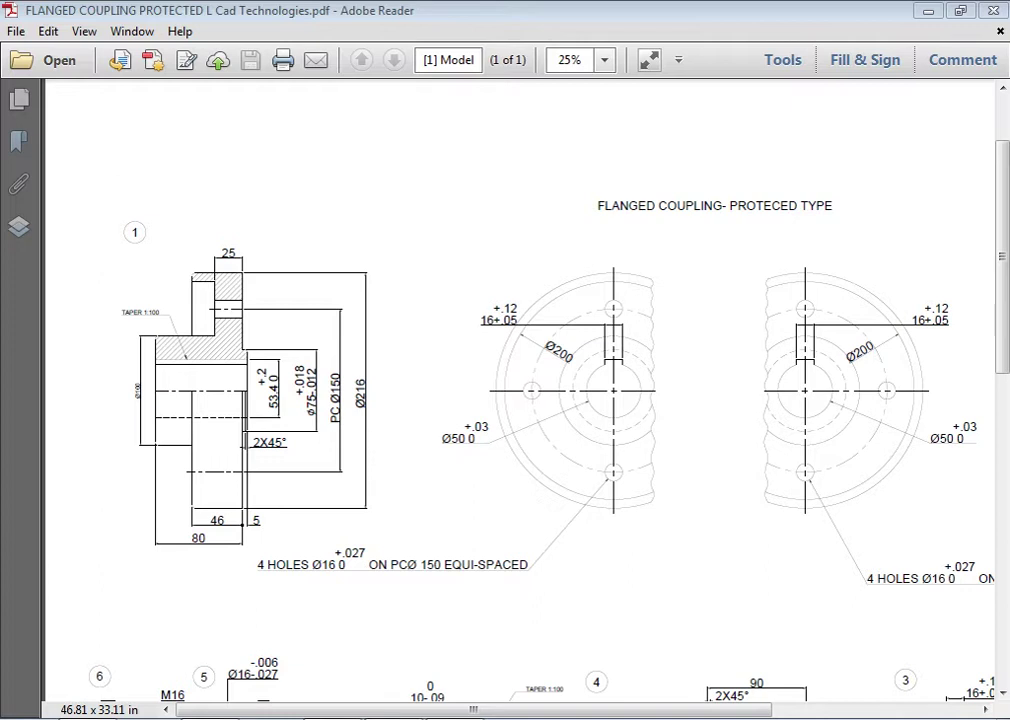
Step: Fit the sheet width, then zoom into detail 4 to show the 85-long taper key with its TAPER 1:100 note
key(ctrl+2)
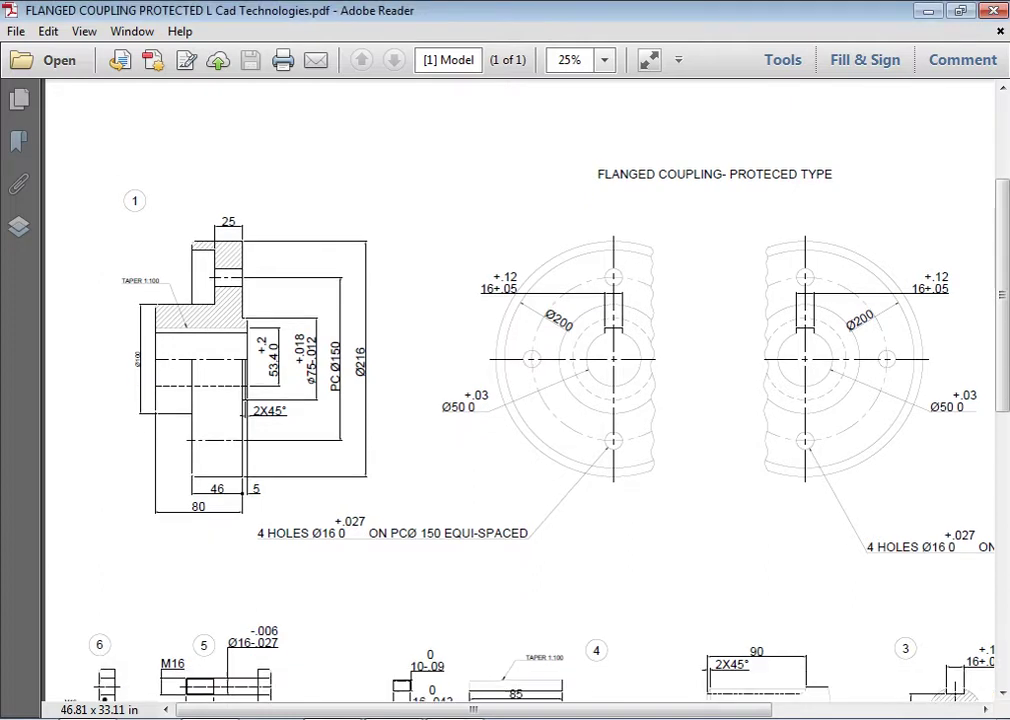
ctrl+scroll(347, 602, up, 2)
ctrl+scroll(347, 602, up, 2)
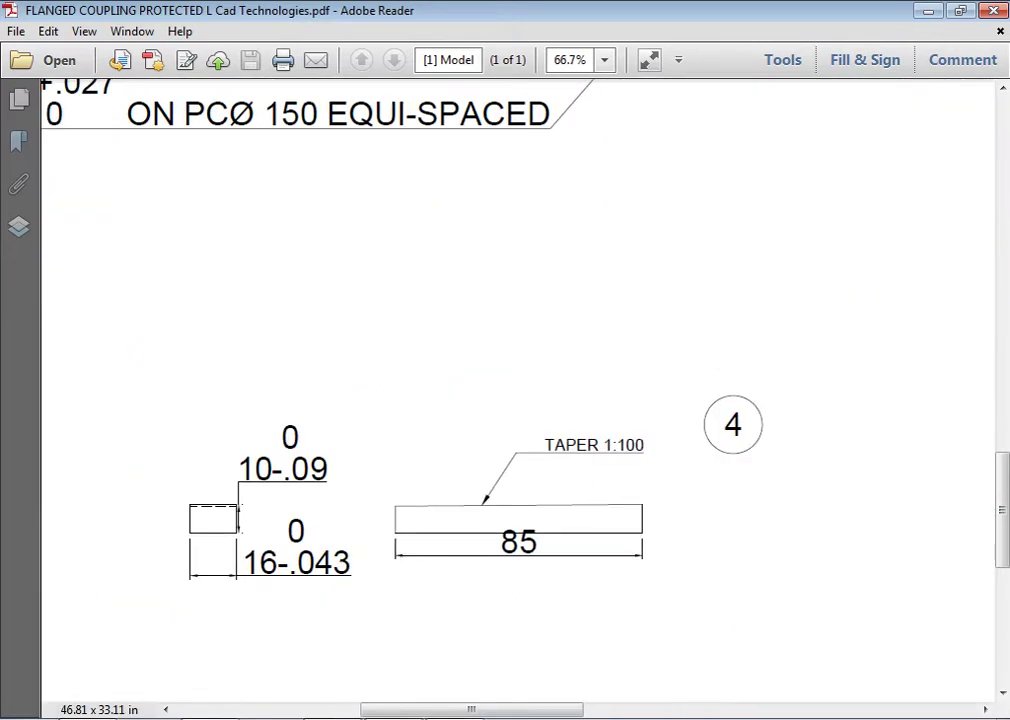
key(alt+Tab)
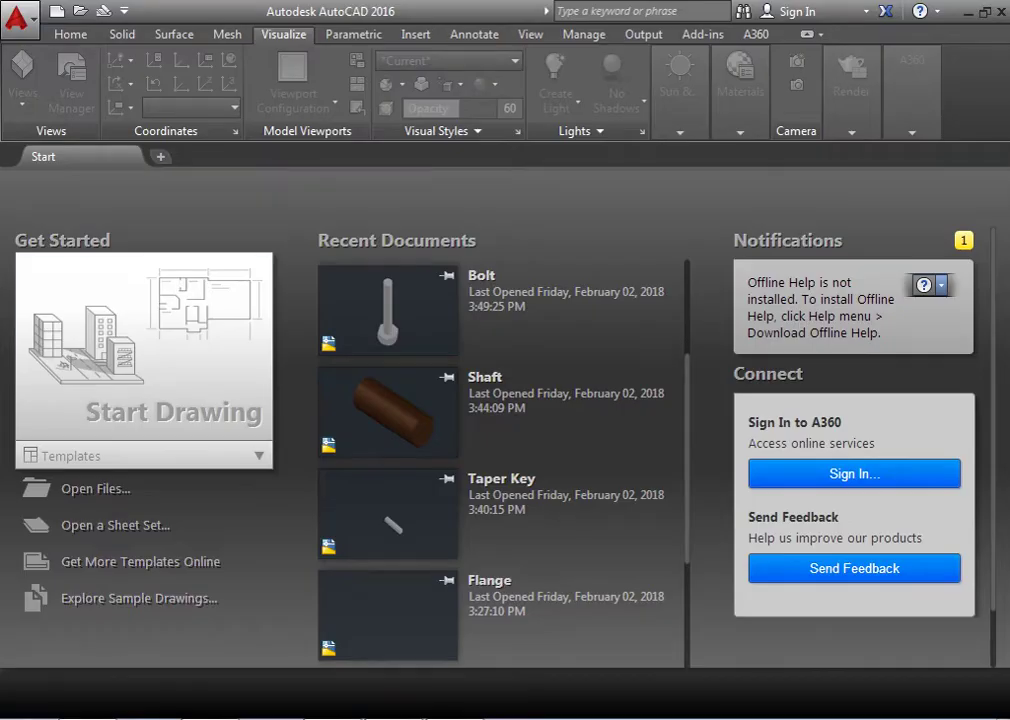
Step: Create a new drawing from acadiso and switch its viewport to the Front view
key(ctrl+n)
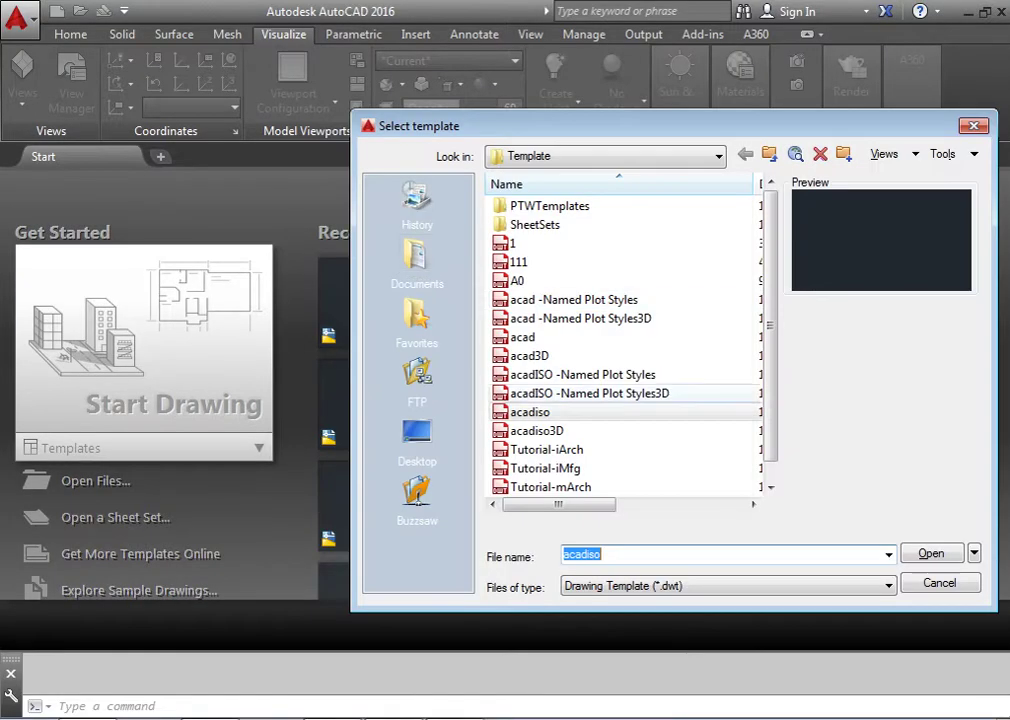
key(Return)
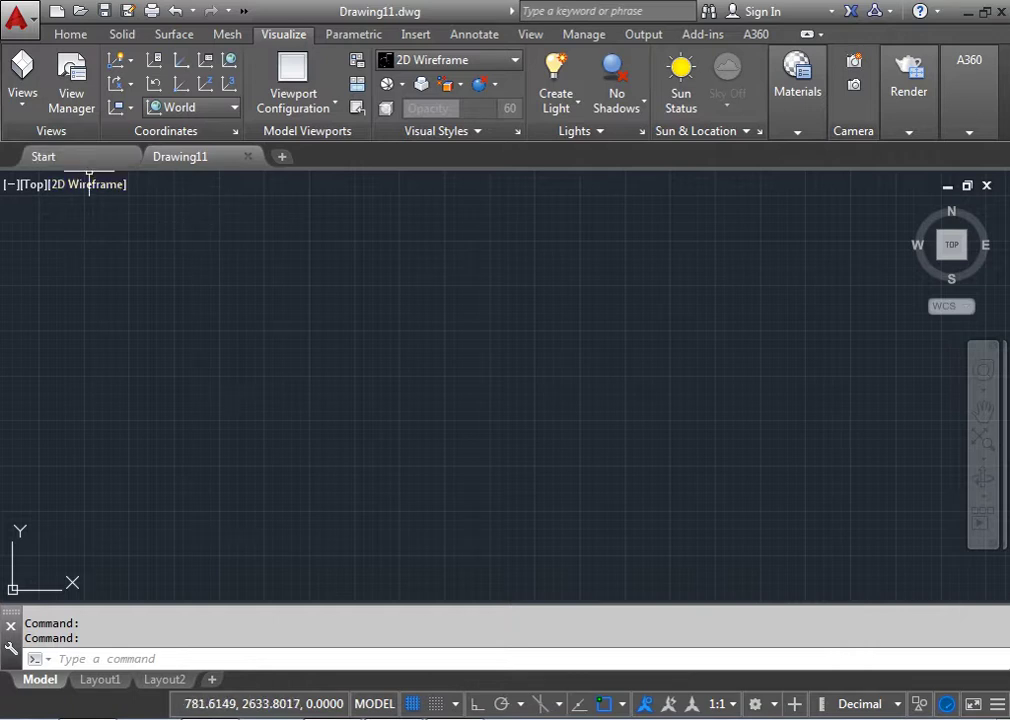
click(33, 184)
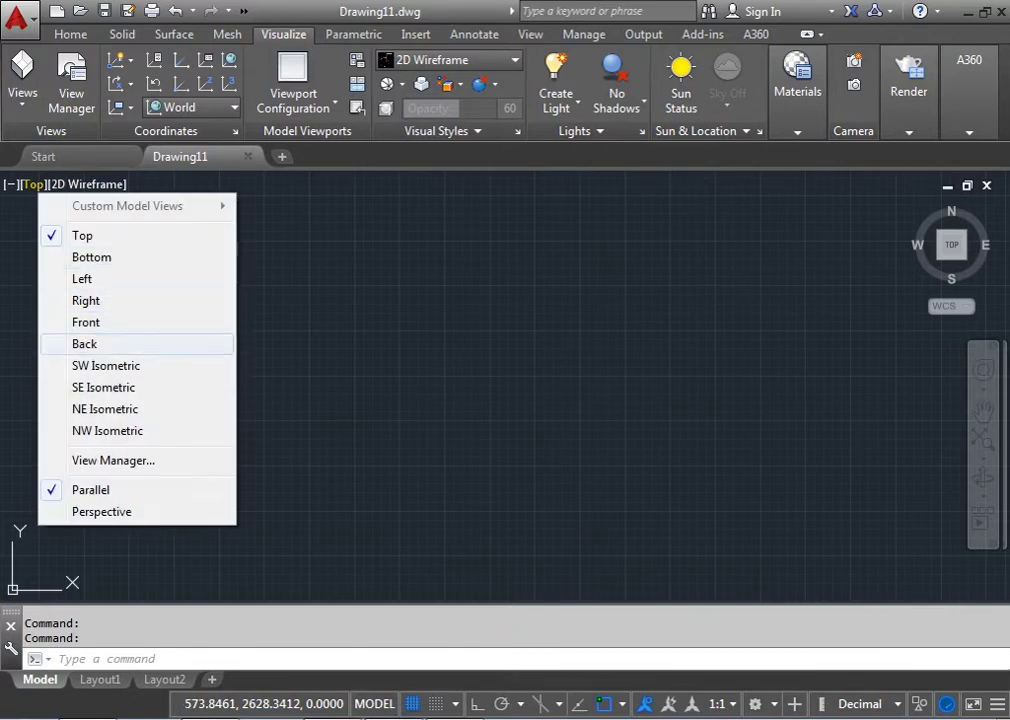
click(103, 387)
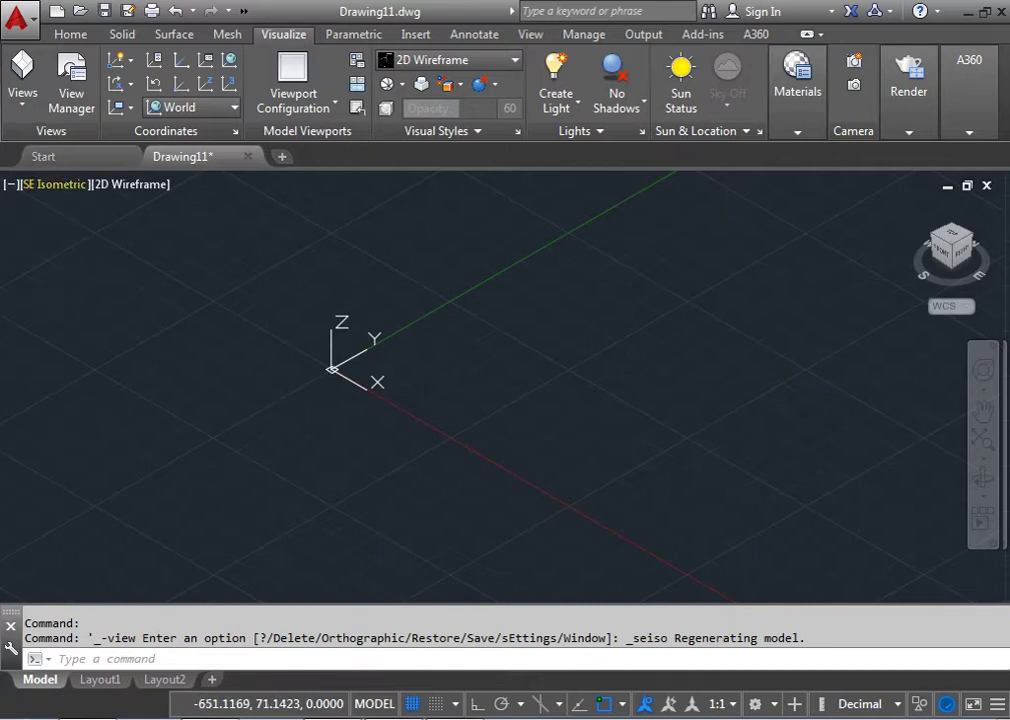
click(55, 184)
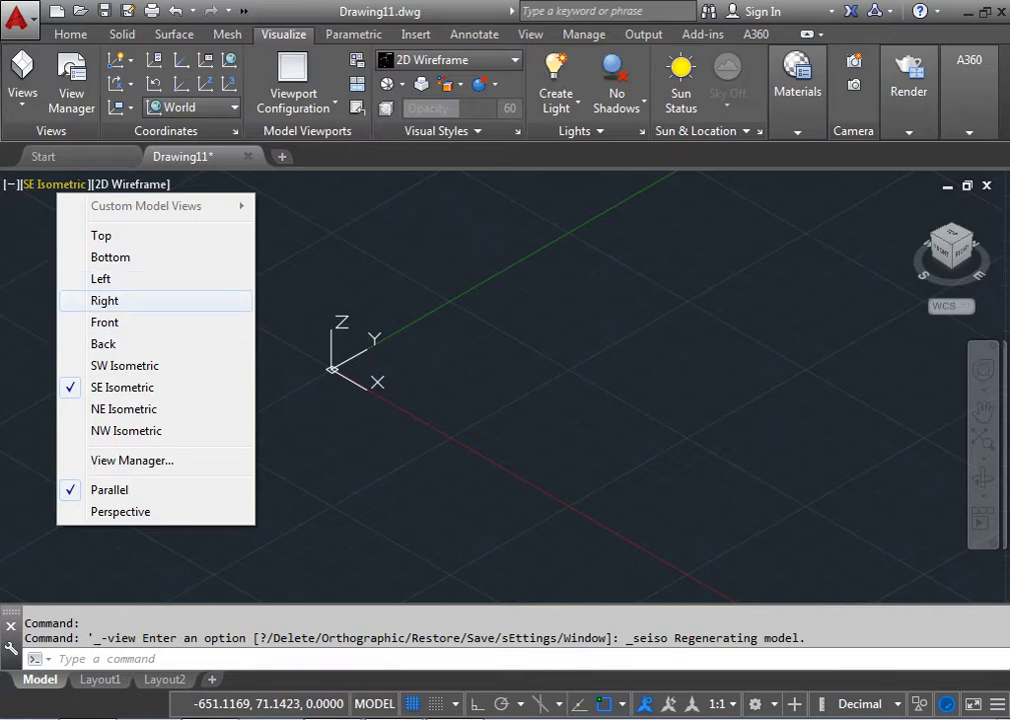
click(113, 321)
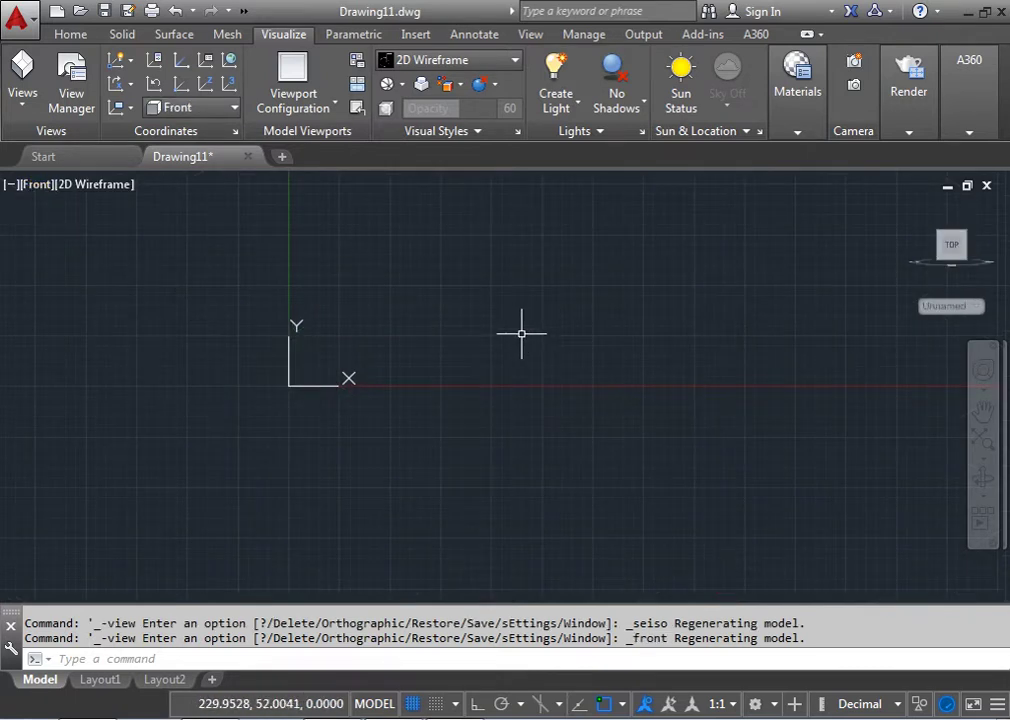
Step: With Ortho on, draw an 85-unit horizontal bottom edge, then a 10-unit vertical edge rising from it
text(l)
key(Return)
click(375, 310)
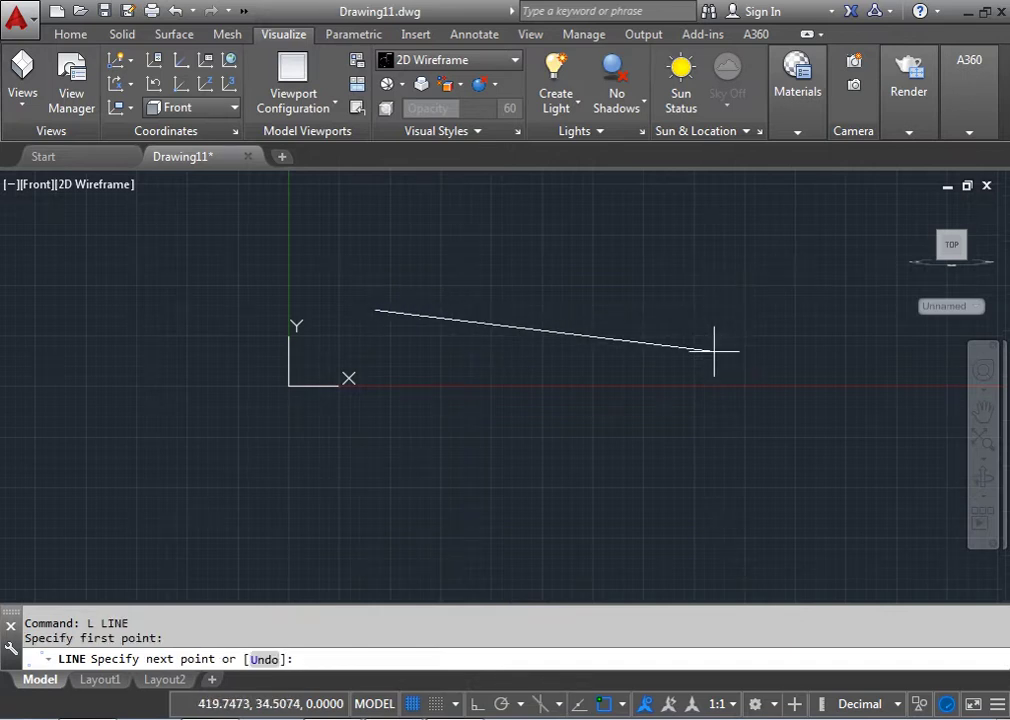
key(F8)
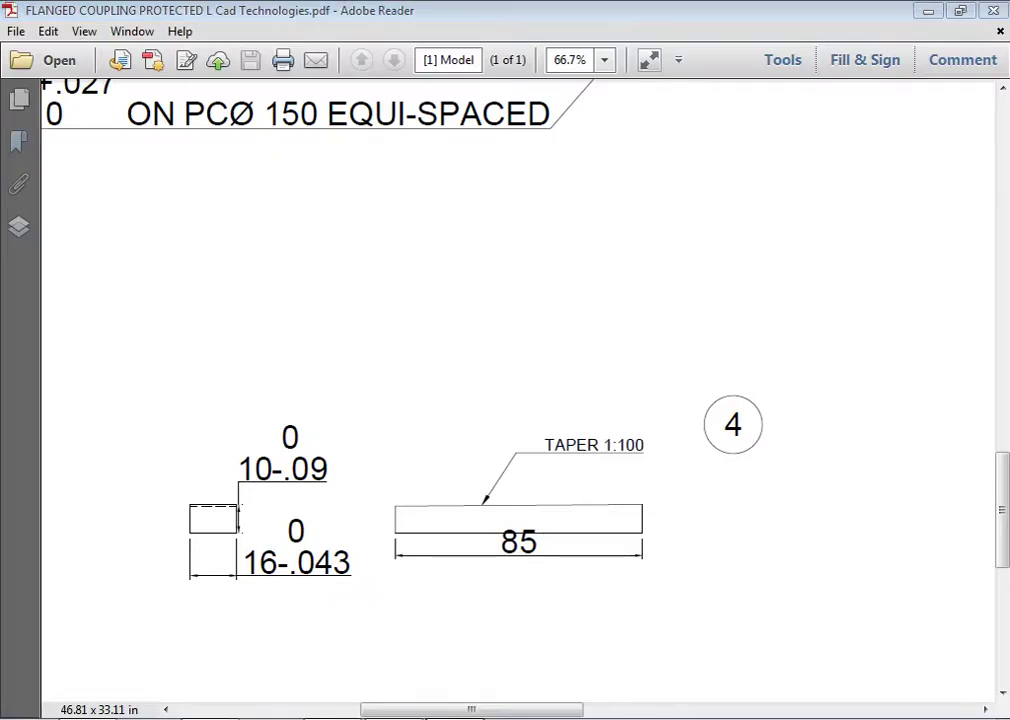
text(85)
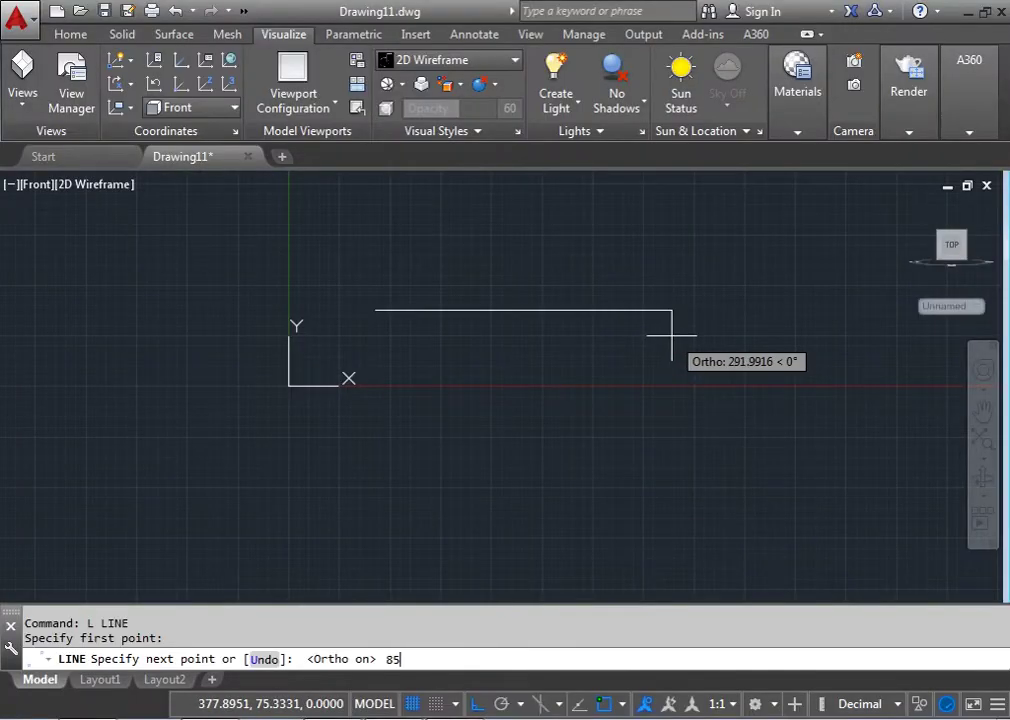
key(Return)
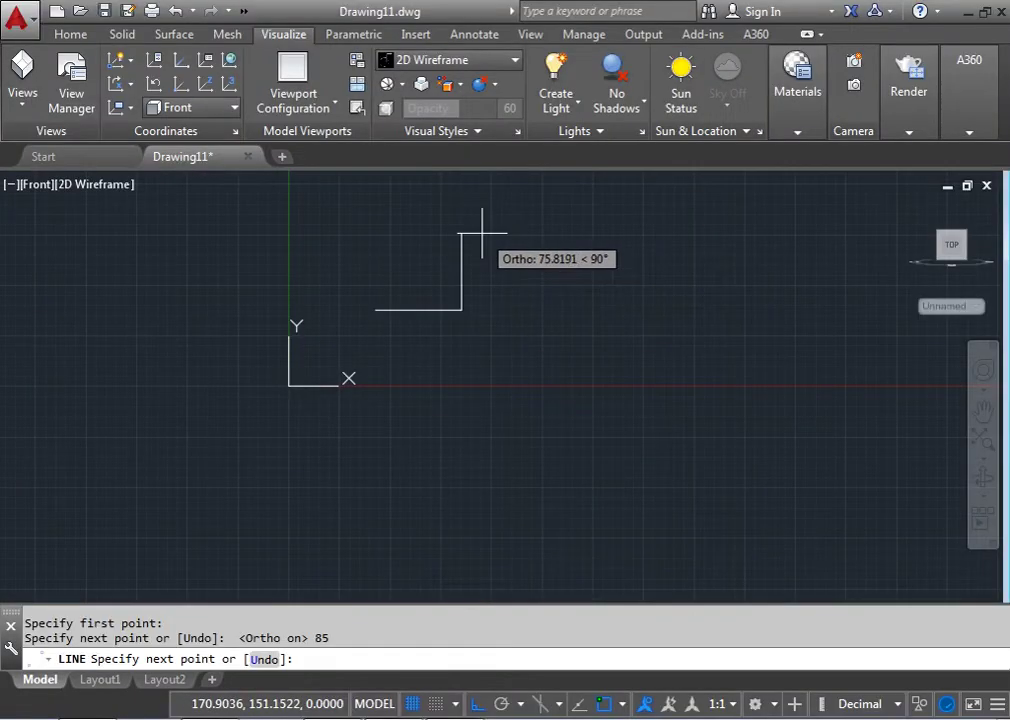
text(10)
key(Return)
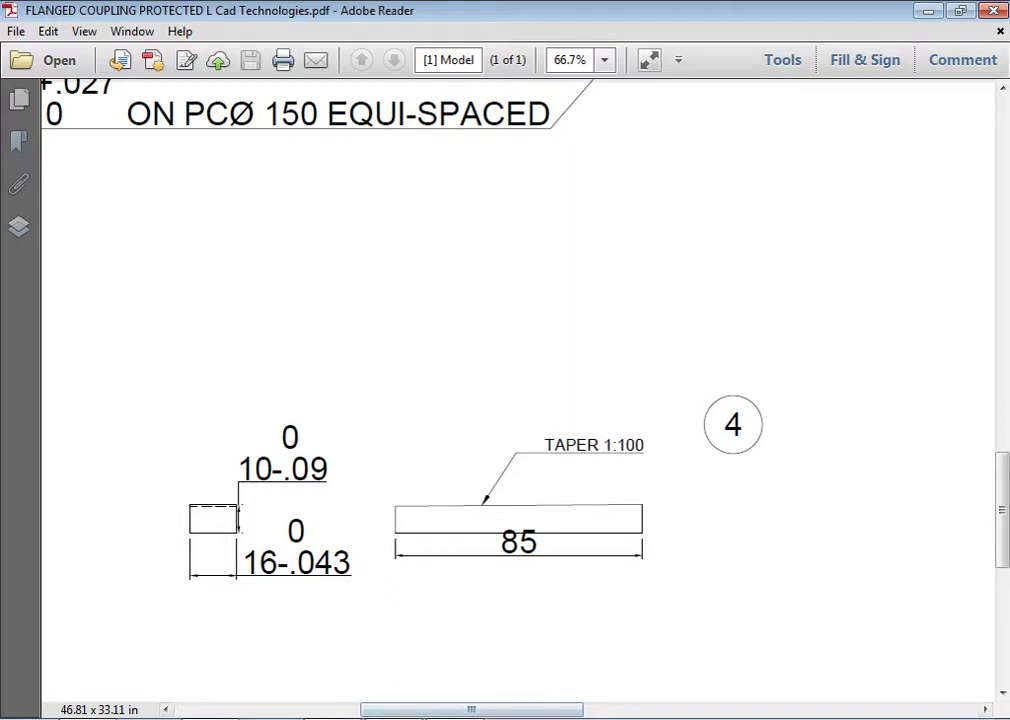
Step: Select the TAPER 1:100 note and switch to the taper-angle calculation
drag(544, 445, 645, 445)
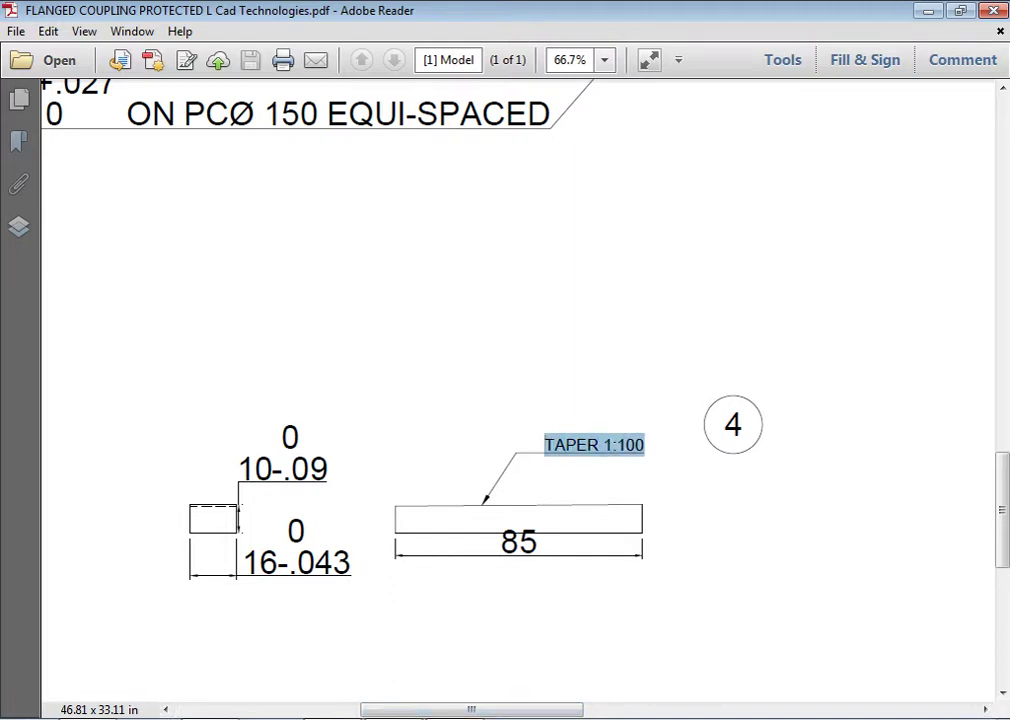
key(alt+Tab)
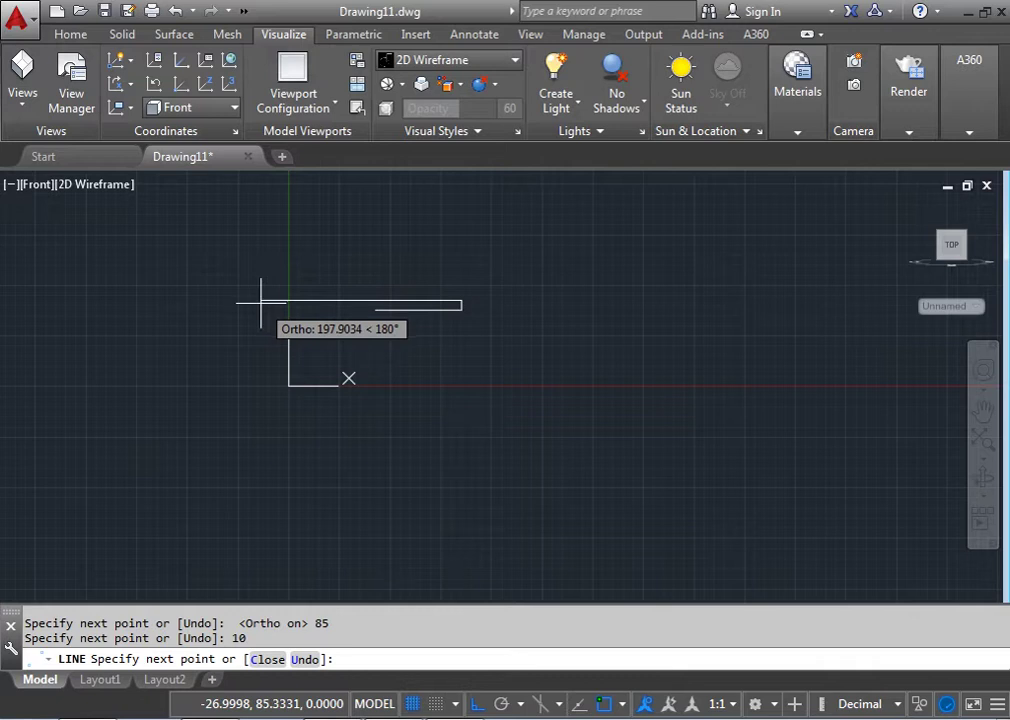
text(@100<)
text(180.5729)
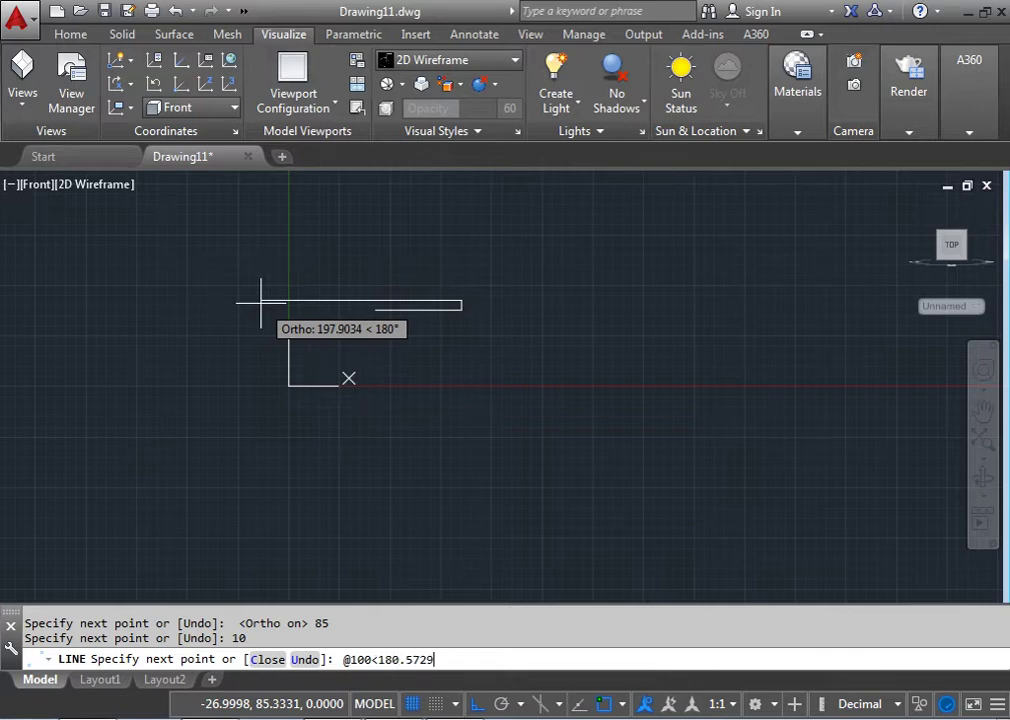
key(Return)
scroll(455, 273, up, 1)
scroll(353, 279, up, 2)
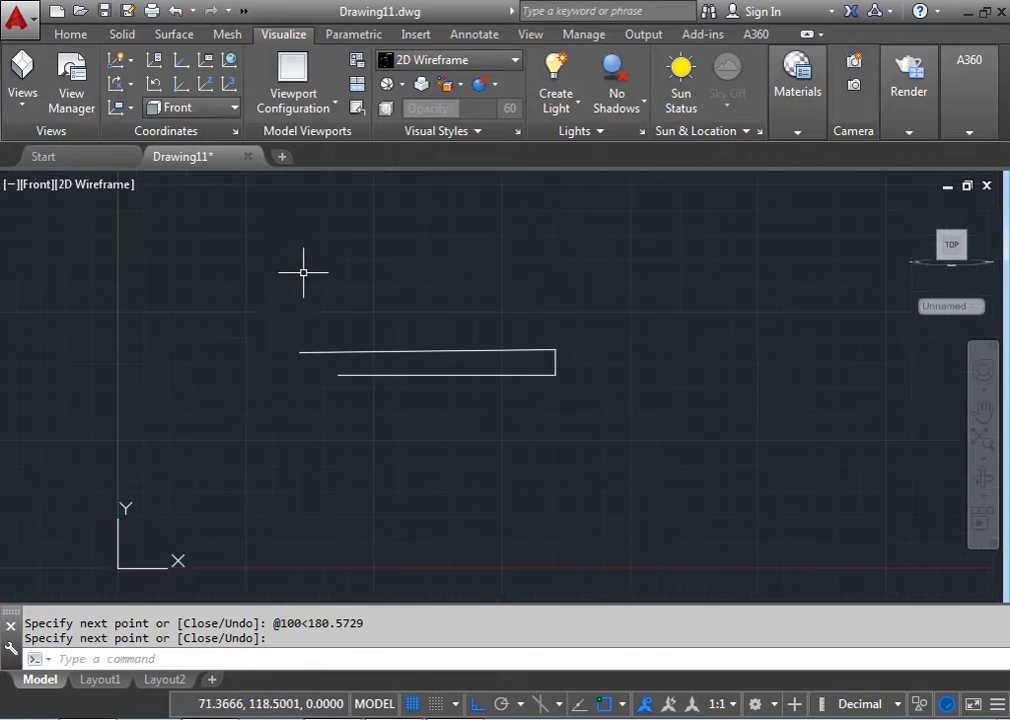
Step: Draw a vertical left end line up from the bottom-left corner and trim it above the taper
key(Return)
text(l)
key(Return)
click(338, 375)
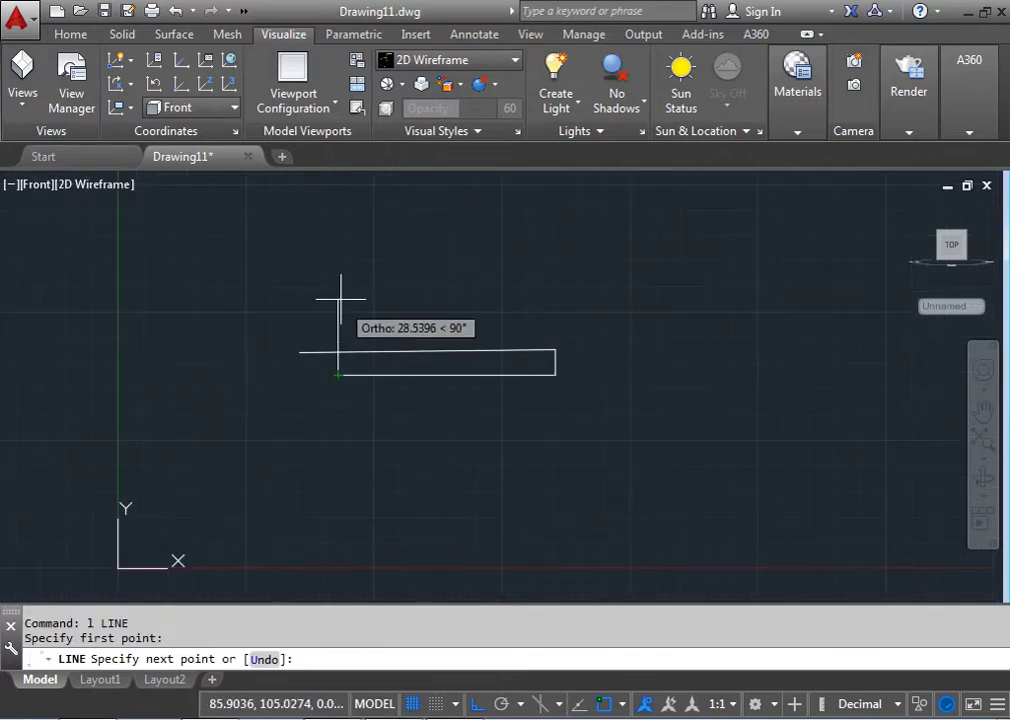
click(339, 296)
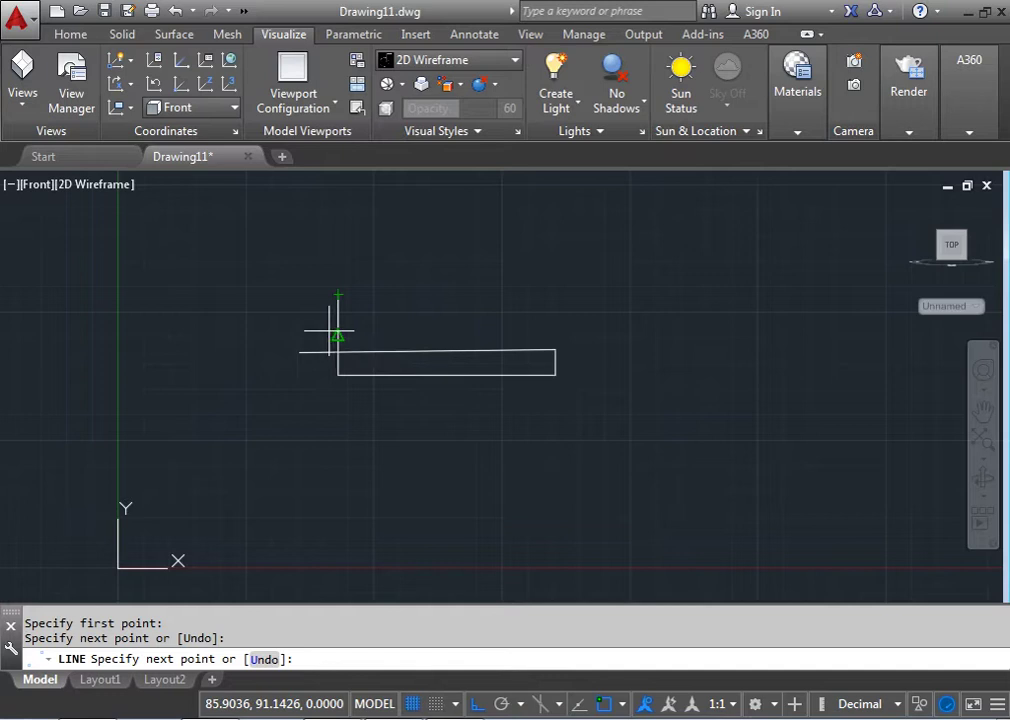
key(Escape)
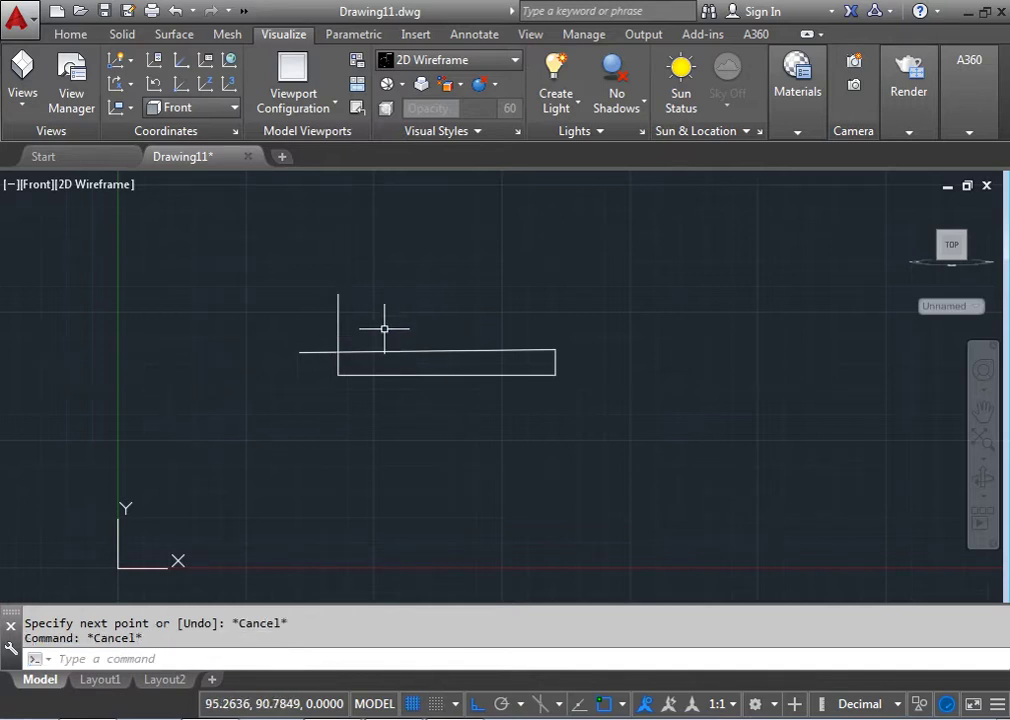
text(tr)
key(Return)
key(Return)
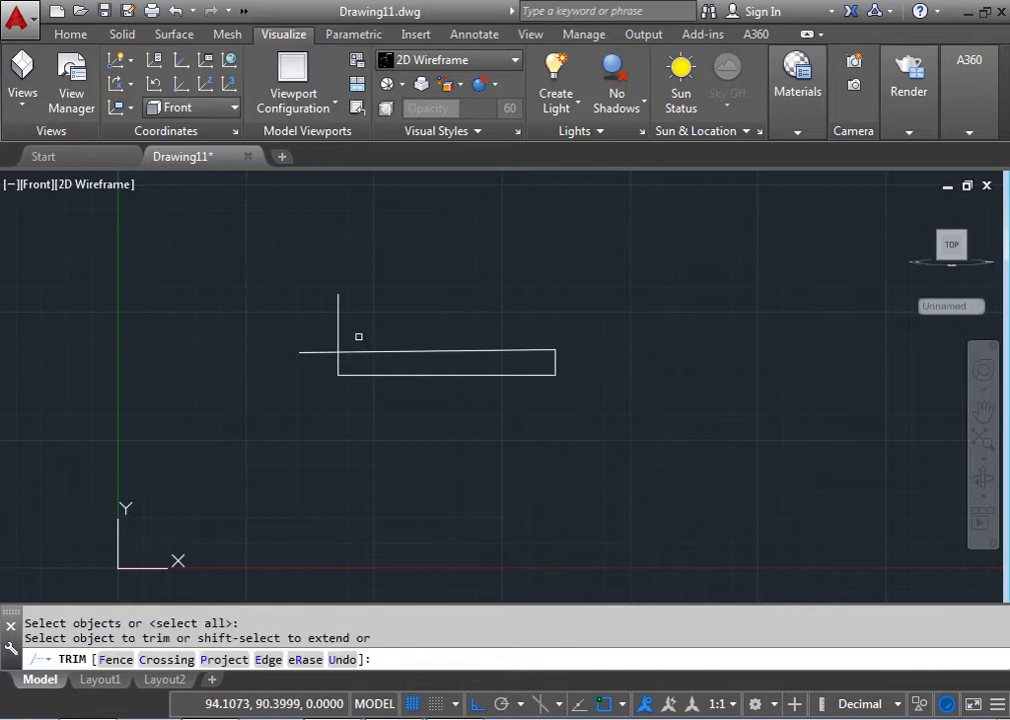
click(338, 332)
click(324, 350)
key(Escape)
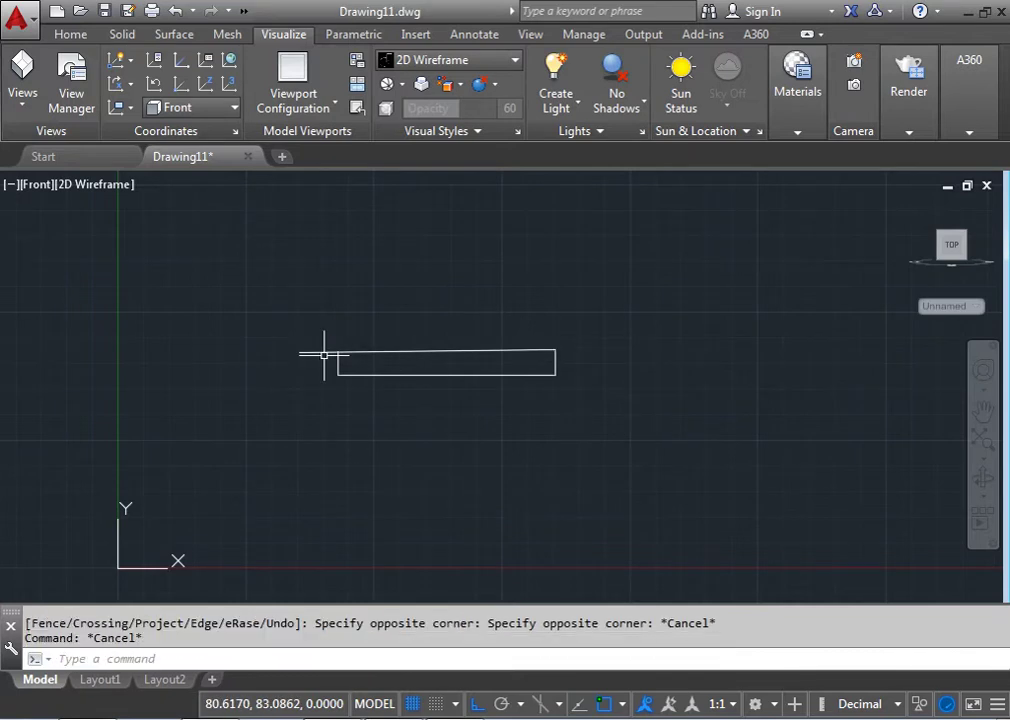
click(37, 184)
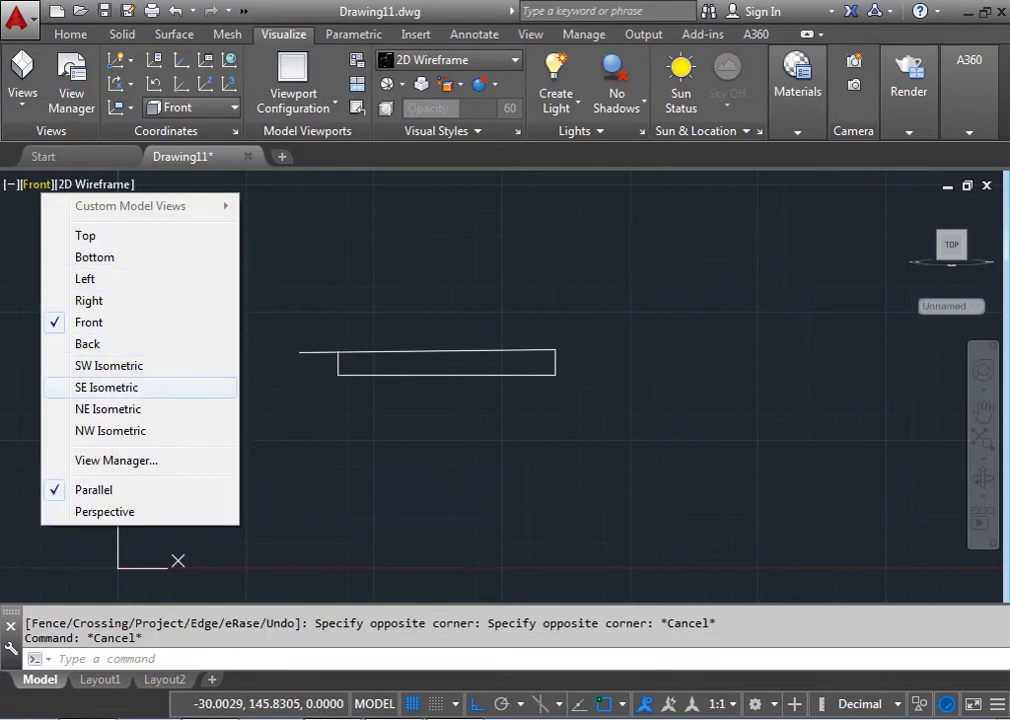
Step: In SE Isometric view, trim the tapered edge's overhang past the left corner
click(108, 385)
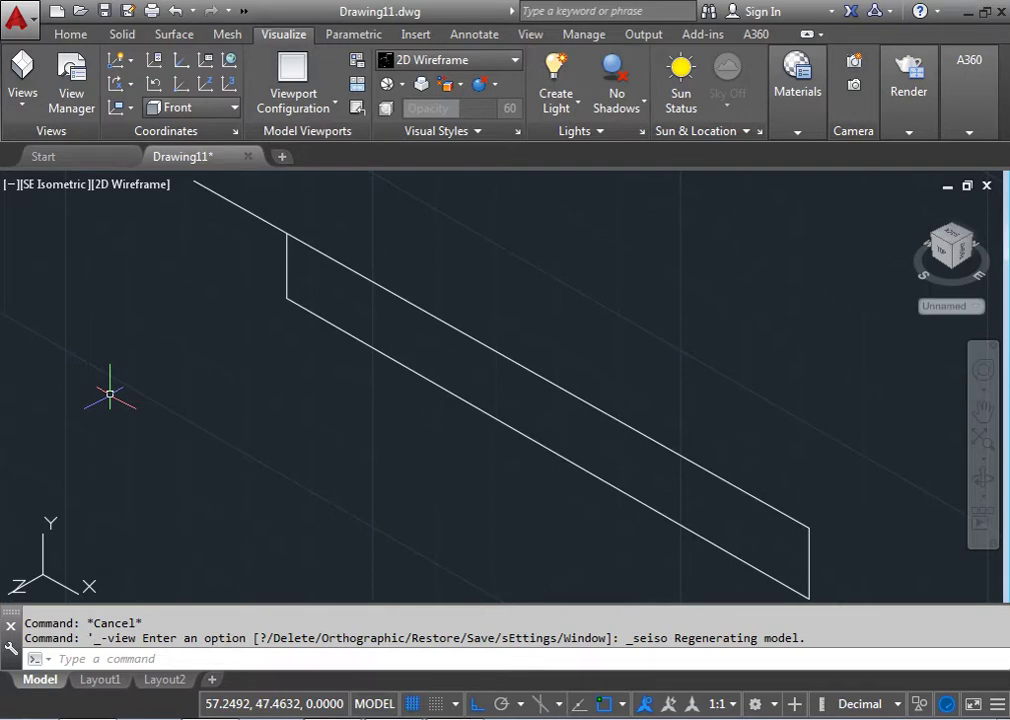
key(Escape)
text(tr)
key(Return)
key(Return)
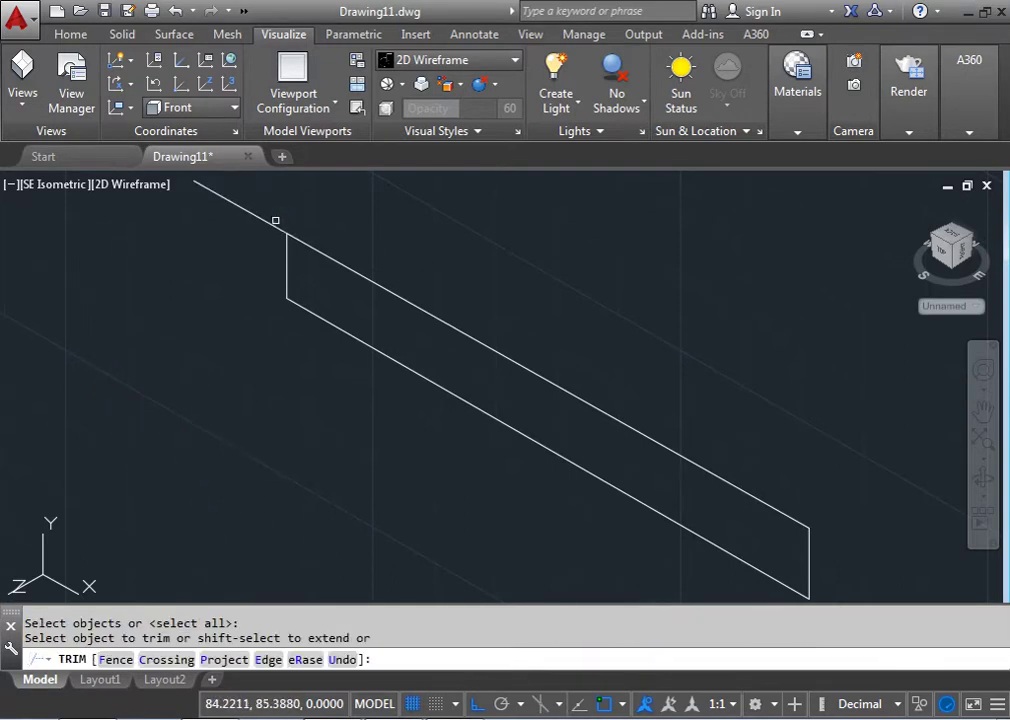
click(275, 220)
key(Escape)
scroll(262, 244, down, 4)
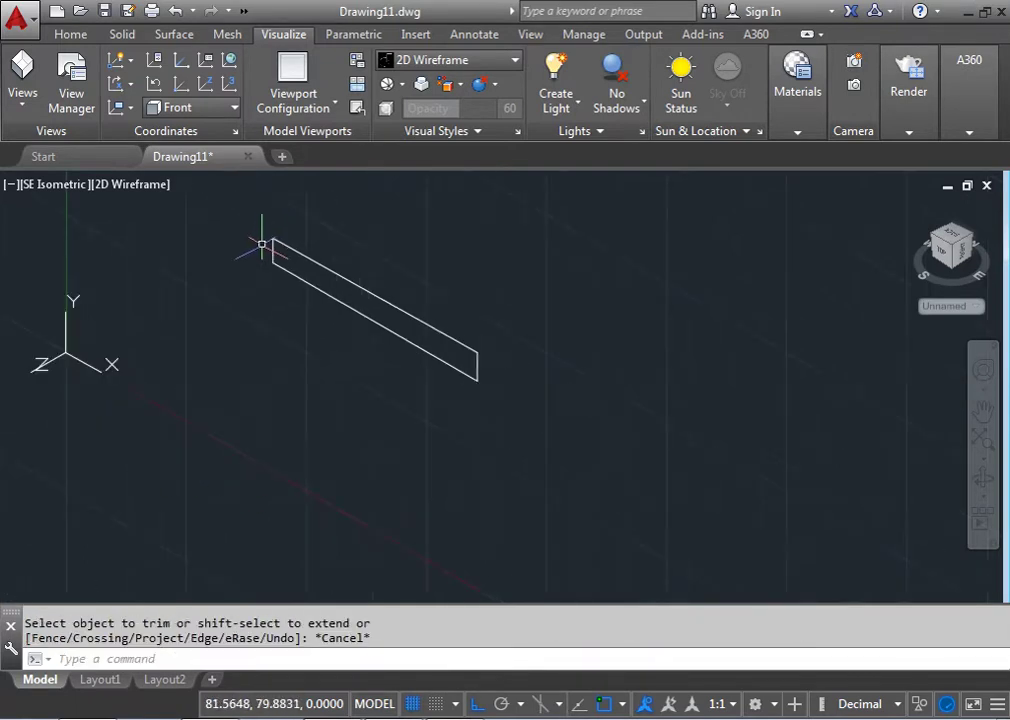
Step: Convert the window-selected taper key outline into a single region with REG
text(reg)
key(Return)
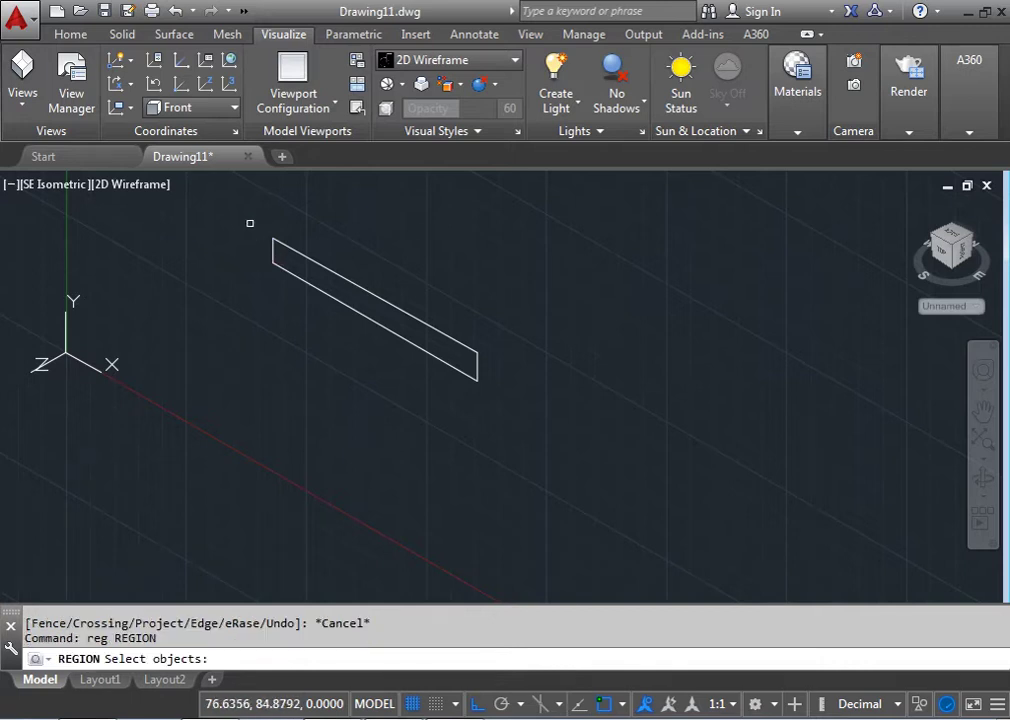
click(250, 223)
click(561, 428)
key(Return)
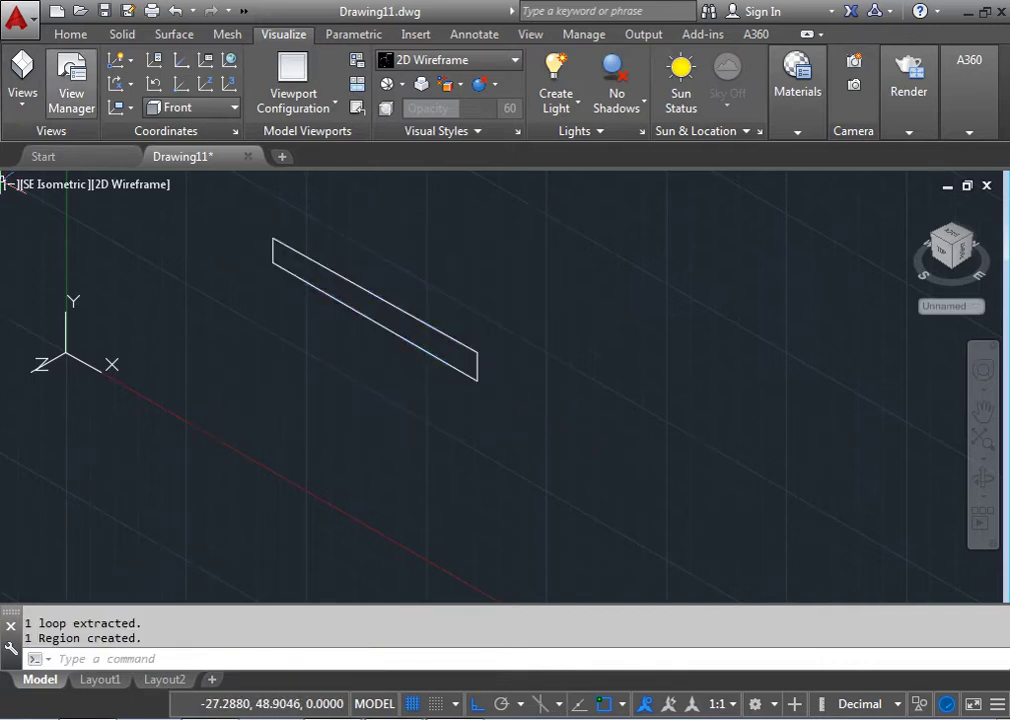
click(70, 34)
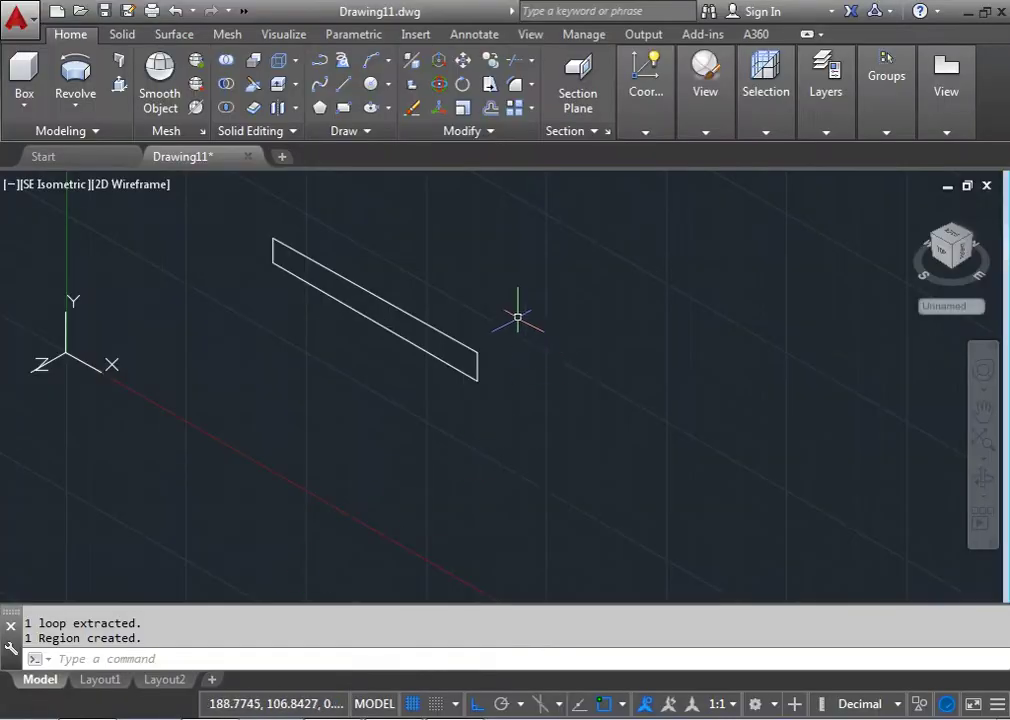
Step: Extrude the key region 16 units into a solid bar
click(75, 104)
click(90, 140)
click(372, 292)
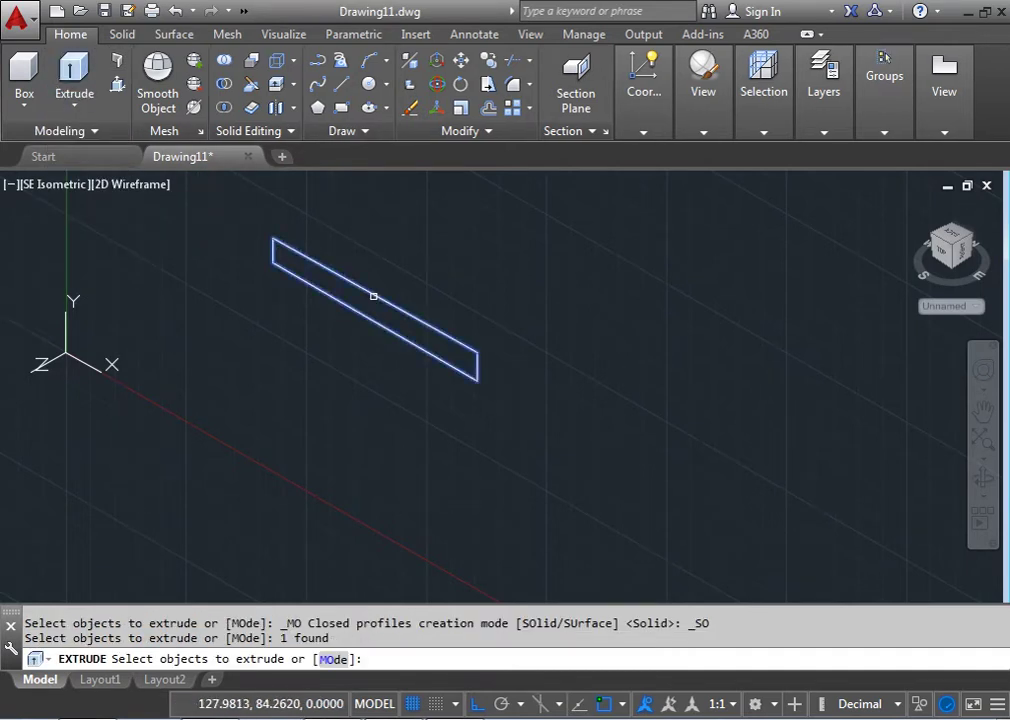
key(Return)
text(16)
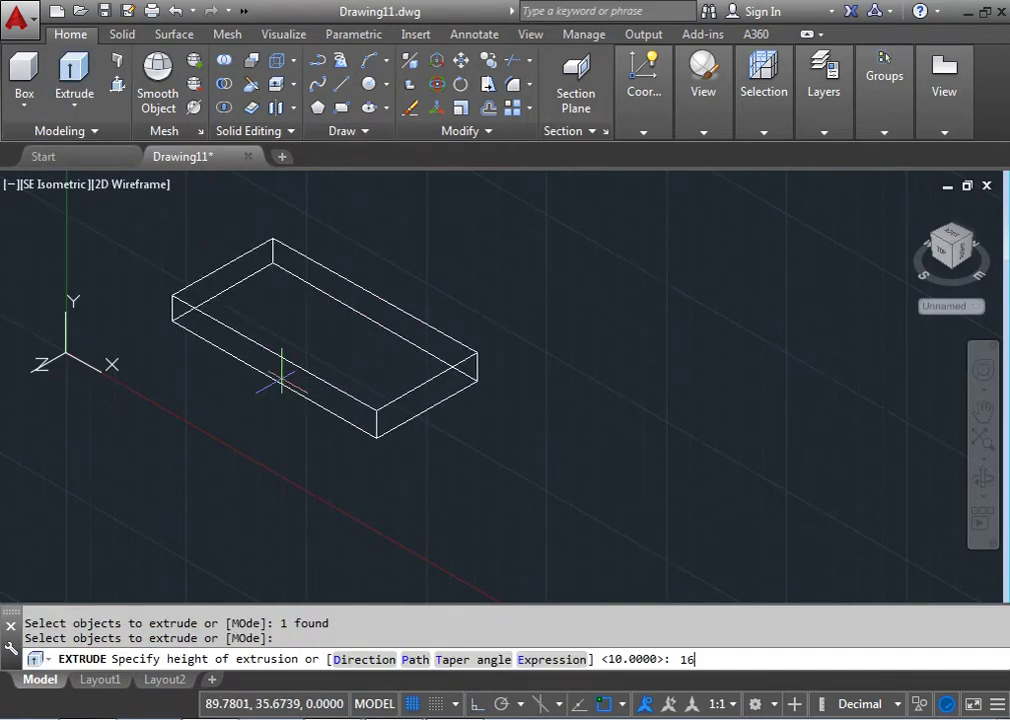
key(Return)
key(Escape)
key(Escape)
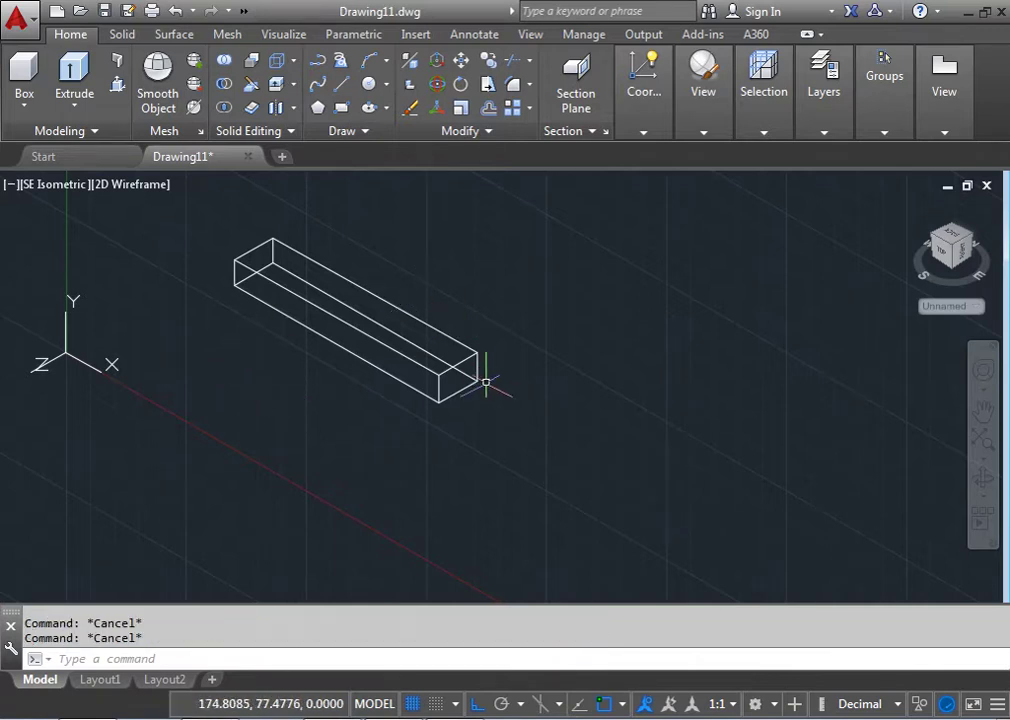
Step: Move the bar from its corner to 0,0, zoom to All, and display it in Realistic style
click(477, 381)
text(m)
key(Return)
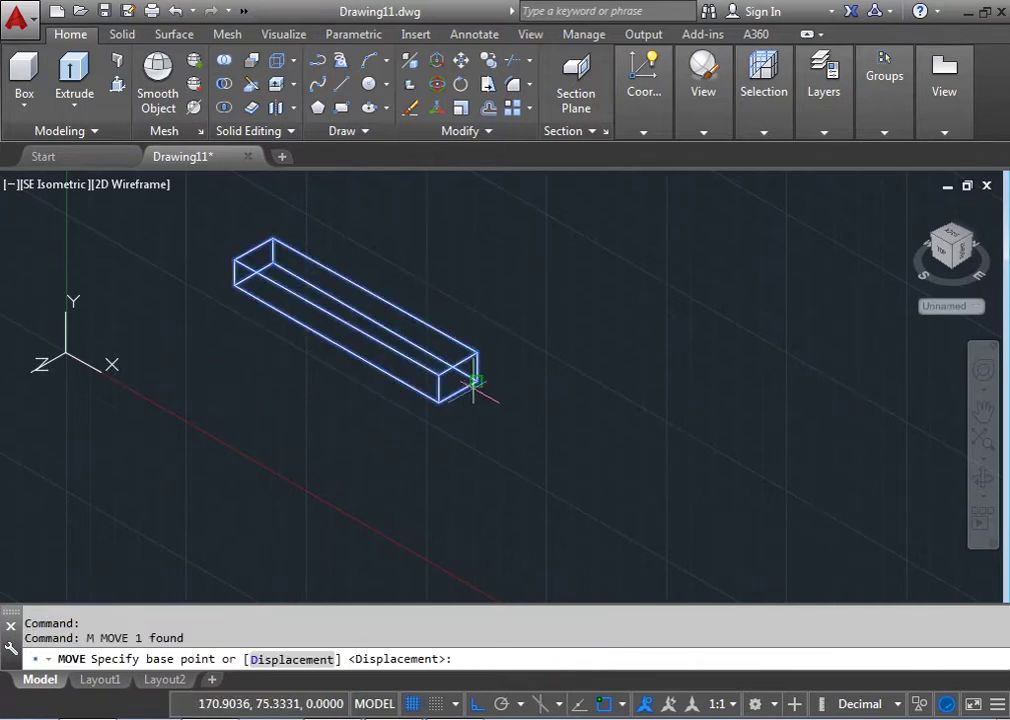
click(477, 381)
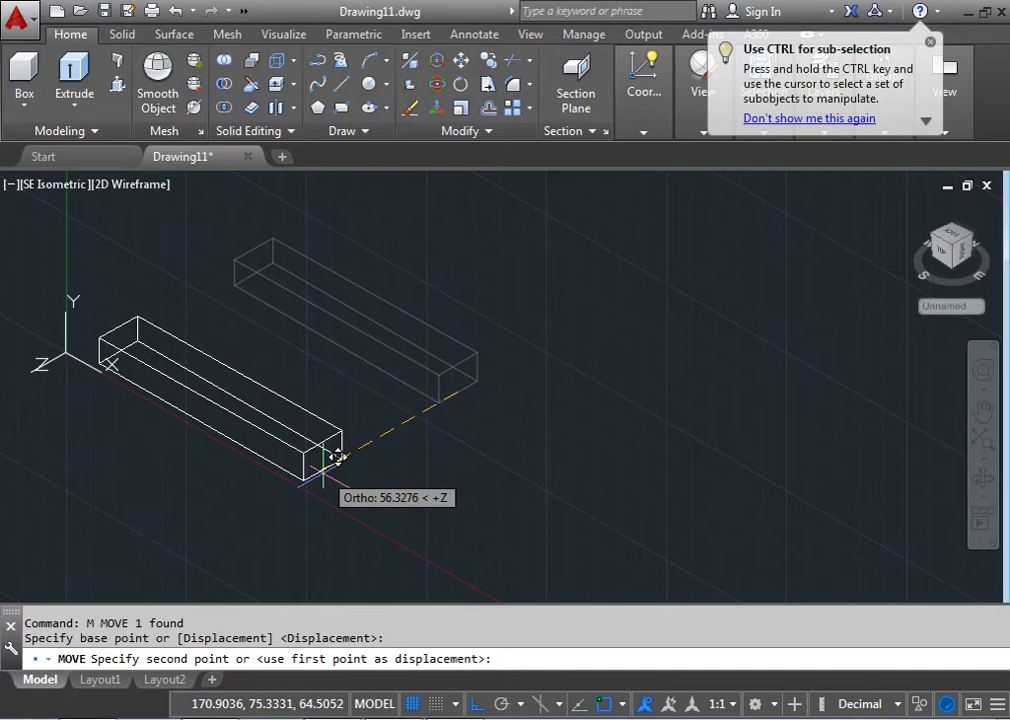
text(0,0)
key(Return)
text(z)
key(Return)
text(a)
key(Return)
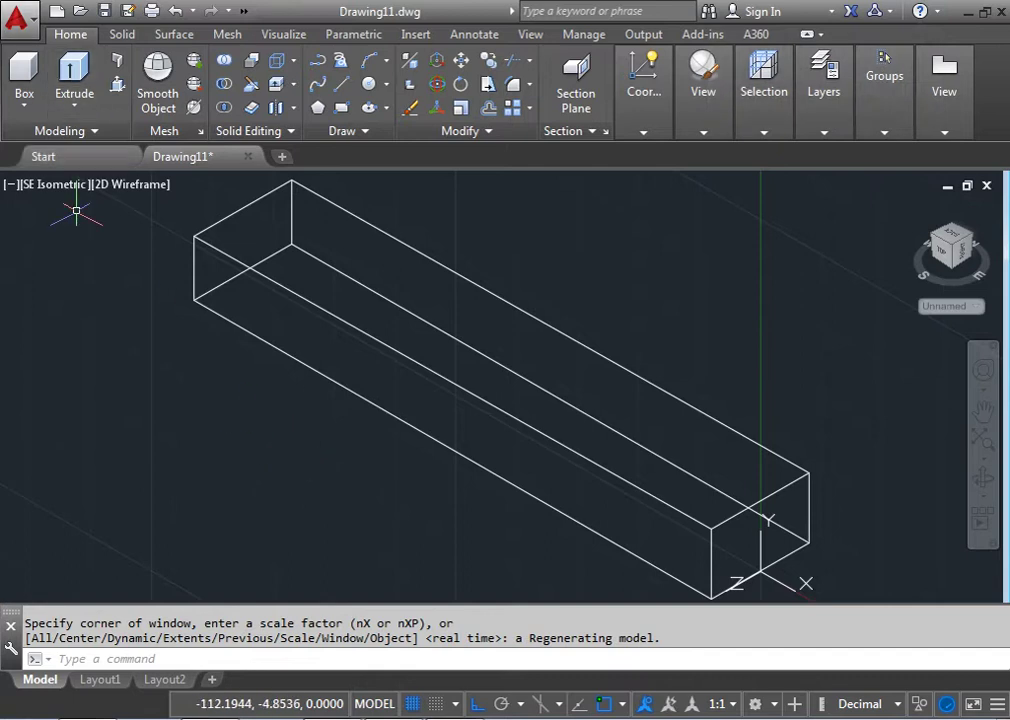
click(130, 184)
click(160, 296)
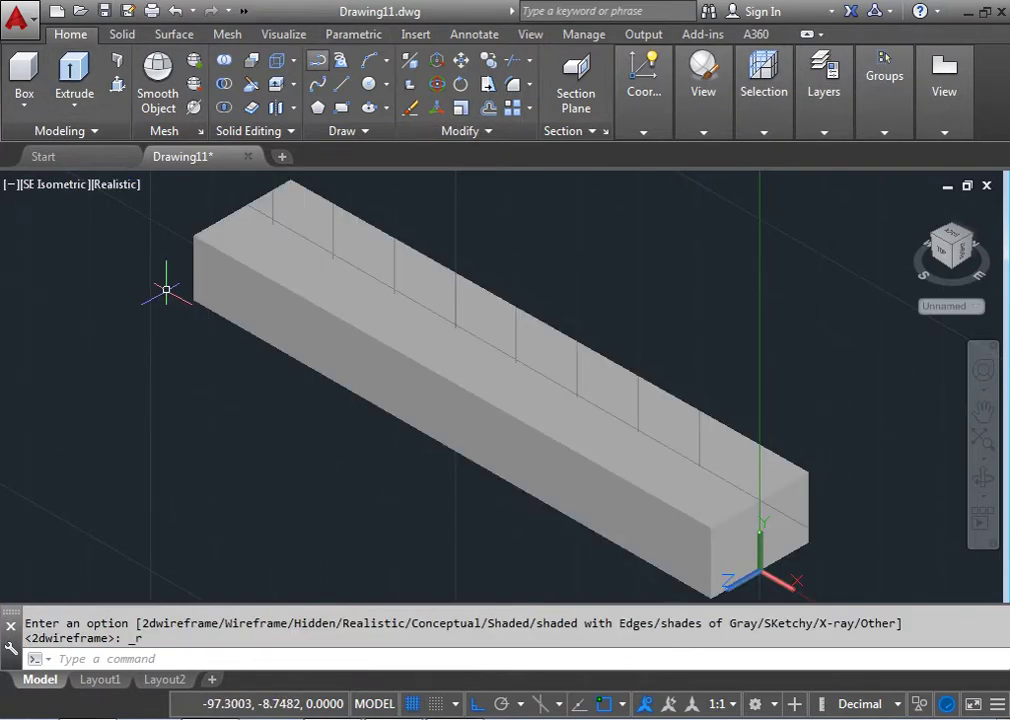
Step: Apply the Flake Beige material from the Materials Browser to the bar
click(283, 34)
click(797, 131)
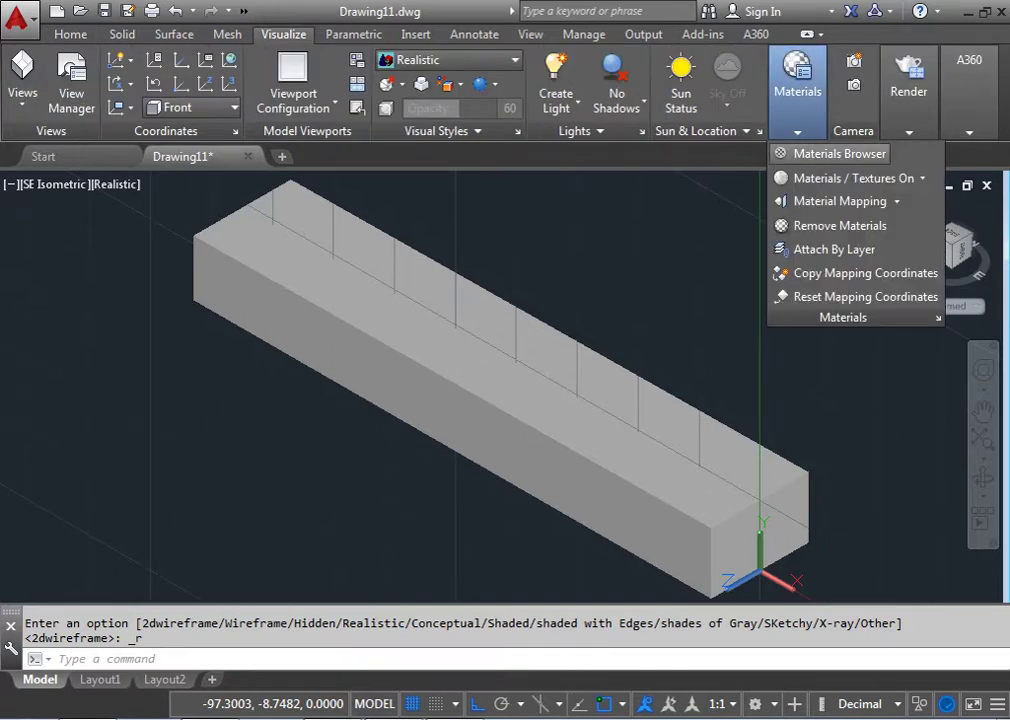
click(838, 153)
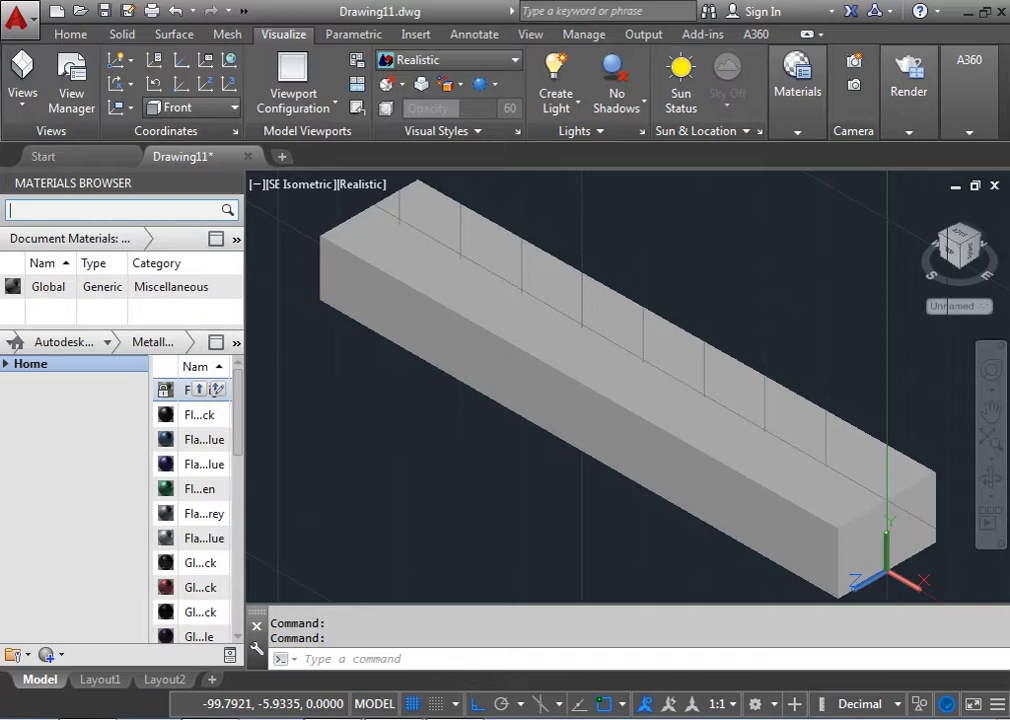
drag(190, 390, 627, 385)
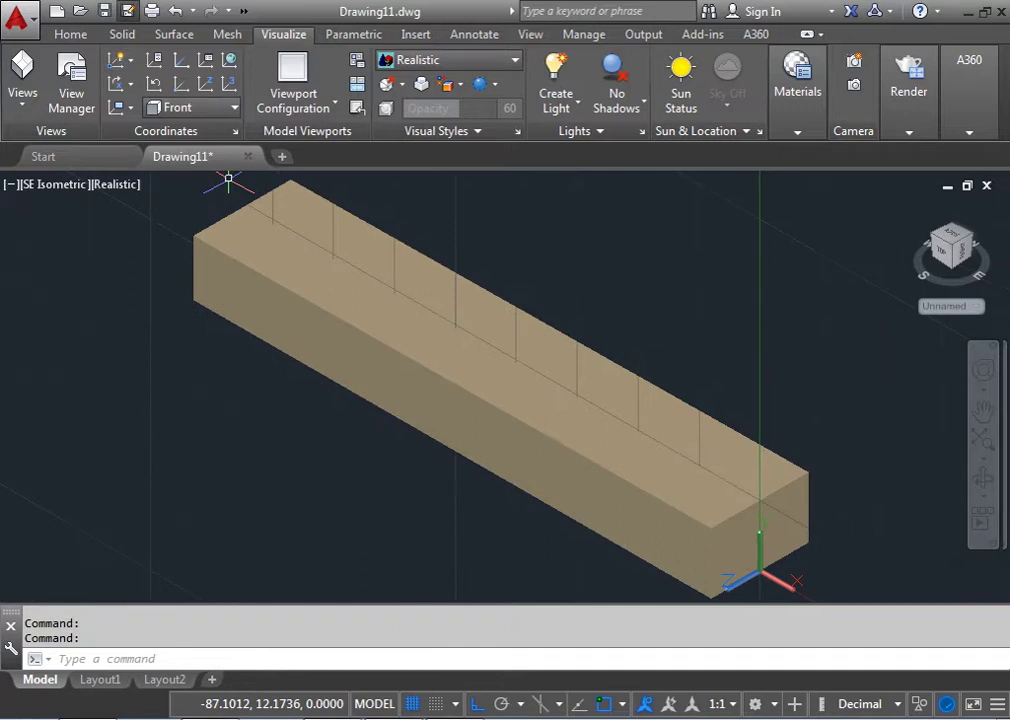
click(104, 11)
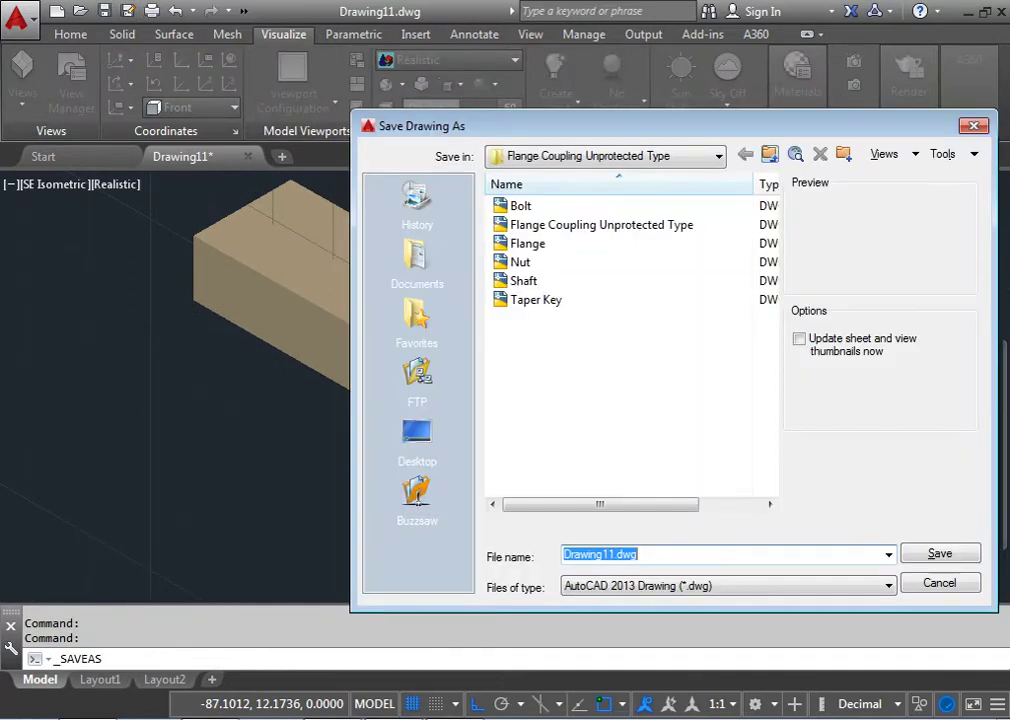
Step: Create a 'Flange Coupling protected Type' folder under Mechine Drawing and save the drawing there as Taper Key
click(769, 154)
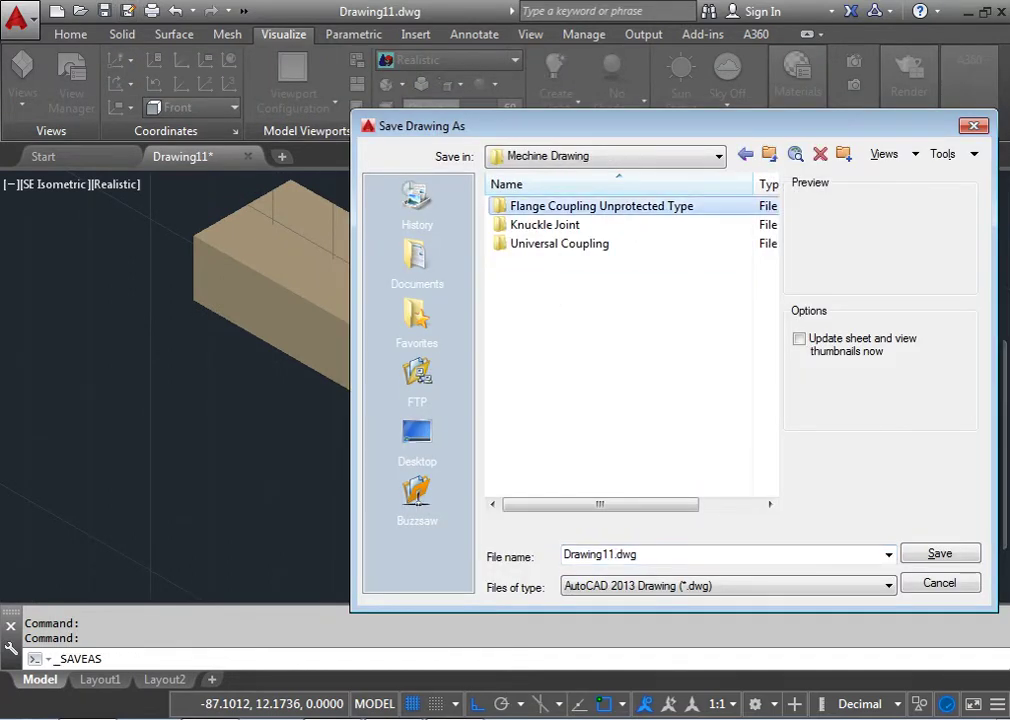
click(677, 206)
right_click(677, 206)
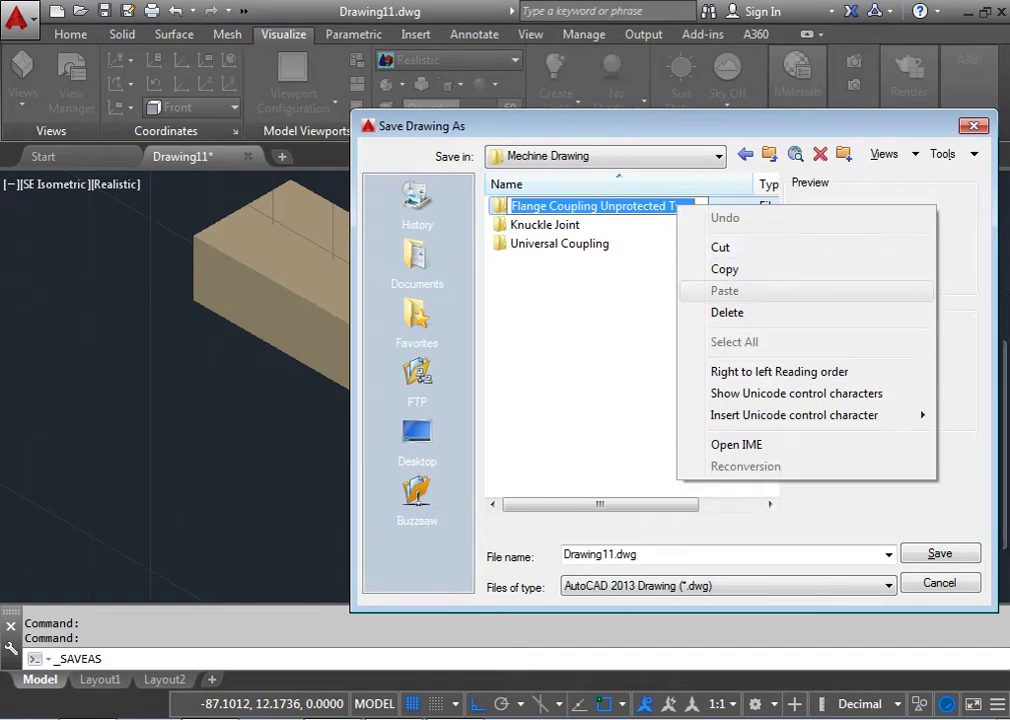
click(724, 269)
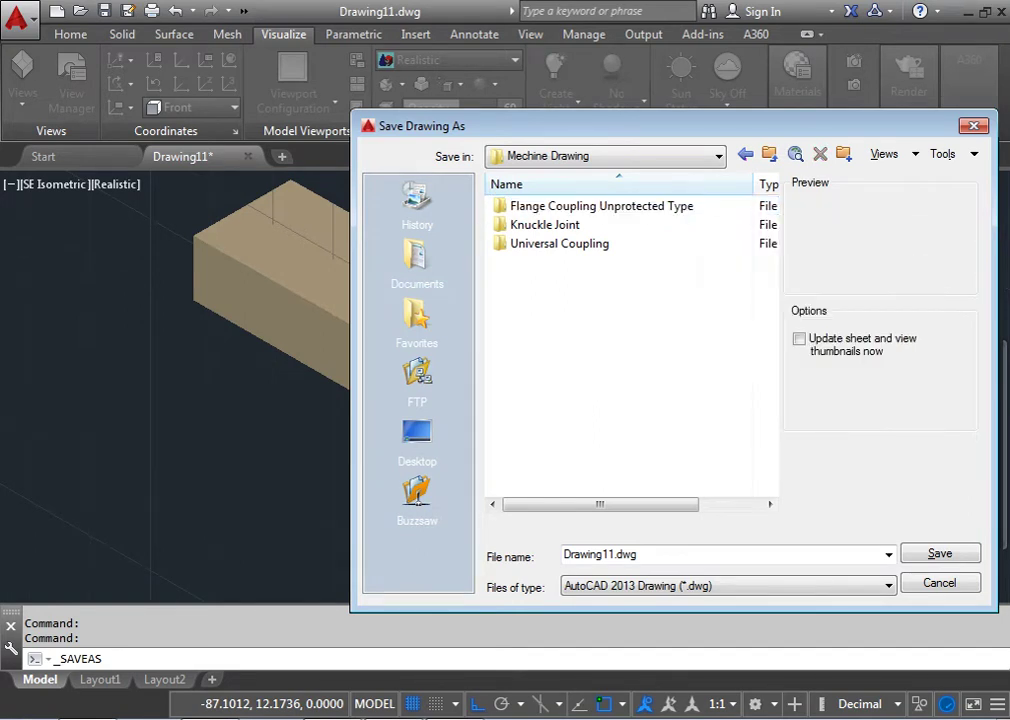
key(ctrl+shift+n)
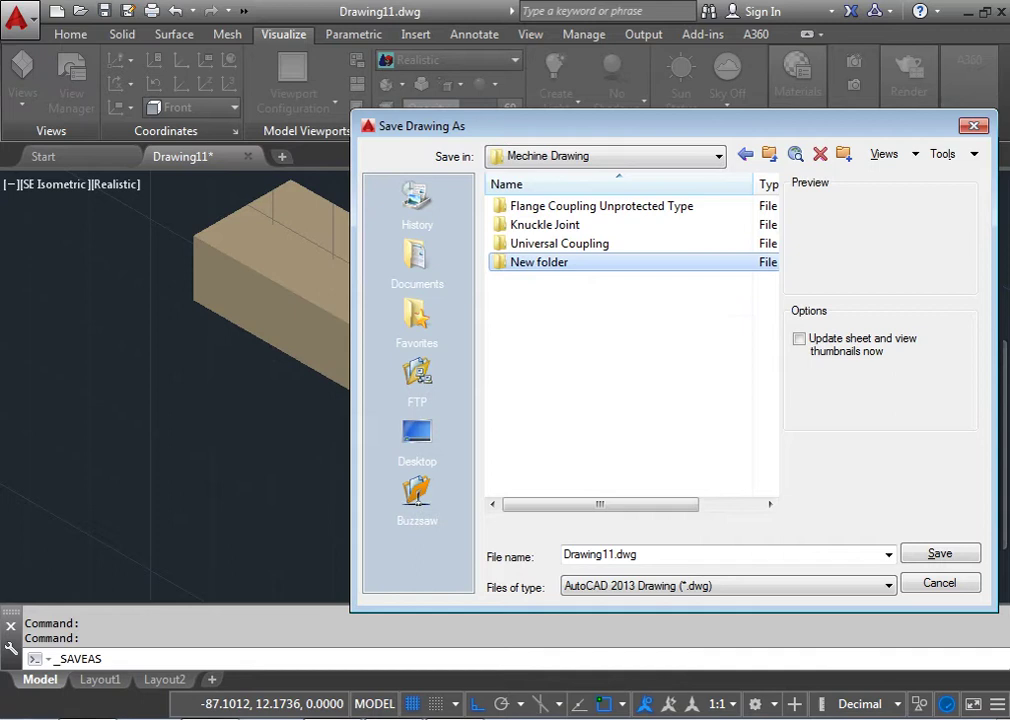
key(F2)
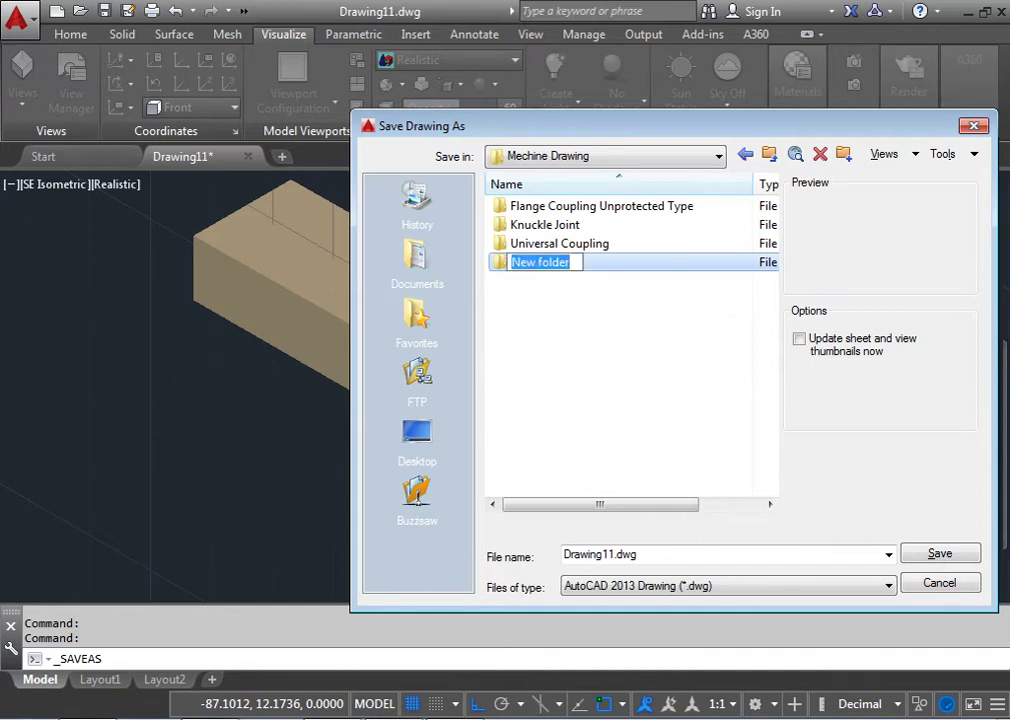
text(Flange Coupling Unprotected Type)
drag(614, 262, 600, 262)
key(BackSpace)
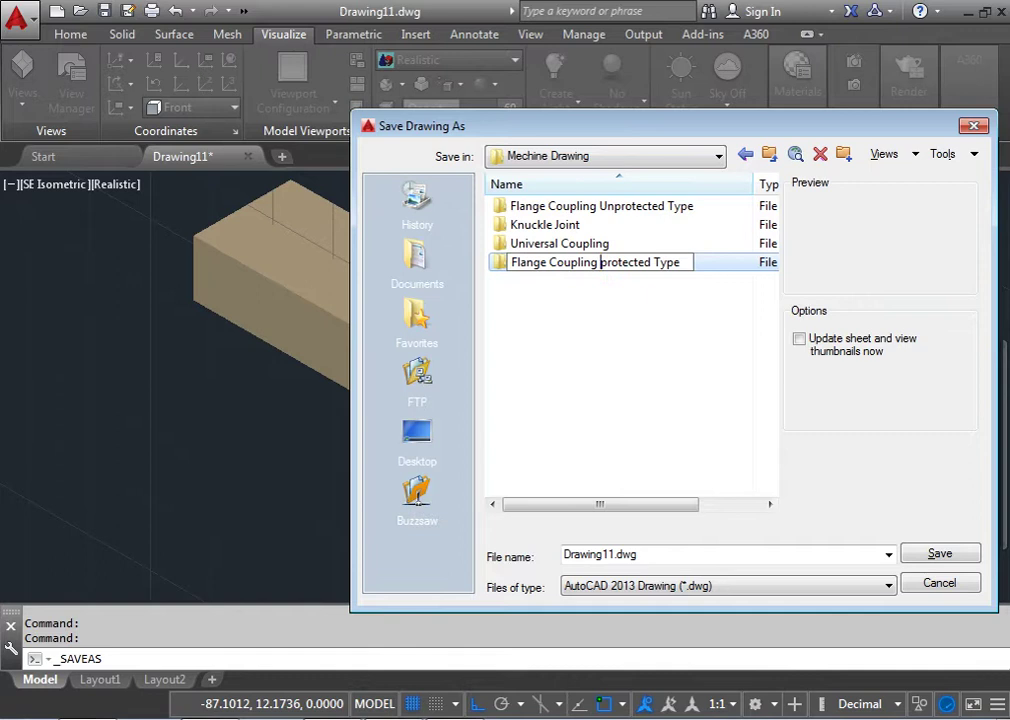
key(Return)
key(Return)
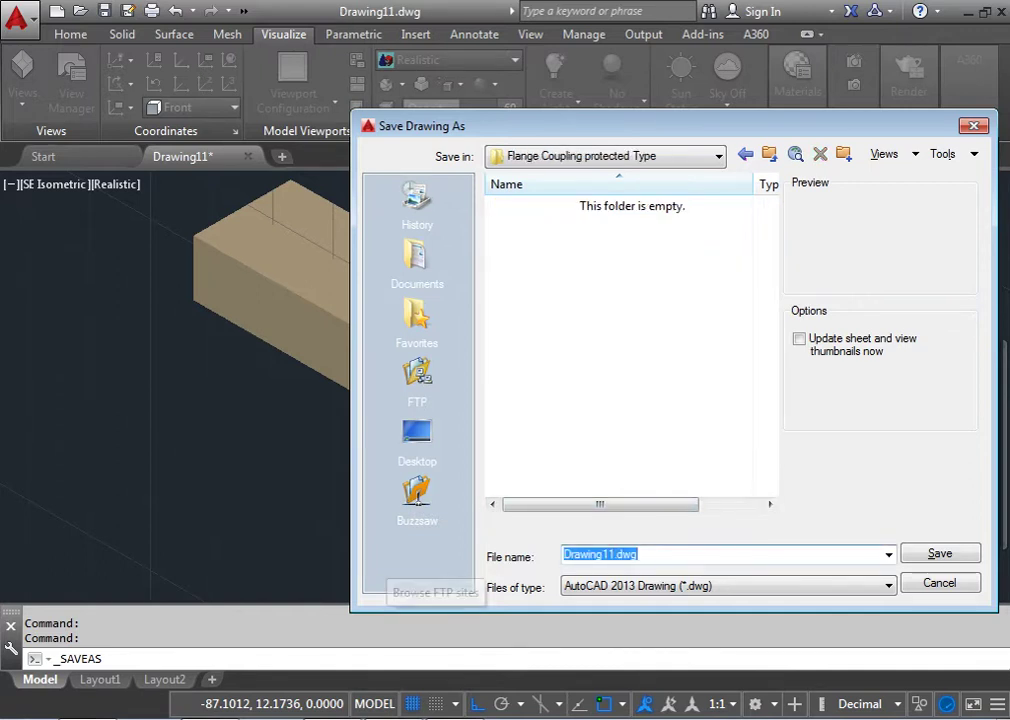
text(Taper Key)
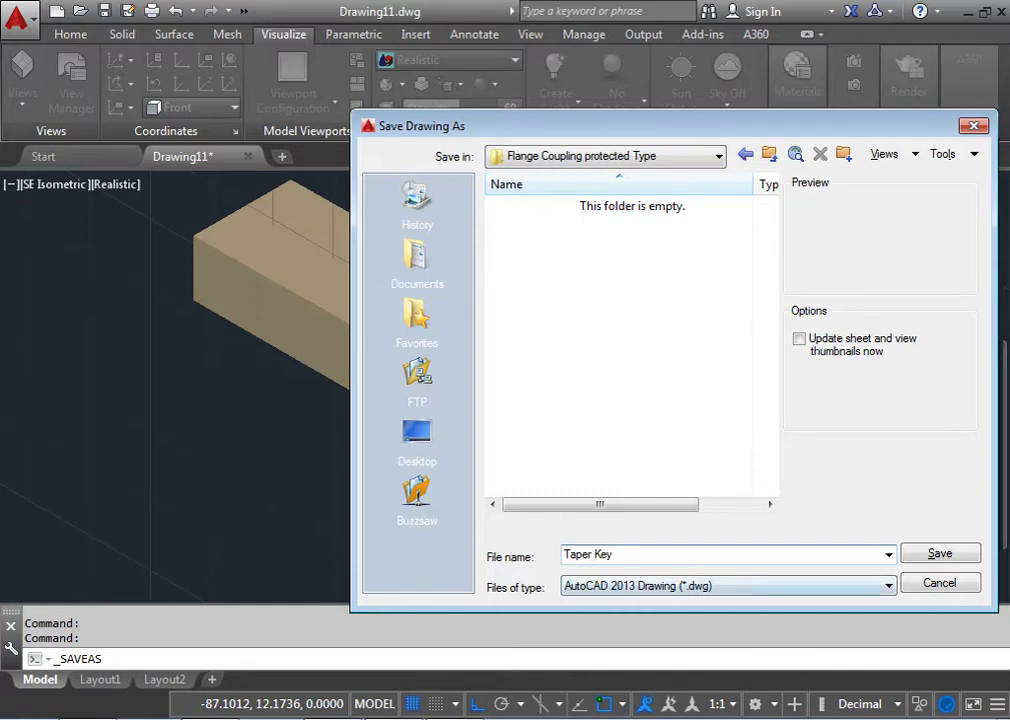
click(940, 553)
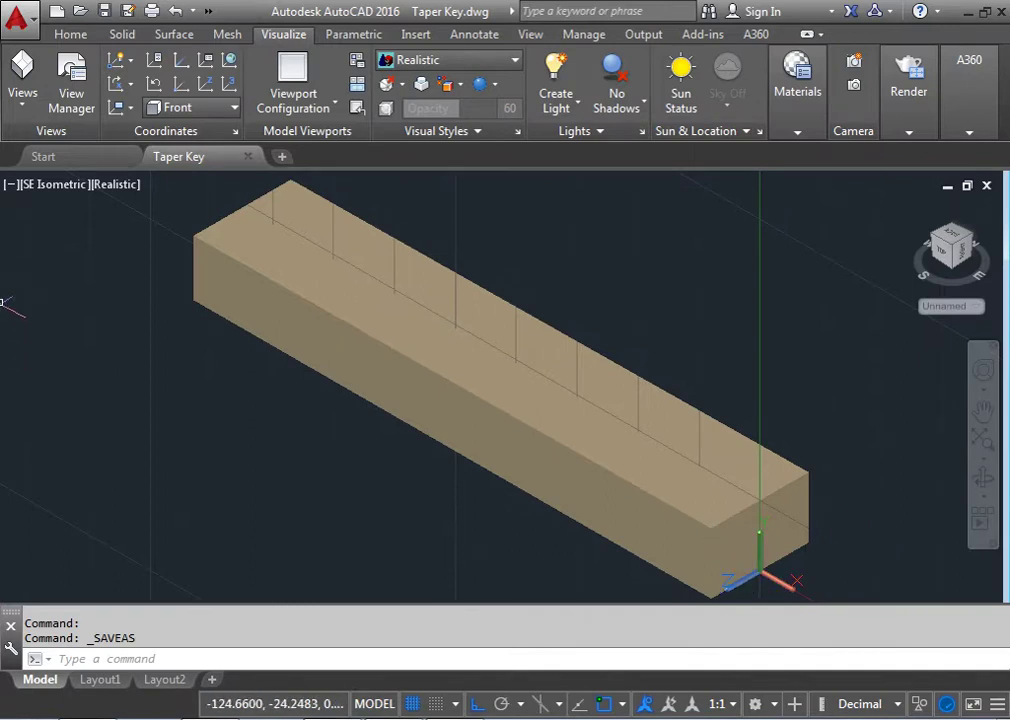
Step: Move the taper key away from the origin
scroll(716, 282, down, 4)
click(612, 324)
text(m)
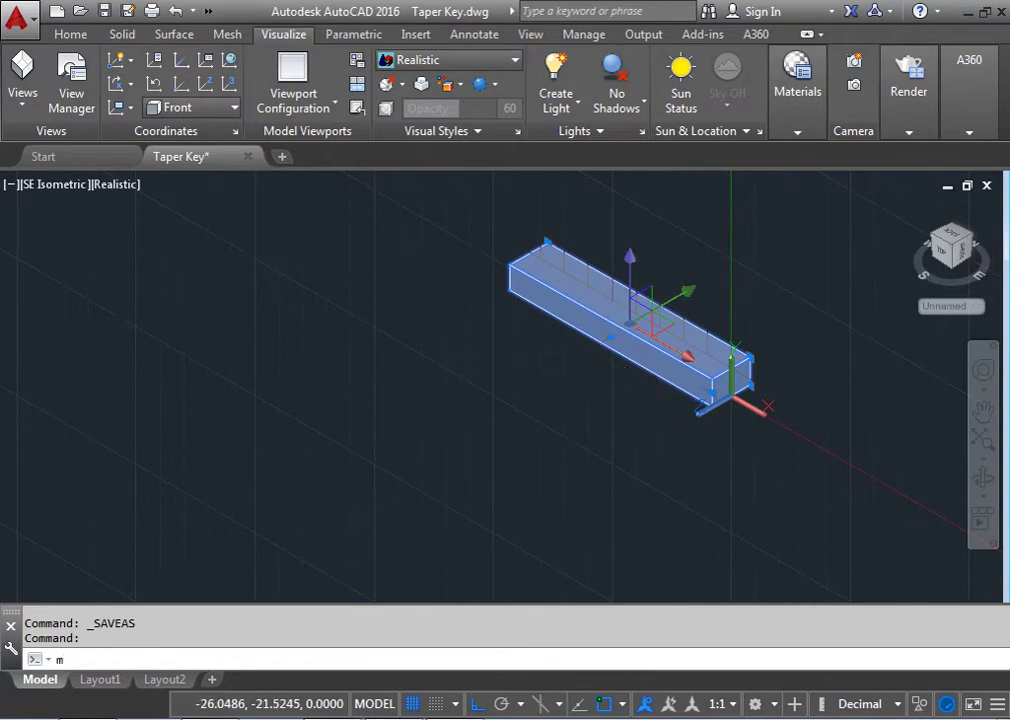
key(Return)
click(642, 397)
key(Escape)
key(Escape)
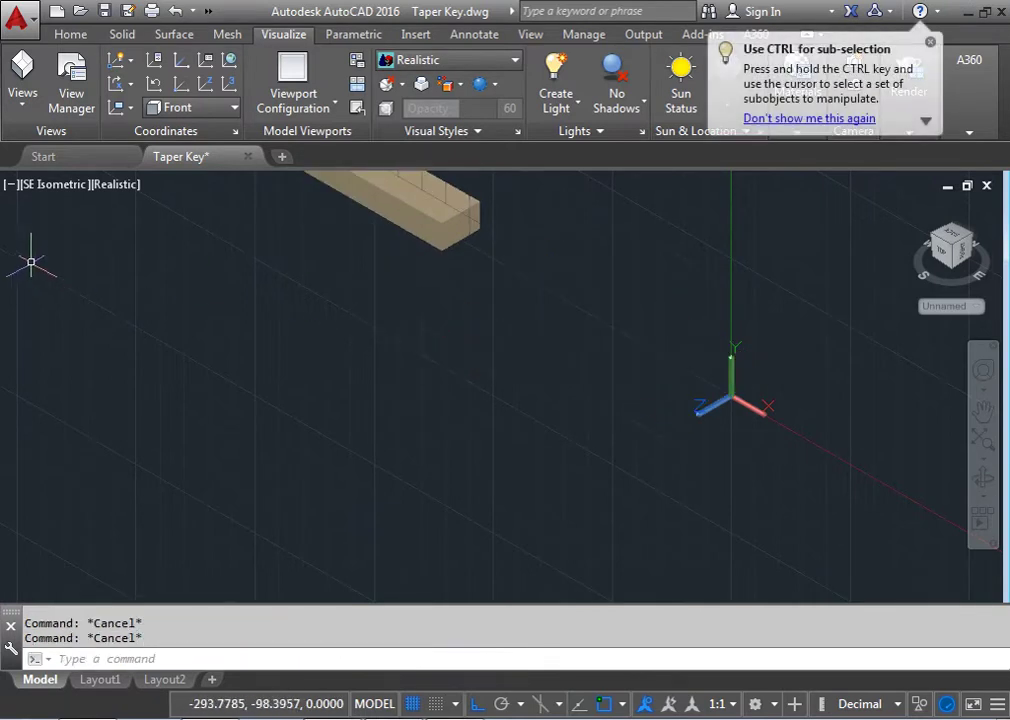
click(52, 184)
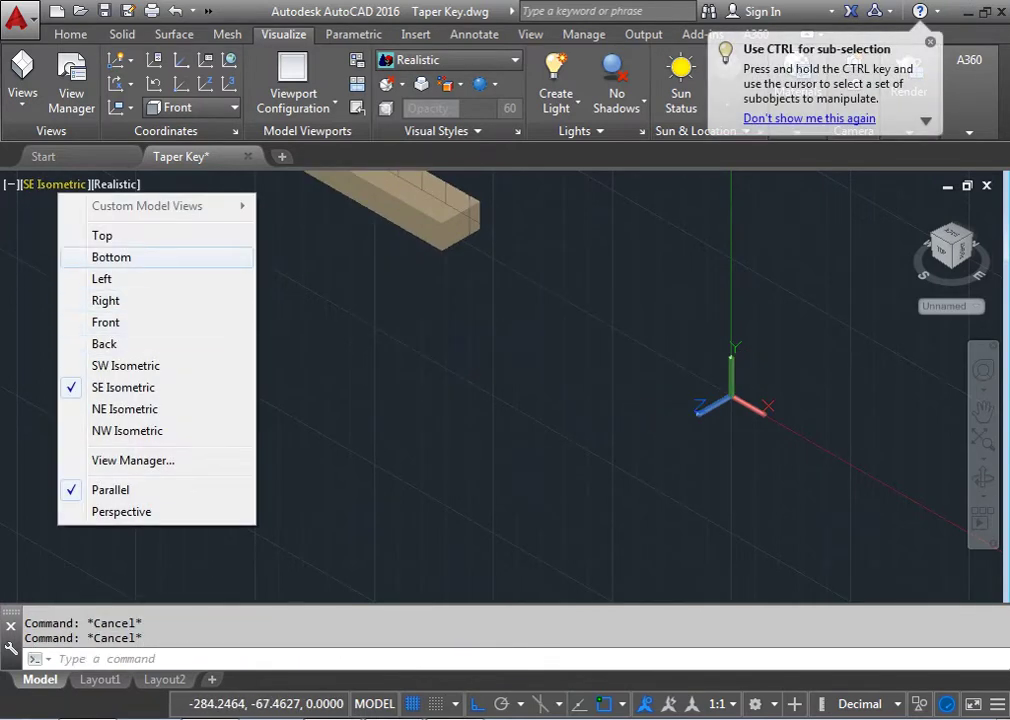
click(140, 187)
Step: Save the drawing as a new file named Flange M
click(128, 11)
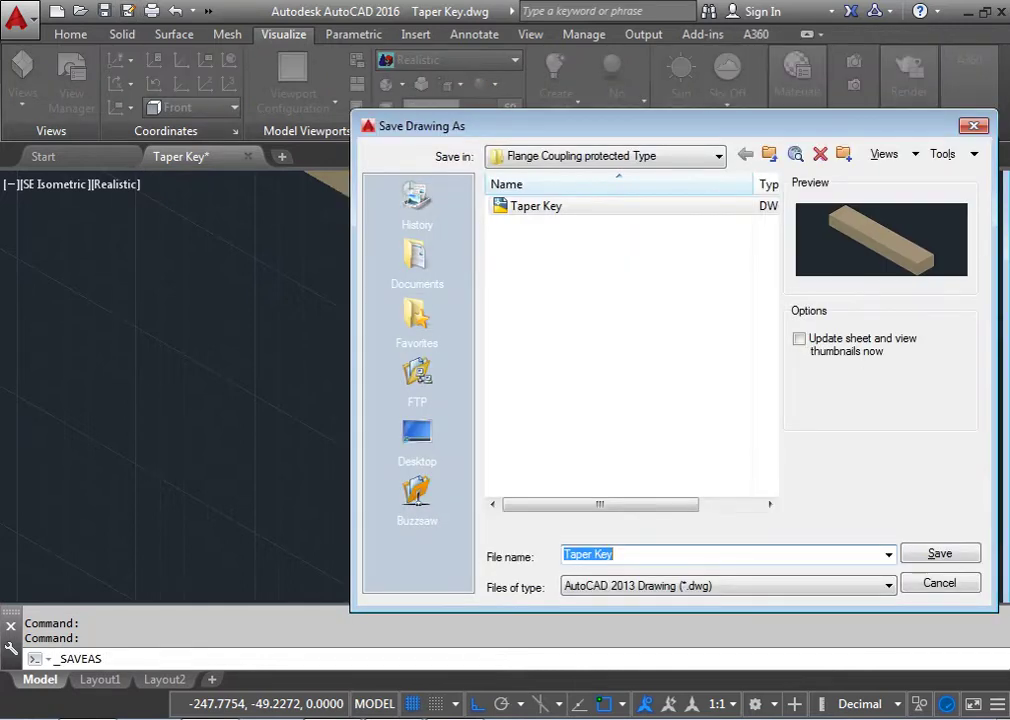
text(Flange )
text(M)
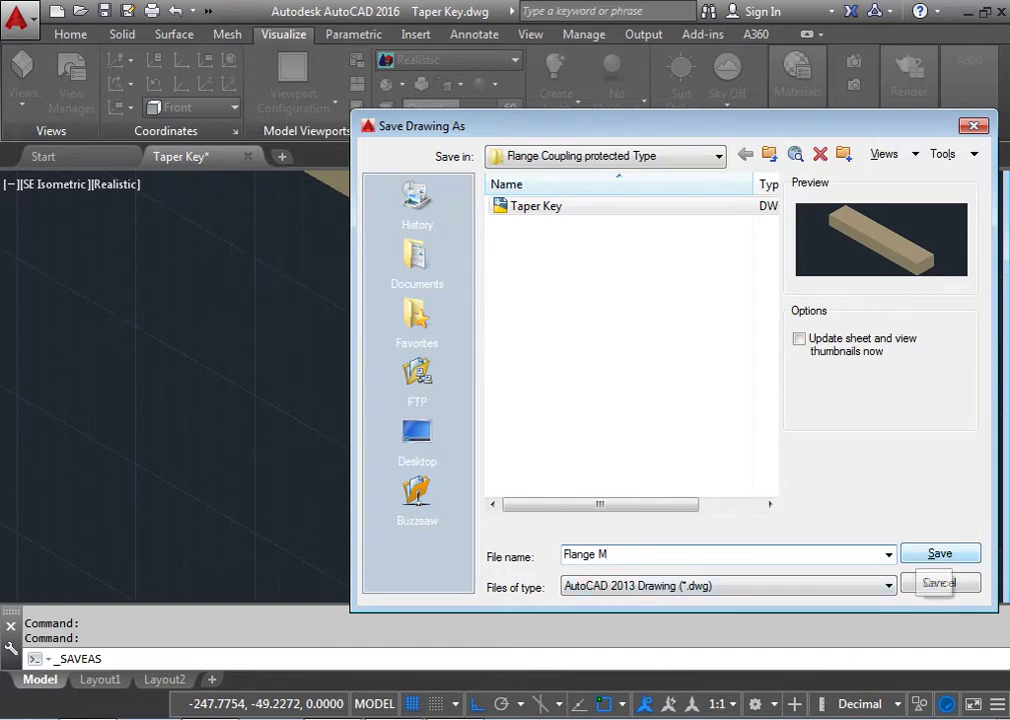
click(940, 553)
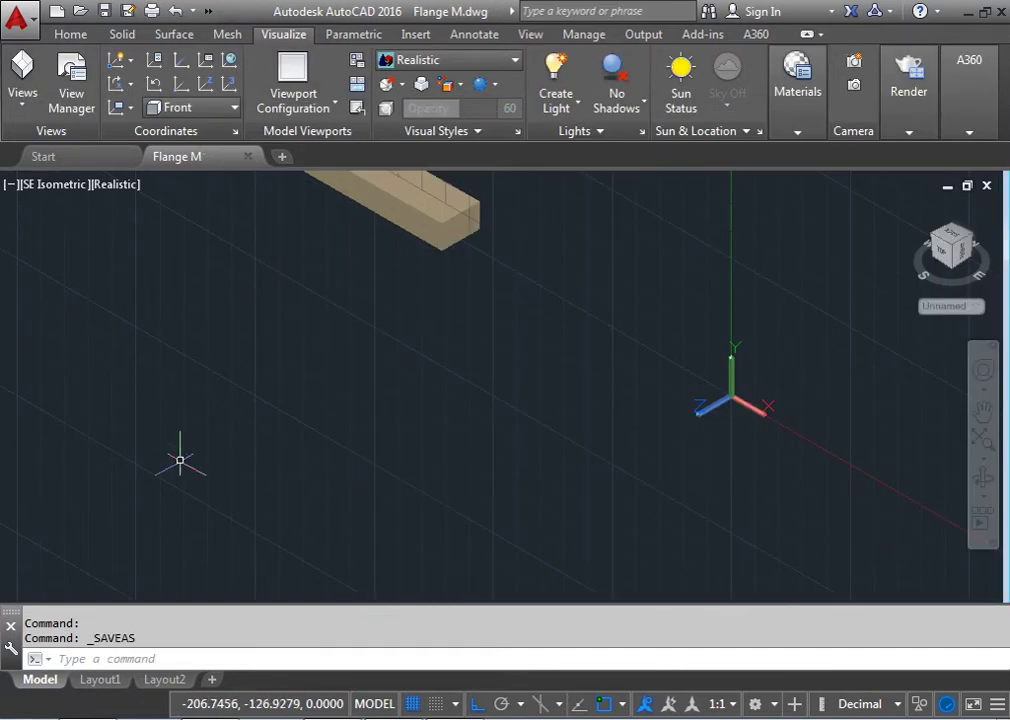
Step: Set the empty AutoCAD viewport to the Front view, then bring up the flange PDF in Adobe Reader
click(50, 184)
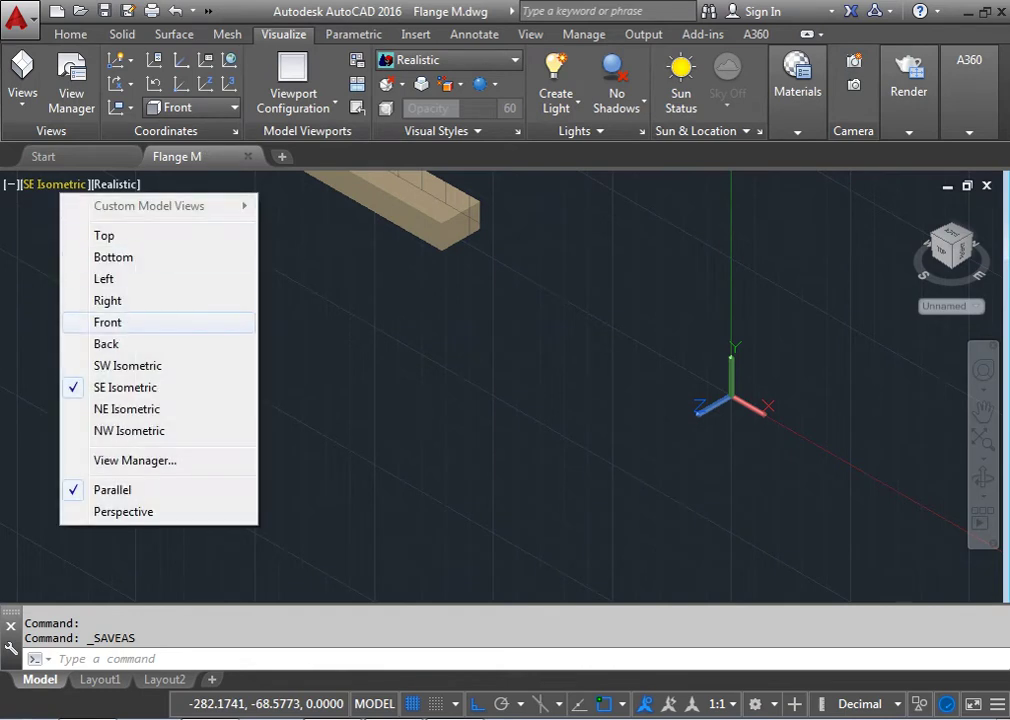
click(90, 320)
scroll(514, 440, down, 4)
scroll(514, 440, down, 2)
scroll(740, 430, up, 3)
scroll(670, 406, up, 2)
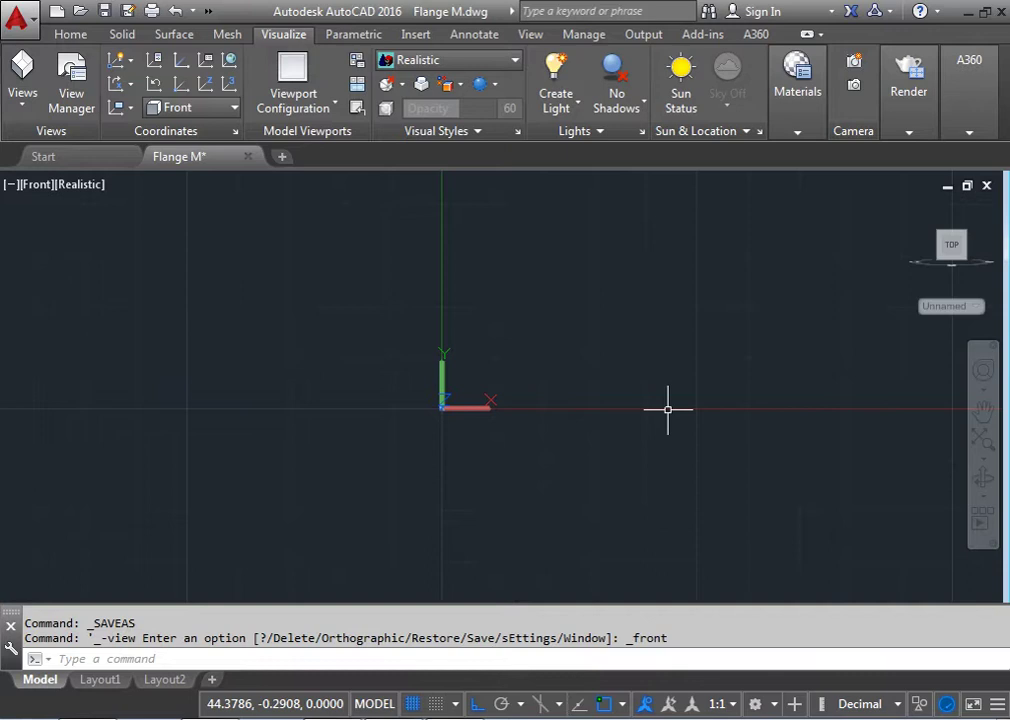
key(alt+Tab)
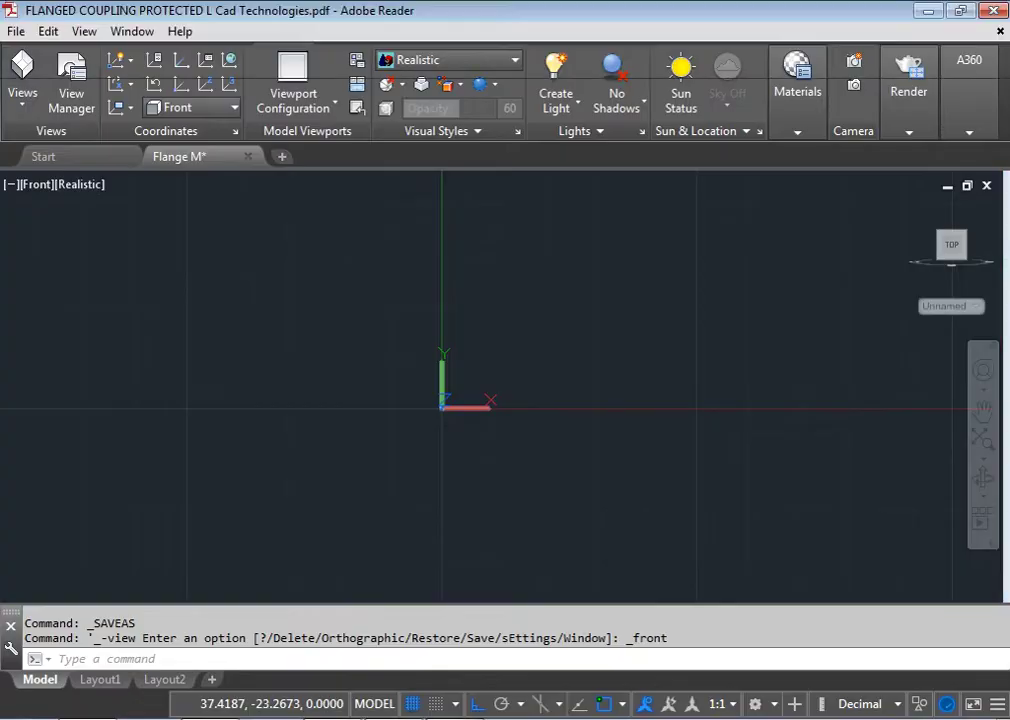
Step: Scroll to the flange section on the coupling PDF and zoom from 66.7% to 25%, then 33.3%
scroll(520, 390, up, 1)
scroll(520, 390, up, 5)
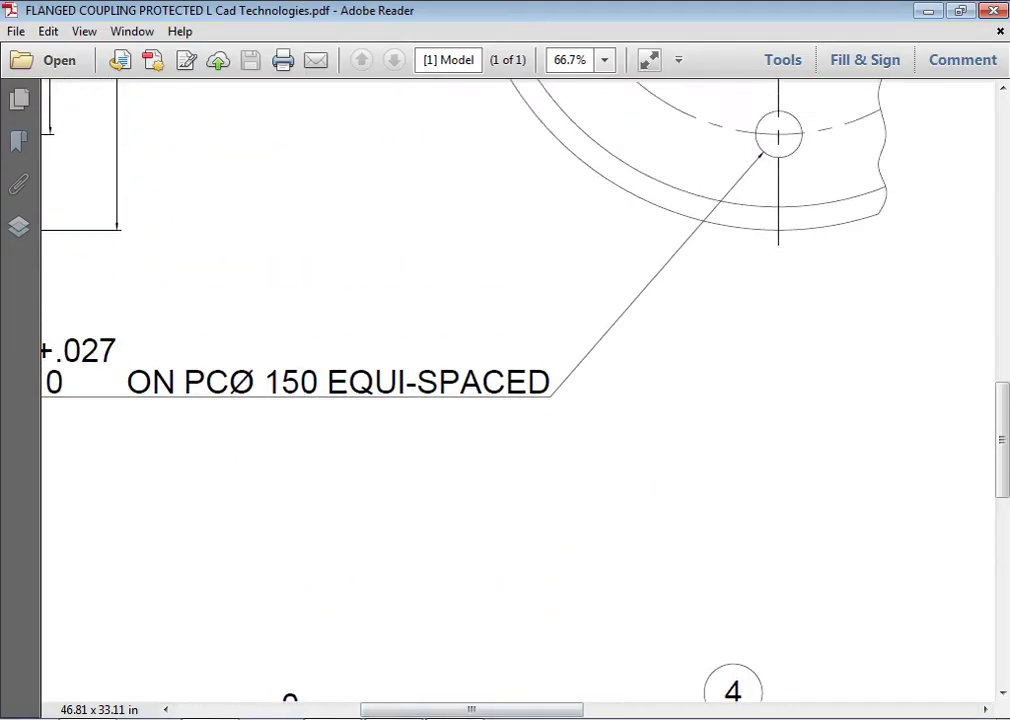
scroll(520, 390, up, 3)
scroll(520, 390, up, 2)
scroll(520, 390, up, 5)
scroll(520, 390, up, 2)
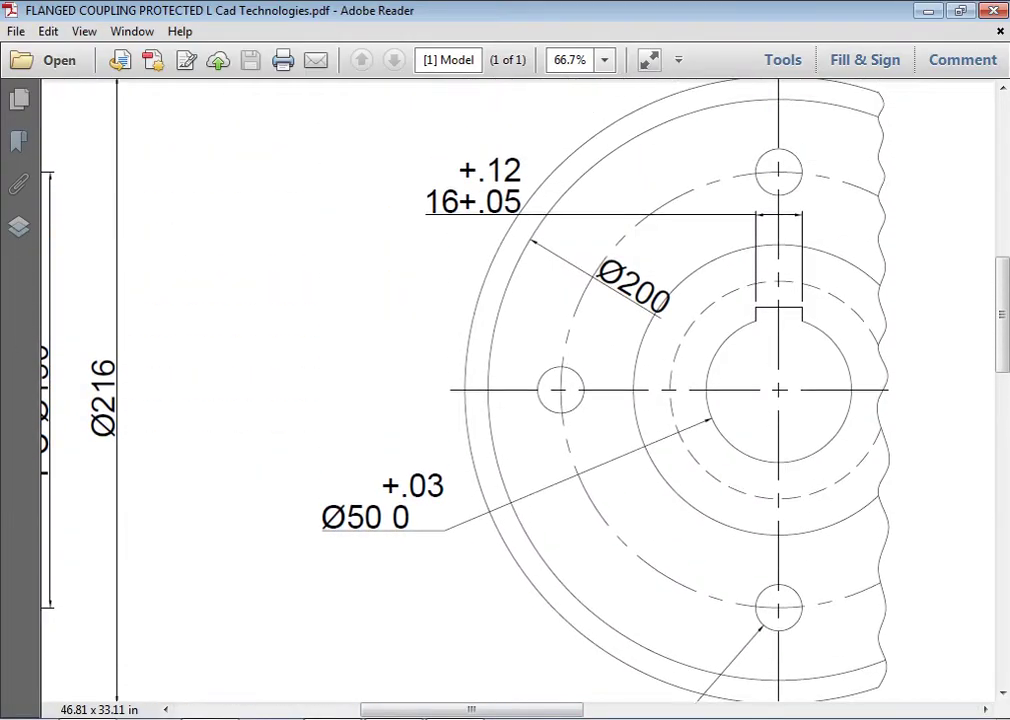
scroll(520, 390, left, 10)
scroll(520, 390, left, 5)
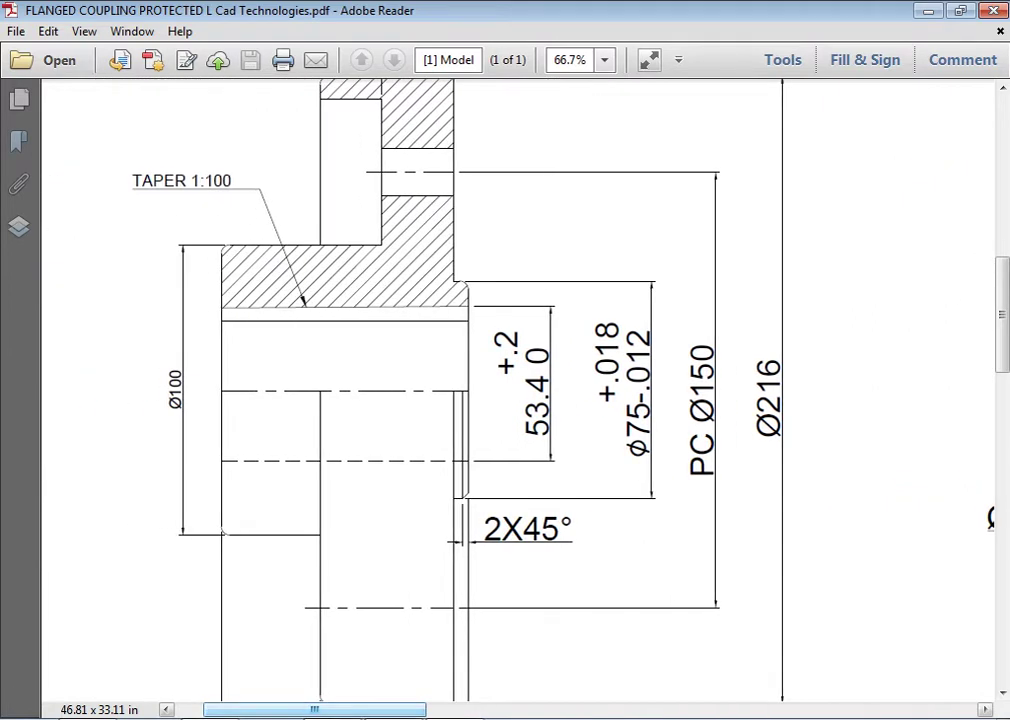
ctrl+scroll(381, 652, down, 1)
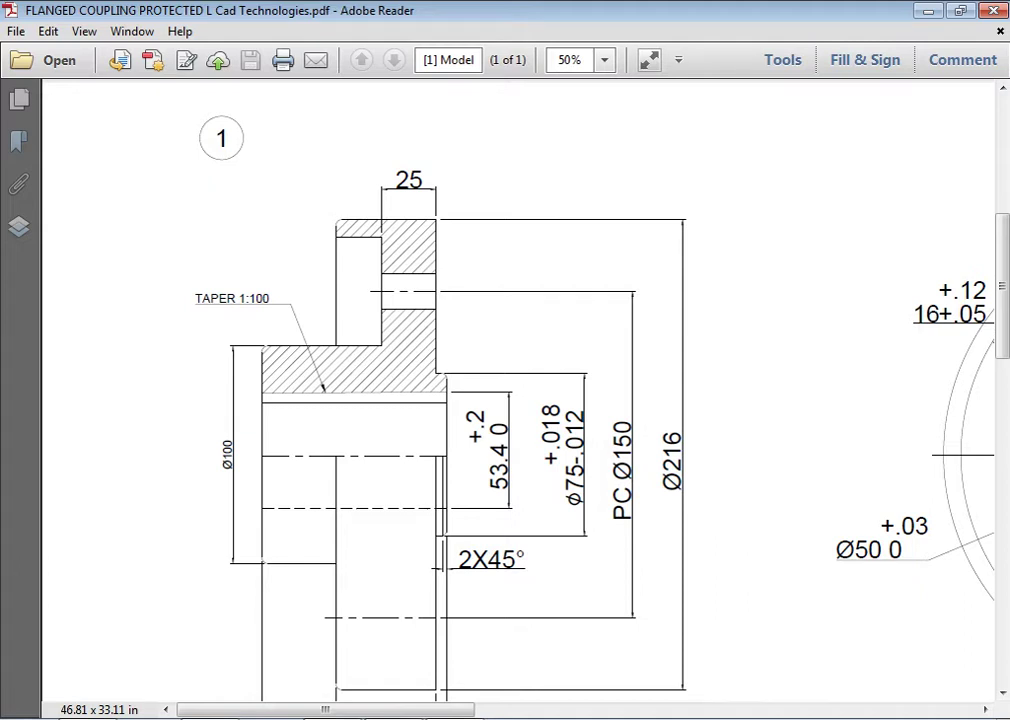
key(ctrl+minus)
key(ctrl+plus)
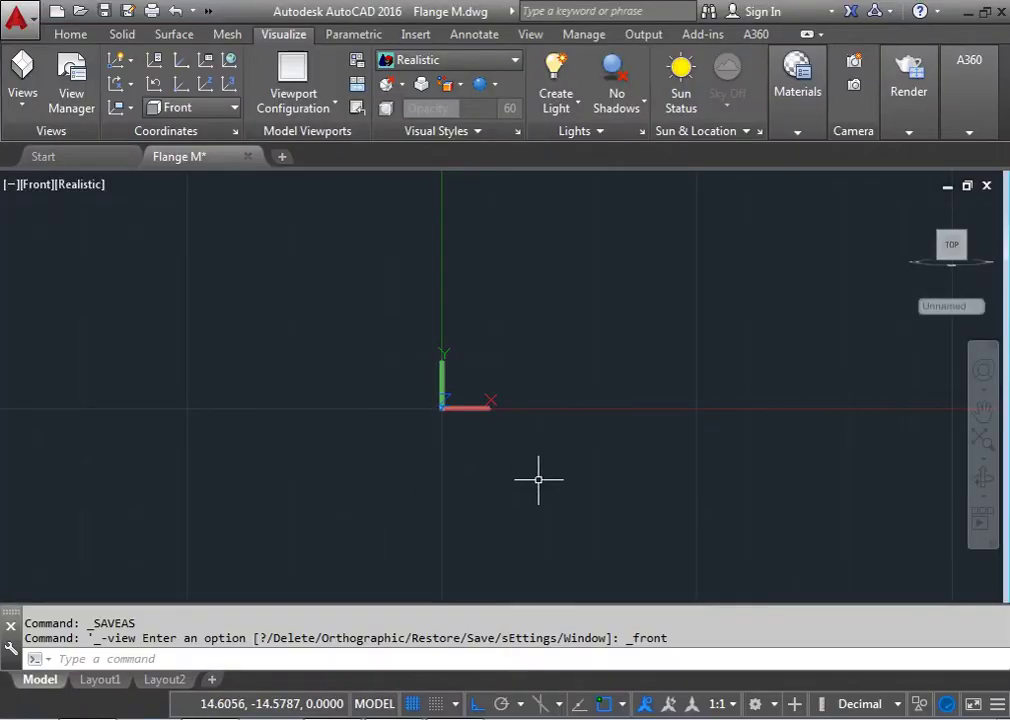
Step: Start a line and draw the 90-unit horizontal base of the flange profile
text(l)
key(Return)
click(516, 364)
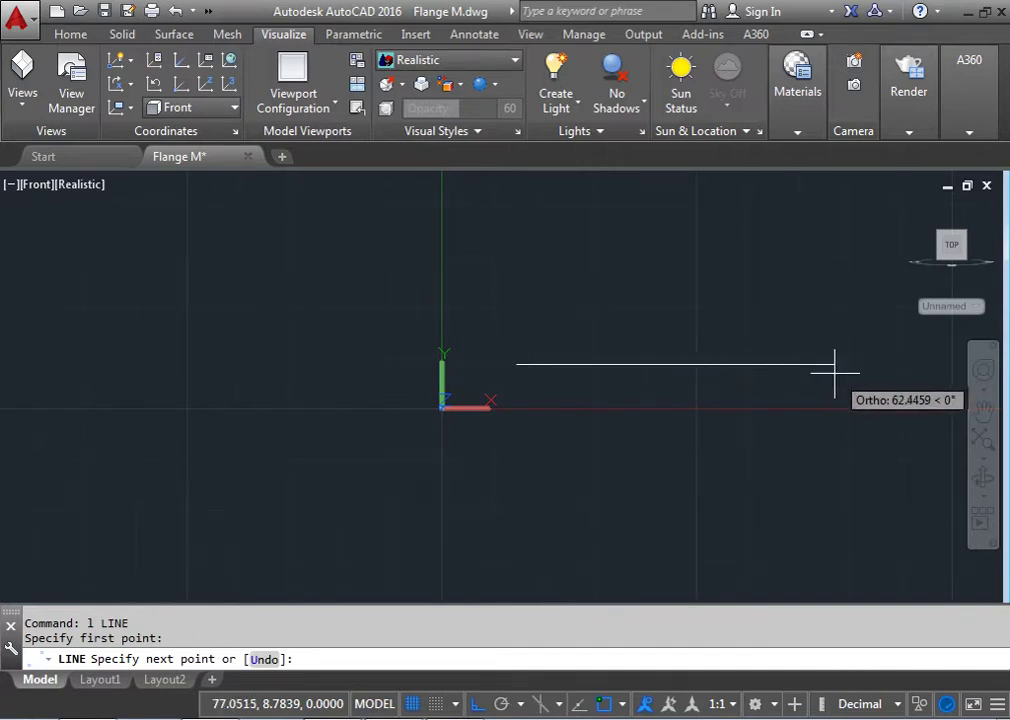
text(85)
key(BackSpace)
key(BackSpace)
text(9)
text(0)
key(Return)
Step: After checking the PDF, add a 37.5-unit upright and a 5-unit step
scroll(690, 445, down, 3)
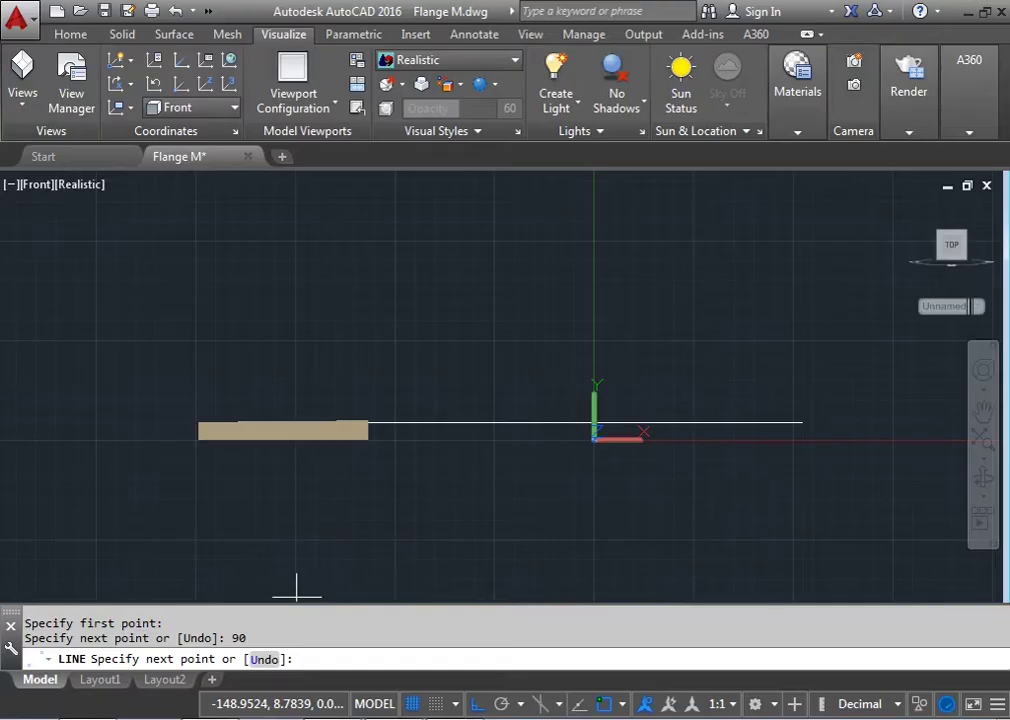
key(alt+Tab)
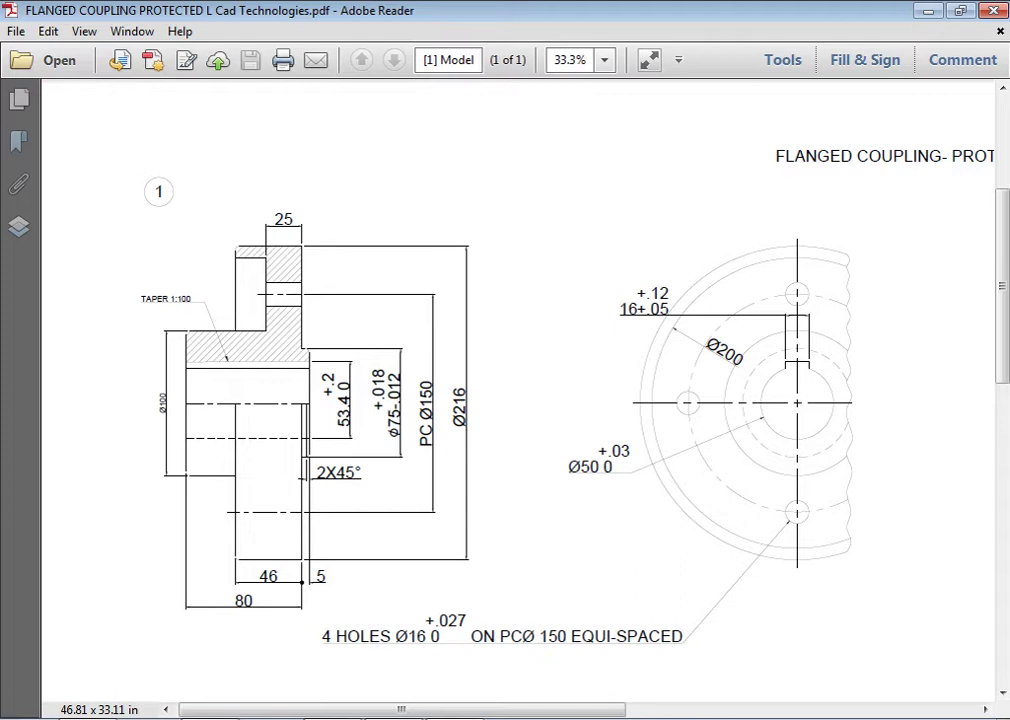
key(alt+Tab)
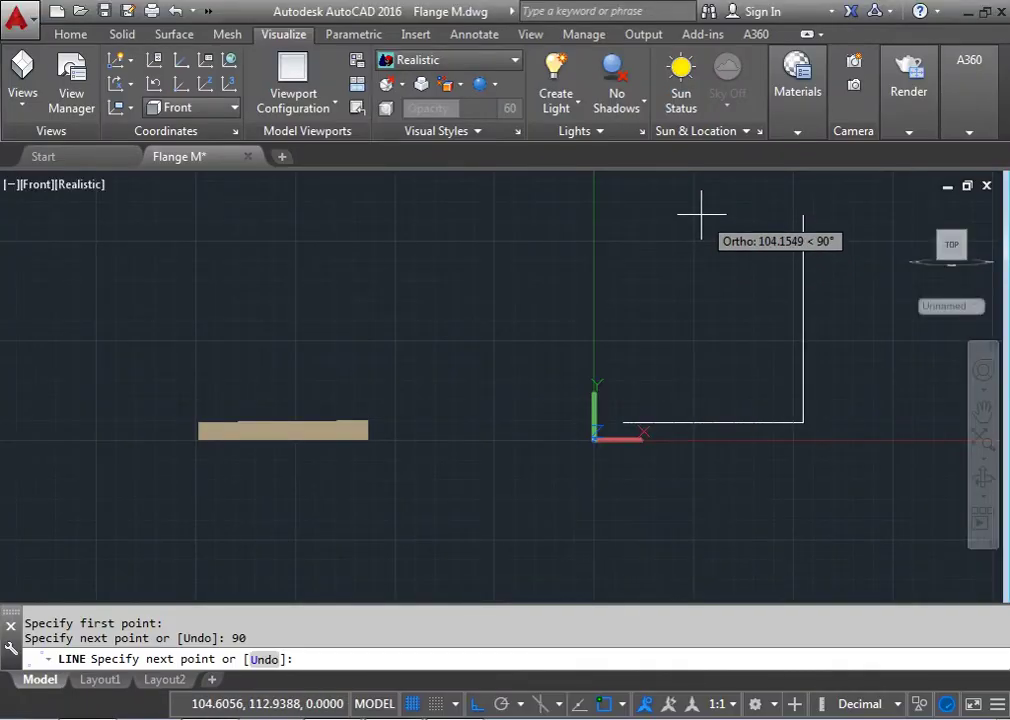
text(37.5)
key(Return)
text(5)
key(Return)
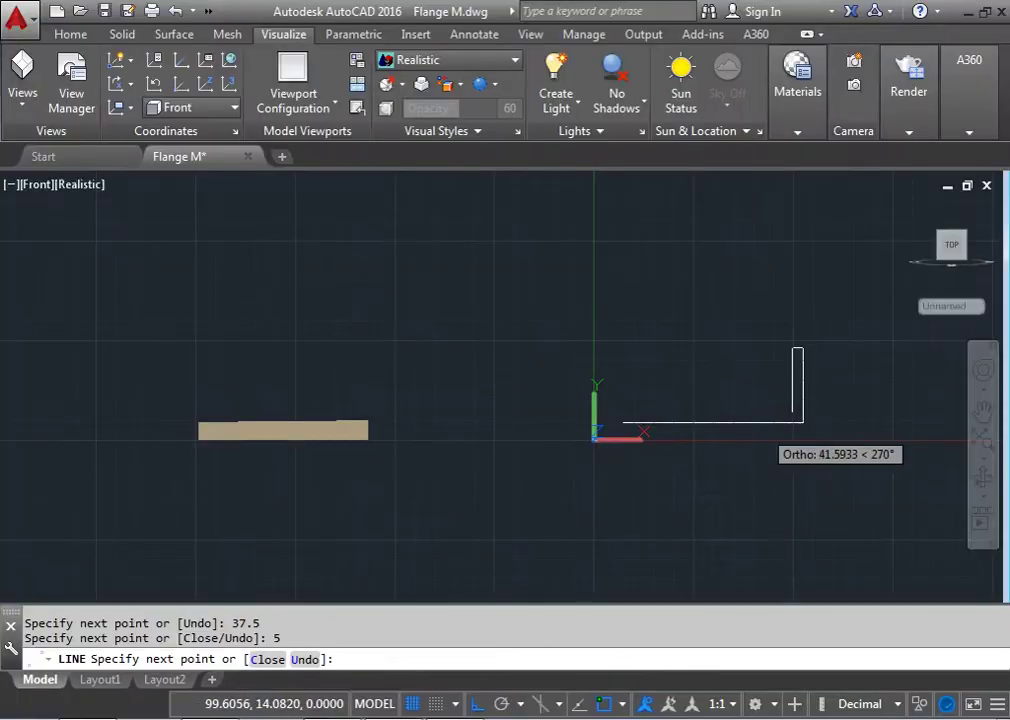
key(Escape)
Step: Draw from the profile corner a 5-unit step left and a 108-unit upright
scroll(816, 423, up, 2)
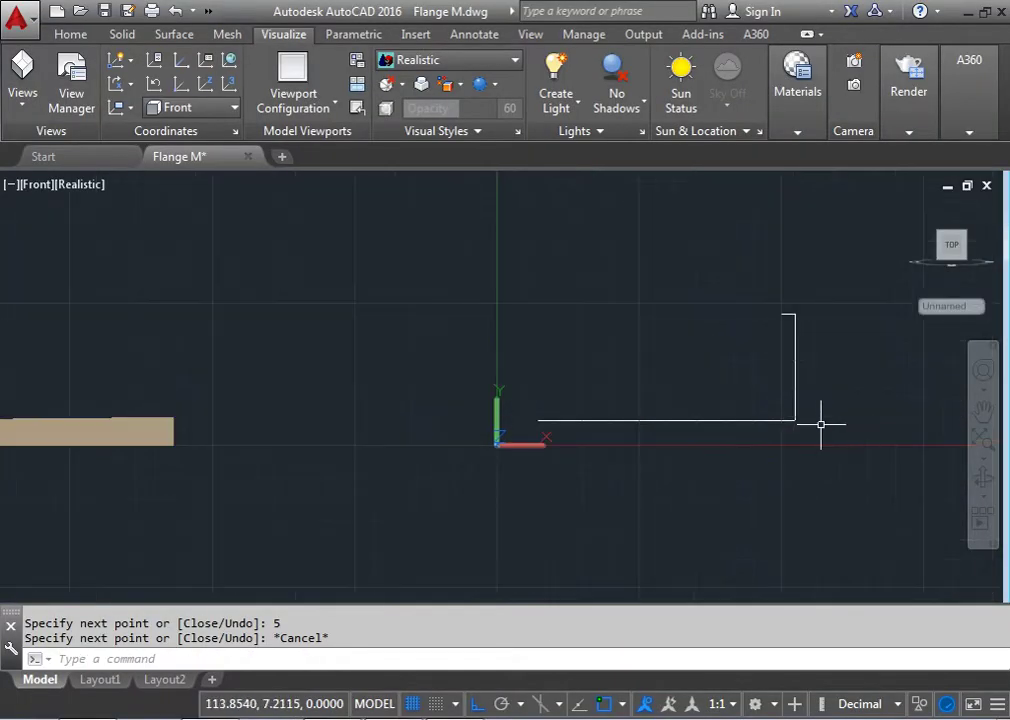
text(l)
key(Return)
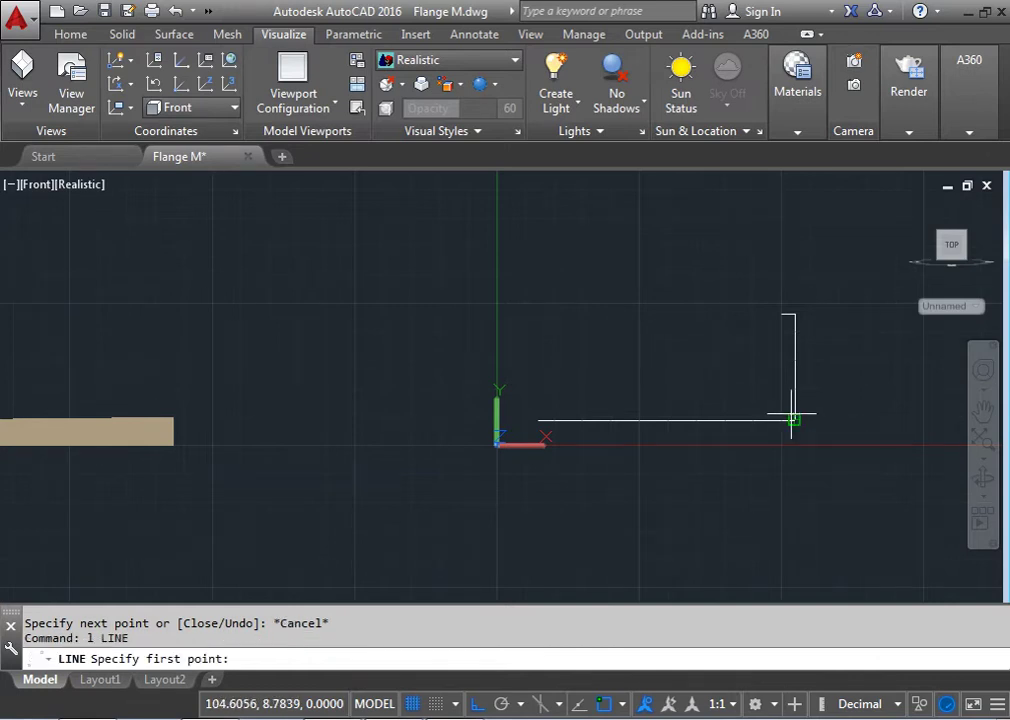
click(795, 421)
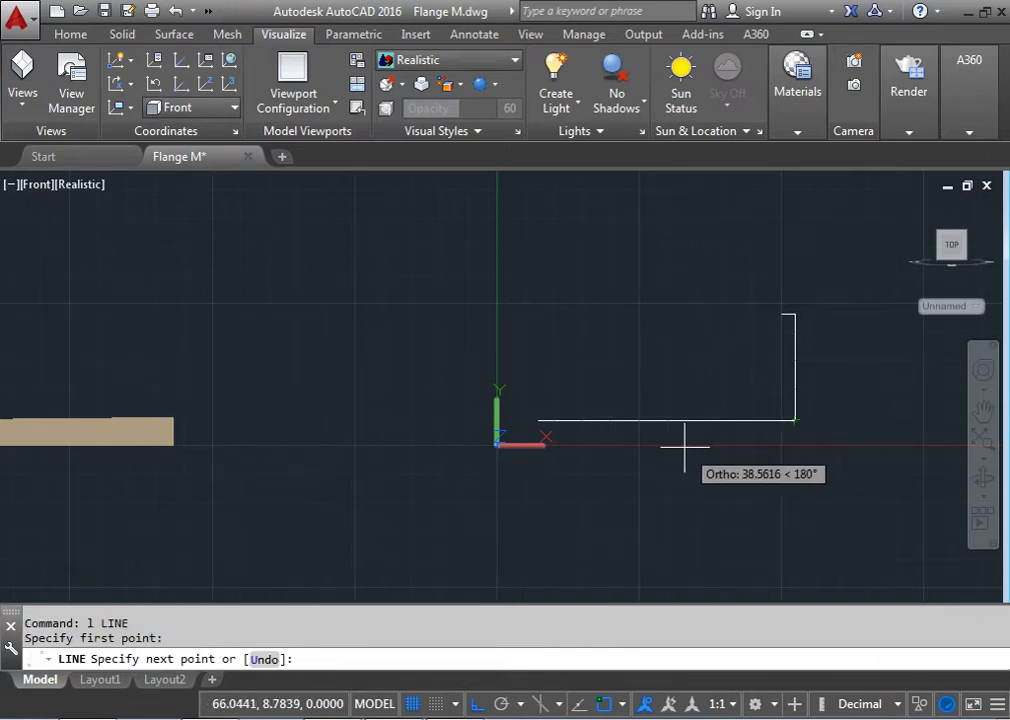
text(5)
key(Return)
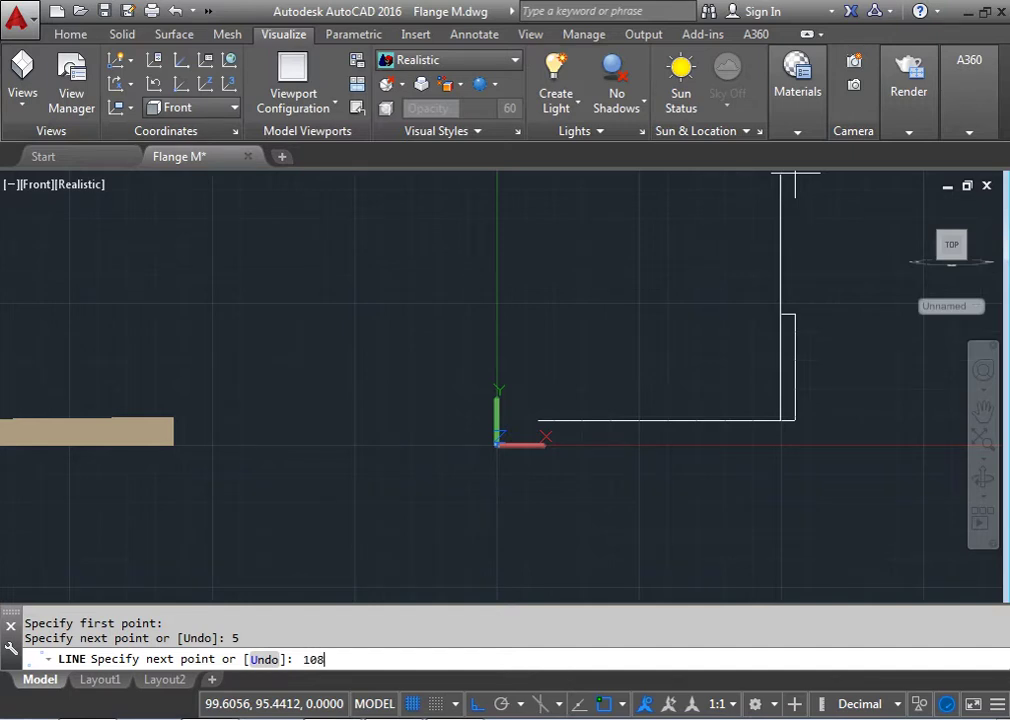
key(Return)
key(Return)
mouse_move(756, 257)
middle_down()
mouse_move(727, 373)
mouse_move(714, 360)
middle_up()
key(Return)
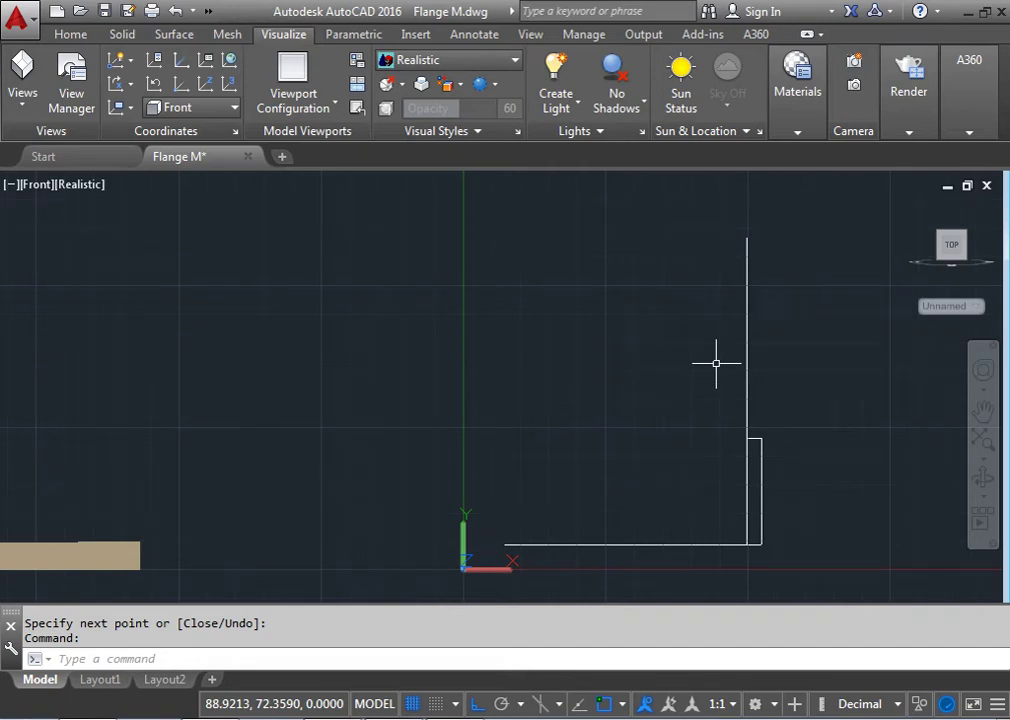
Step: Draw the 46-unit top edge leftward from the upright's top end
text(l)
key(Return)
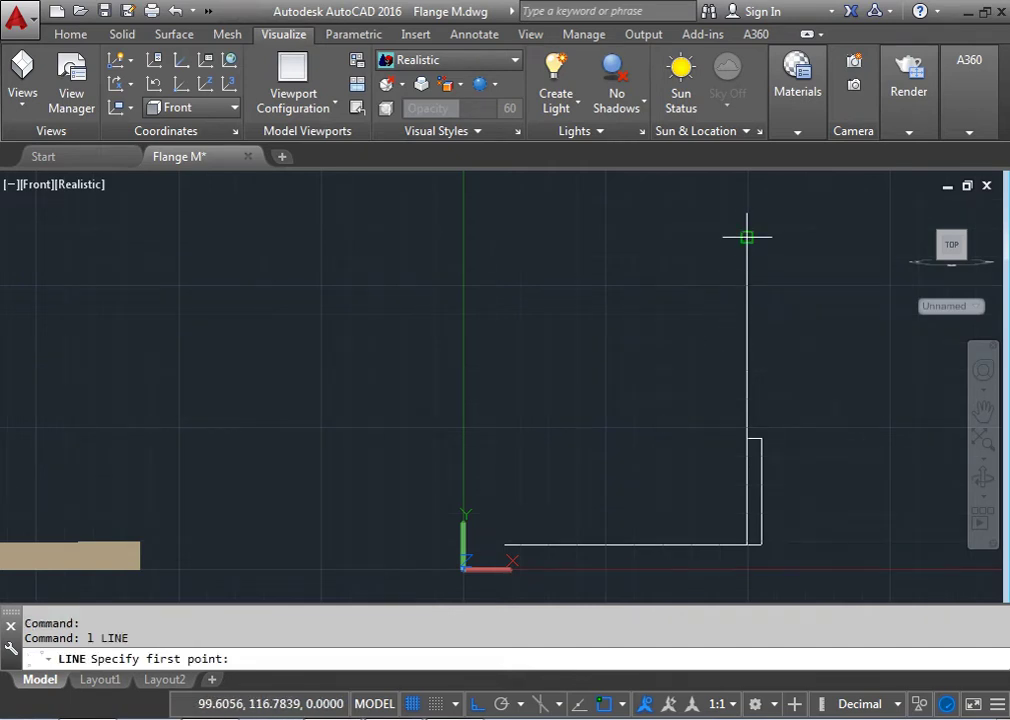
click(747, 237)
text(46)
key(Return)
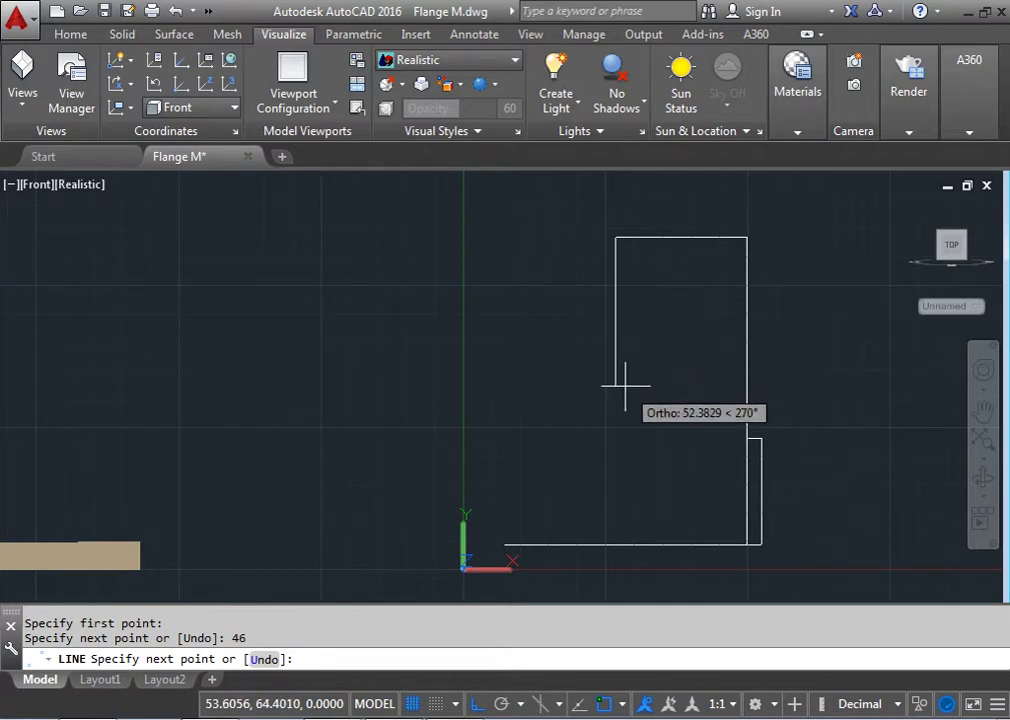
key(Escape)
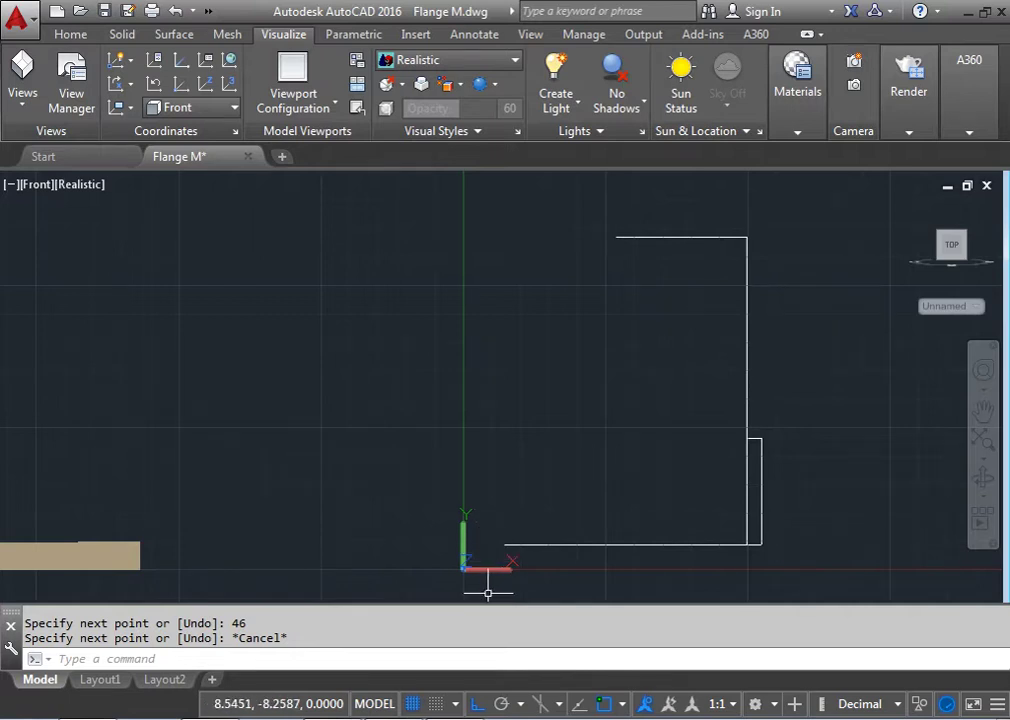
Step: Draw a 50-unit upright from the base's left end, then switch to the coupling PDF
text(l)
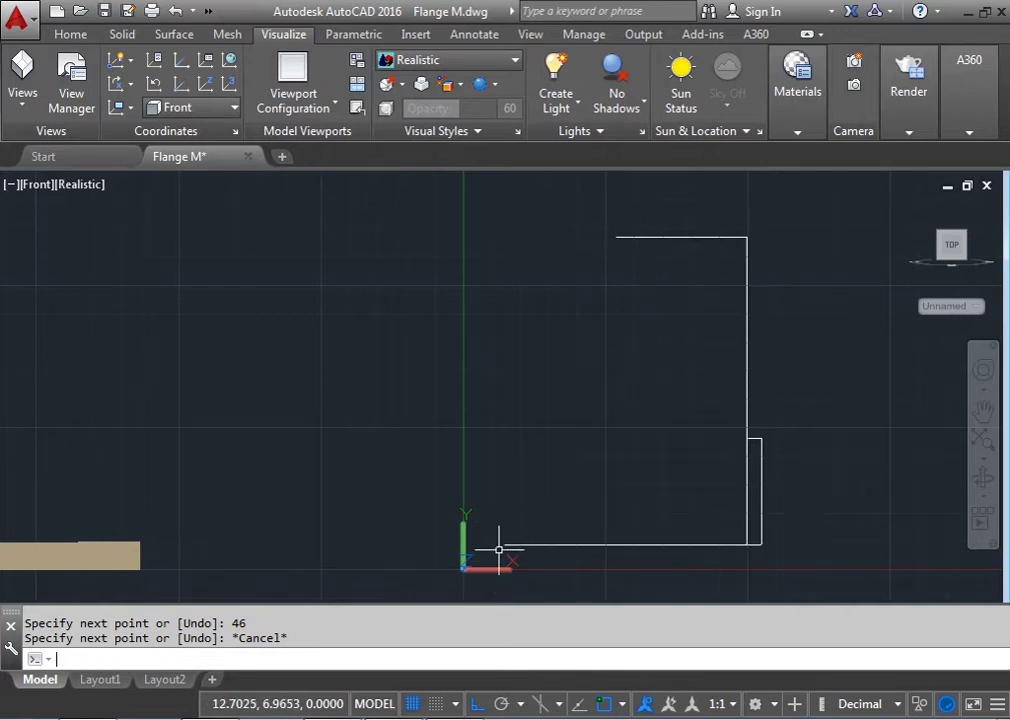
key(Return)
click(504, 545)
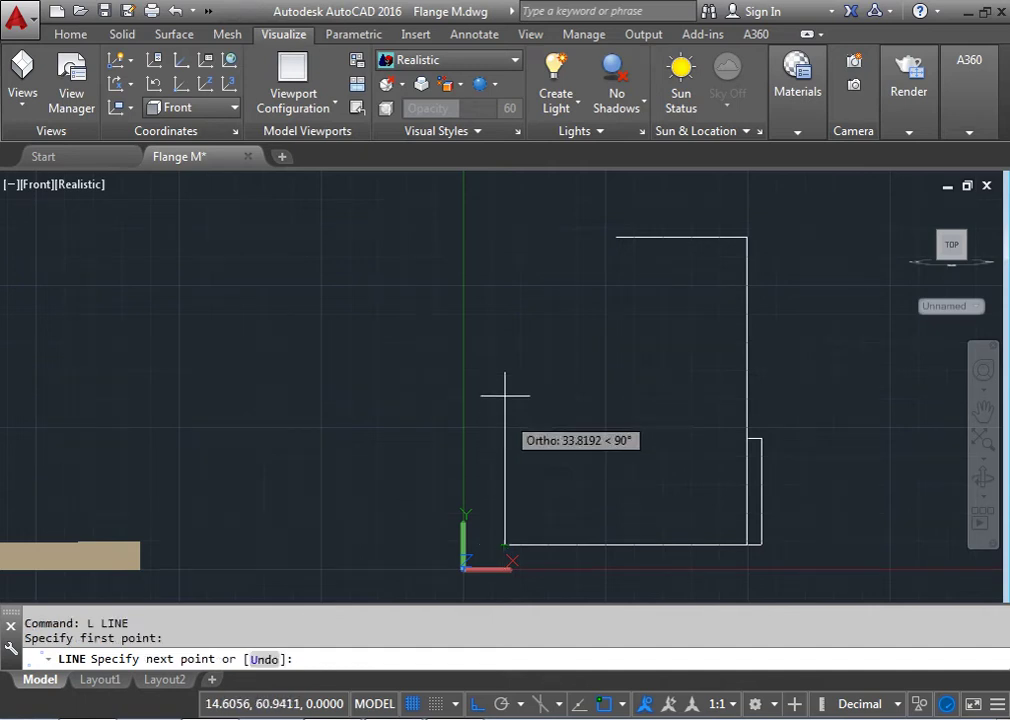
key(Escape)
key(Return)
click(504, 545)
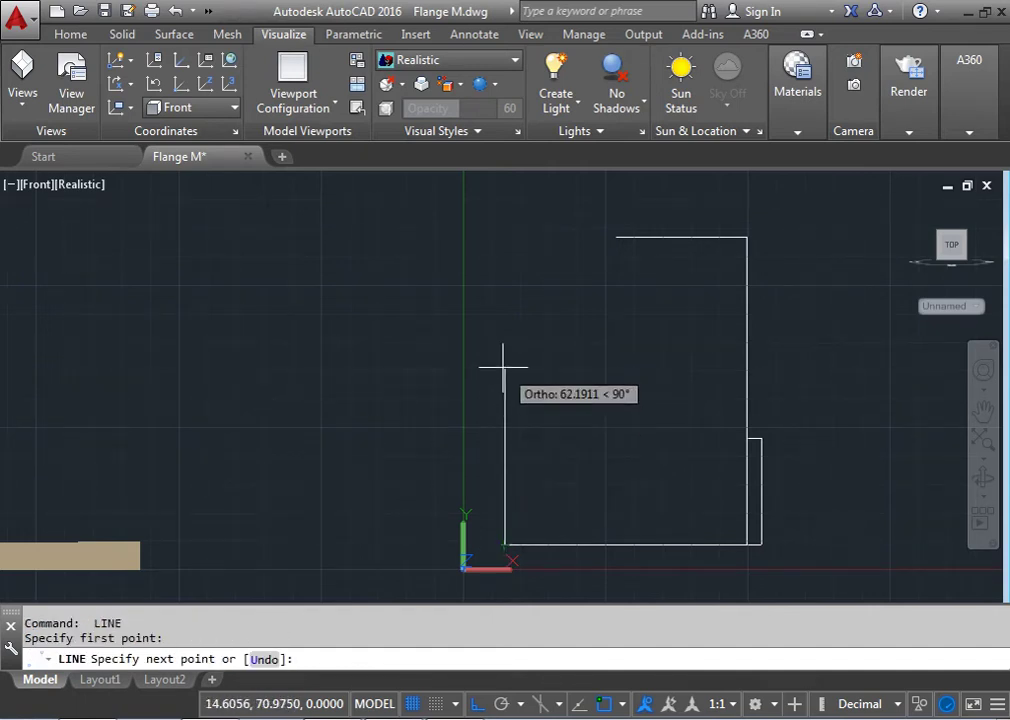
text(50)
key(Return)
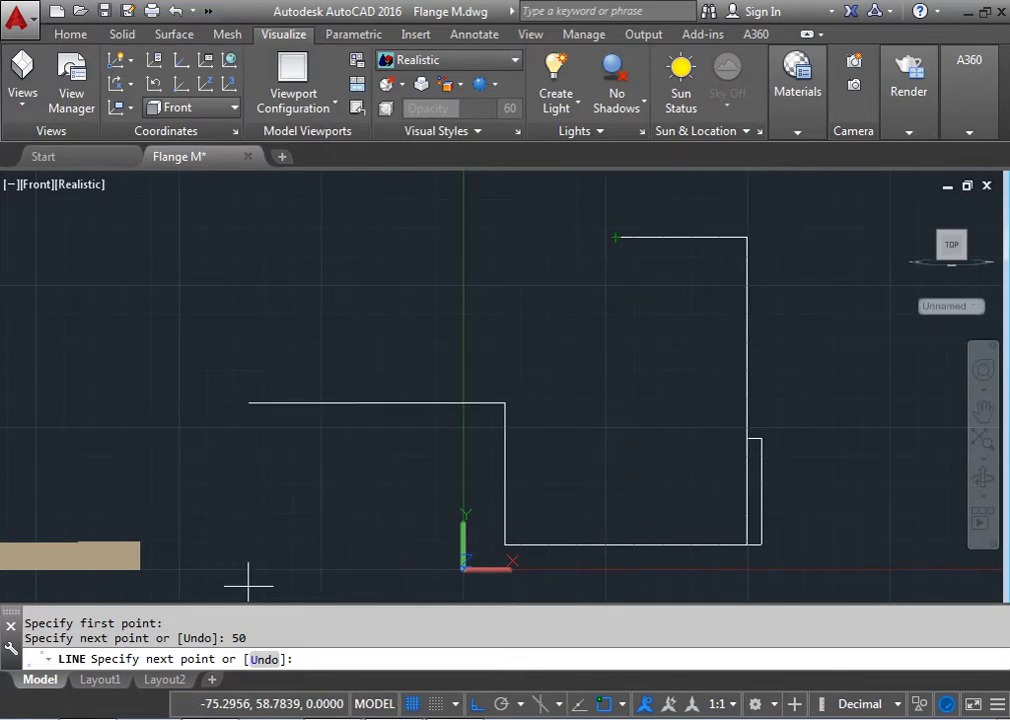
key(alt+Tab)
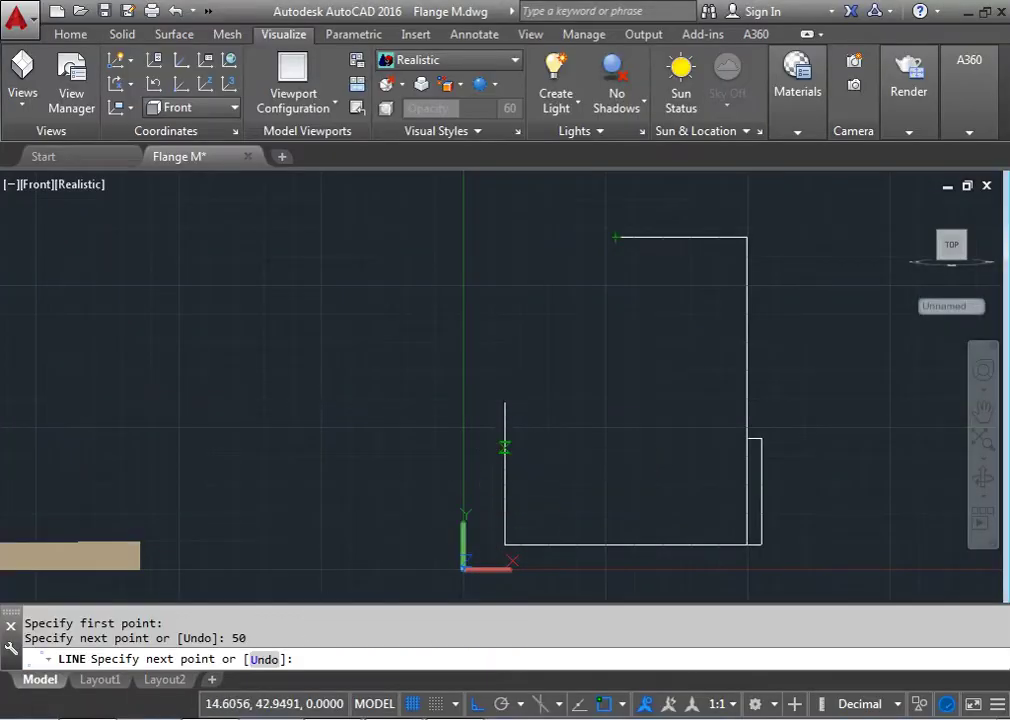
Step: Measure between the profile's bottom corners with DIST, confirming an 85-unit base
key(Escape)
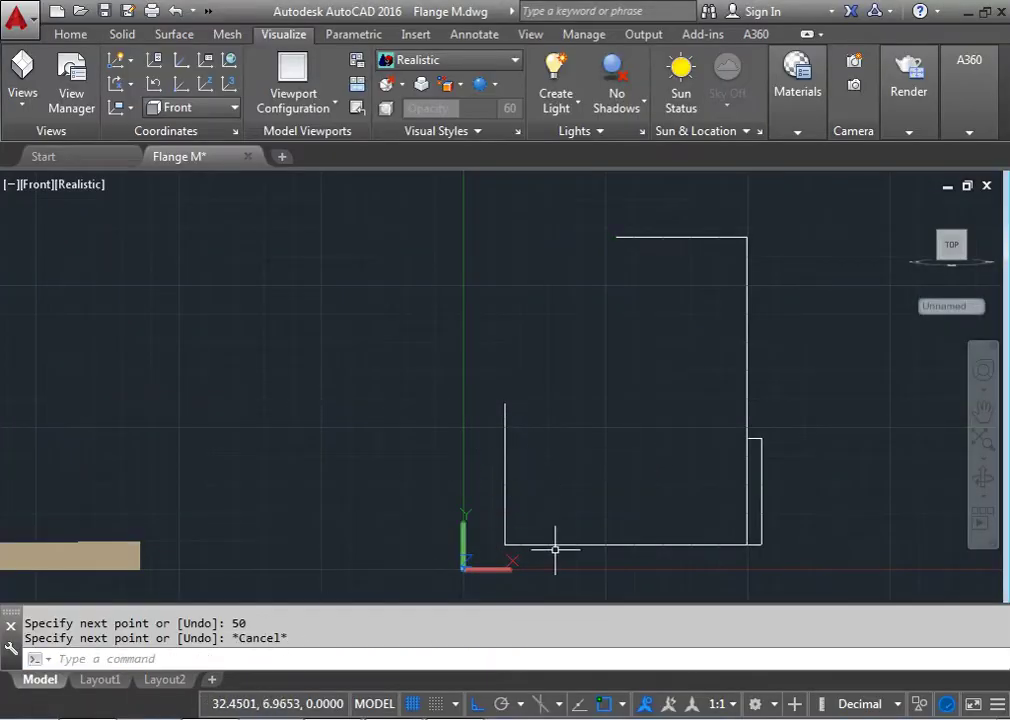
text(di)
key(Return)
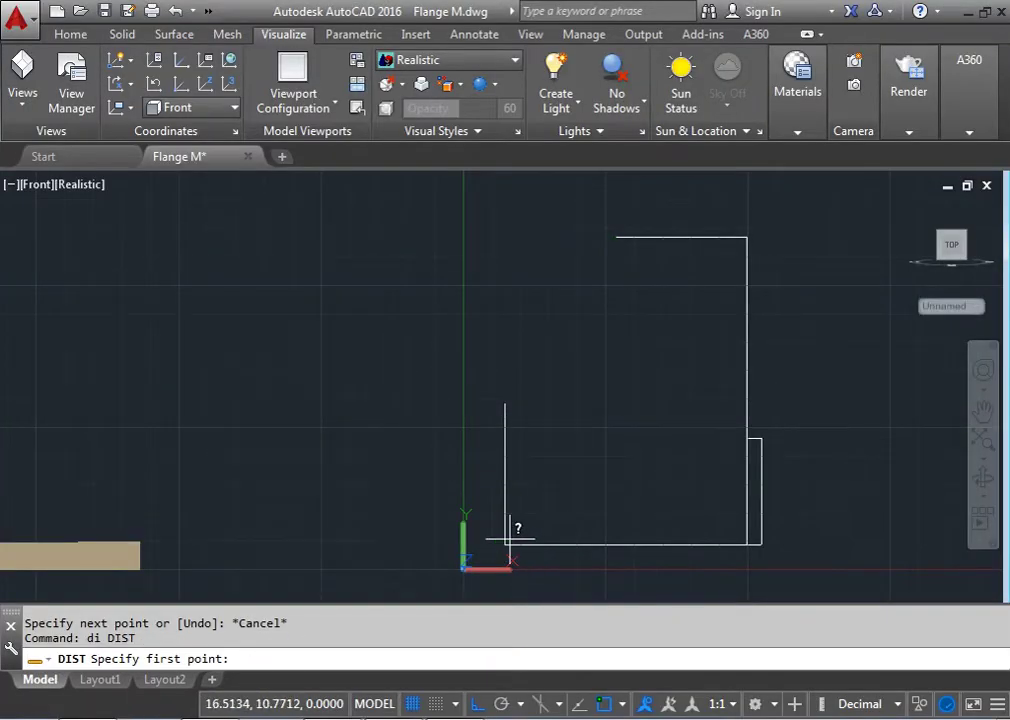
click(505, 544)
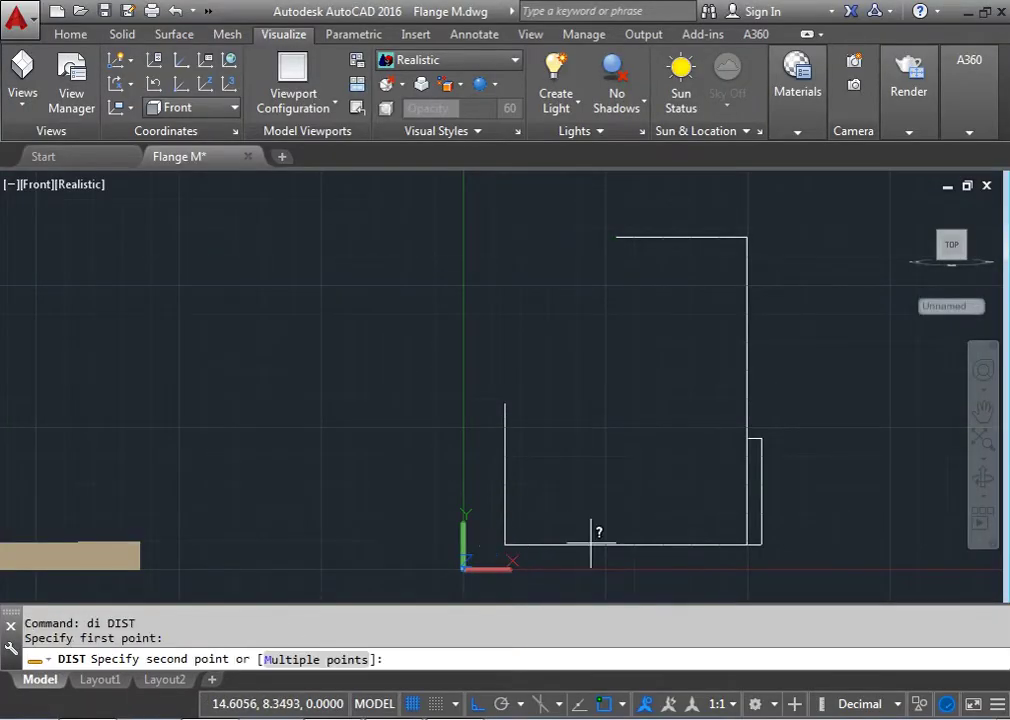
click(748, 544)
key(Escape)
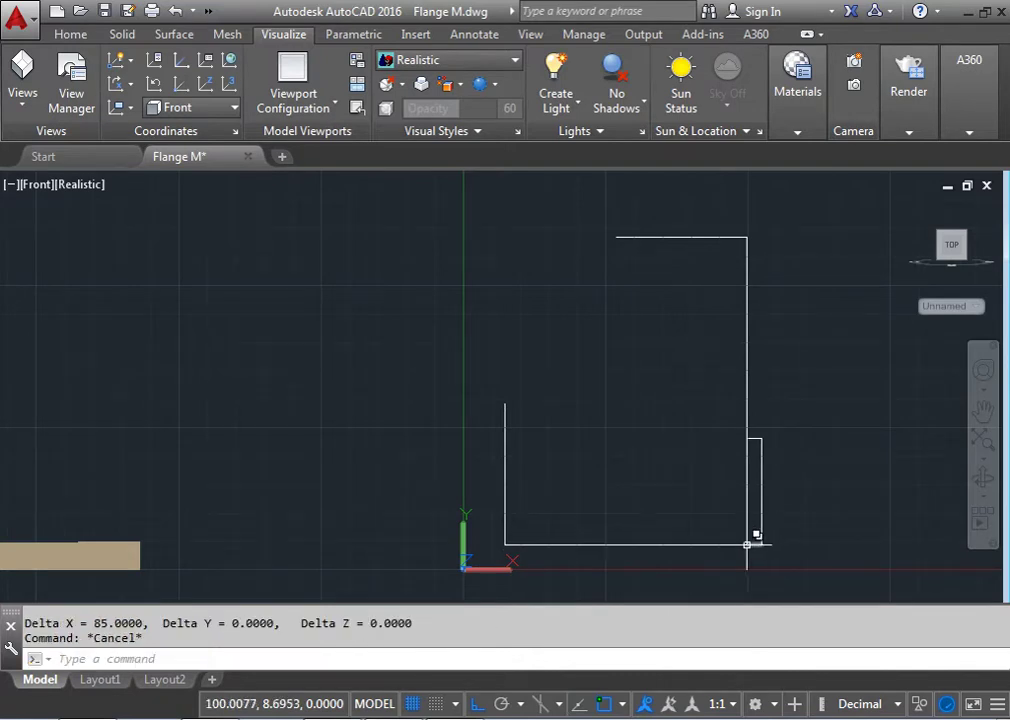
Step: From the 50-unit upright's top, draw 60, 50 and 21-unit segments closing onto the top edge
text(l)
key(Return)
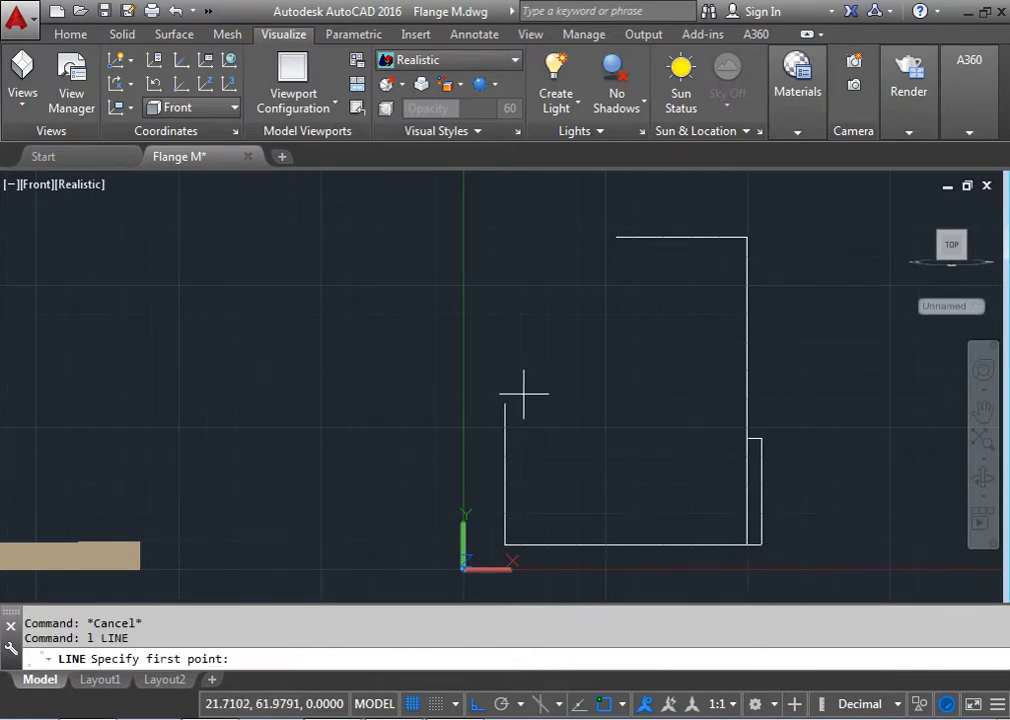
click(505, 403)
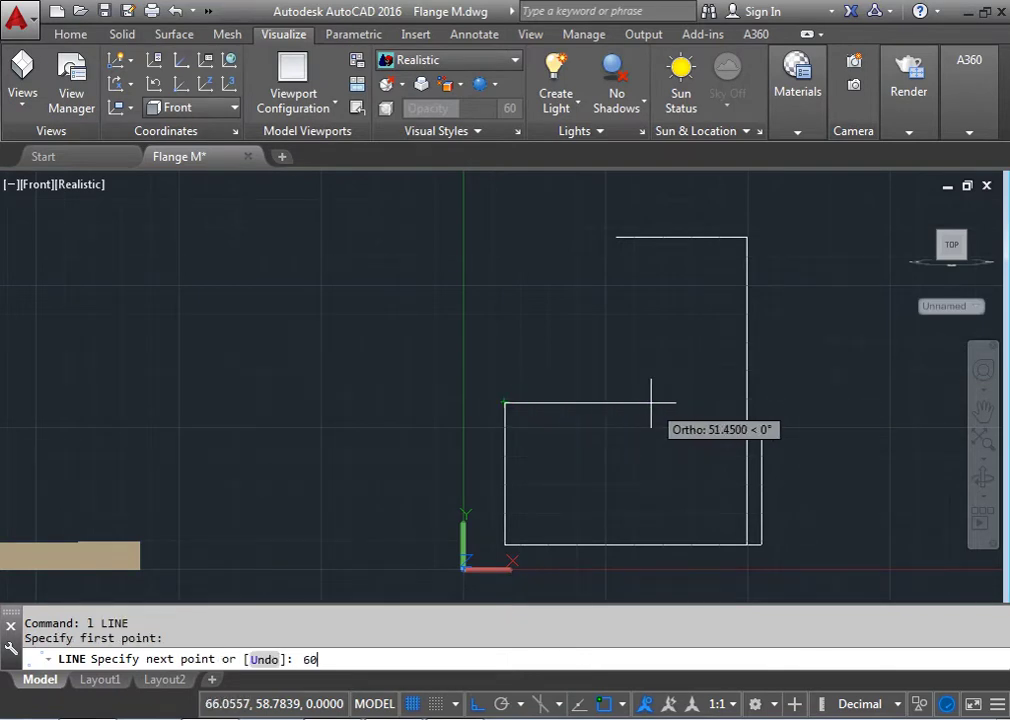
key(Return)
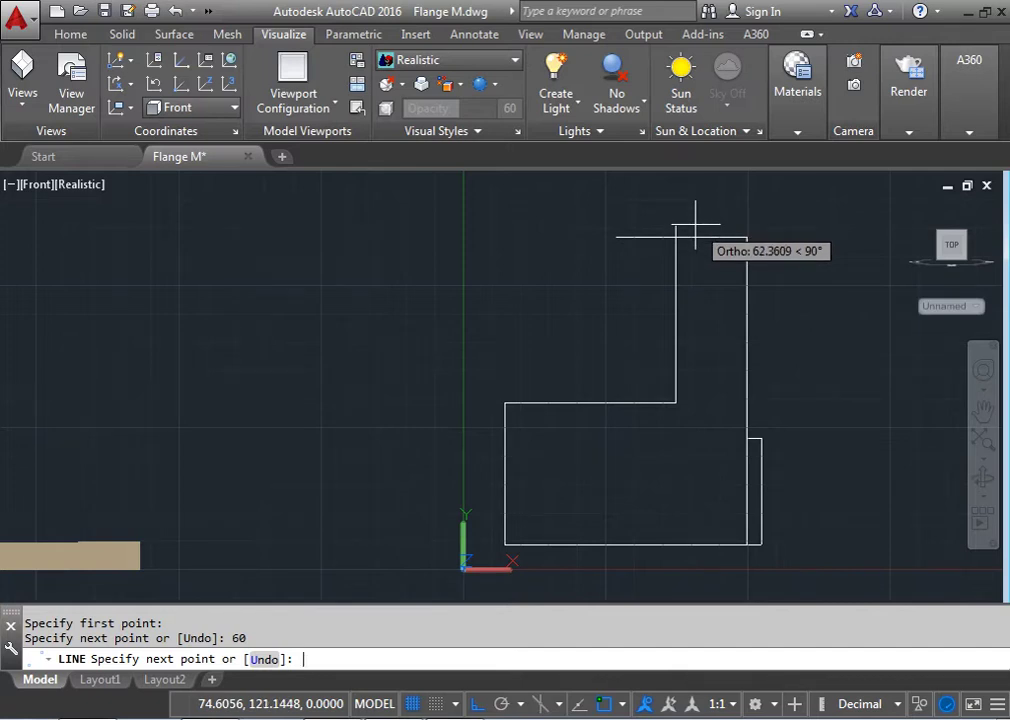
text(50)
key(Return)
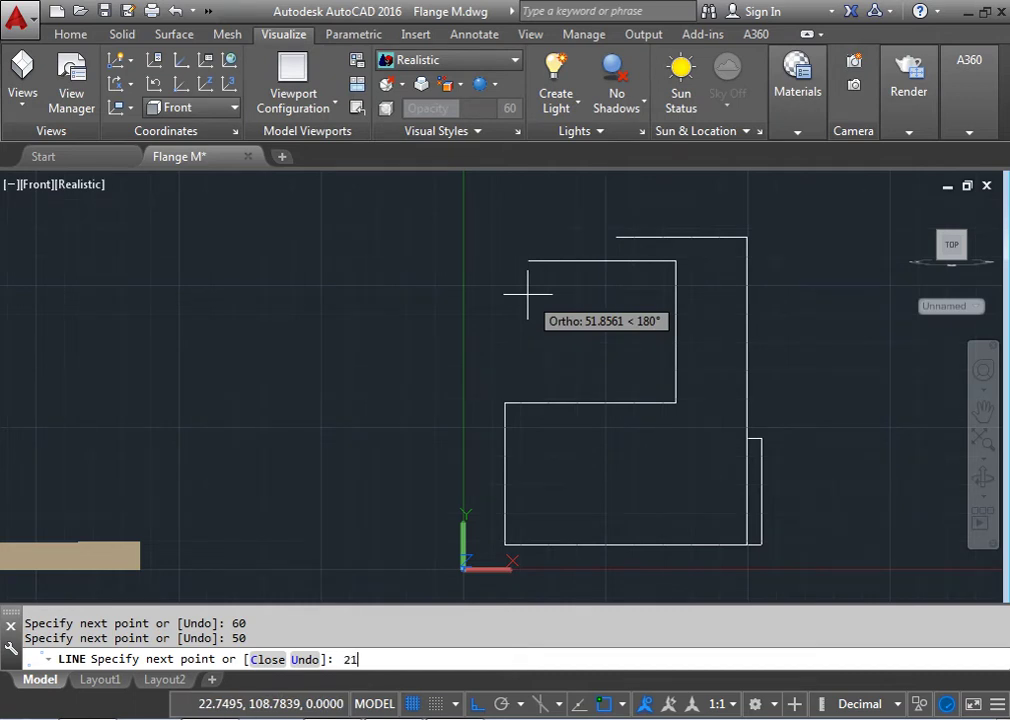
key(Return)
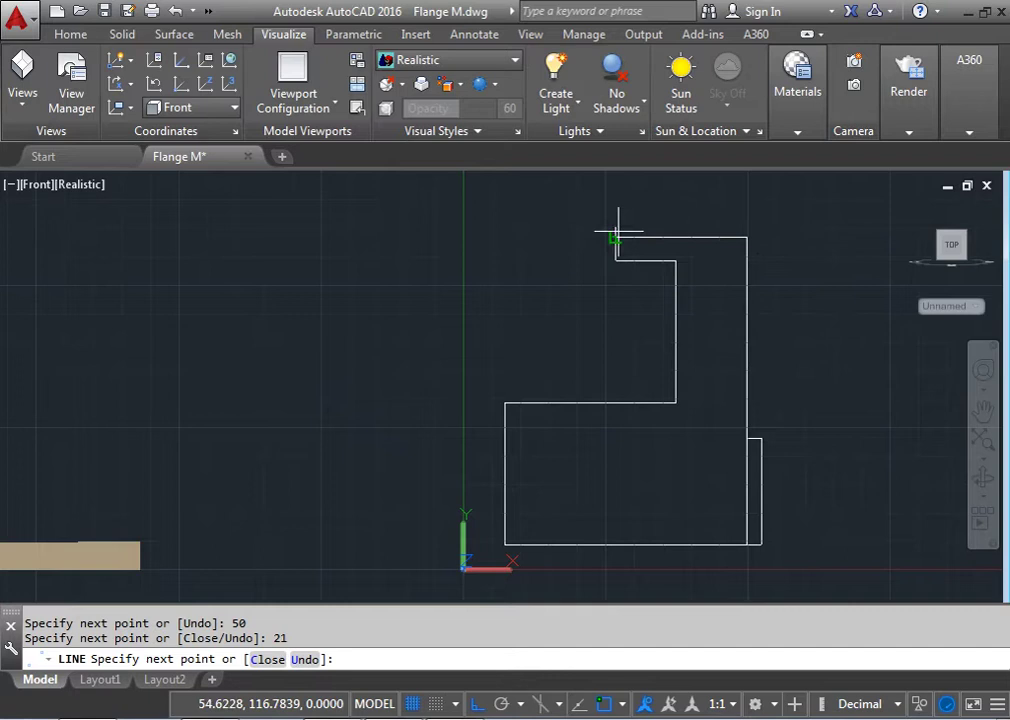
click(616, 237)
key(Escape)
key(Escape)
key(Escape)
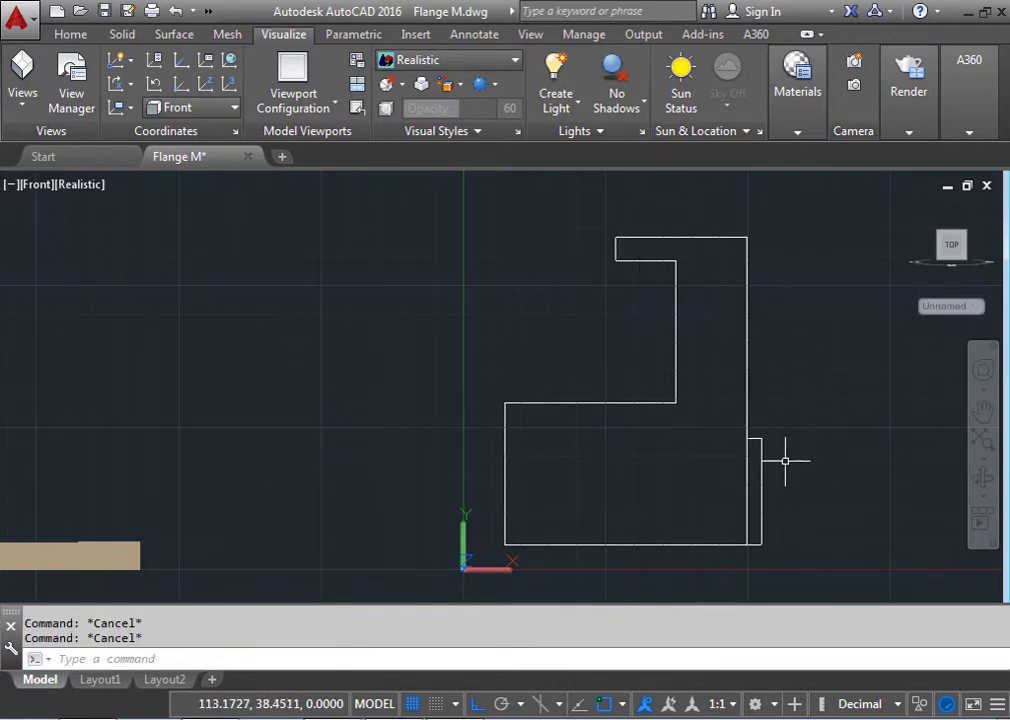
Step: Trim the stray vertical stub and erase the leftover segment at the lower right
text(tr)
key(Return)
key(Return)
click(747, 485)
key(Escape)
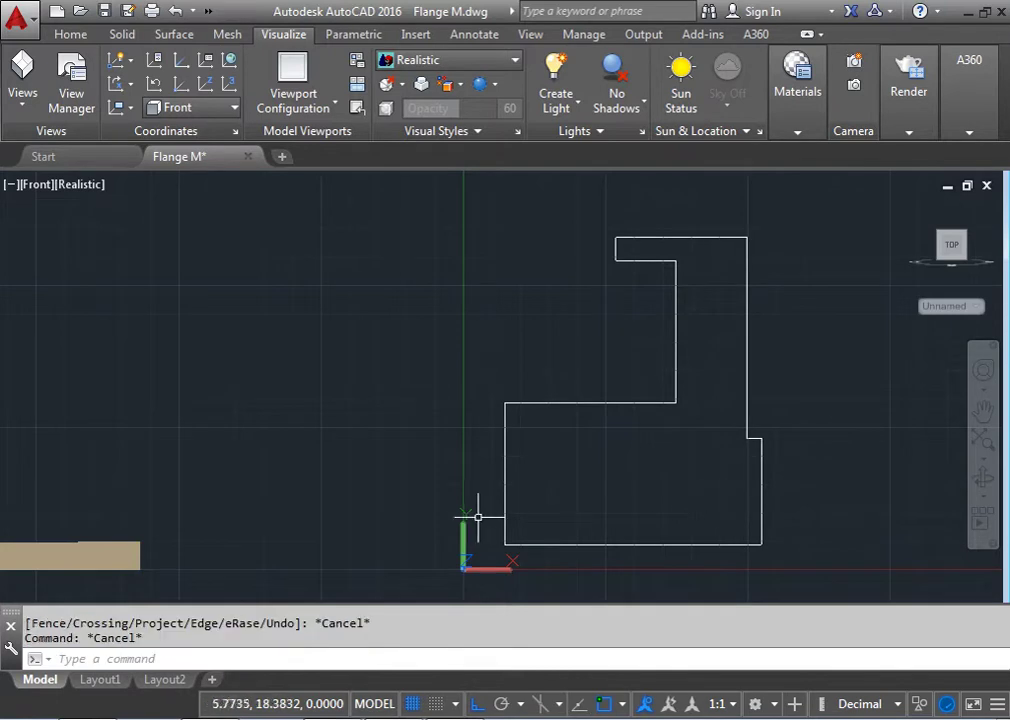
click(469, 516)
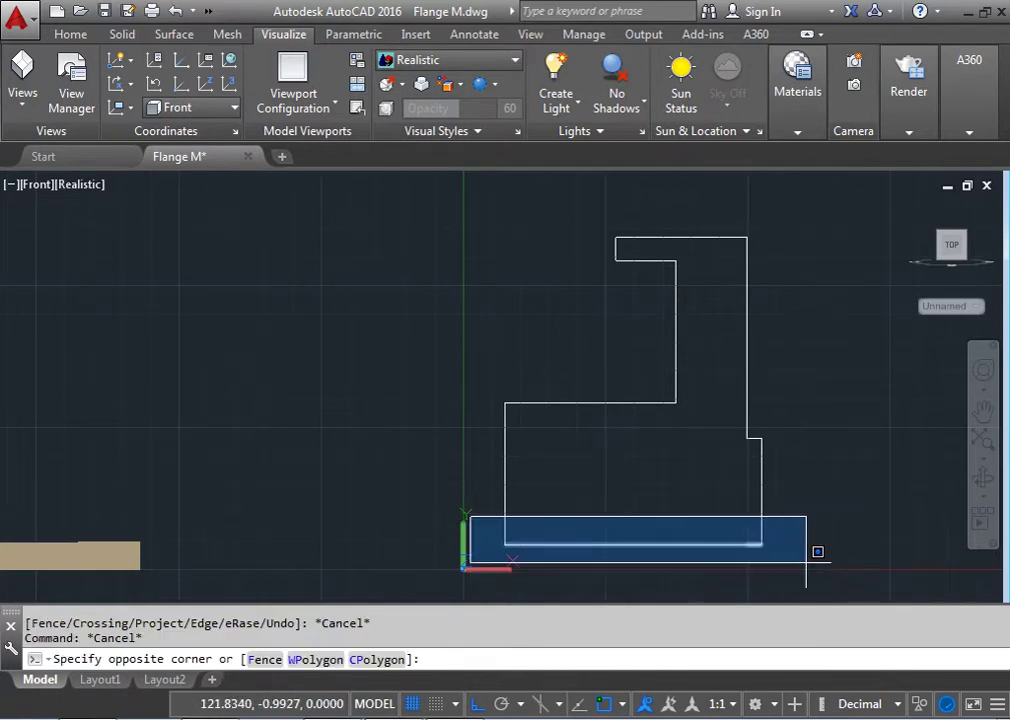
key(Escape)
click(806, 544)
key(Delete)
Step: Recentre and zoom on the outline, start OFFSET, and switch to the reference PDF
middle_drag(709, 490, 643, 478)
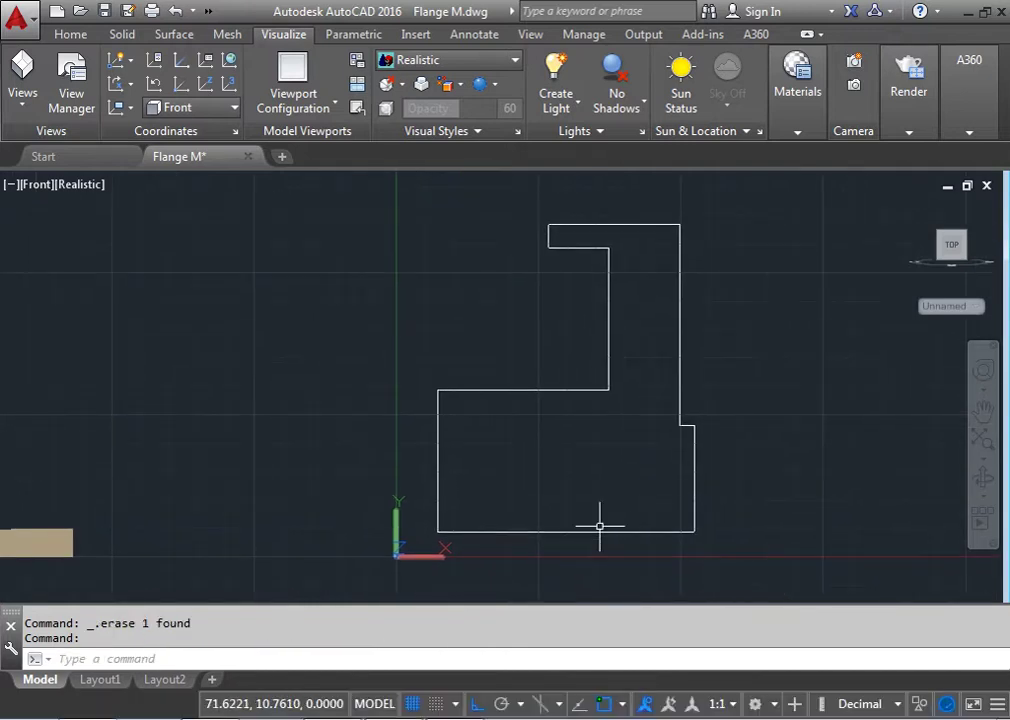
scroll(600, 525, up, 2)
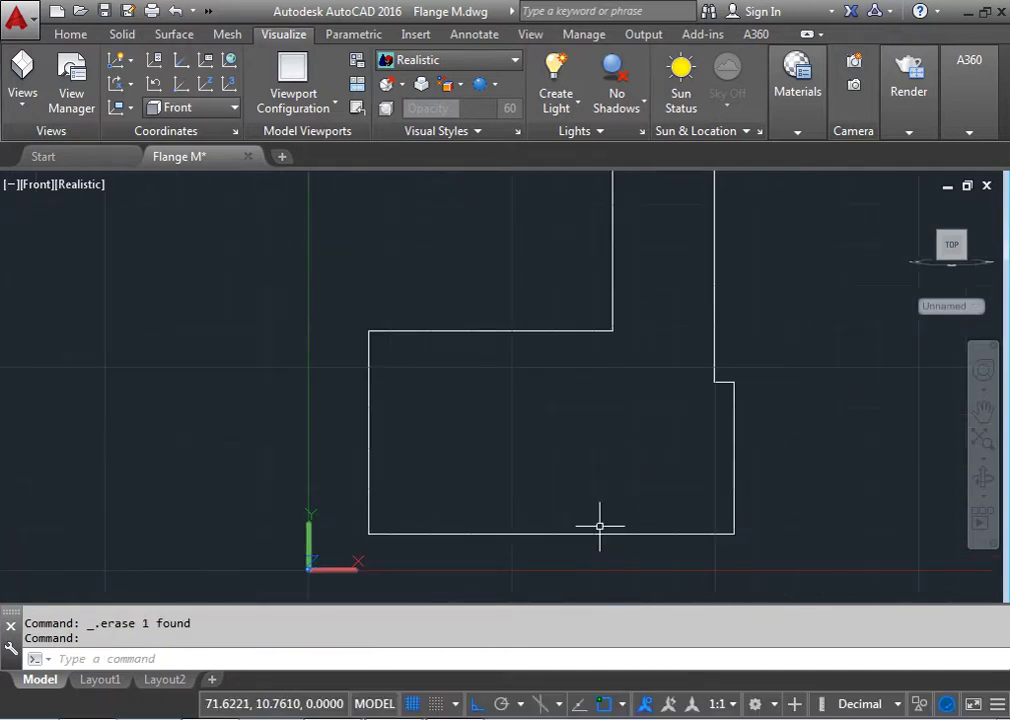
click(599, 533)
key(Escape)
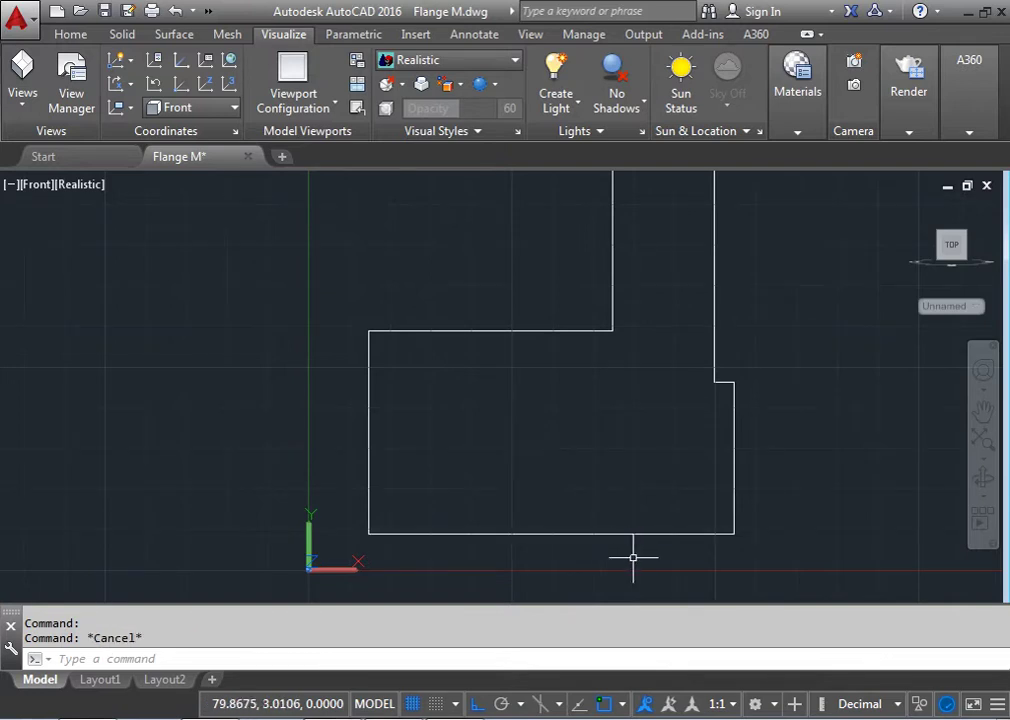
text(o)
key(Return)
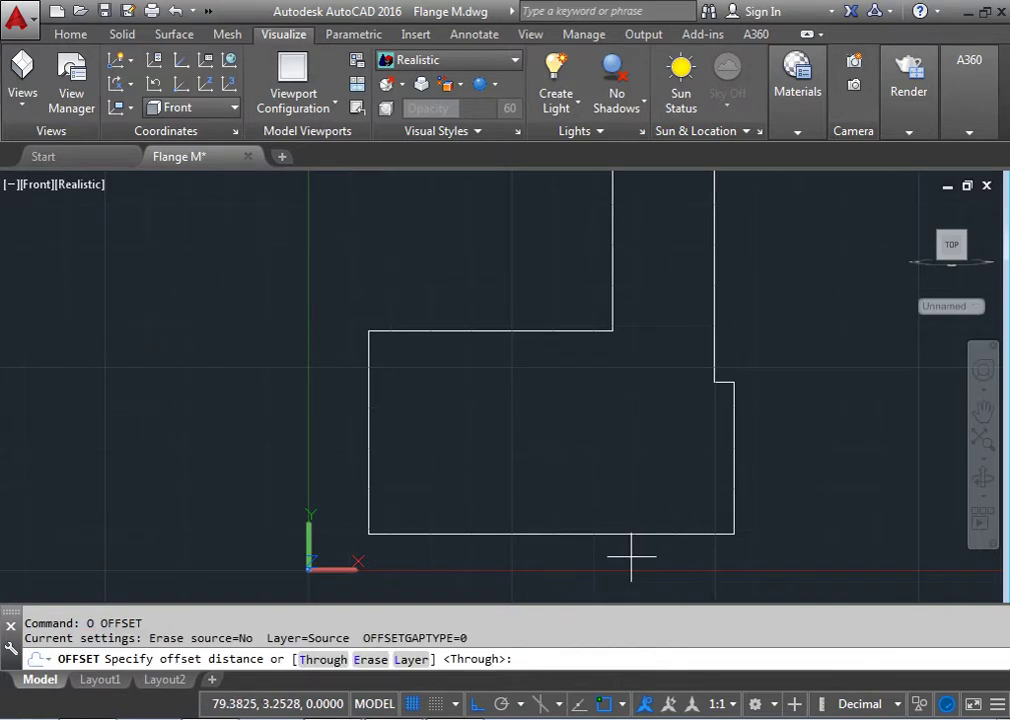
key(alt+Tab)
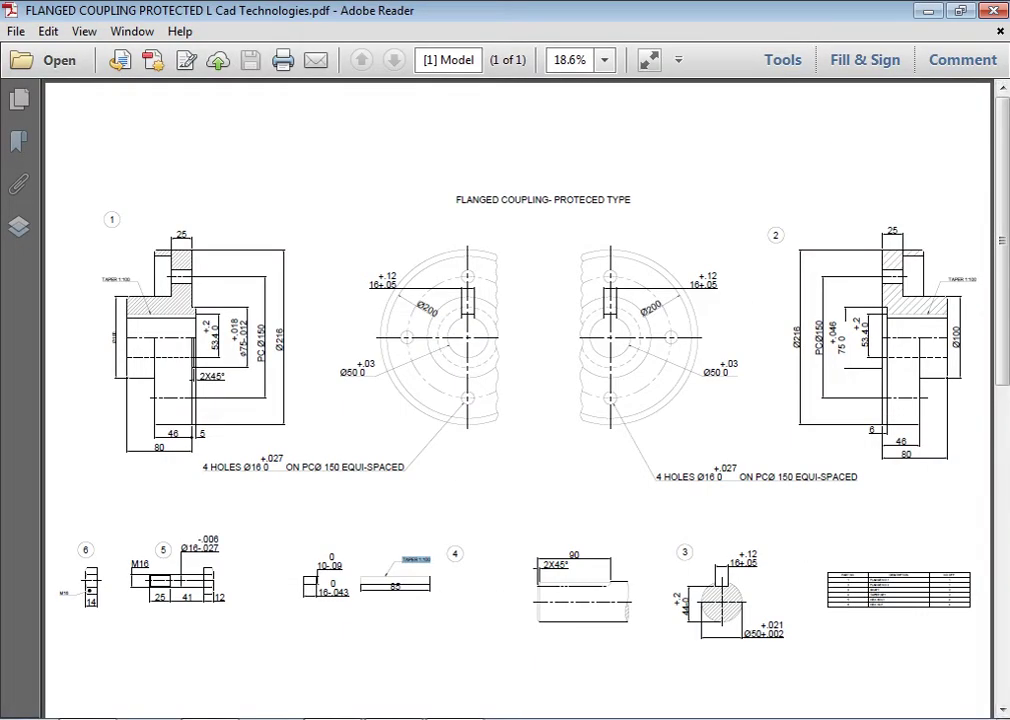
ctrl+scroll(740, 620, up, 1)
ctrl+scroll(740, 620, up, 1)
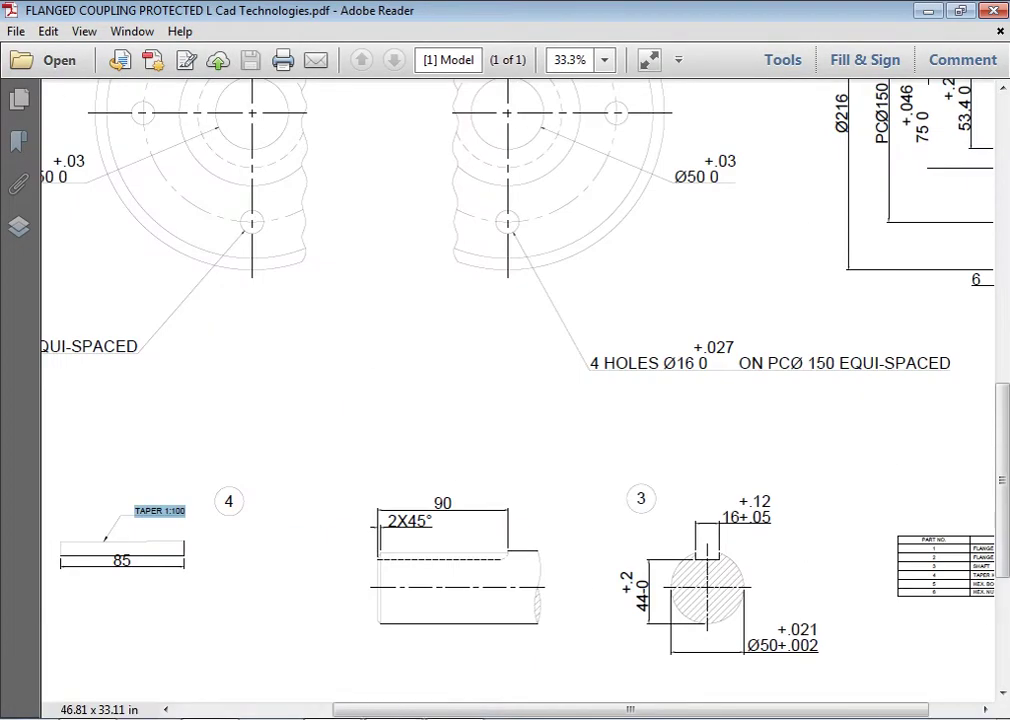
ctrl+scroll(740, 620, down, 2)
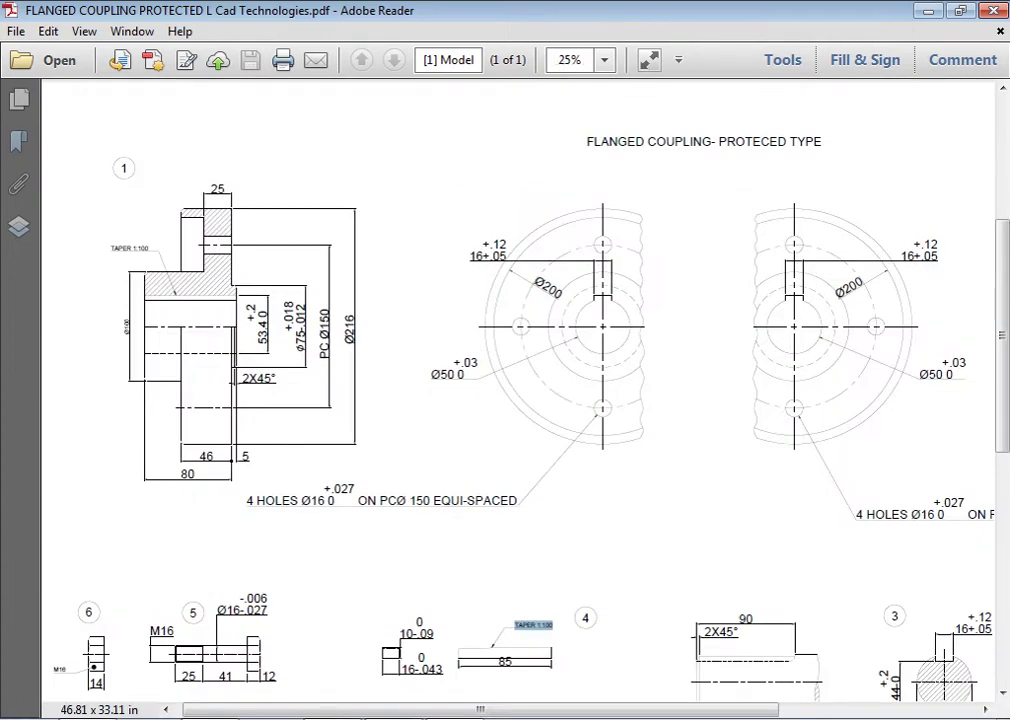
key(alt+Tab)
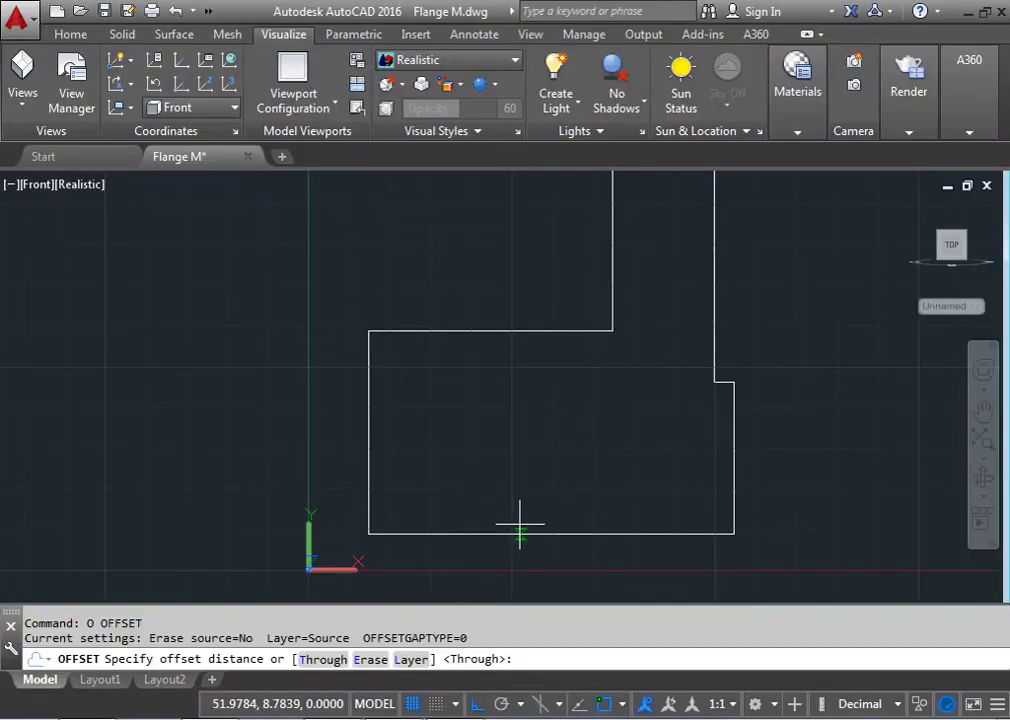
Step: Offset the profile's bottom edge 25 units upward
text(25)
key(Return)
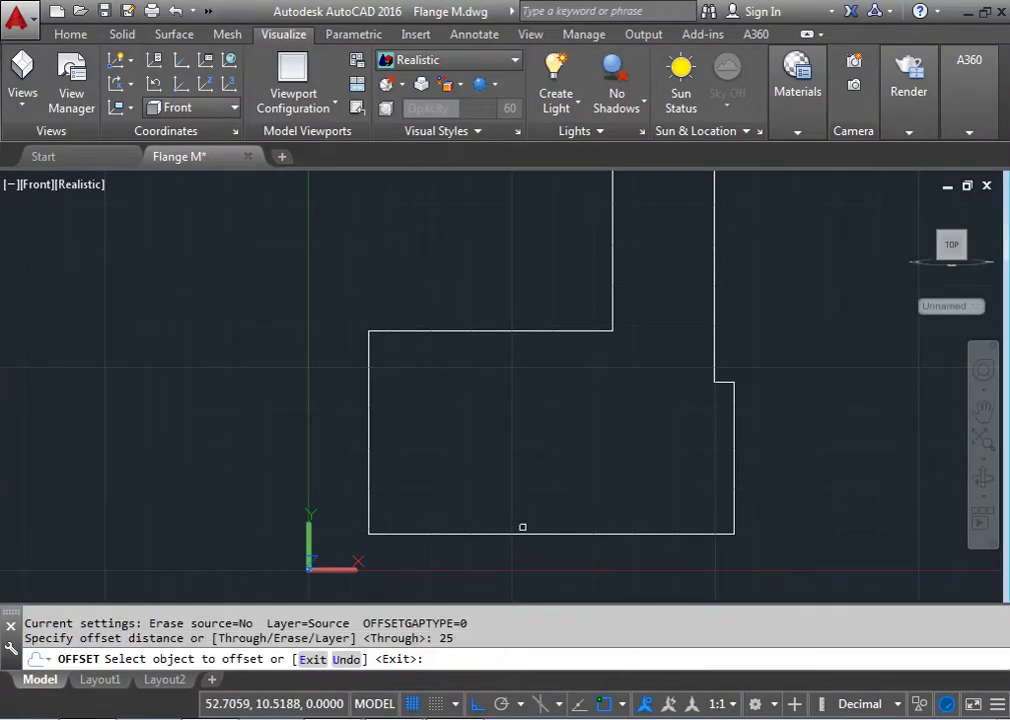
click(525, 533)
key(Escape)
key(Escape)
key(Escape)
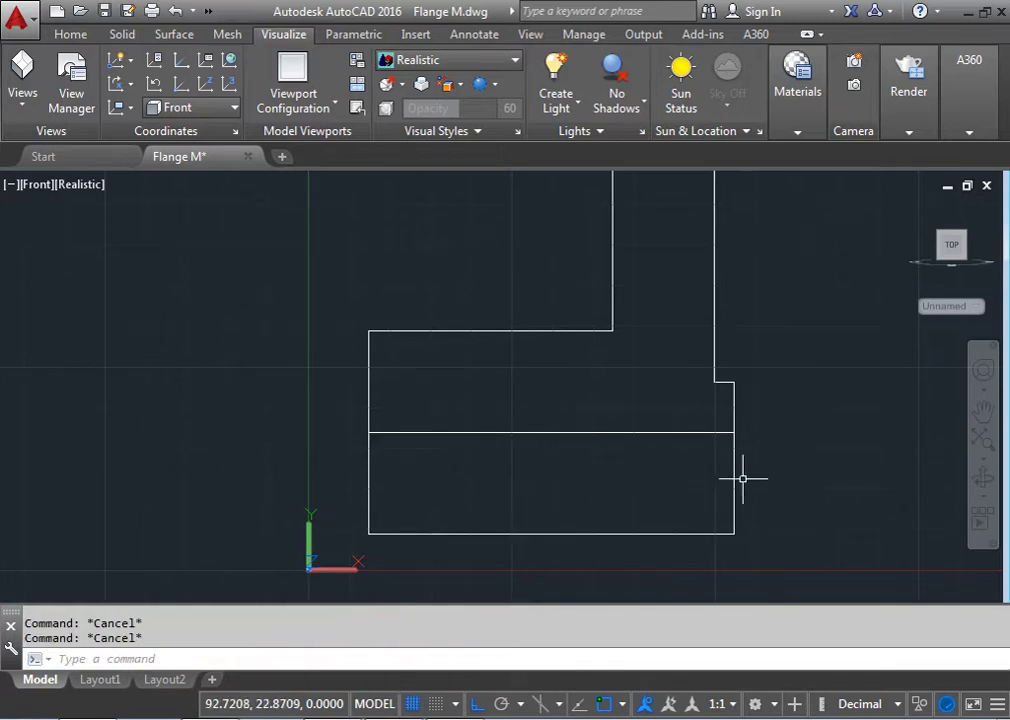
Step: Dismiss an accidental TEXT command and abandon a first trim attempt
text(t)
key(Return)
key(Return)
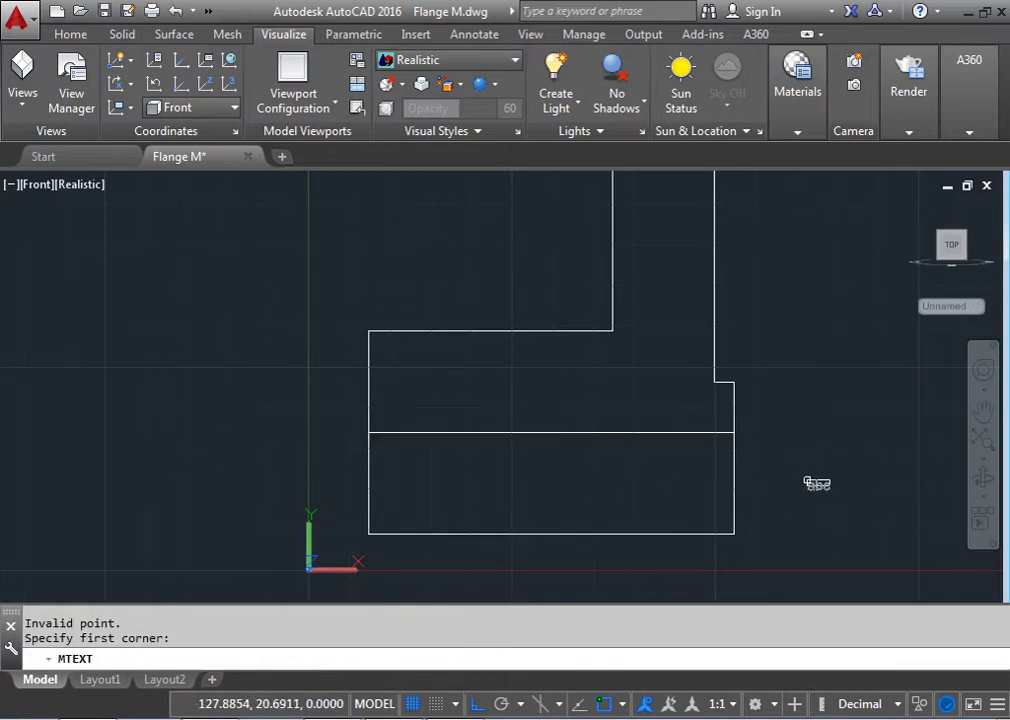
click(829, 485)
click(288, 470)
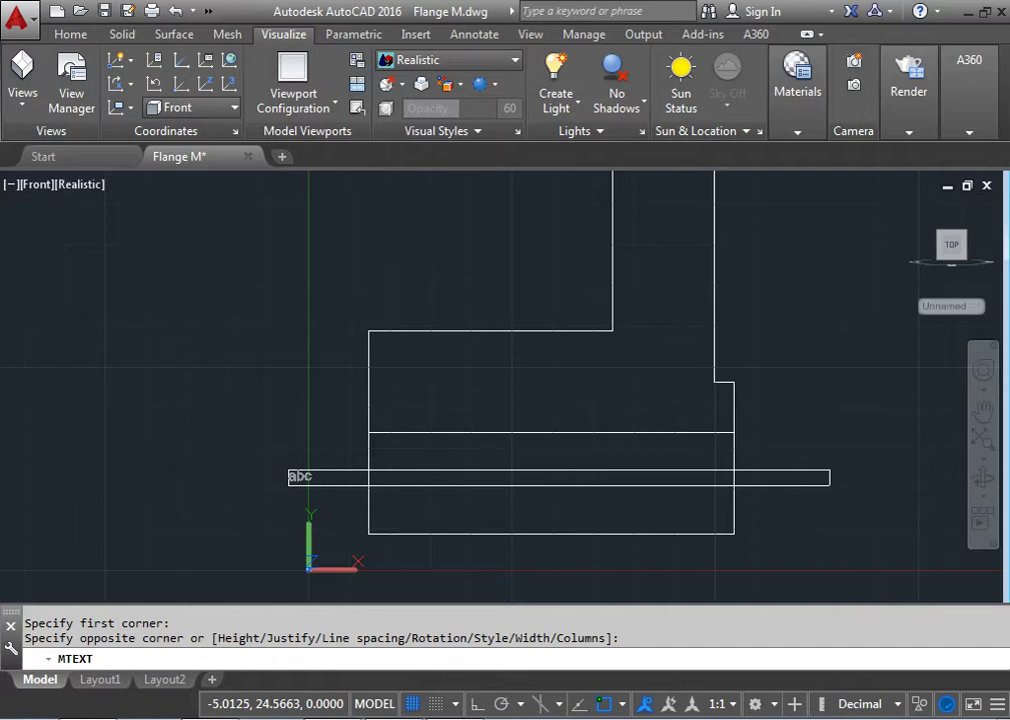
key(Escape)
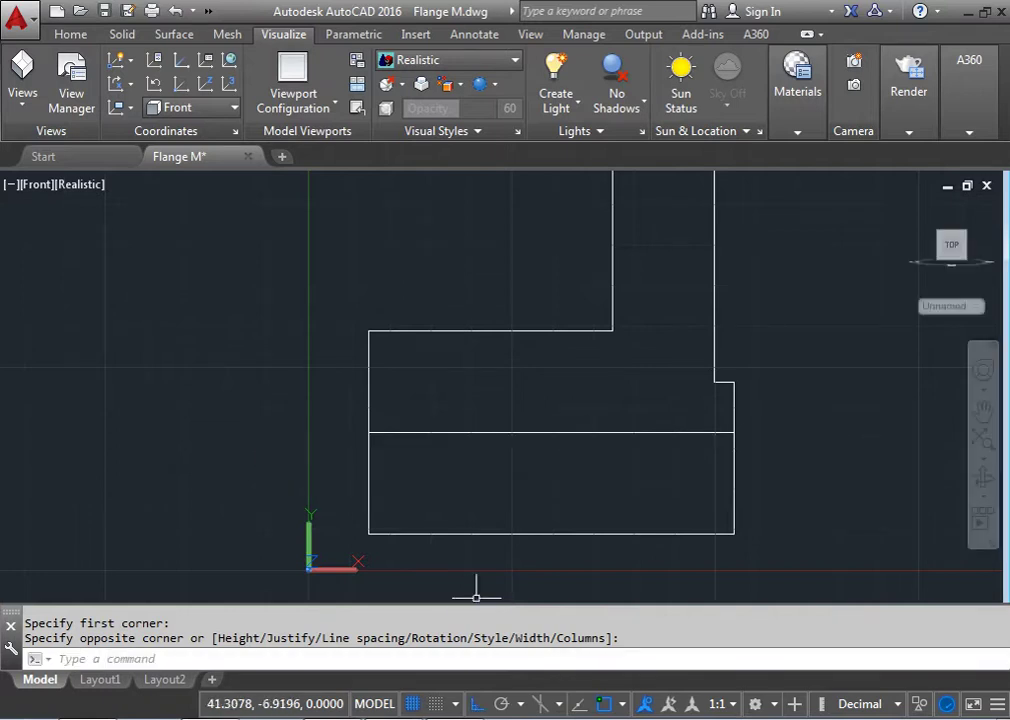
key(Escape)
key(Escape)
text(tr)
key(Return)
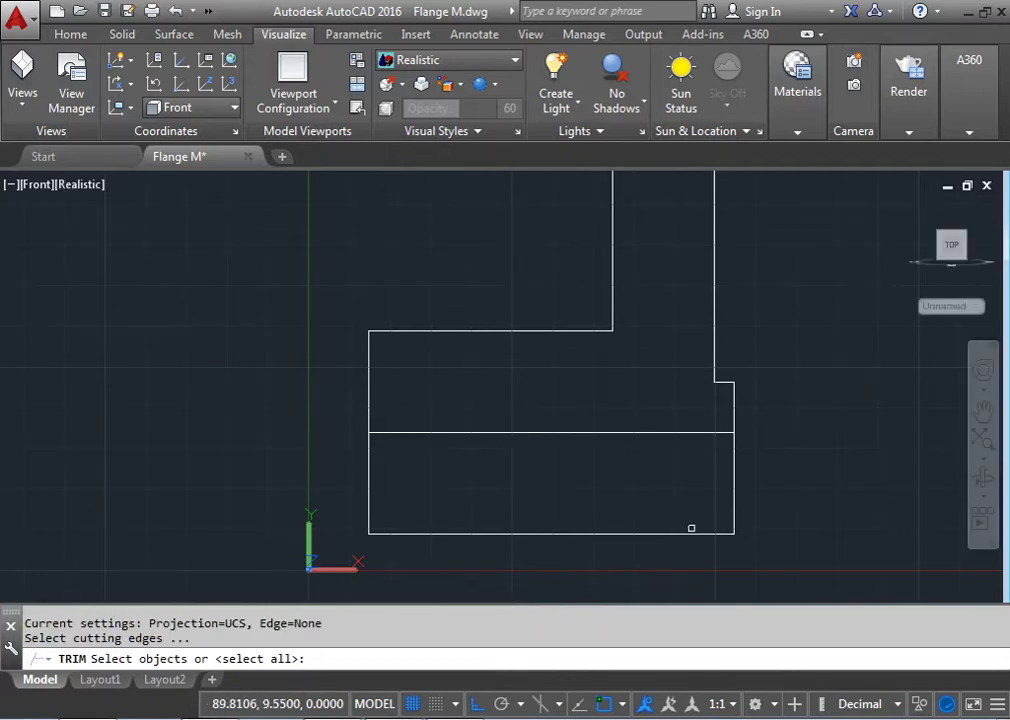
click(793, 507)
click(336, 476)
key(Escape)
key(Escape)
Step: Trim the vertical sides below the offset line, detaching the old base, and recentre the profile
text(tr)
key(Return)
key(Return)
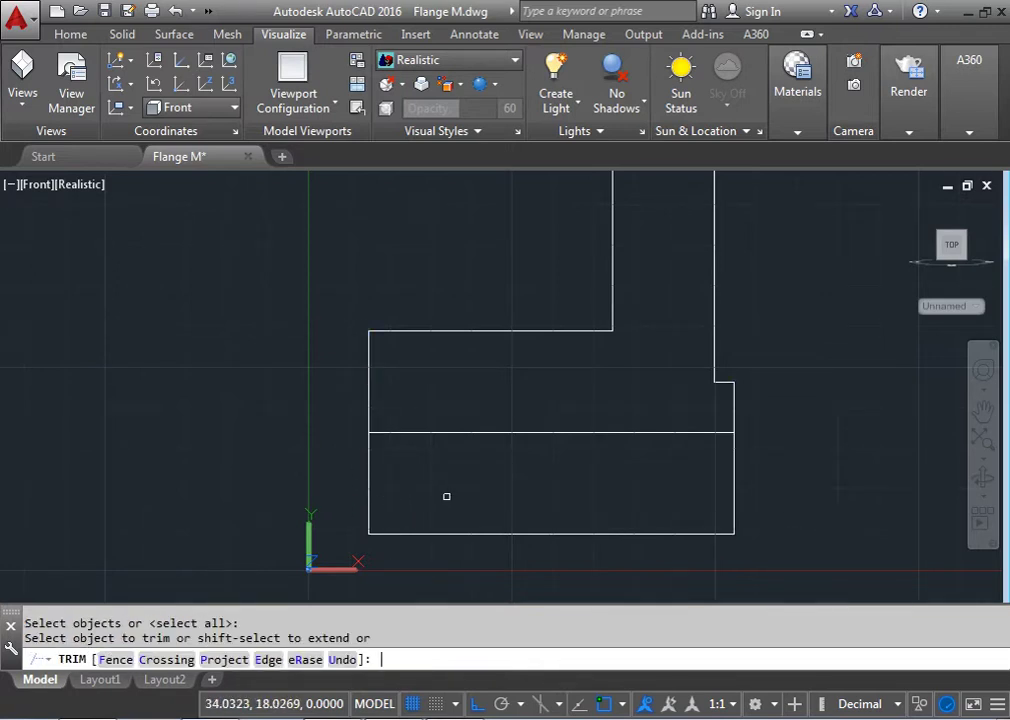
click(805, 487)
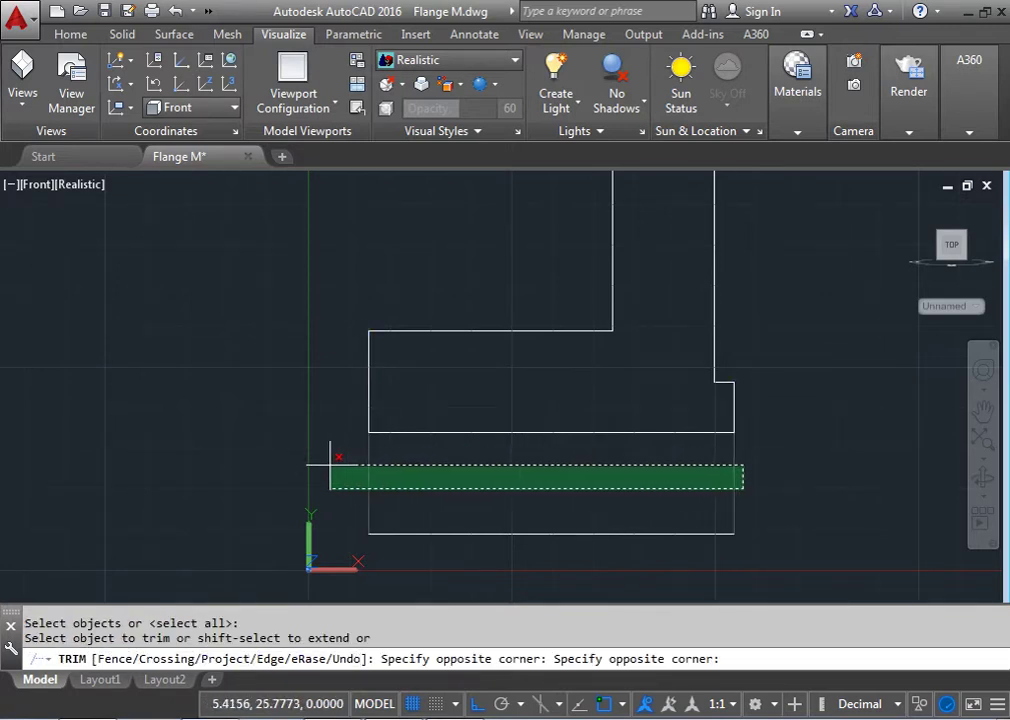
click(331, 462)
key(Escape)
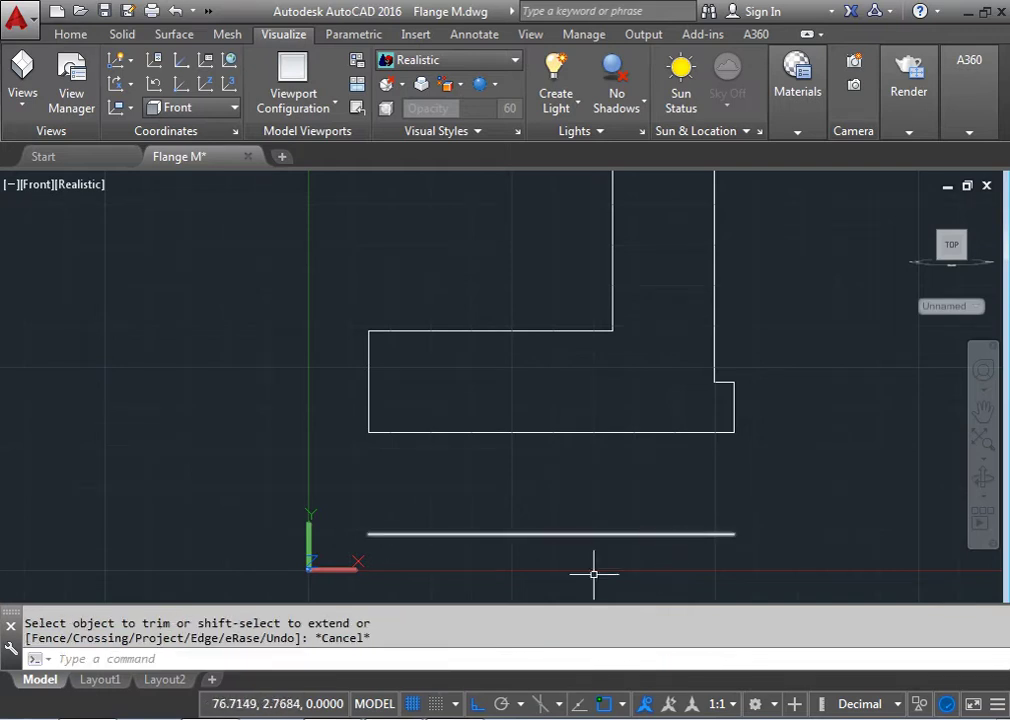
scroll(534, 591, down, 2)
middle_drag(534, 546, 473, 491)
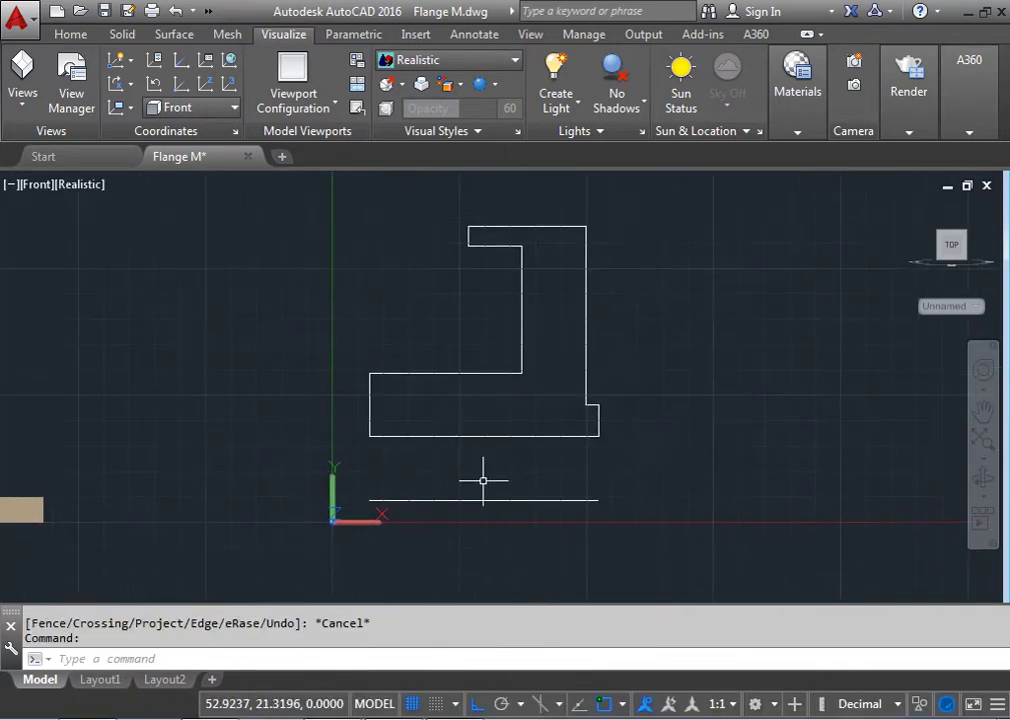
Step: Convert all the outline's lines into one region with REG
text(reg)
key(Return)
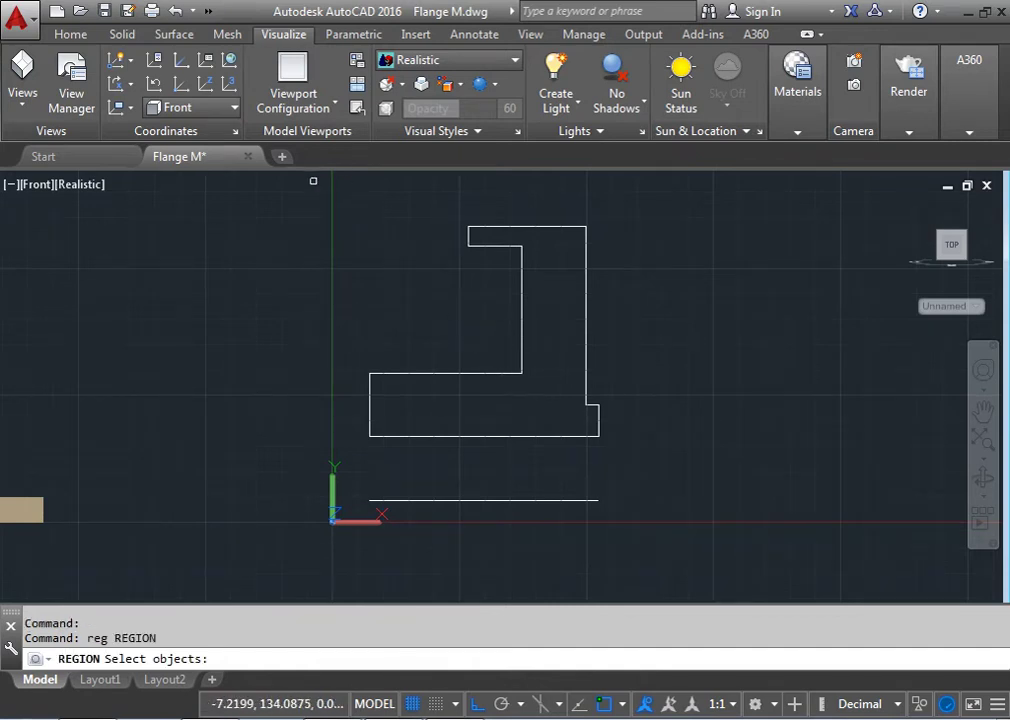
click(313, 182)
click(660, 462)
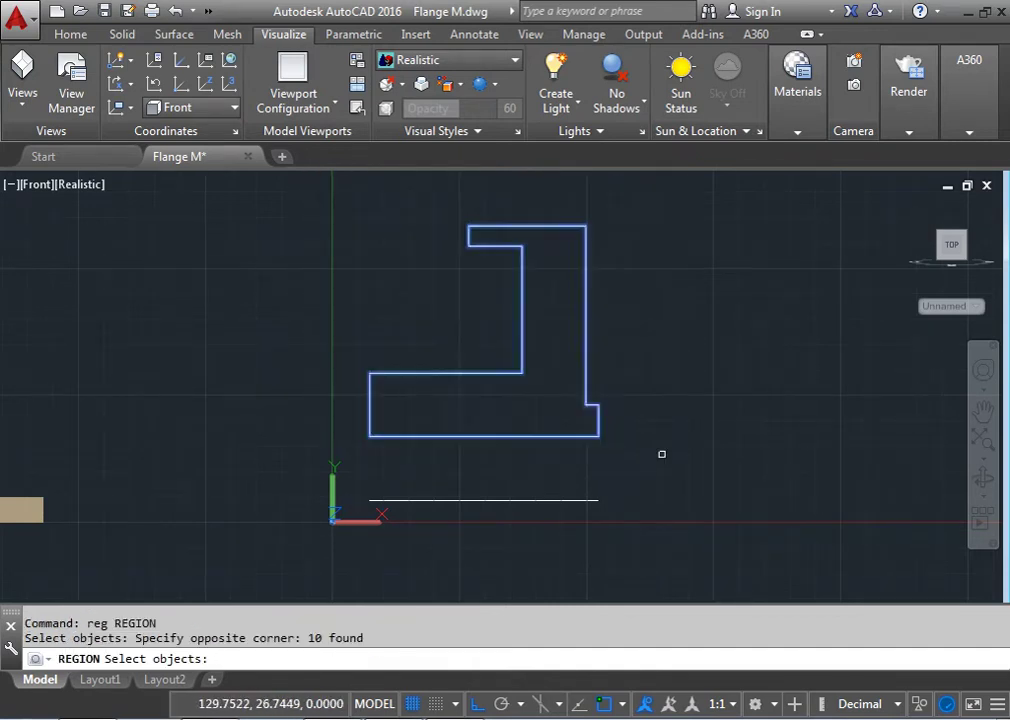
key(Return)
Step: Switch to the SE Isometric view and recentre the profile
click(36, 184)
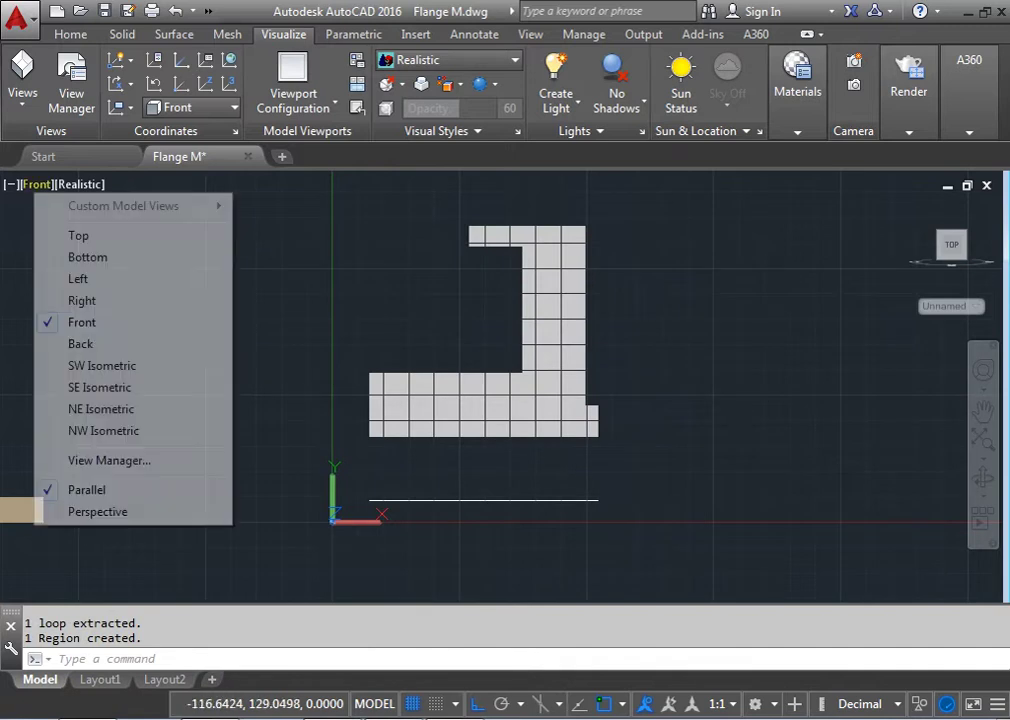
click(100, 387)
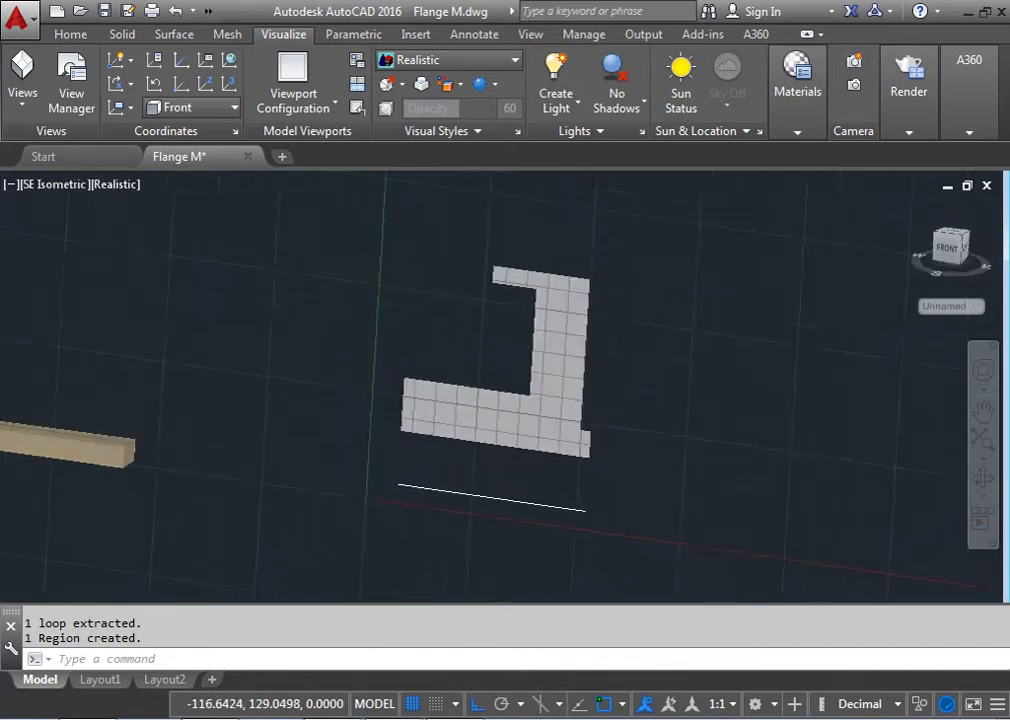
middle_drag(744, 497, 694, 394)
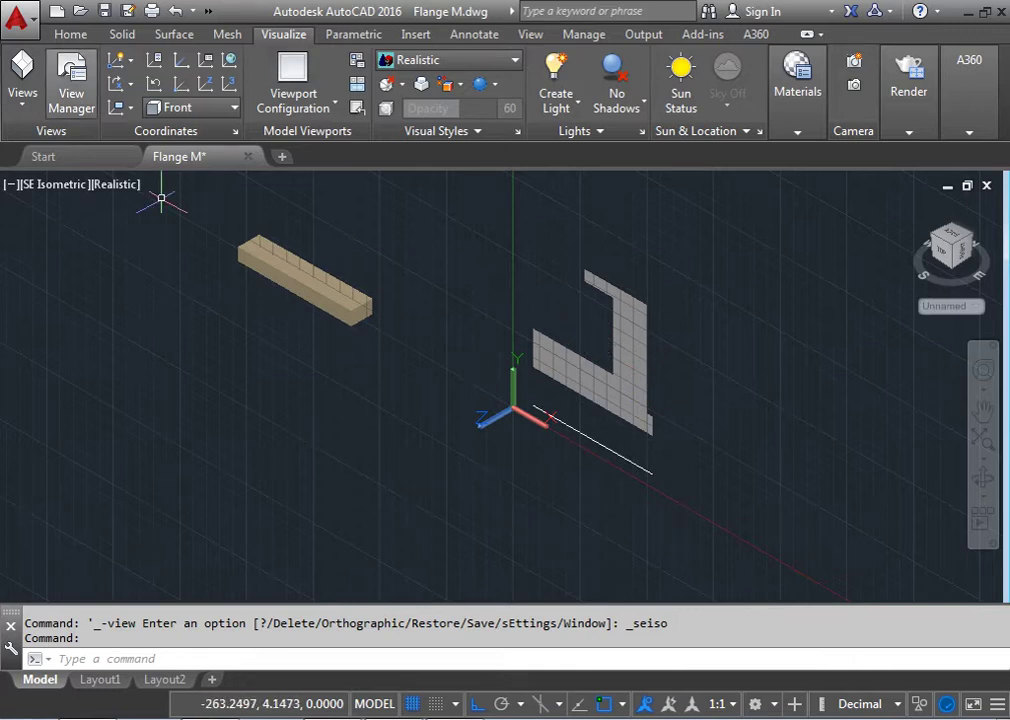
Step: Revolve the L-shaped region 360° about the detached bottom line, forming the bored flange disc
click(70, 34)
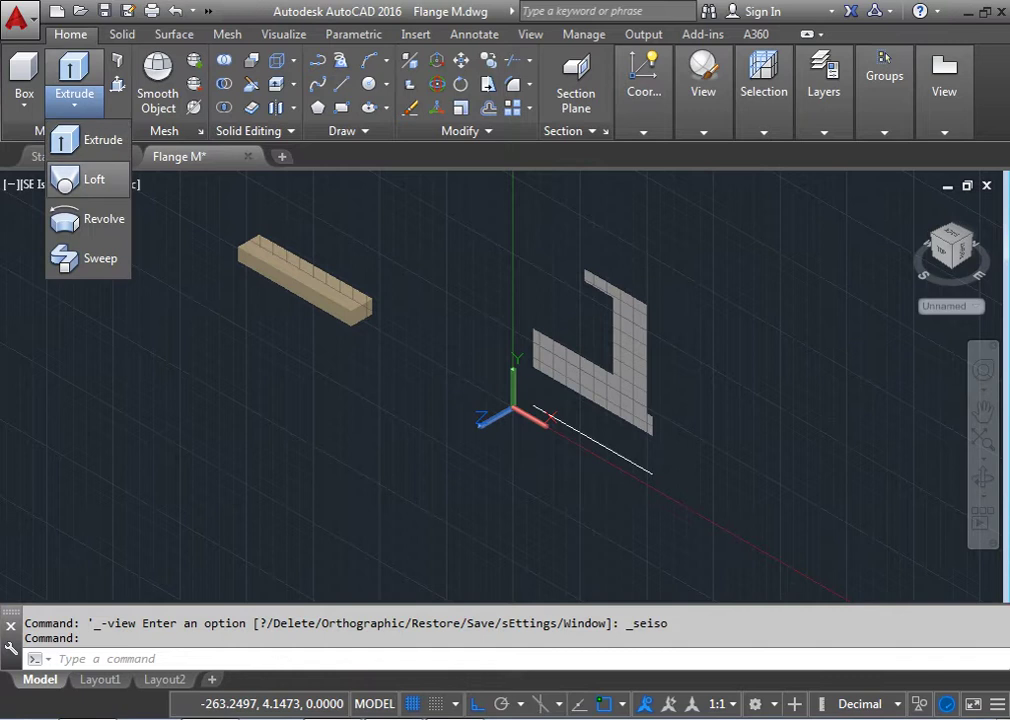
click(100, 218)
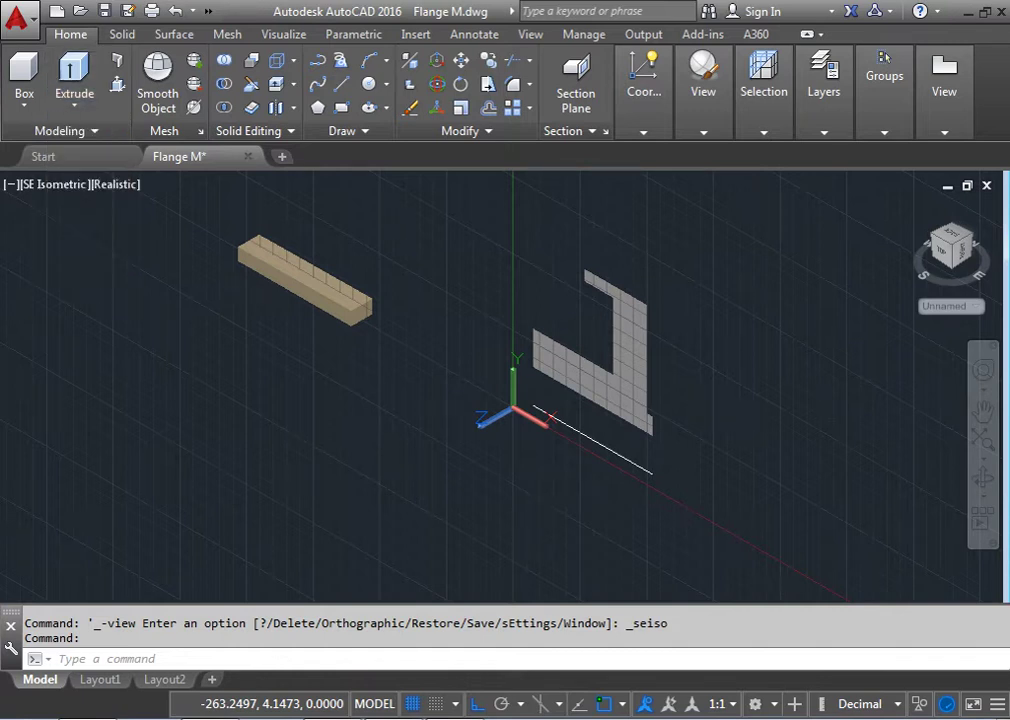
click(621, 323)
key(Return)
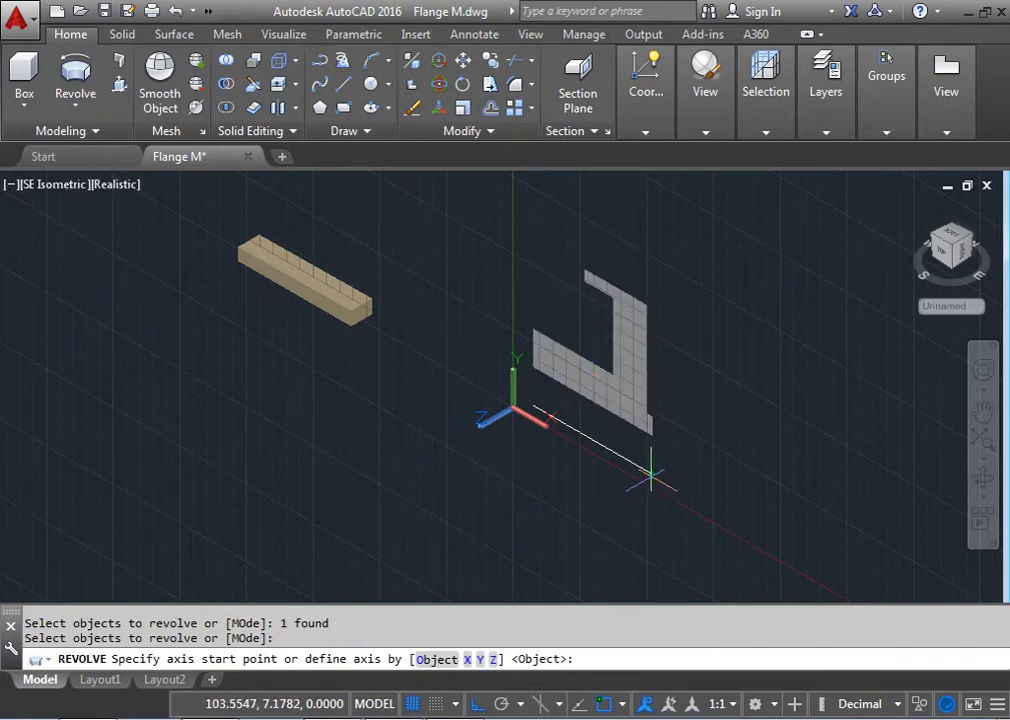
click(650, 477)
click(533, 407)
key(Return)
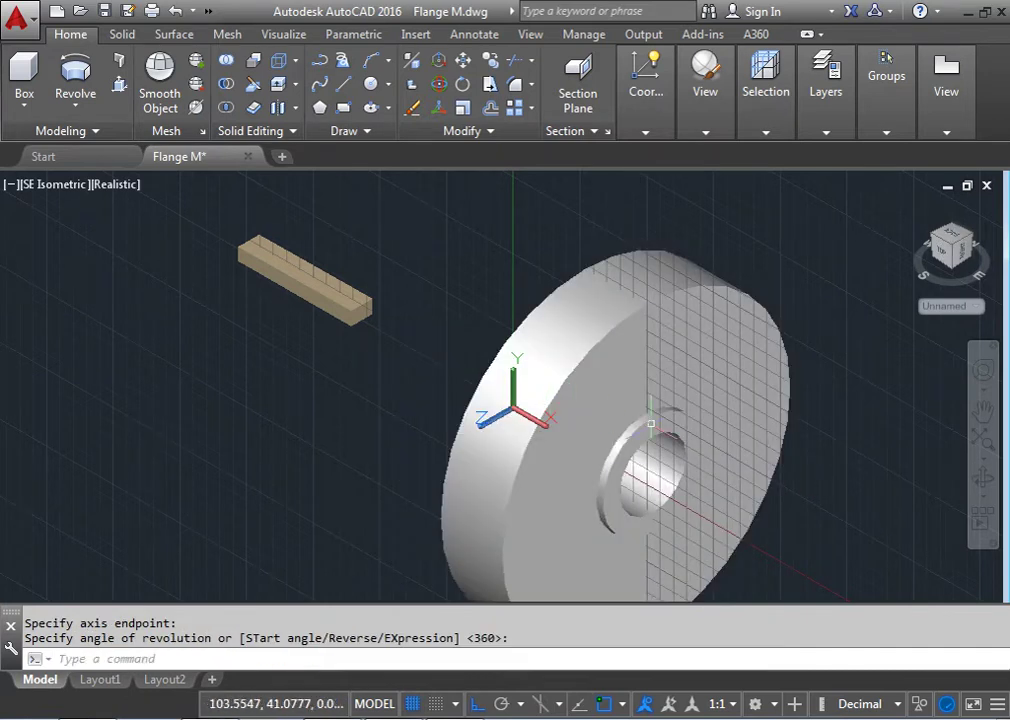
key(Escape)
key(Escape)
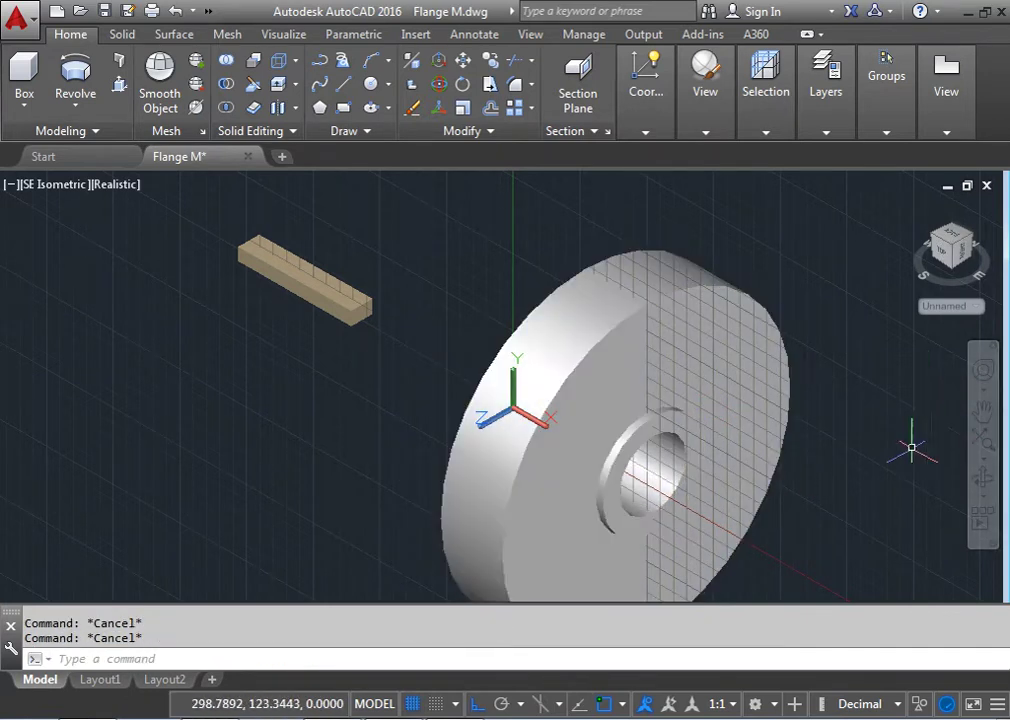
middle_drag(633, 446, 530, 330)
scroll(530, 328, down, 5)
Step: Erase the detached axis line solid, leaving the flange and taper key
scroll(527, 345, up, 3)
scroll(527, 345, up, 3)
click(553, 338)
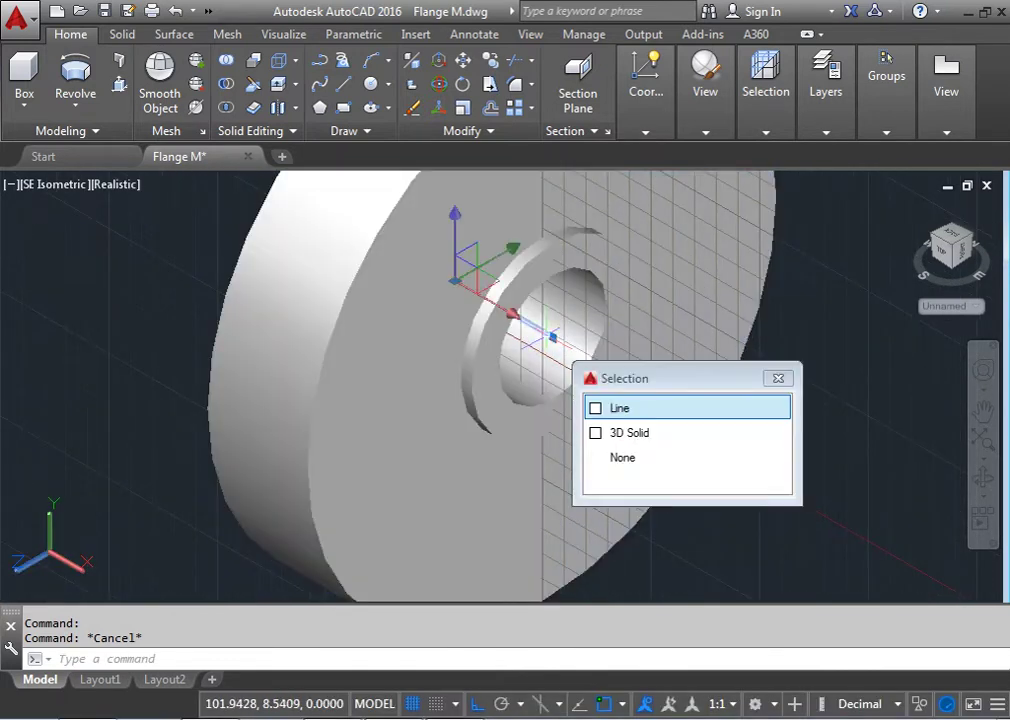
click(629, 432)
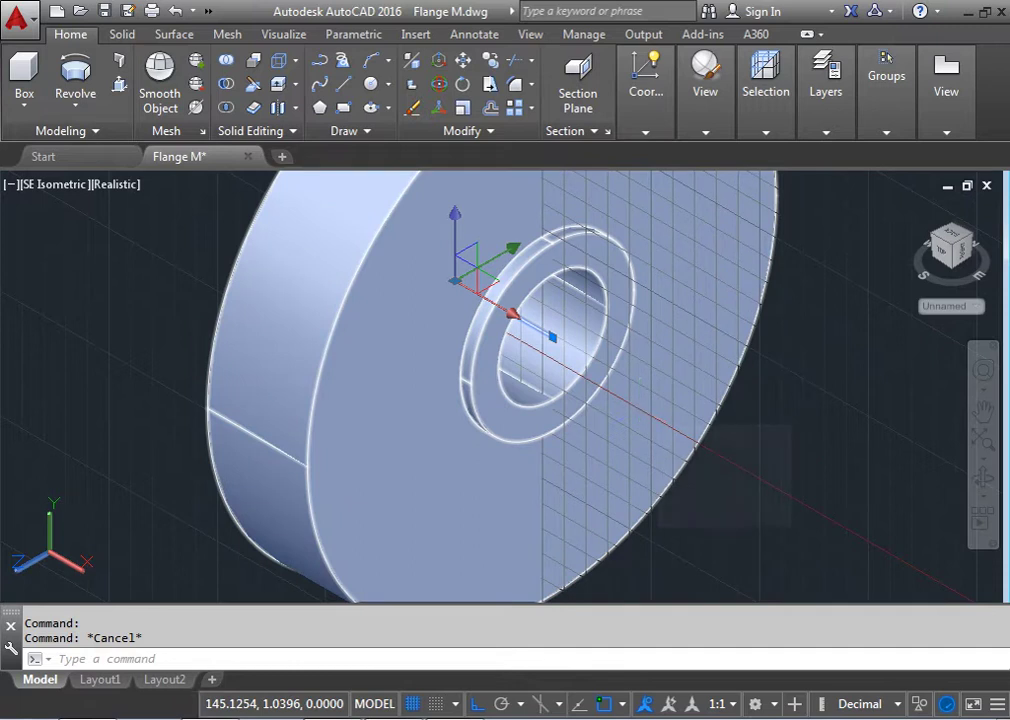
key(Delete)
Step: Zoom out and pan so the flange and key block are centred, then show the preset views
scroll(326, 307, down, 5)
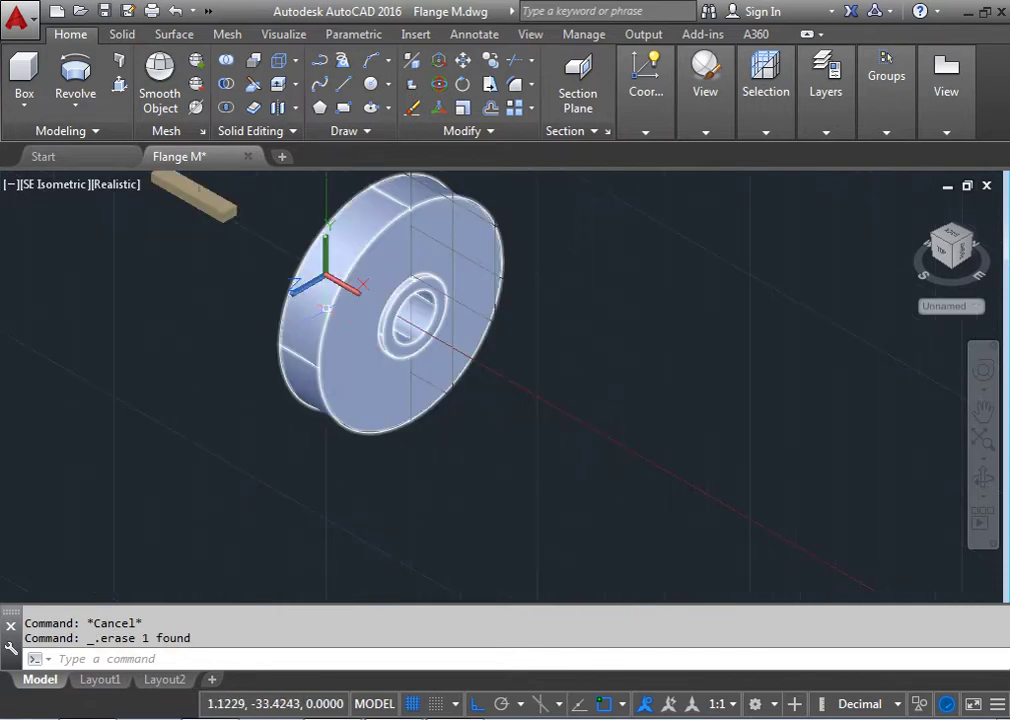
middle_drag(131, 338, 185, 369)
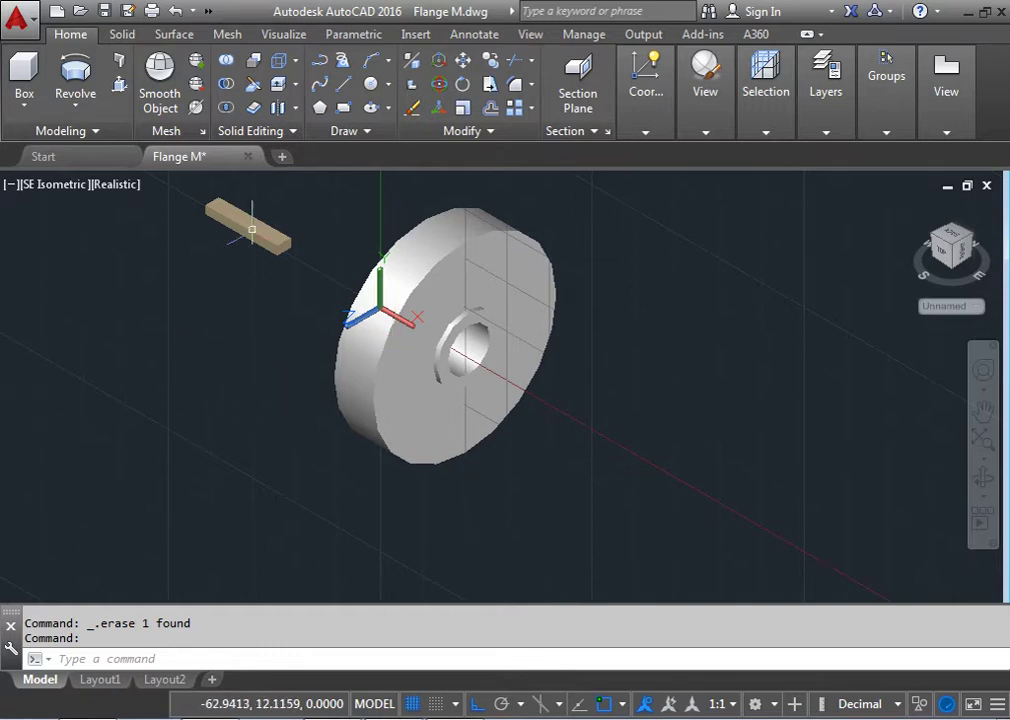
click(53, 184)
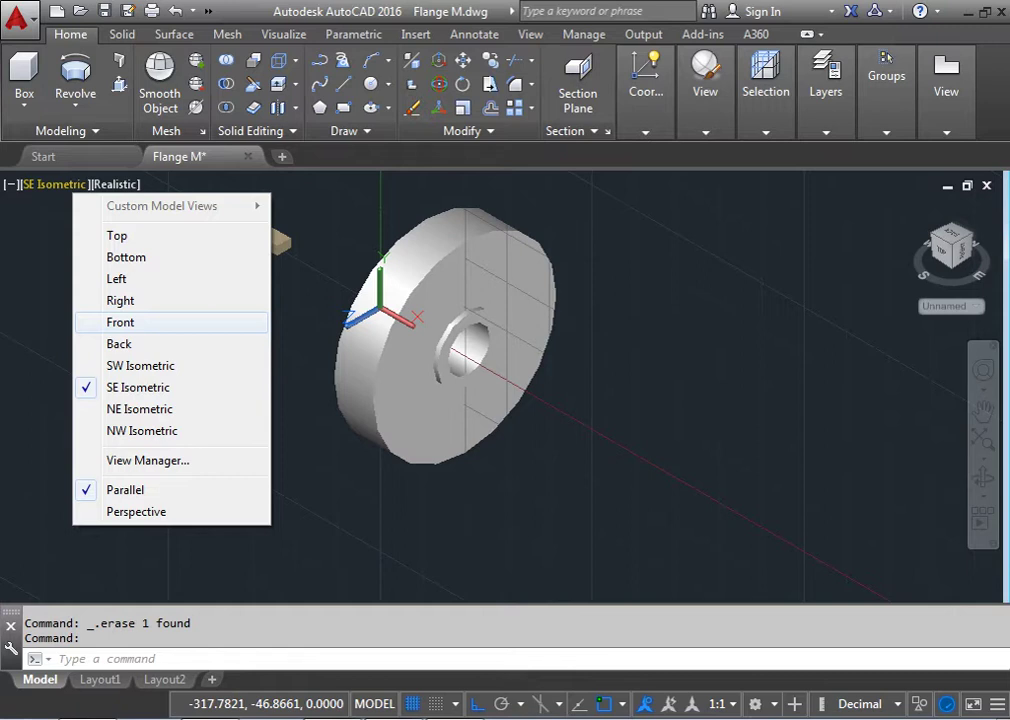
Step: View the flange from the Right preset view and start a CIRCLE with C
click(120, 322)
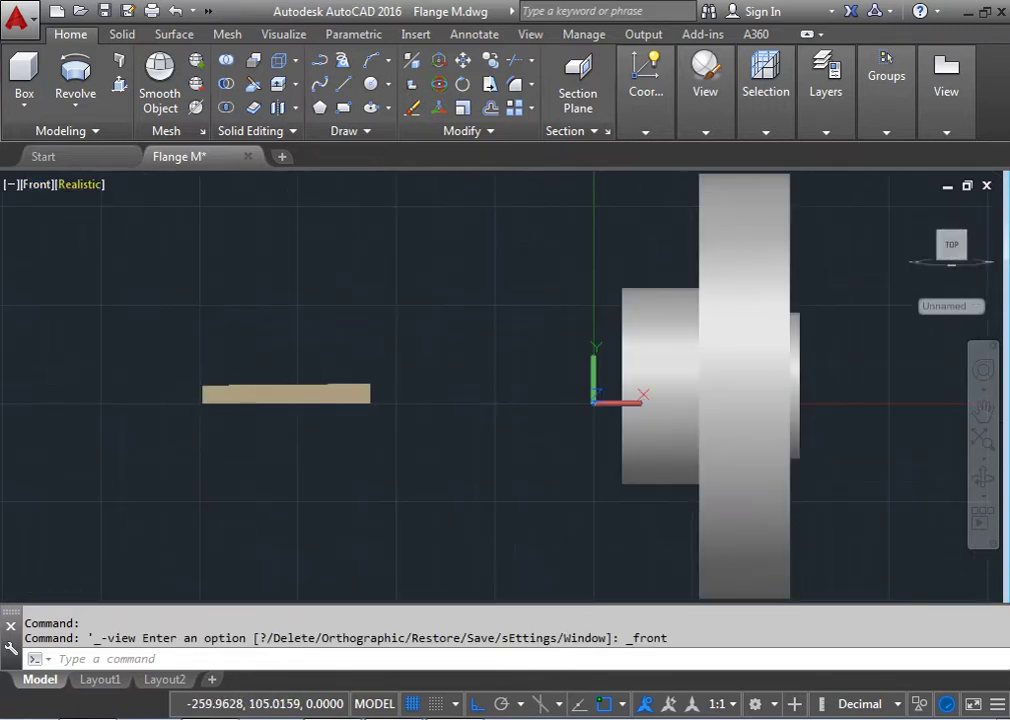
click(37, 184)
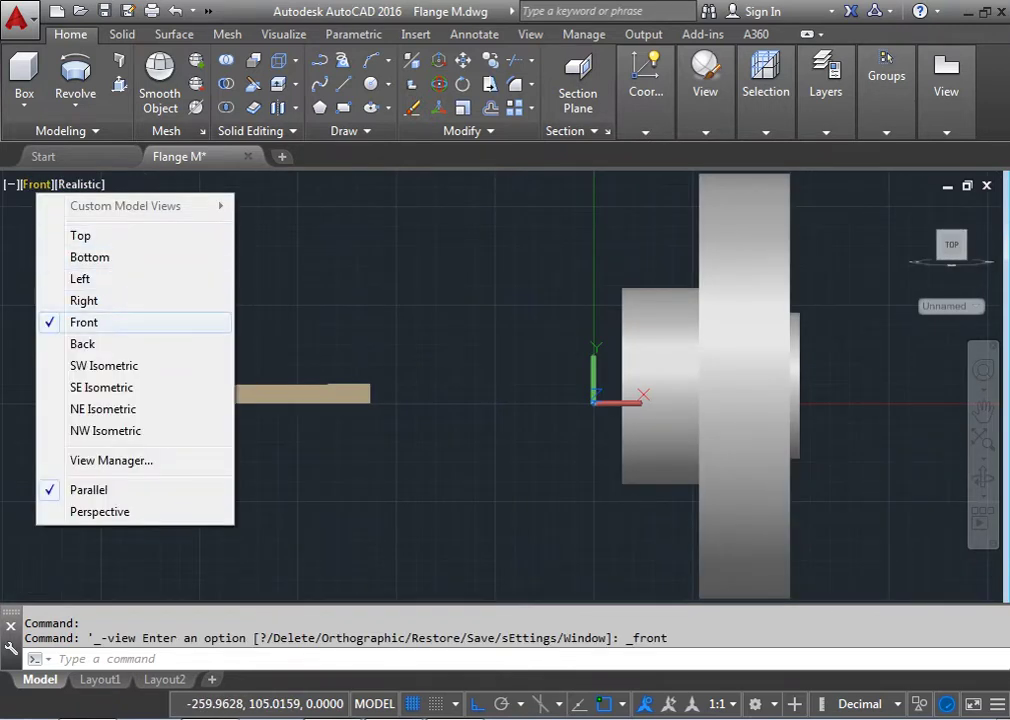
click(100, 300)
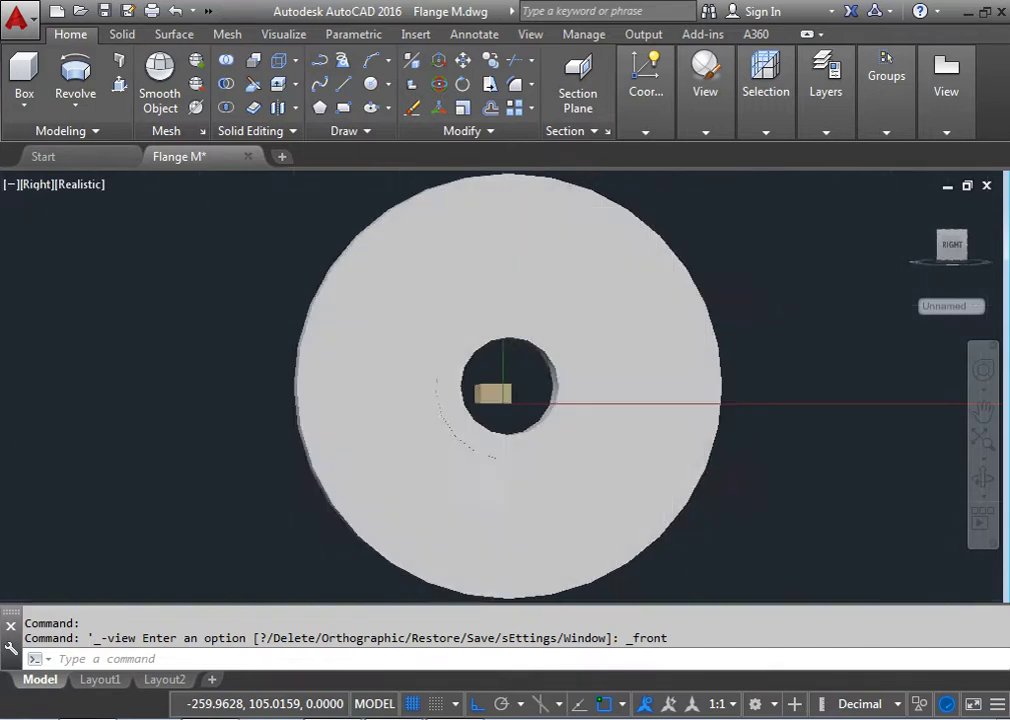
click(464, 340)
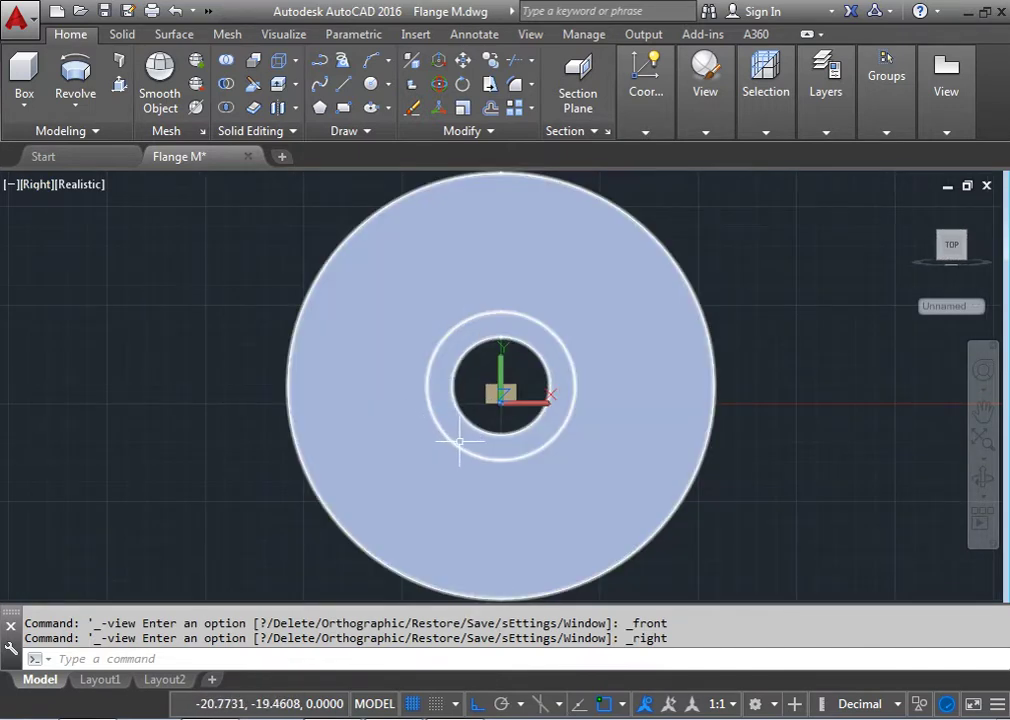
text(c)
key(Return)
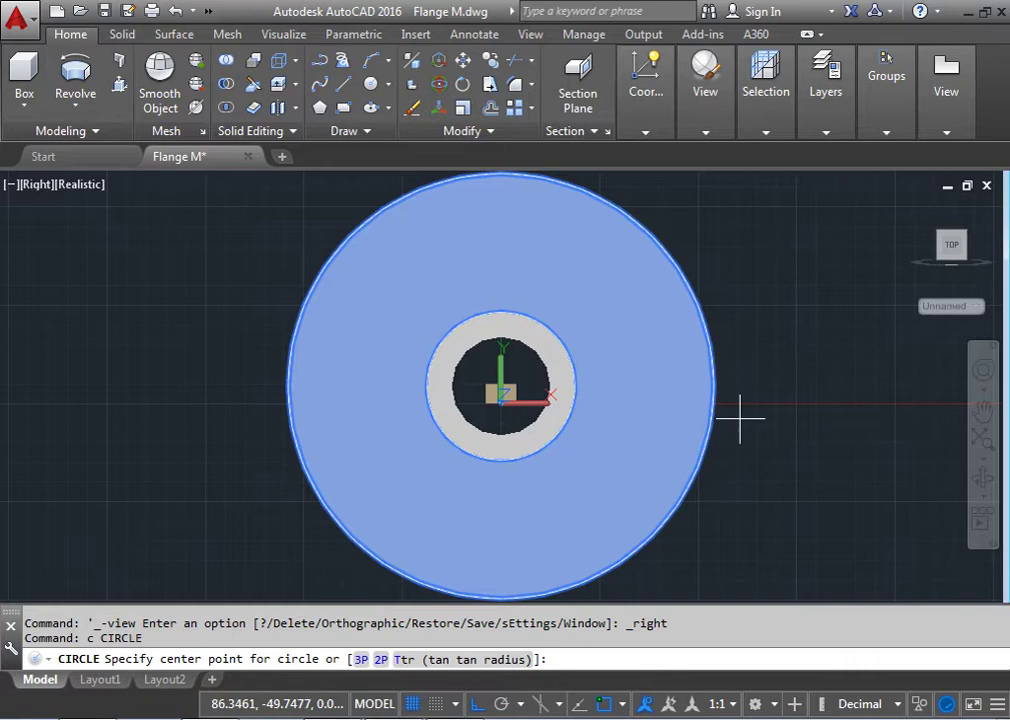
Step: Draw a radius 75 circle centred on the bore, checking the size in the reference PDF
click(983, 477)
drag(790, 430, 700, 424)
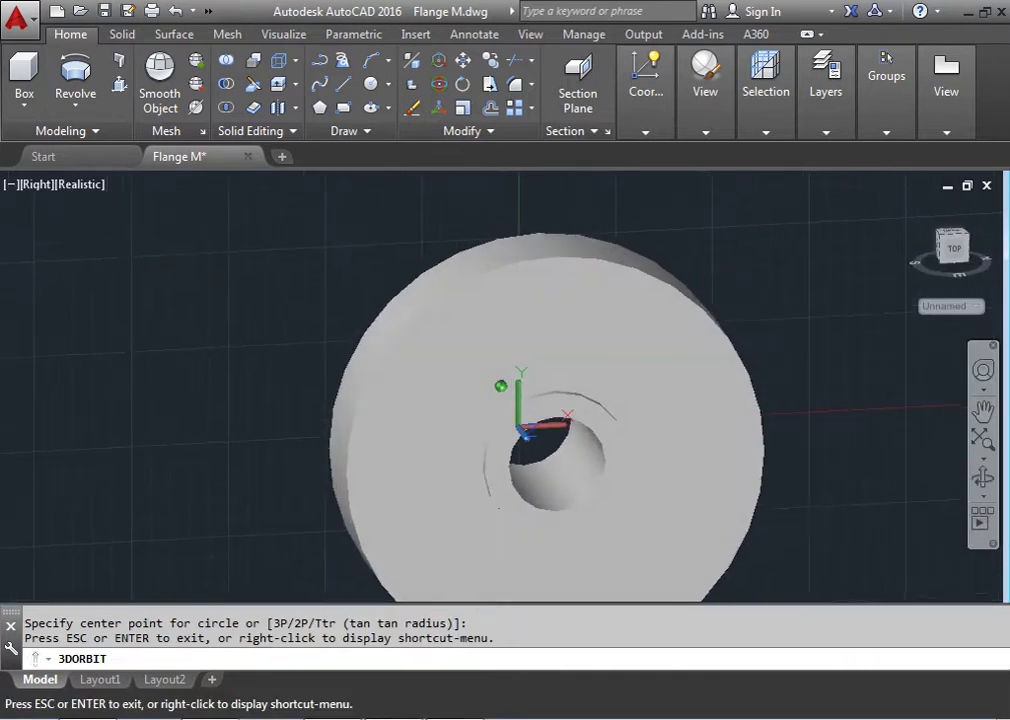
key(Escape)
key(Escape)
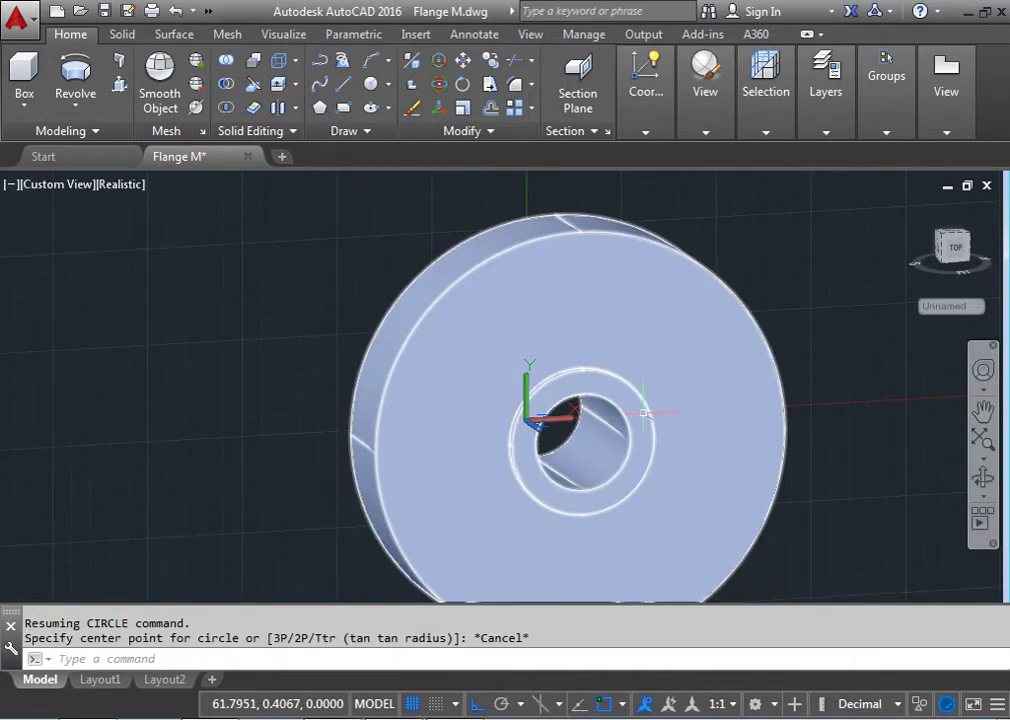
text(c)
key(Return)
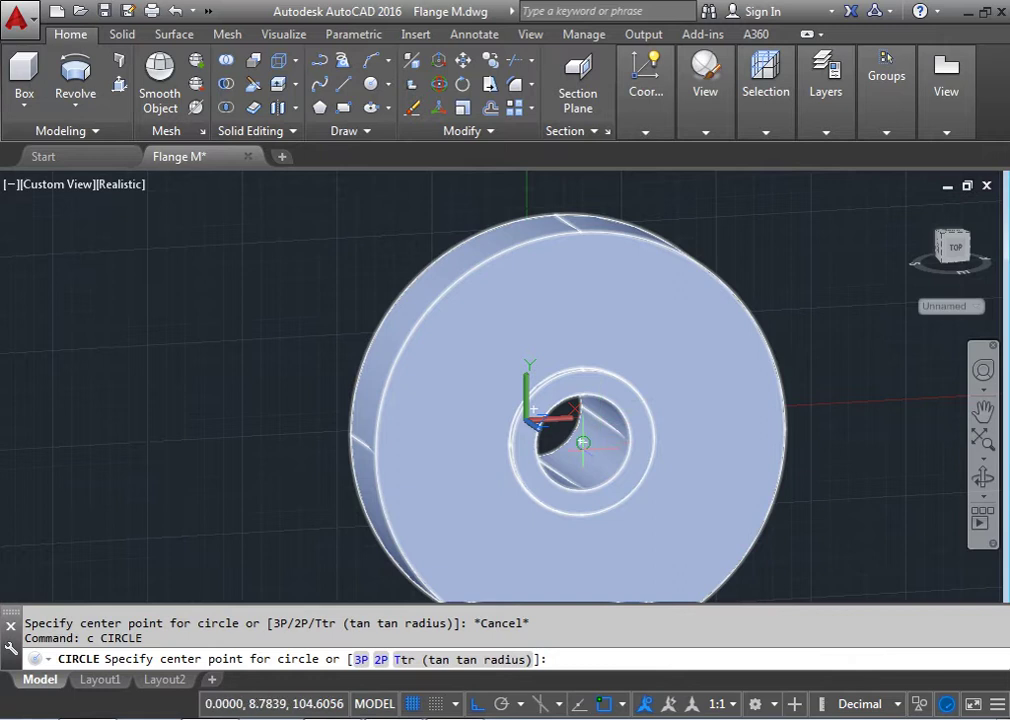
click(583, 443)
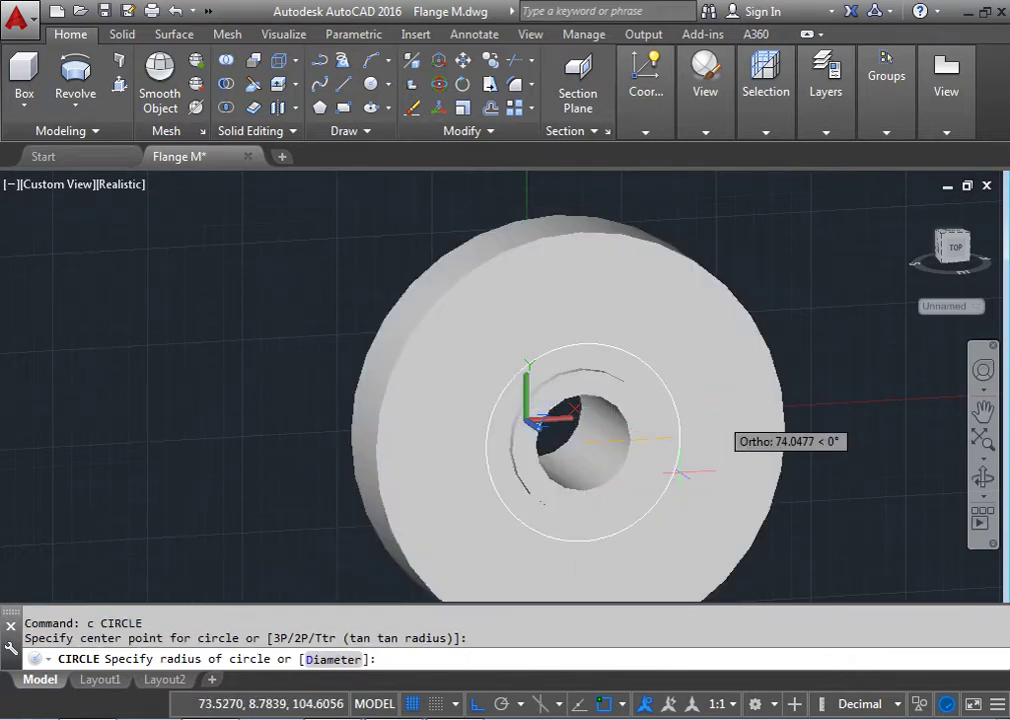
key(alt+Tab)
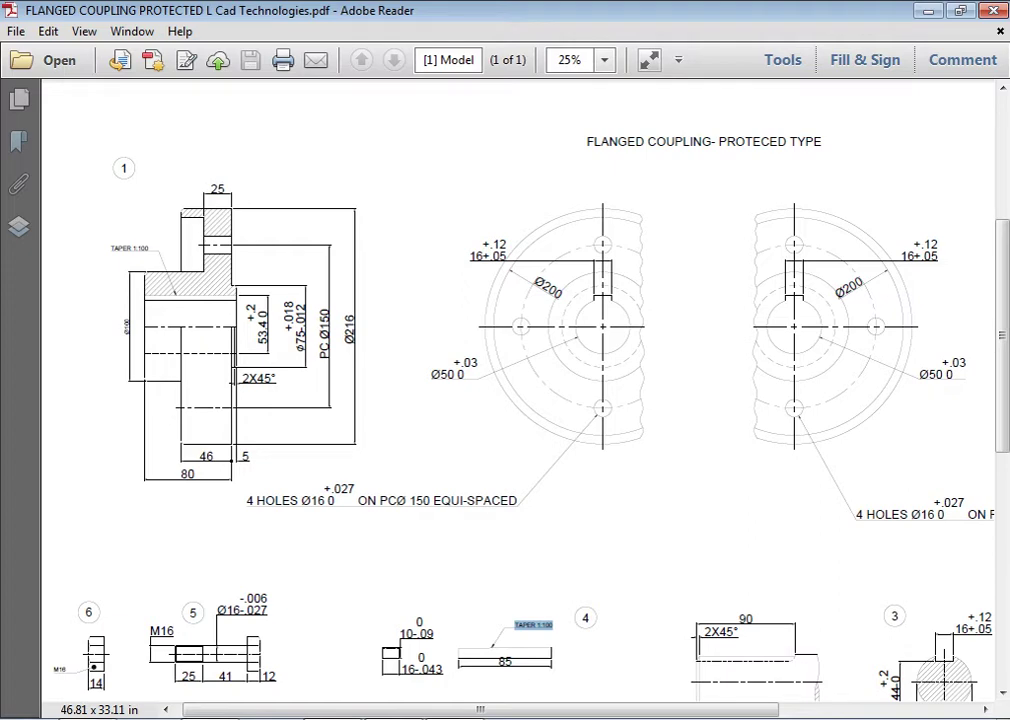
key(alt+Tab)
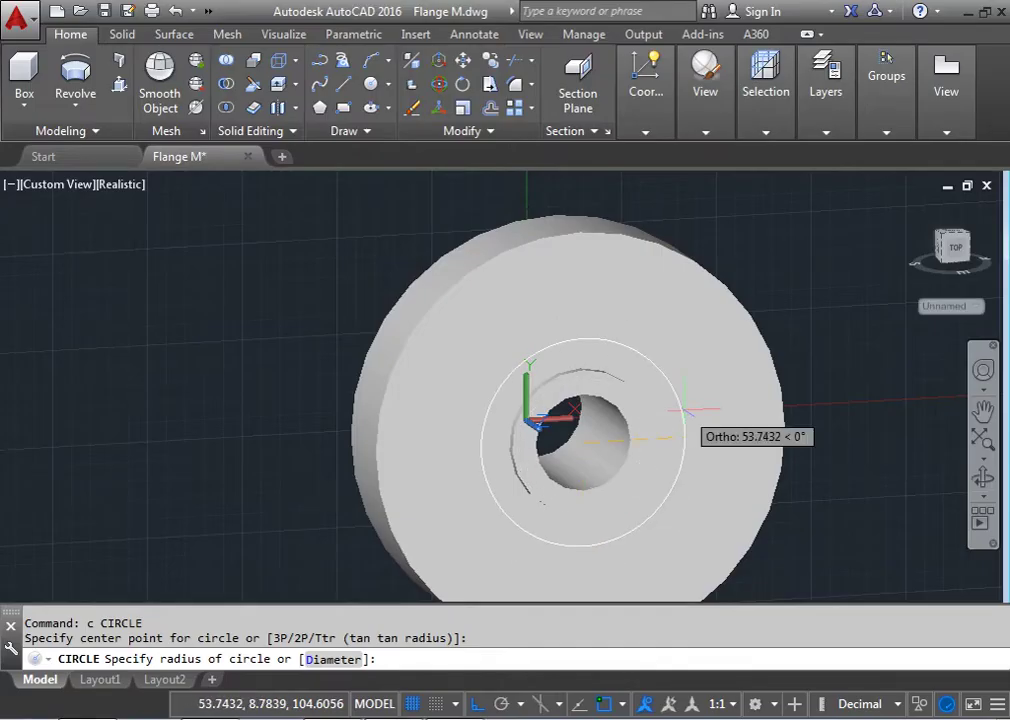
text(5)
key(Return)
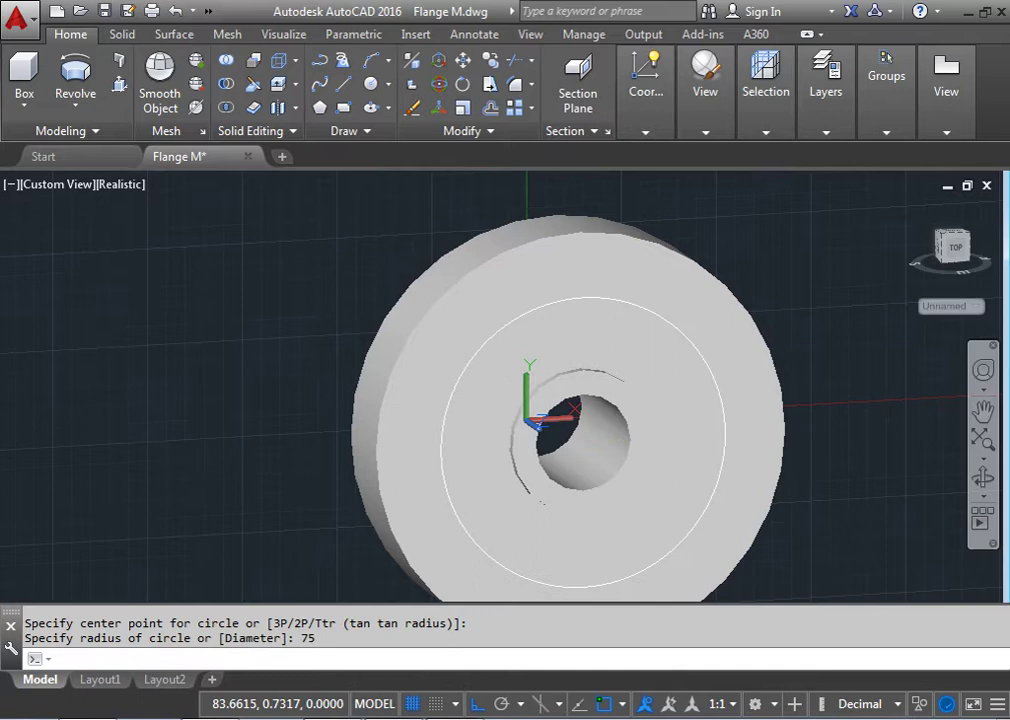
key(Escape)
key(Escape)
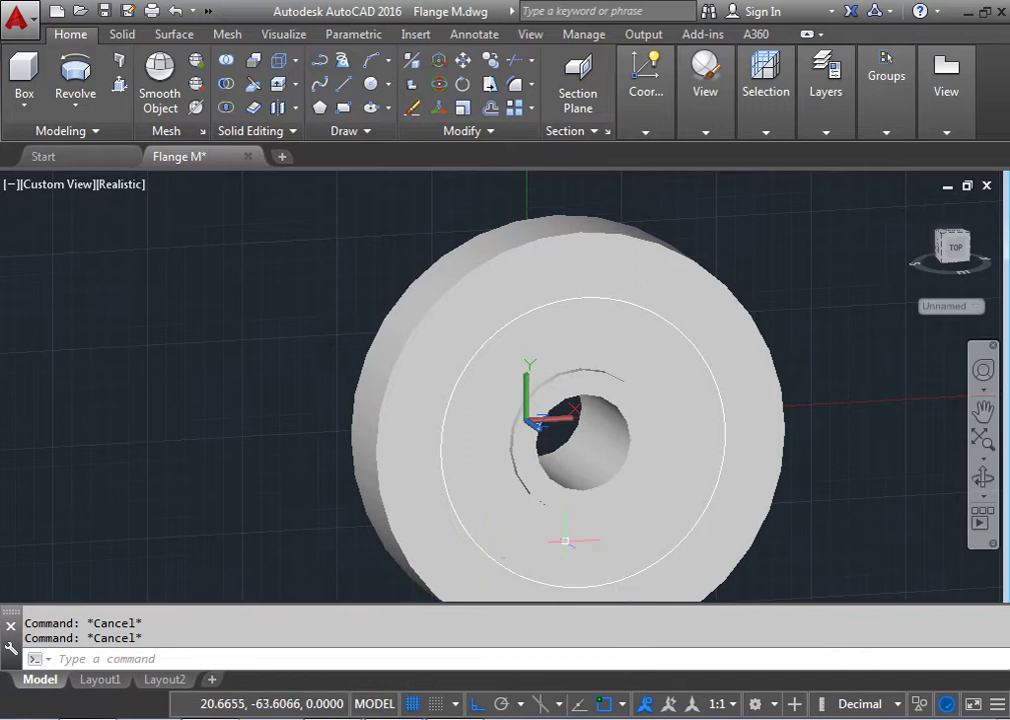
Step: Draw a radius 8 circle centred at the top quadrant of the pitch circle
click(524, 347)
text(c)
key(Return)
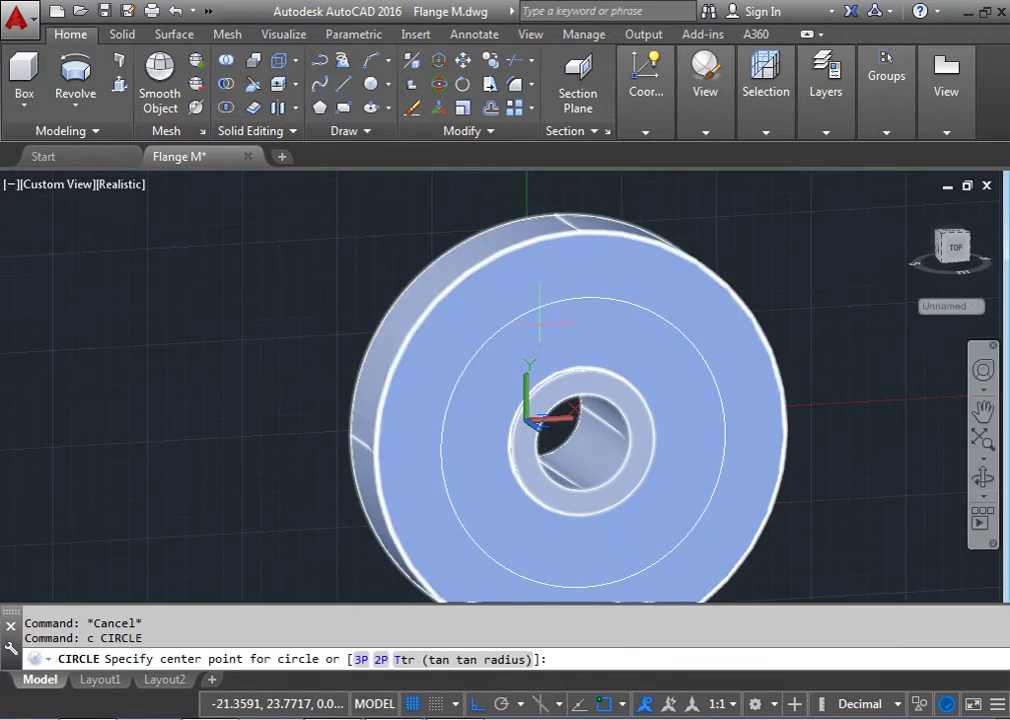
click(583, 297)
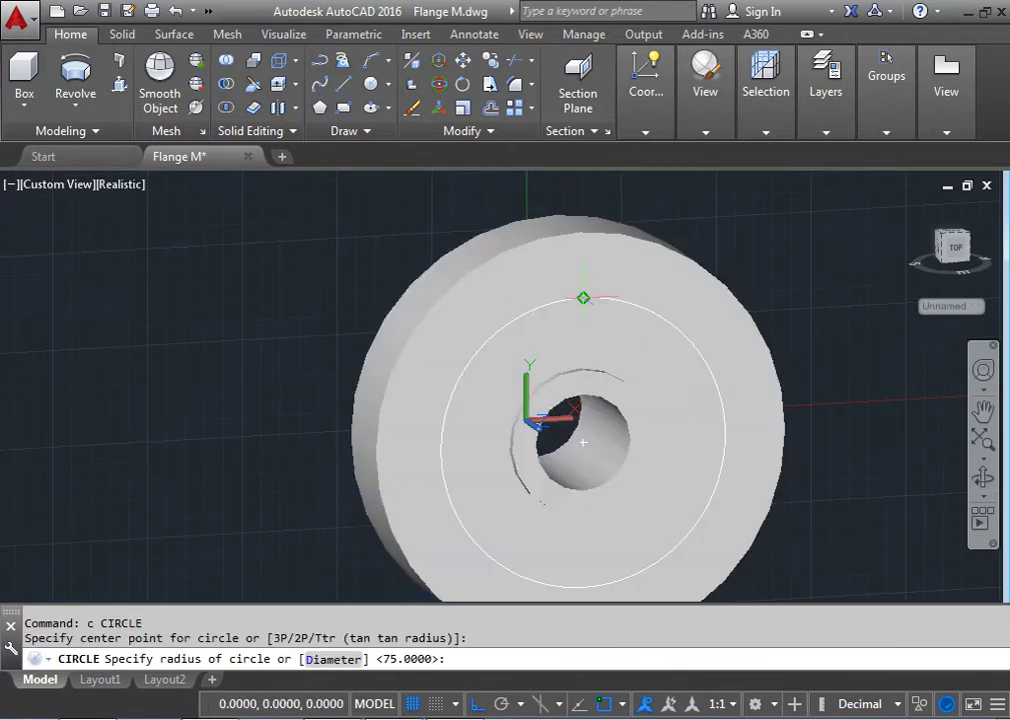
text(8)
key(Return)
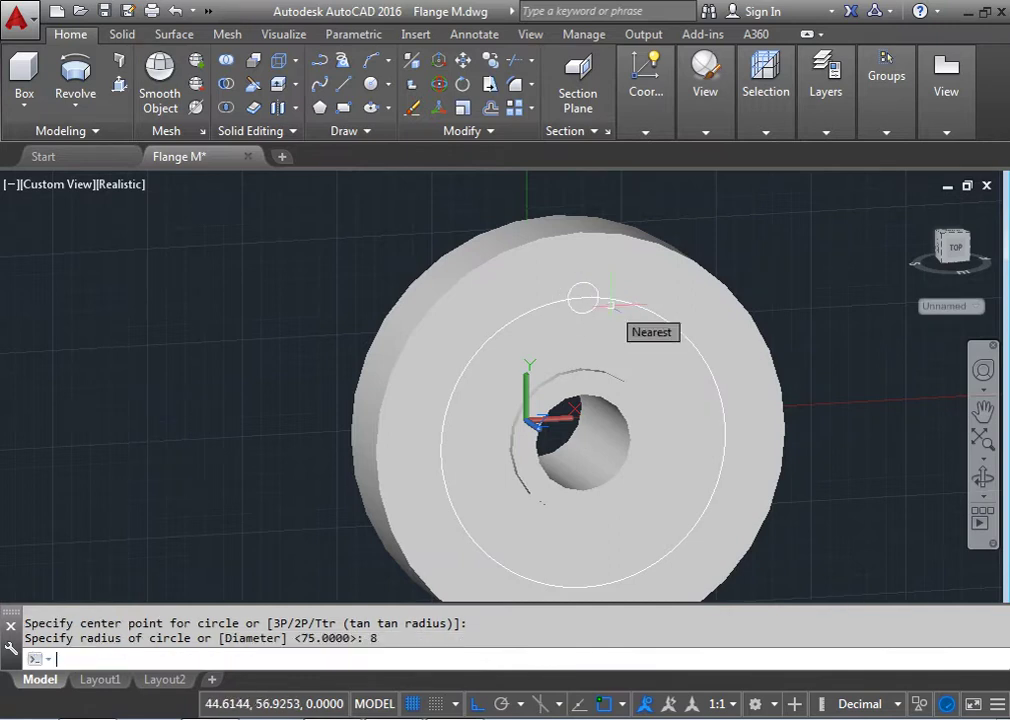
key(Escape)
Step: Select the small bolt-hole circle and the flange solid
click(595, 292)
key(Escape)
click(706, 343)
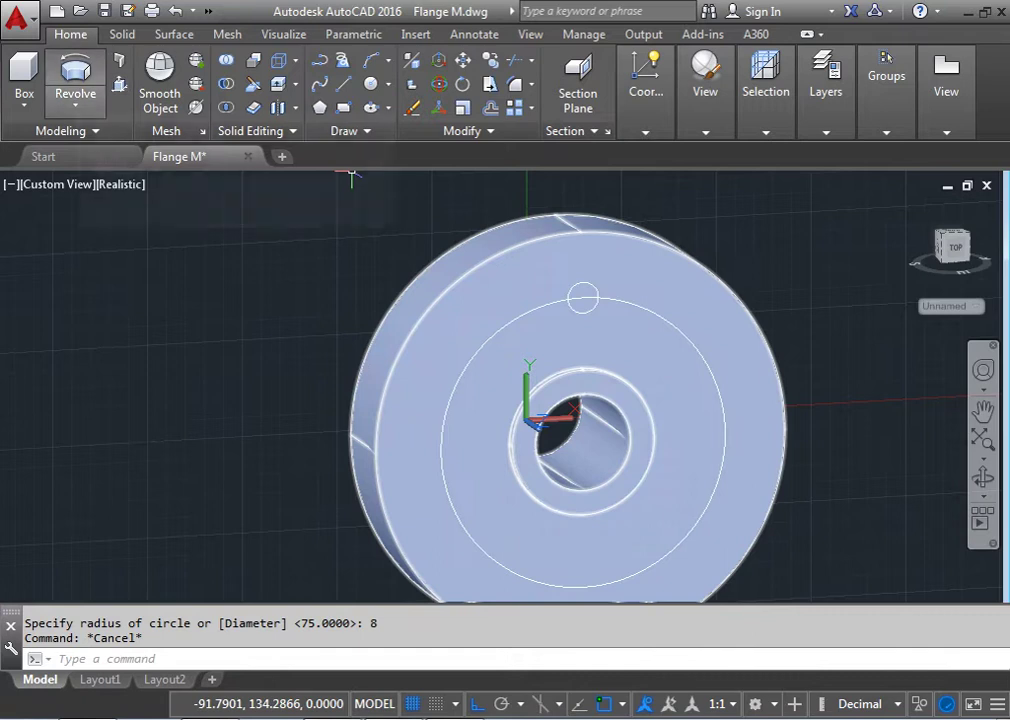
click(75, 104)
Step: Extrude the radius 8 circle into a cylinder through the flange, accepting the default height
click(68, 140)
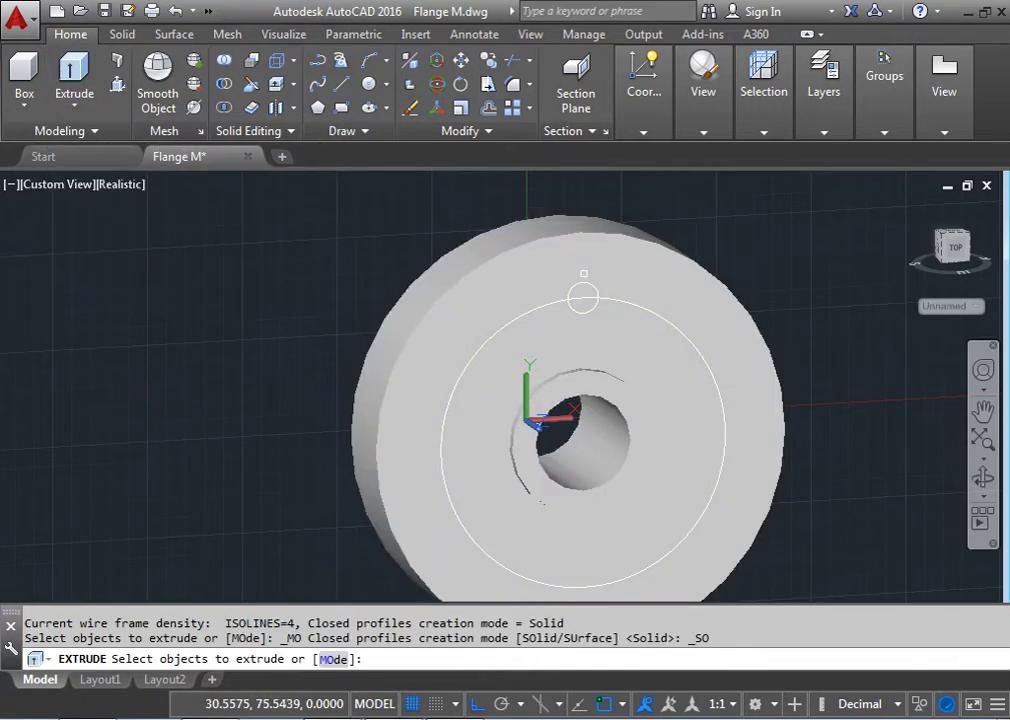
click(584, 292)
click(658, 354)
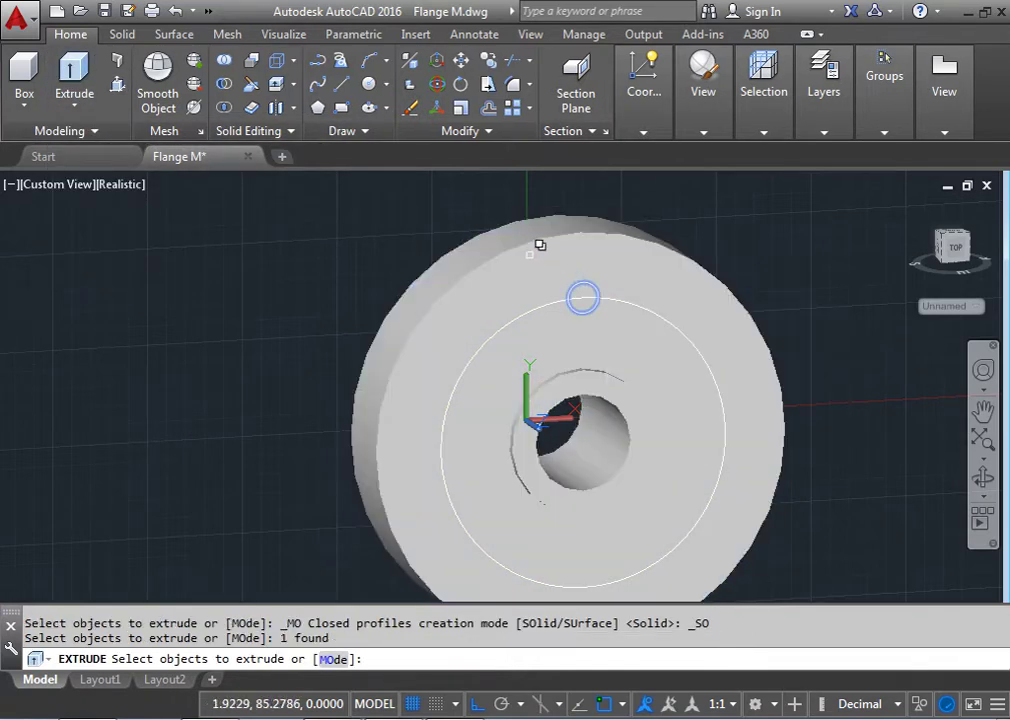
key(Return)
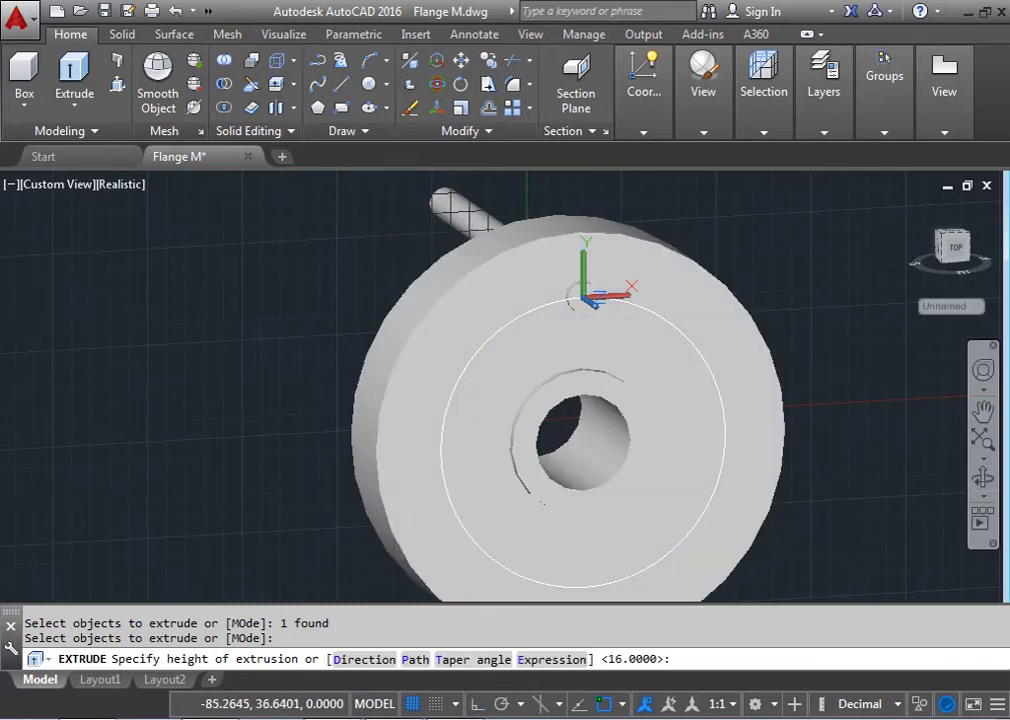
key(Escape)
key(Escape)
click(591, 283)
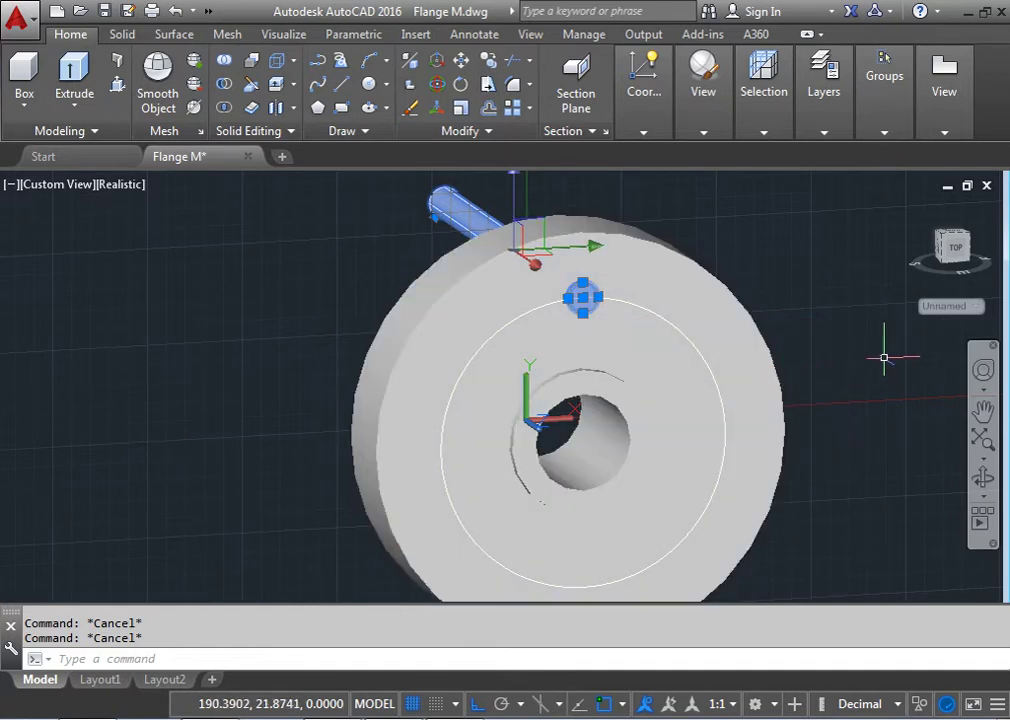
Step: Copy the bolt-hole cylinder to the left, right and bottom of the pitch circle
text(co)
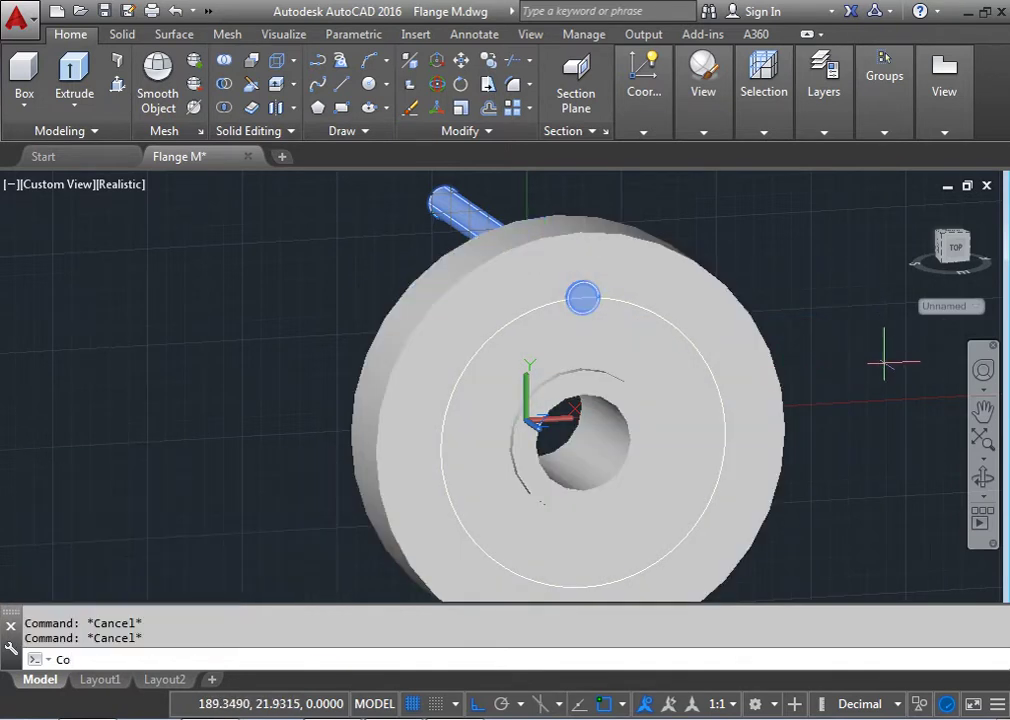
key(Return)
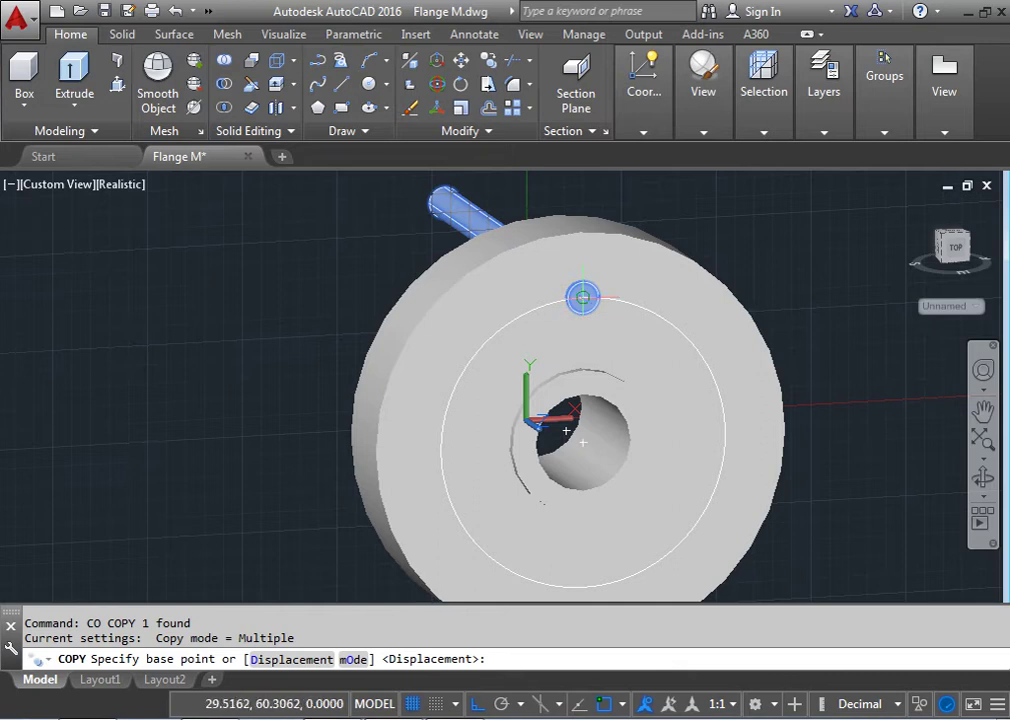
click(583, 297)
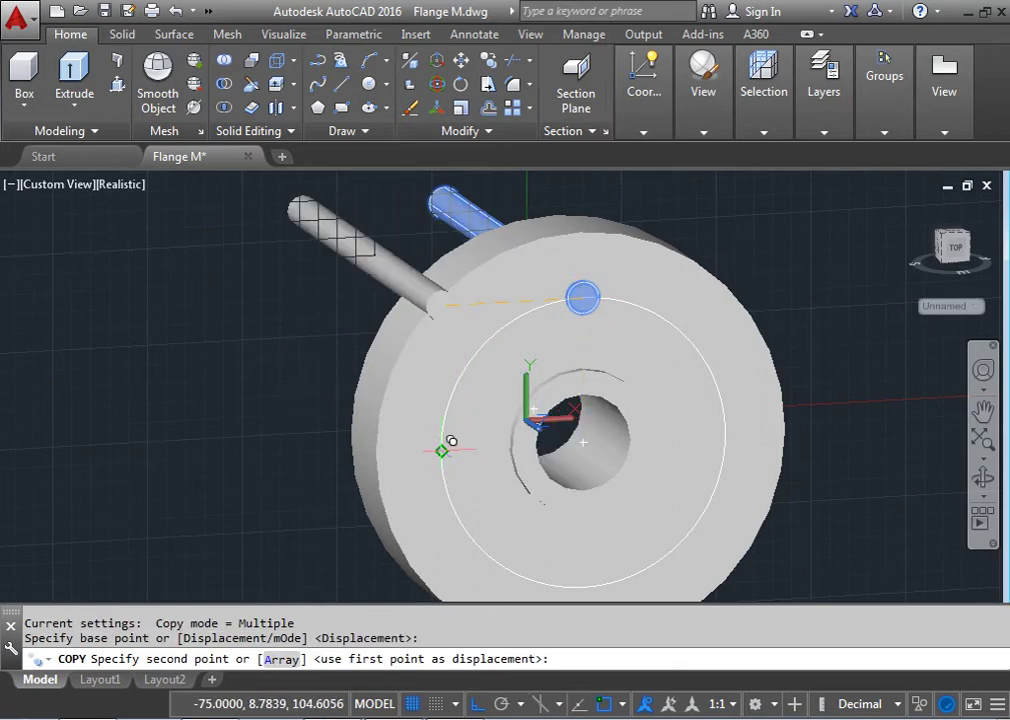
click(451, 440)
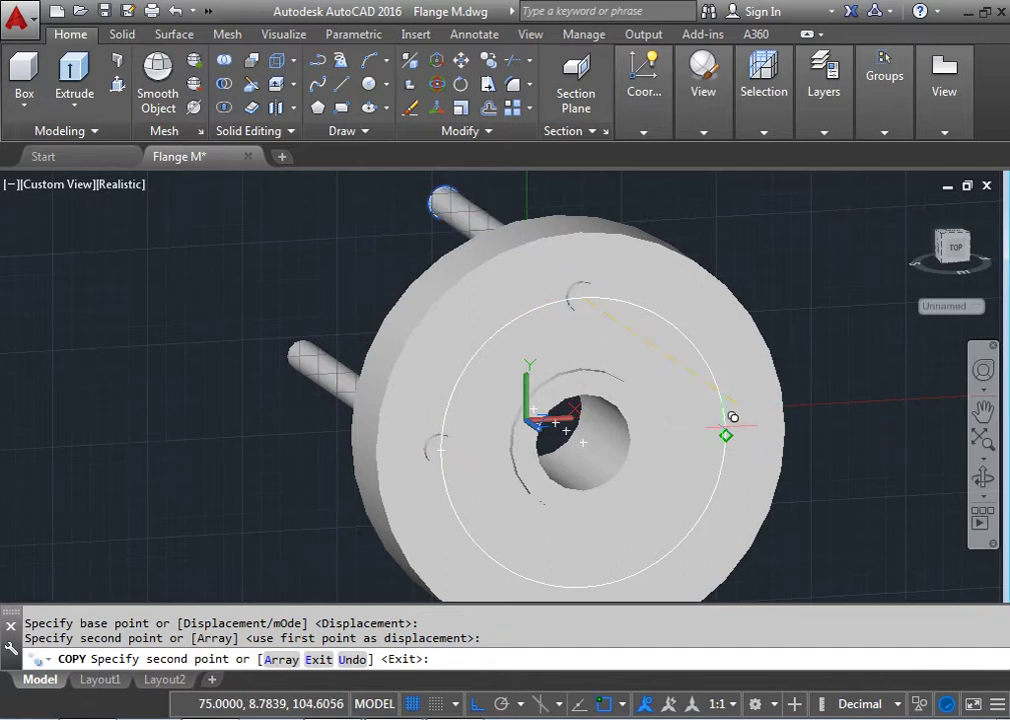
click(725, 432)
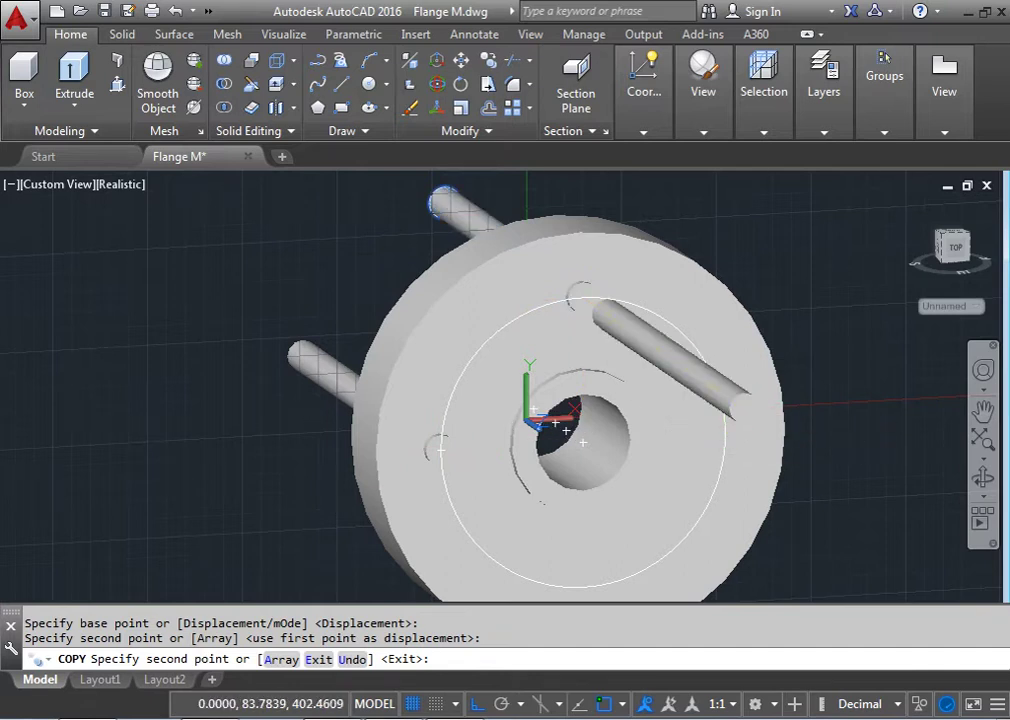
click(593, 577)
key(Escape)
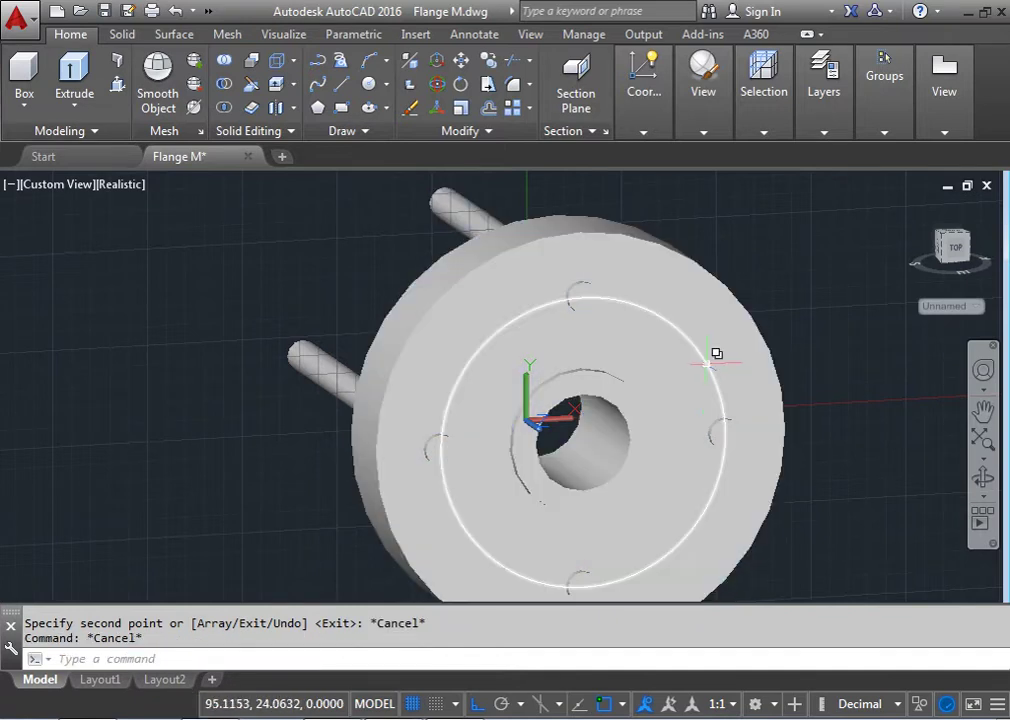
Step: Erase the 75-radius construction pitch circle
click(707, 366)
click(790, 437)
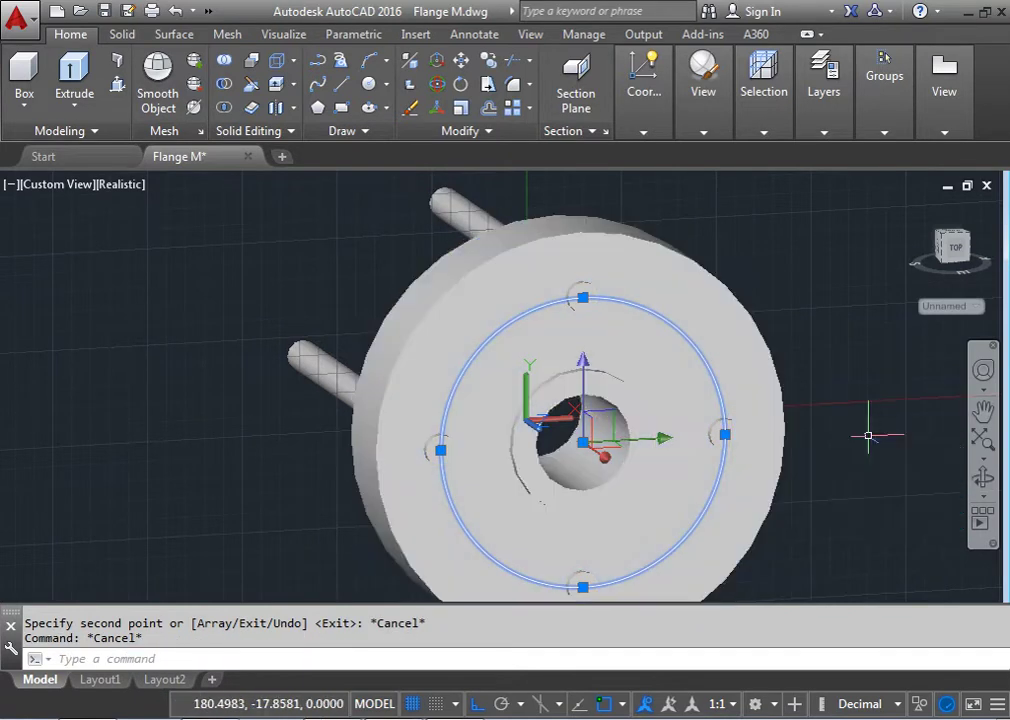
key(Delete)
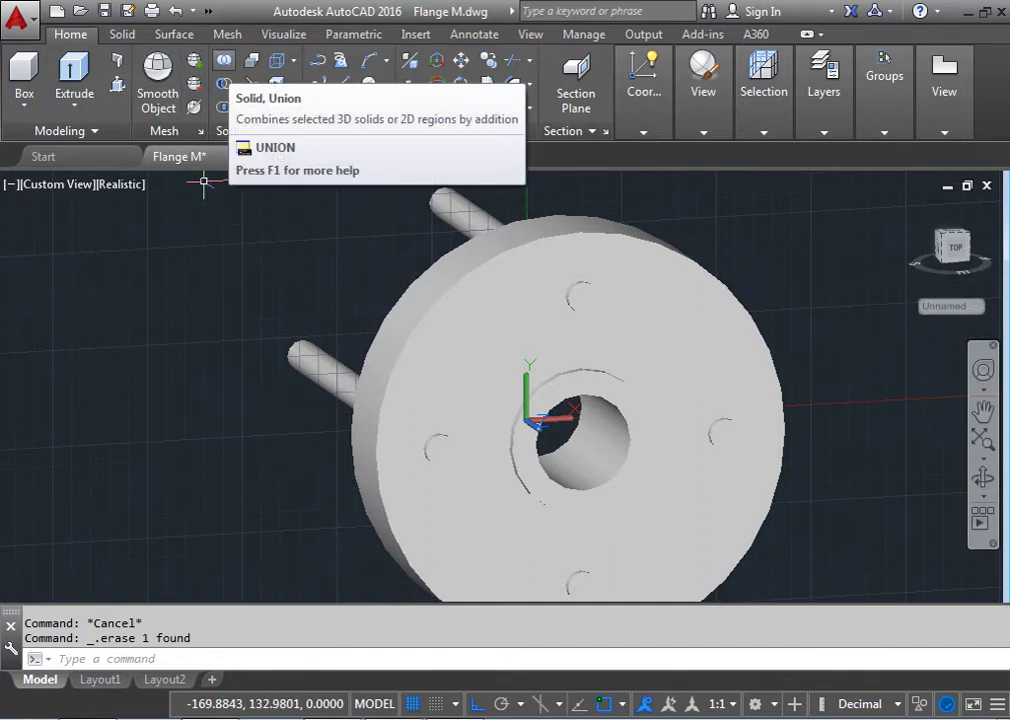
Step: Start Subtract and choose the flange as the solid to cut from
click(224, 60)
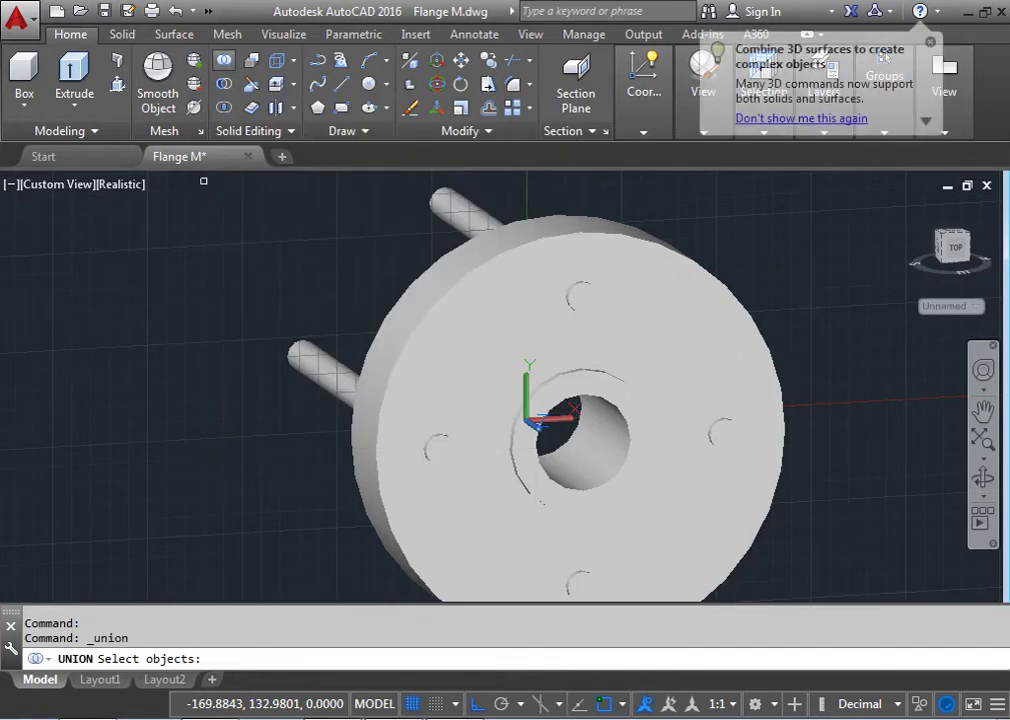
click(224, 84)
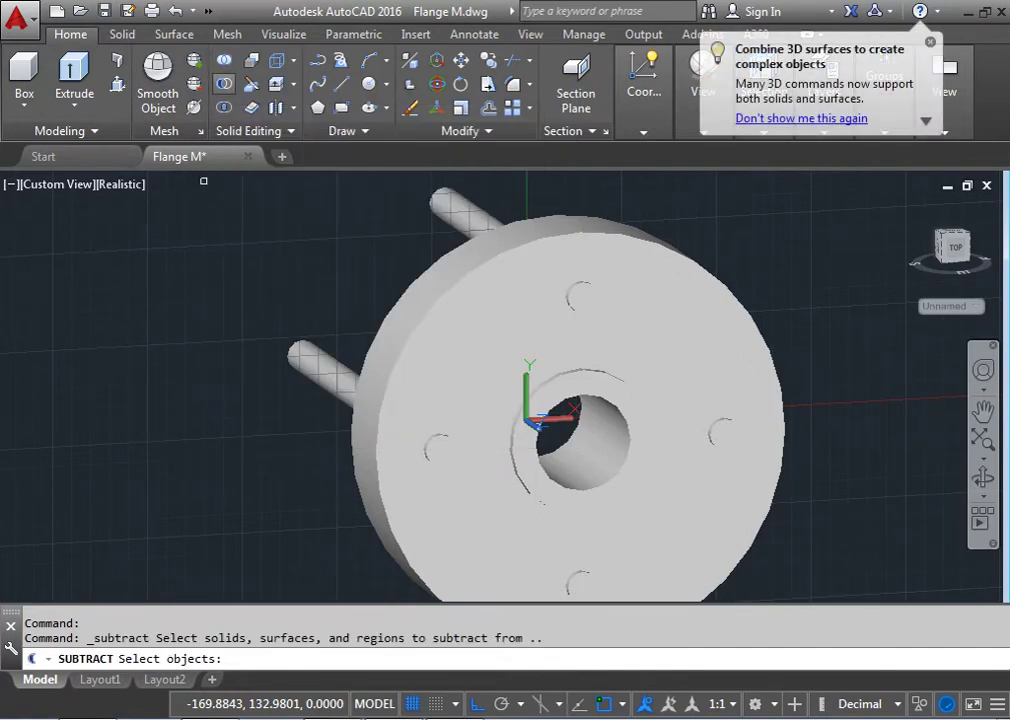
click(669, 247)
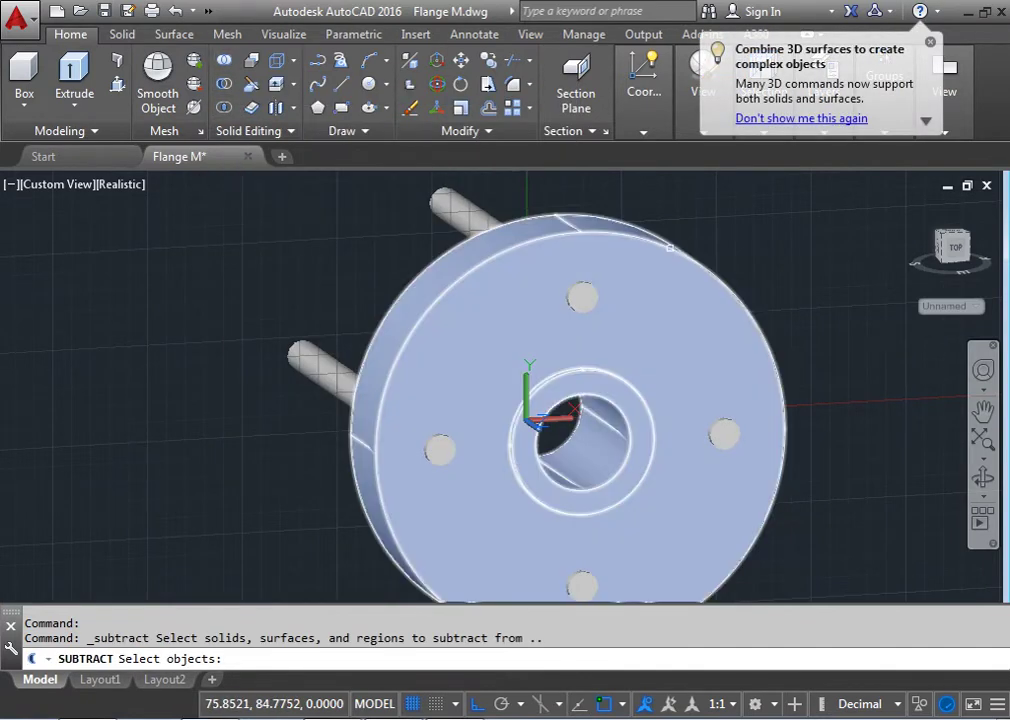
click(669, 247)
key(Return)
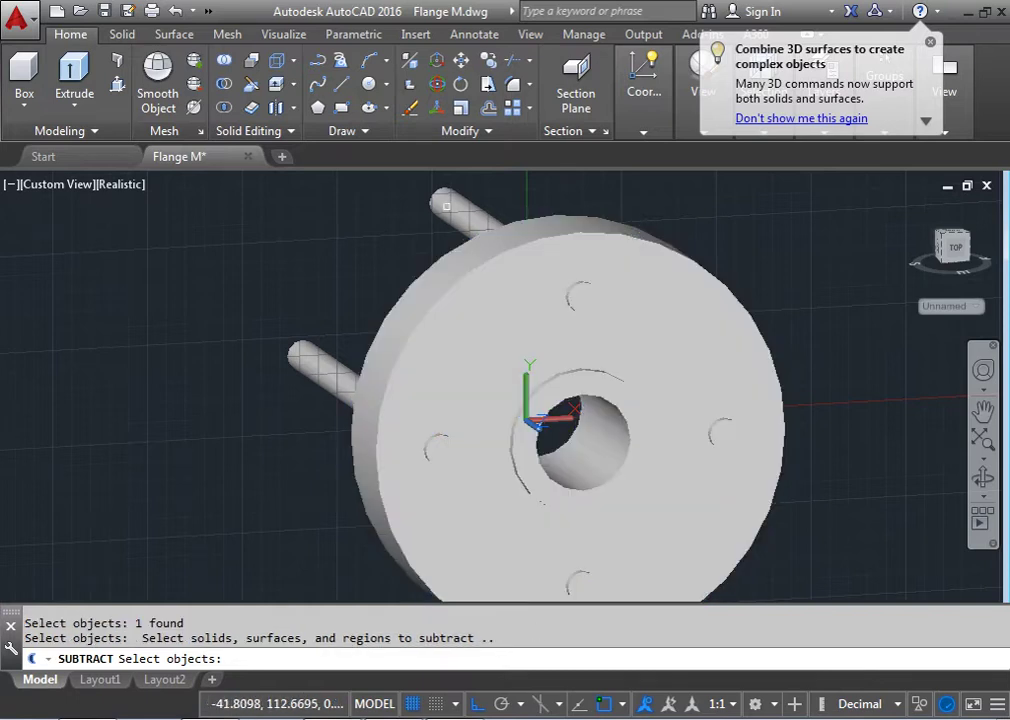
Step: Select the top, left, bottom and right bolt cylinders to cut four through holes
click(445, 205)
click(345, 360)
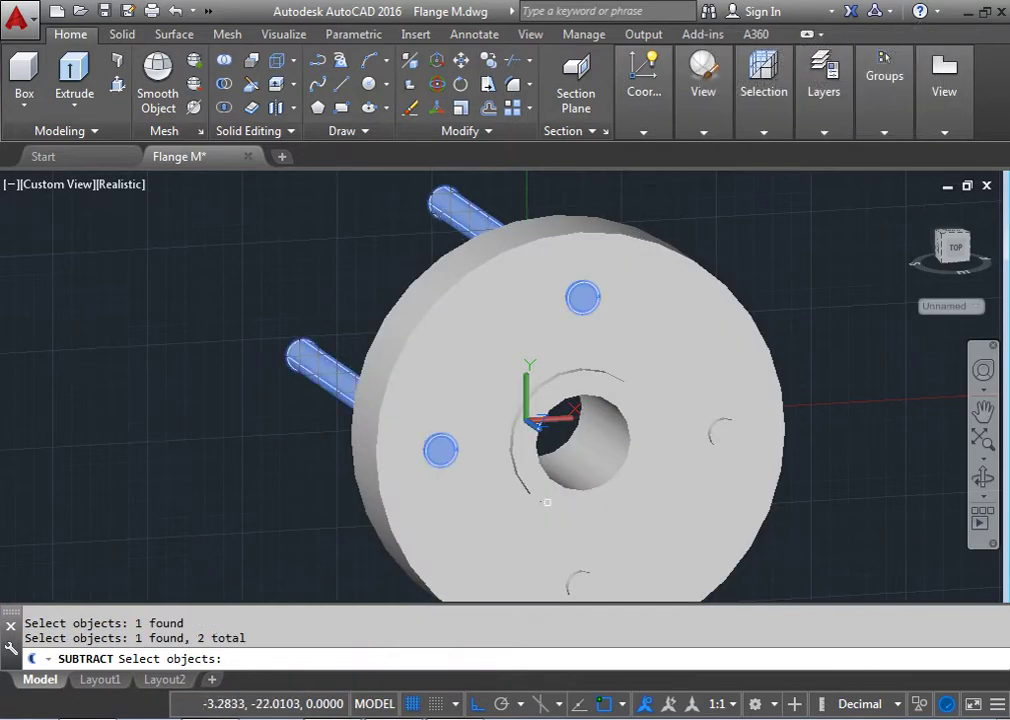
click(585, 582)
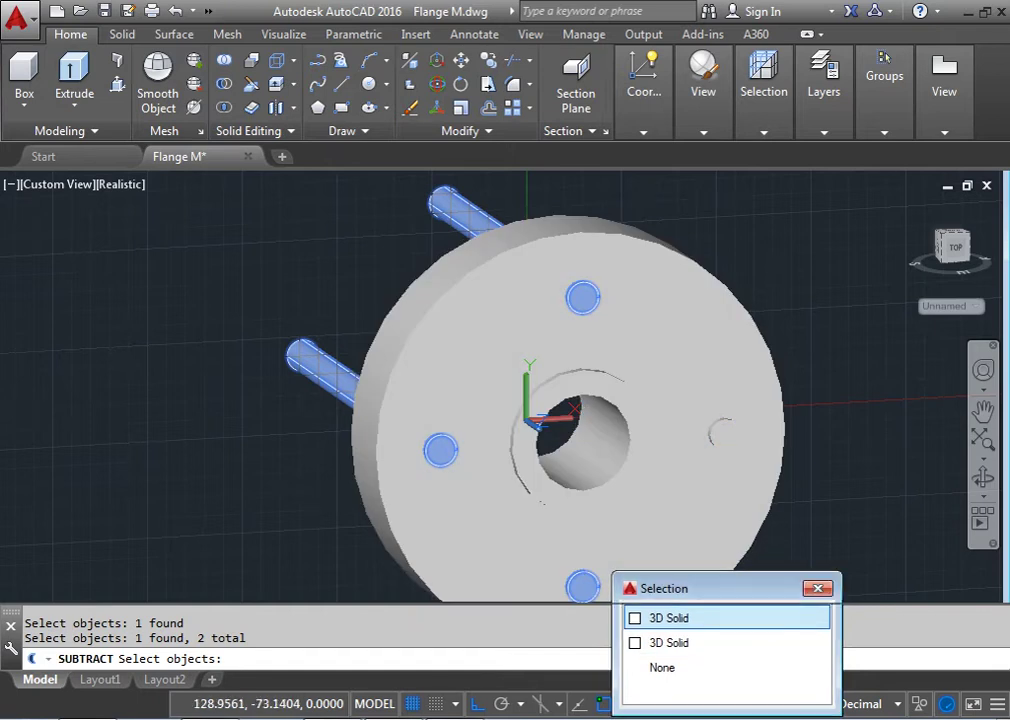
click(730, 618)
click(728, 430)
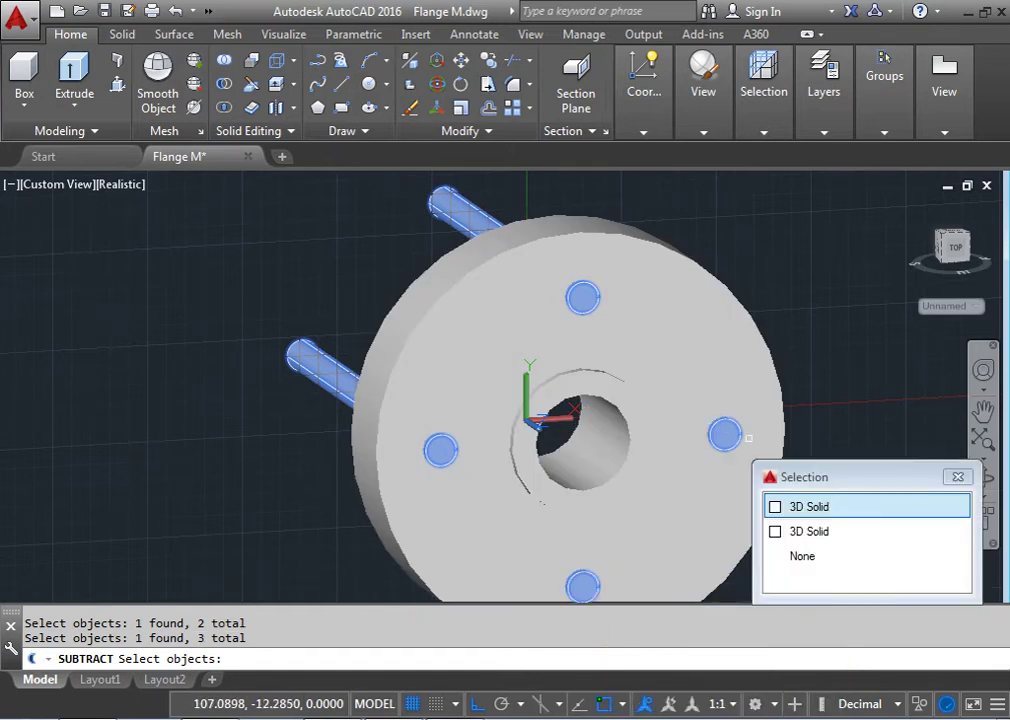
click(863, 505)
key(Escape)
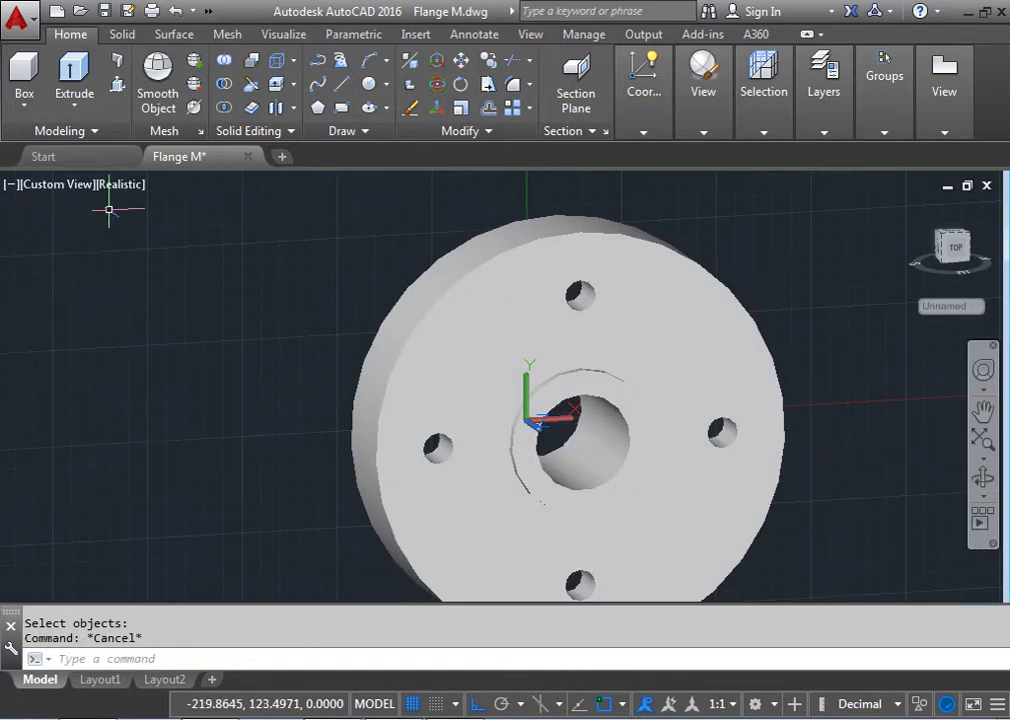
Step: Switch to SE Isometric view and save the drawing
click(55, 184)
click(146, 386)
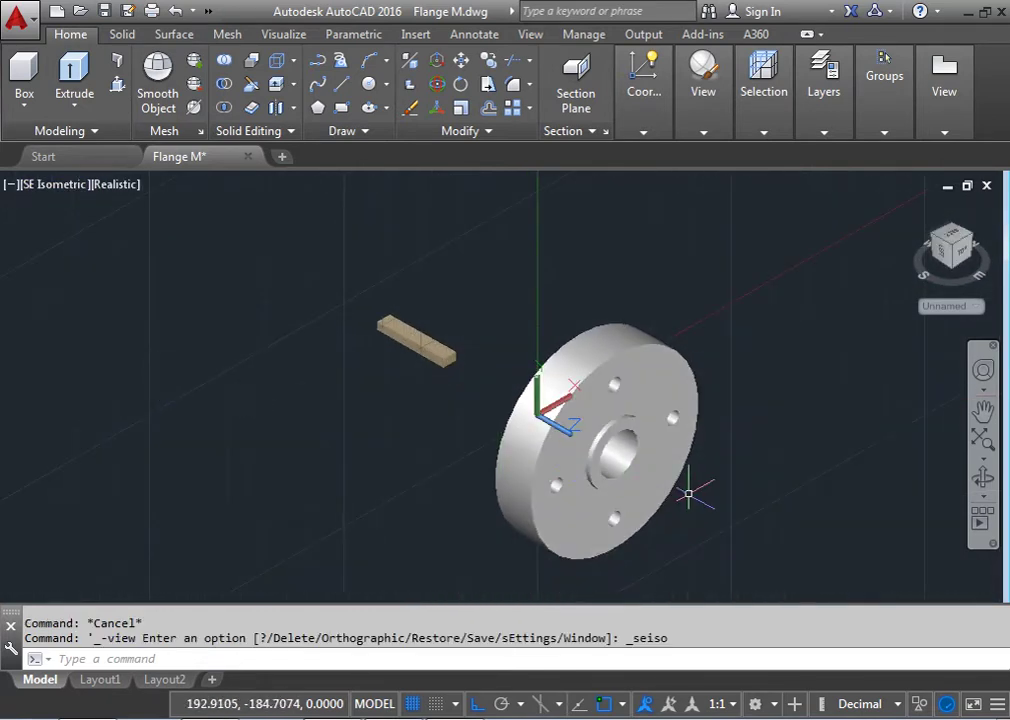
scroll(683, 496, up, 2)
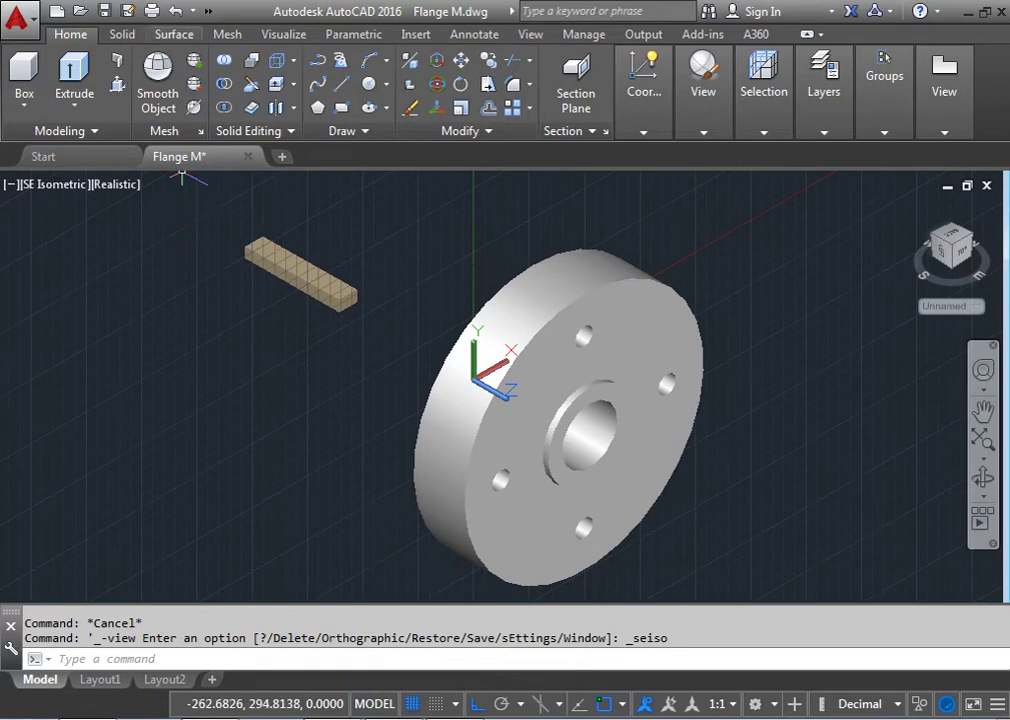
key(ctrl+s)
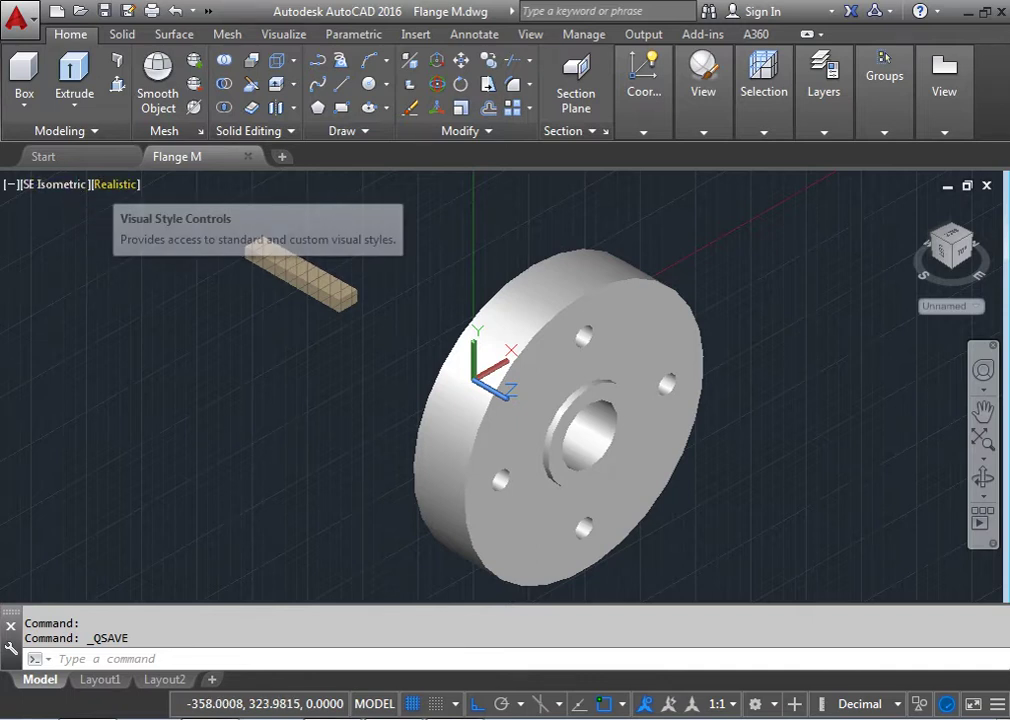
Step: Display the flange in 2D Wireframe and orbit it to a new angle
click(116, 184)
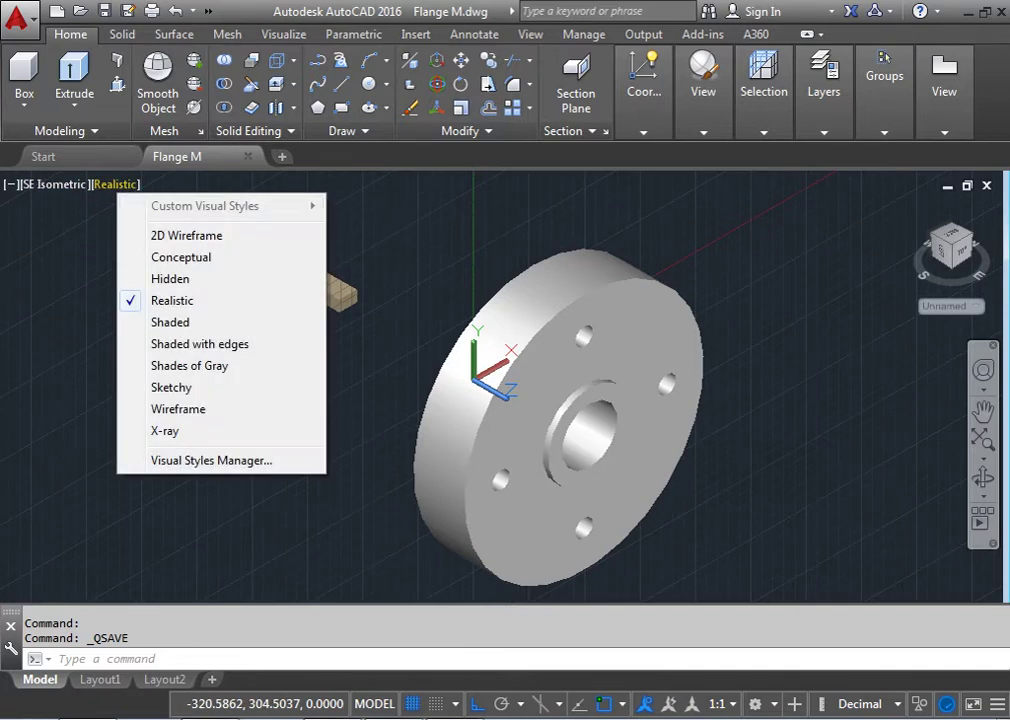
click(185, 232)
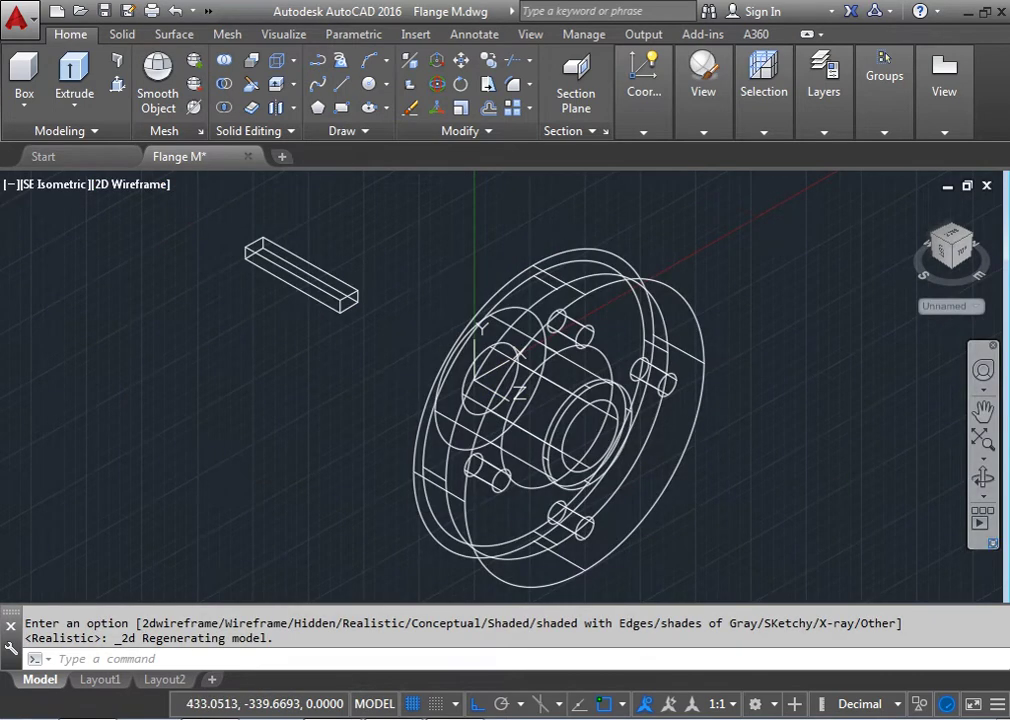
click(983, 478)
drag(360, 290, 301, 273)
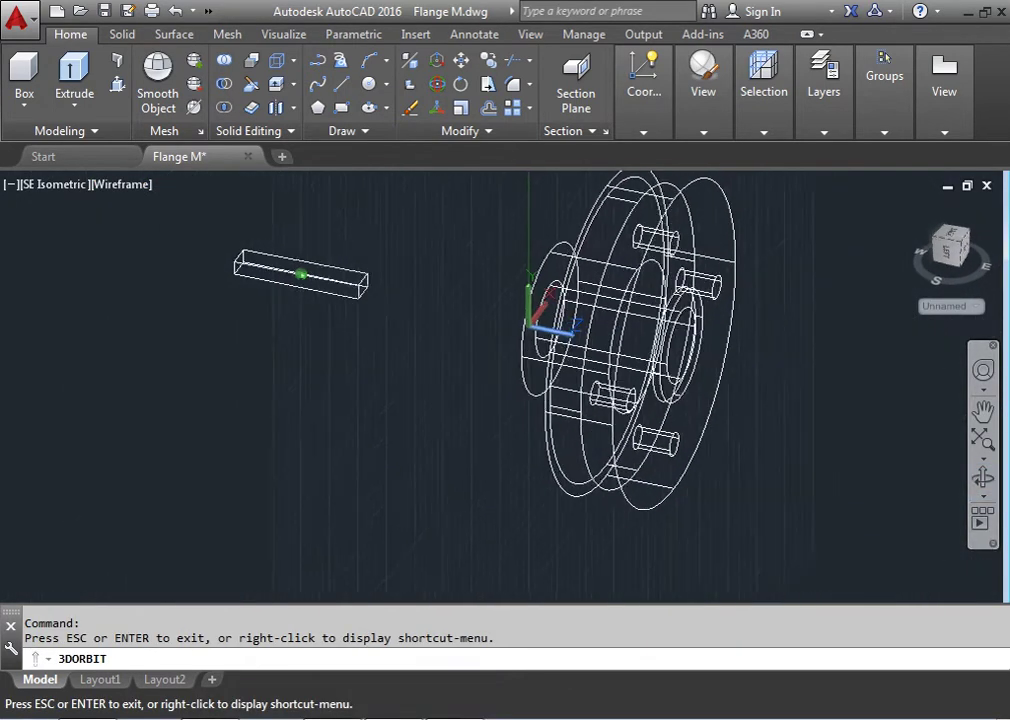
key(Escape)
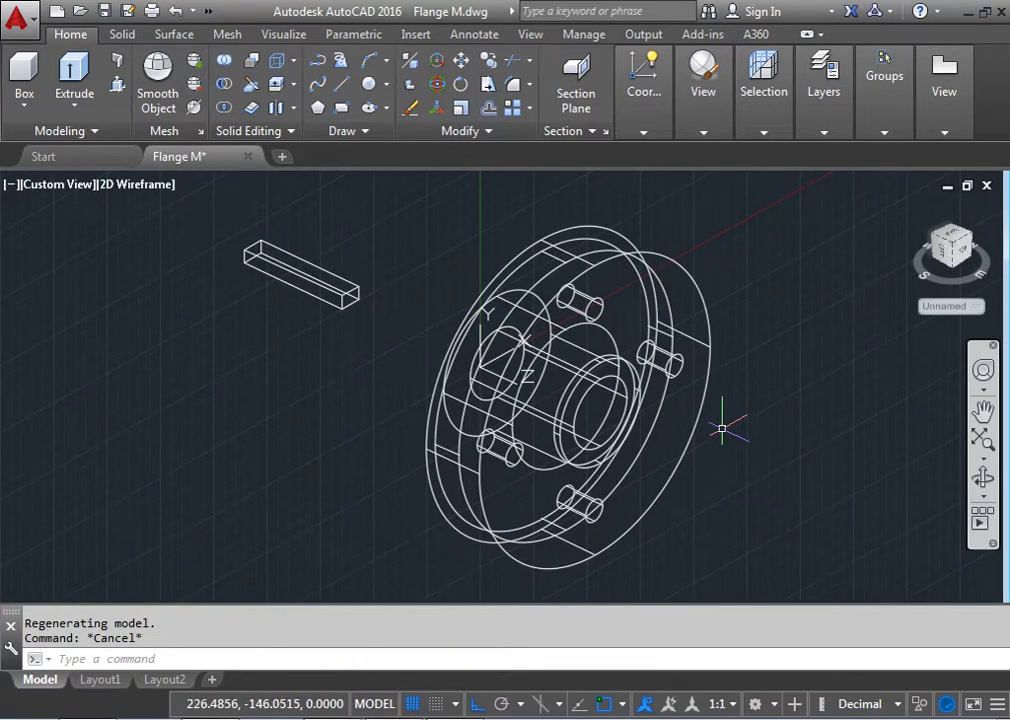
Step: Start the LINE command after abandoning a stray circle
text(c)
key(Return)
key(Escape)
text(l)
key(Return)
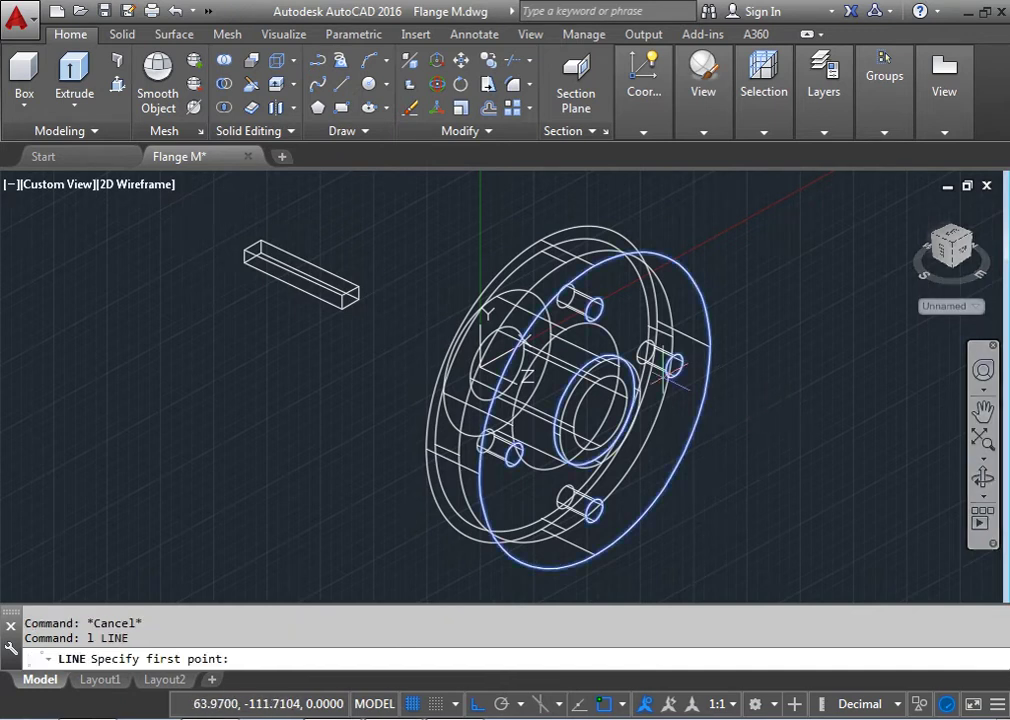
Step: Draw a 19-unit vertical guide line upward from the bore centre
click(596, 410)
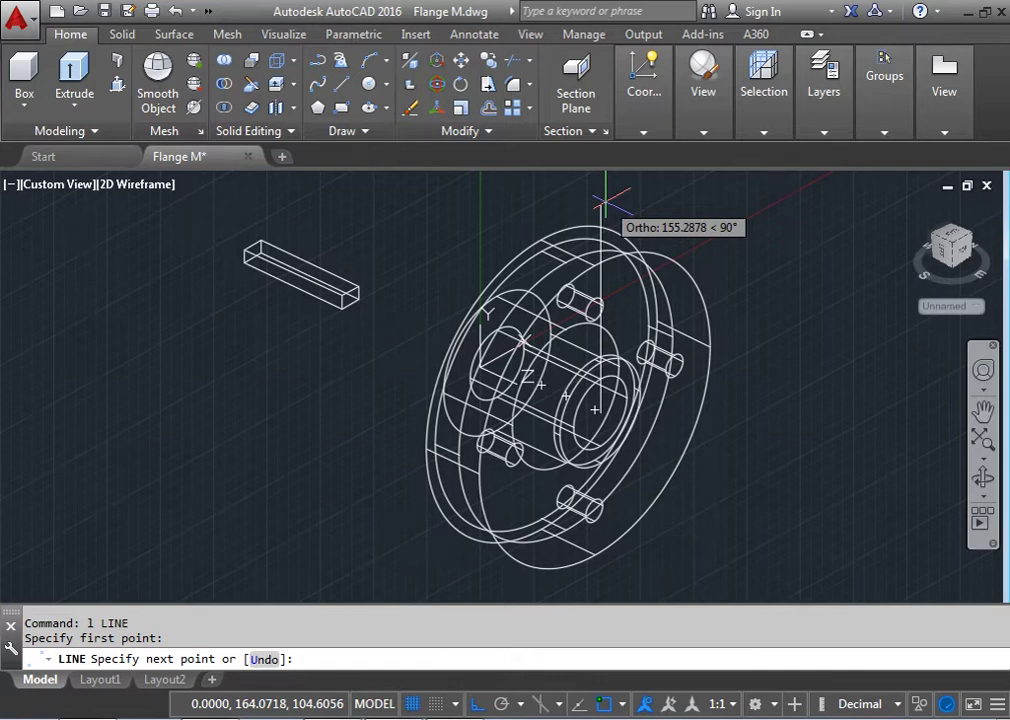
text(19)
key(Return)
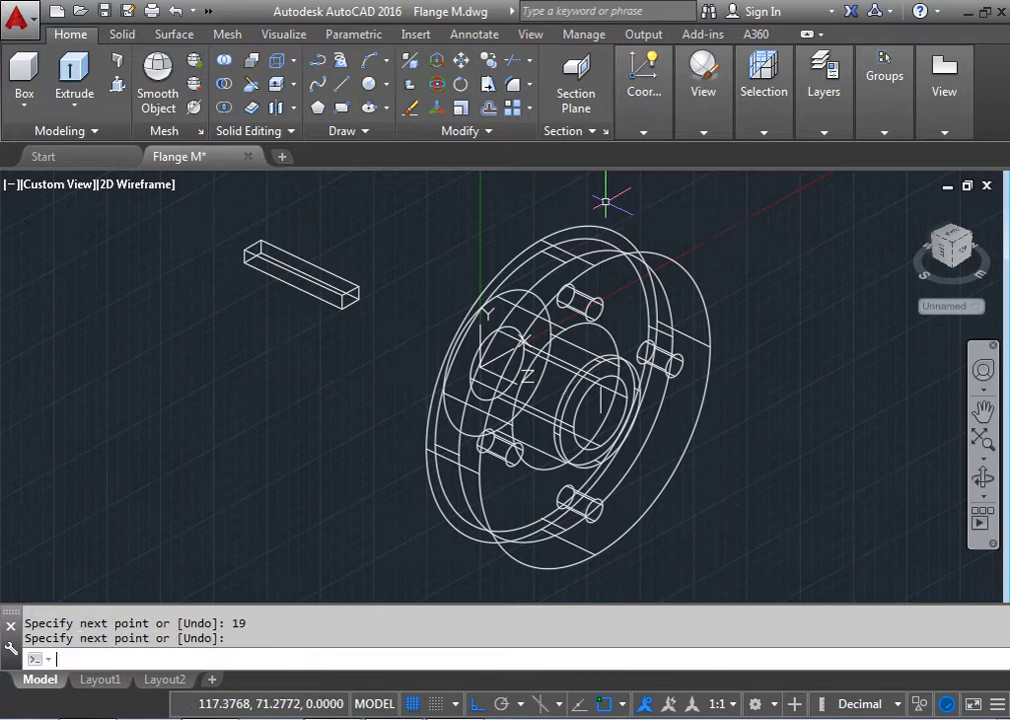
key(Escape)
click(345, 297)
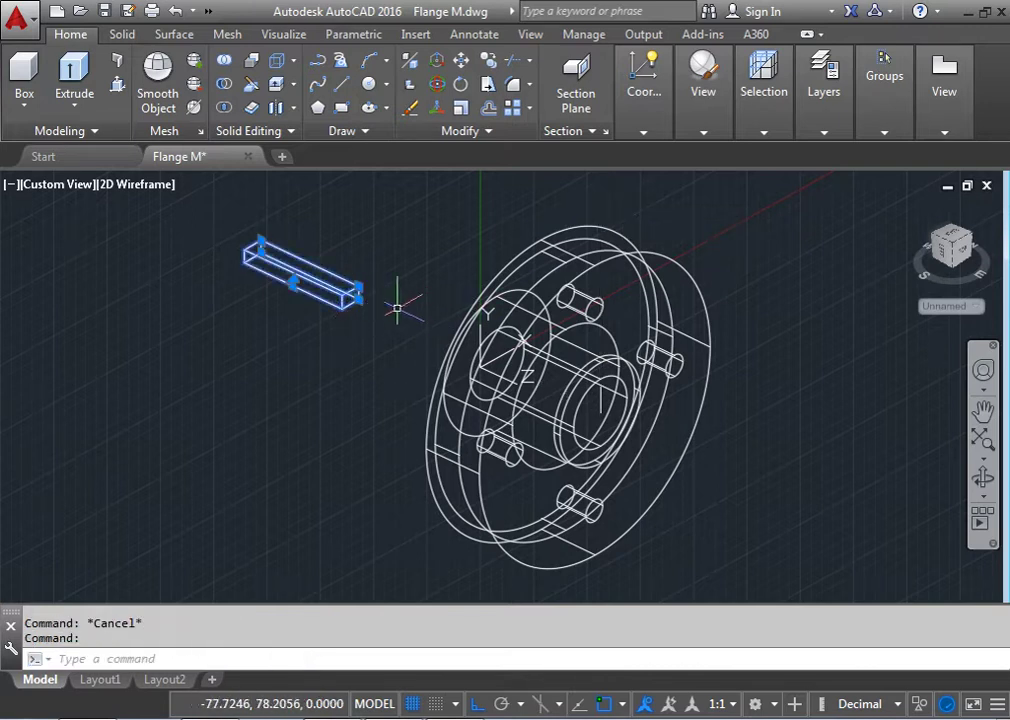
Step: Move the key block by its corner to the guide line's top endpoint
text(m)
key(Return)
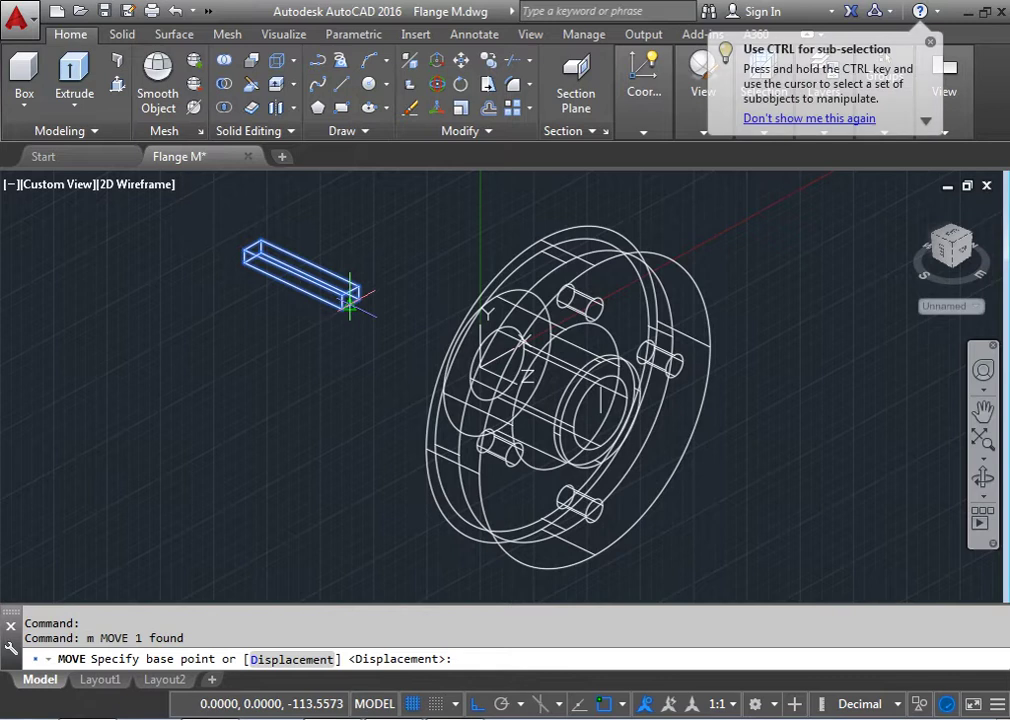
click(351, 304)
scroll(617, 385, up, 5)
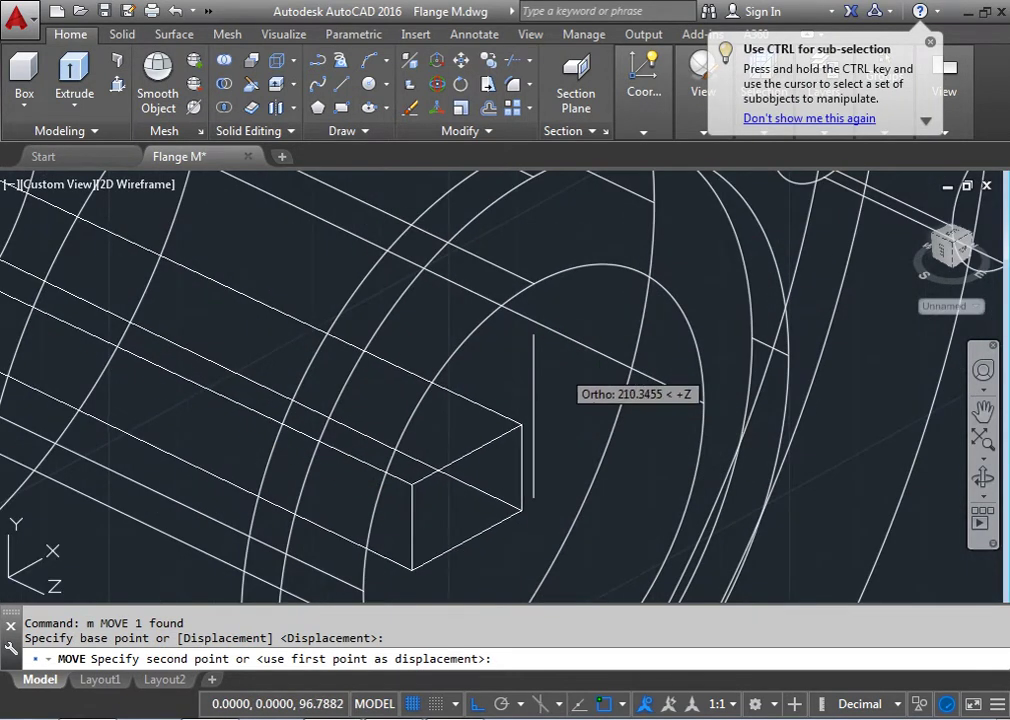
key(Escape)
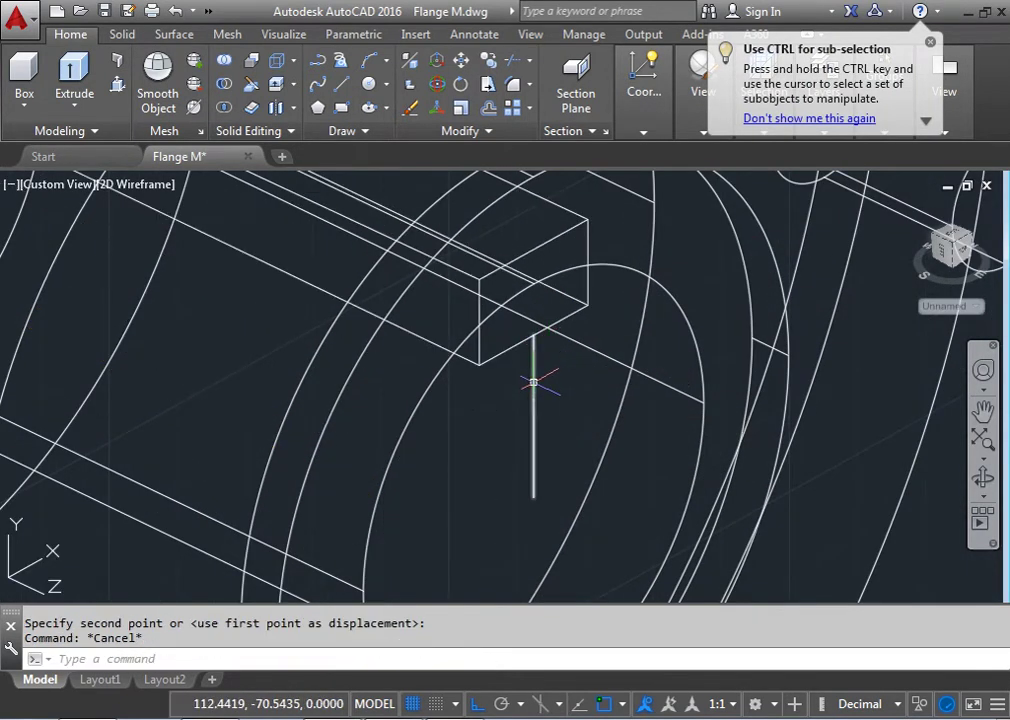
Step: Erase the vertical guide line
click(533, 383)
key(Delete)
scroll(563, 367, down, 3)
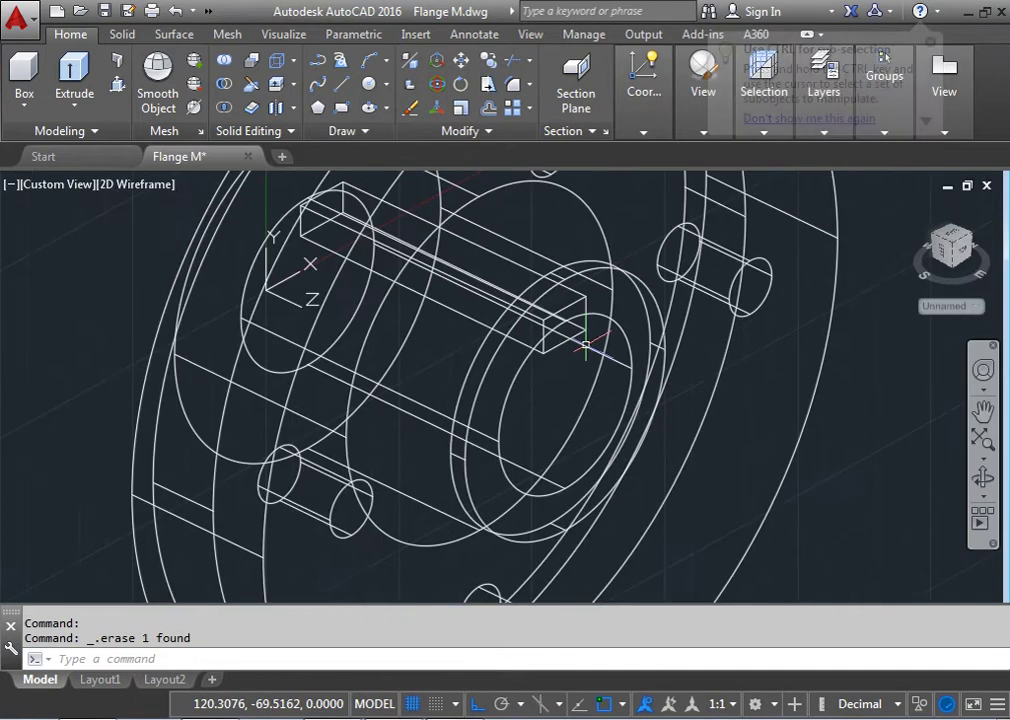
scroll(582, 343, up, 3)
key(Escape)
key(Escape)
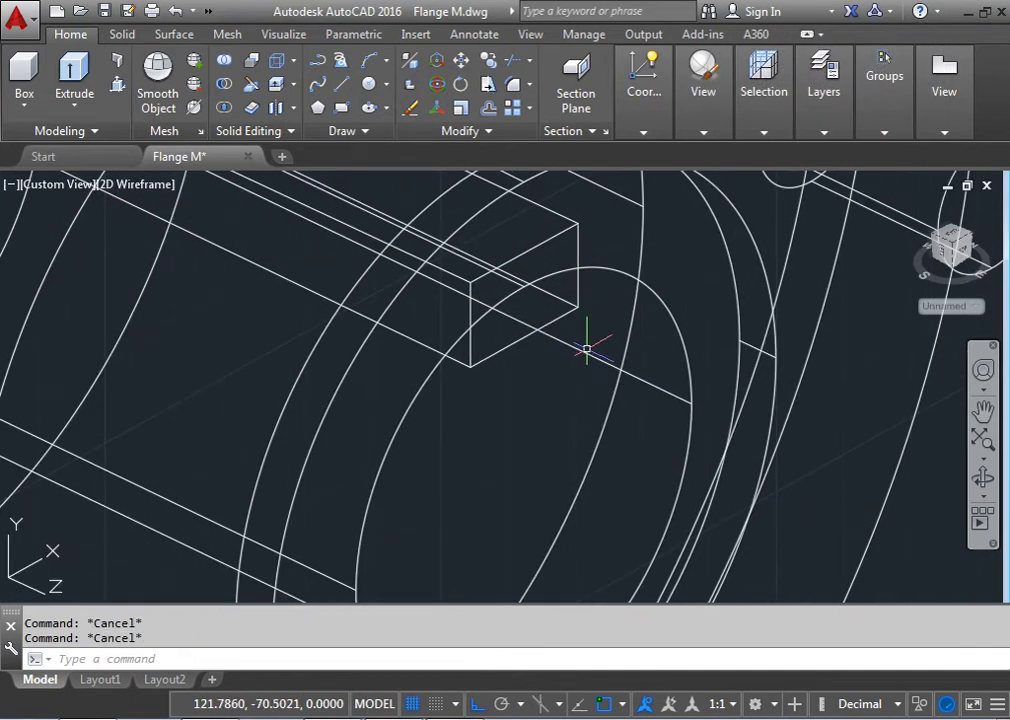
scroll(587, 348, down, 2)
click(136, 184)
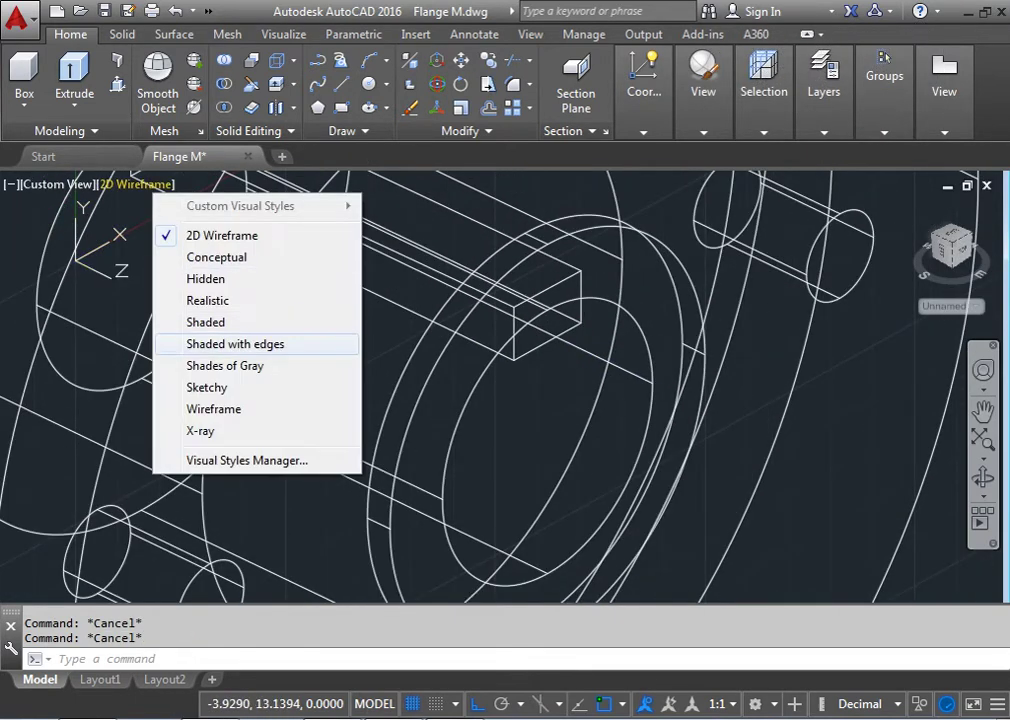
Step: Shade the model and subtract the key block from the flange to cut the keyway
click(206, 322)
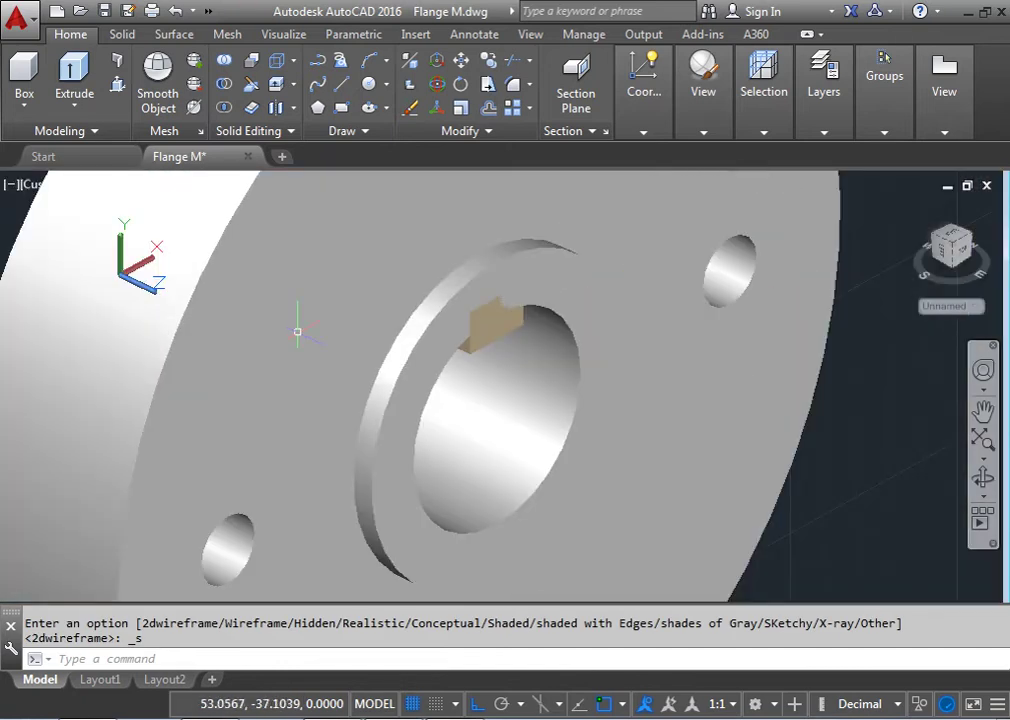
scroll(208, 192, down, 4)
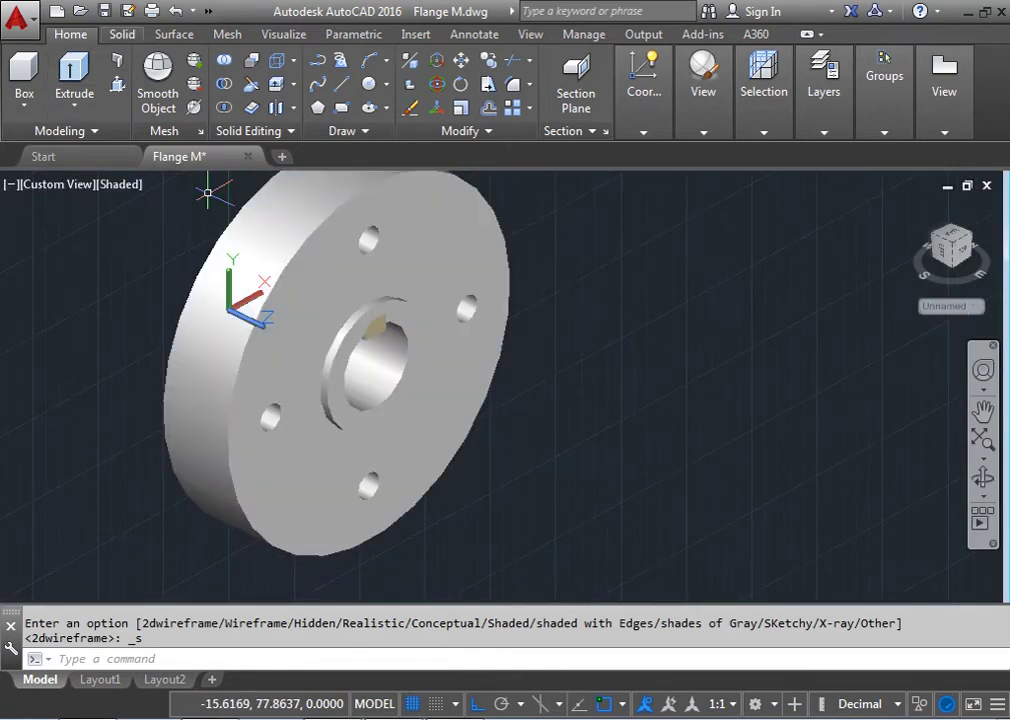
click(224, 83)
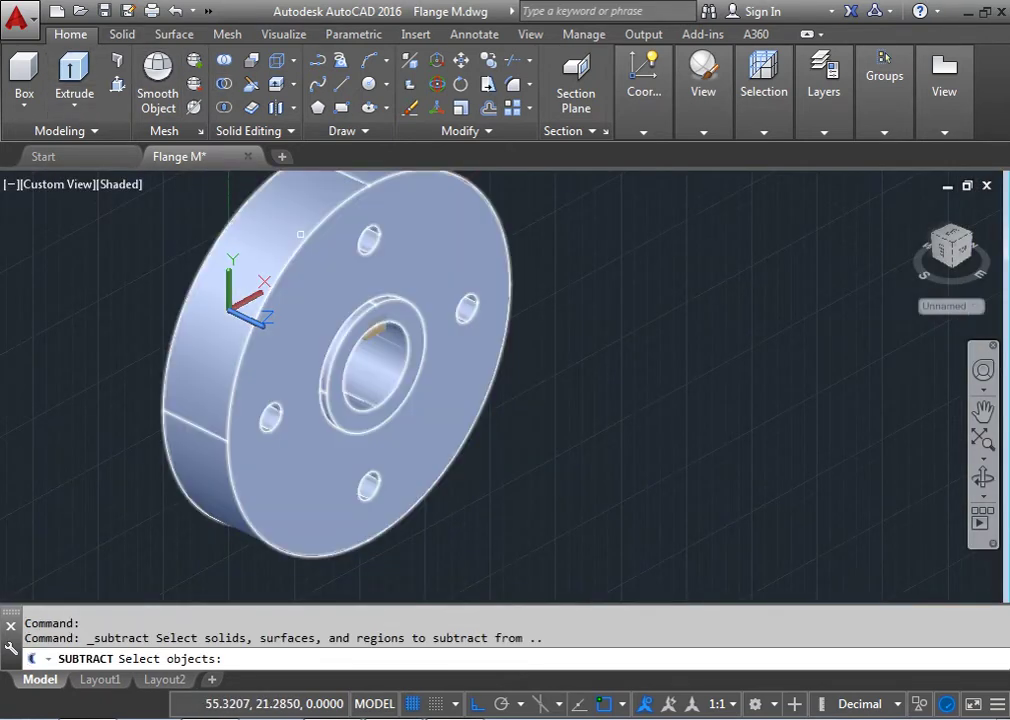
click(415, 325)
key(Return)
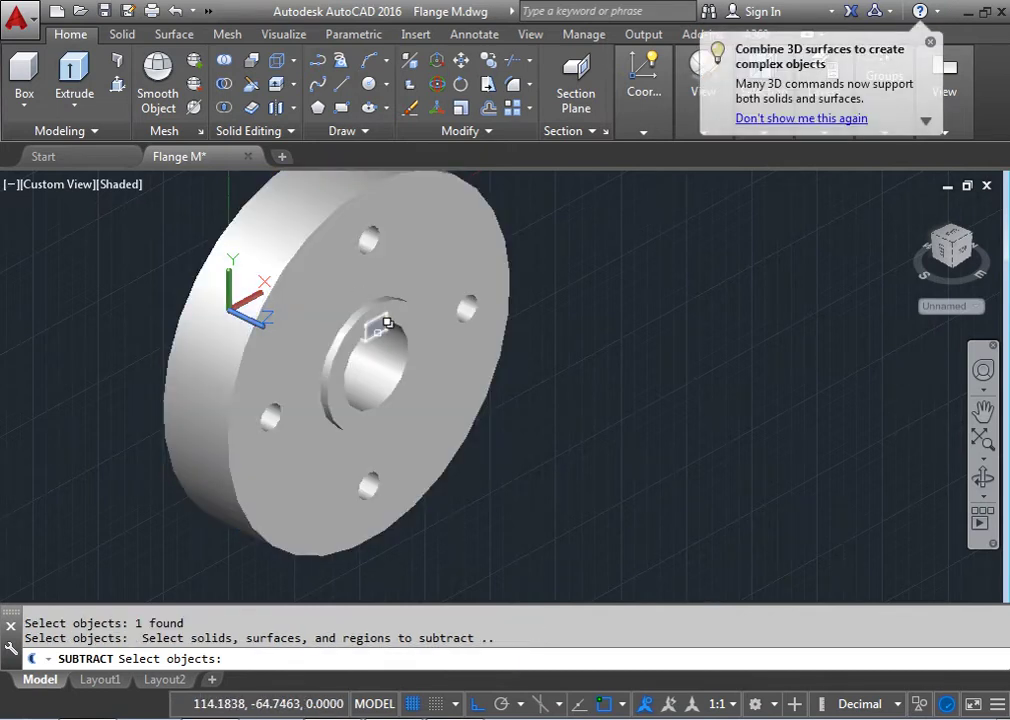
click(378, 340)
click(462, 406)
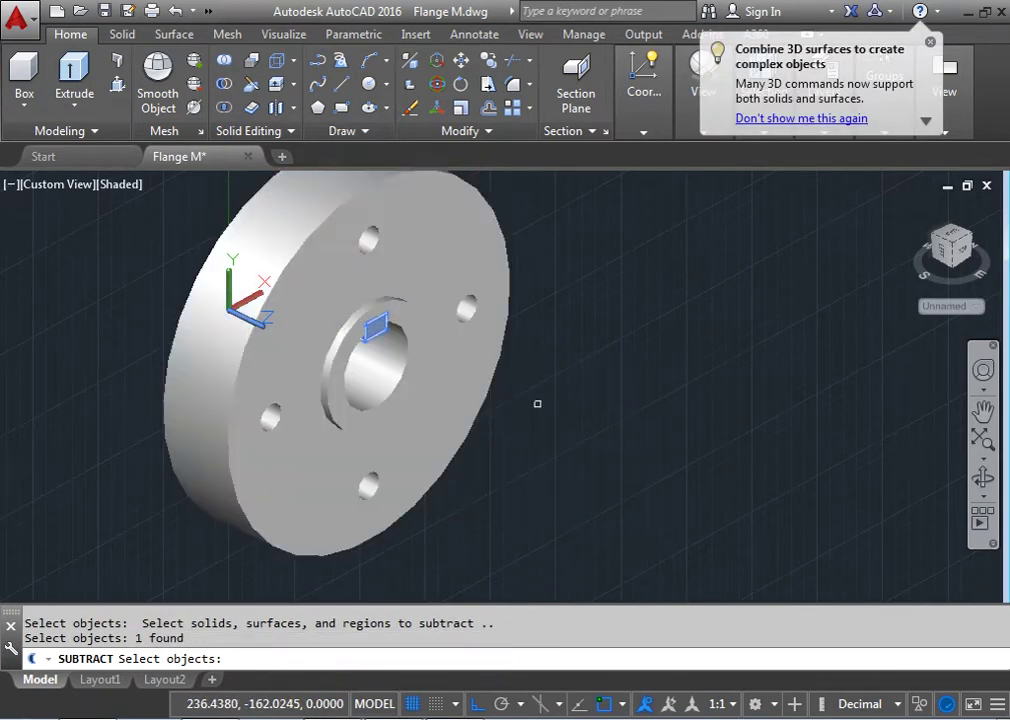
key(Return)
Step: Move the flange from its bore centre to the origin 0,0
key(Escape)
key(Escape)
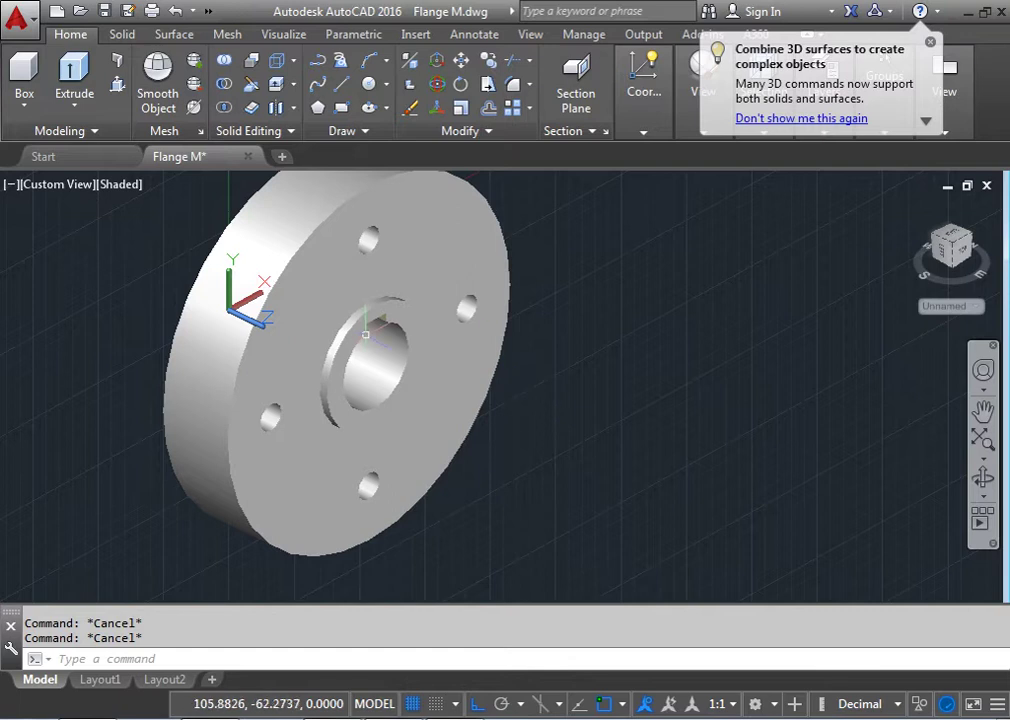
middle_drag(419, 336, 479, 341)
click(479, 341)
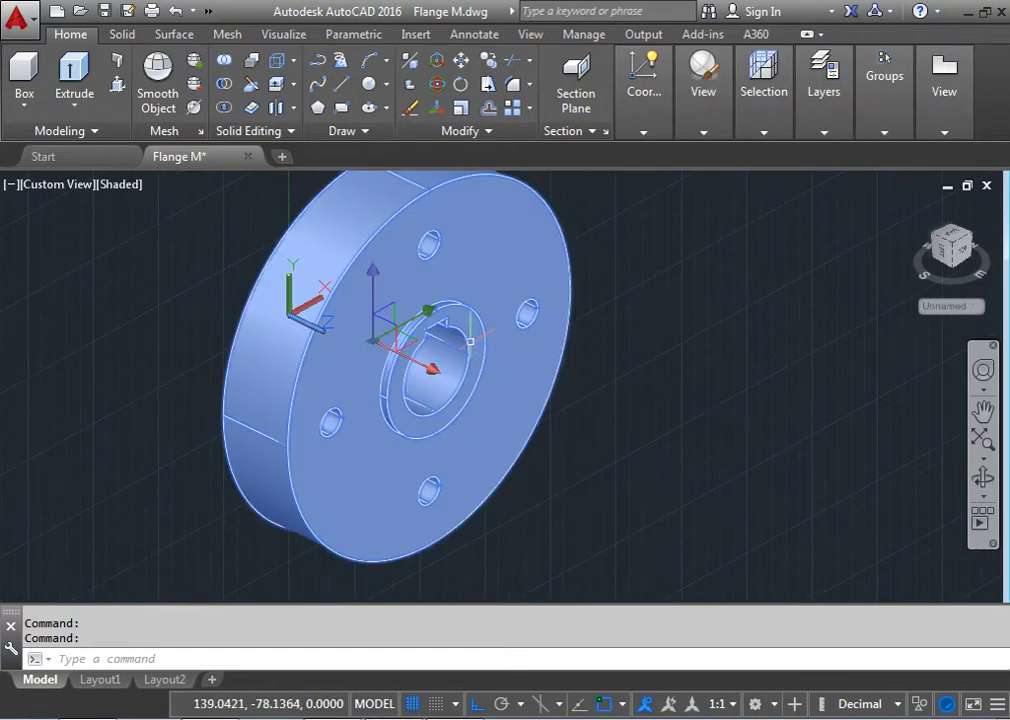
text(m)
key(Return)
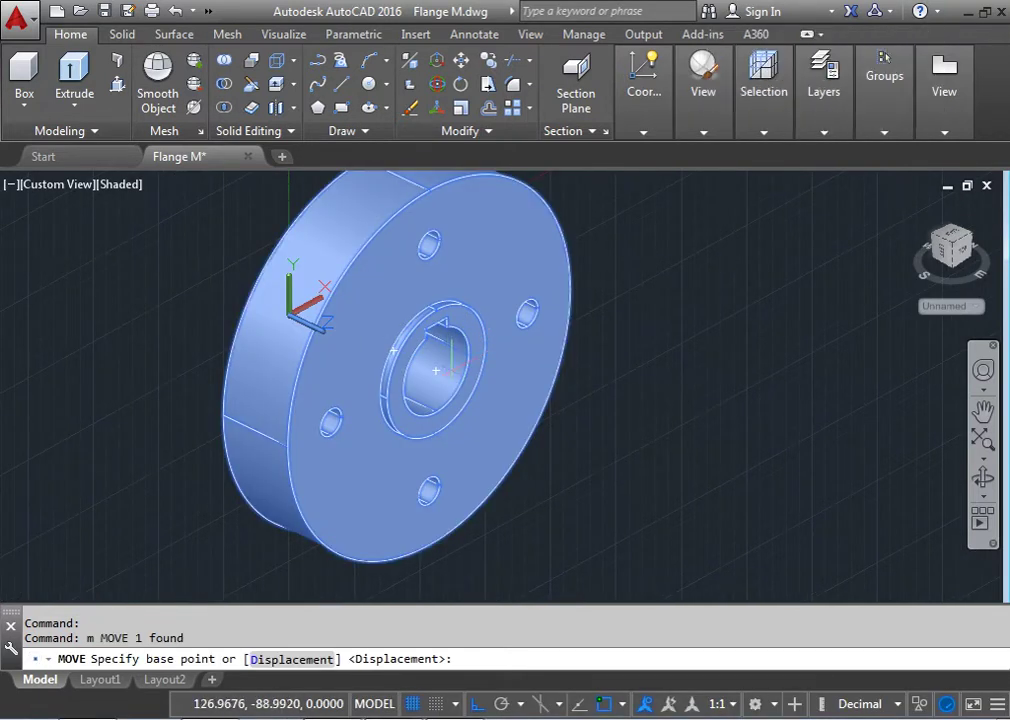
click(443, 375)
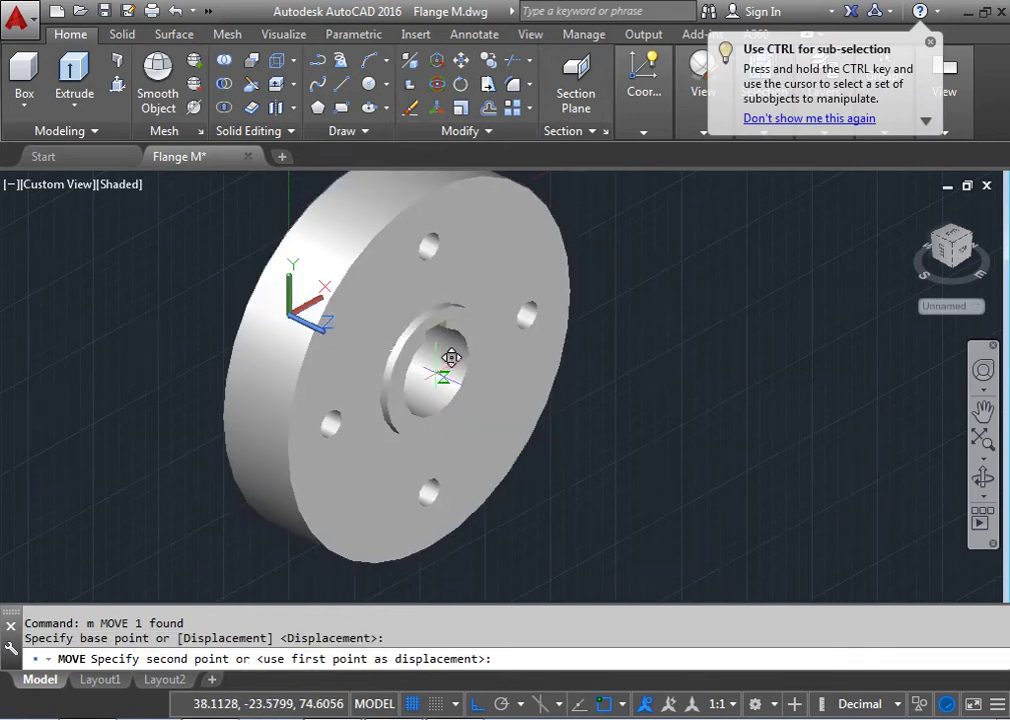
text(0,0)
key(Return)
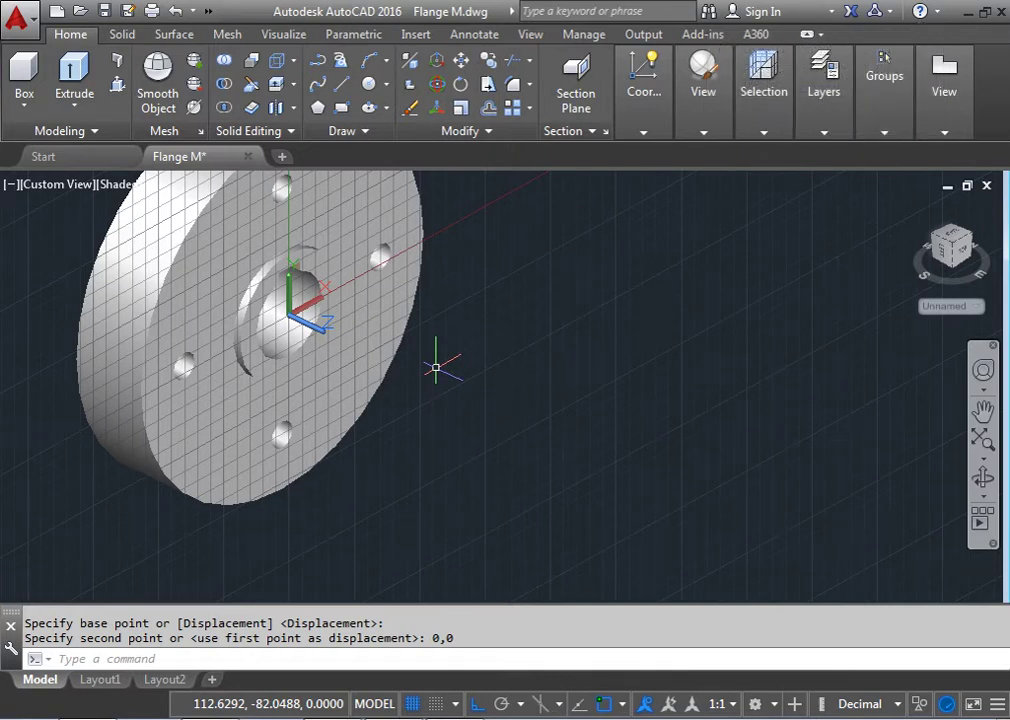
Step: Clear the selection and save Flange M
key(Escape)
key(ctrl+a)
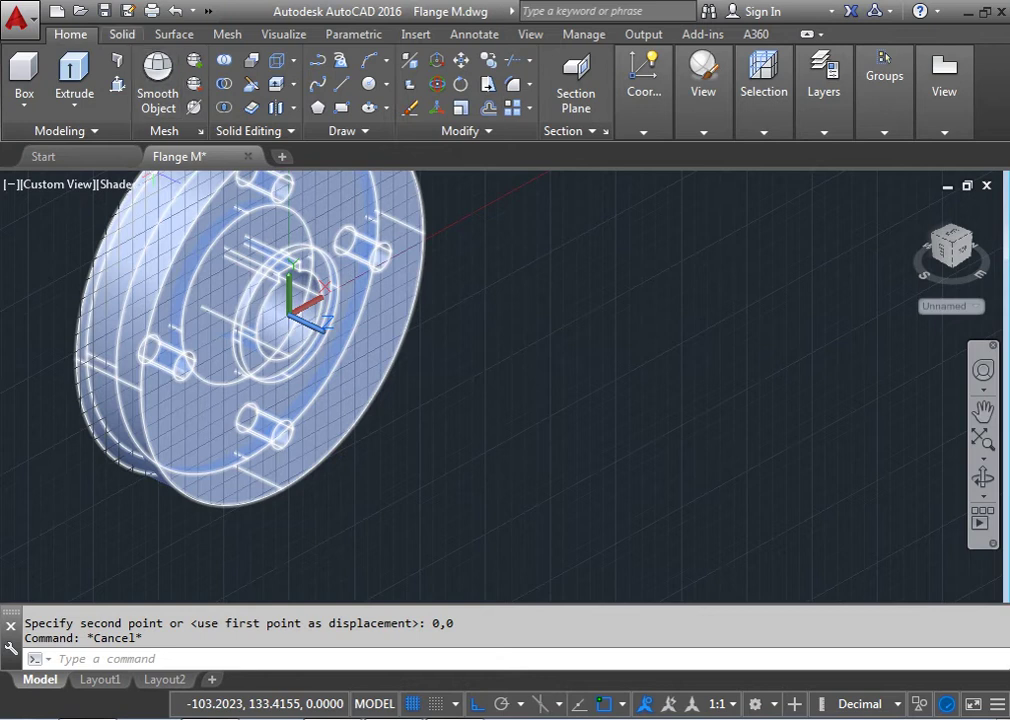
click(104, 11)
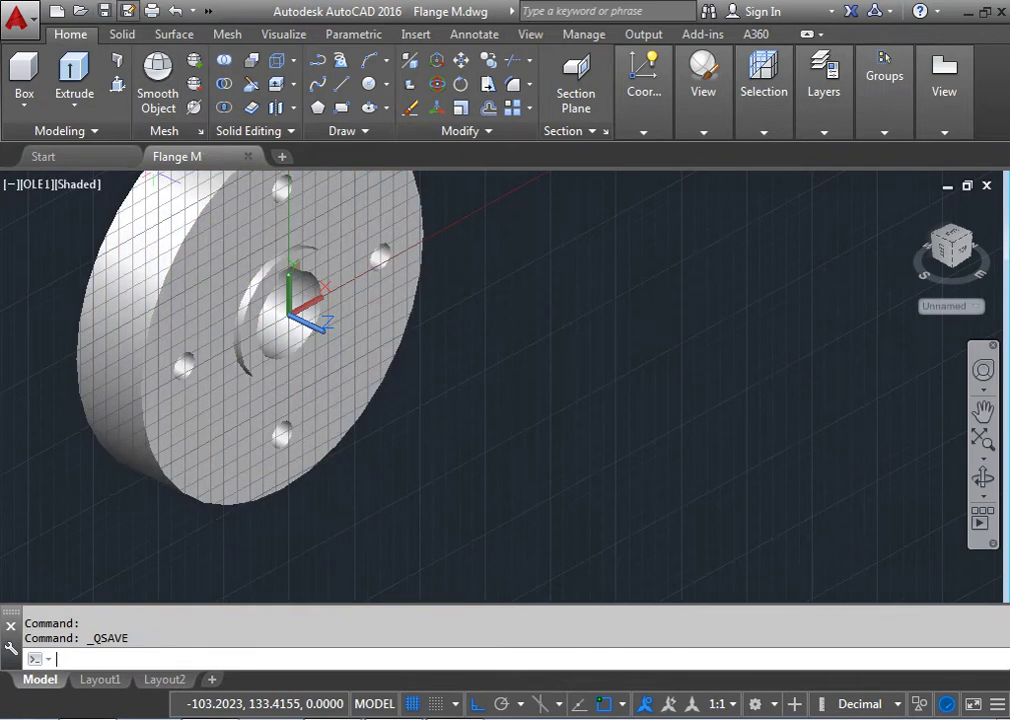
Step: Save the drawing as Flange F
click(128, 11)
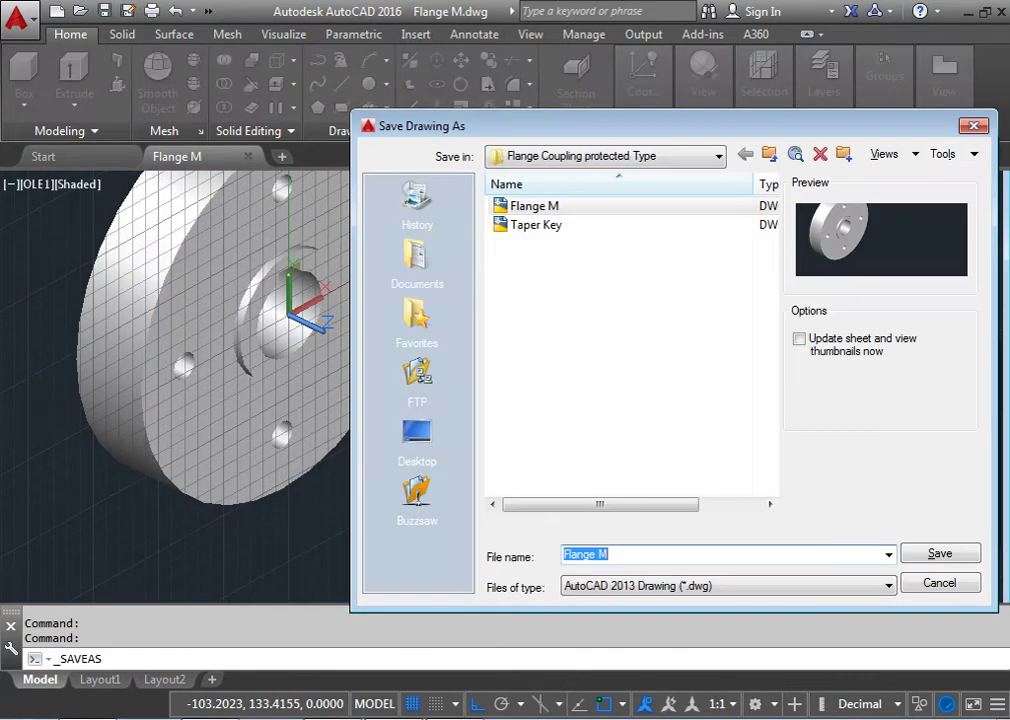
click(615, 554)
key(Return)
Step: Undo the save, move and subtraction steps so the key is loose again
key(Escape)
key(Escape)
key(ctrl+z)
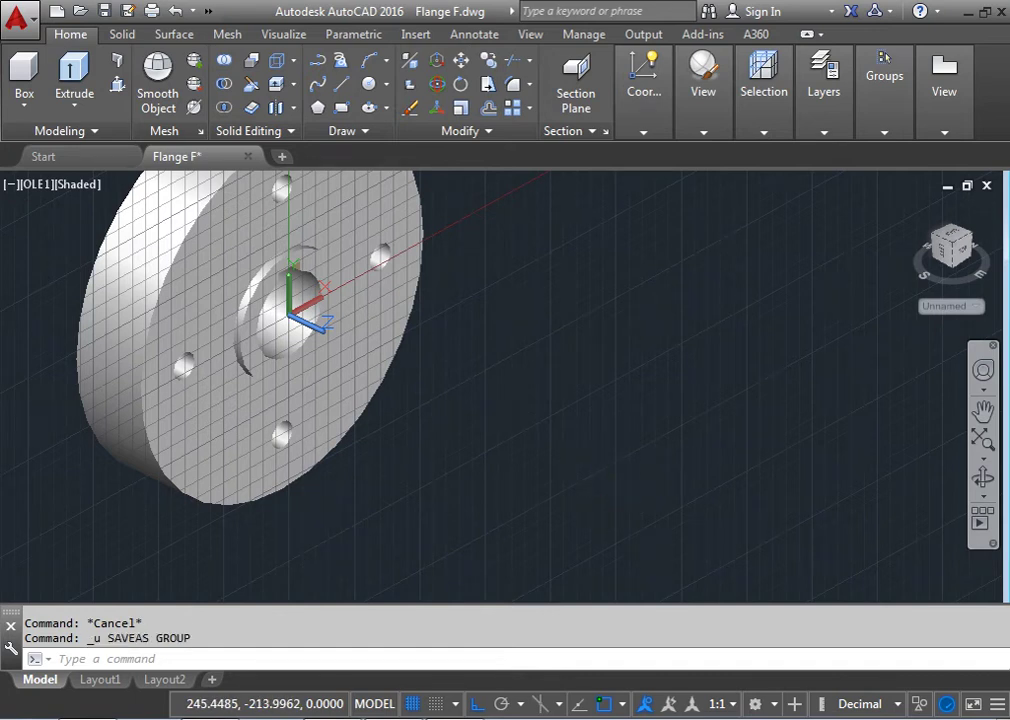
key(ctrl+z)
key(ctrl+z)
key(ctrl+z)
key(ctrl+z)
key(ctrl+z)
key(ctrl+z)
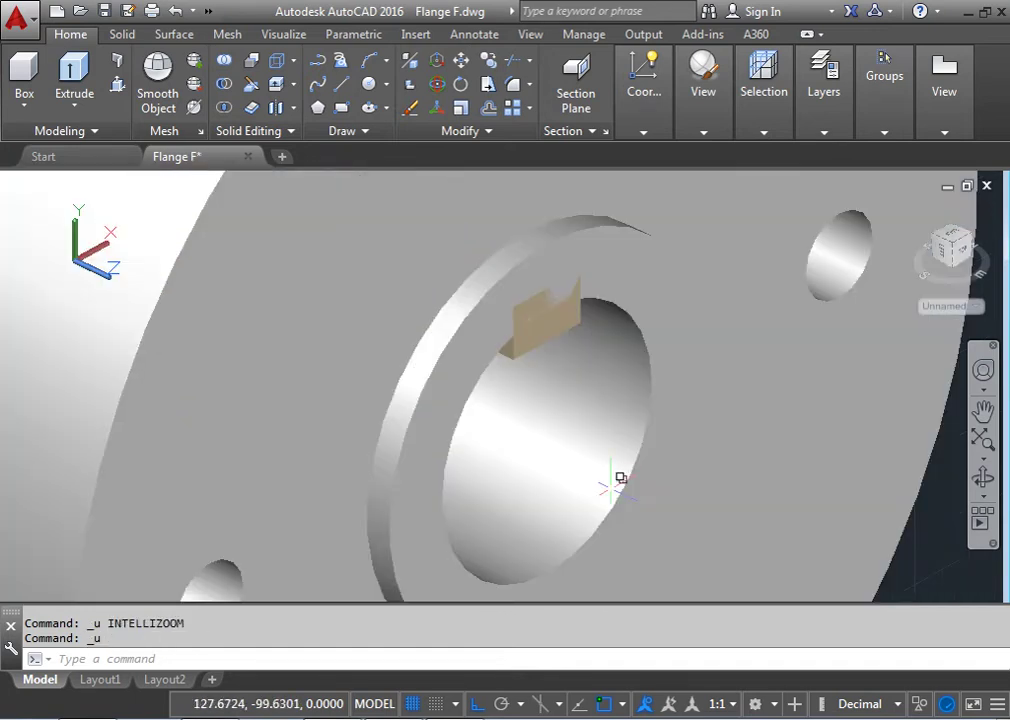
key(ctrl+z)
key(ctrl+z)
Step: Undo back to the separate-key state and switch the viewport to Shaded
key(ctrl+z)
key(ctrl+z)
key(ctrl+z)
key(ctrl+z)
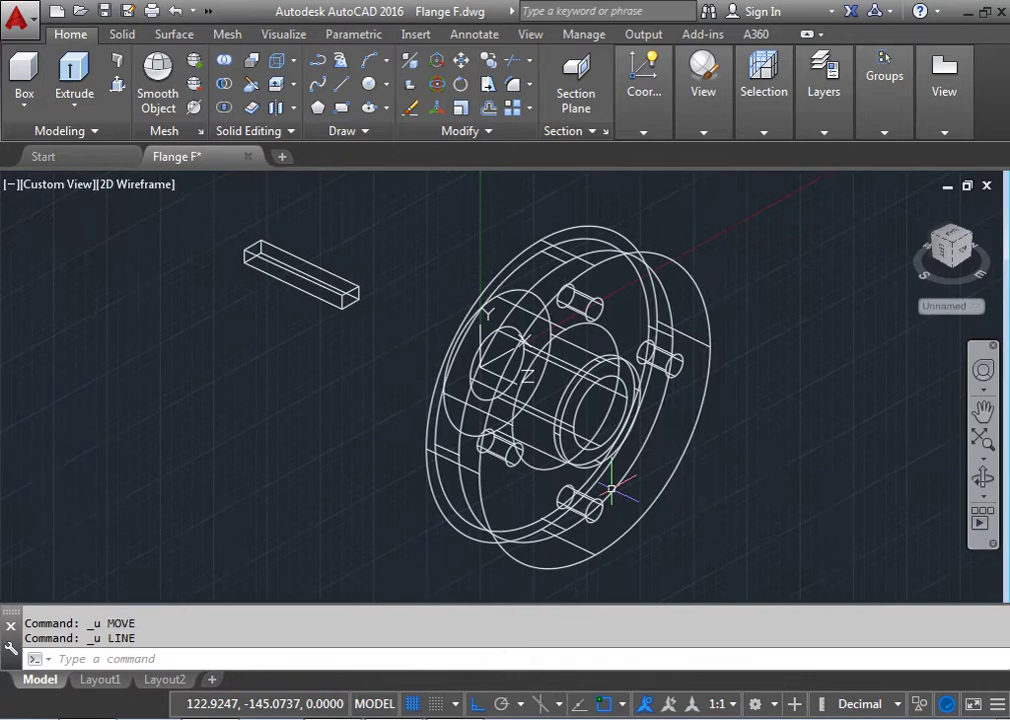
key(ctrl+z)
key(ctrl+z)
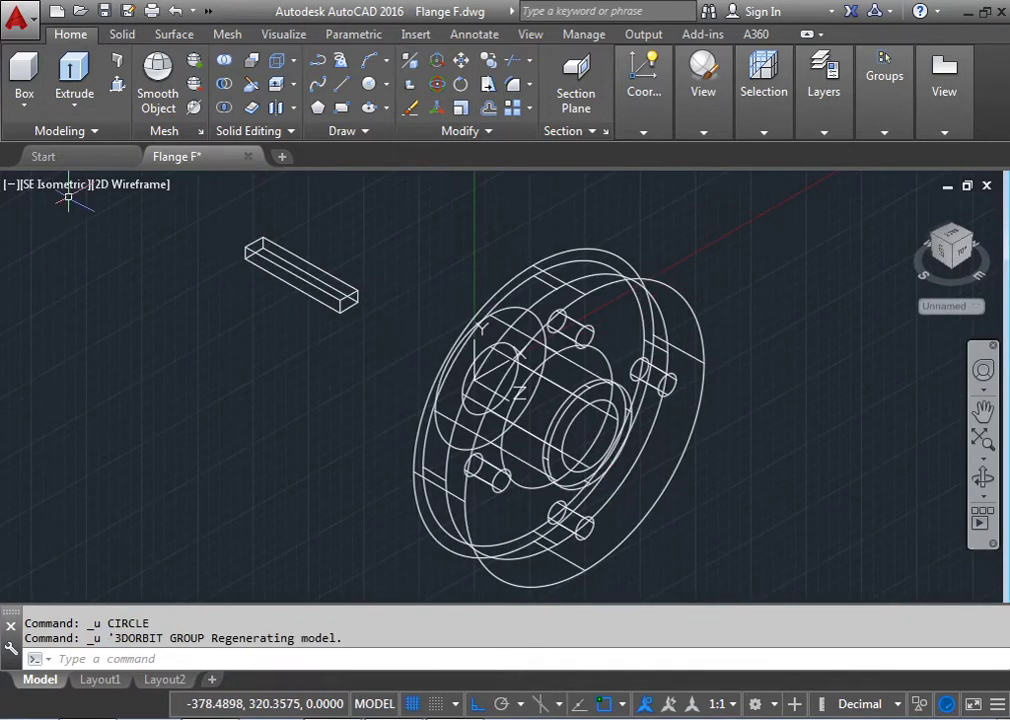
key(Escape)
click(132, 184)
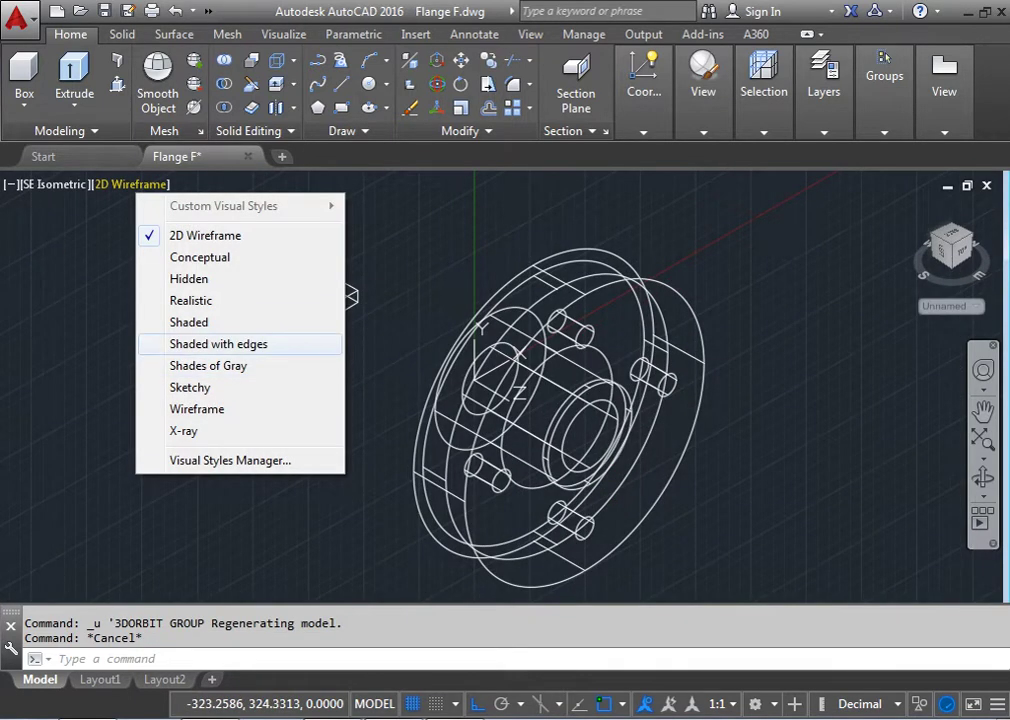
click(200, 322)
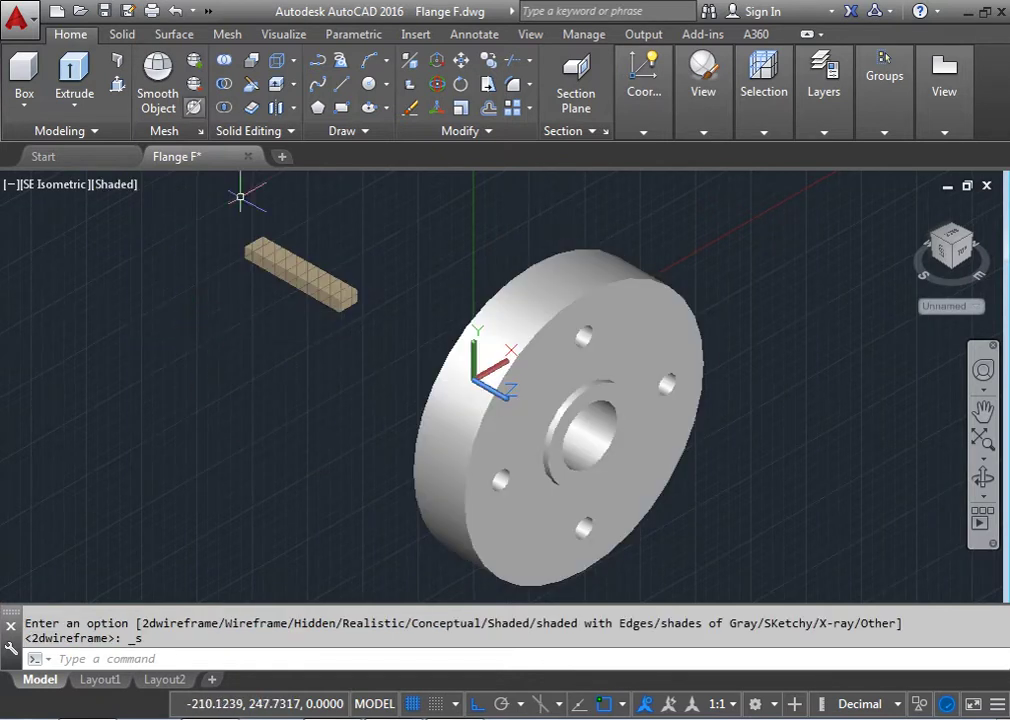
Step: Press-pull the ring face around the bore inward by -10
click(117, 83)
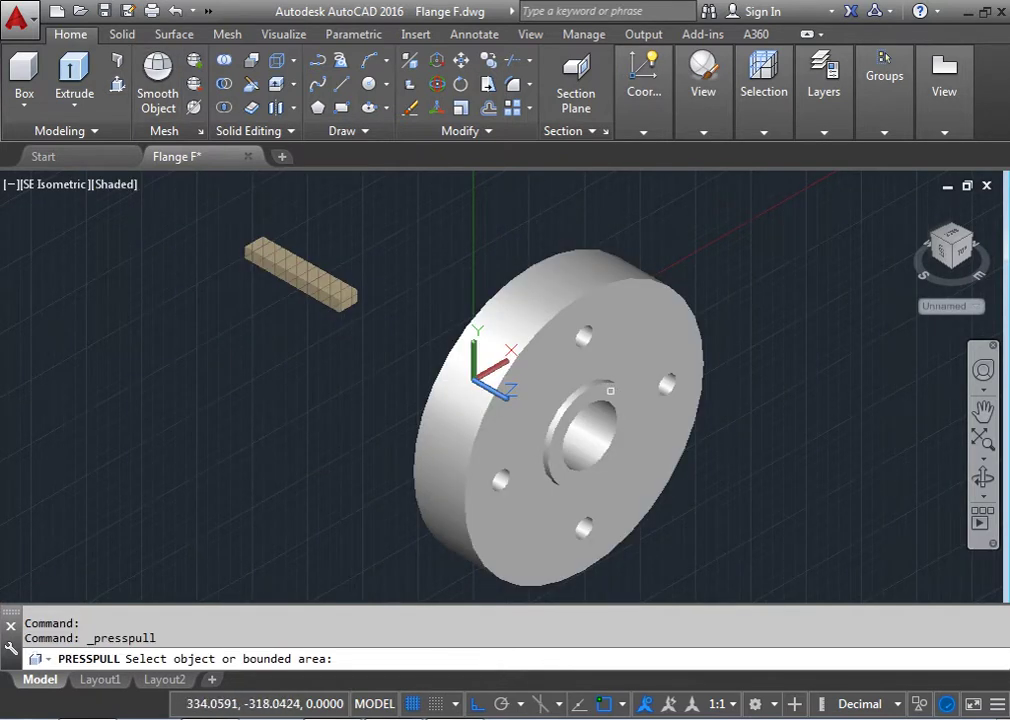
click(607, 397)
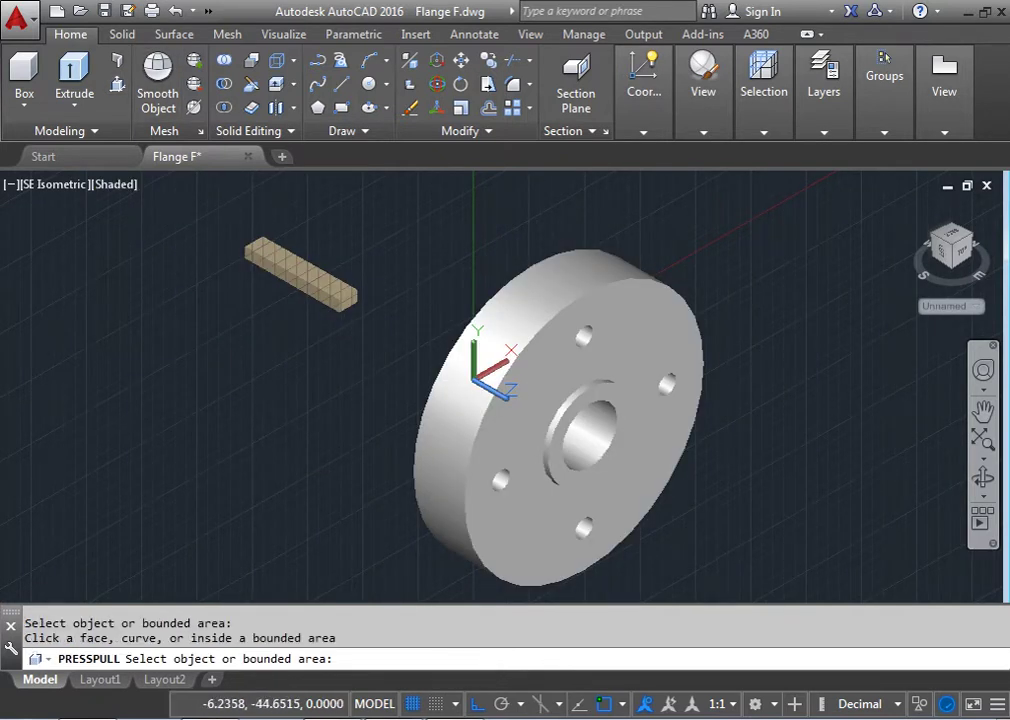
click(117, 83)
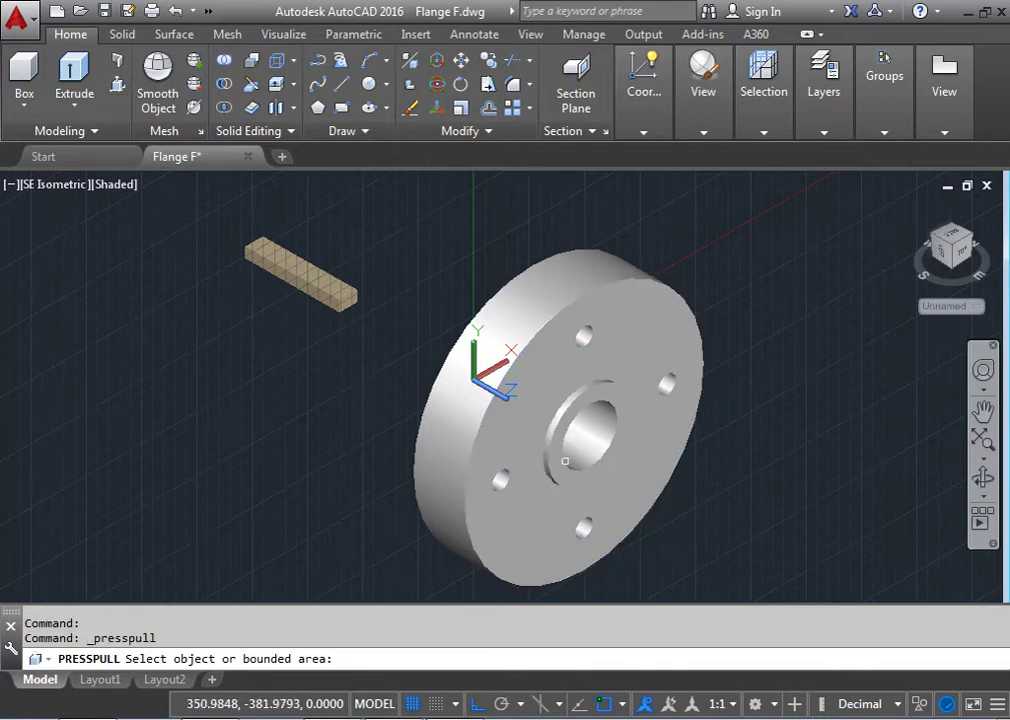
scroll(558, 464, up, 5)
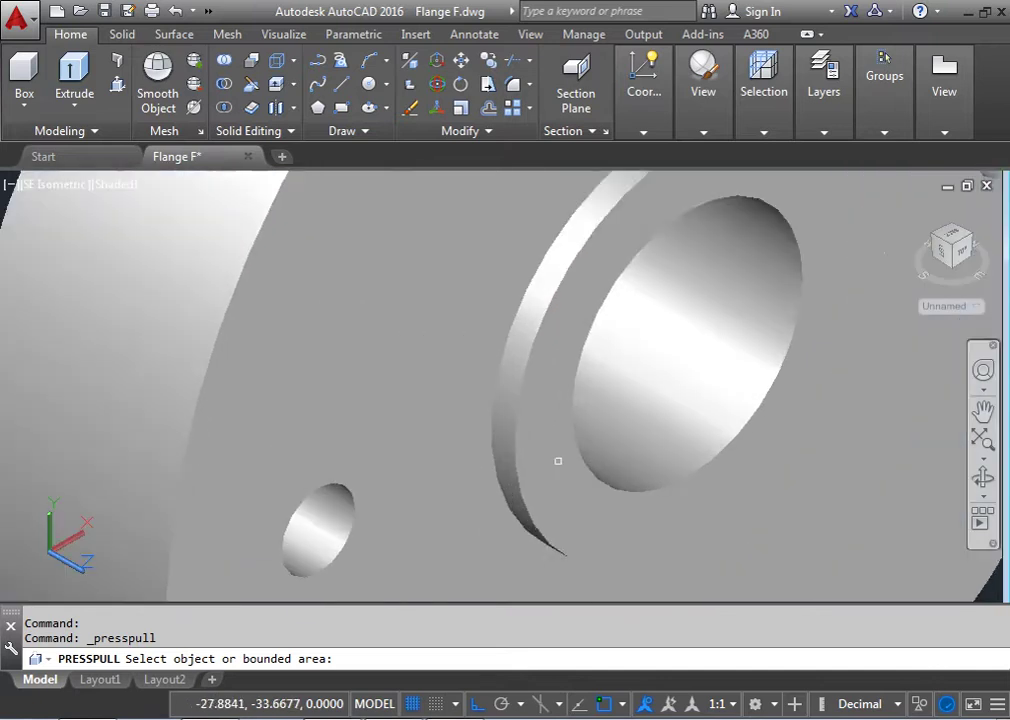
click(550, 406)
scroll(550, 406, down, 2)
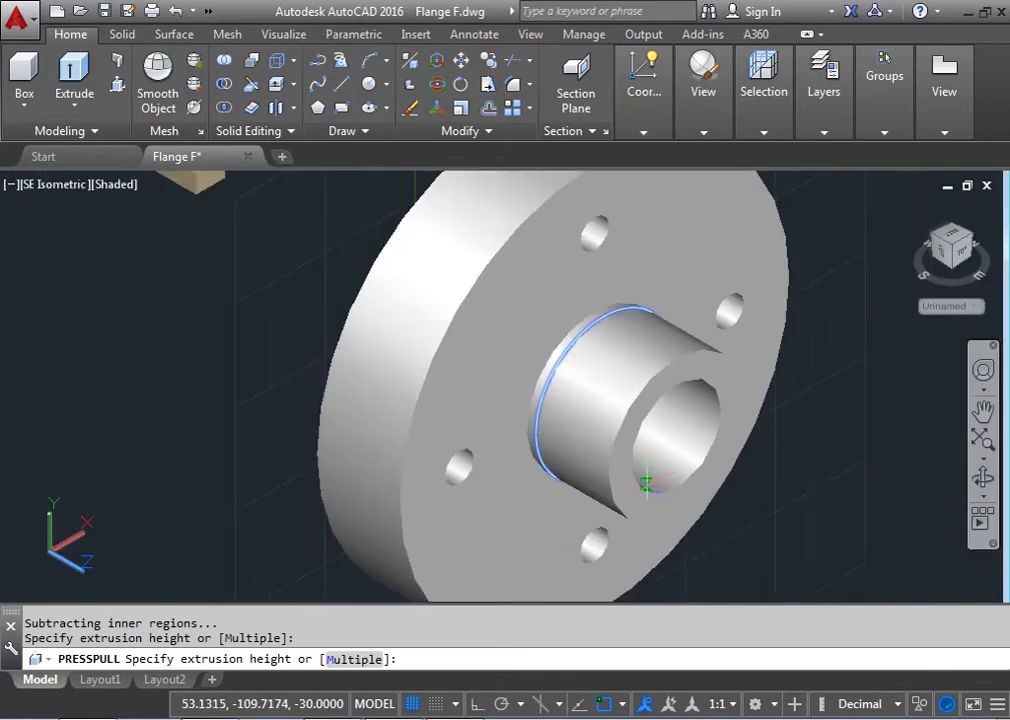
text(-10)
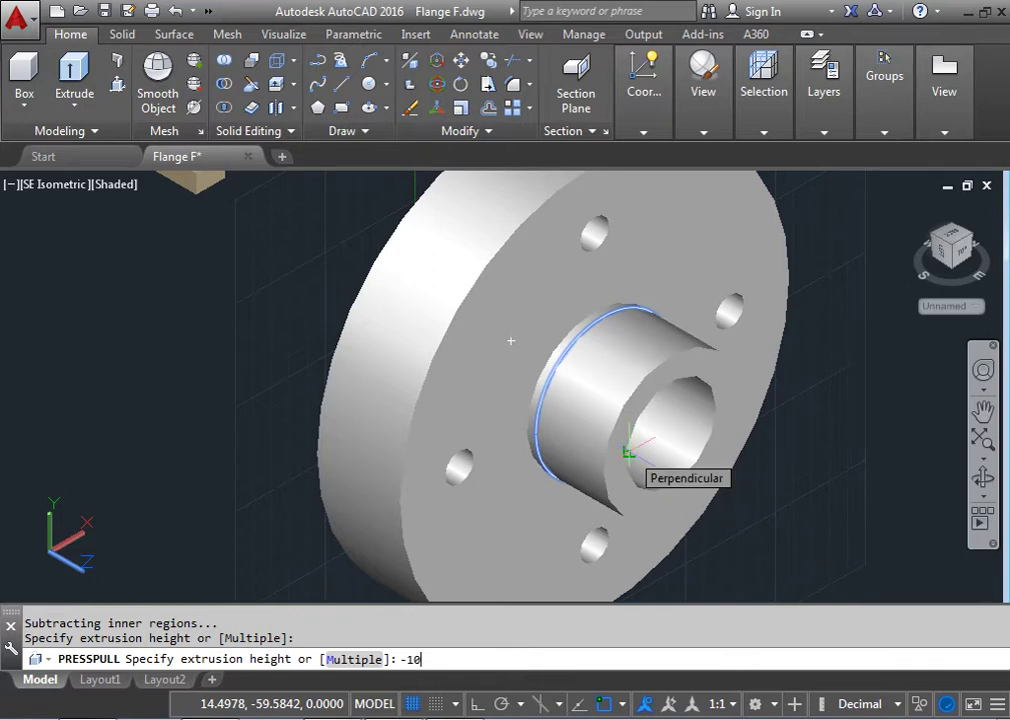
key(Return)
key(Escape)
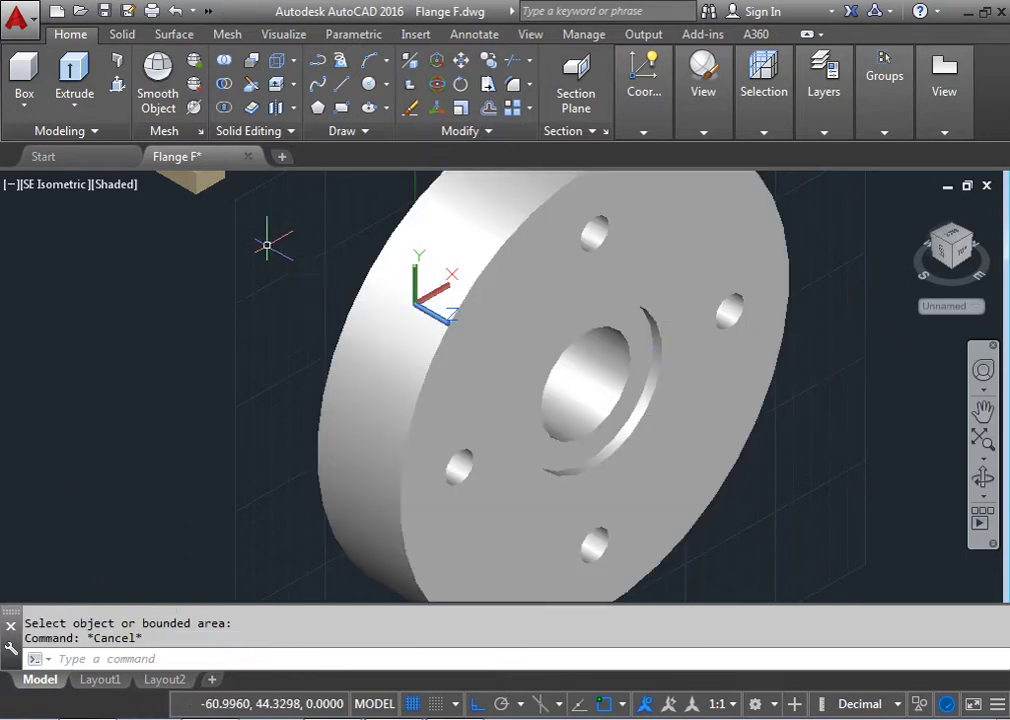
click(116, 184)
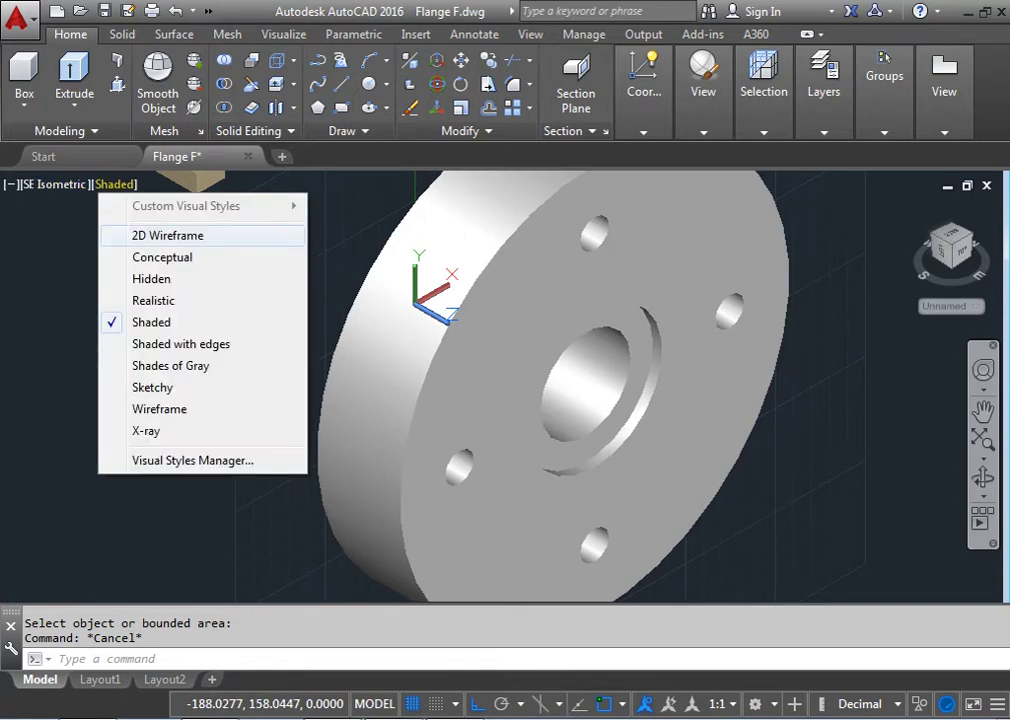
Step: Switch to 2D Wireframe and draw a 10-unit vertical line from the bore centre
click(160, 235)
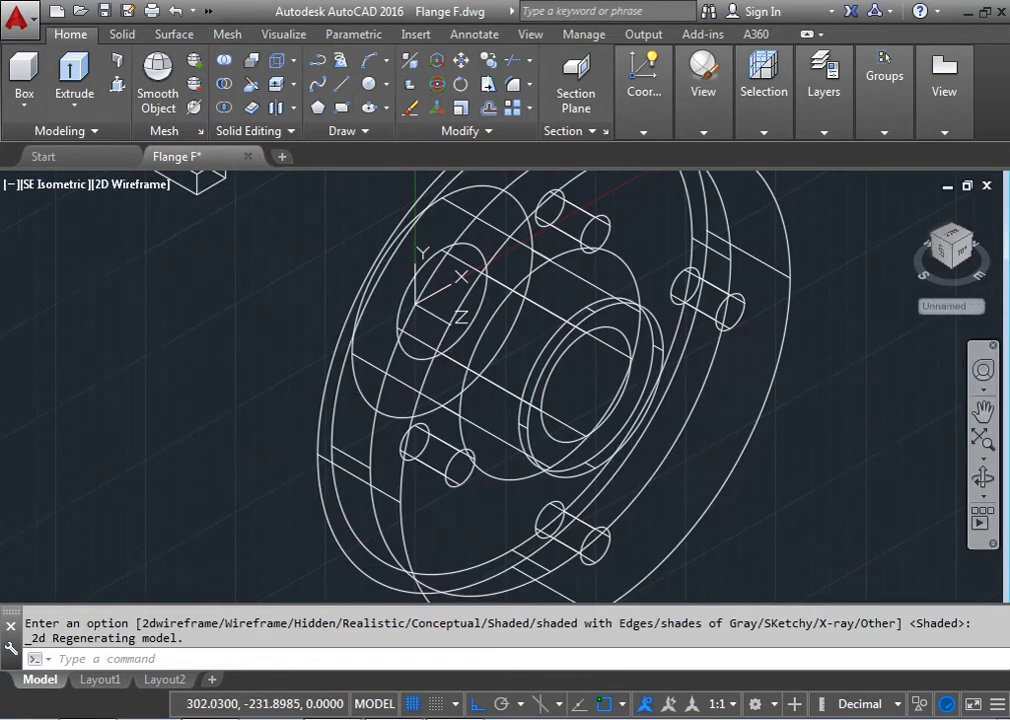
text(l)
key(Return)
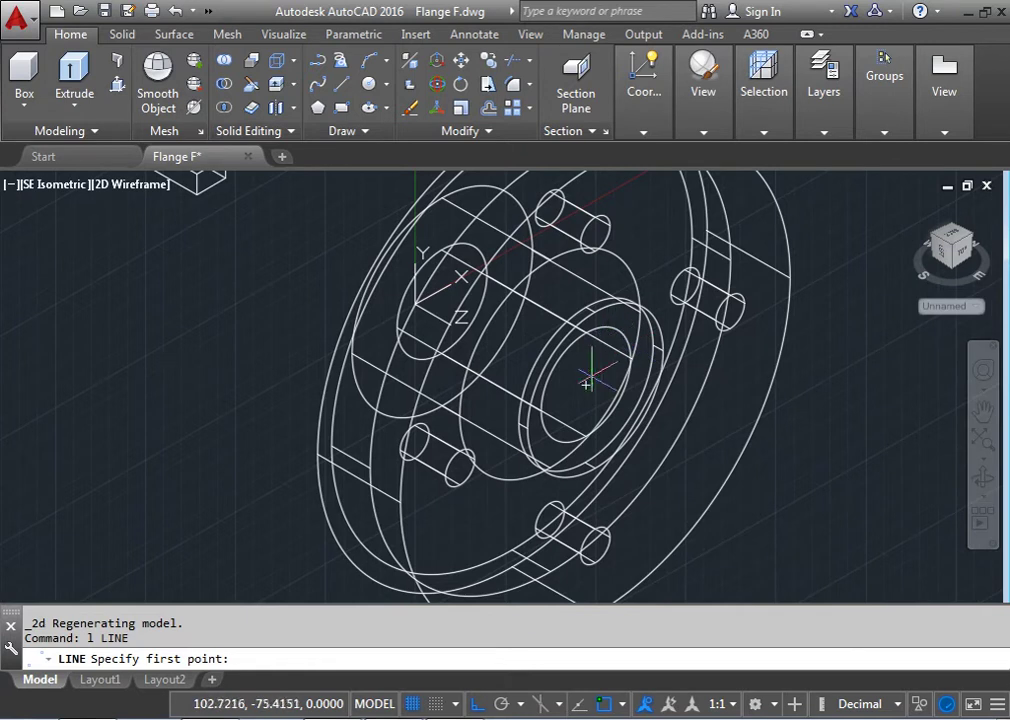
click(587, 384)
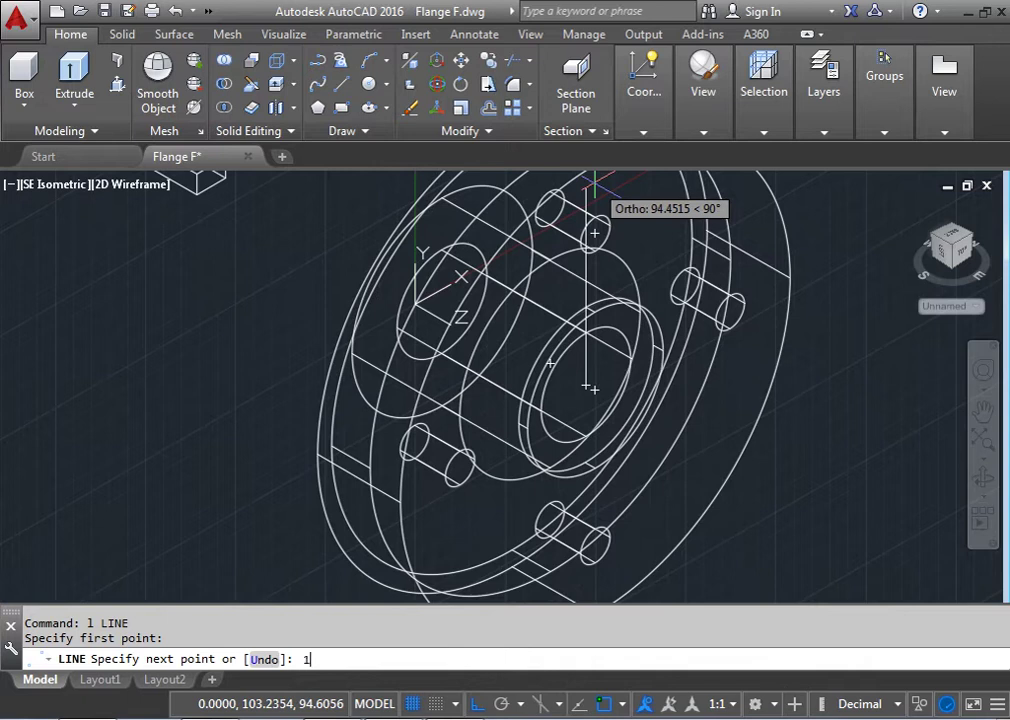
text(0)
key(Return)
key(Escape)
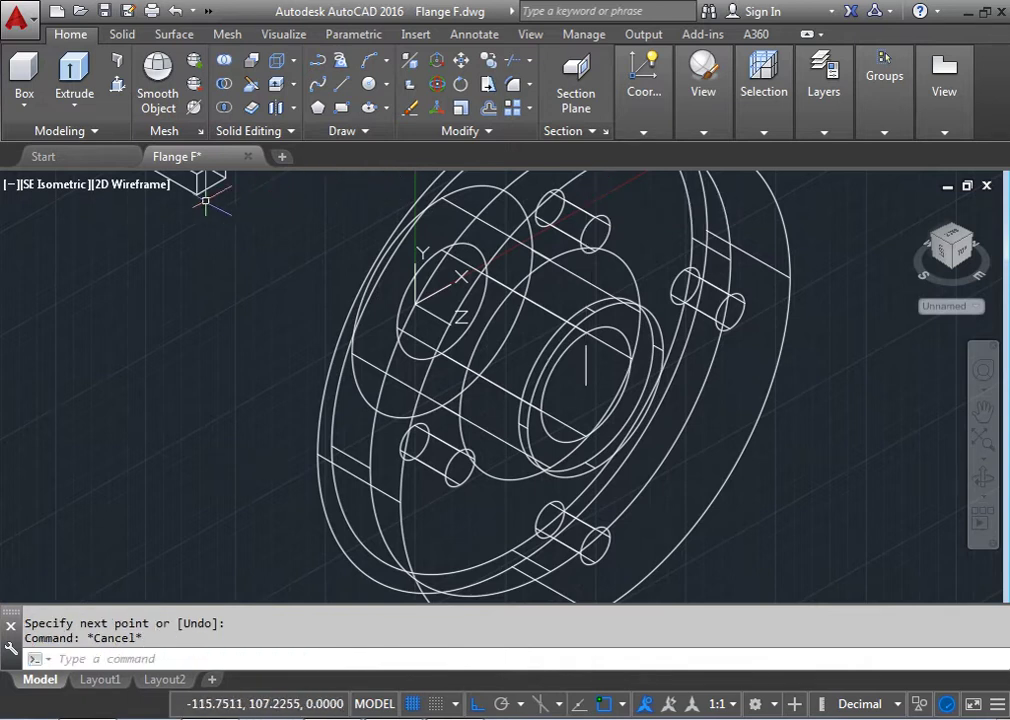
Step: Move the loose key block to the top of the bore
click(205, 186)
text(m)
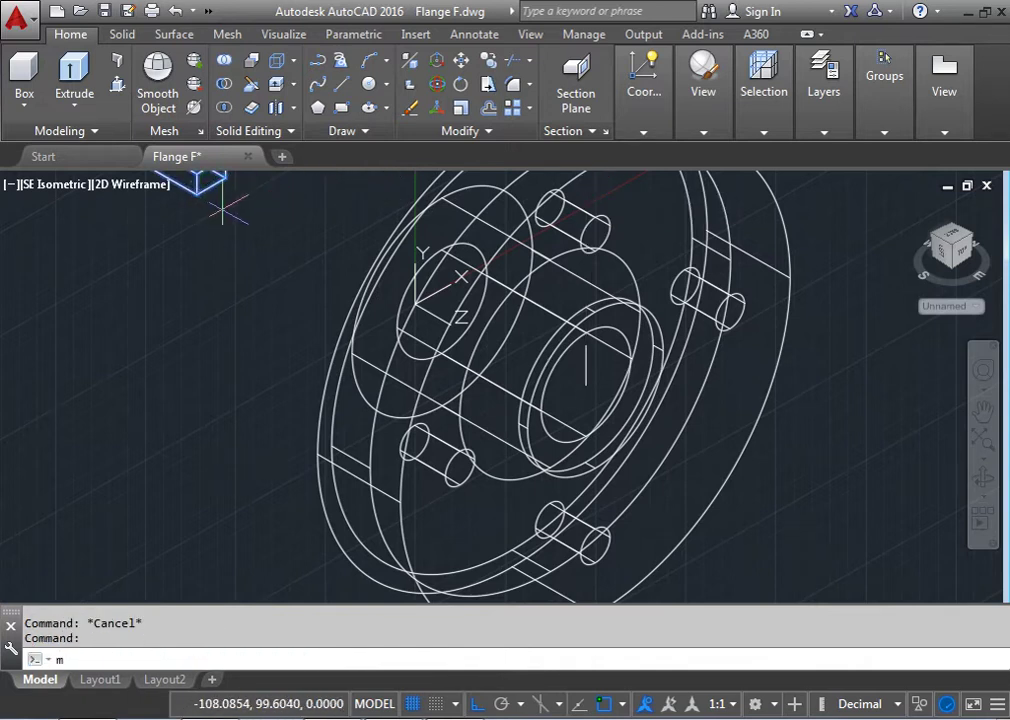
key(Return)
click(210, 186)
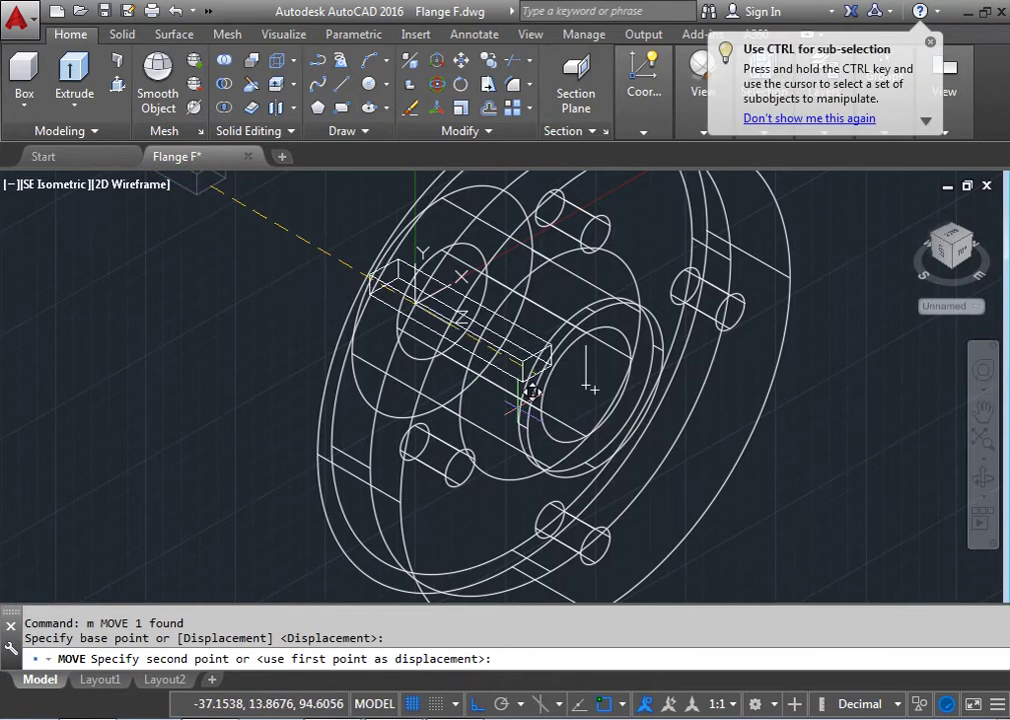
click(586, 343)
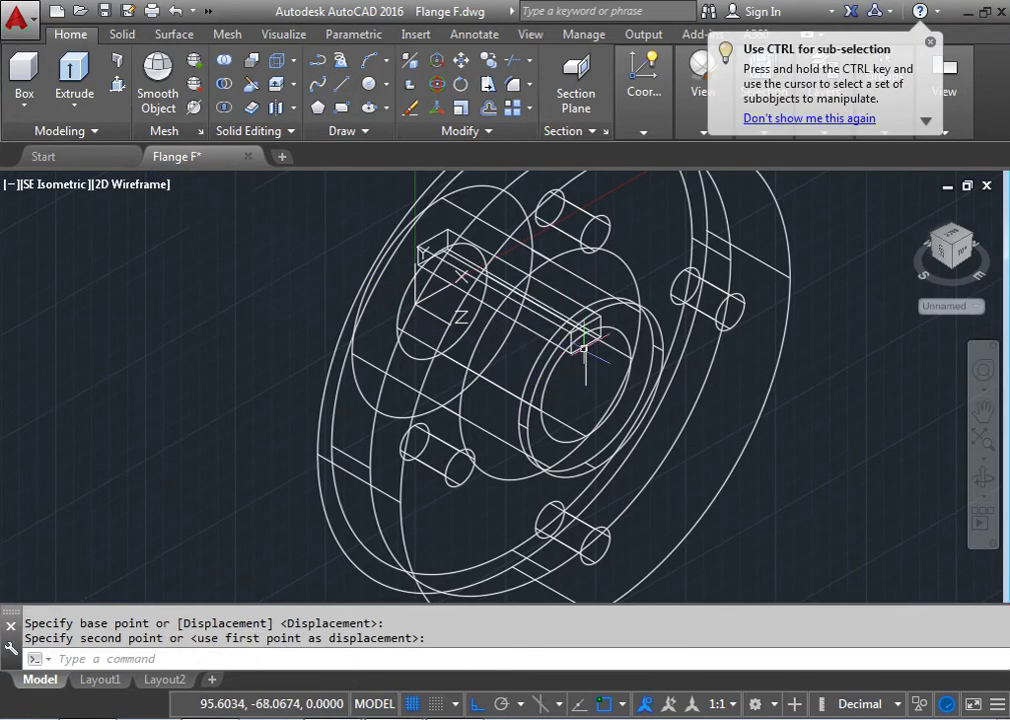
key(Escape)
key(Escape)
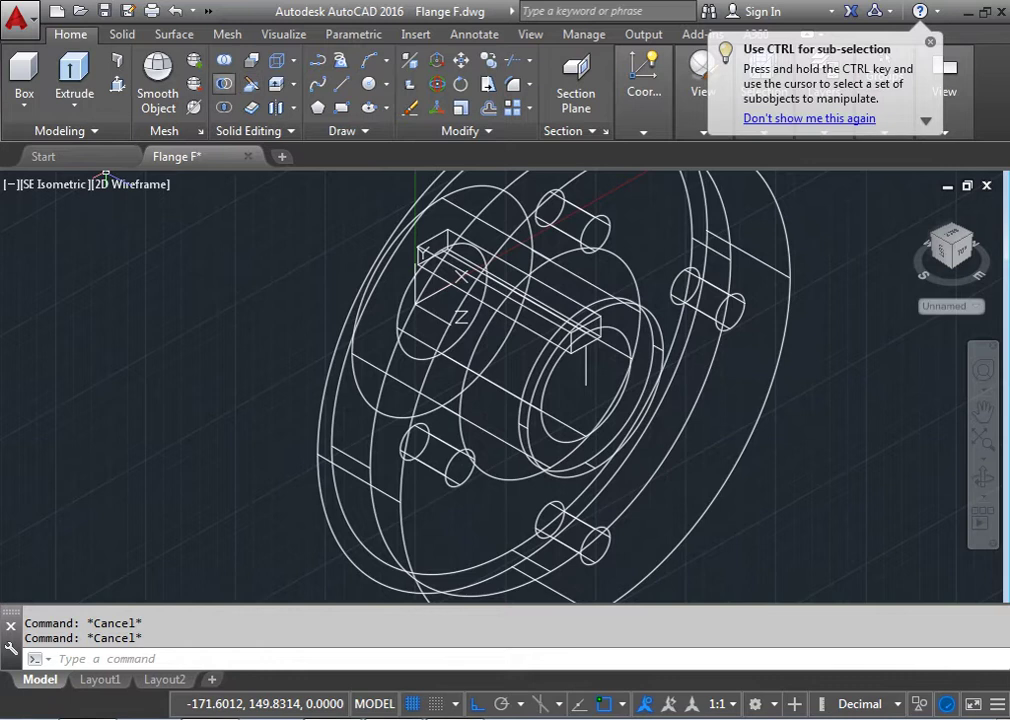
Step: Subtract the key box from the flange to cut the keyway
click(224, 84)
click(406, 345)
key(Return)
click(581, 352)
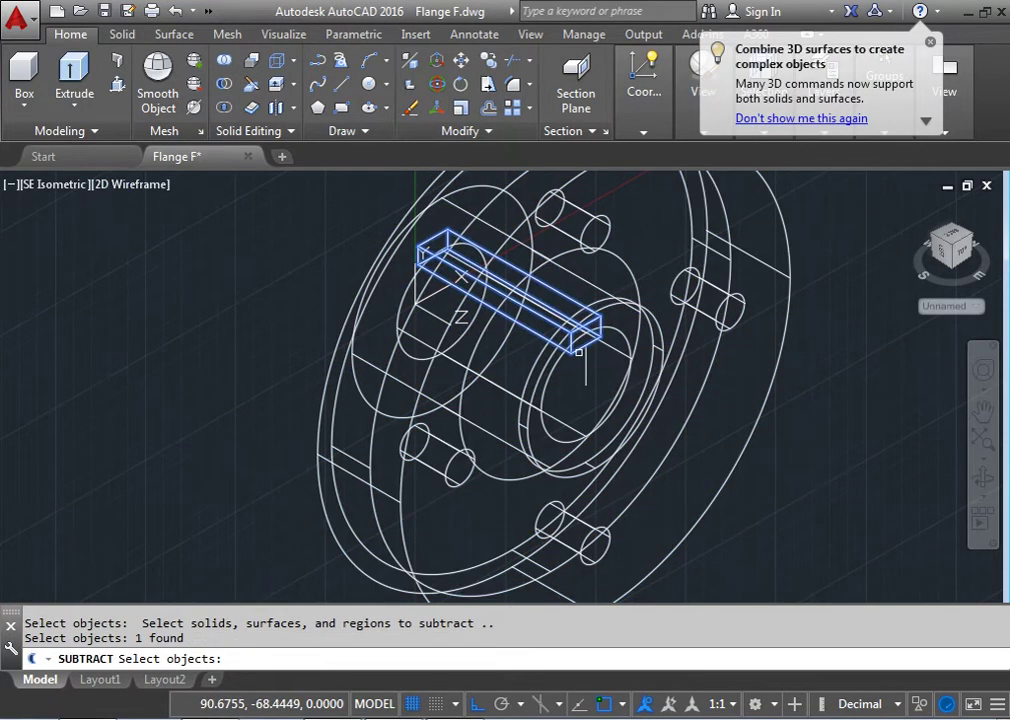
key(Return)
key(Escape)
Step: Delete the small leftover object at the keyway and display the model Shaded
click(585, 357)
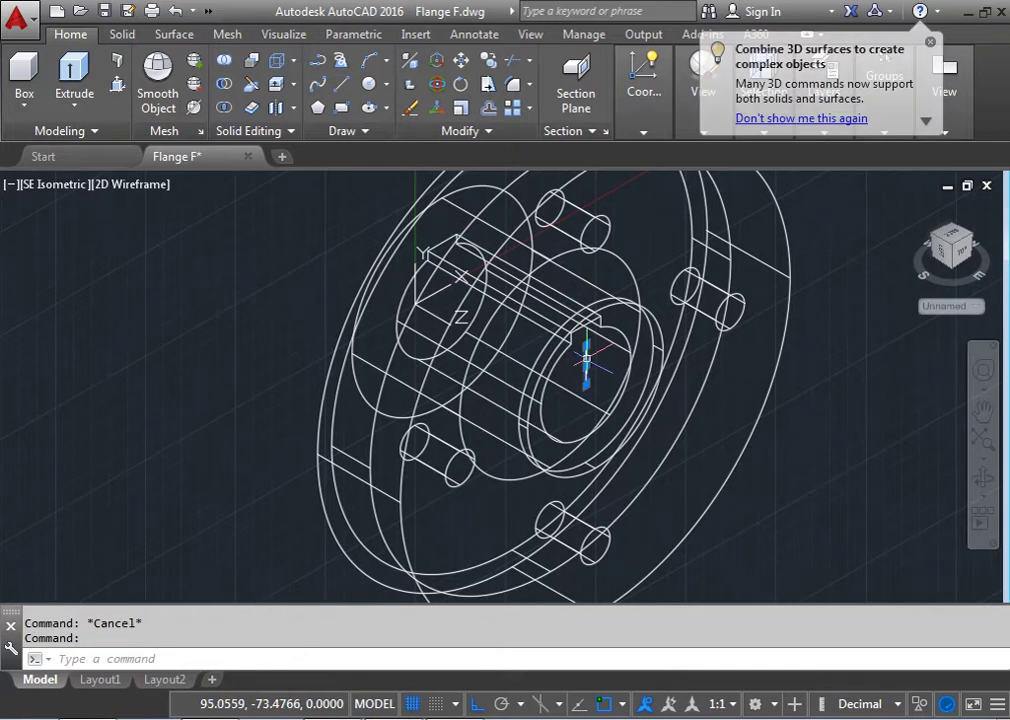
key(Delete)
click(130, 184)
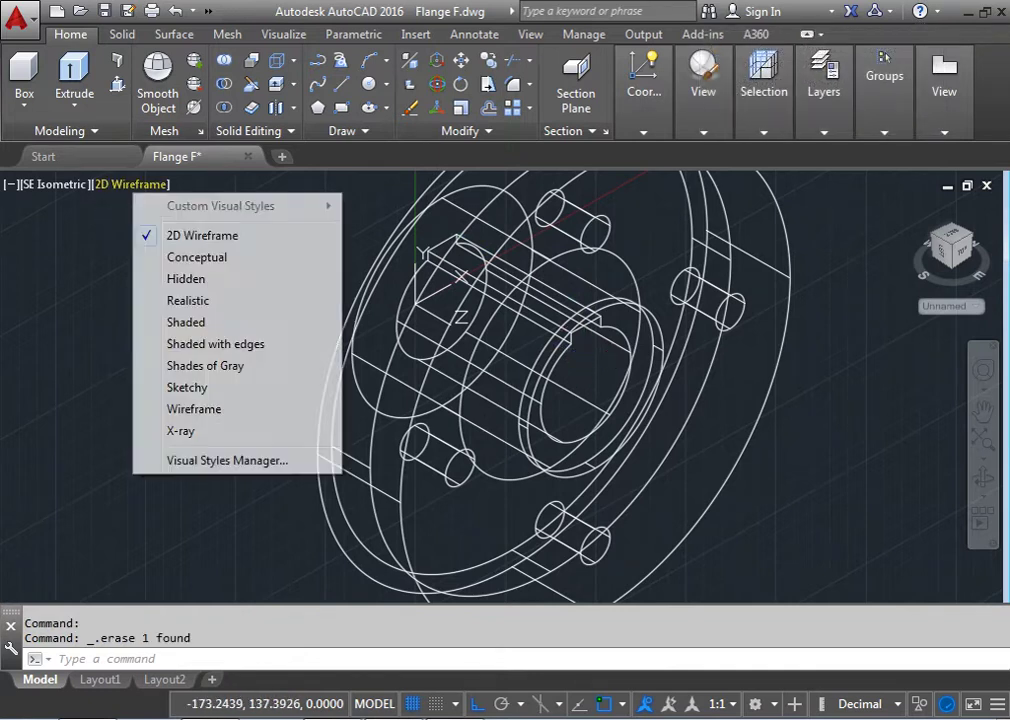
click(185, 322)
key(Escape)
key(Escape)
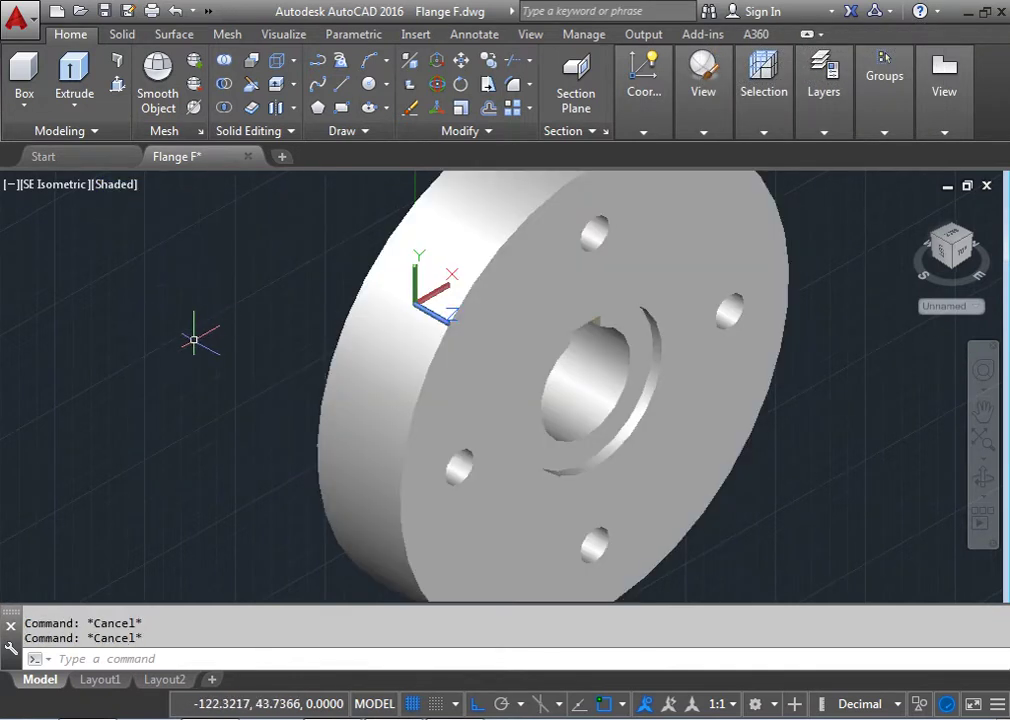
scroll(194, 338, down, 2)
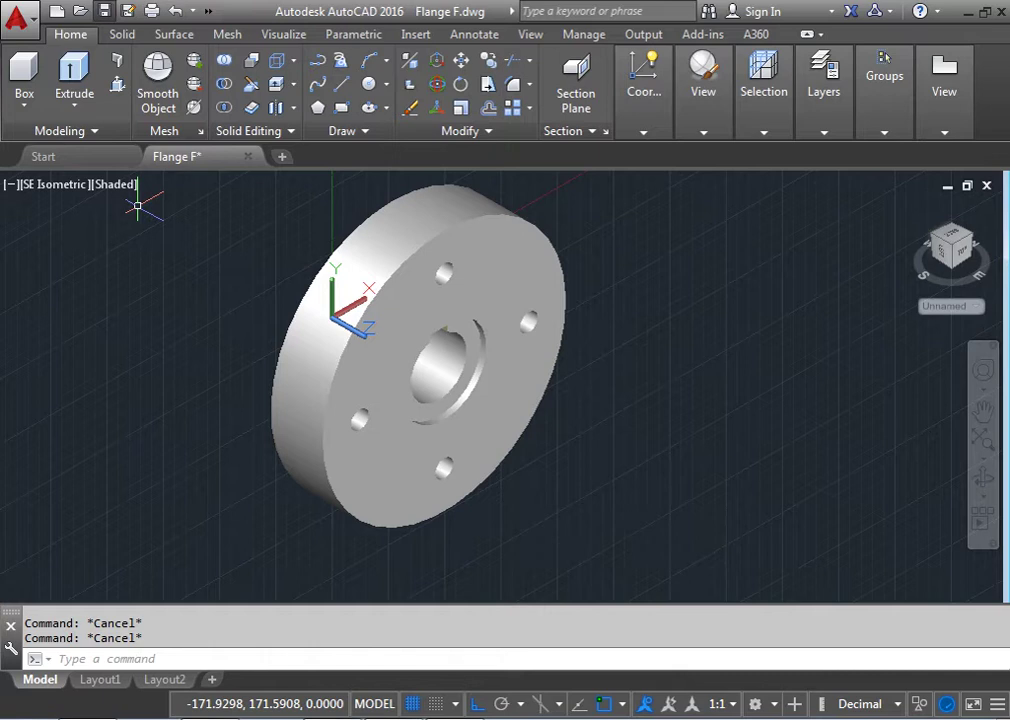
Step: Save Flange F.dwg and show the Visualize ribbon tab
key(ctrl+s)
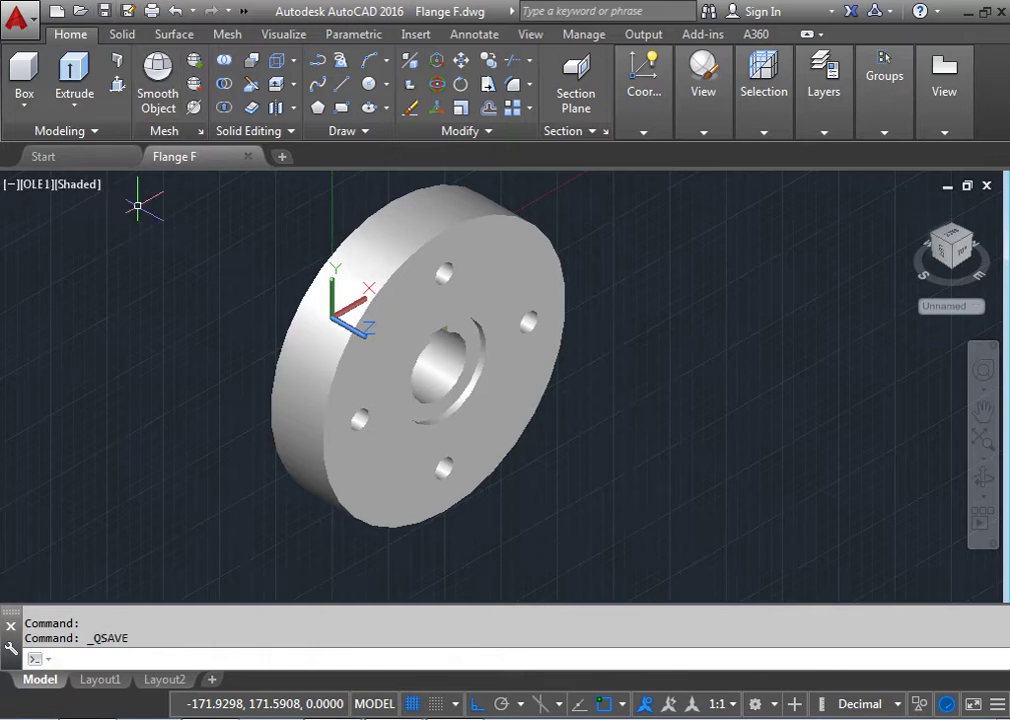
click(283, 34)
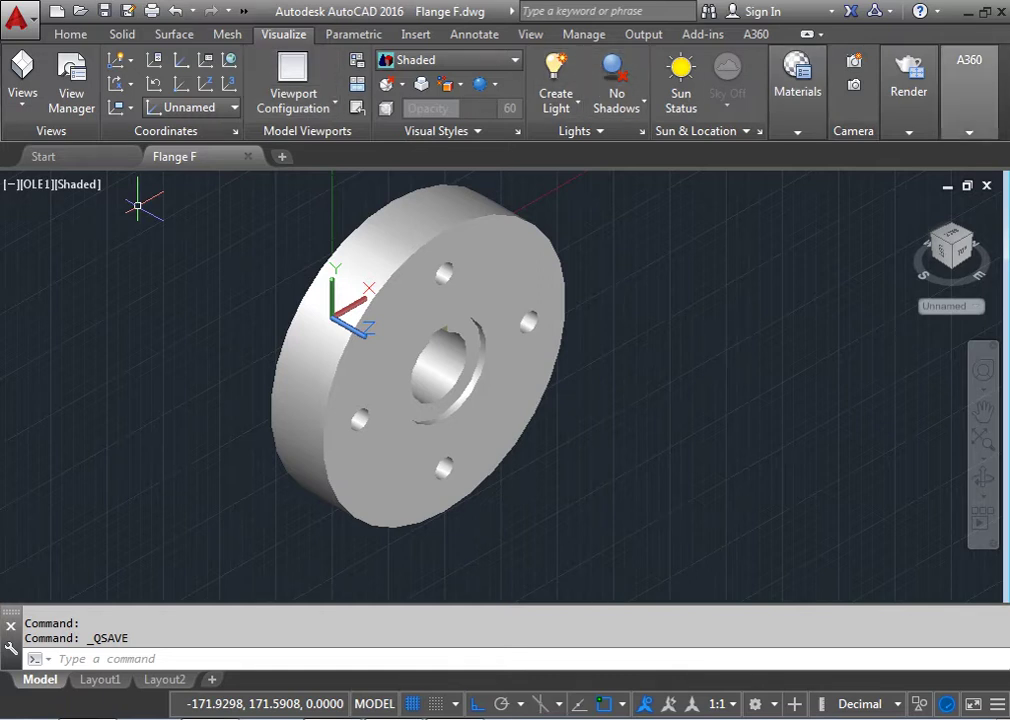
Step: Apply the blue metallic paint from the Materials Browser to the flange
click(797, 90)
click(838, 153)
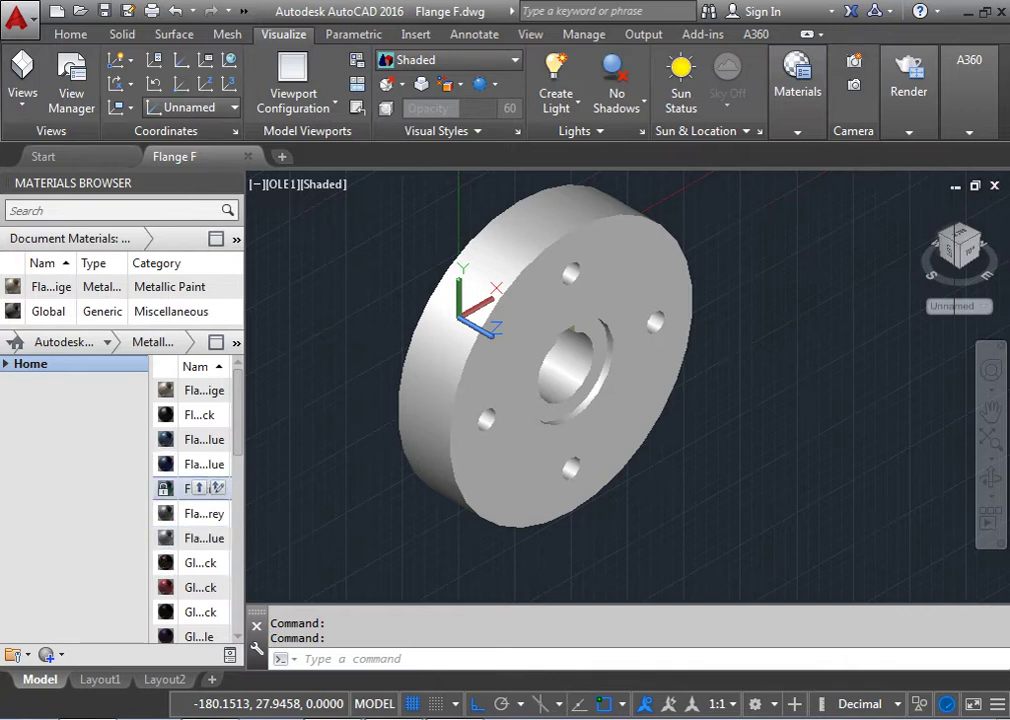
click(10, 210)
mouse_move(190, 464)
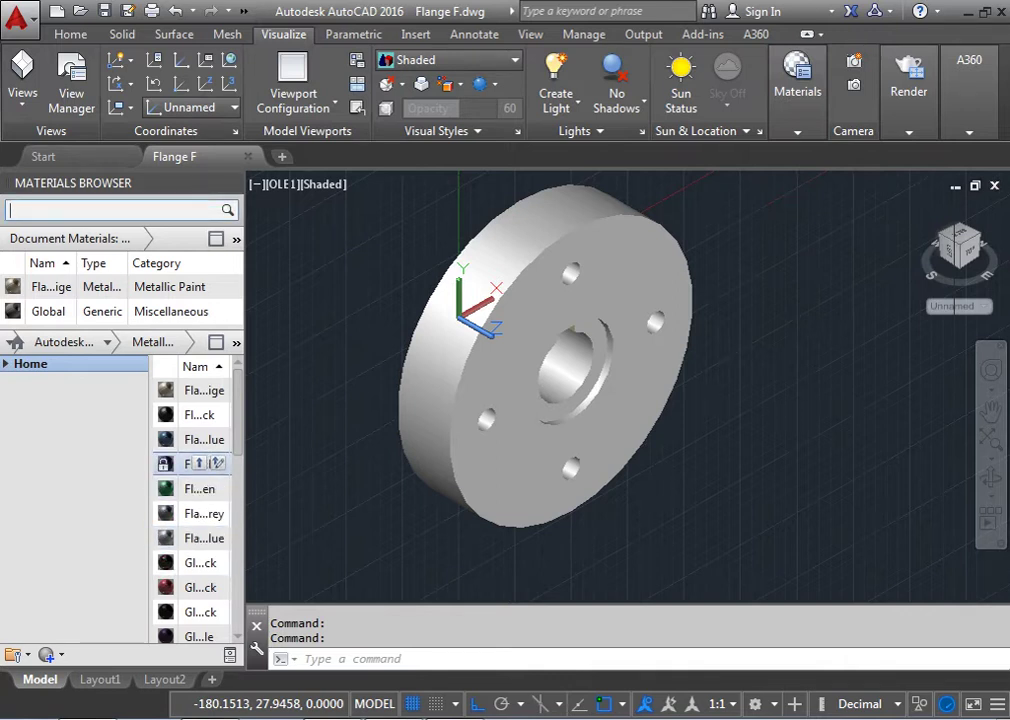
drag(190, 463, 540, 350)
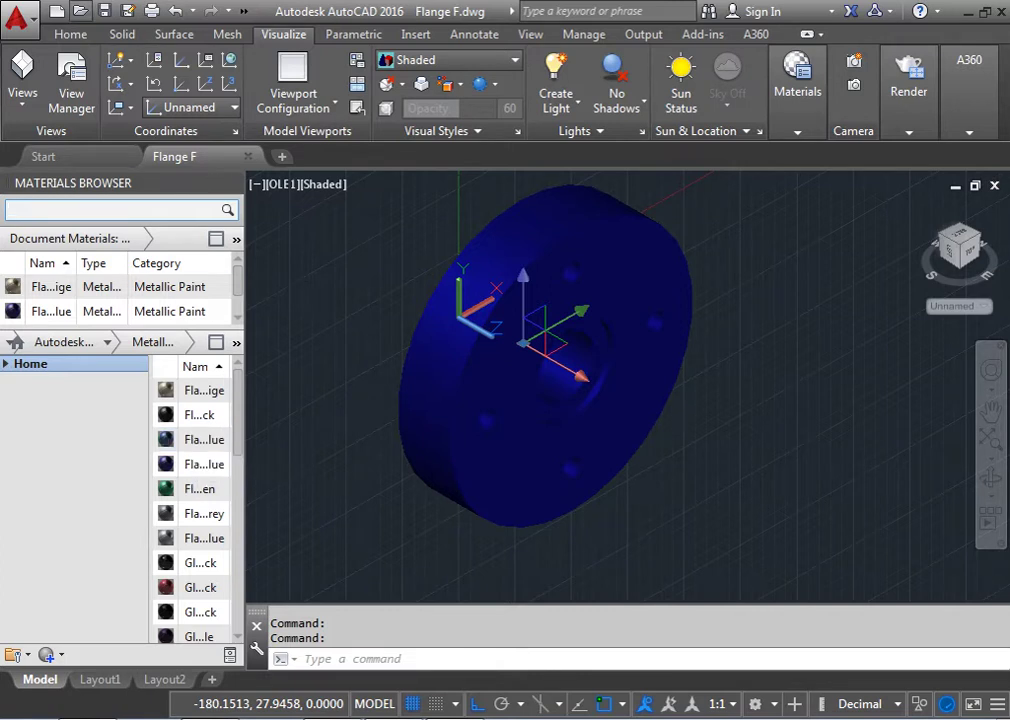
Step: Save Flange F and close the drawing
key(Escape)
key(ctrl+s)
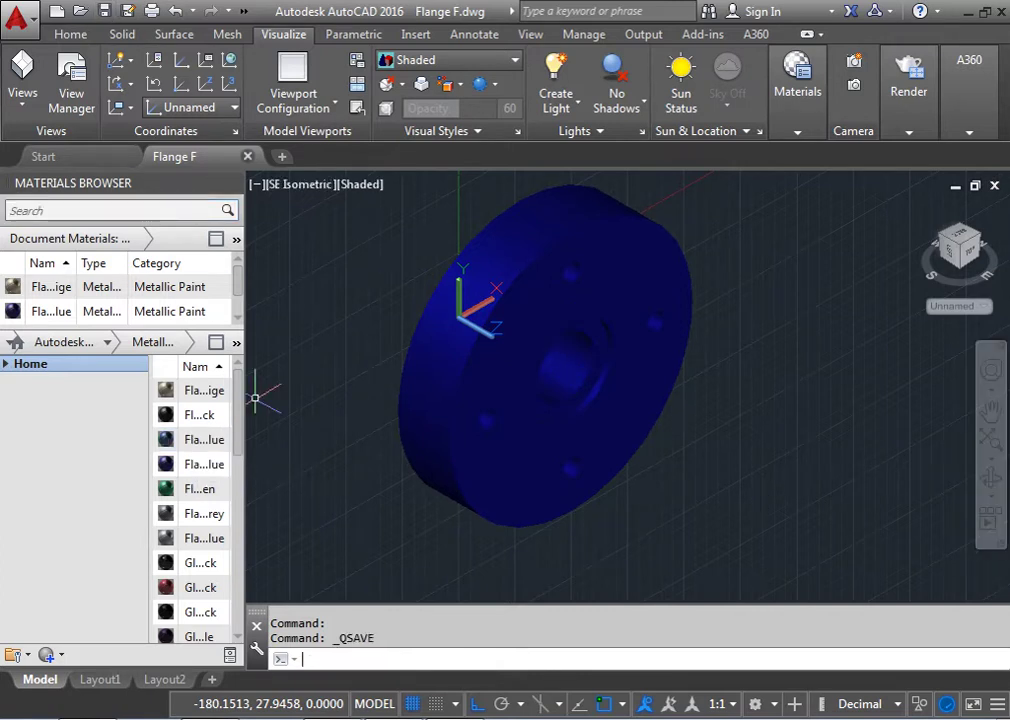
key(ctrl+F4)
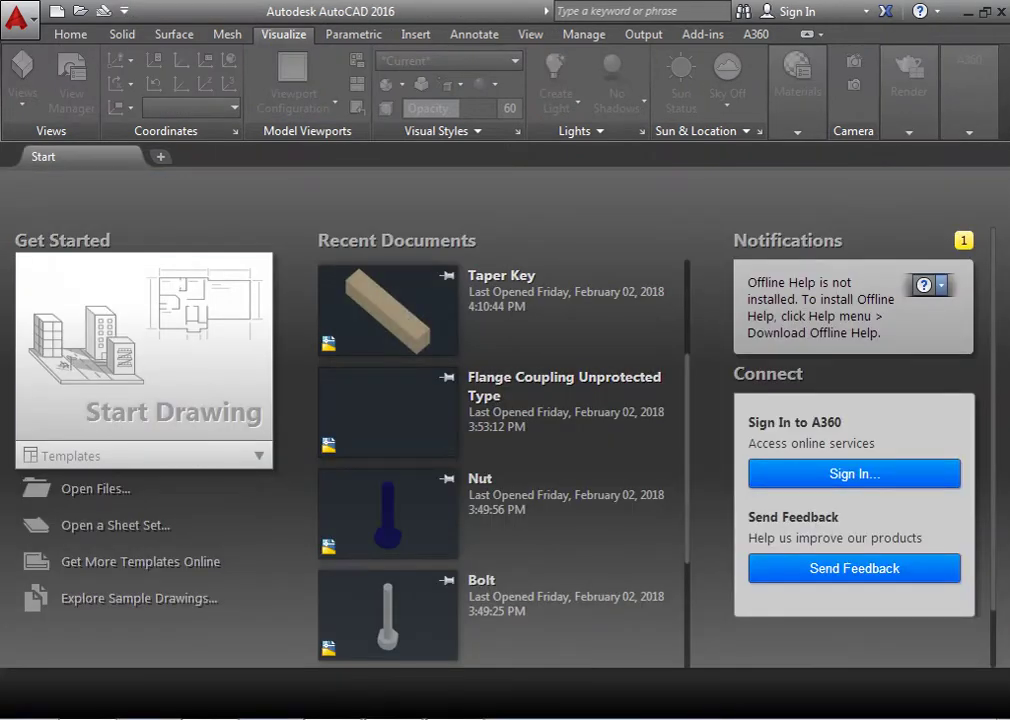
Step: Open Flange M.dwg from the Flange Coupling folder
click(79, 10)
click(532, 224)
key(Return)
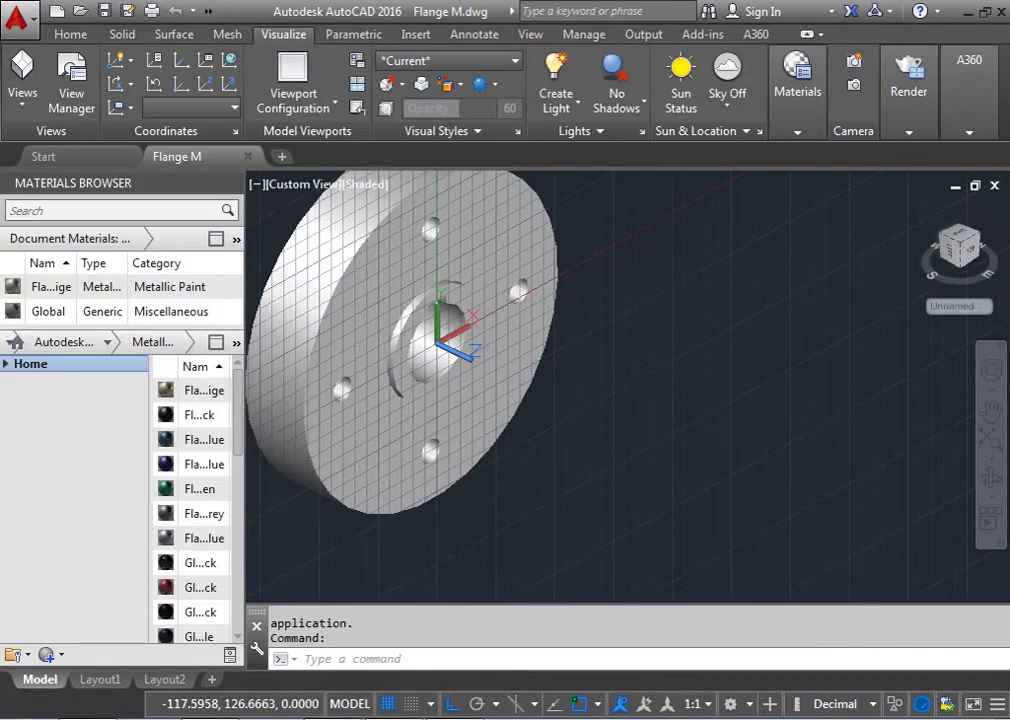
mouse_move(196, 414)
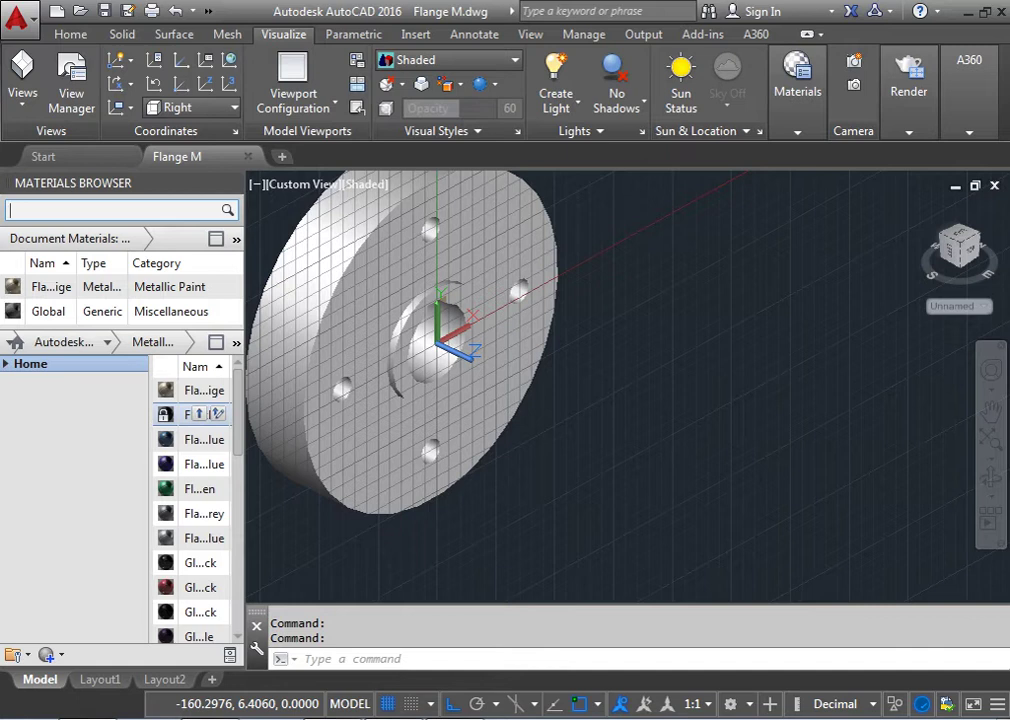
Step: Apply the blue metallic paint to Flange M and set Chamfer Edge distances to 2 and 2
drag(199, 414, 436, 300)
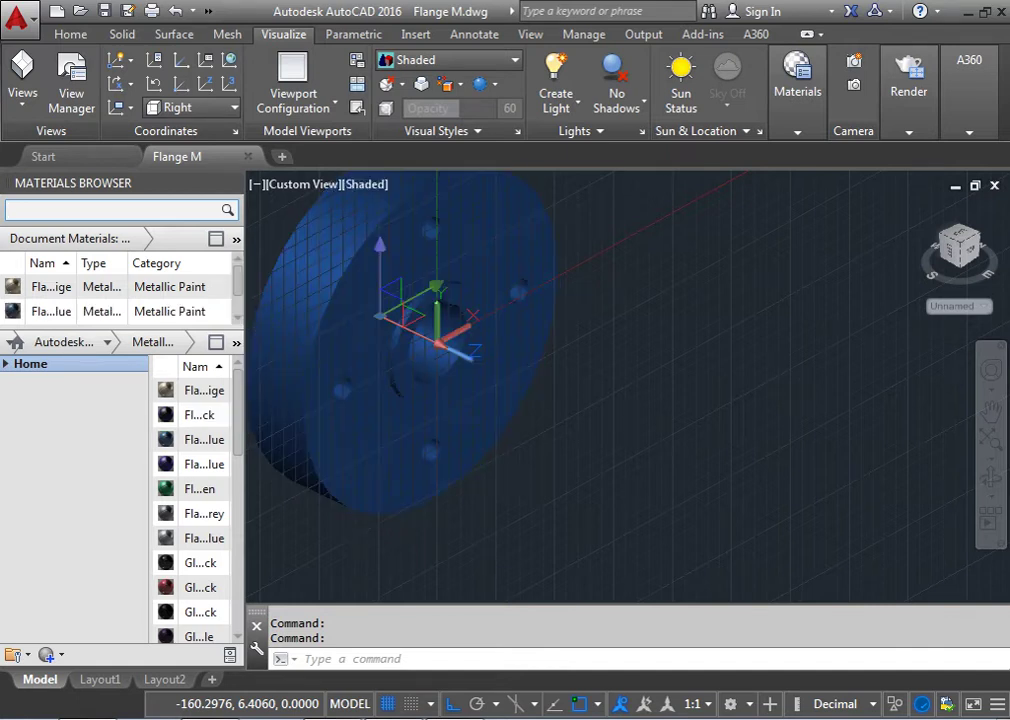
click(122, 34)
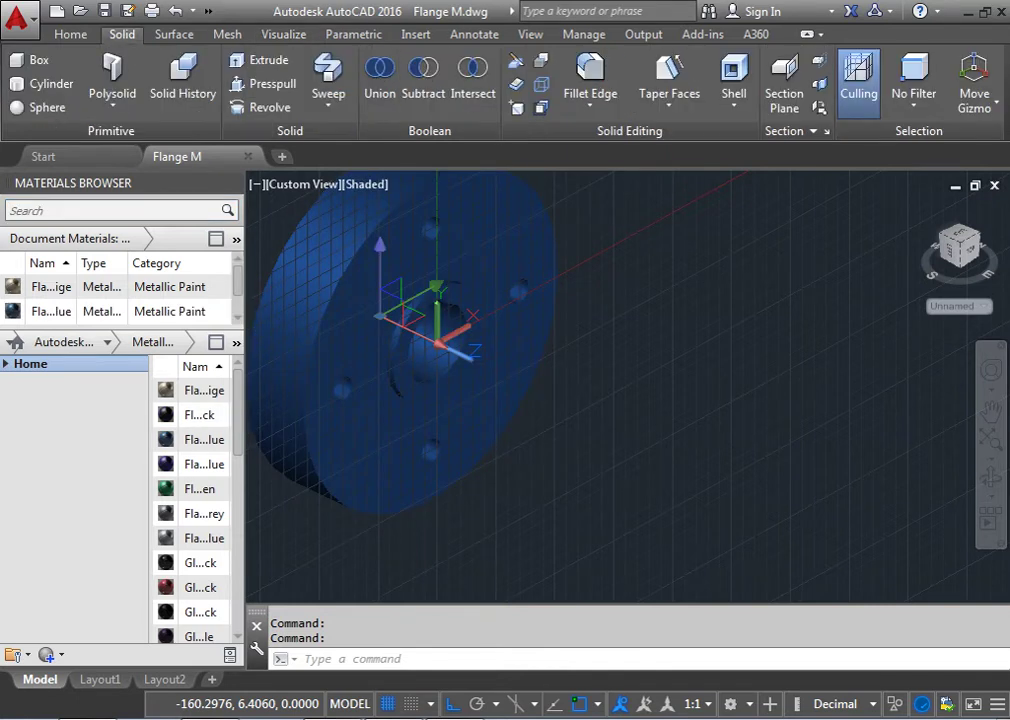
click(590, 110)
click(612, 178)
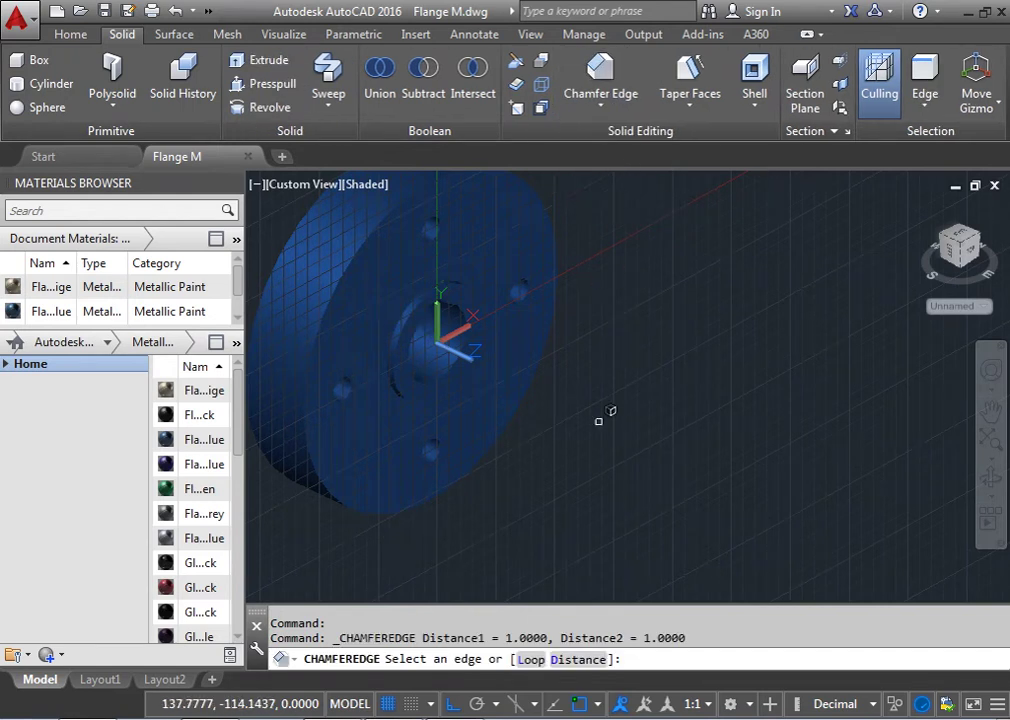
text(D)
key(Return)
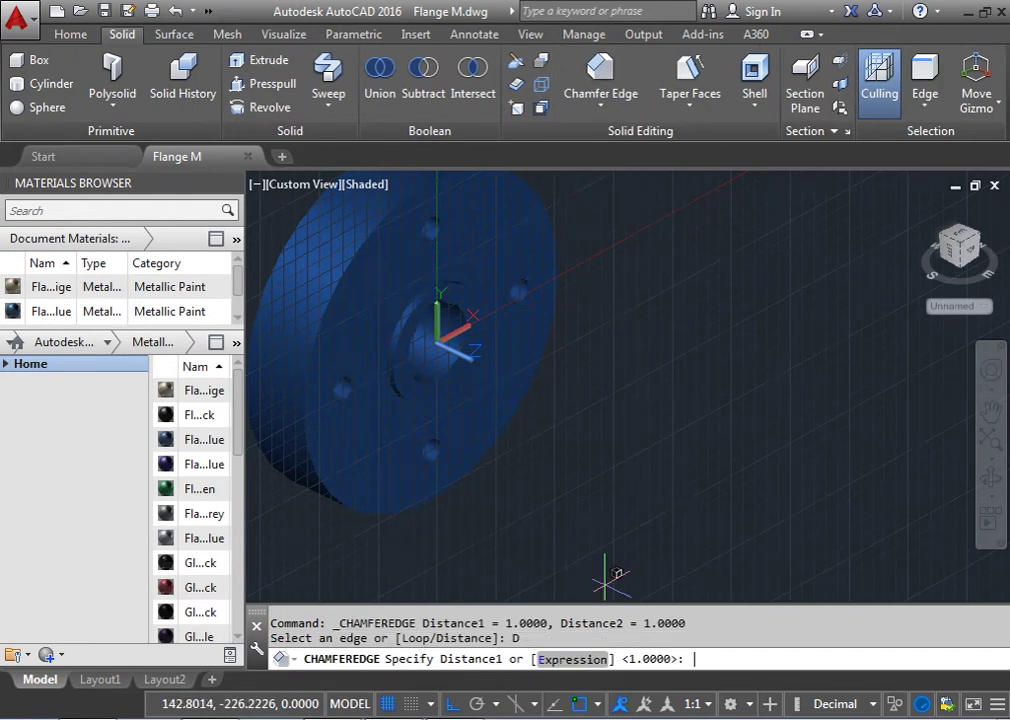
key(Return)
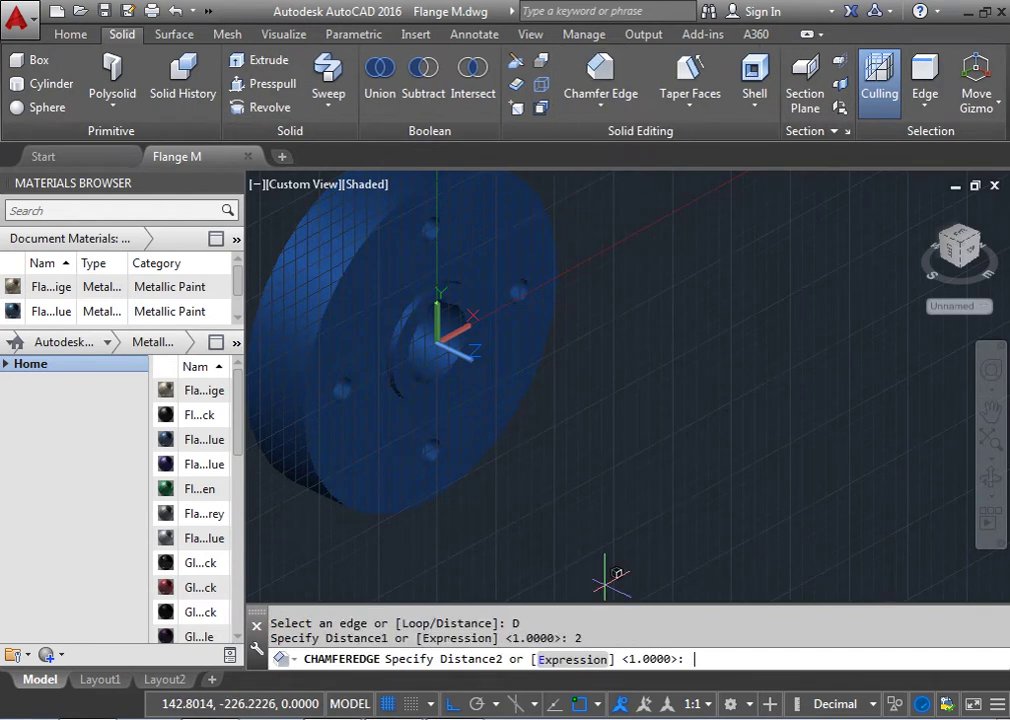
text(2)
key(Return)
Step: Chamfer the bore edge, then save and close Flange M
click(395, 354)
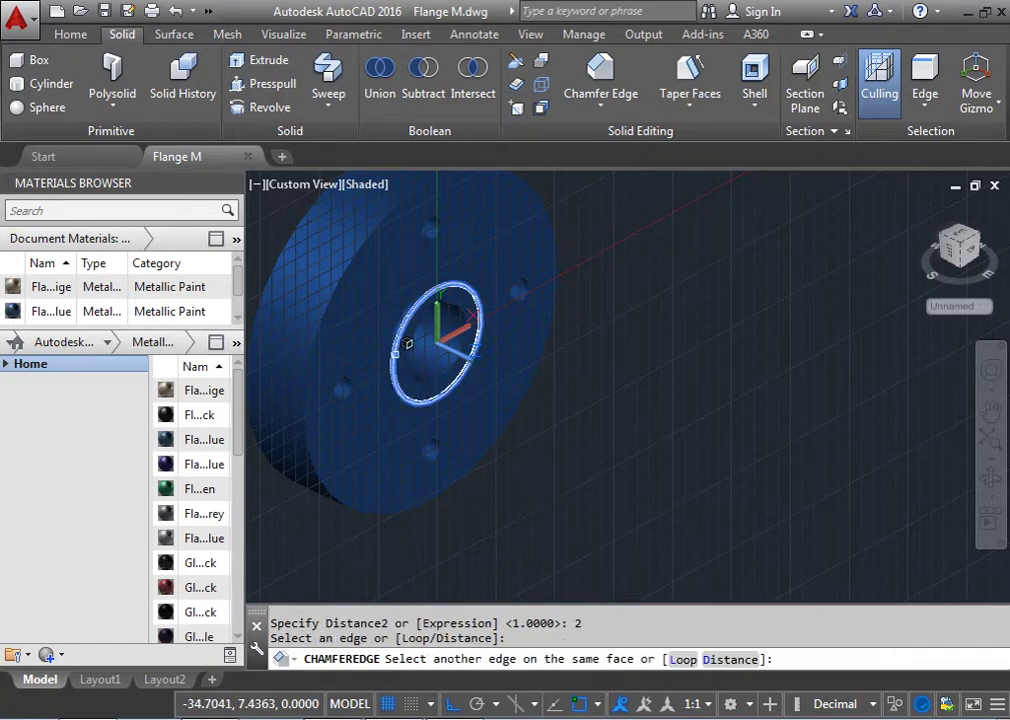
key(Return)
key(Return)
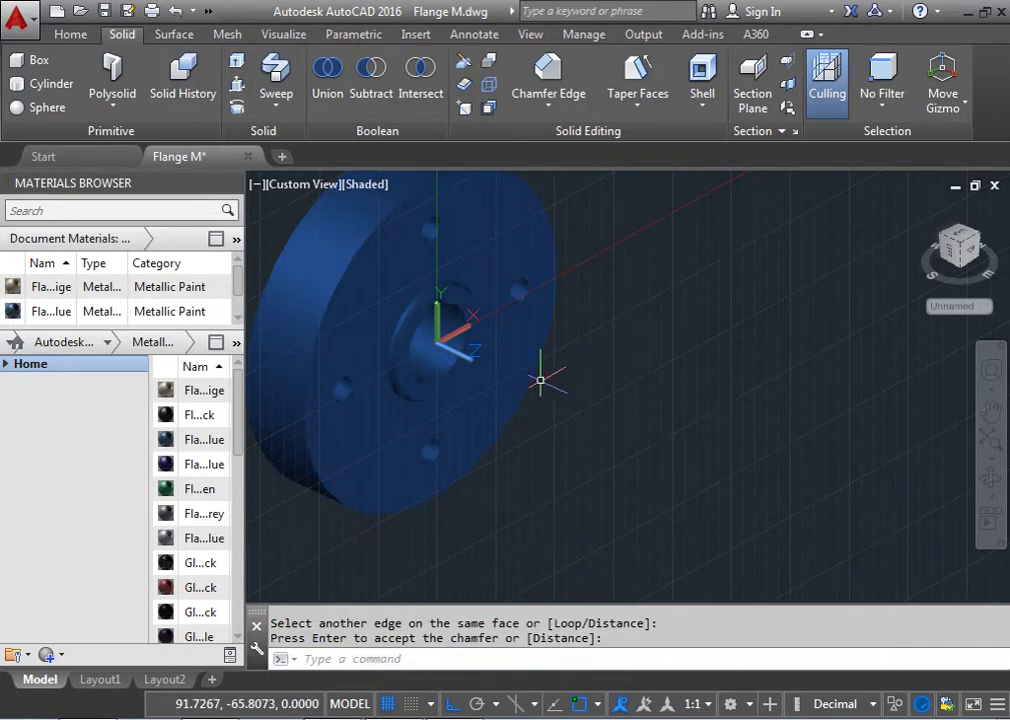
key(Escape)
key(Escape)
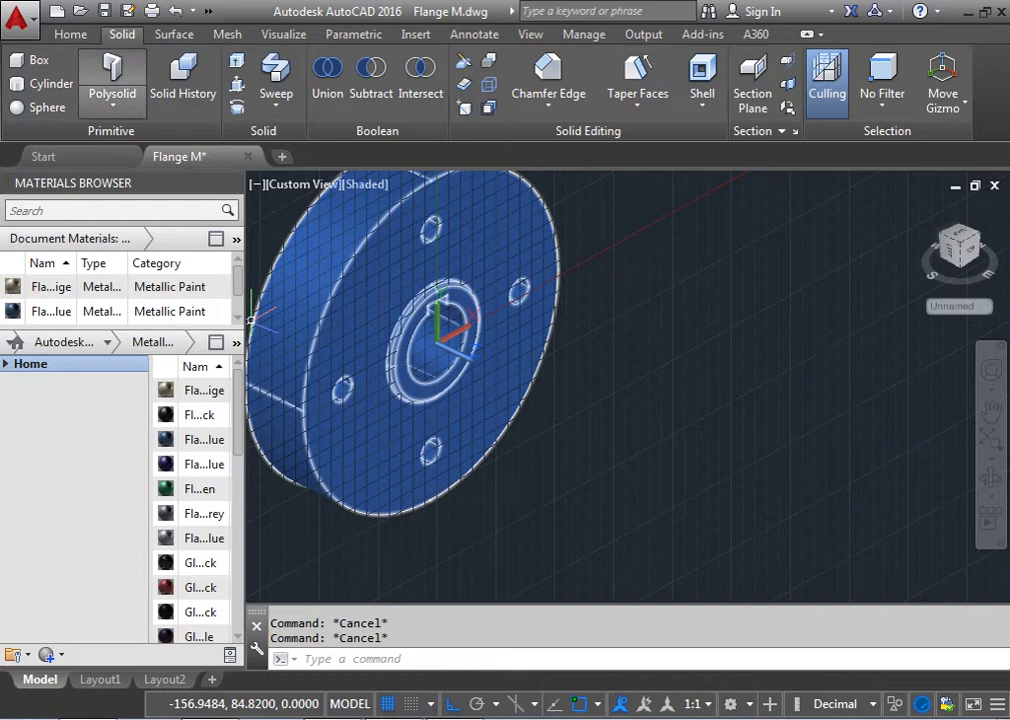
click(104, 10)
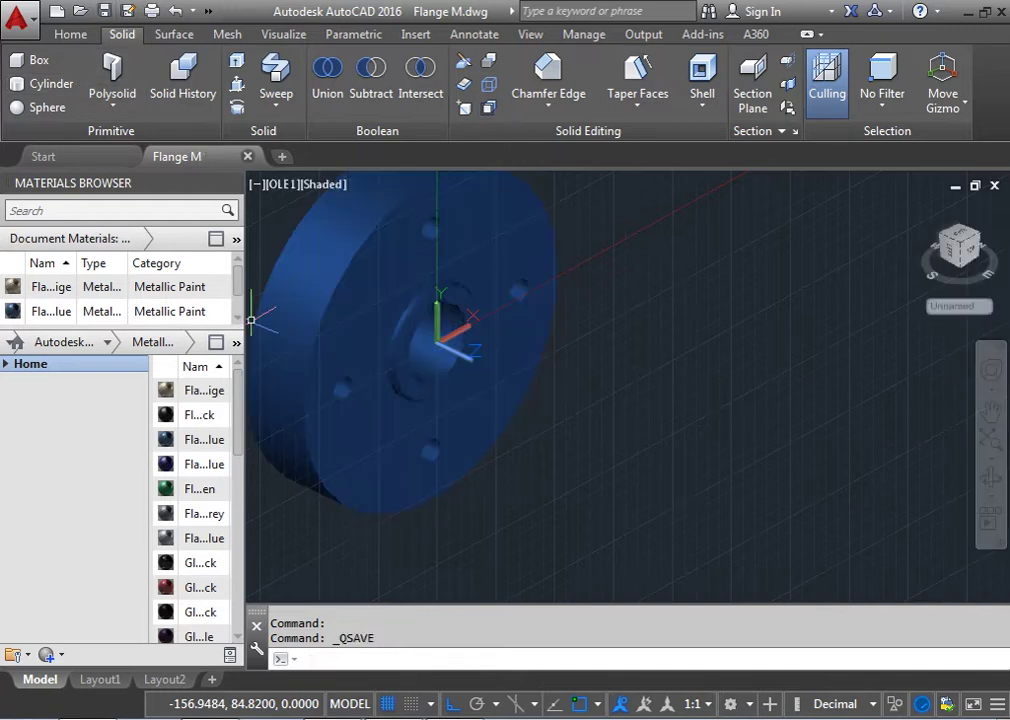
key(ctrl+F4)
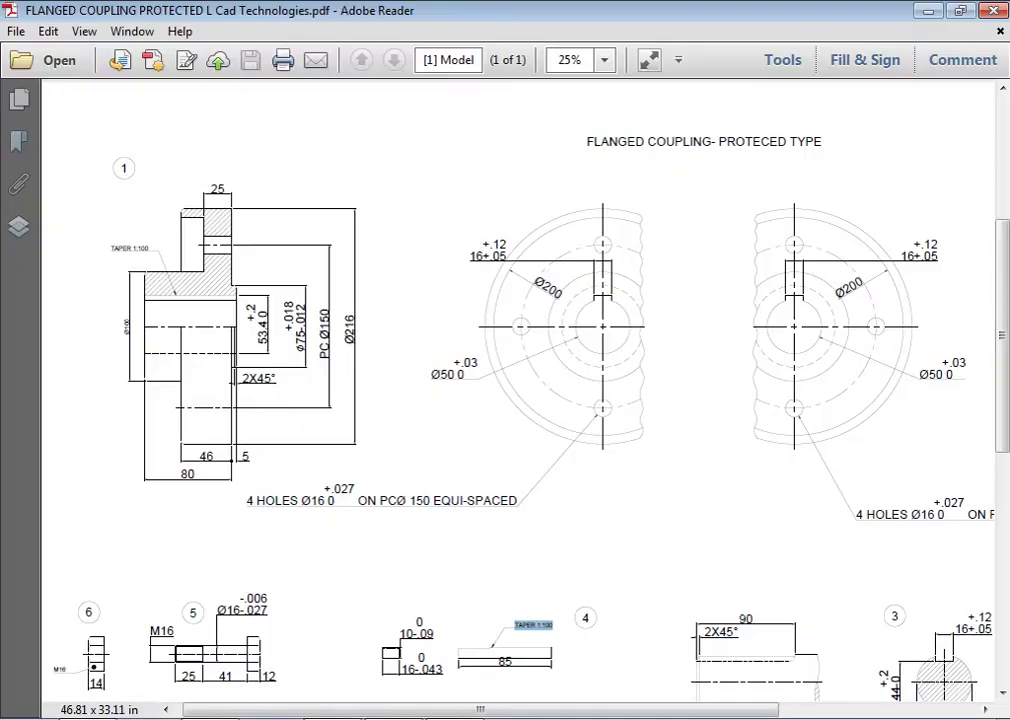
Step: Fit the coupling drawing sheet and zoom in on part 3's chamfered shaft detail
key(ctrl+2)
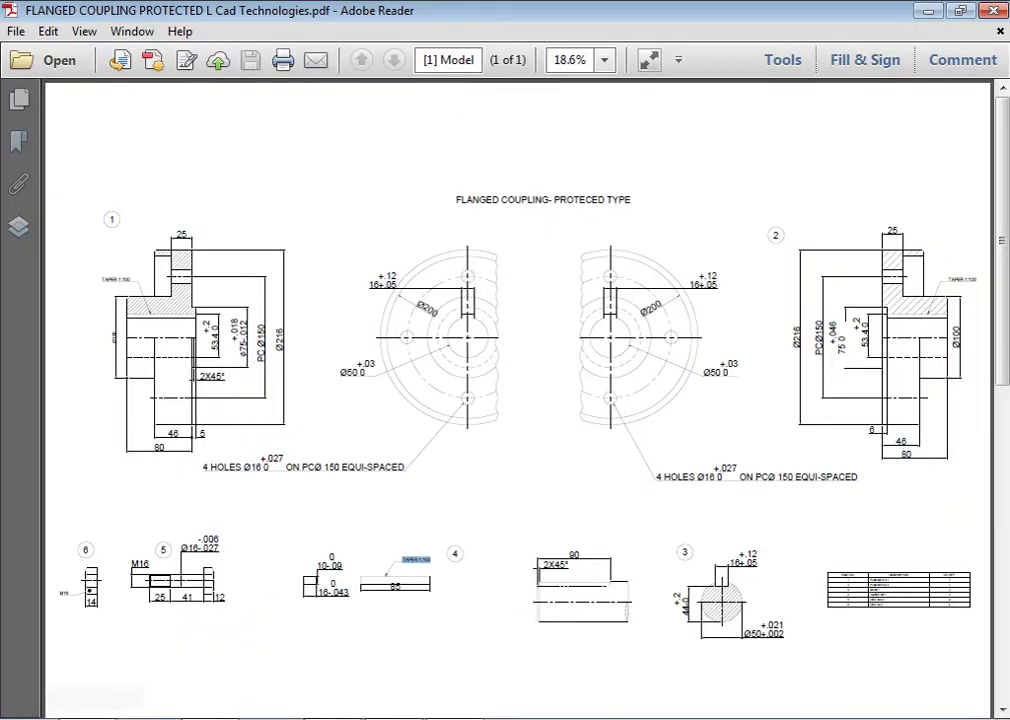
ctrl+scroll(669, 523, up, 3)
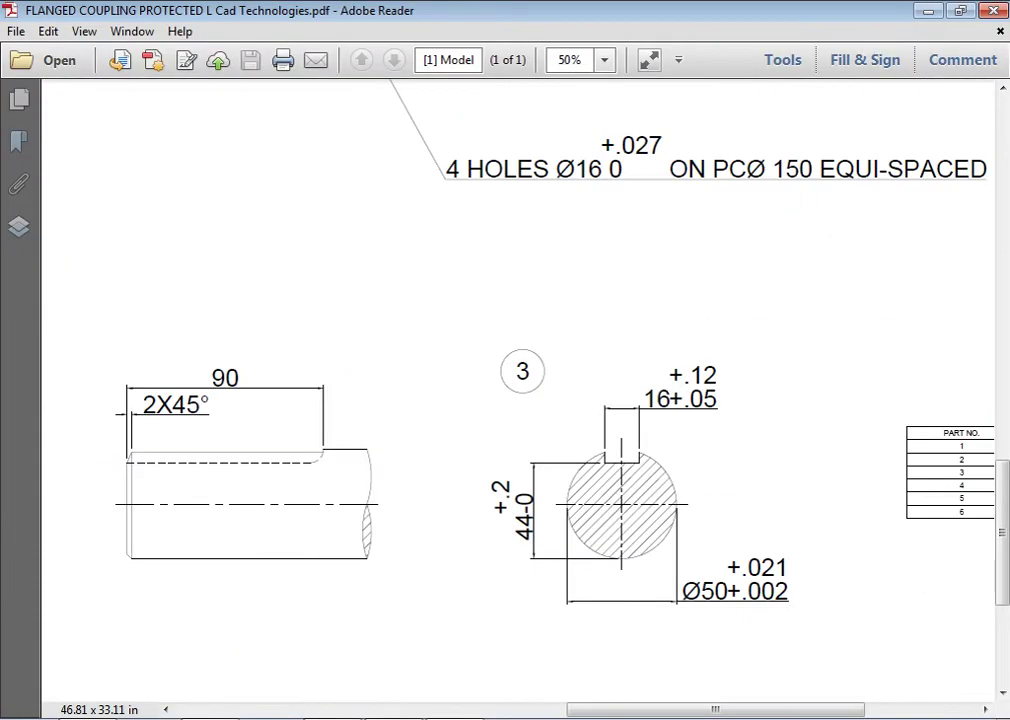
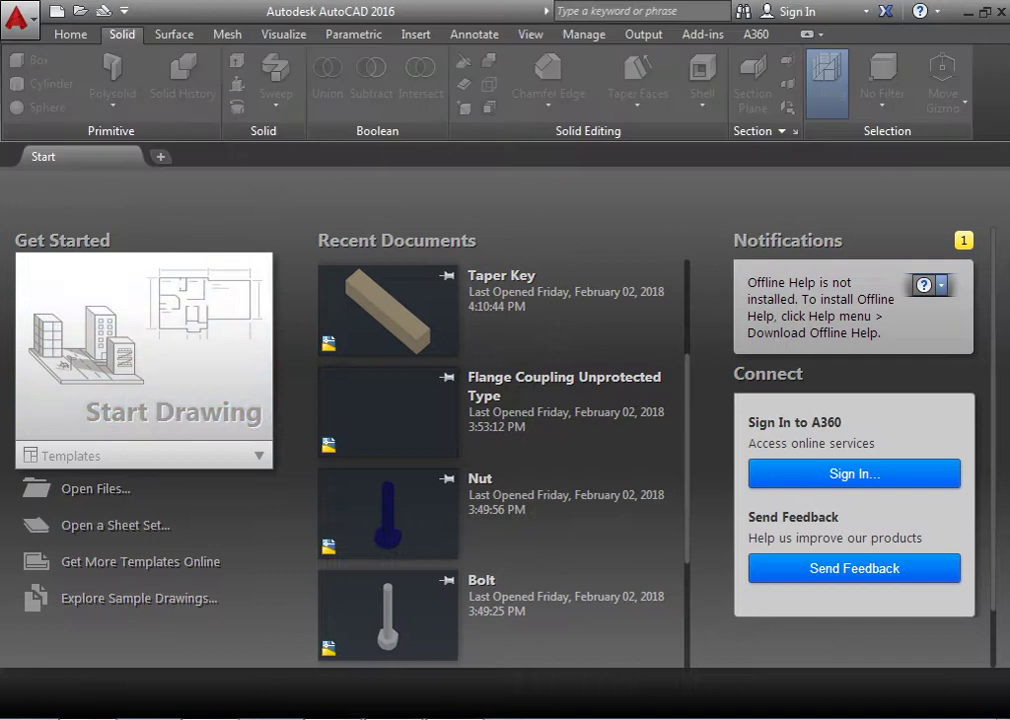
Step: Create a new drawing from a template, close the Materials Browser, and switch to SE Isometric view
key(ctrl+n)
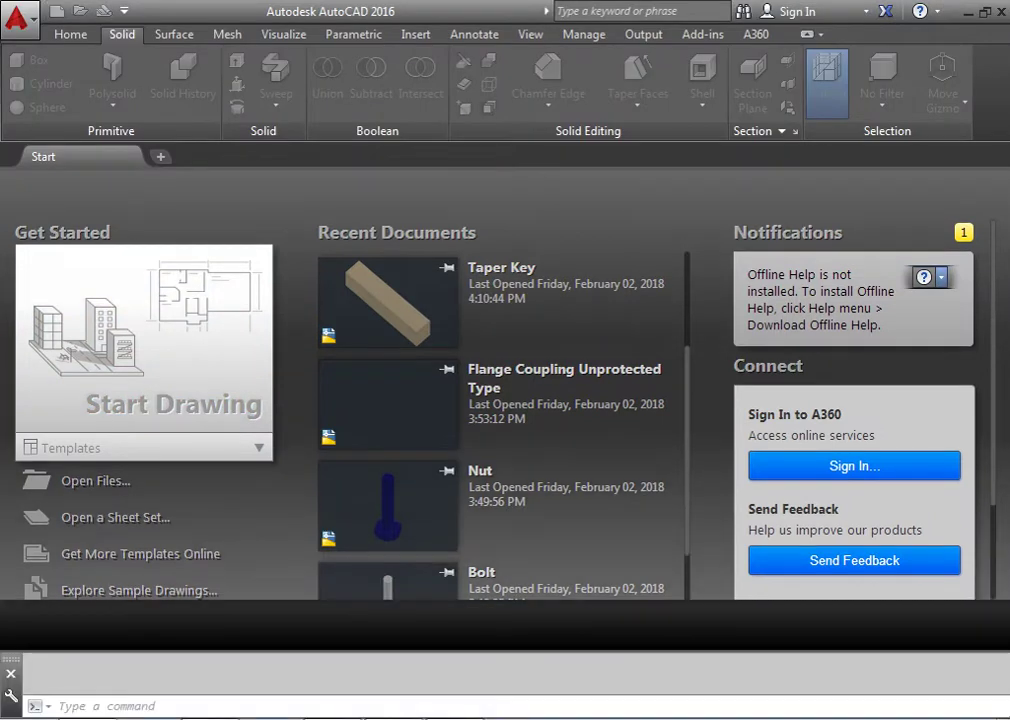
click(931, 553)
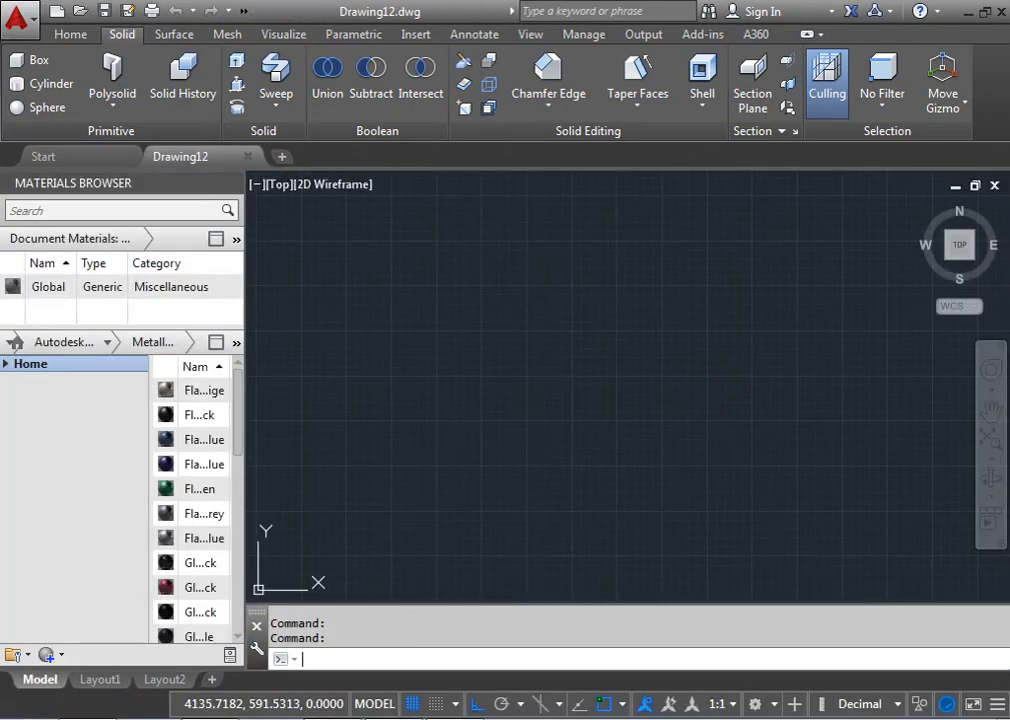
click(234, 184)
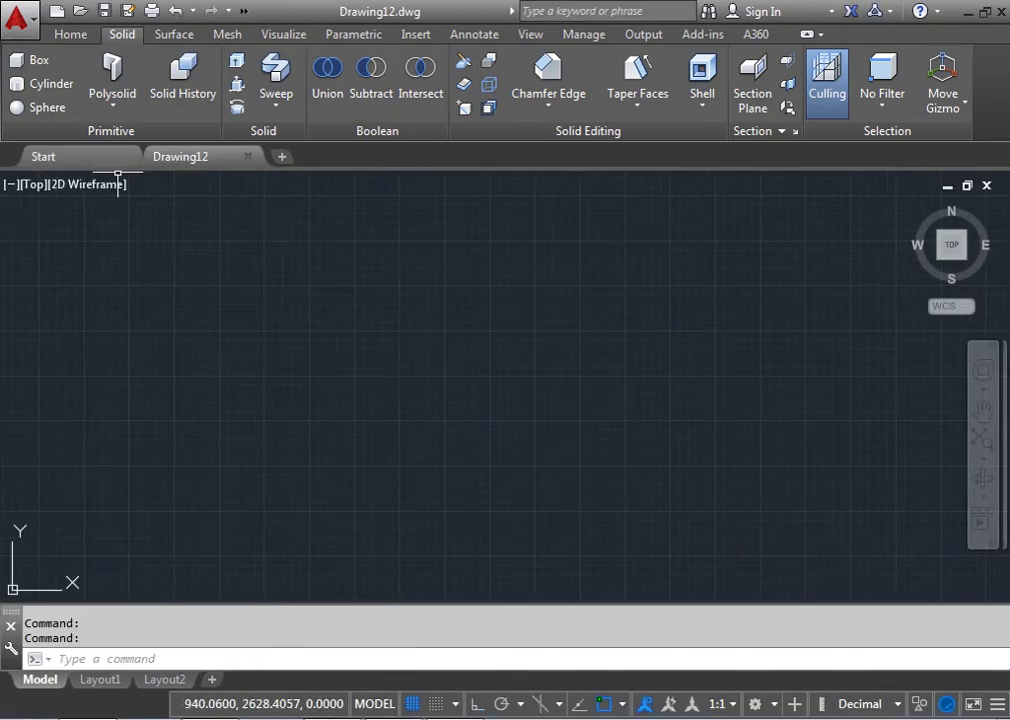
click(33, 184)
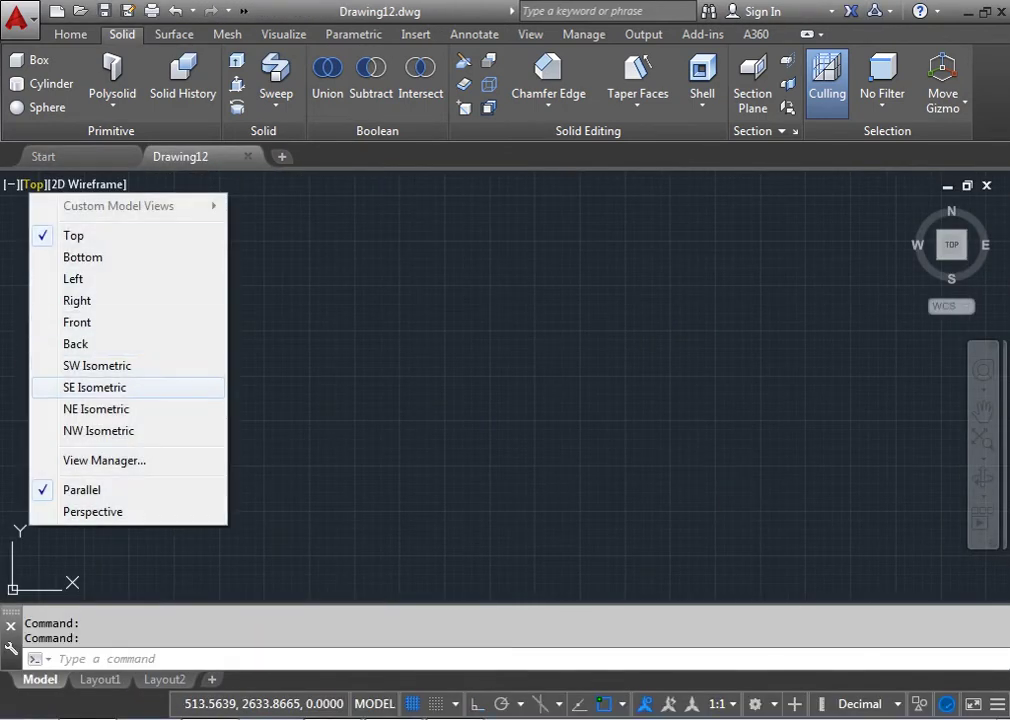
click(95, 387)
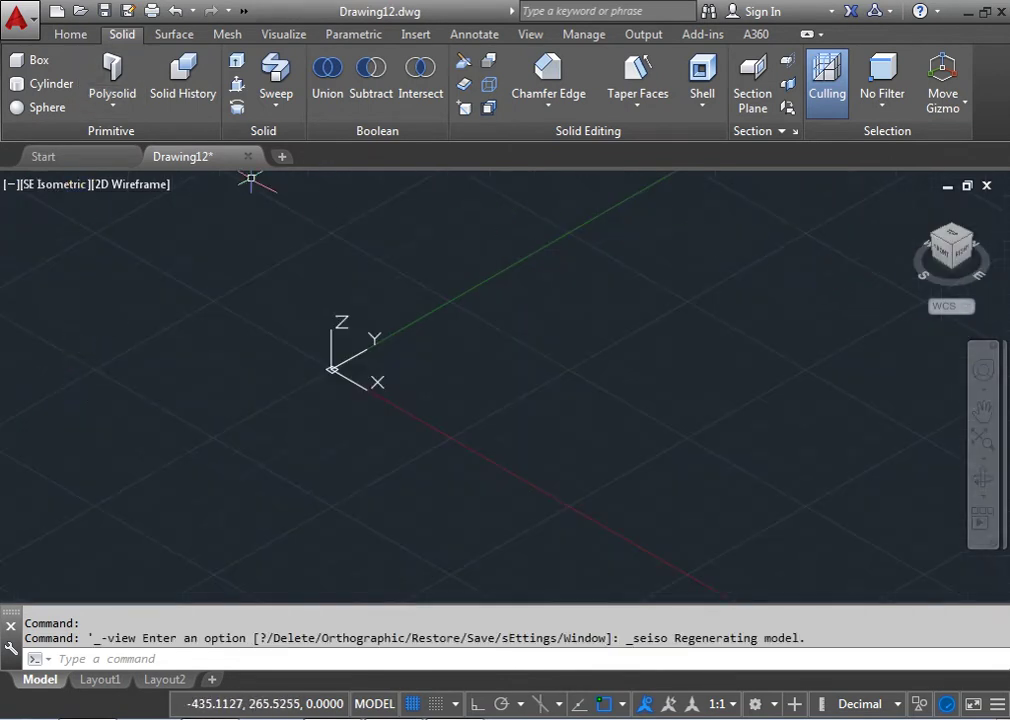
Step: Align the UCS to the Right plane from the Home tab's coordinate options
click(70, 34)
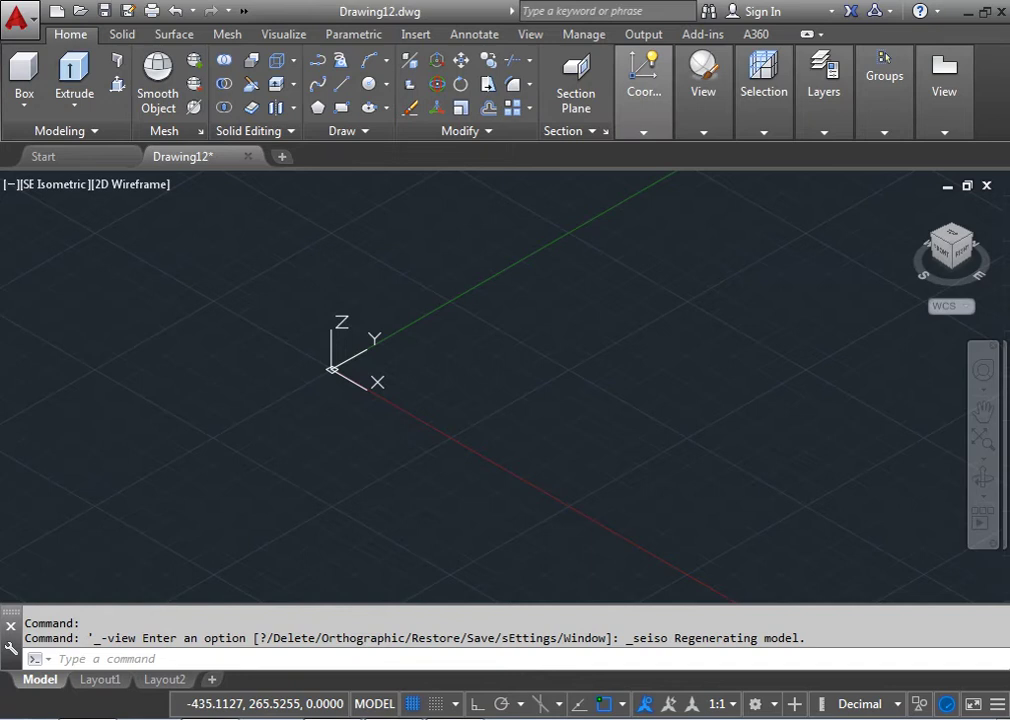
click(643, 91)
click(705, 201)
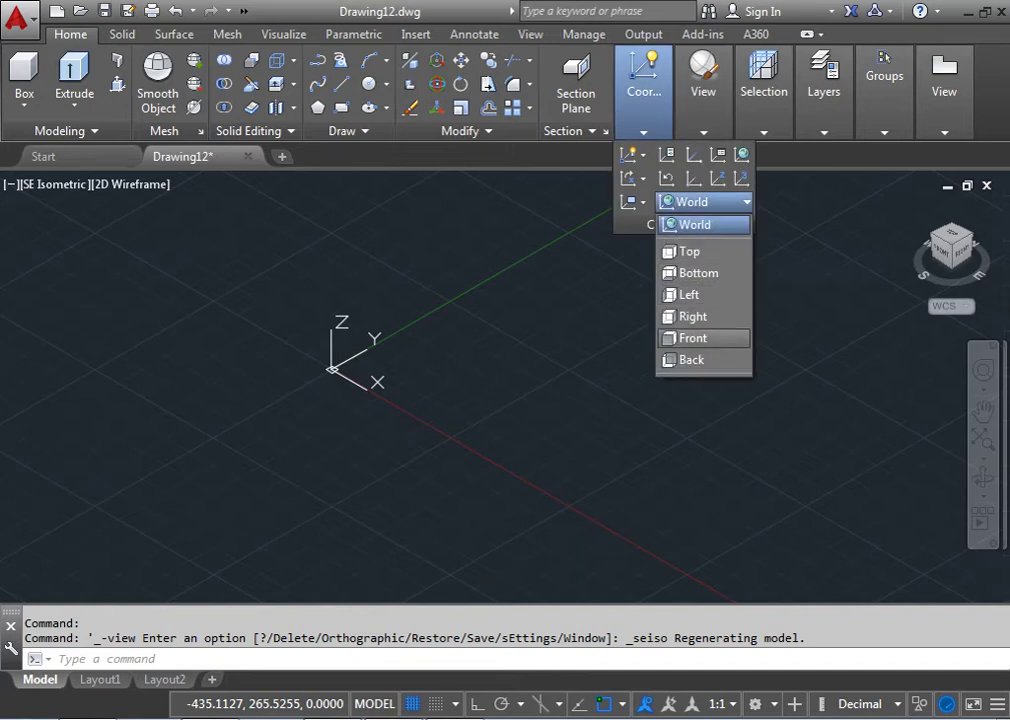
click(693, 316)
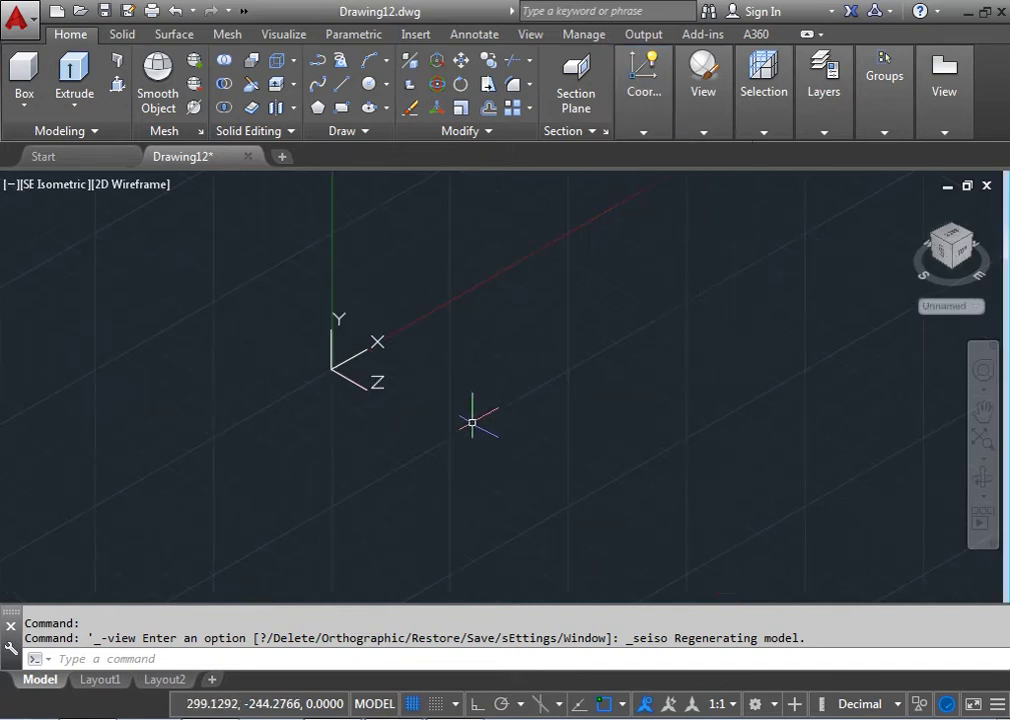
key(Escape)
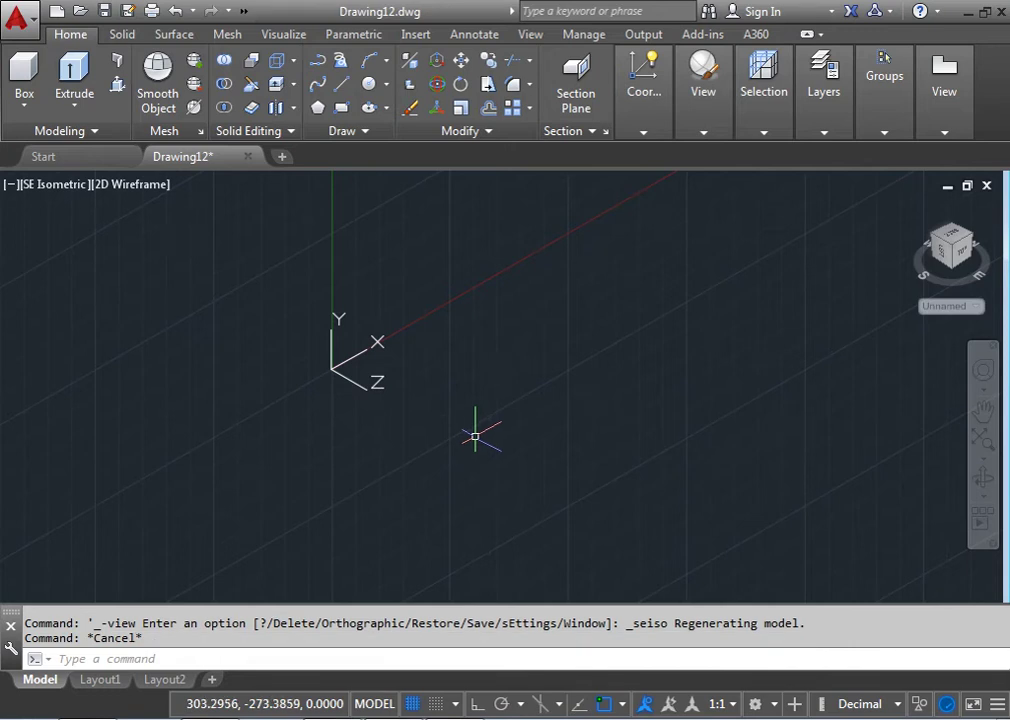
Step: Start a circle with C and place its centre point
text(c)
key(Return)
click(440, 450)
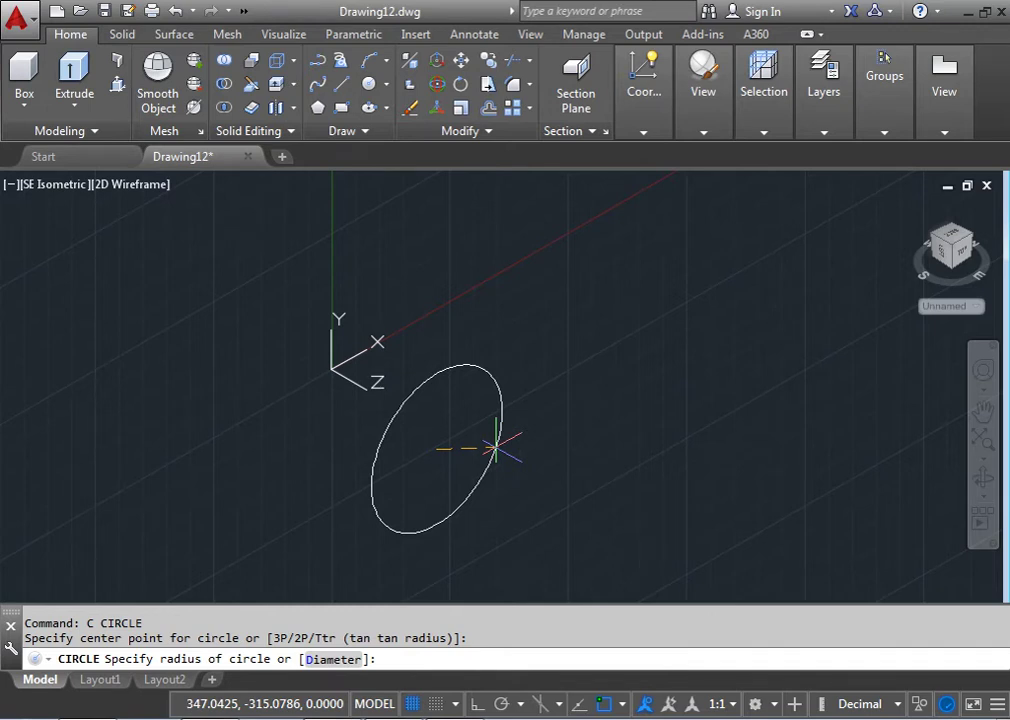
Step: Give the circle a radius of 25 and zoom in on it
text(25)
key(Return)
scroll(472, 493, up, 2)
scroll(406, 473, up, 2)
scroll(385, 426, up, 3)
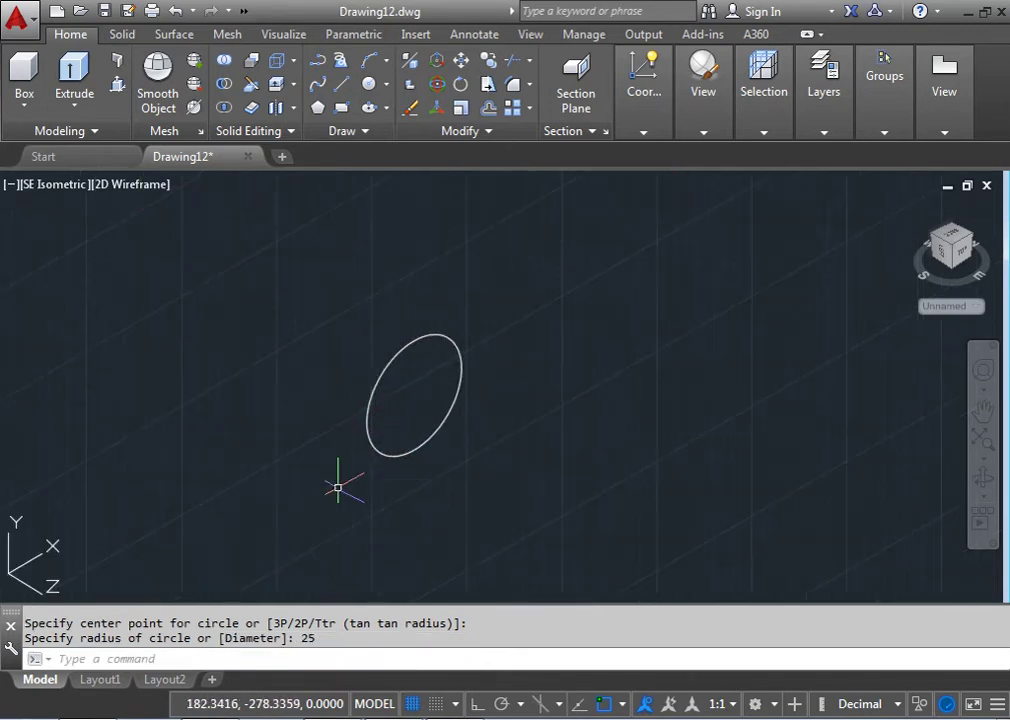
Step: Extrude the circle -120 into a solid cylinder
click(74, 72)
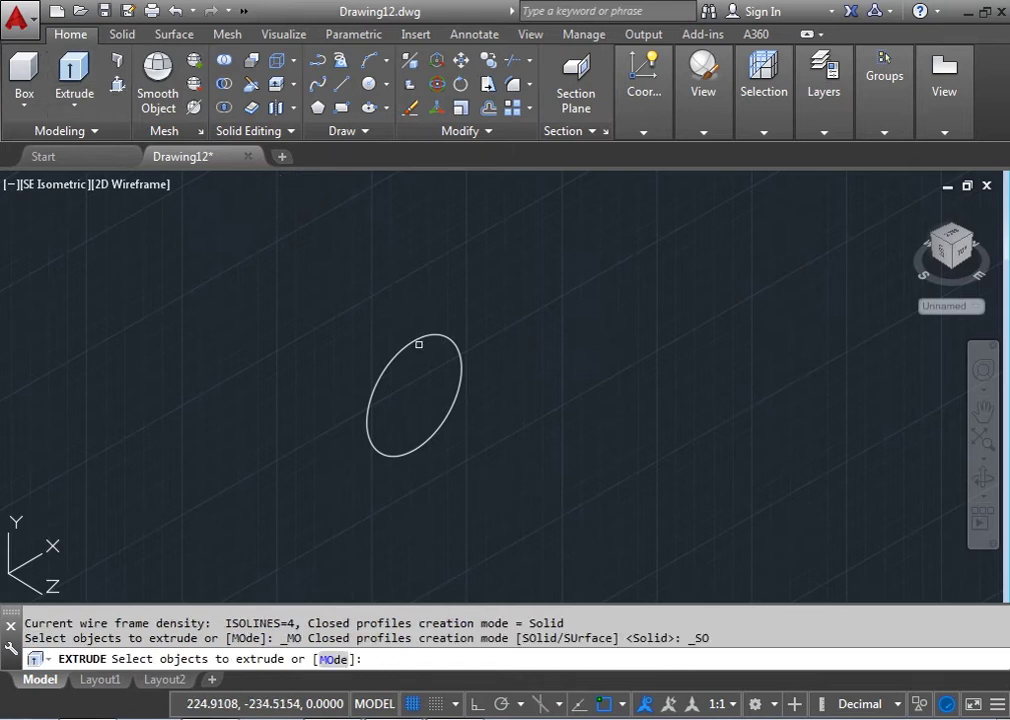
click(416, 340)
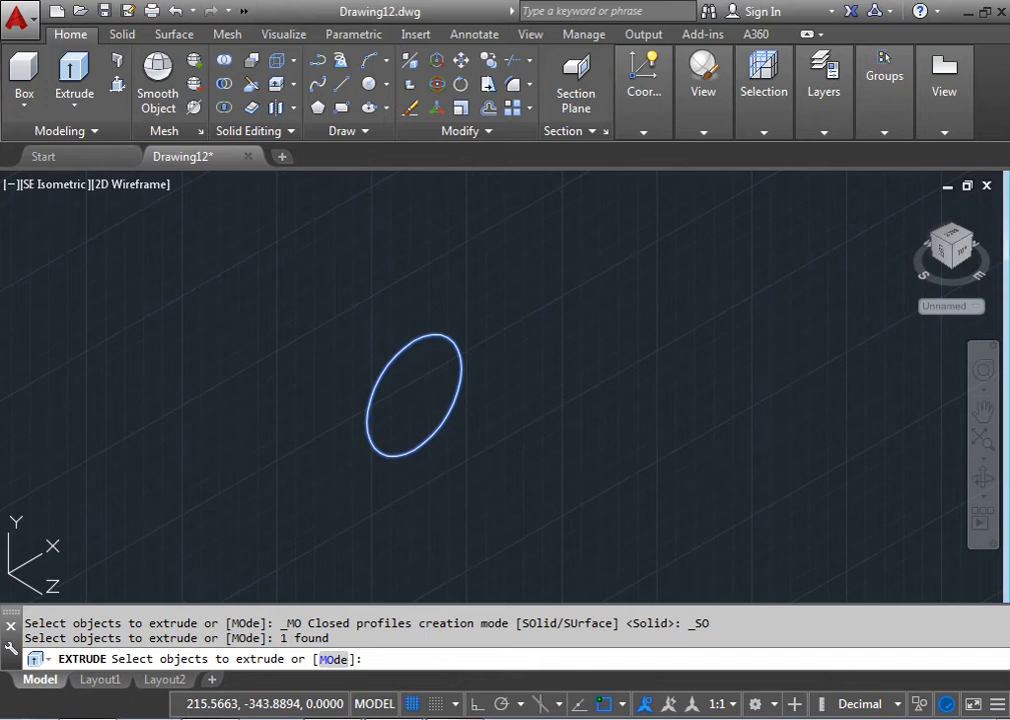
key(Return)
text(-120)
key(Return)
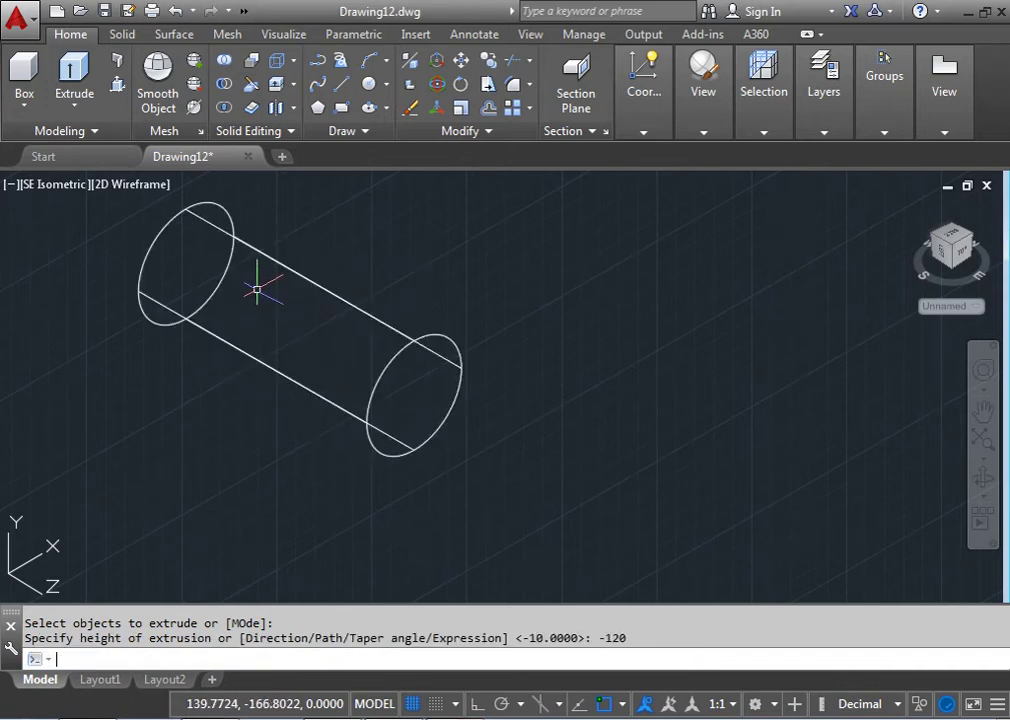
key(Escape)
key(Escape)
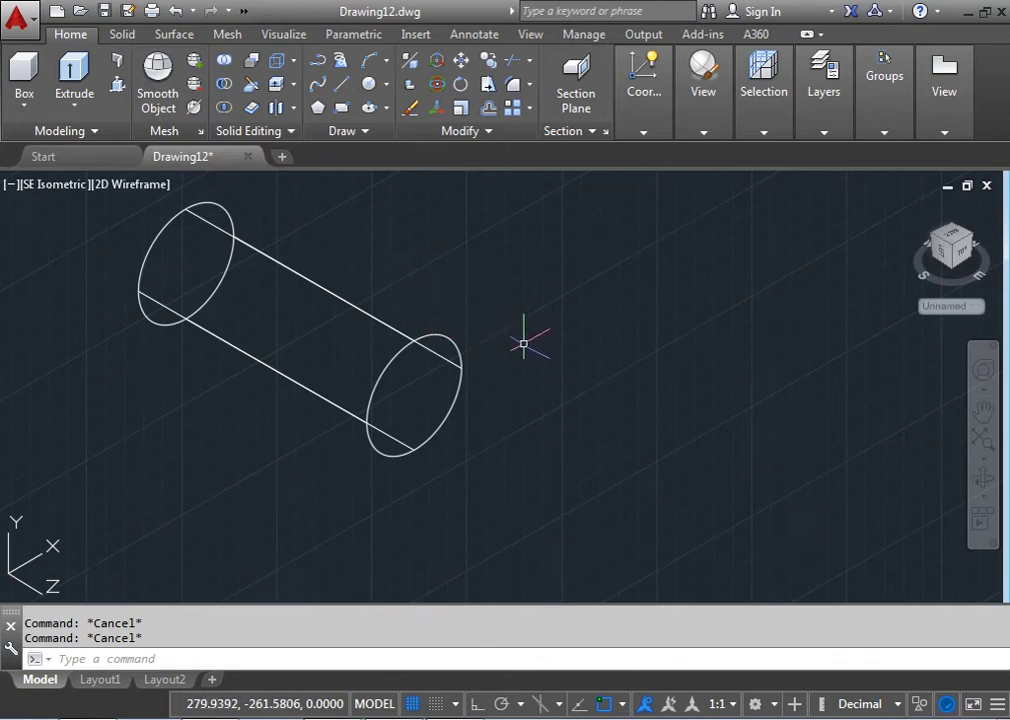
Step: Start a line at the circle's centre with Ortho turned on
text(l)
key(Return)
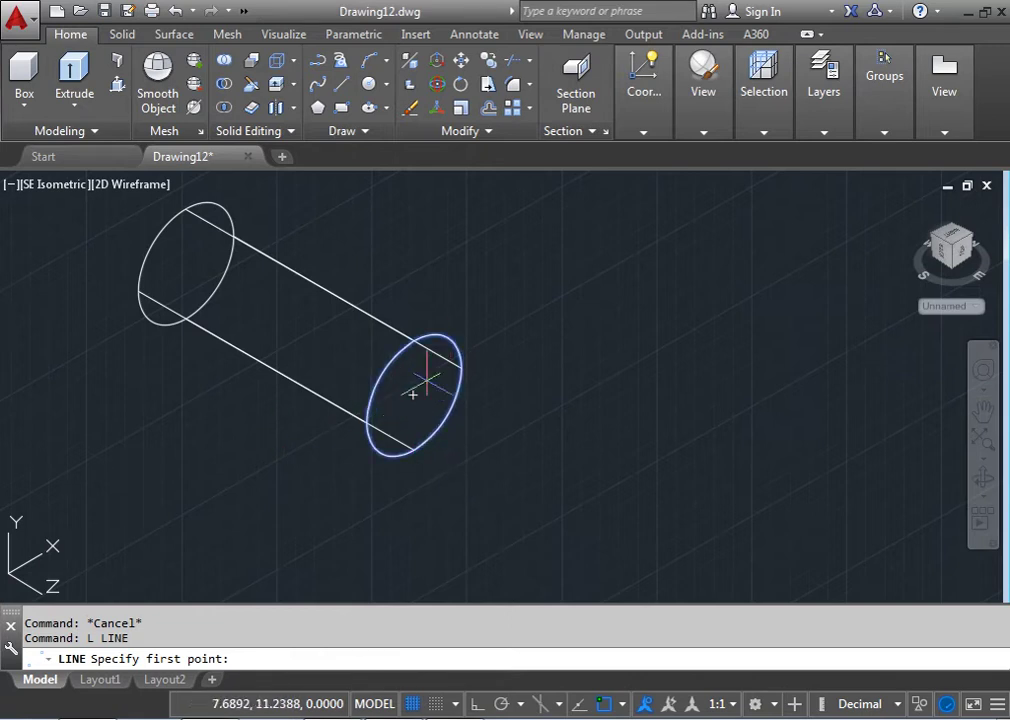
scroll(405, 405, down, 3)
scroll(406, 410, up, 3)
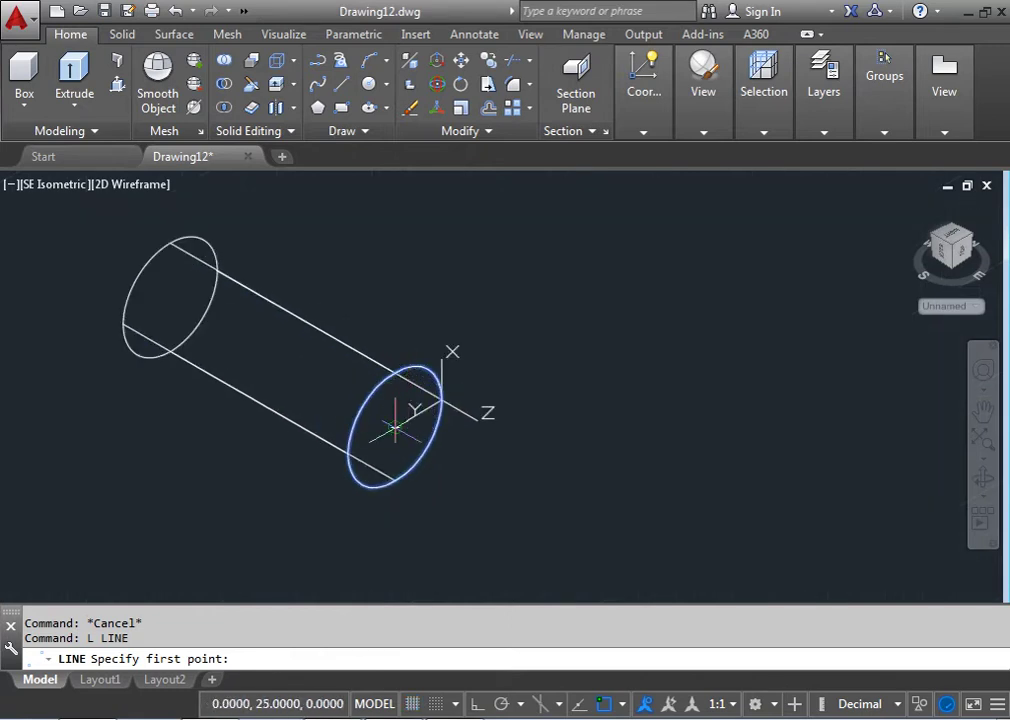
click(396, 427)
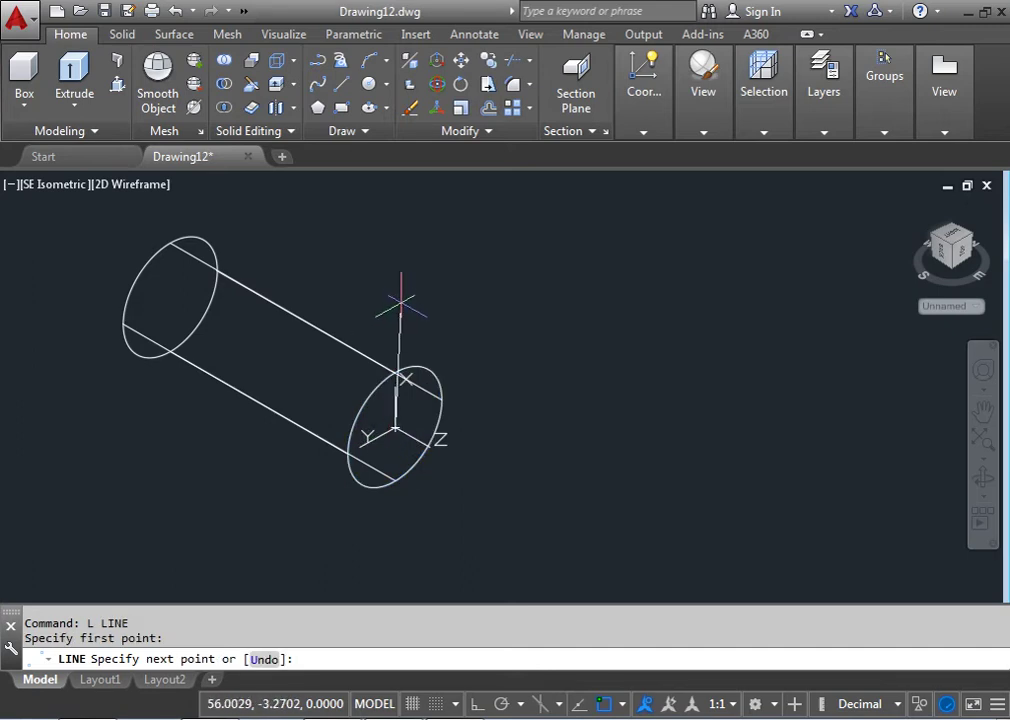
key(F8)
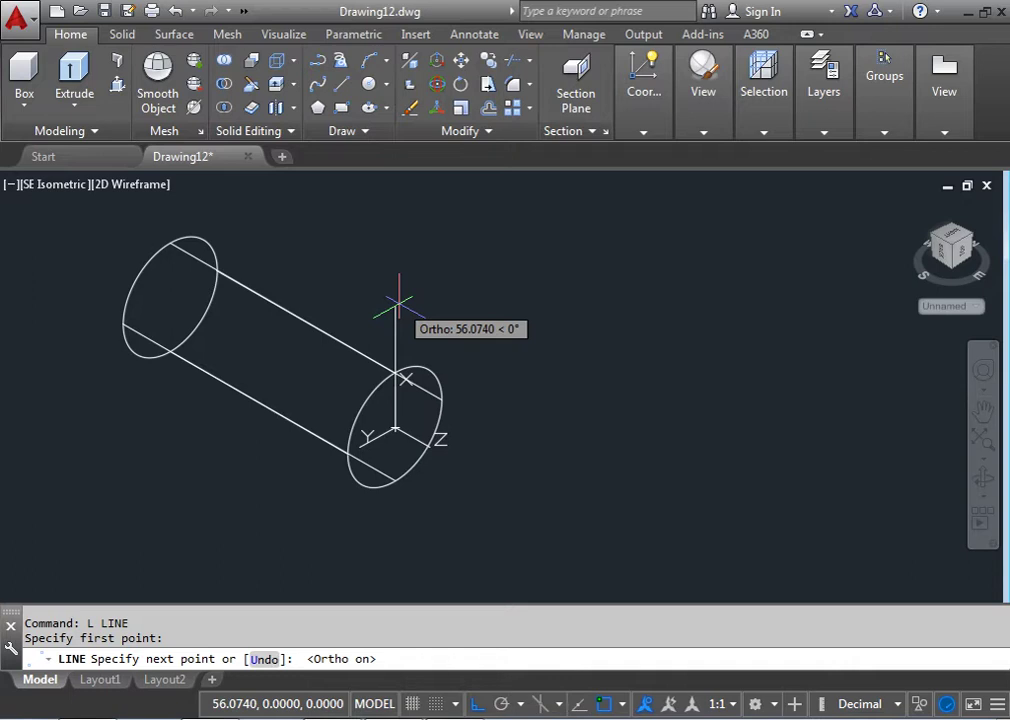
Step: Draw line segments 19, 8, 10, 16, 10, 8 for the keyway outline, then select the helper line
text(19)
key(Return)
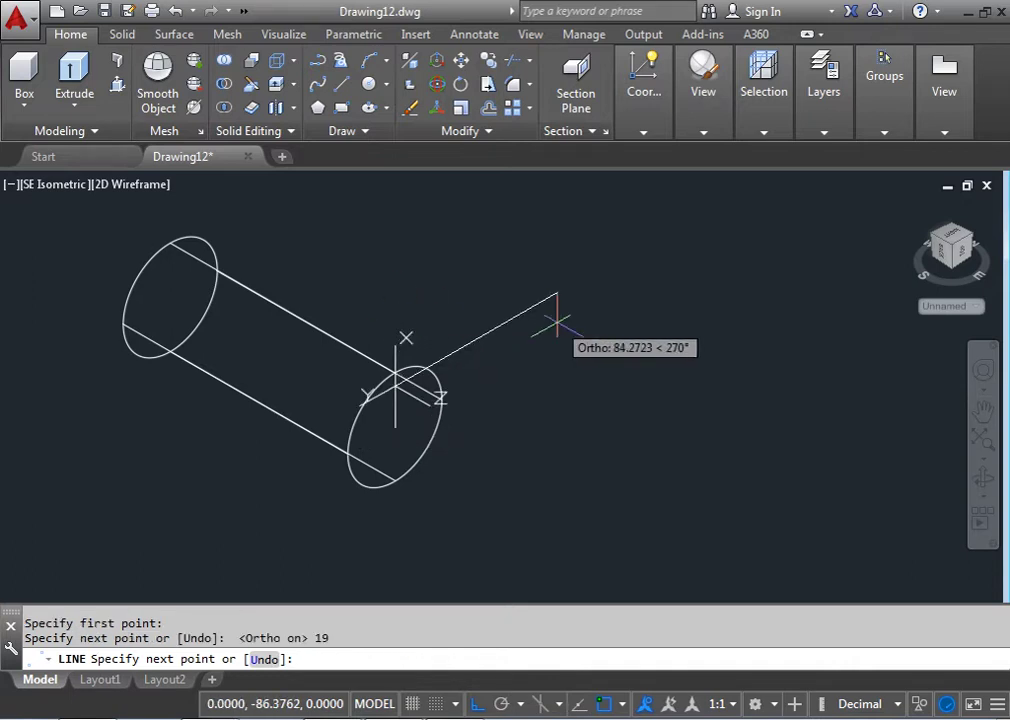
text(8)
key(Return)
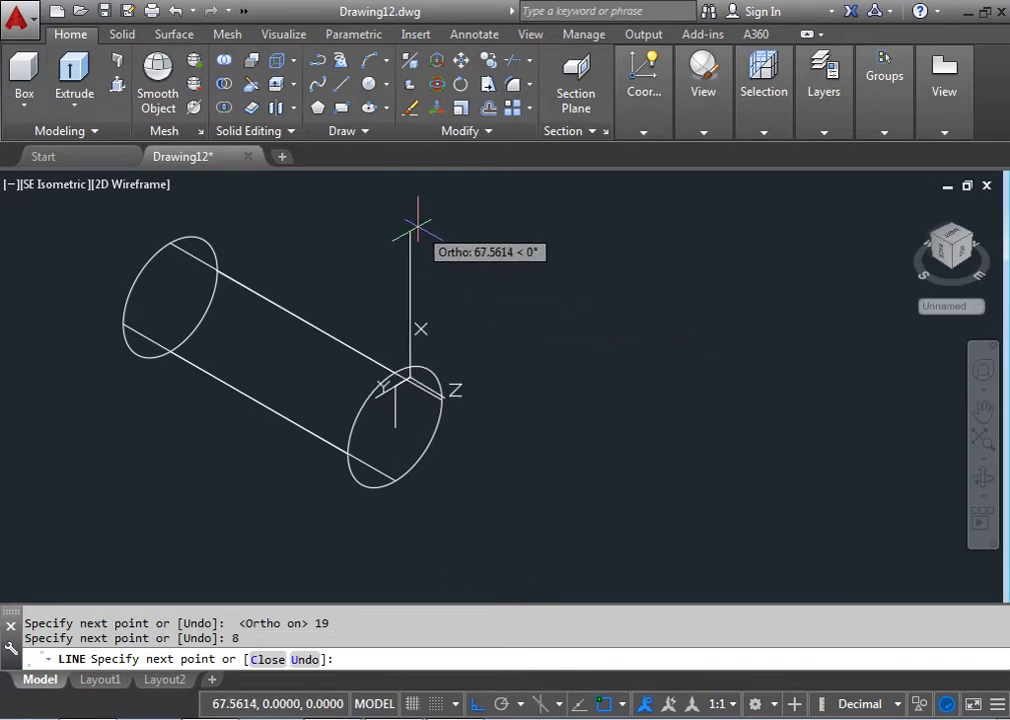
text(10)
key(Return)
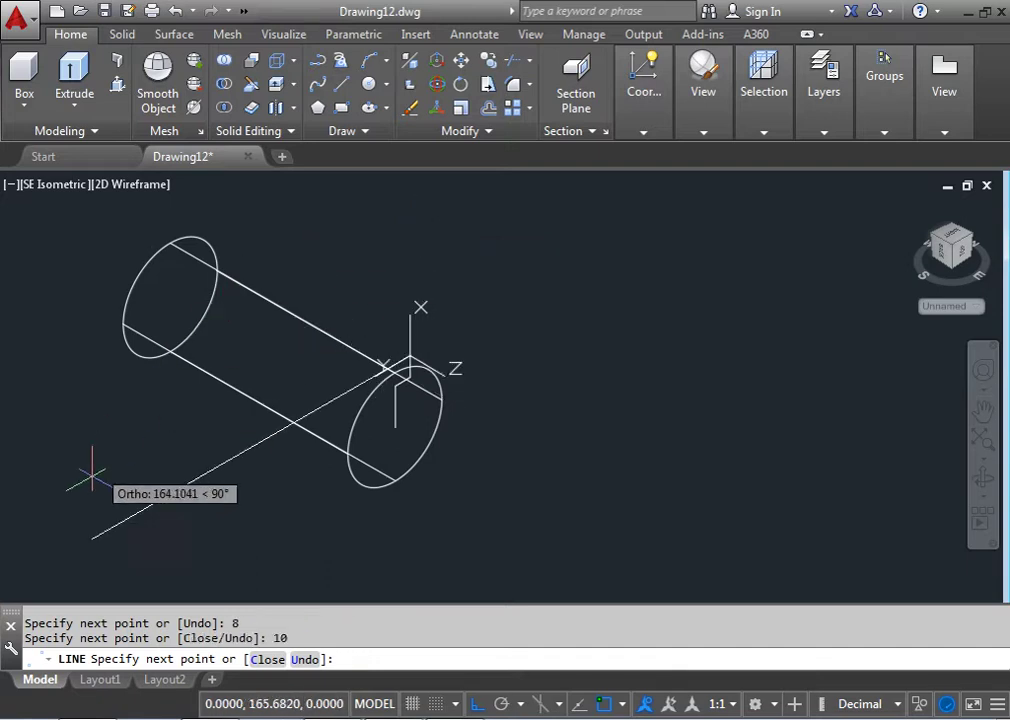
text(16)
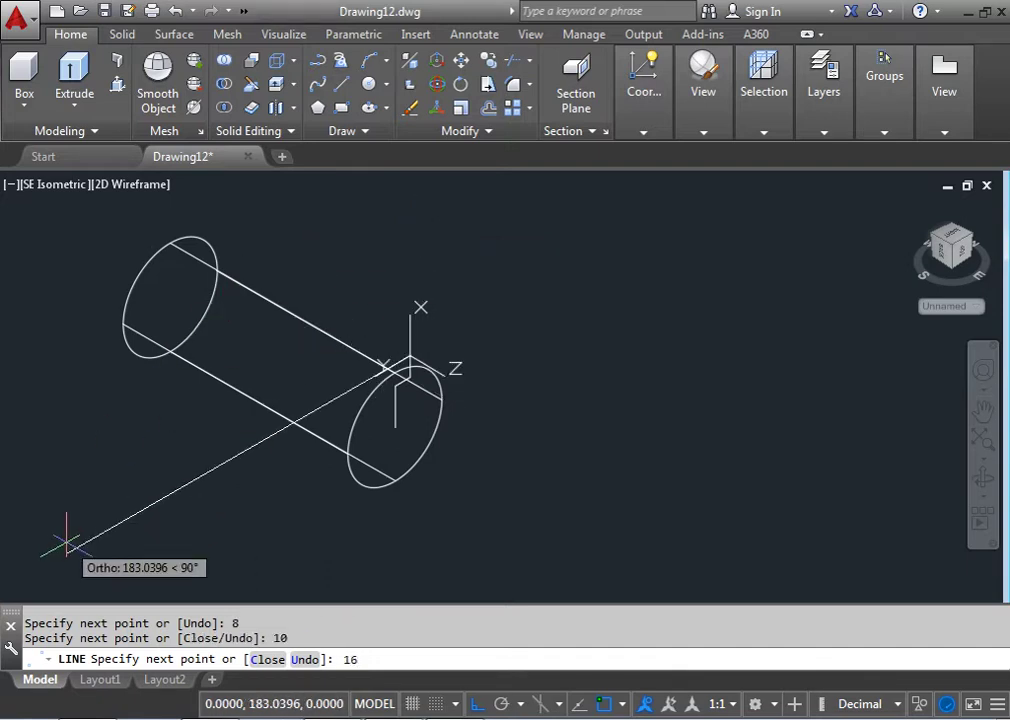
key(Return)
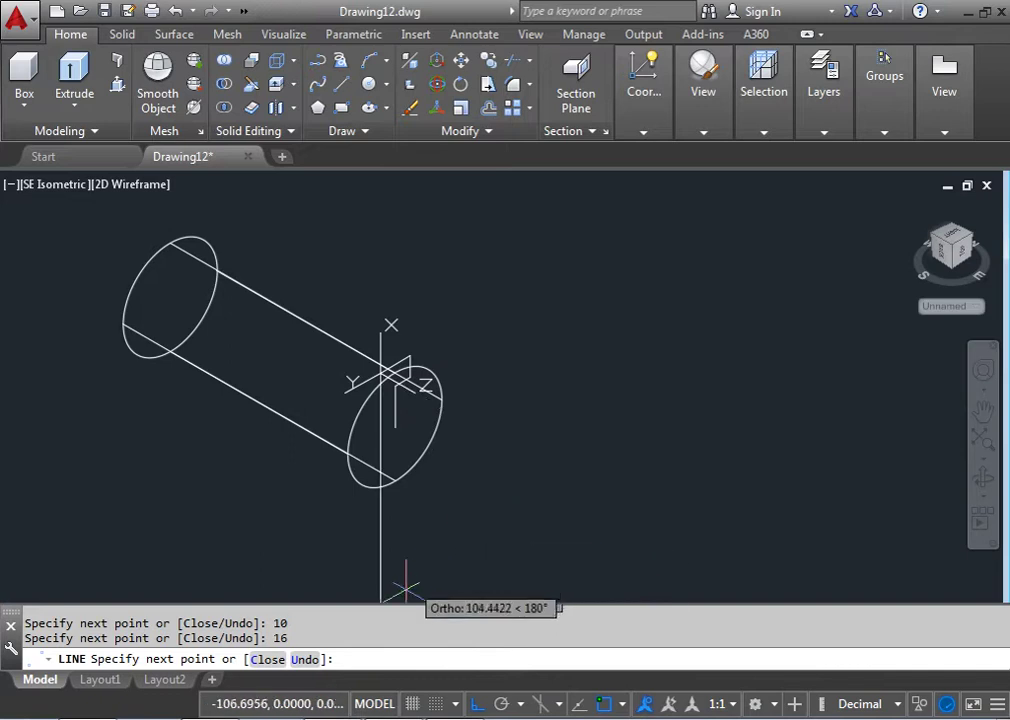
text(10)
key(Return)
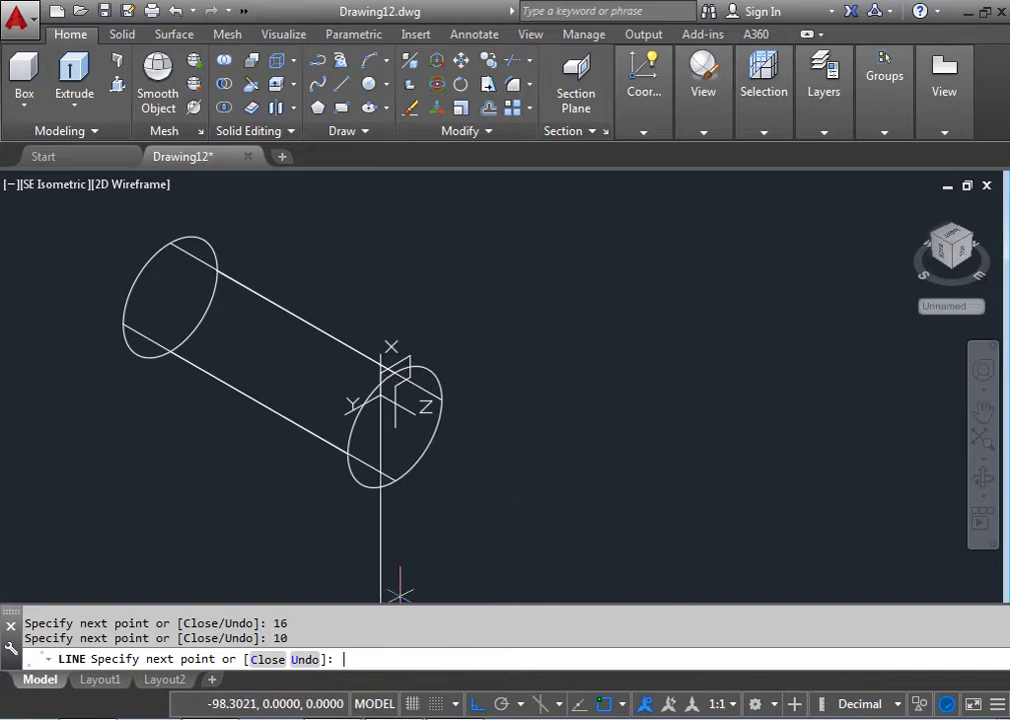
text(8)
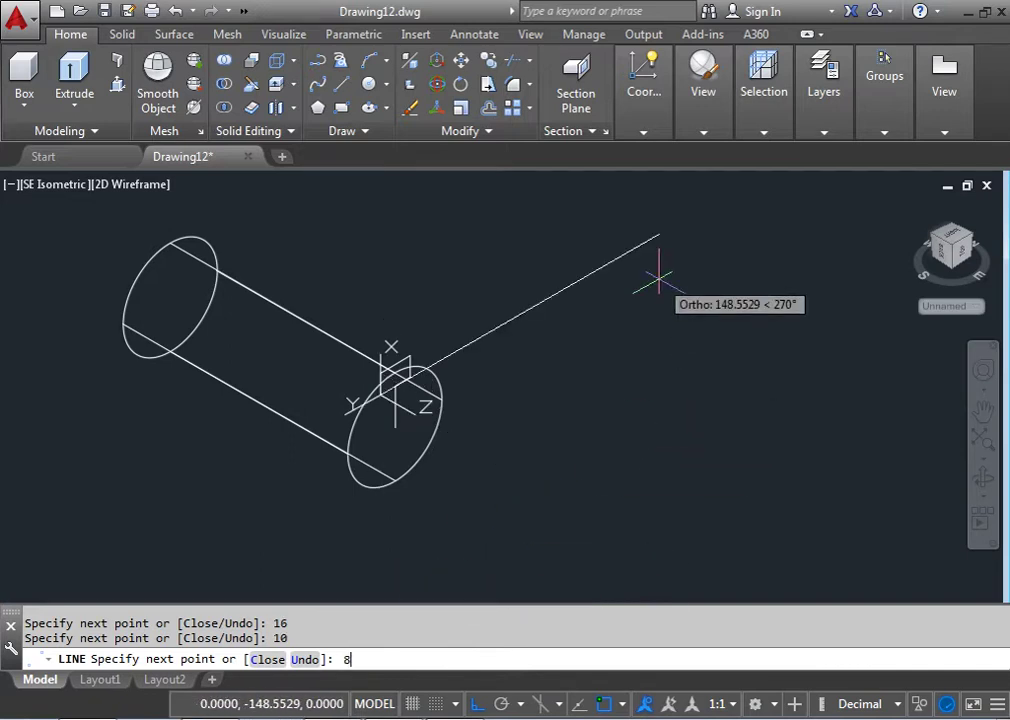
key(Return)
key(Return)
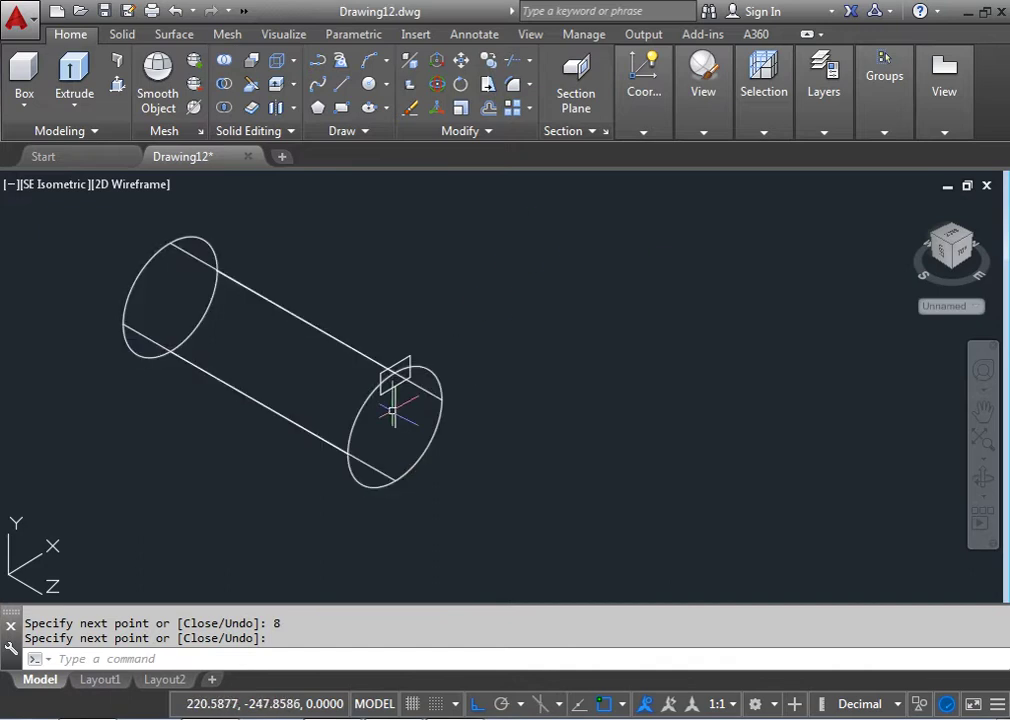
click(395, 408)
Step: Delete the helper line and convert the keyway rectangle into a region with REG
key(Delete)
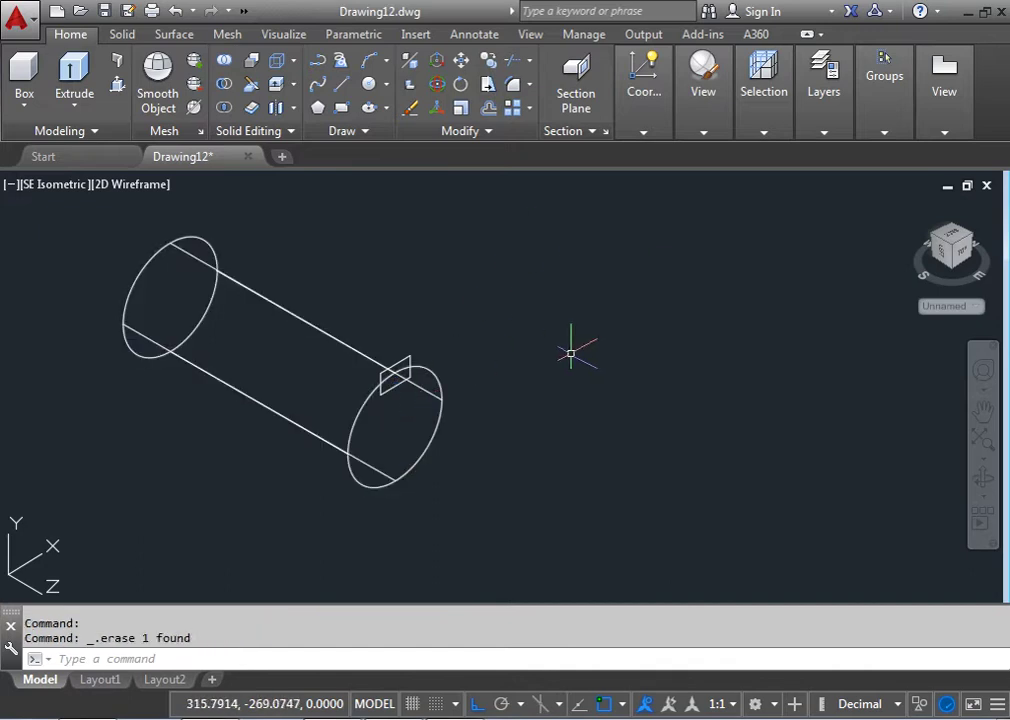
text(reg)
key(Return)
click(318, 273)
click(432, 381)
key(Return)
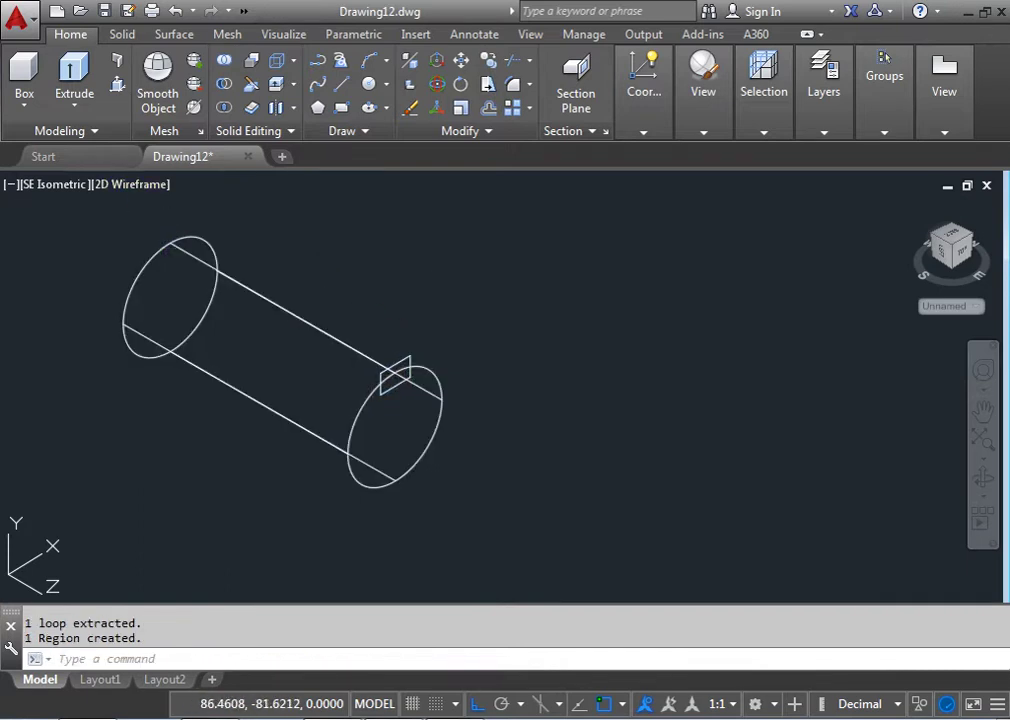
Step: Begin extruding the region with a negative height, then switch to the coupling PDF
click(74, 75)
click(398, 372)
key(Return)
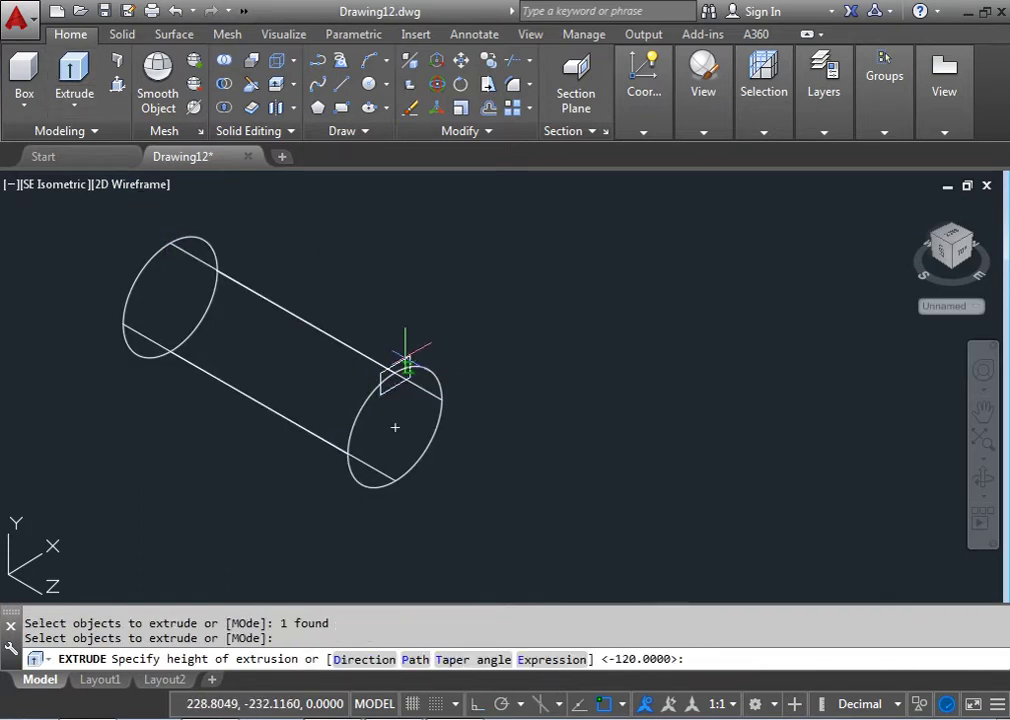
text(-)
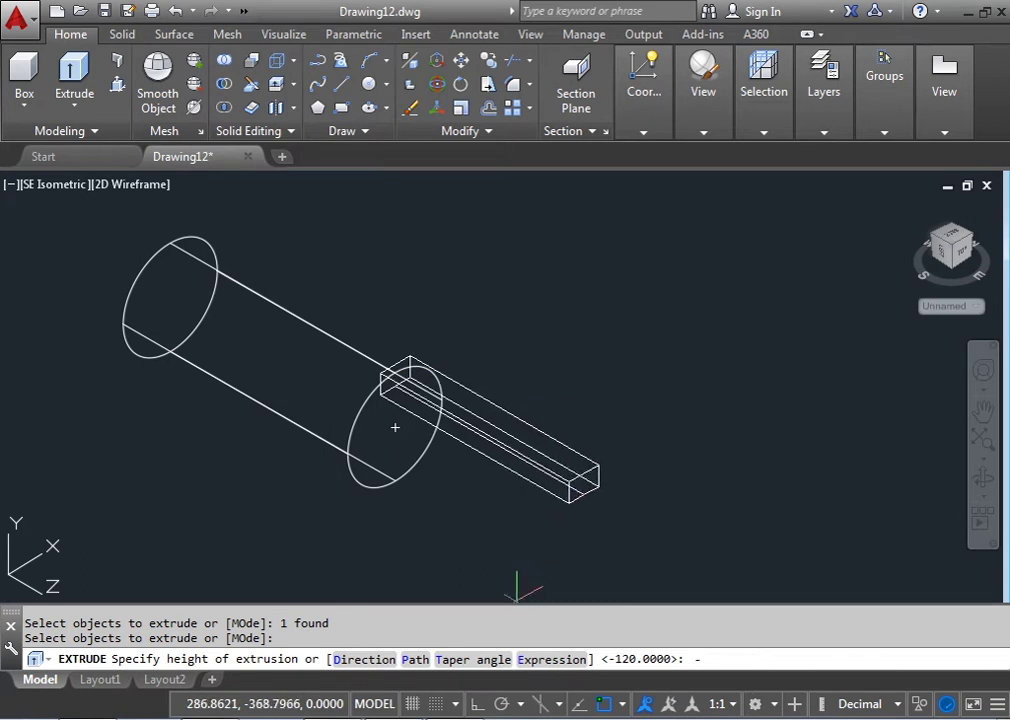
key(alt+Tab)
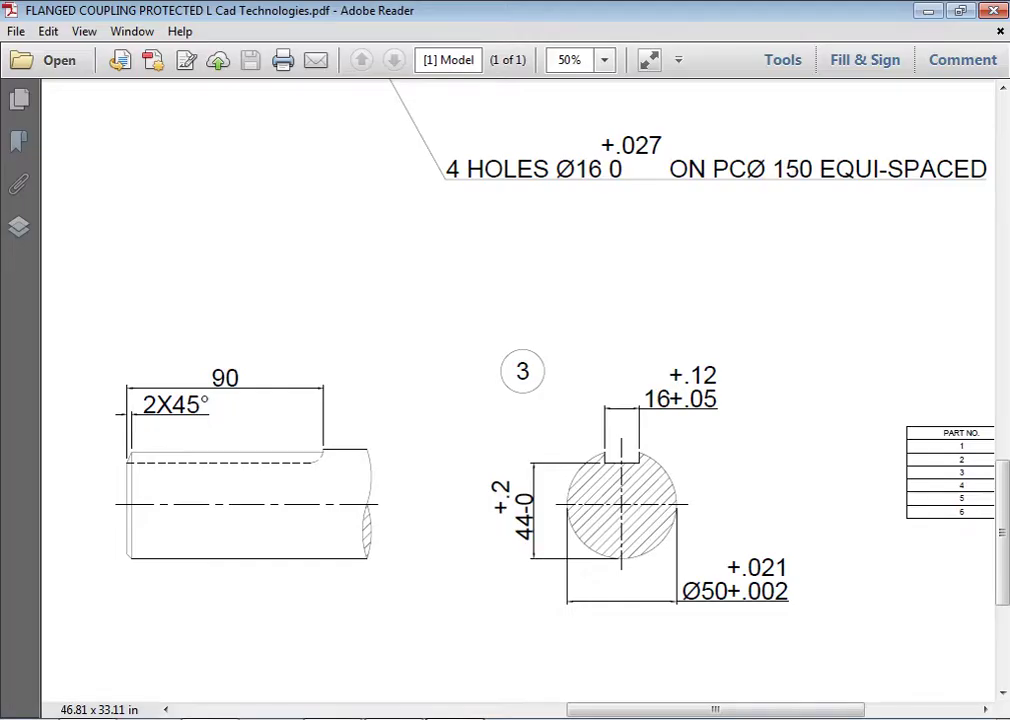
Step: Check the 90 keyway length on the PDF and return to AutoCAD
key(alt+Tab)
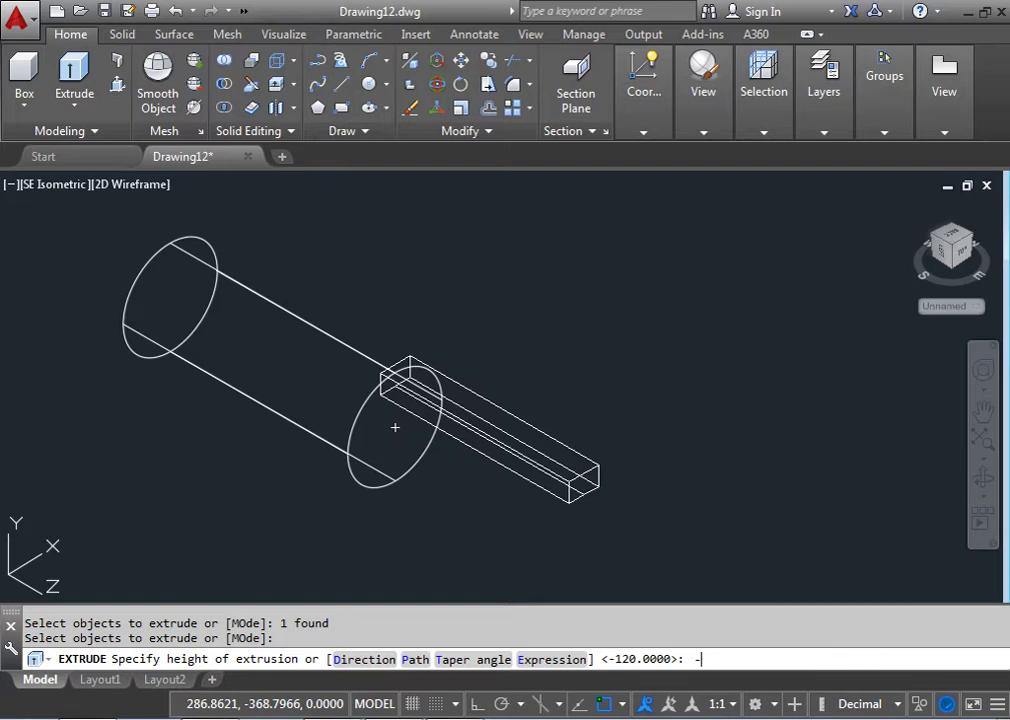
Step: Extrude the region -90 and subtract it from the cylinder to cut the keyway
text(90)
key(Return)
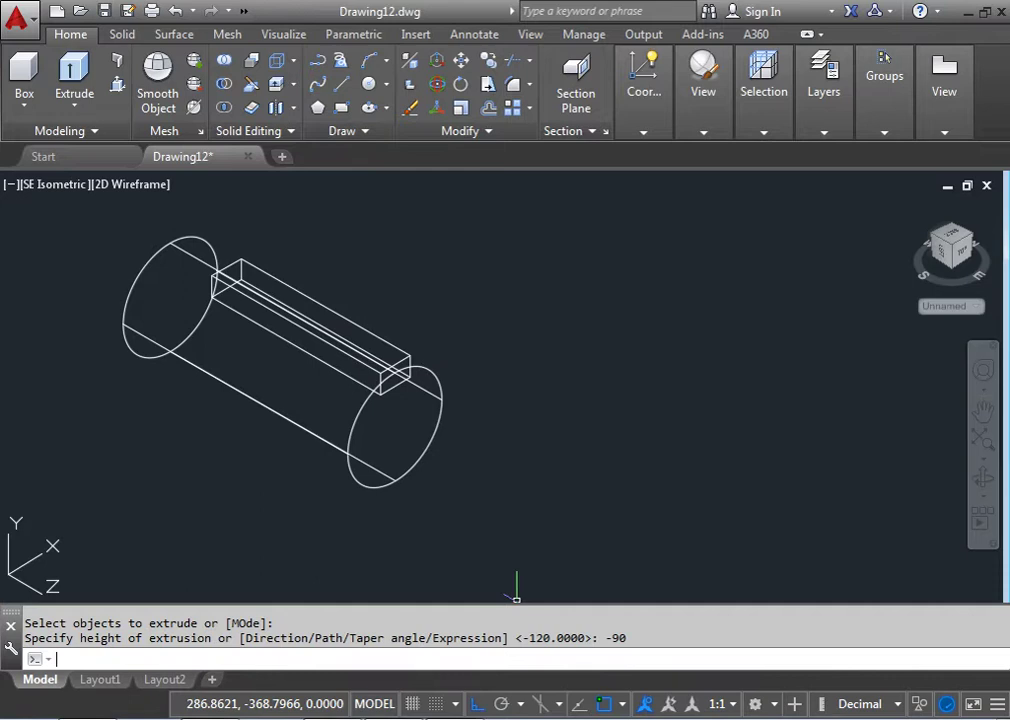
key(Escape)
key(Escape)
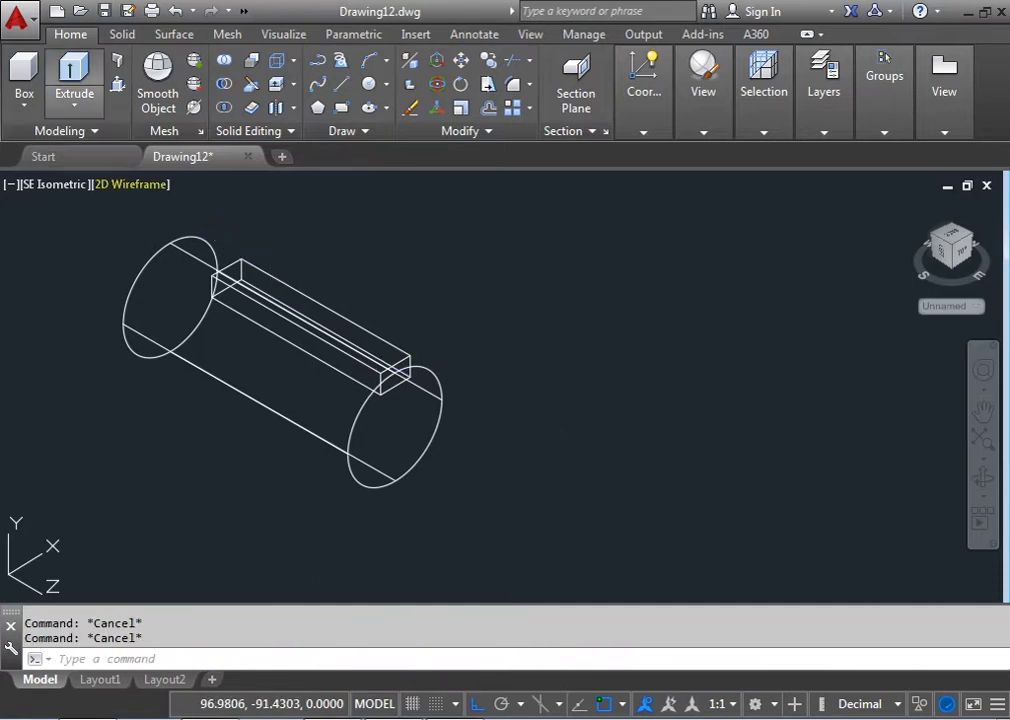
click(224, 84)
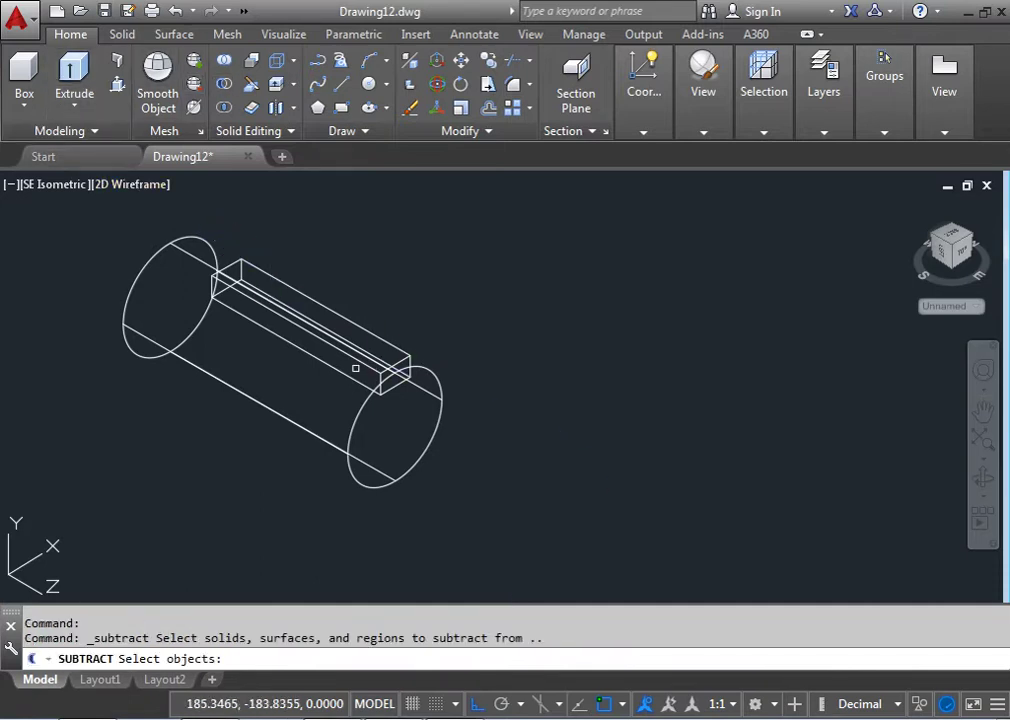
click(352, 418)
key(Return)
click(403, 355)
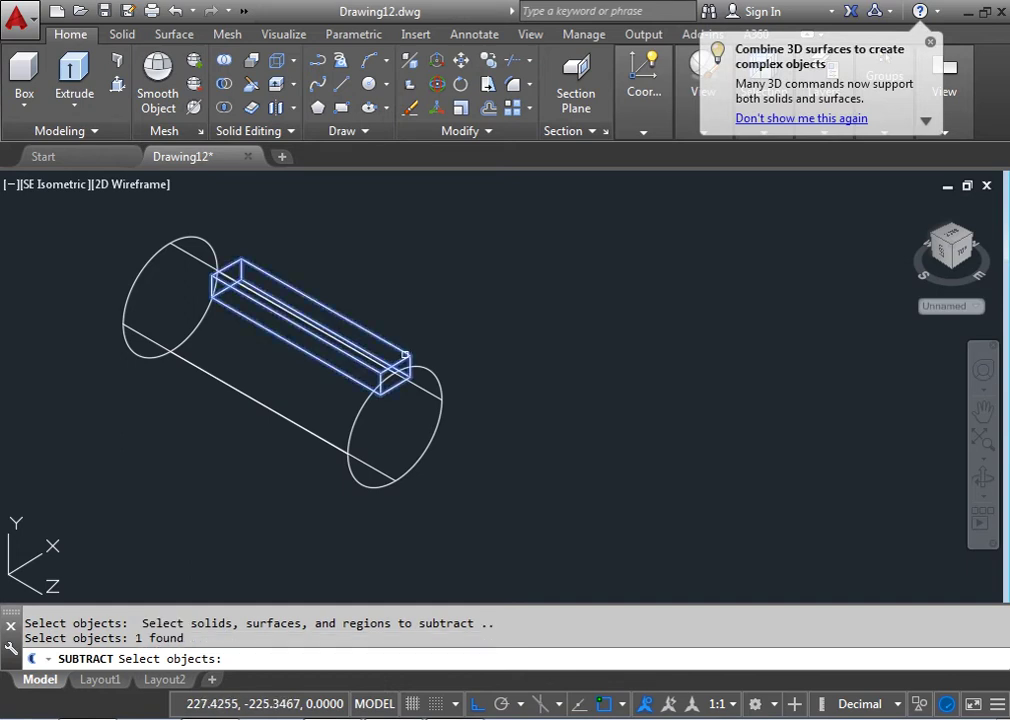
key(Return)
key(Escape)
key(Escape)
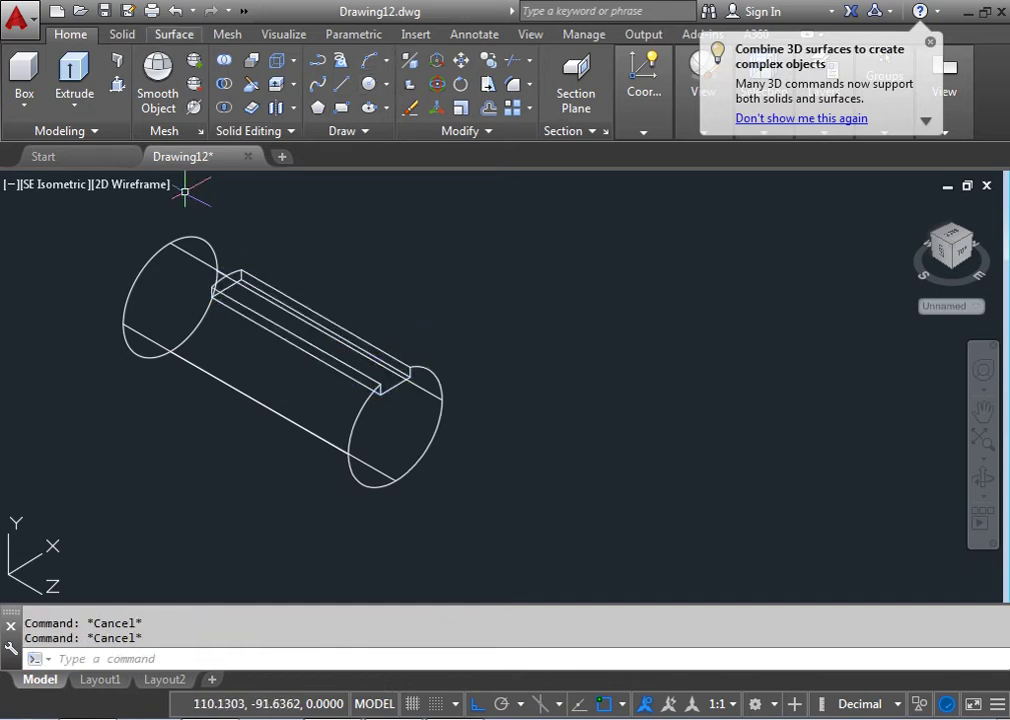
Step: Start a fillet edge on the shaft with radius 3
click(122, 34)
click(548, 104)
click(566, 140)
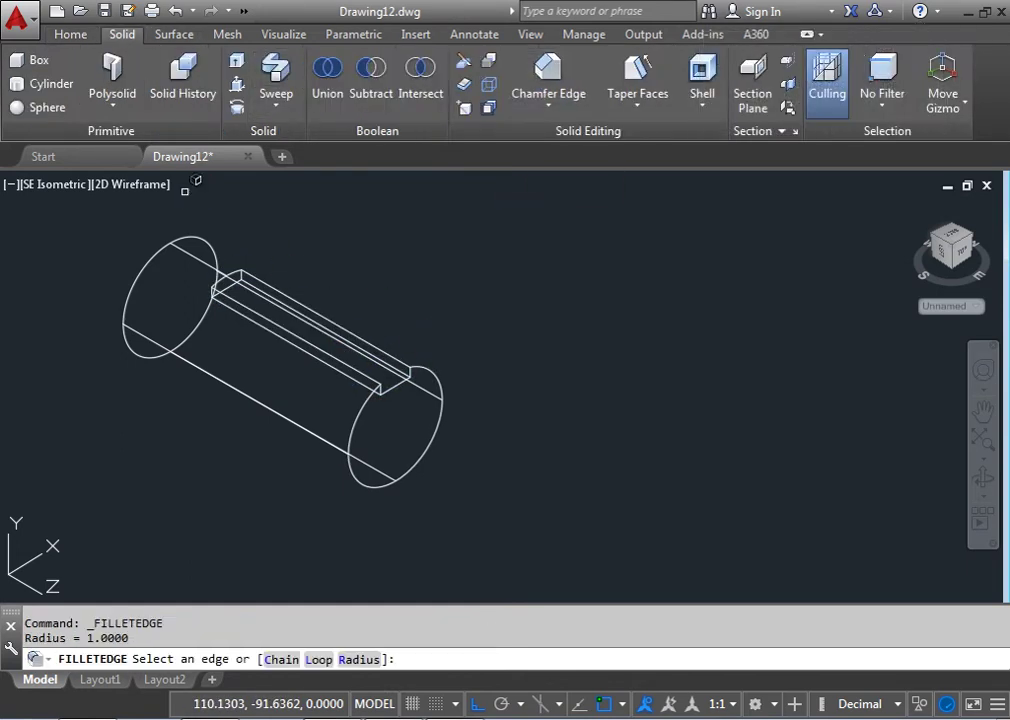
text(R)
key(Return)
text(3)
key(Return)
key(Return)
key(Return)
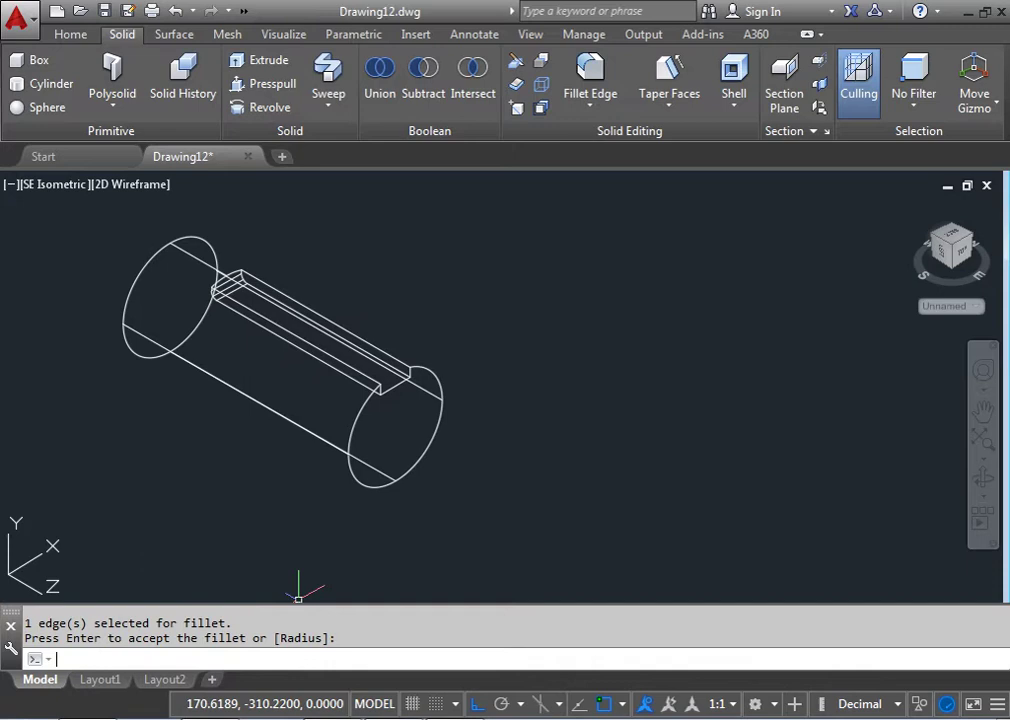
Step: Chamfer the shaft's end circle edge with distances 2 and 2
click(590, 104)
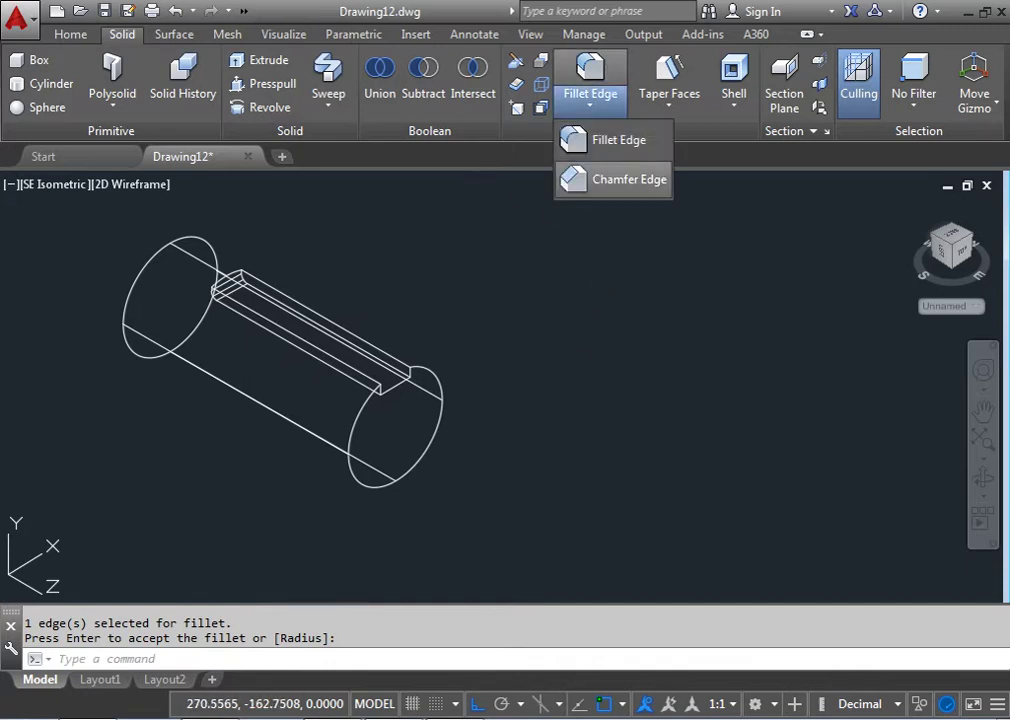
click(605, 176)
text(D)
key(Return)
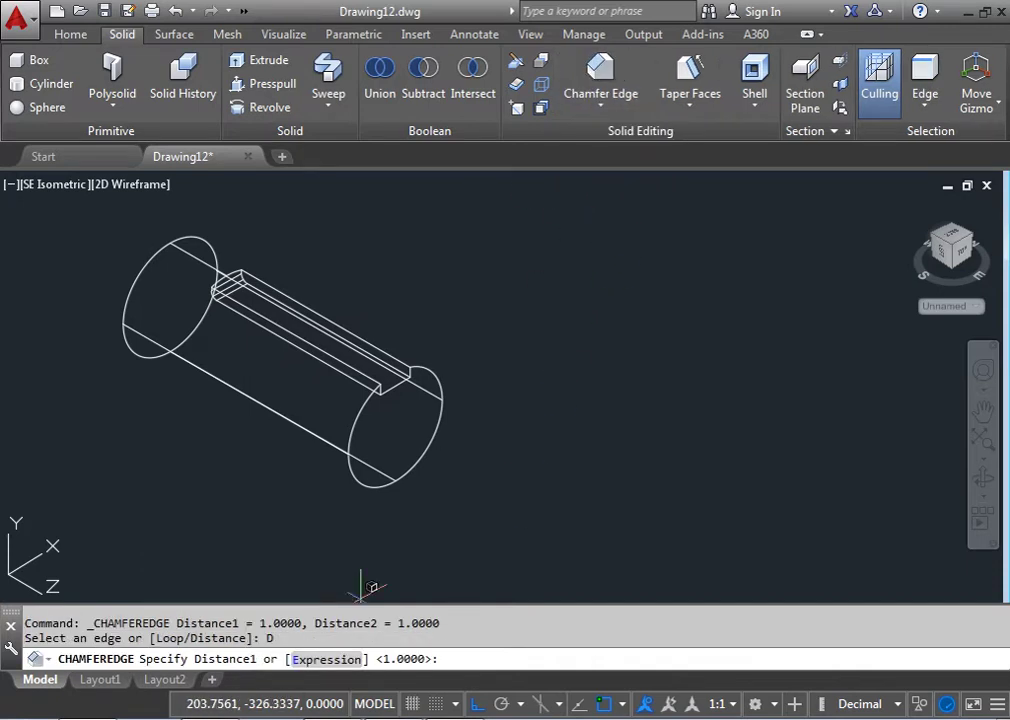
text(2)
key(Return)
text(2)
key(Return)
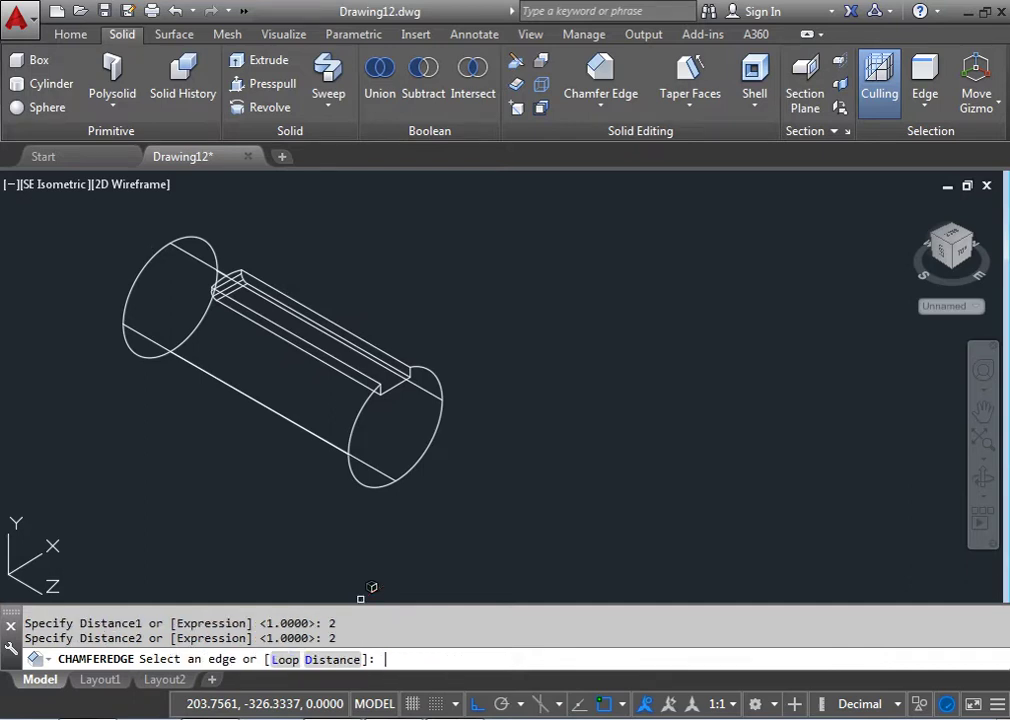
click(403, 490)
key(Return)
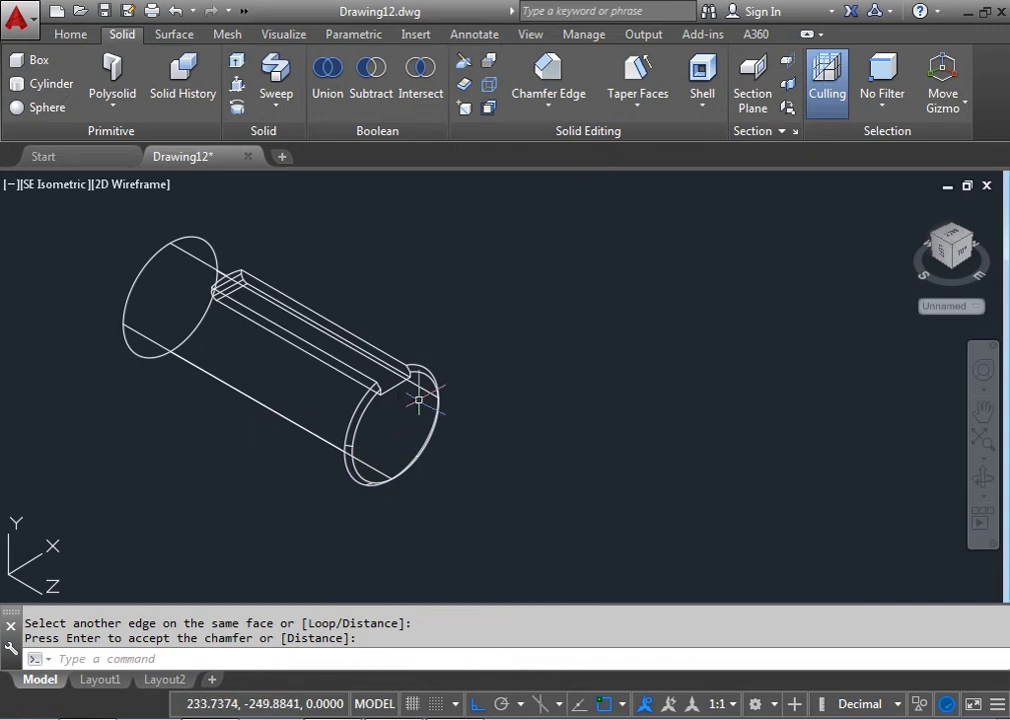
key(Return)
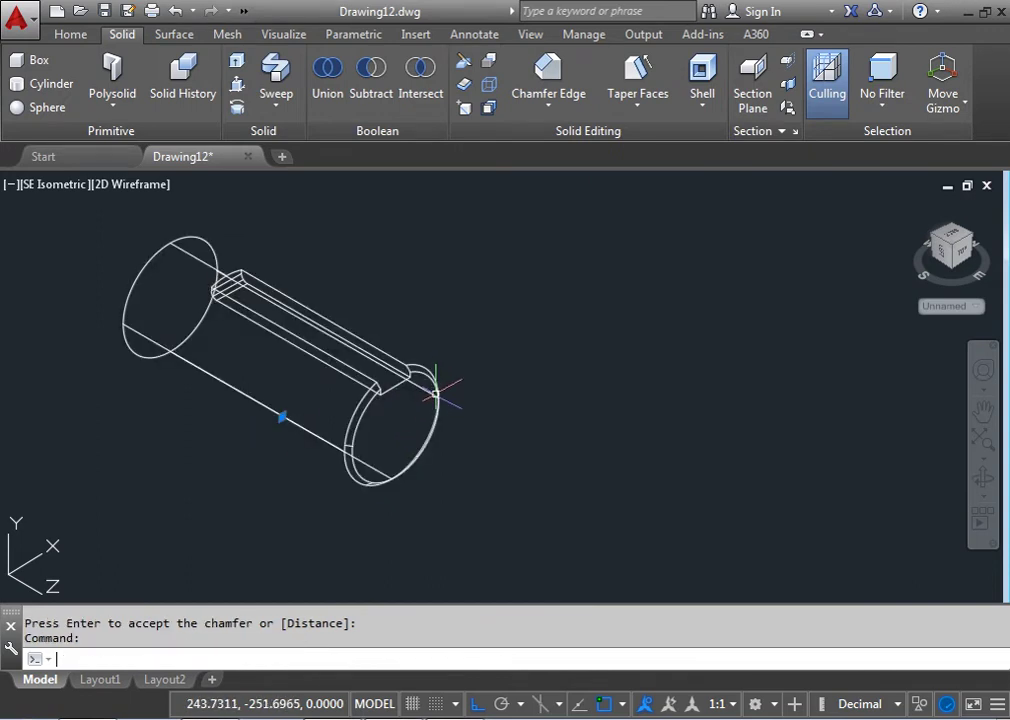
Step: Move the shaft from its end point to the origin and zoom to show everything
click(348, 318)
text(m)
key(Return)
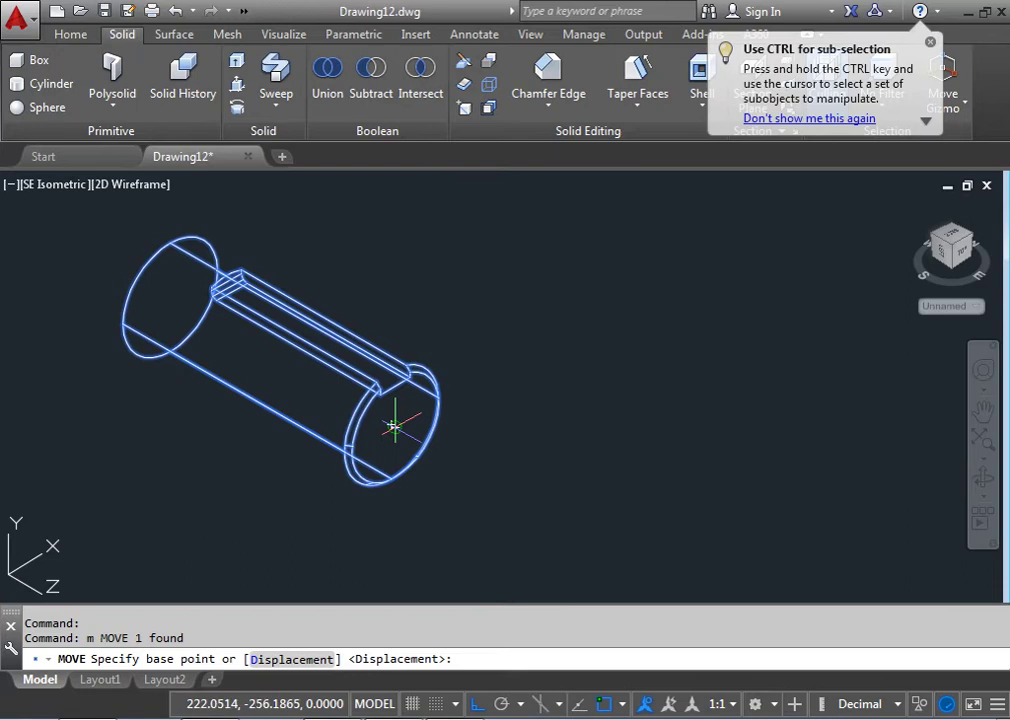
click(395, 424)
text(0)
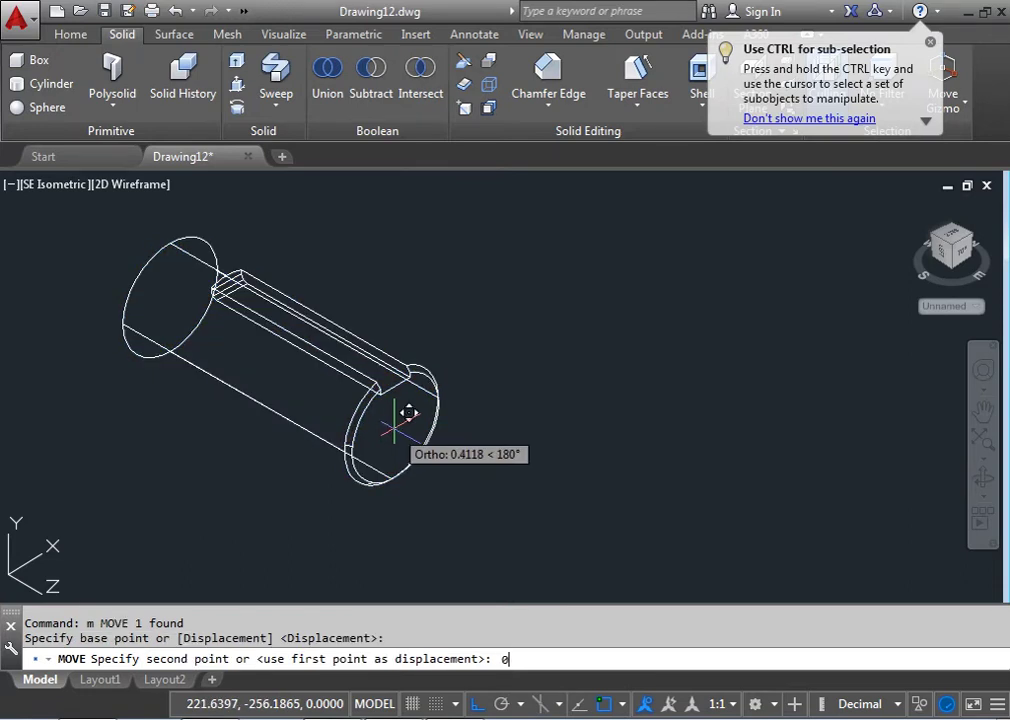
key(Return)
text(z)
key(Return)
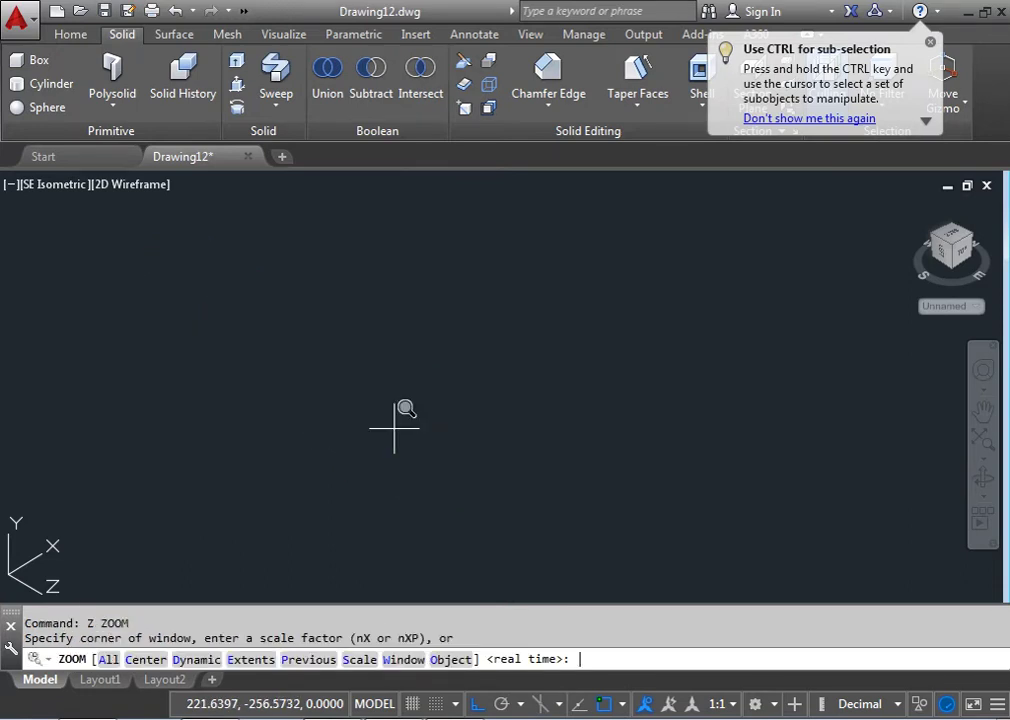
text(a)
key(Return)
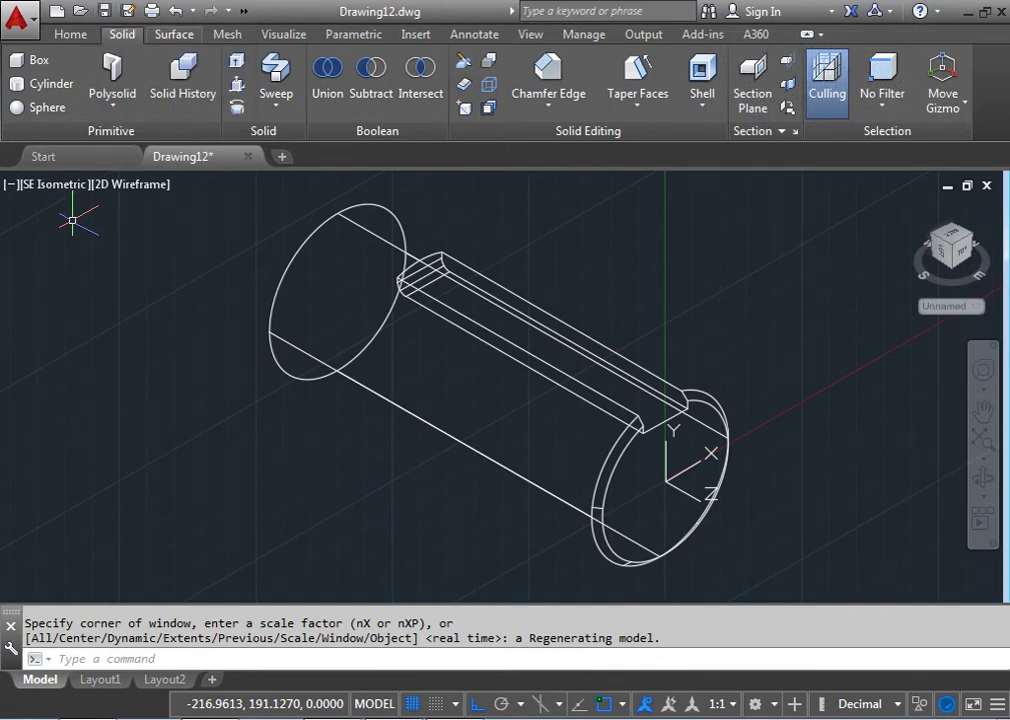
Step: Save the drawing as Shaft.dwg
click(128, 10)
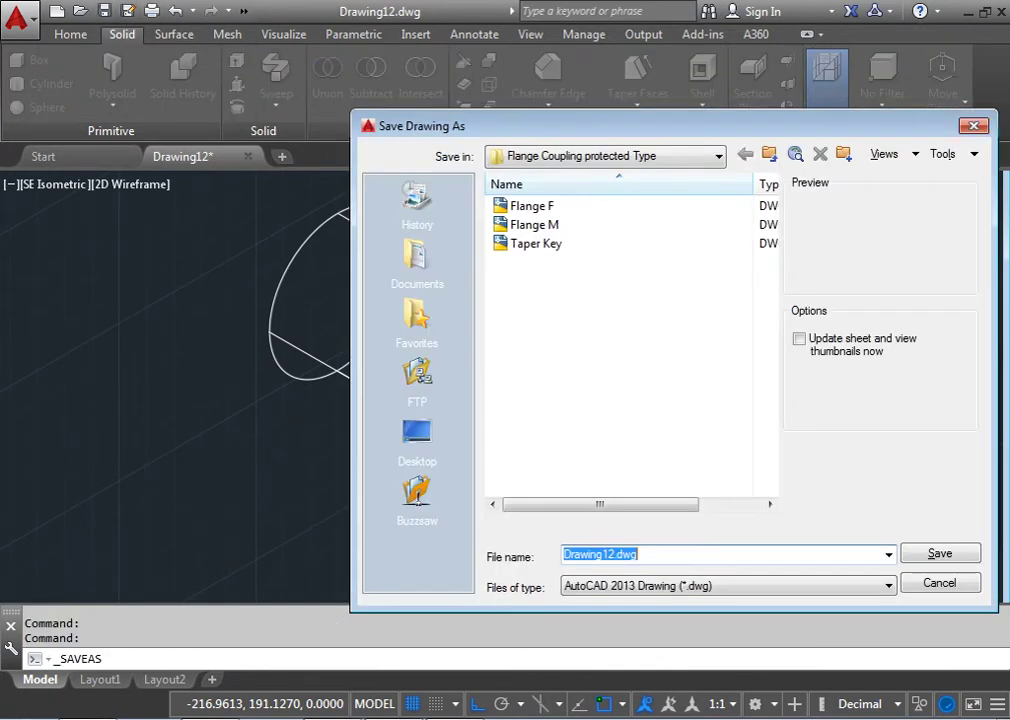
text(Shaft)
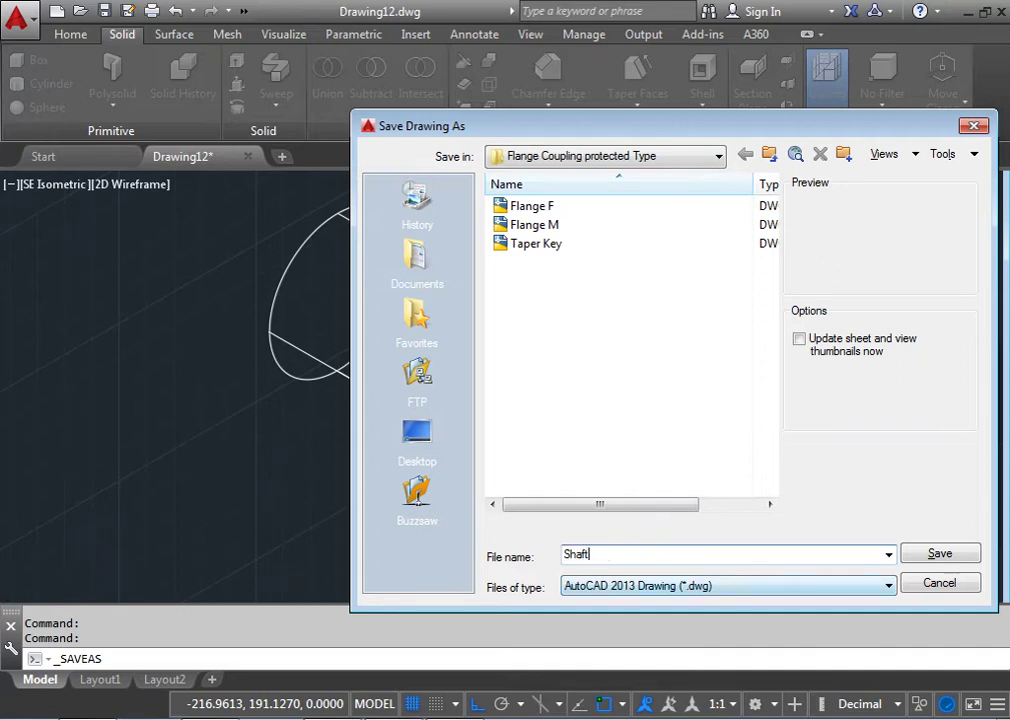
key(Return)
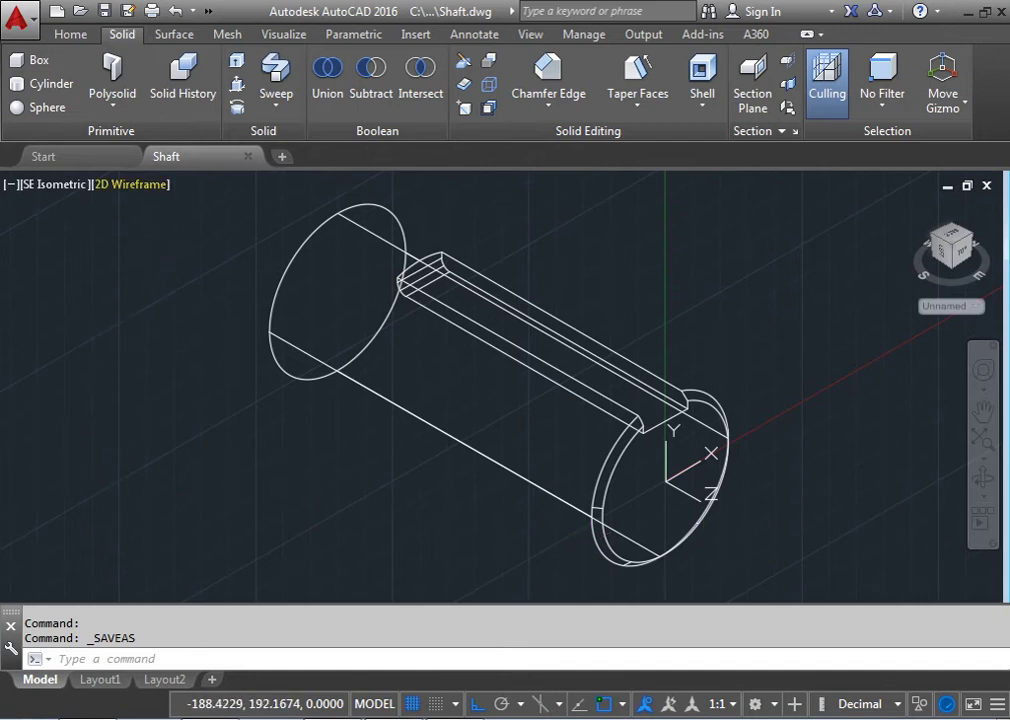
click(130, 184)
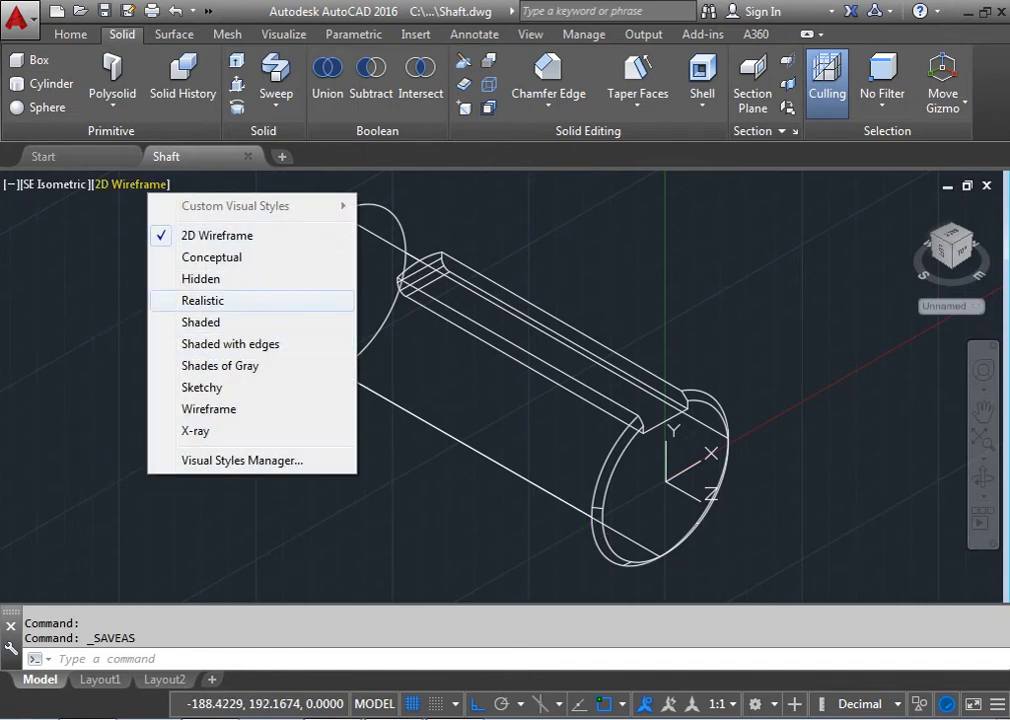
Step: Show the shaft in Realistic visual style and browse the materials library
click(203, 300)
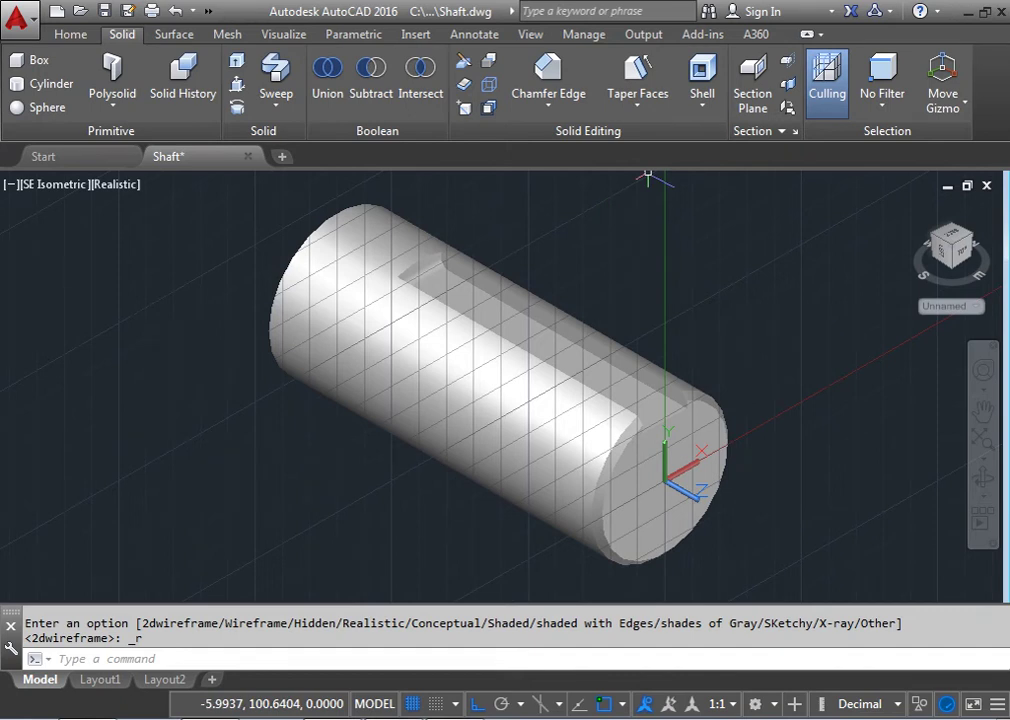
click(284, 34)
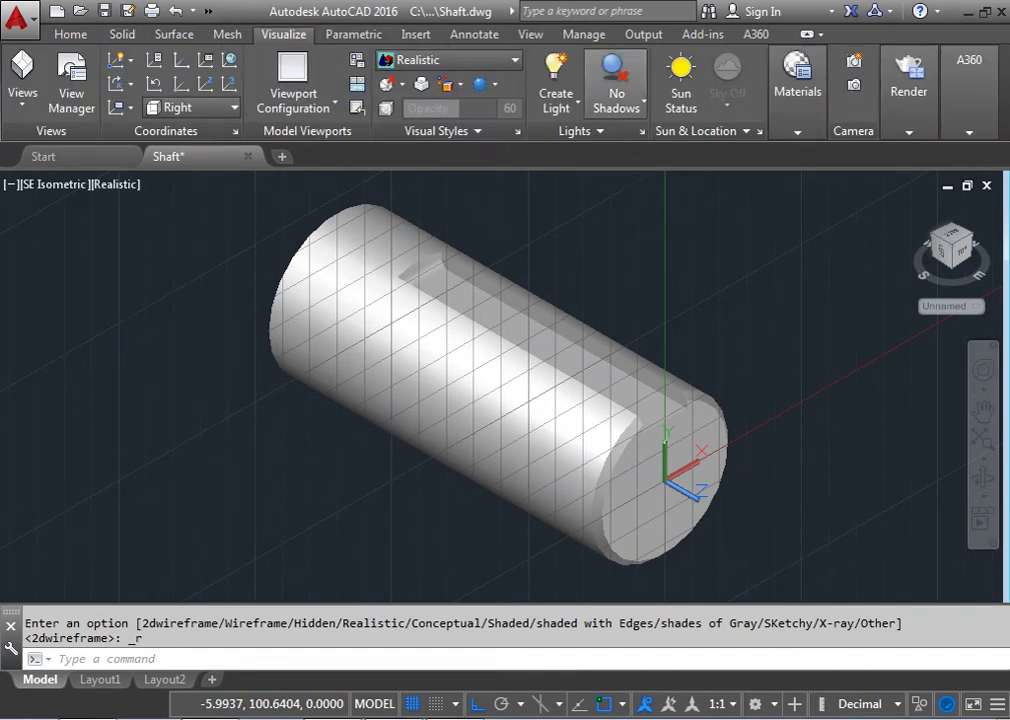
click(797, 131)
click(830, 153)
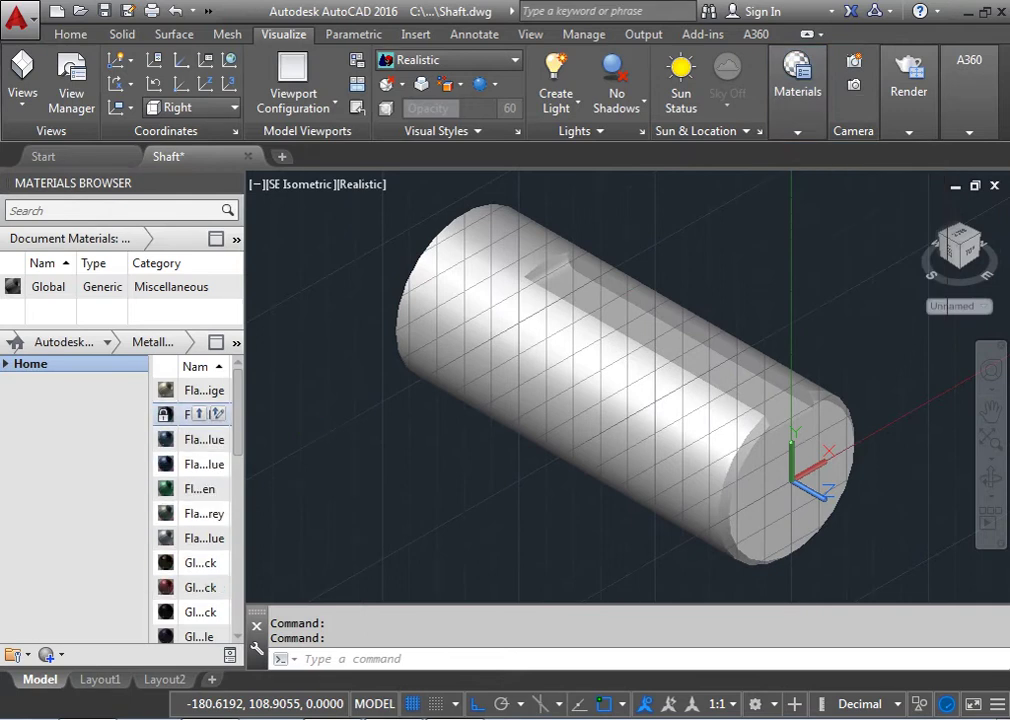
scroll(190, 458, down, 1)
scroll(190, 458, down, 1)
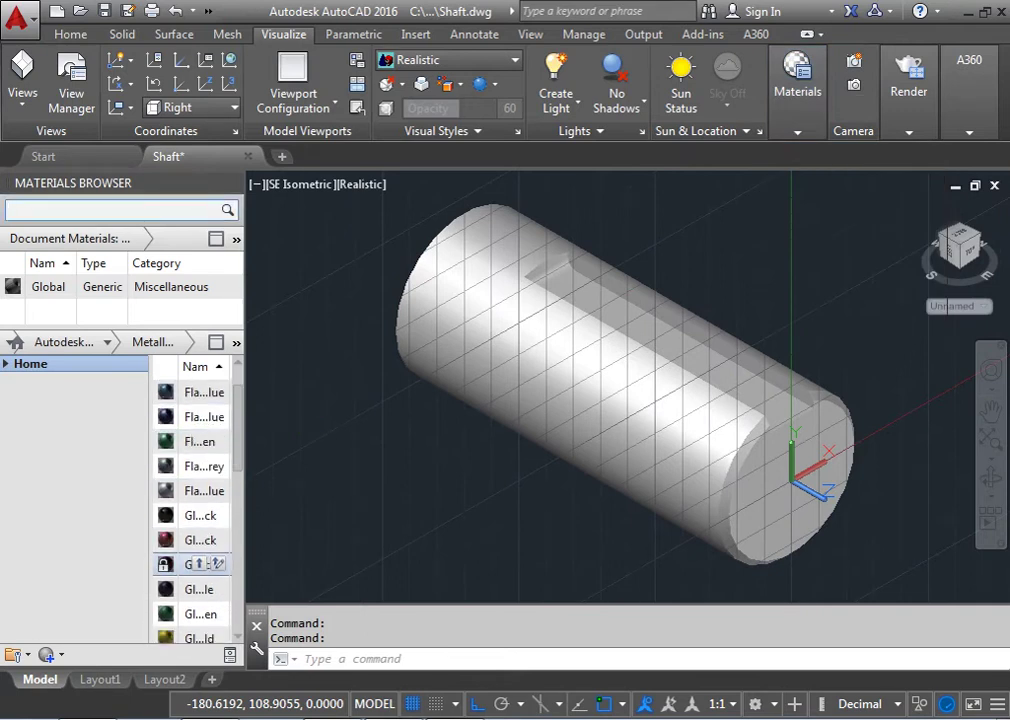
Step: Apply a metallic paint material to the shaft, close the library, and save
click(198, 589)
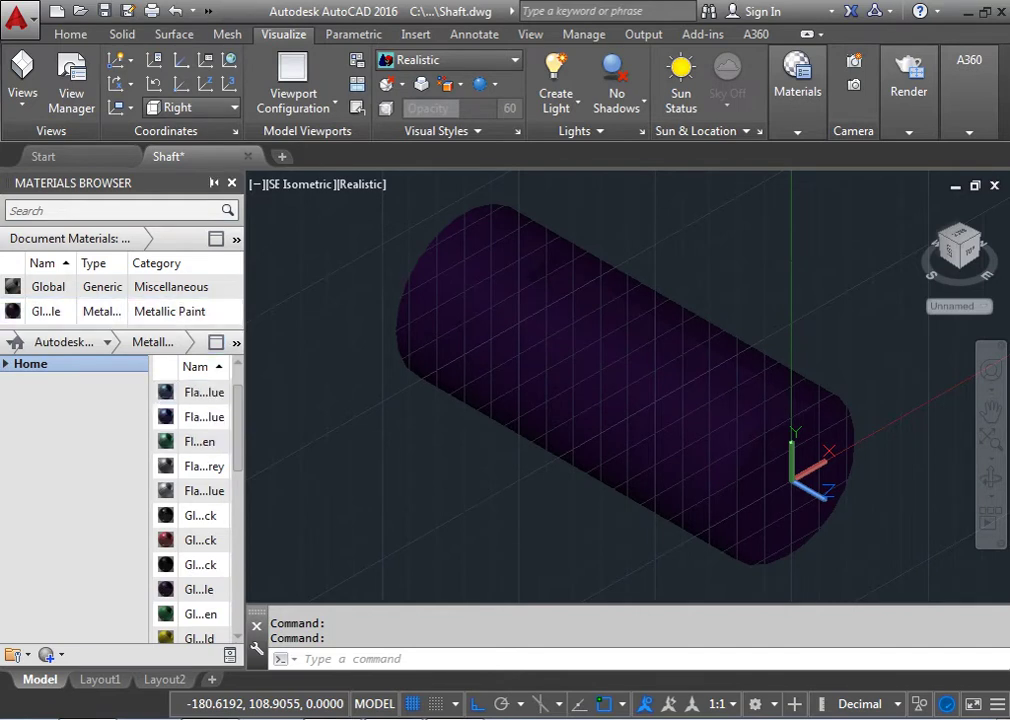
click(232, 182)
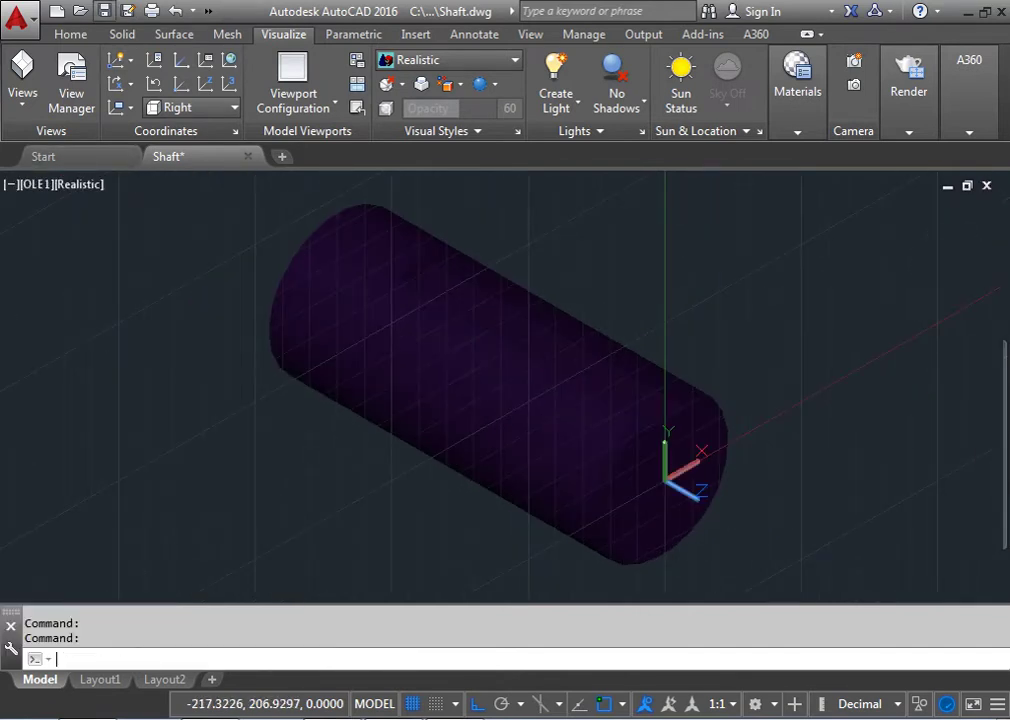
click(104, 11)
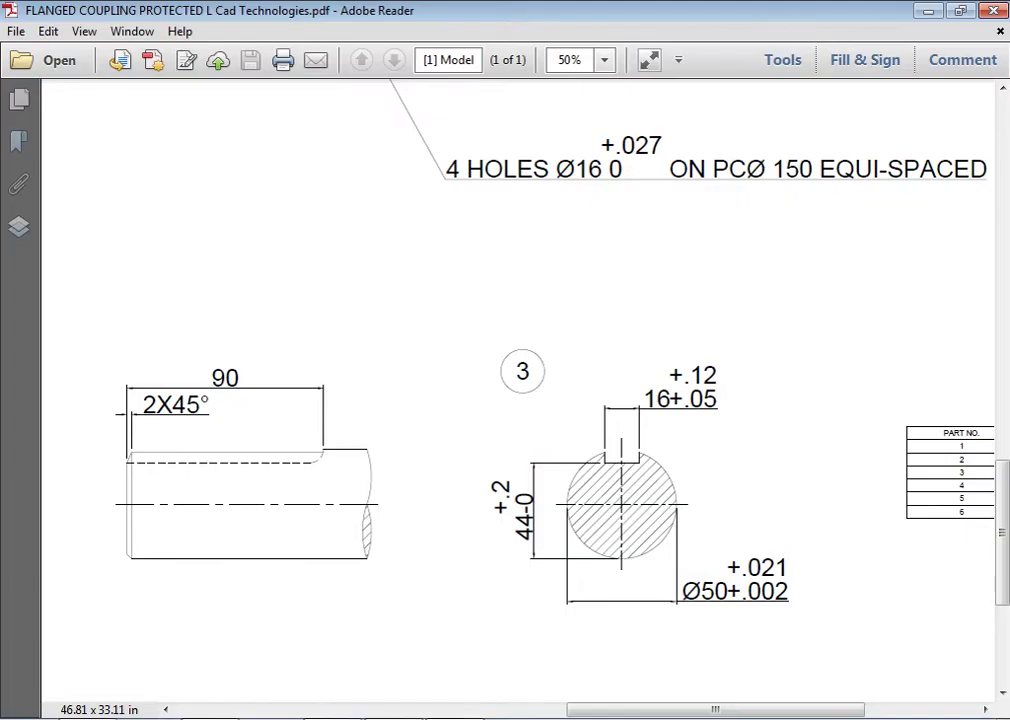
Step: Zoom around the PDF to review the nut (part 6) and bolt (part 5) details, then return to AutoCAD
ctrl+scroll(520, 400, down, 2)
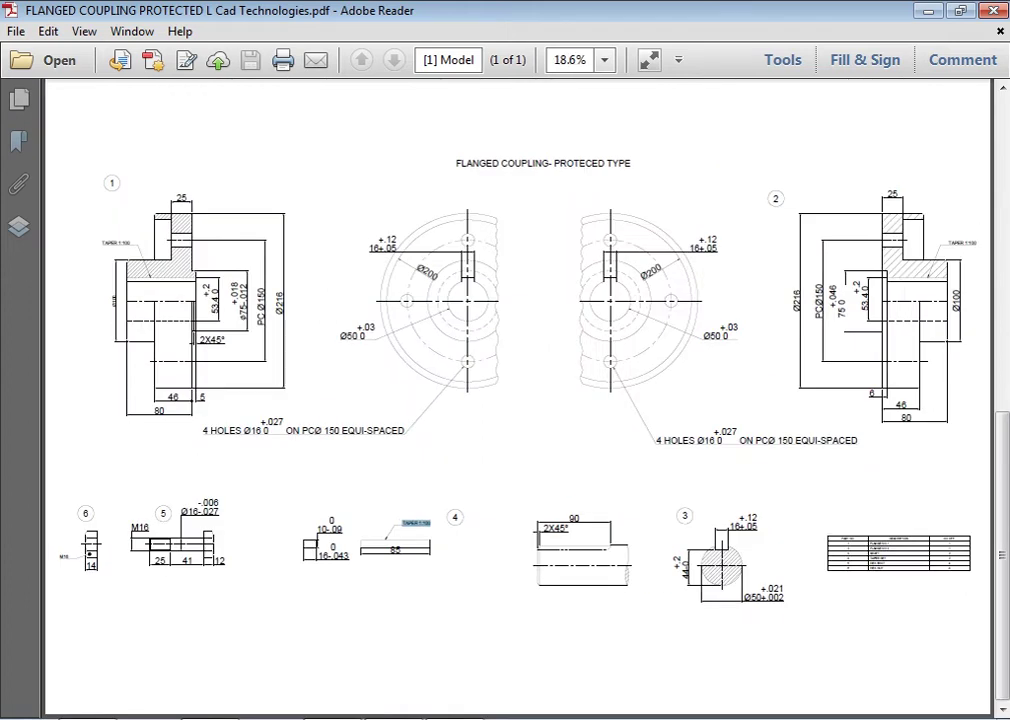
ctrl+scroll(76, 587, up, 1)
ctrl+scroll(76, 587, up, 1)
ctrl+scroll(76, 587, up, 1)
ctrl+scroll(90, 560, up, 1)
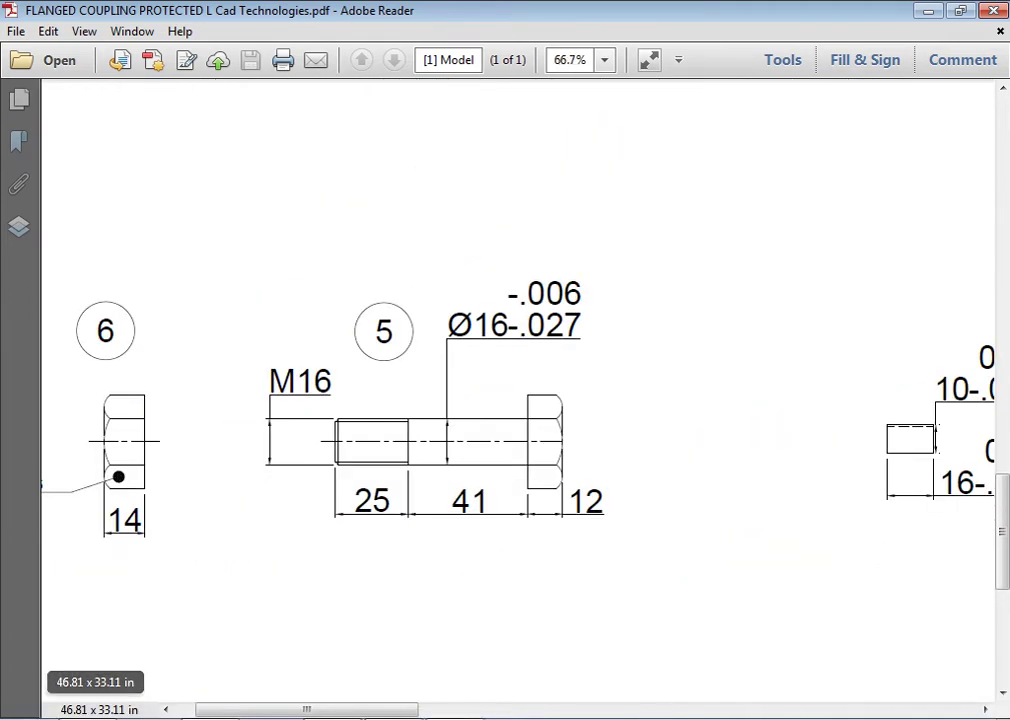
scroll(500, 400, left, 2)
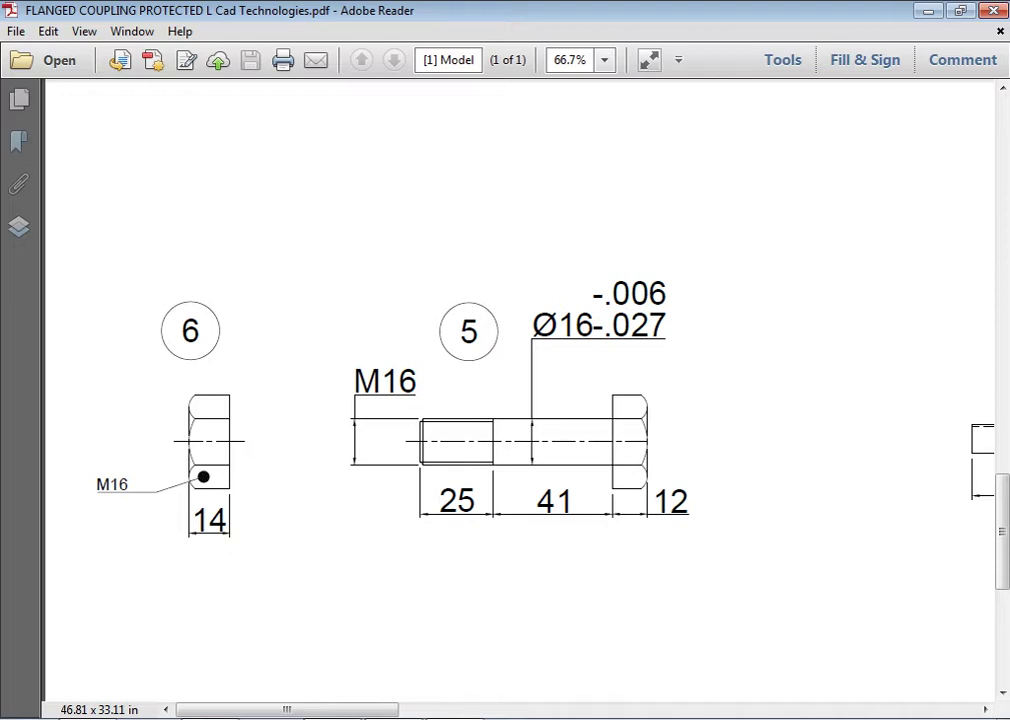
key(alt+Tab)
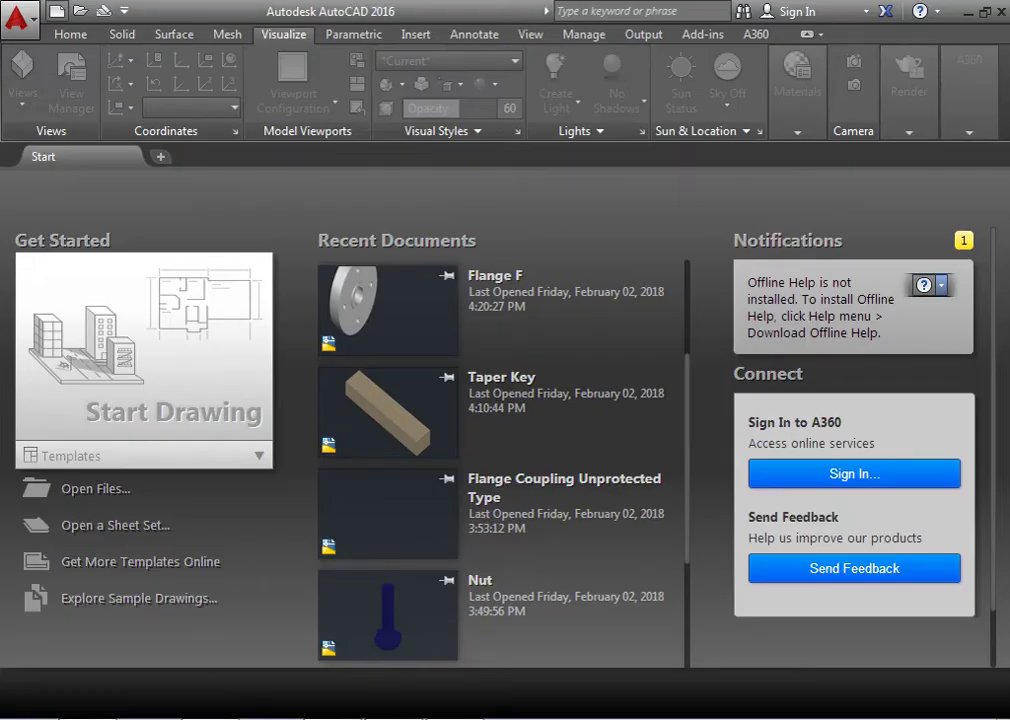
Step: Start a new drawing from the default template in SE Isometric view
key(ctrl+n)
key(Return)
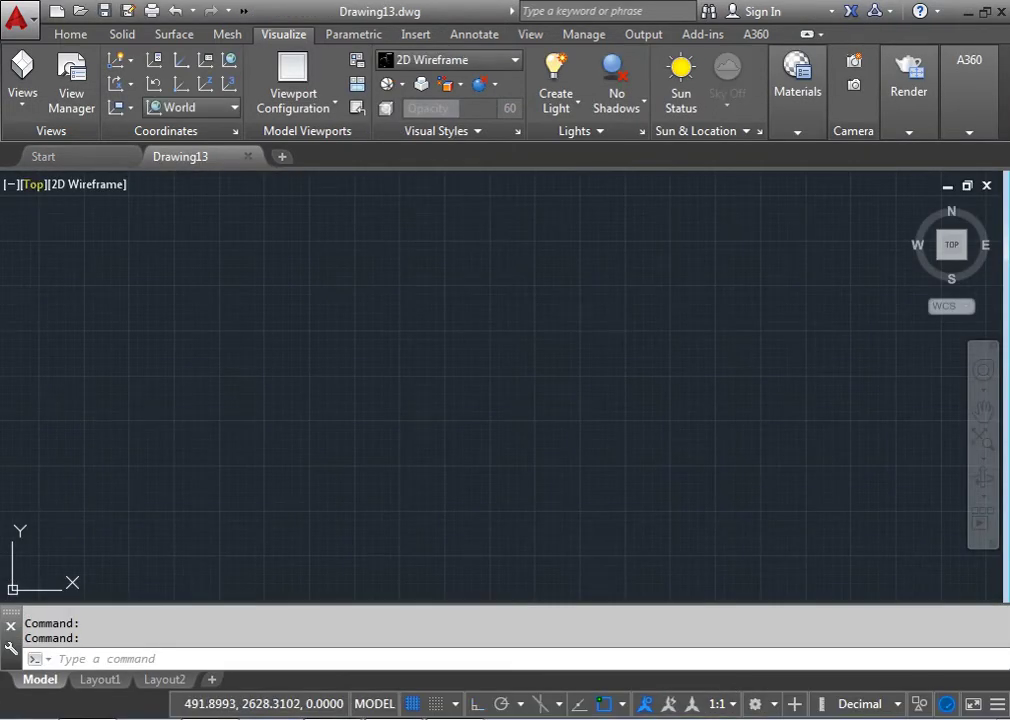
click(33, 184)
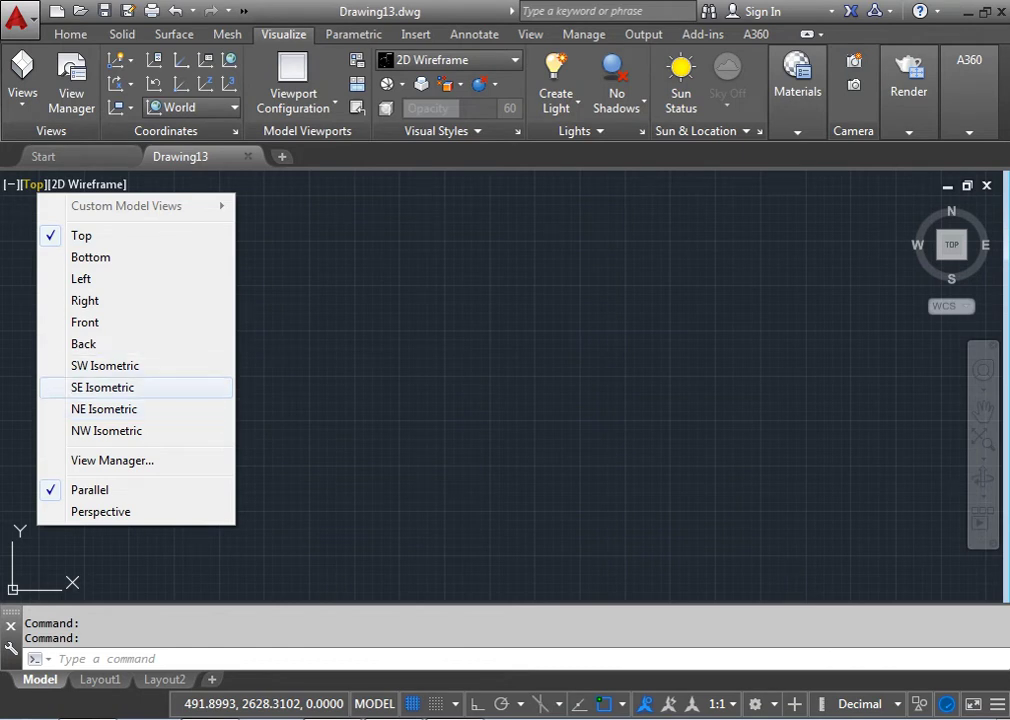
click(102, 387)
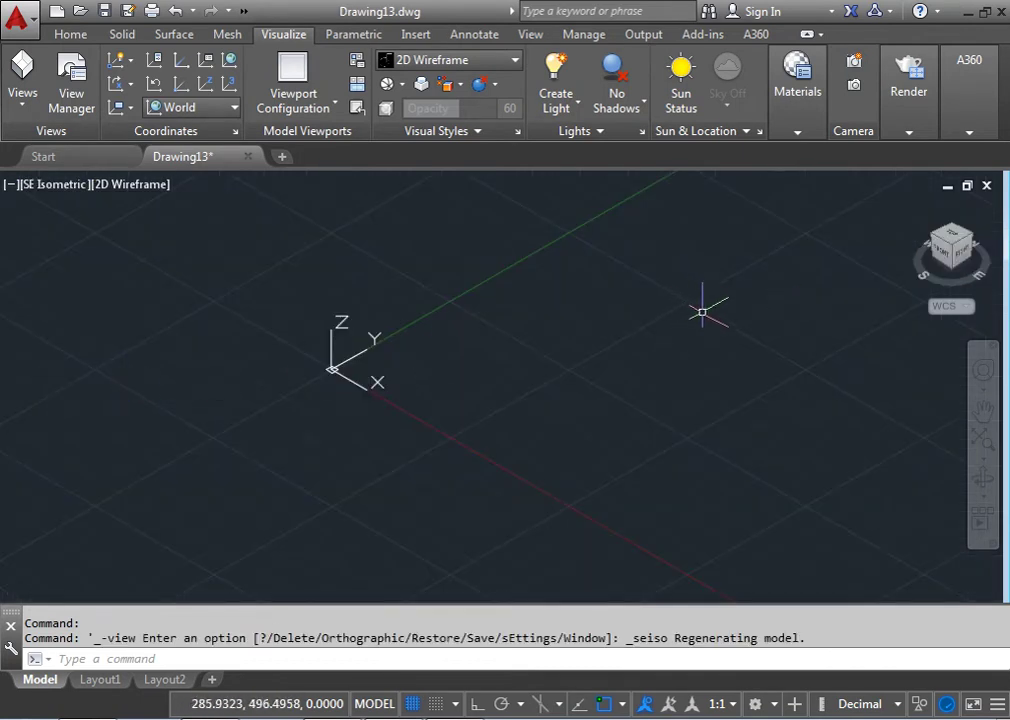
Step: Set the UCS to Front, then align it to the Right plane
click(122, 34)
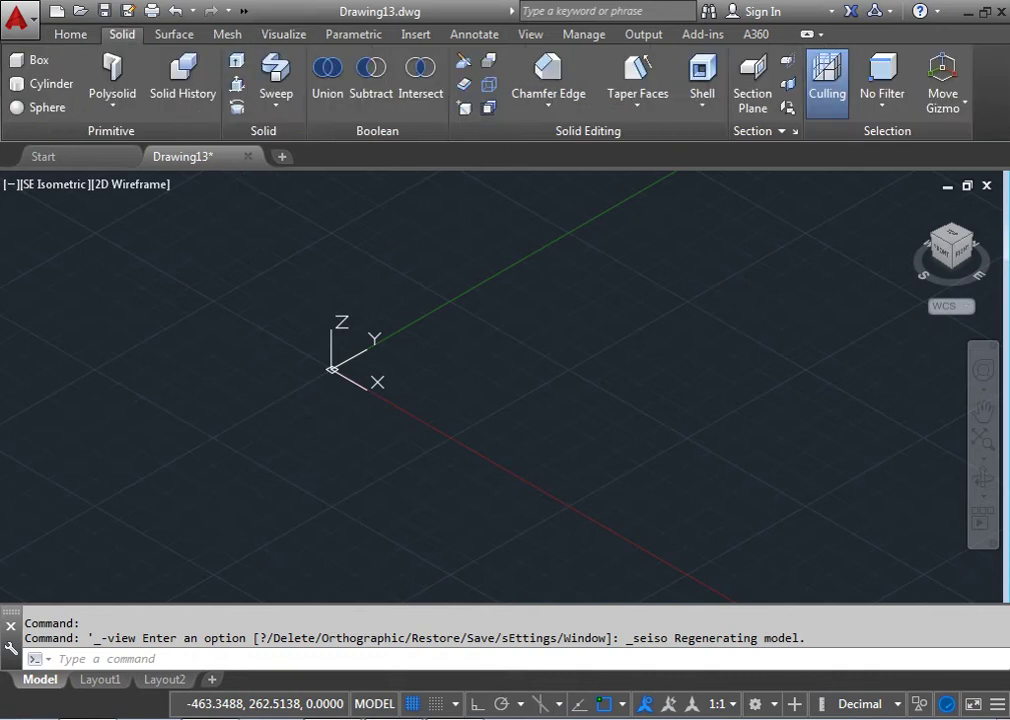
click(70, 34)
mouse_move(644, 100)
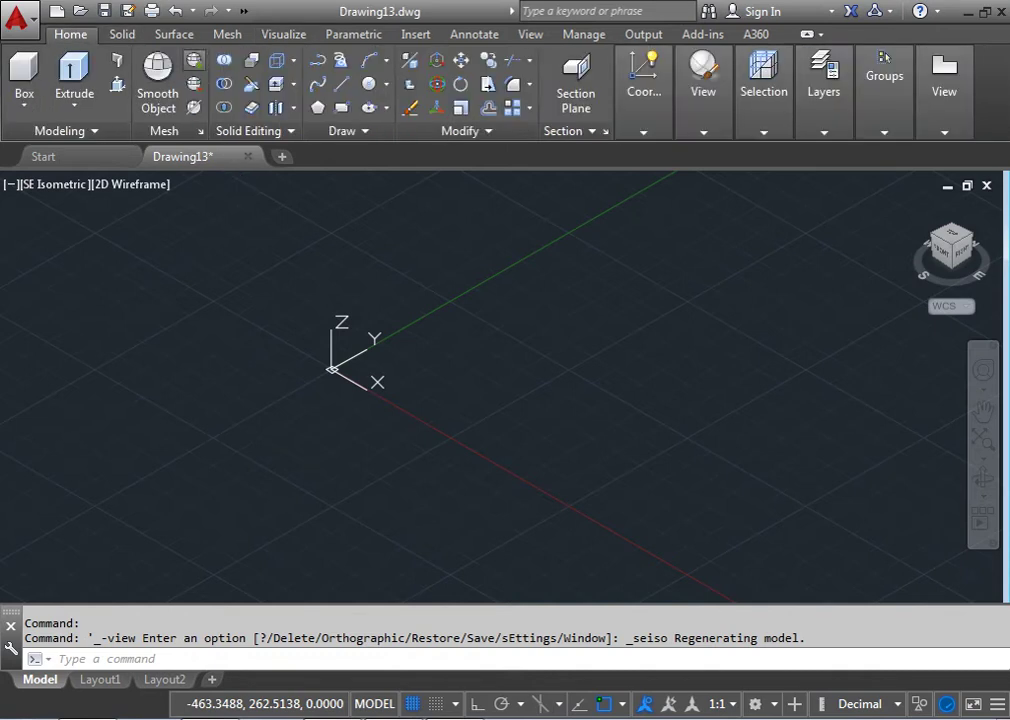
click(700, 202)
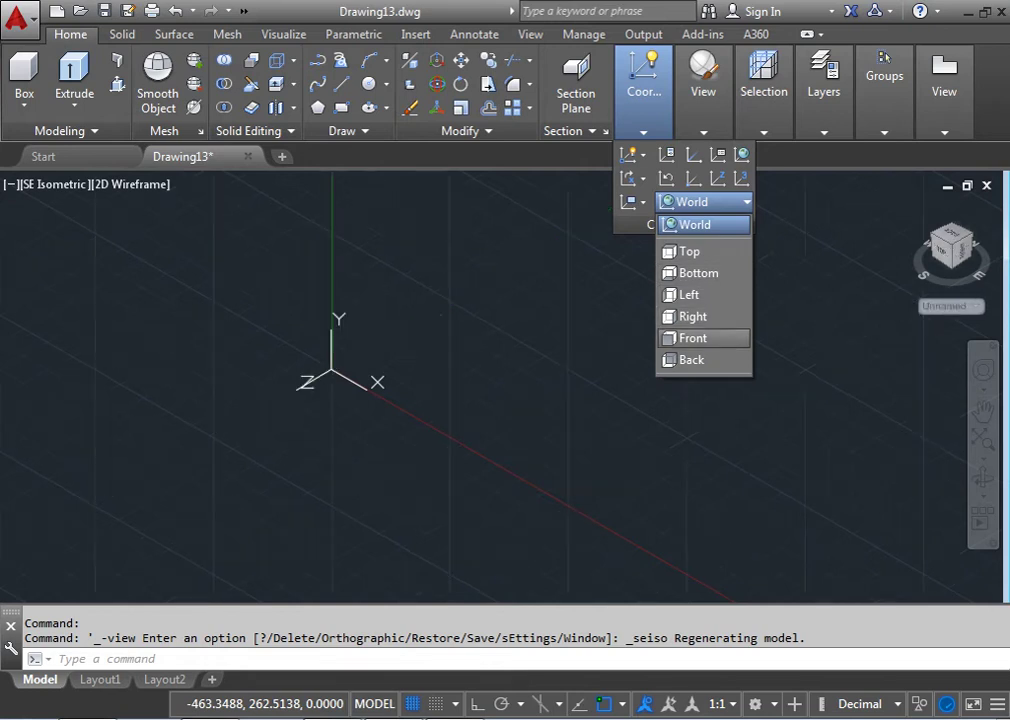
click(693, 338)
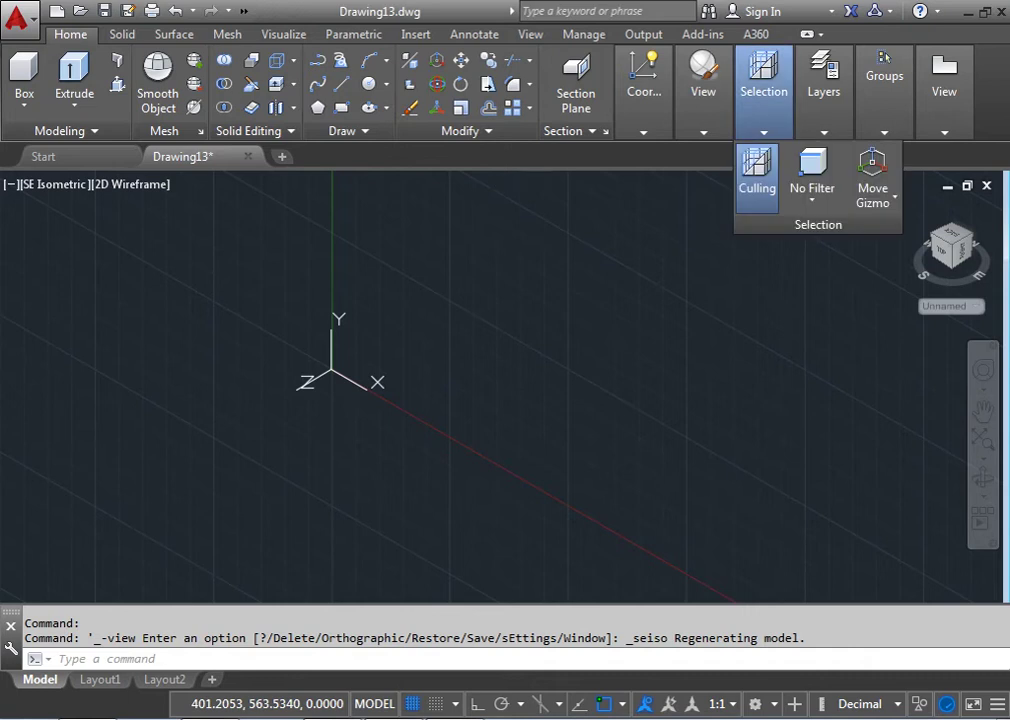
click(703, 202)
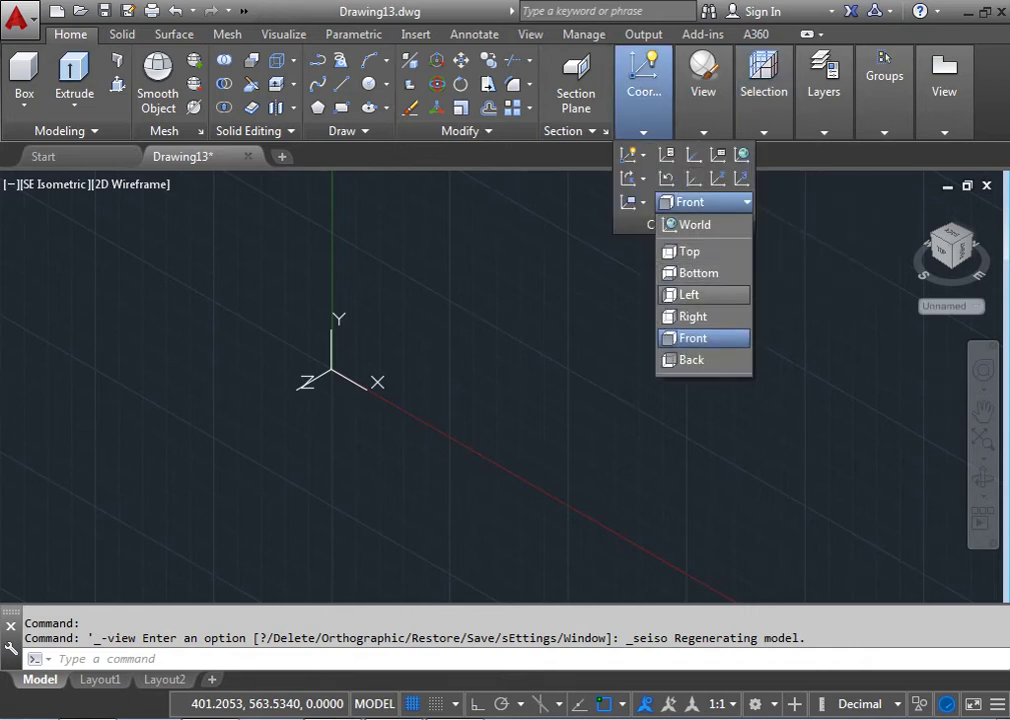
click(693, 316)
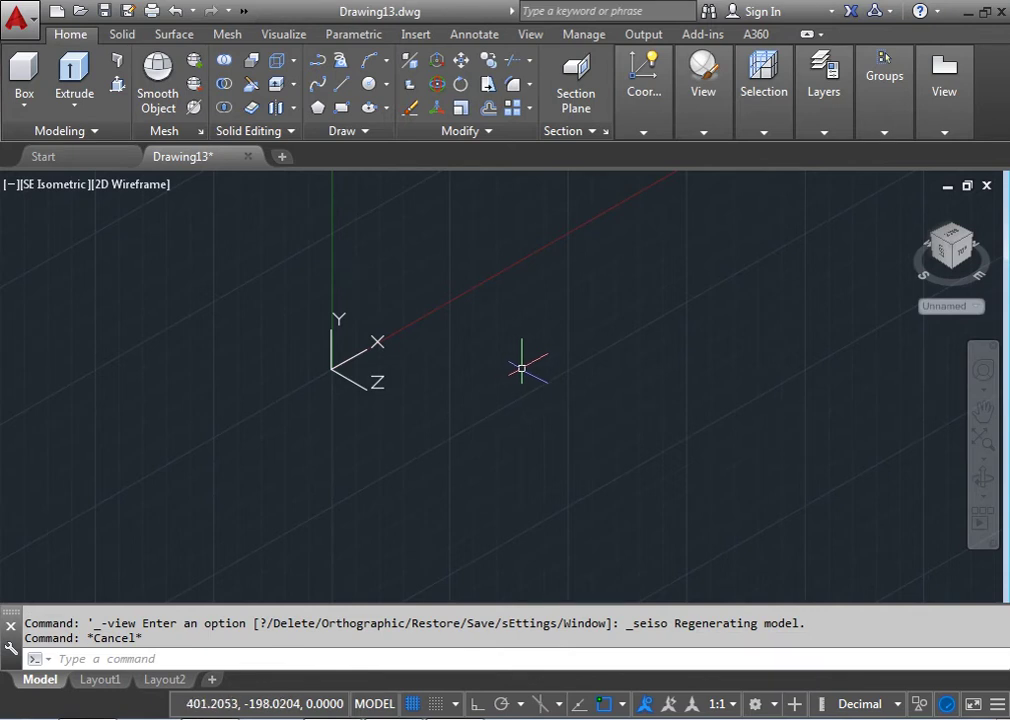
Step: Draw a six-sided polygon circumscribed about a radius-16 circle
text(pol)
key(Return)
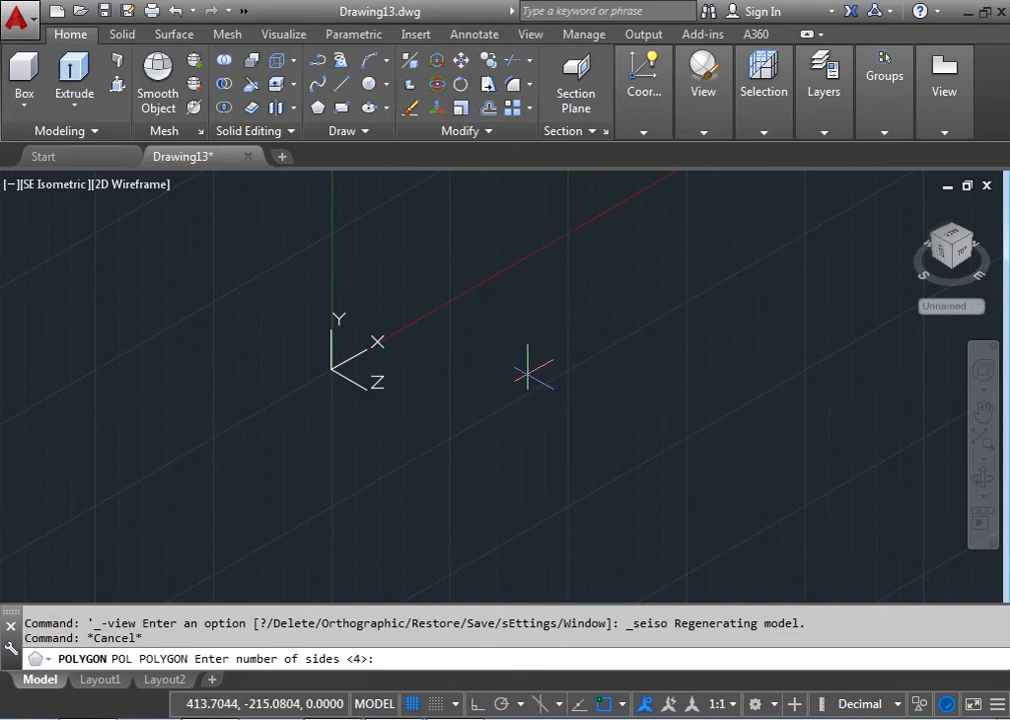
text(6)
key(Return)
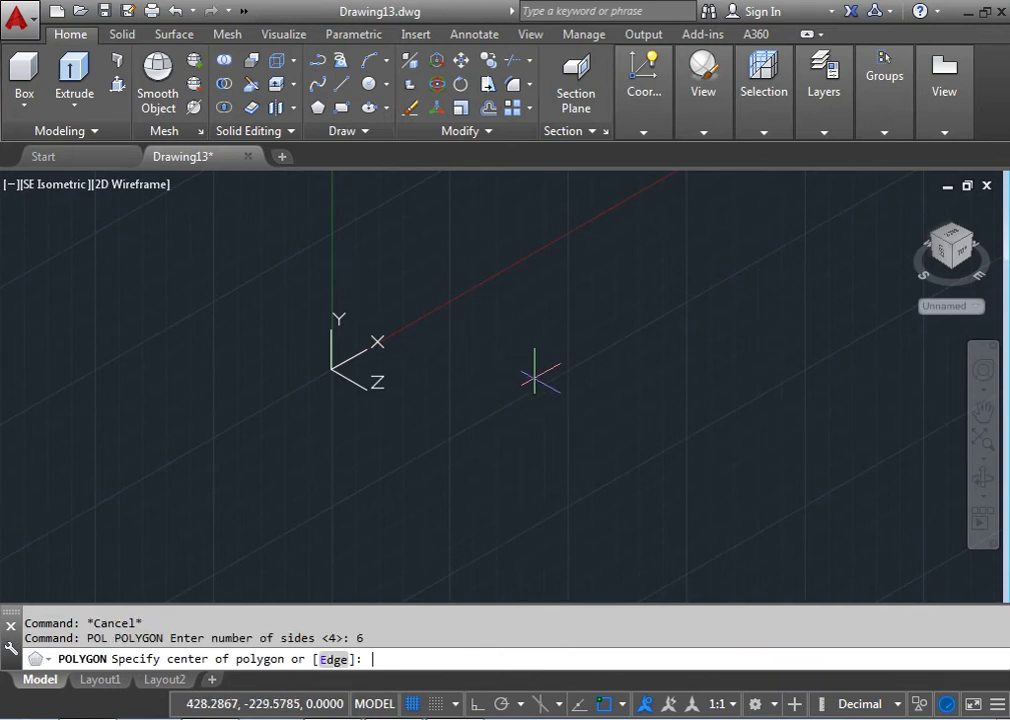
click(535, 378)
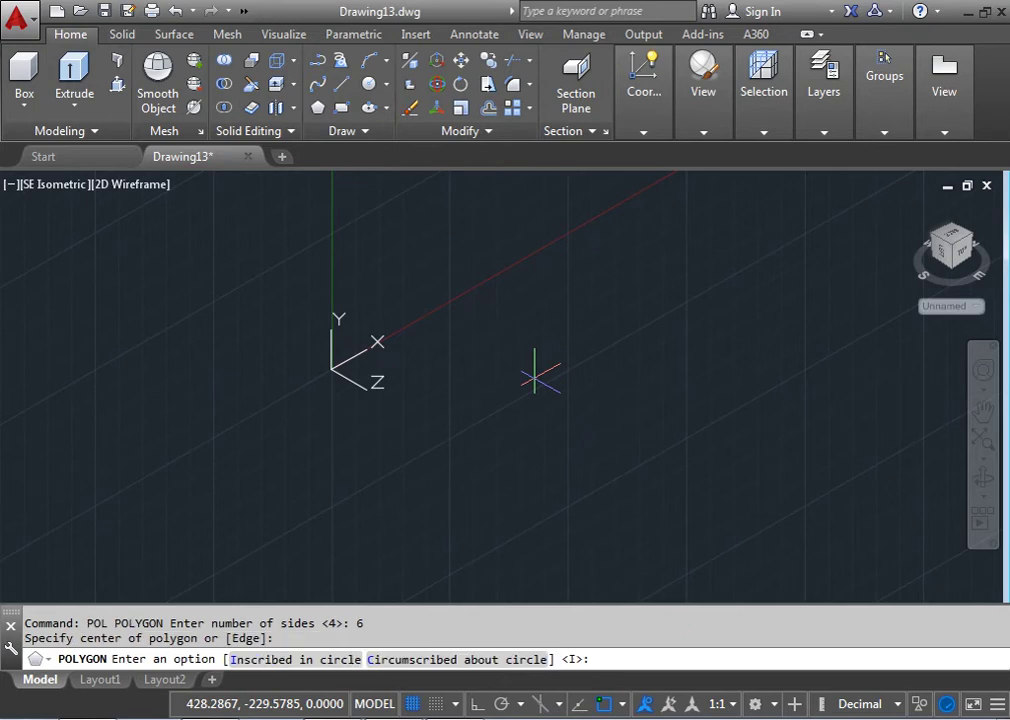
text(c)
key(Return)
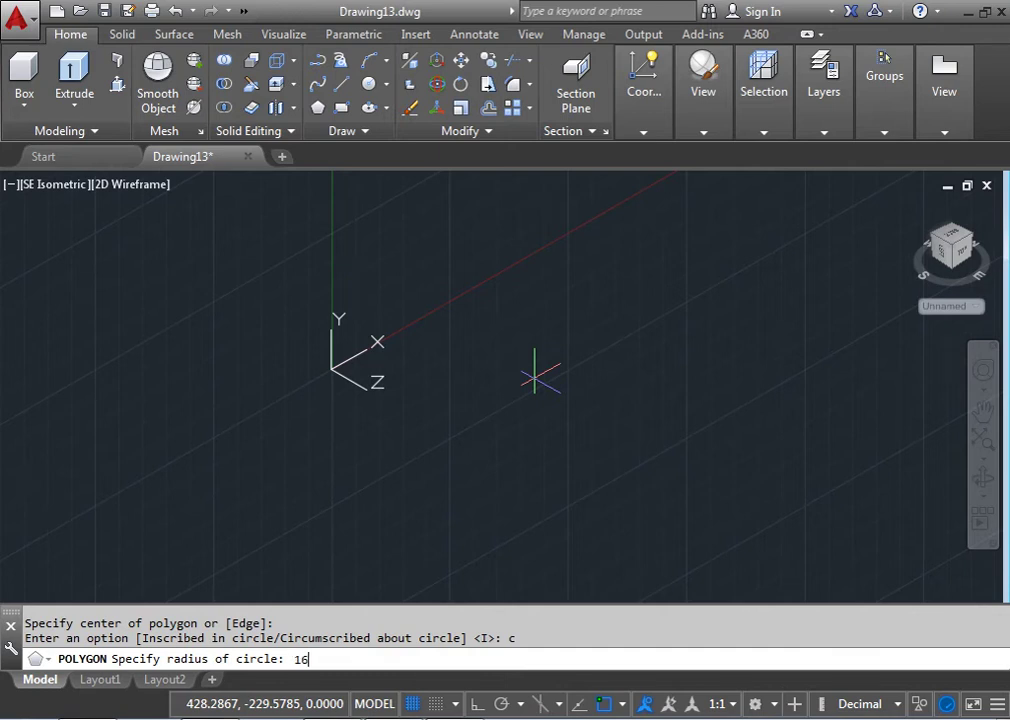
key(Return)
key(Return)
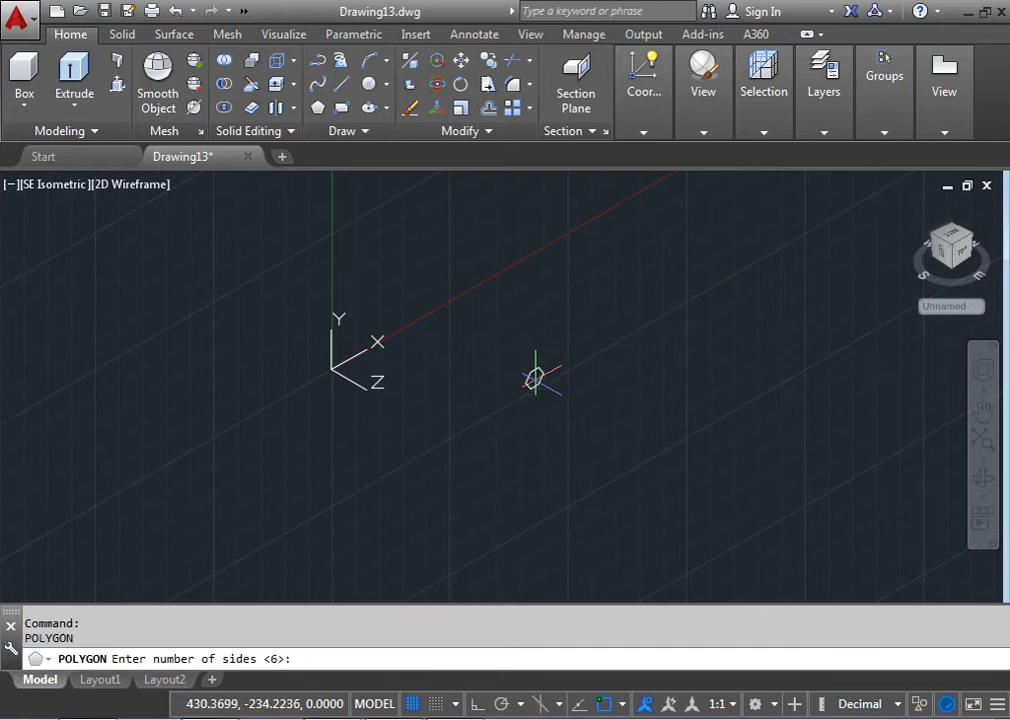
Step: Add a radius-8 circle at the hexagon's centre
scroll(561, 386, up, 5)
scroll(480, 354, up, 2)
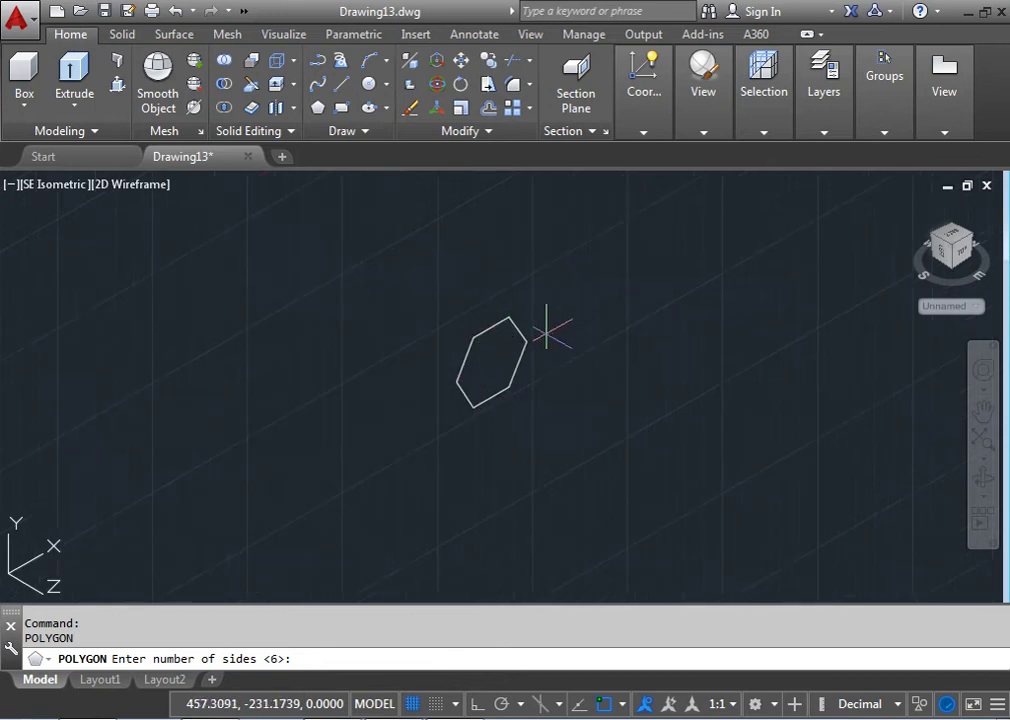
scroll(550, 333, up, 2)
text(c)
key(Return)
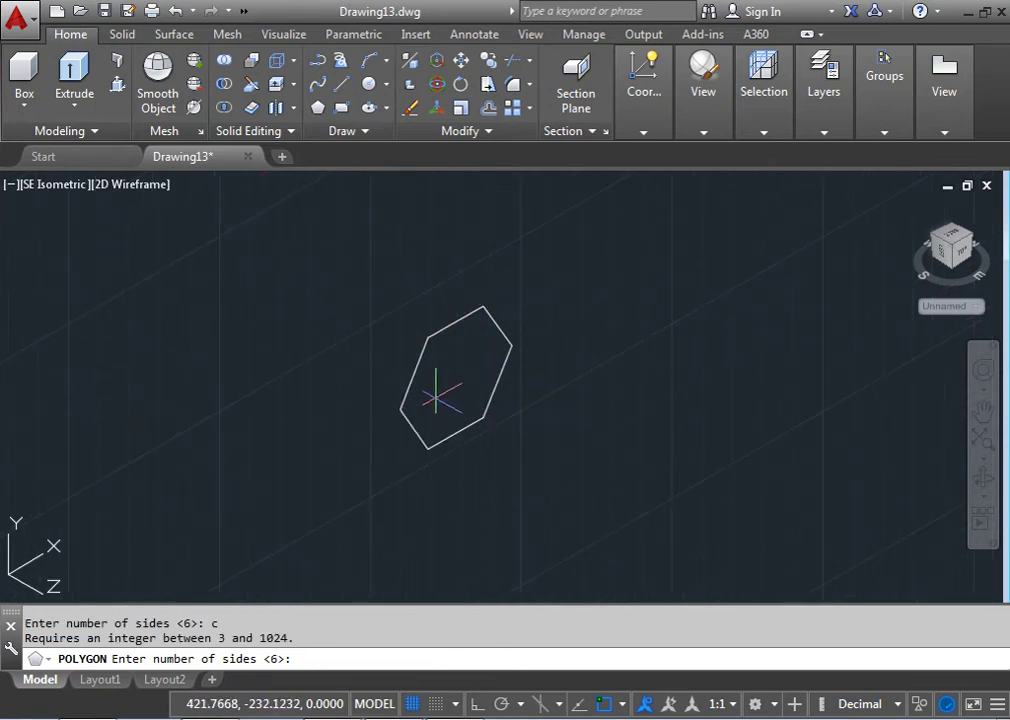
key(Escape)
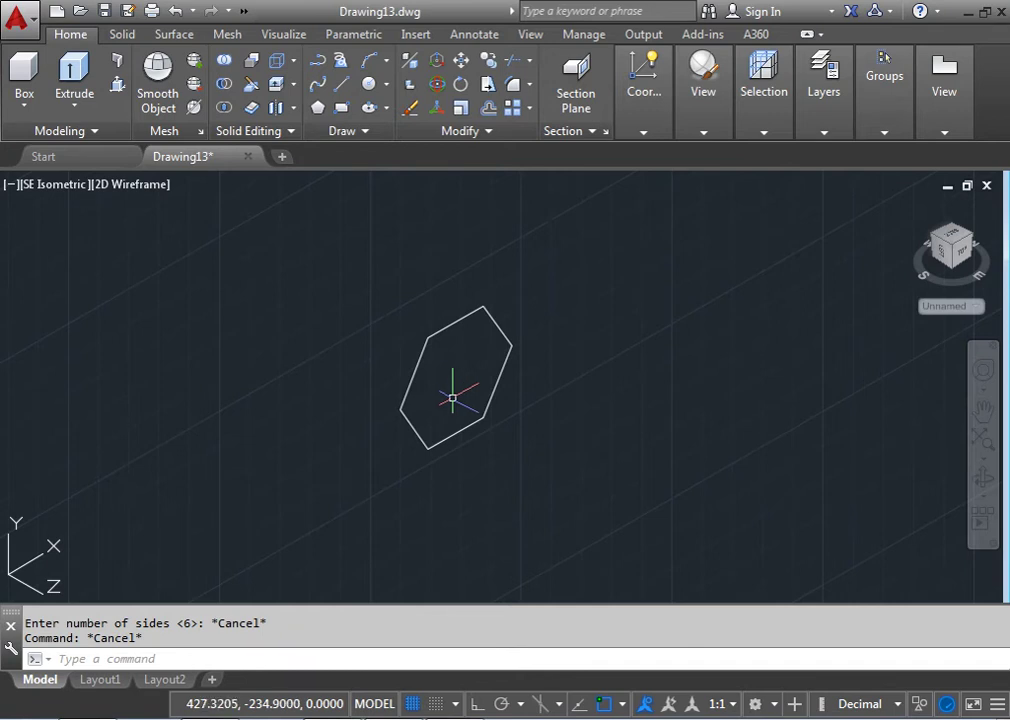
text(c)
key(Return)
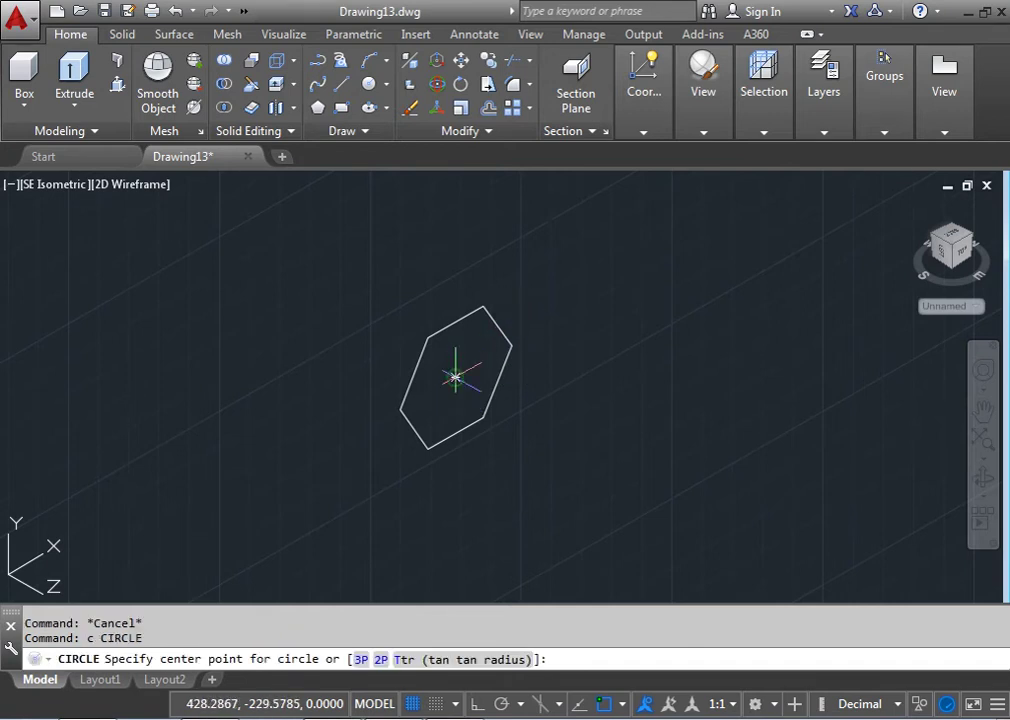
click(457, 378)
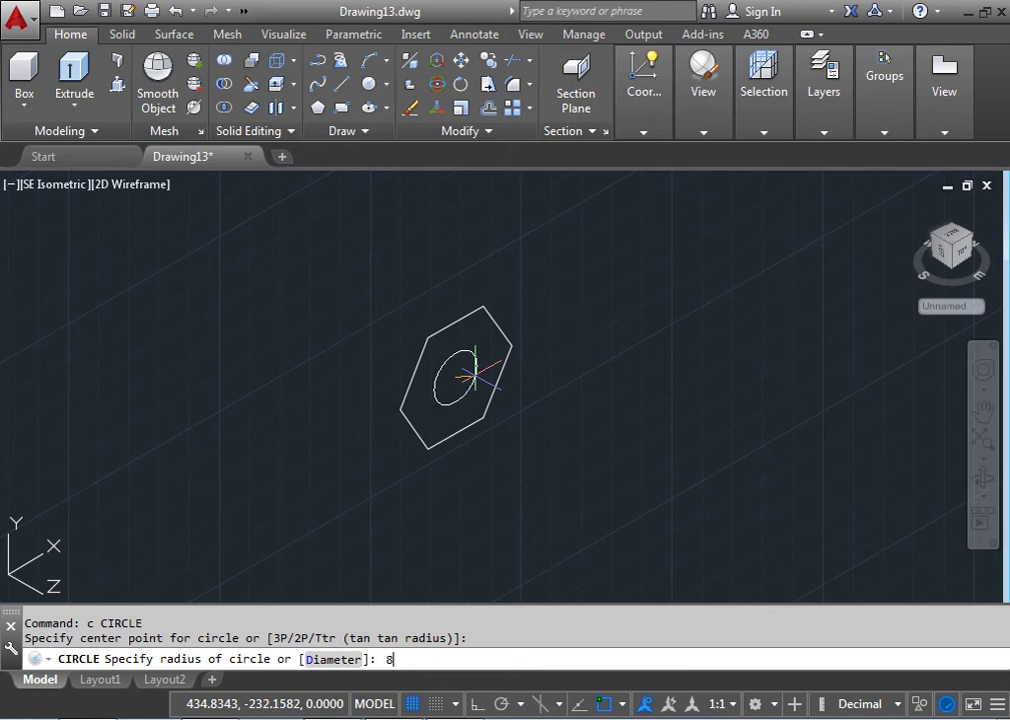
key(Return)
key(Escape)
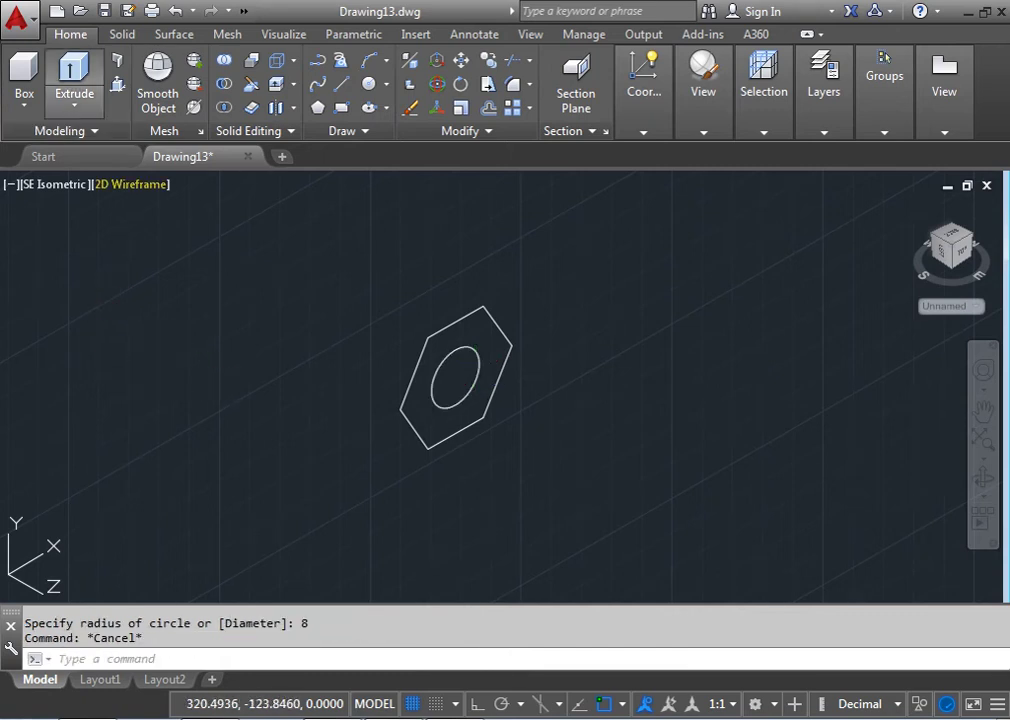
Step: Select the hexagon as the profile to extrude
click(74, 72)
click(453, 323)
key(Return)
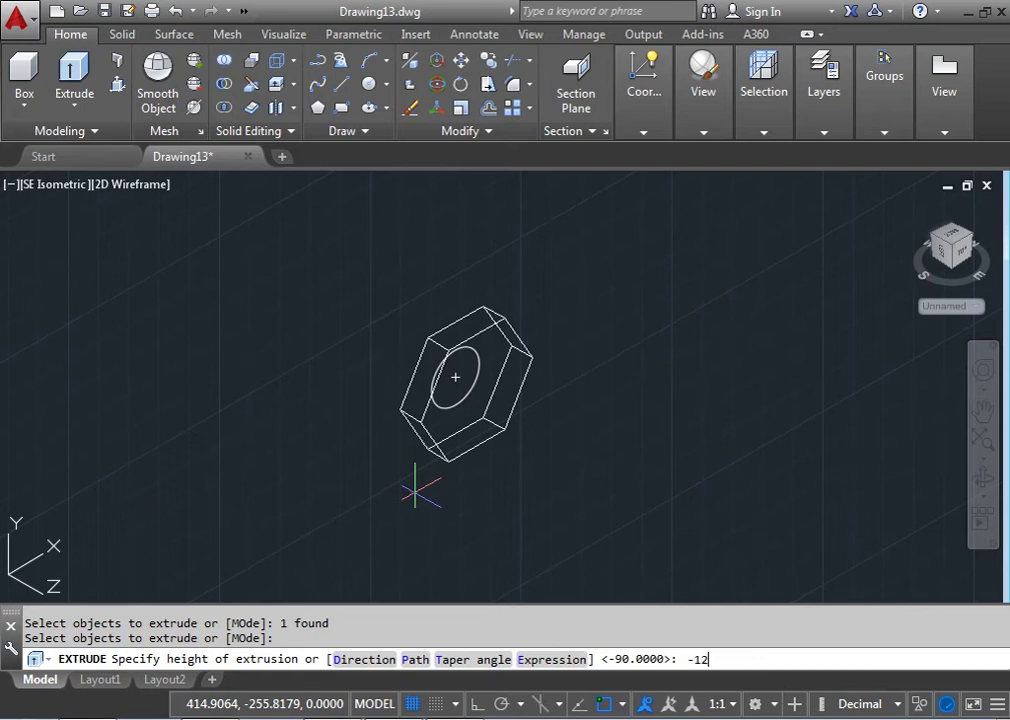
Step: Extrude the hexagon to height -12 and the radius-8 circle 66 units into a shaft
key(Return)
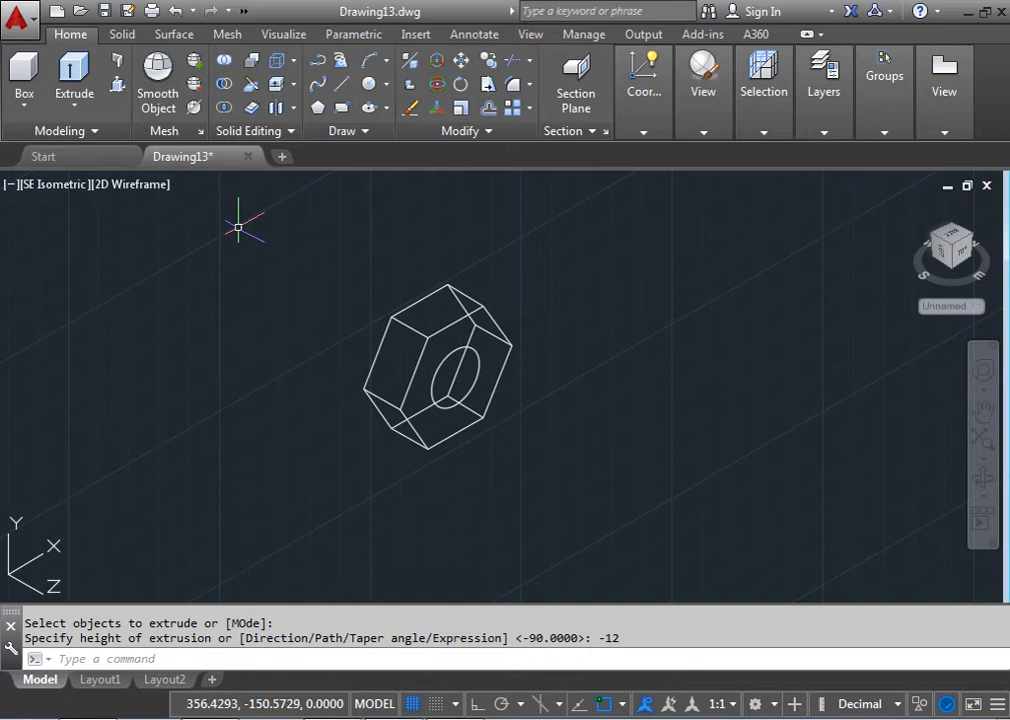
click(73, 75)
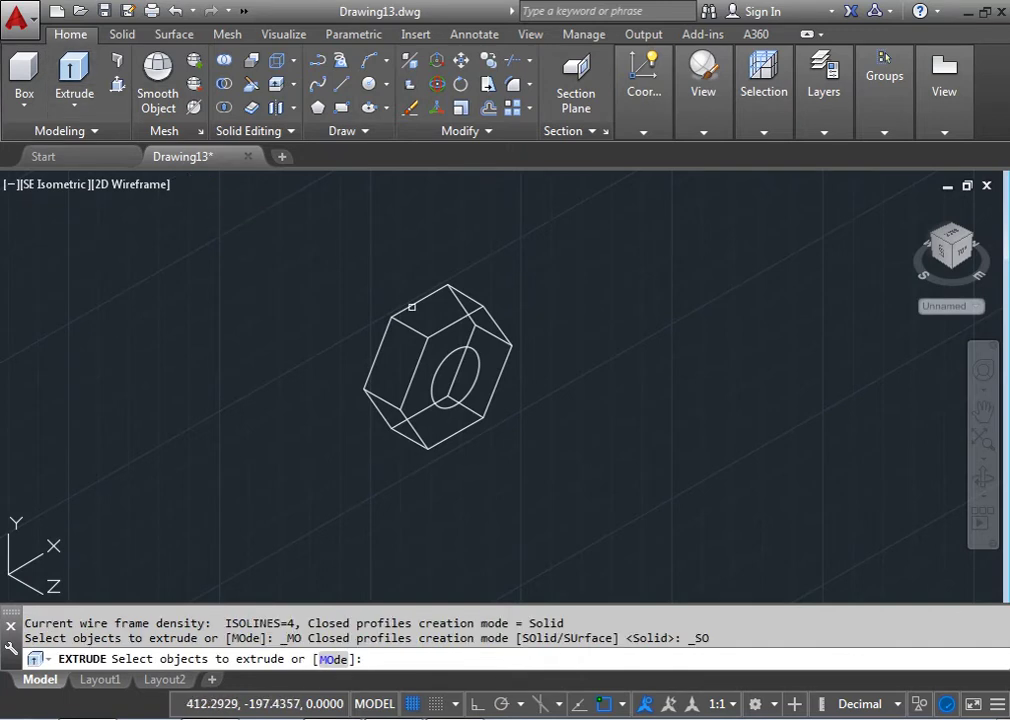
click(457, 360)
key(Return)
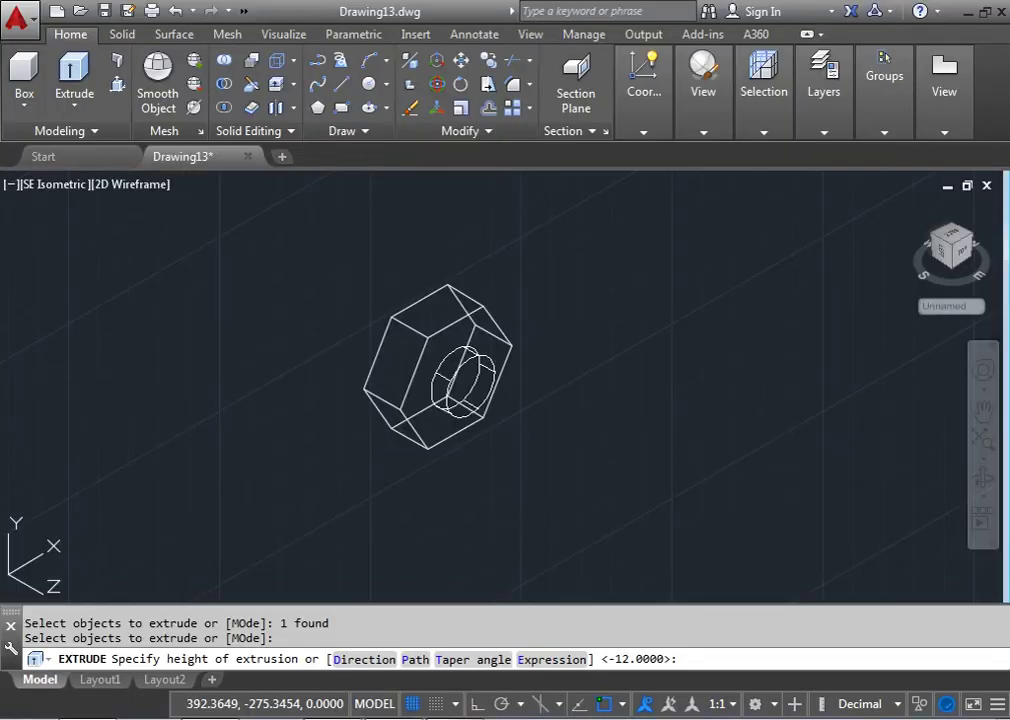
text(66)
key(Return)
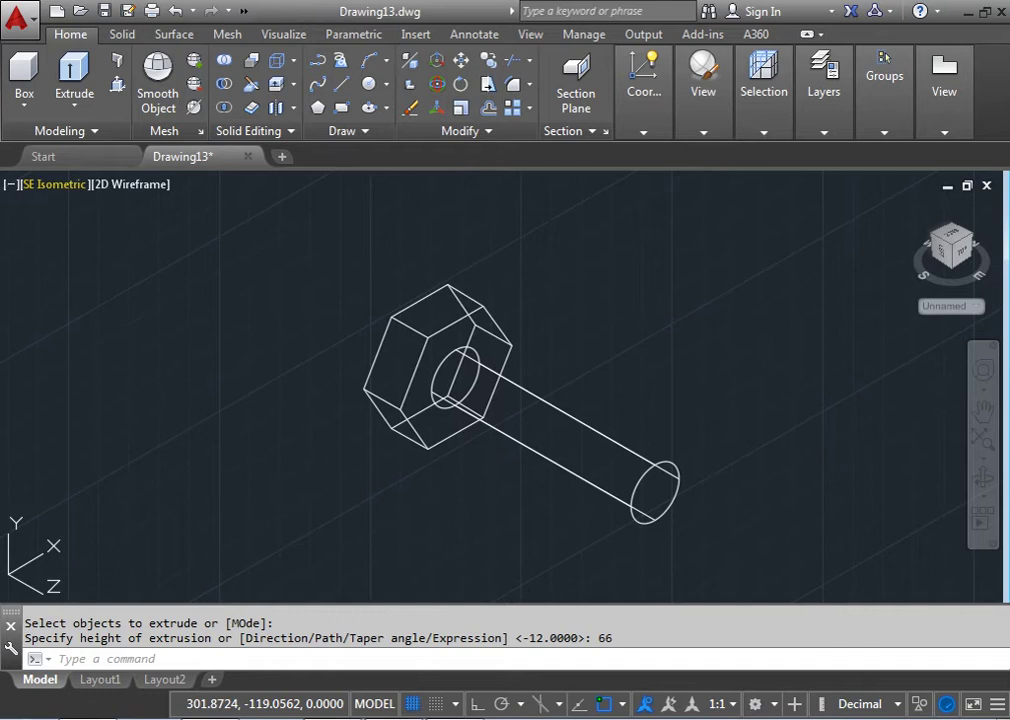
Step: Union the hex nut and shaft into one bolt solid
click(224, 84)
click(224, 60)
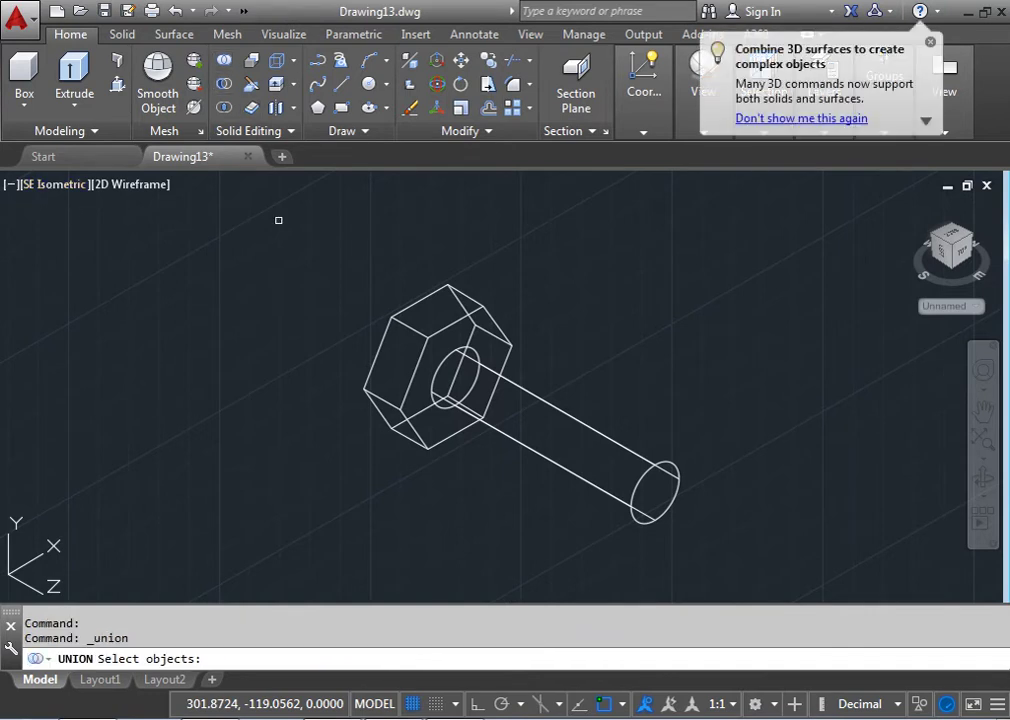
click(550, 518)
click(378, 313)
key(Return)
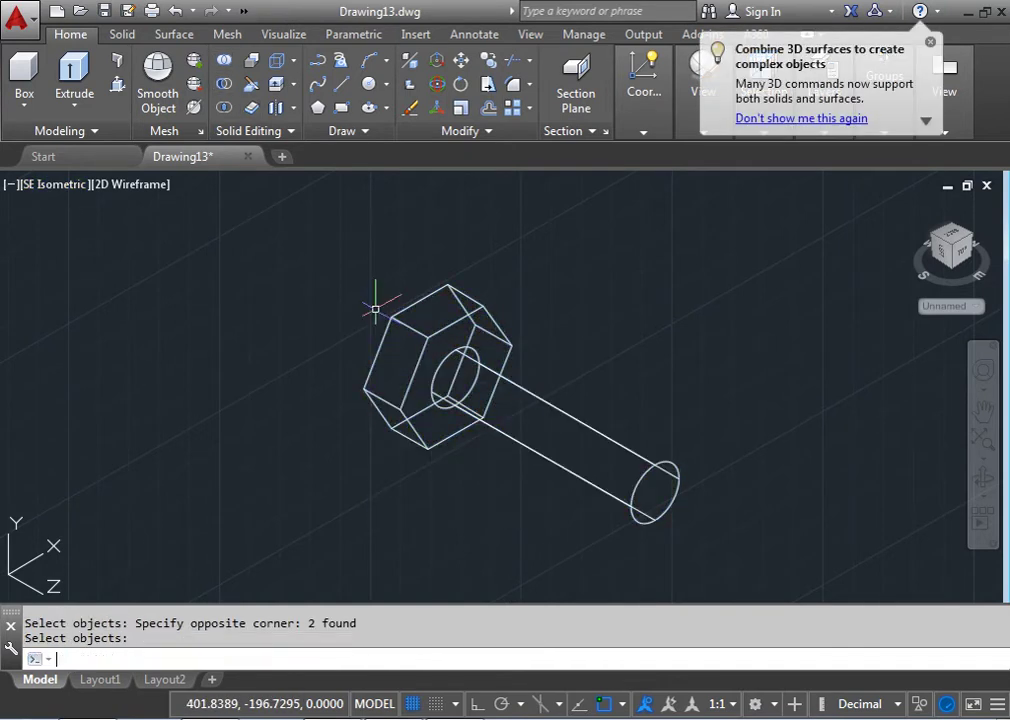
click(131, 184)
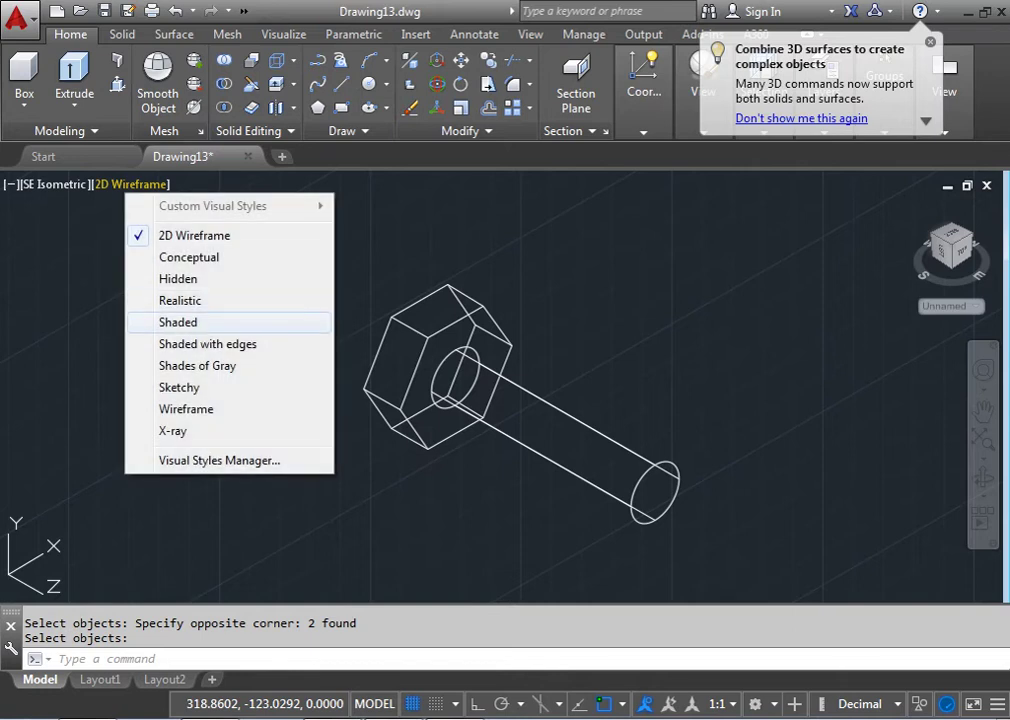
Step: Shade the bolt with the Realistic visual style and briefly open the Materials Browser
click(180, 300)
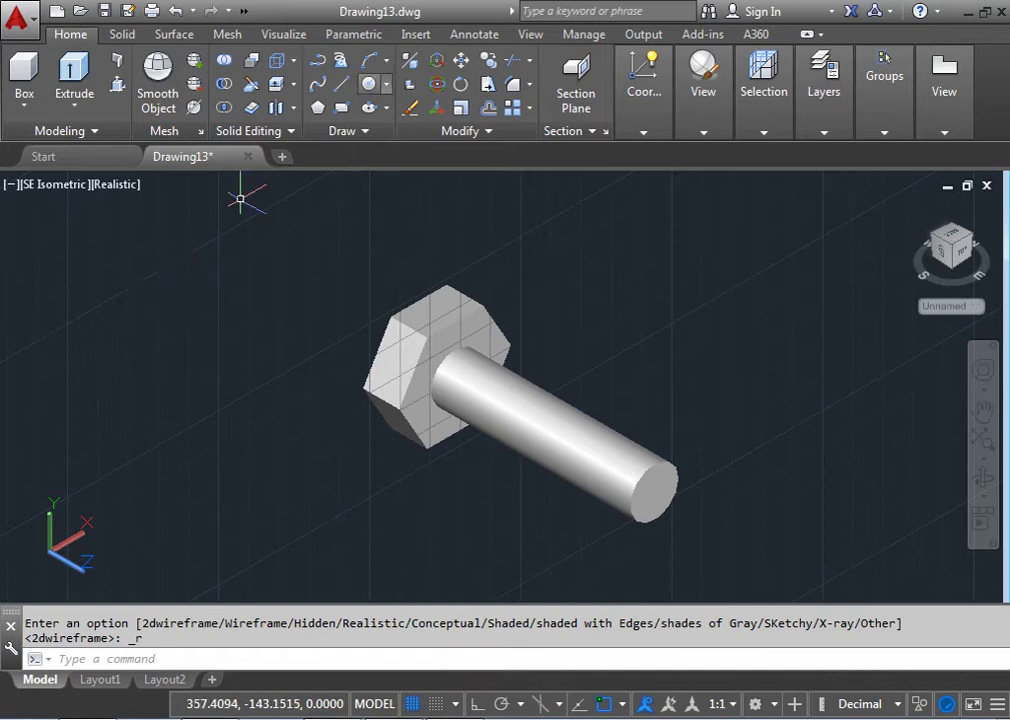
click(530, 34)
click(284, 34)
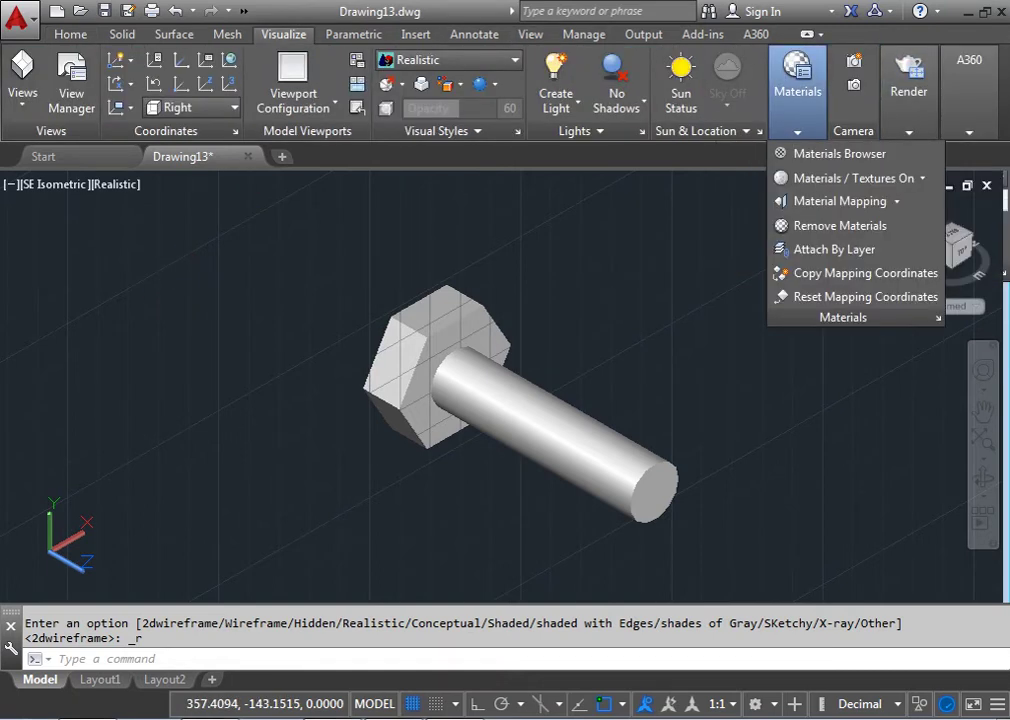
click(839, 153)
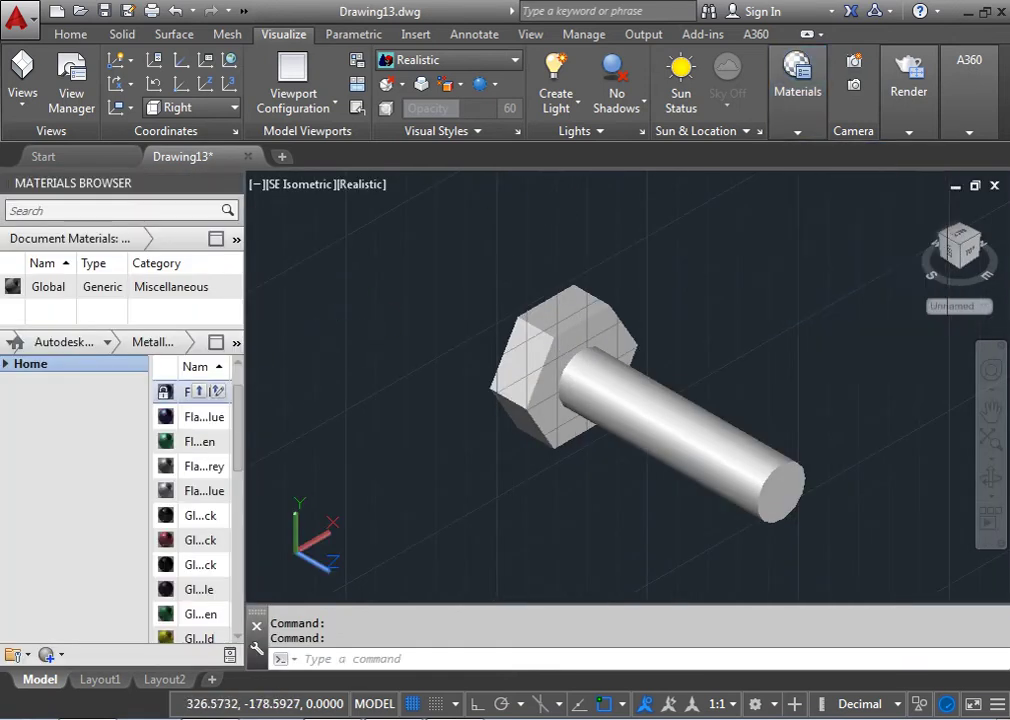
click(236, 183)
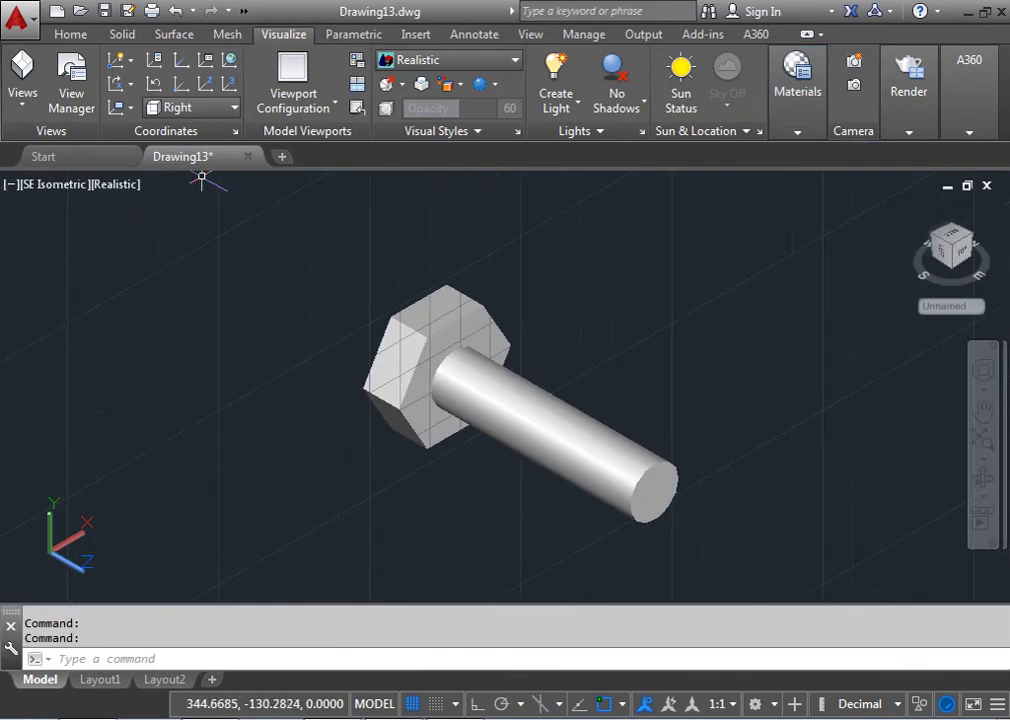
Step: Save the drawing as Bolt.dwg in the Flange Coupling protected Type folder
click(127, 11)
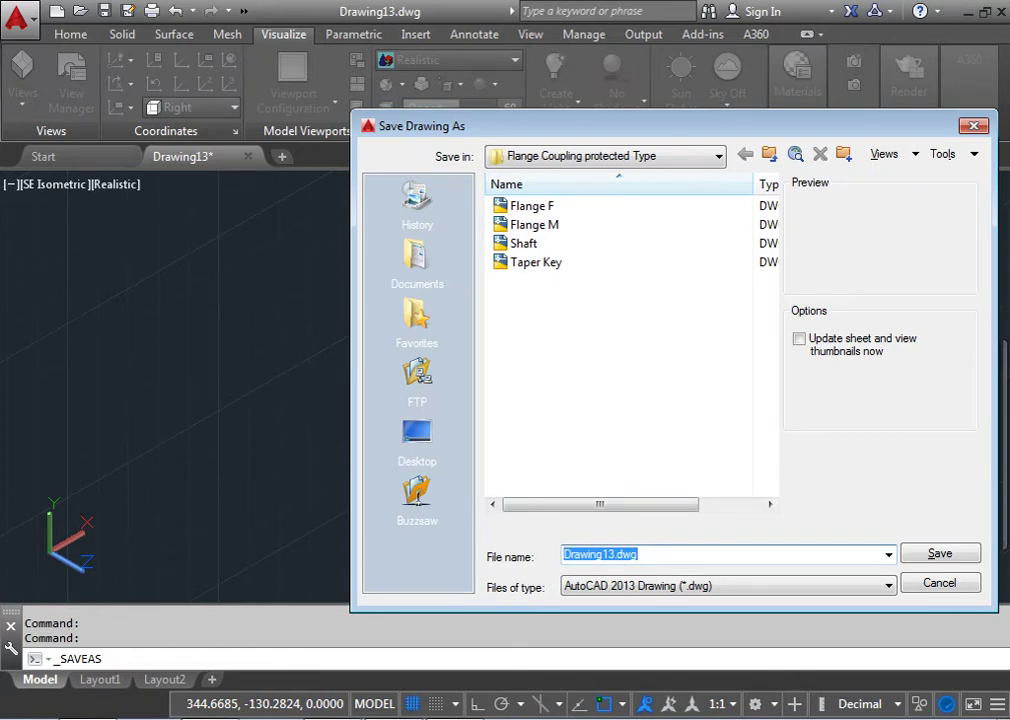
text(Bolt)
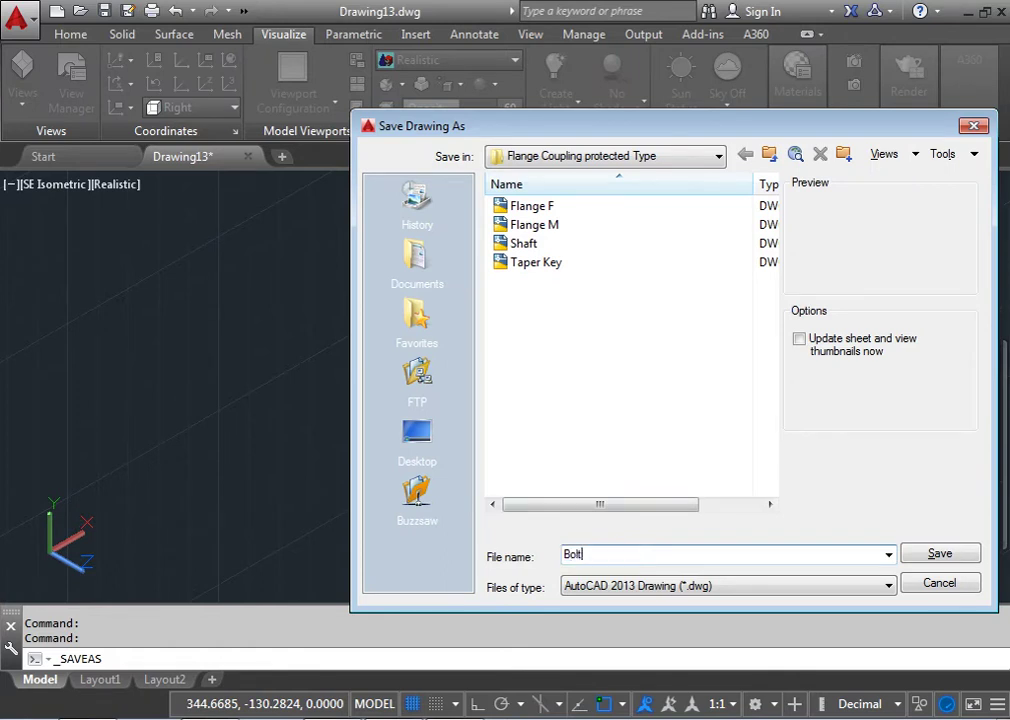
click(940, 553)
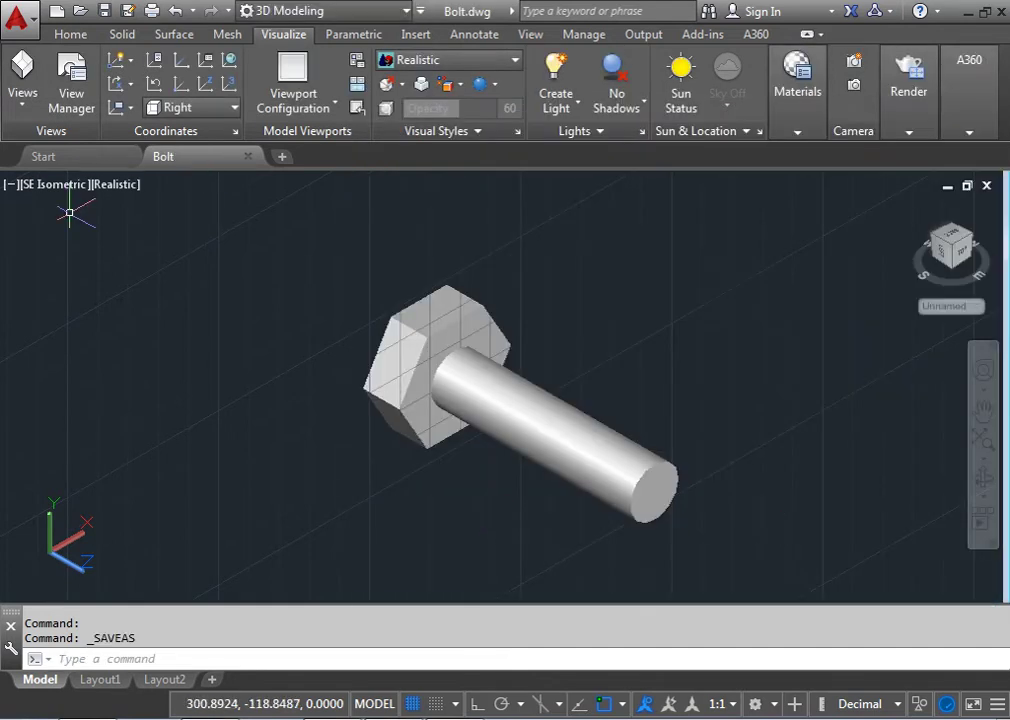
click(56, 184)
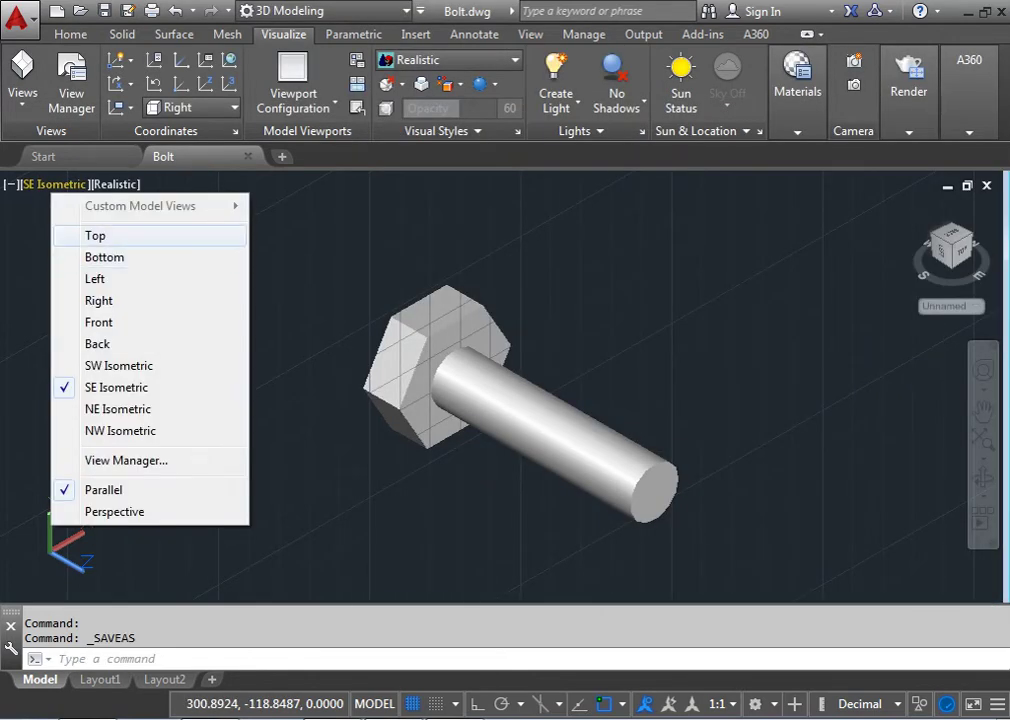
Step: Show the bolt in SE Isometric view with the 2D Wireframe visual style
click(95, 235)
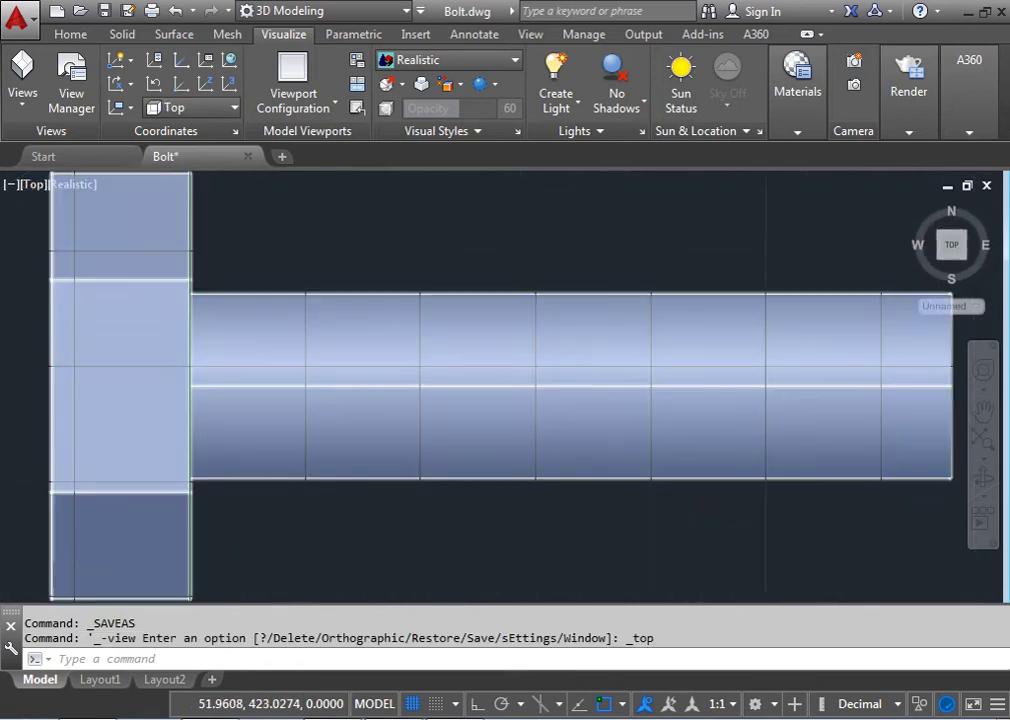
scroll(789, 447, up, 5)
scroll(760, 450, down, 8)
scroll(732, 457, down, 2)
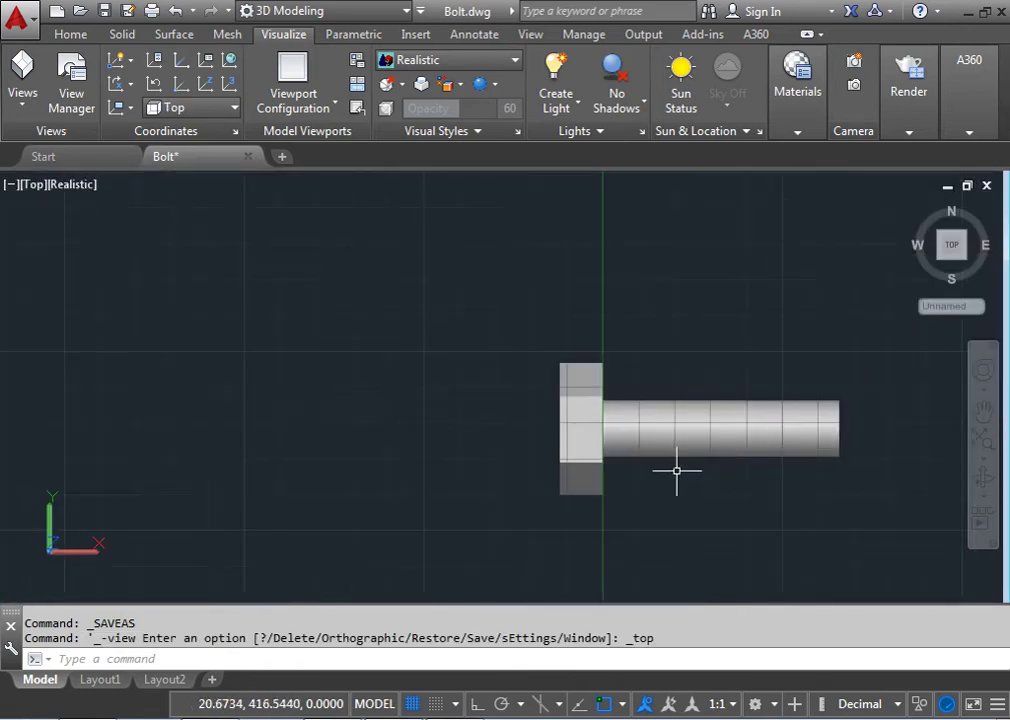
click(597, 431)
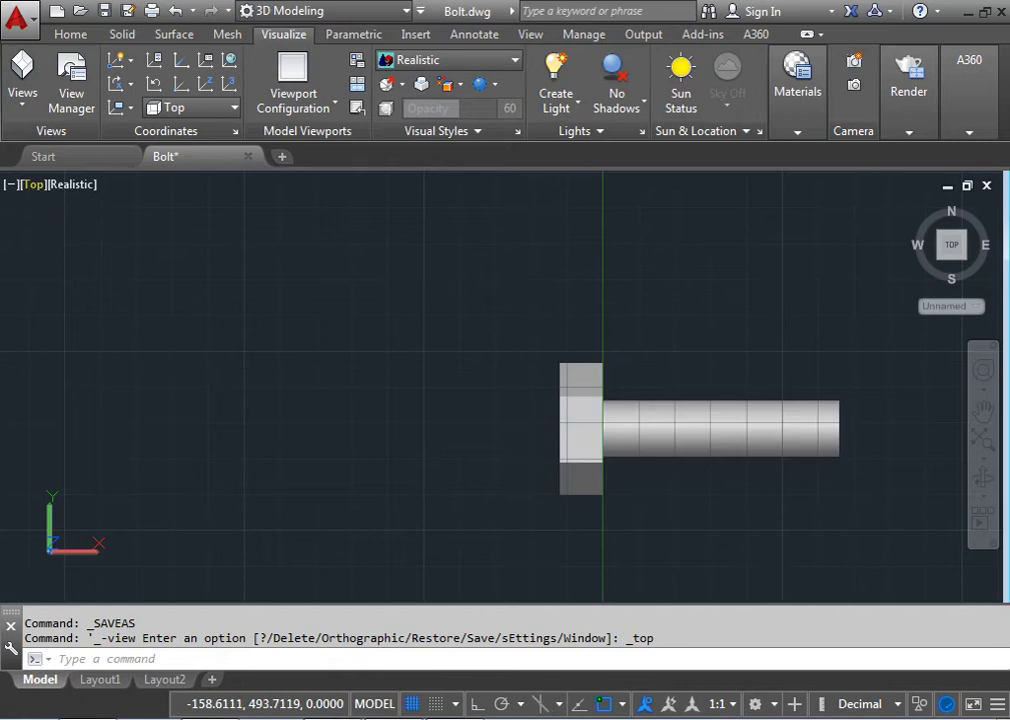
click(33, 184)
click(98, 387)
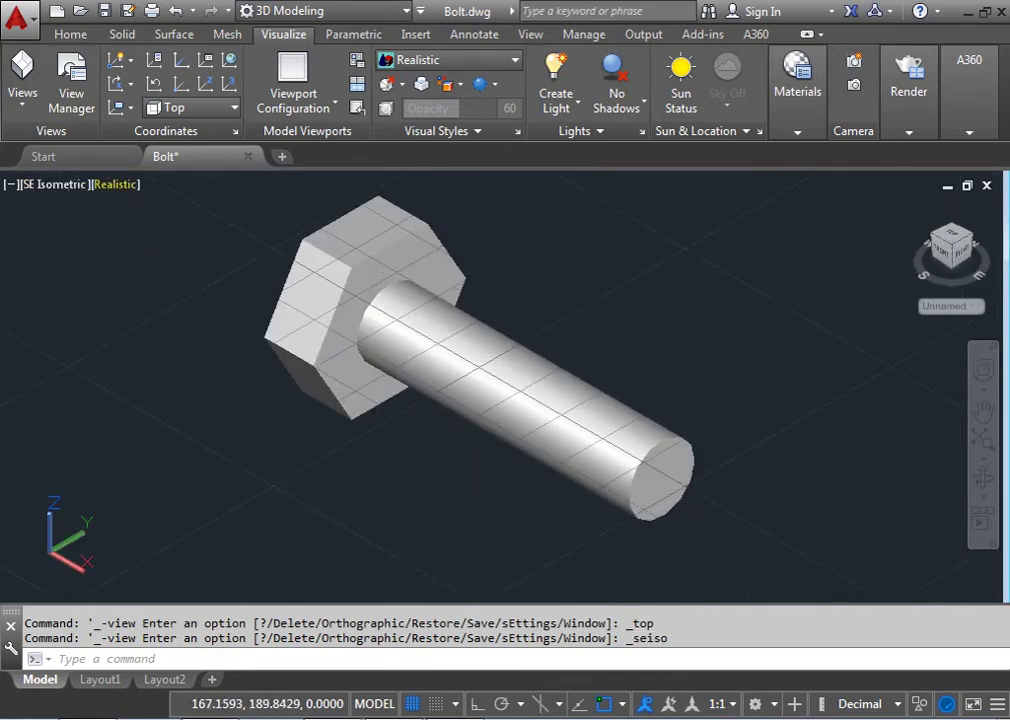
click(115, 184)
click(205, 235)
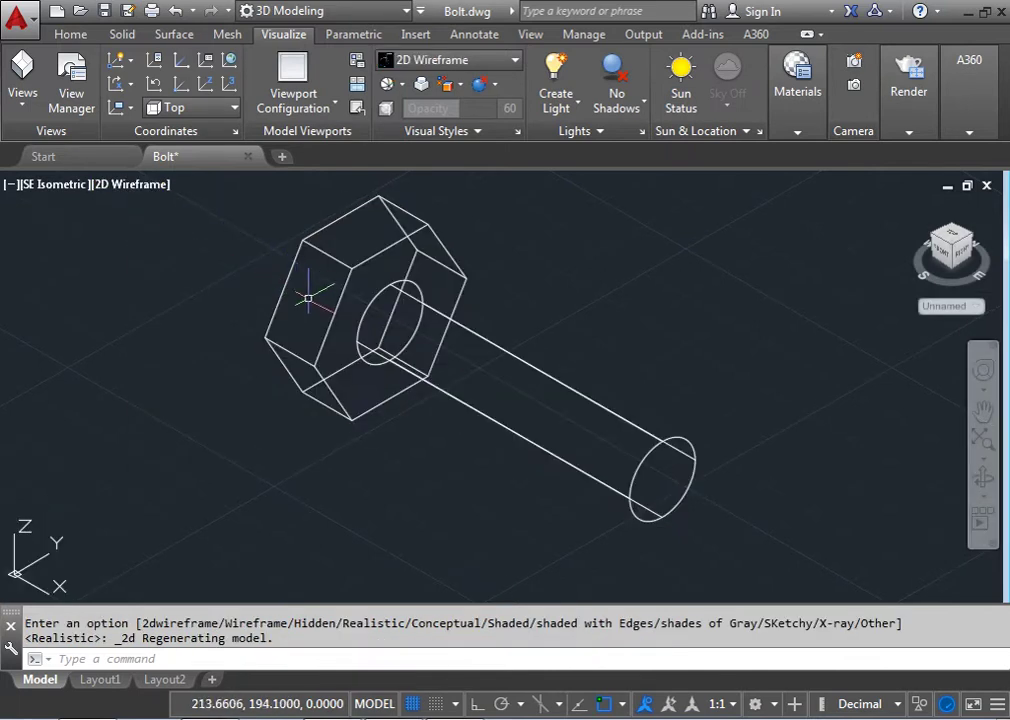
Step: Move the bolt from the shaft centre at its head to 0,0, then zoom all
text(m)
key(Return)
click(337, 300)
key(Return)
click(387, 325)
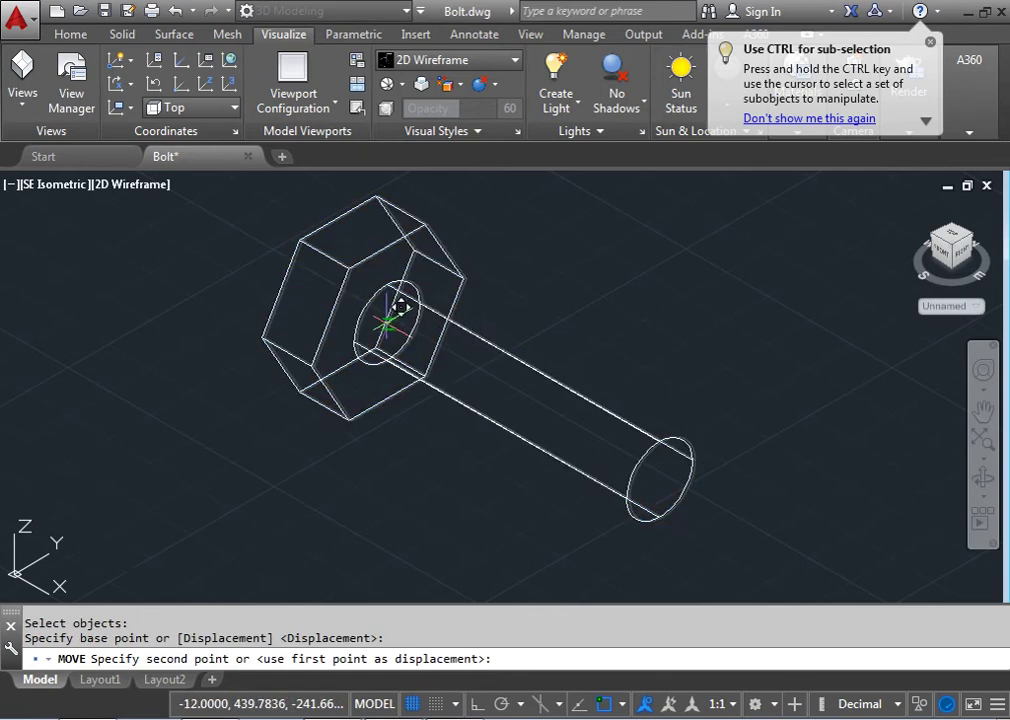
text(0,)
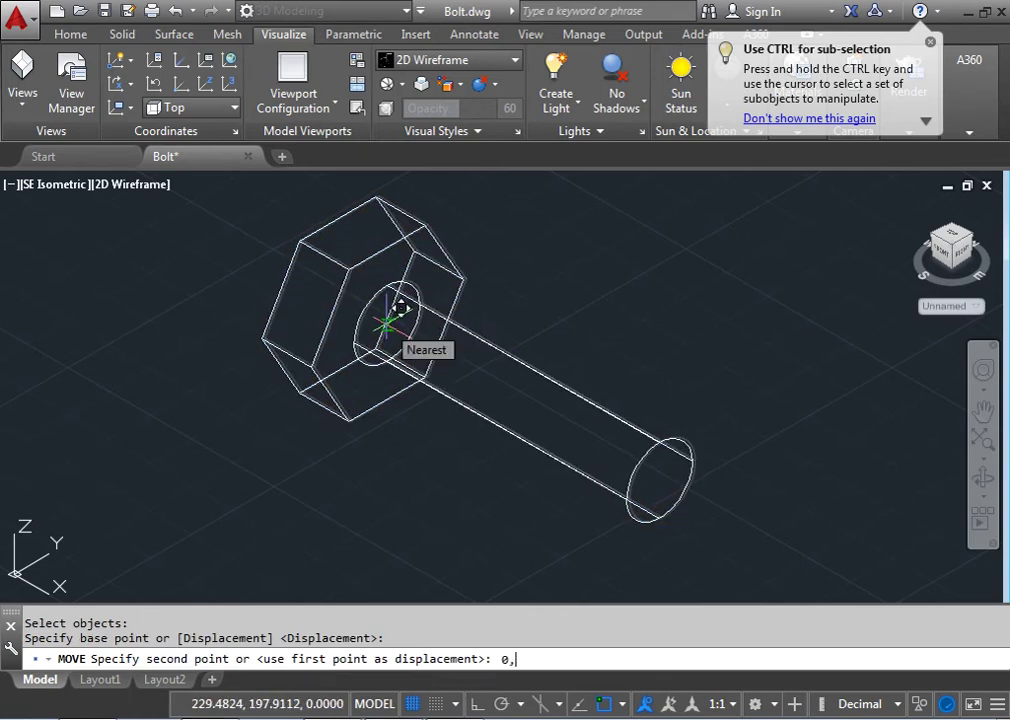
text(0)
key(Return)
text(z)
key(Return)
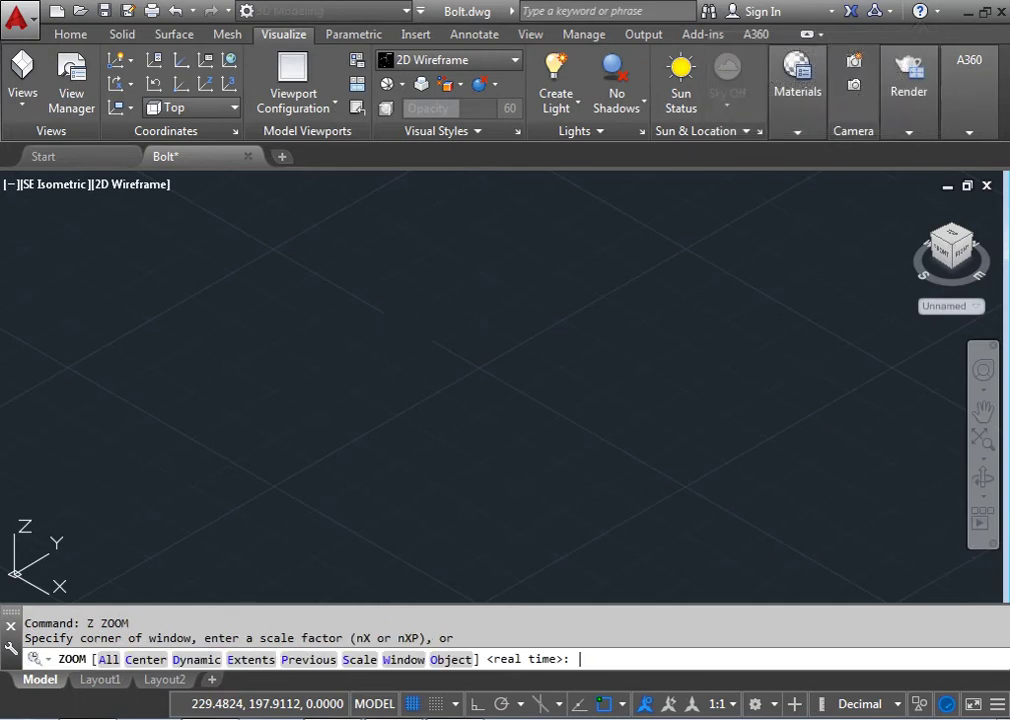
text(a)
key(Return)
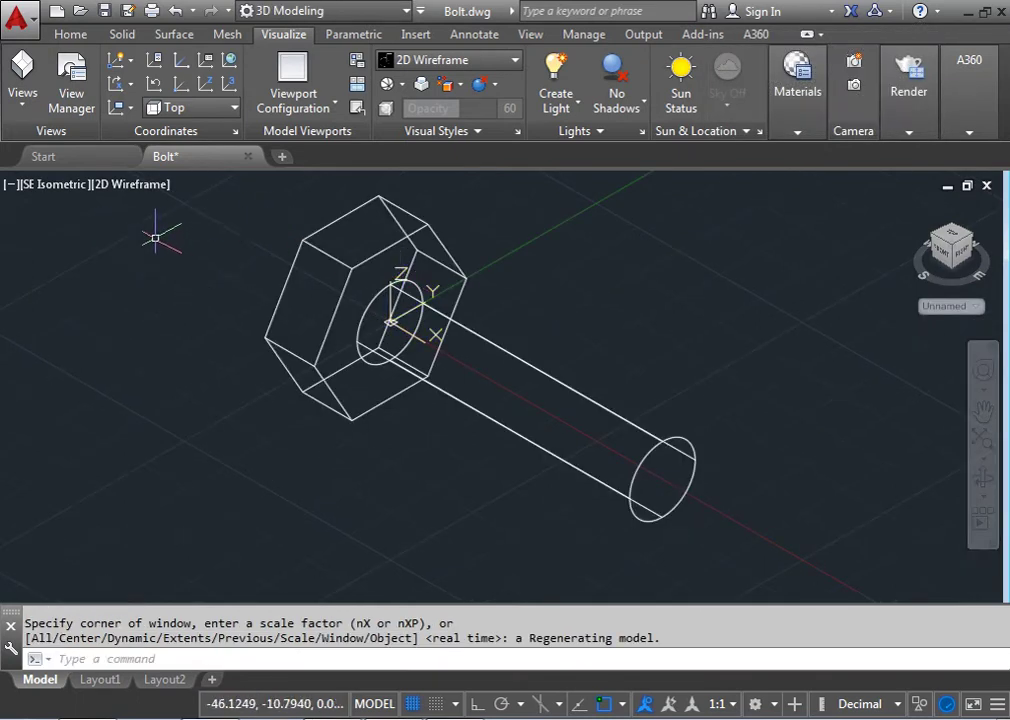
Step: Switch the bolt to the Top view
click(45, 184)
click(89, 231)
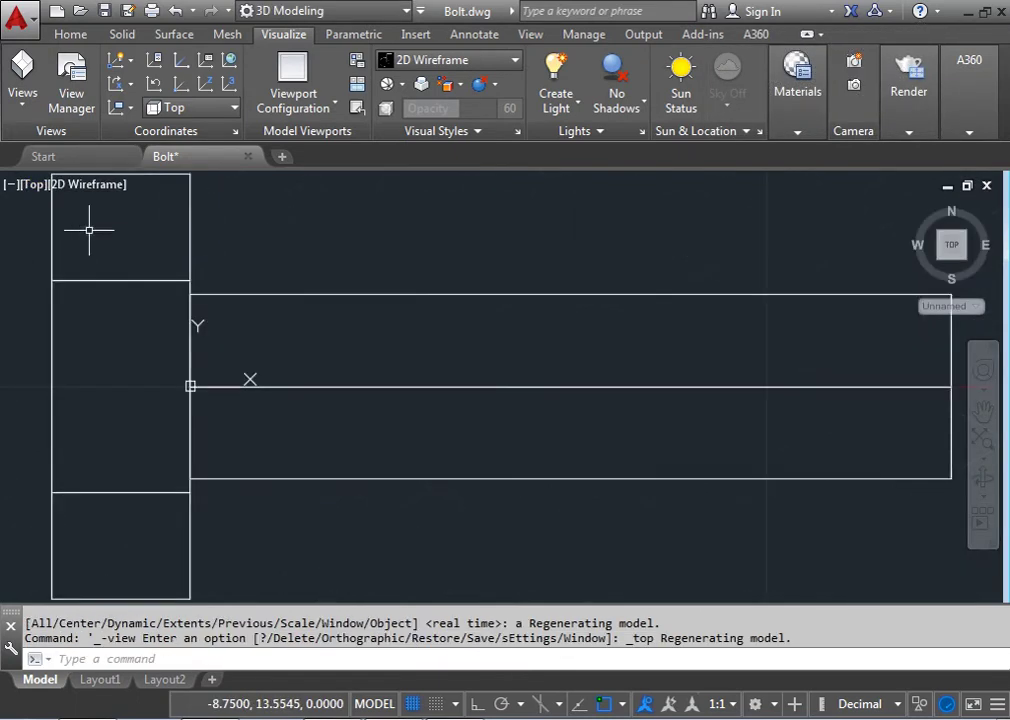
scroll(691, 475, up, 2)
scroll(655, 476, down, 3)
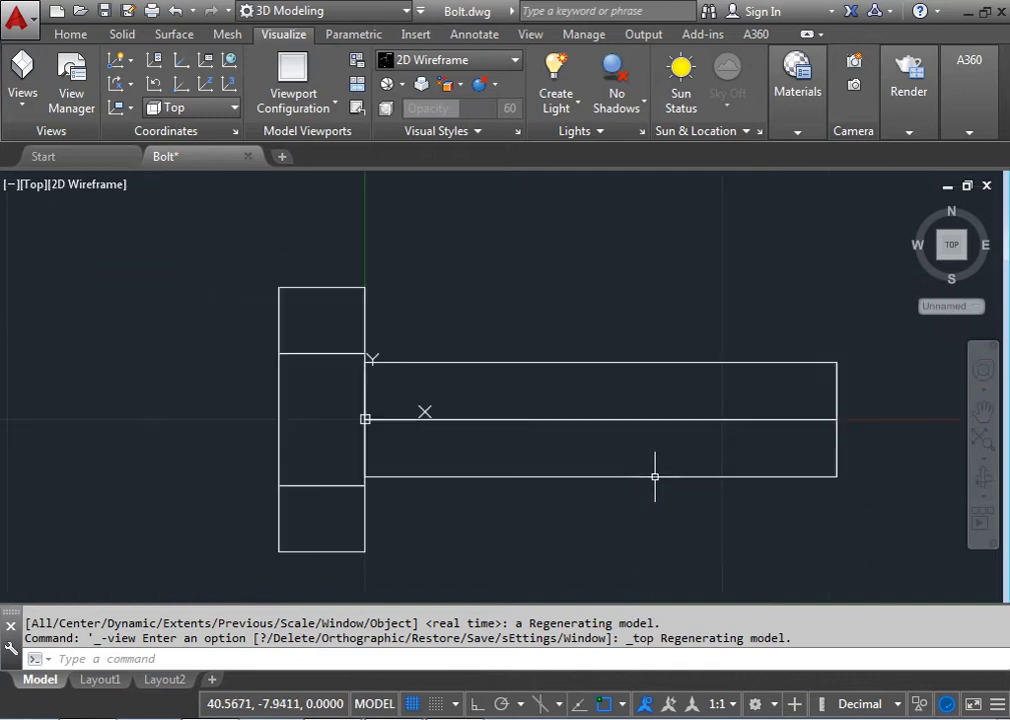
scroll(654, 474, down, 2)
scroll(384, 373, up, 2)
scroll(384, 373, up, 1)
scroll(388, 361, up, 1)
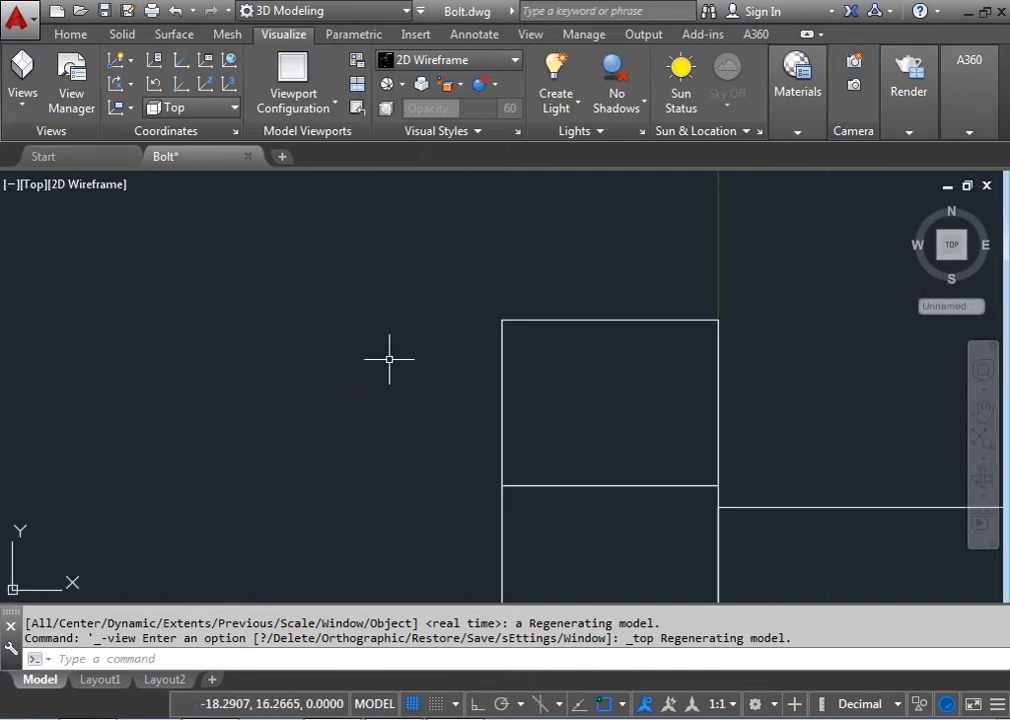
text(l)
key(Return)
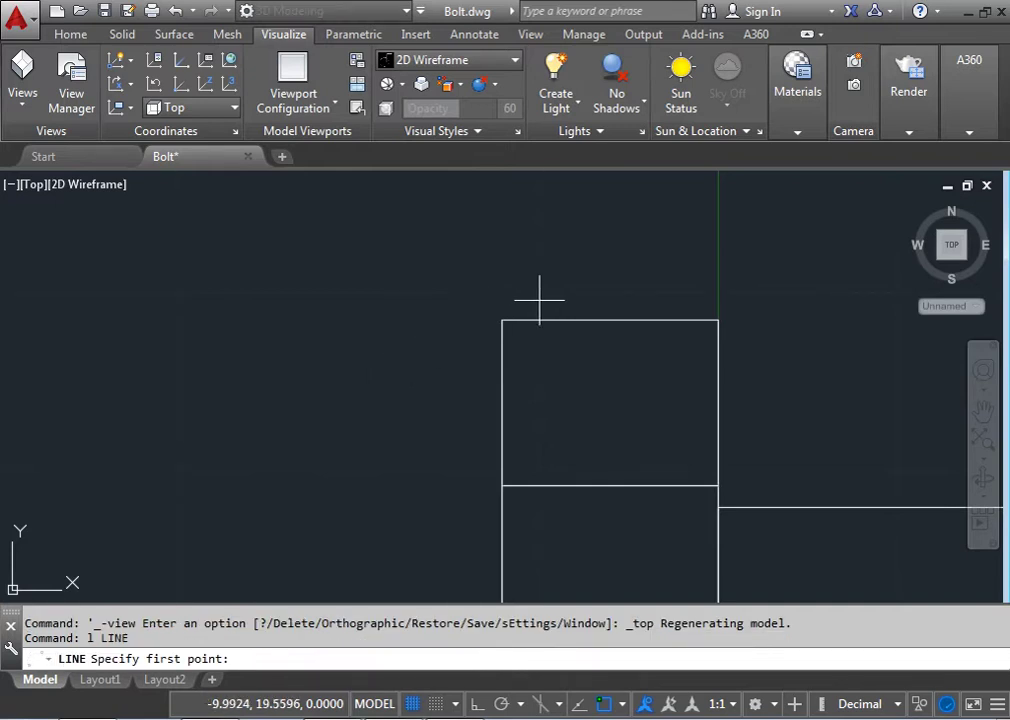
Step: Draw a horizontal and a vertical line plus an arc through the head's outer corner
click(546, 300)
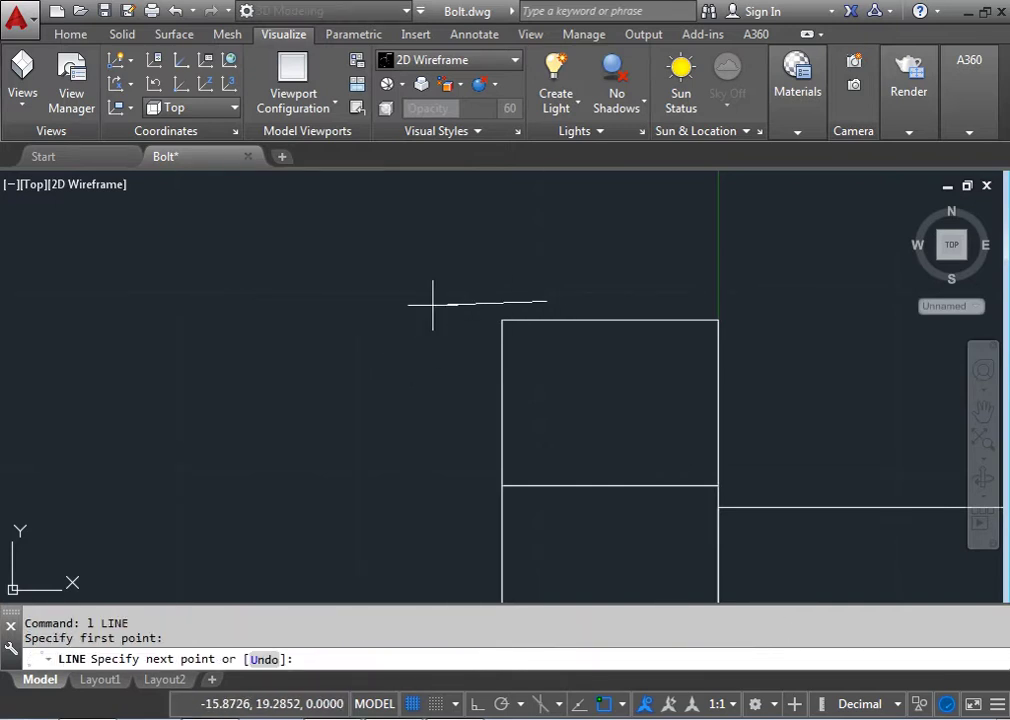
key(F8)
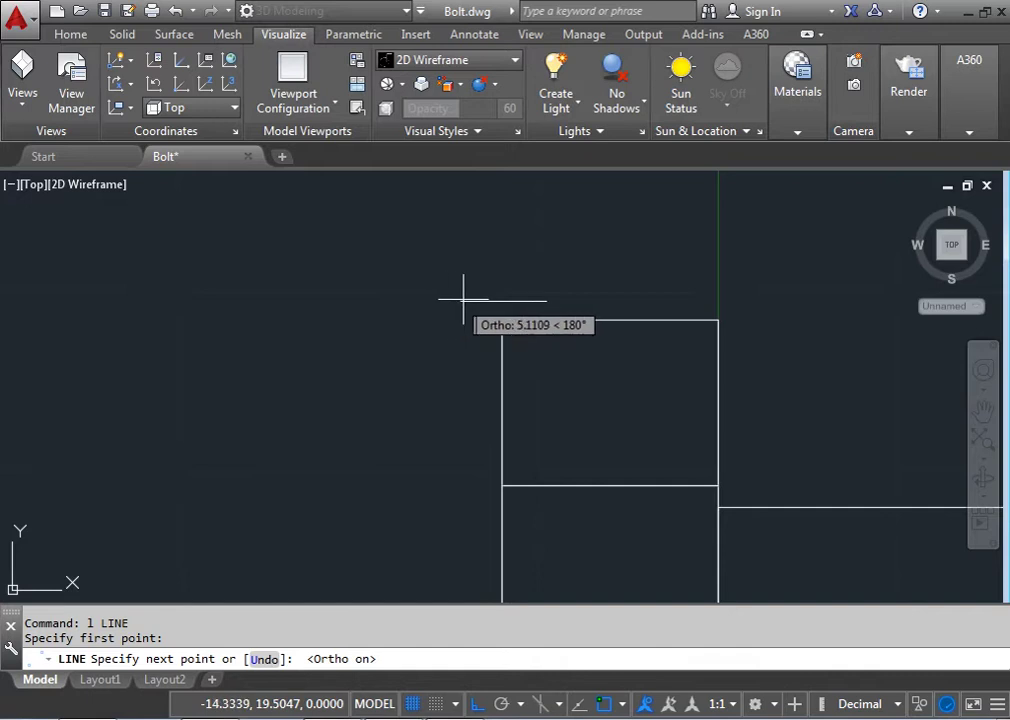
click(478, 300)
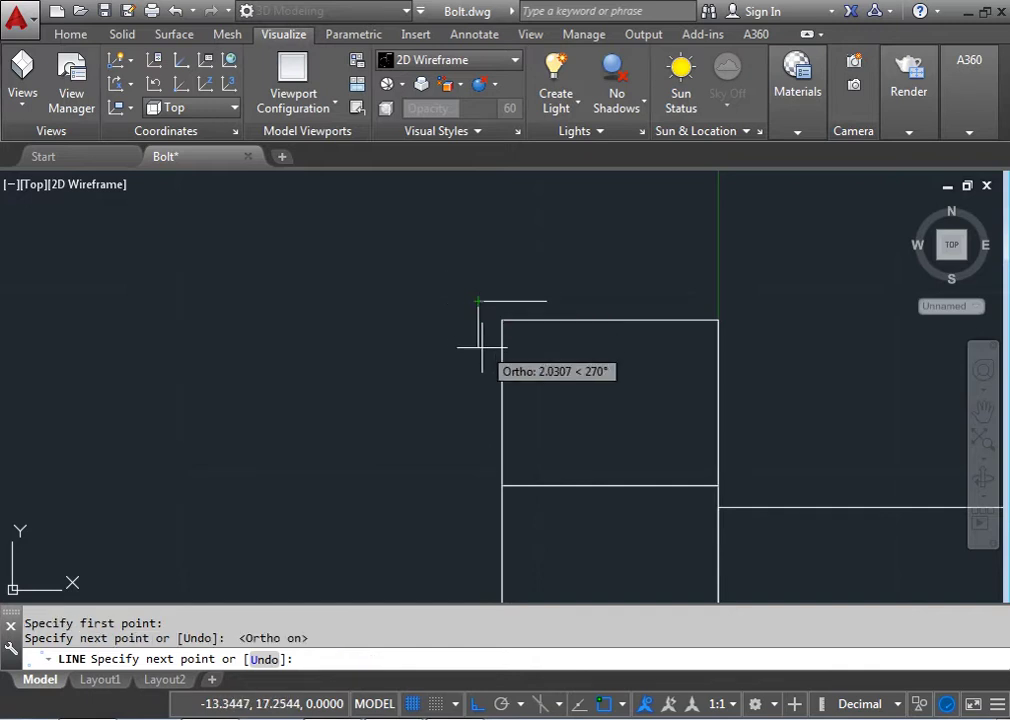
click(478, 383)
key(Escape)
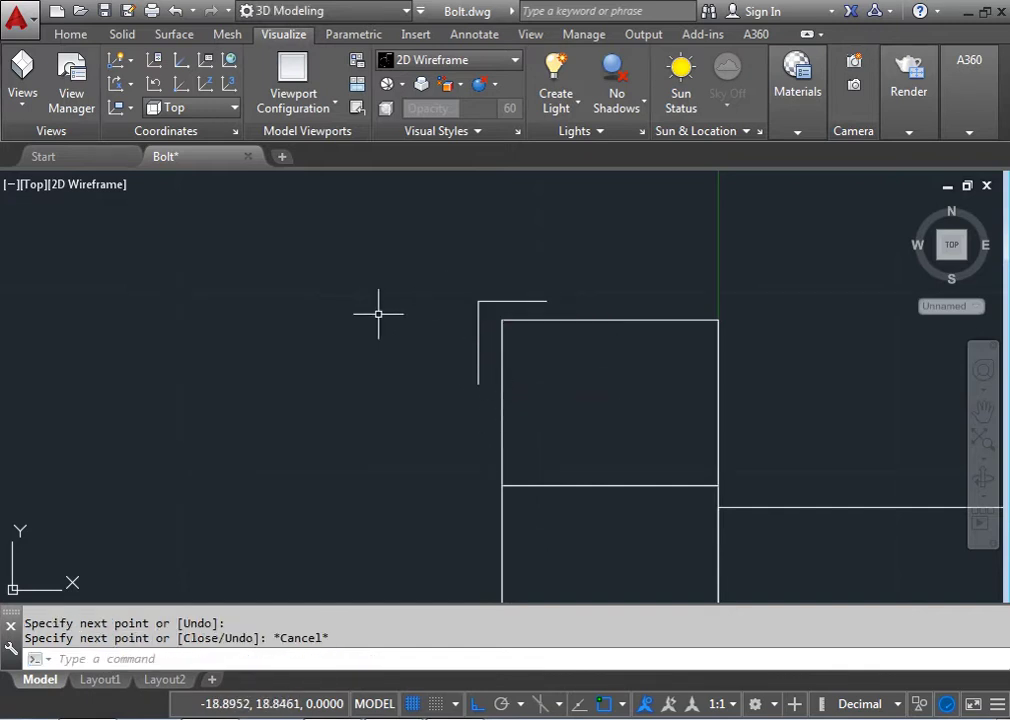
text(a)
key(Return)
click(478, 383)
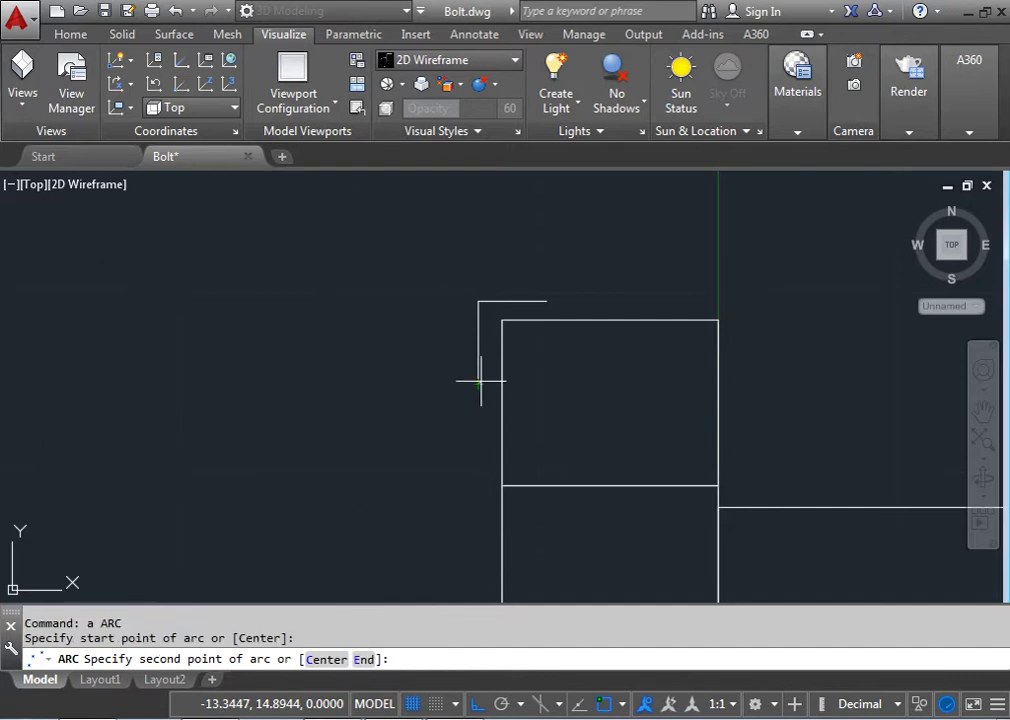
click(546, 301)
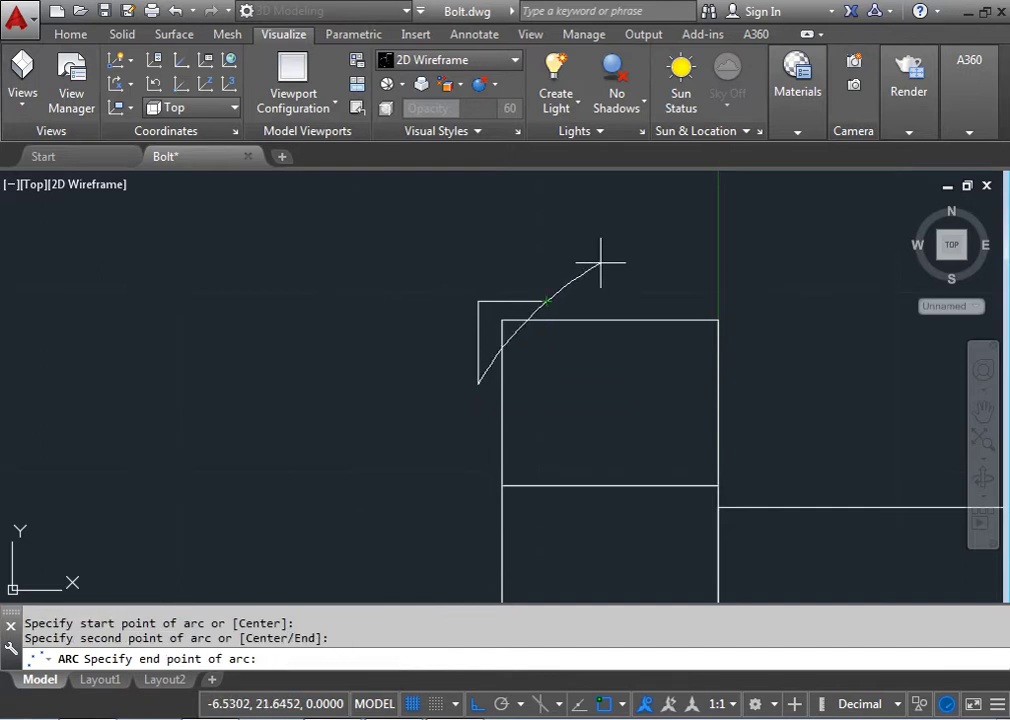
click(600, 271)
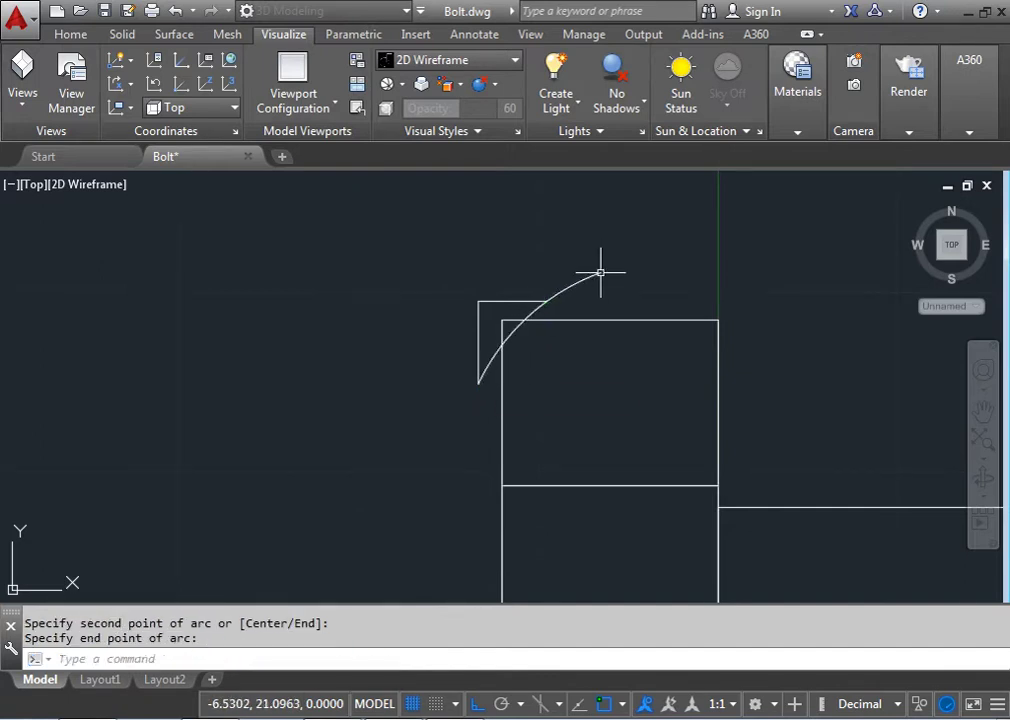
key(Escape)
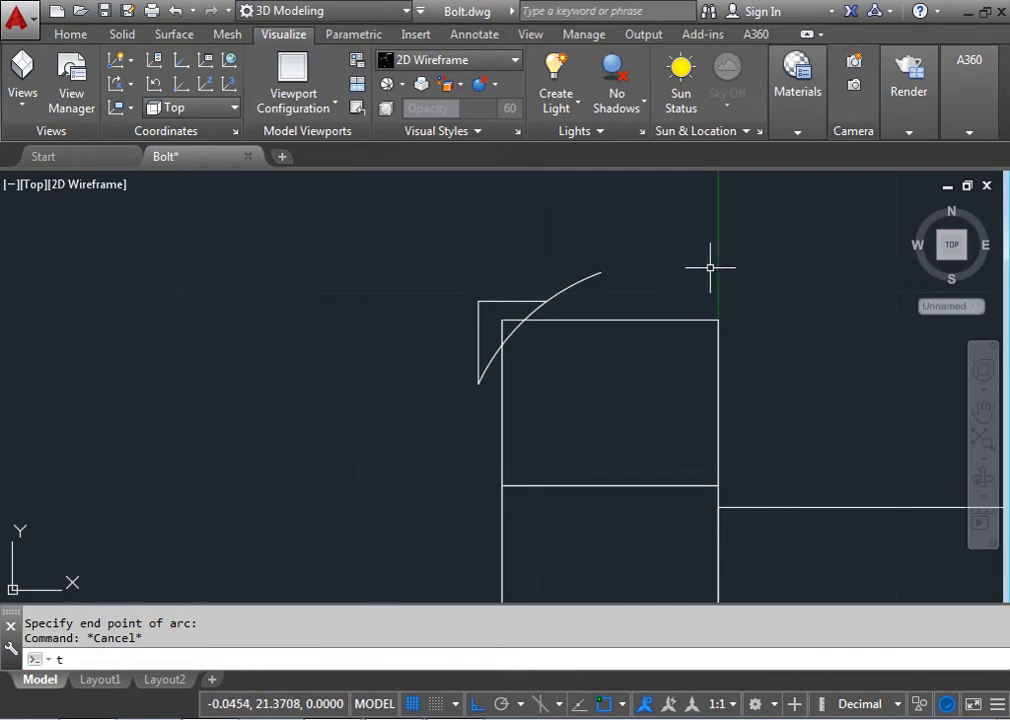
Step: Trim the arc's overhang and turn the three pieces into one region
text(r)
key(Return)
click(575, 285)
key(Escape)
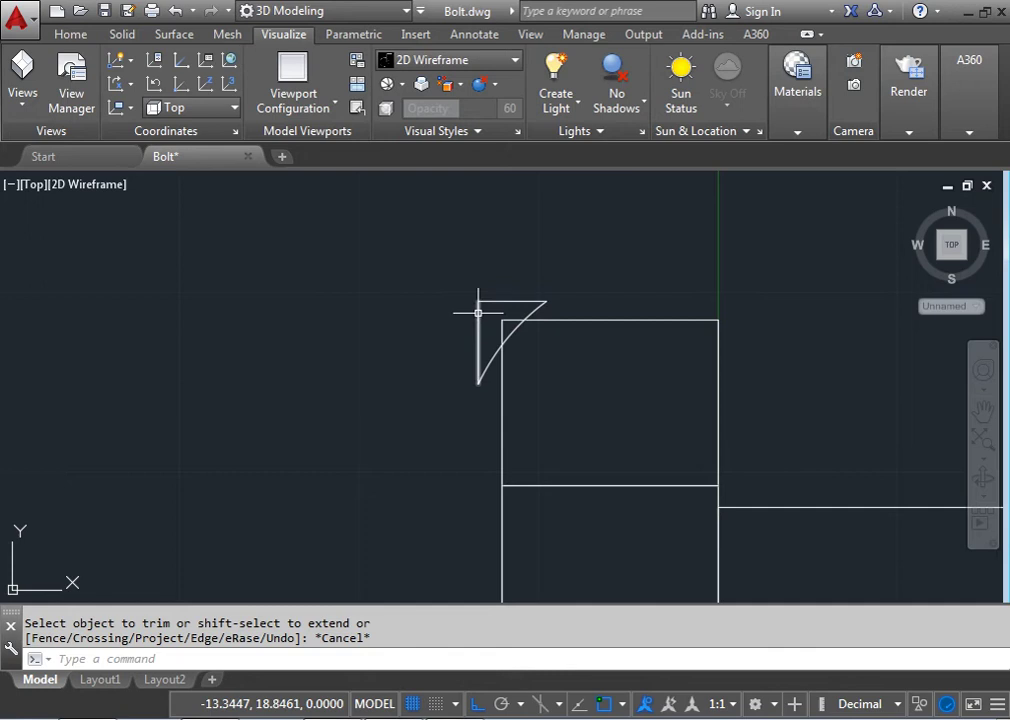
text(g)
key(Return)
click(446, 254)
click(562, 385)
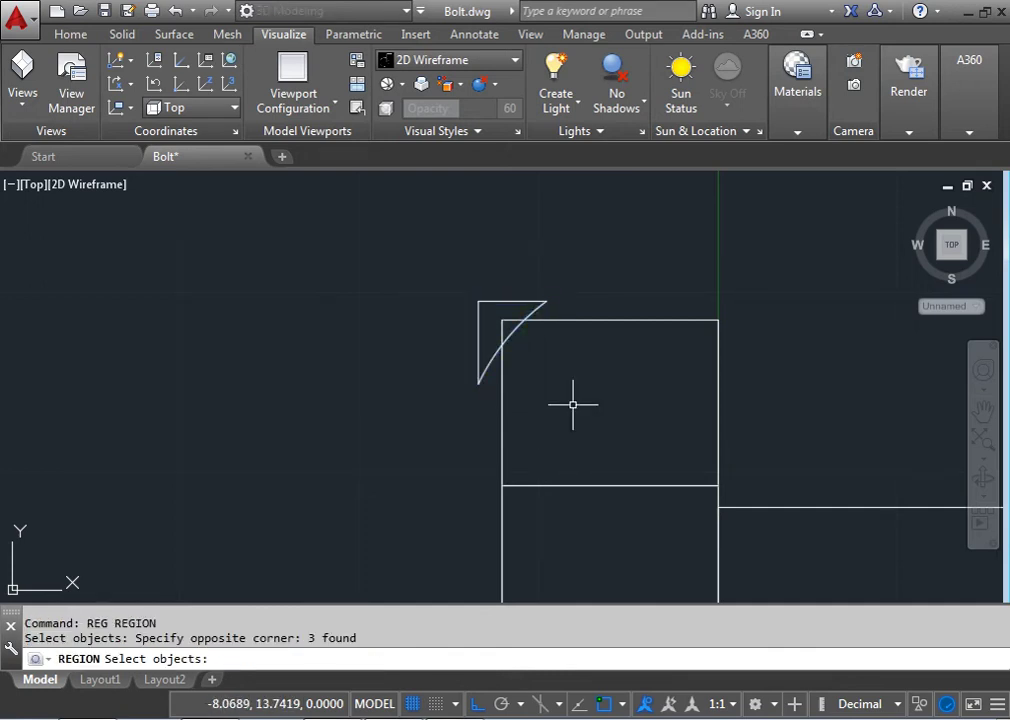
key(Return)
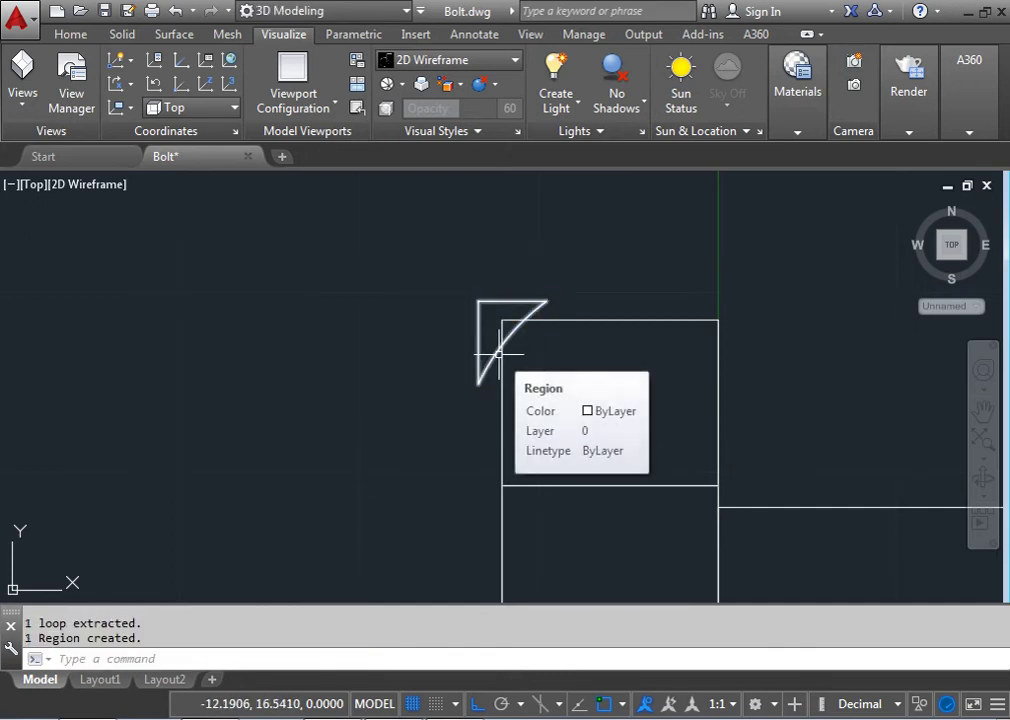
Step: Move the region right against the bolt head and switch to SE Isometric
text(m)
key(Return)
click(486, 302)
key(Return)
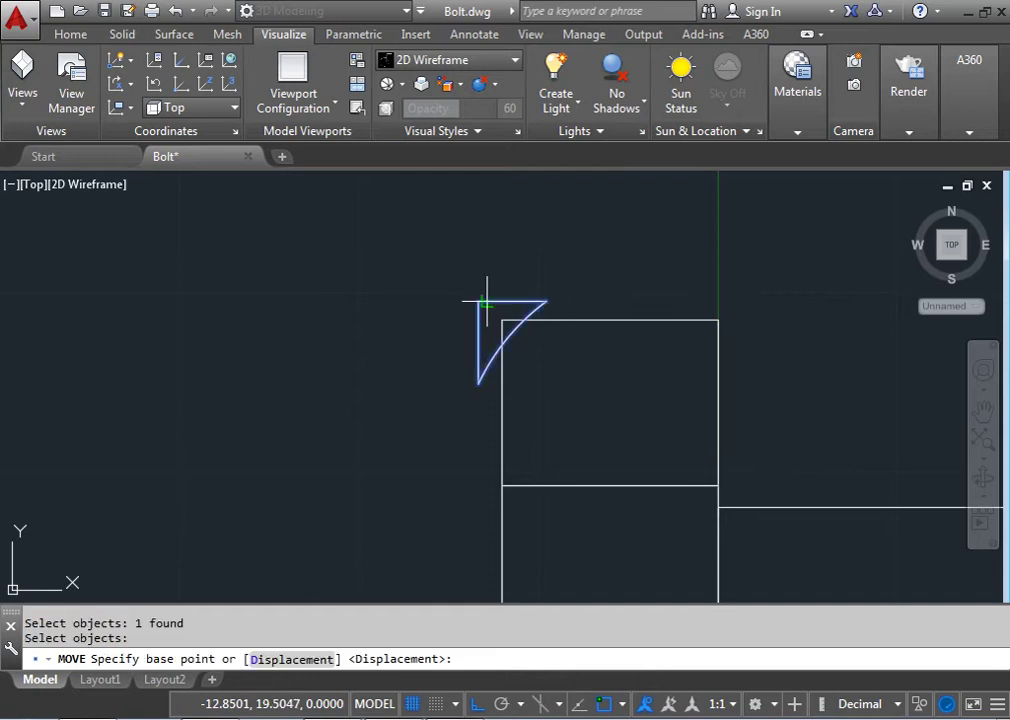
click(478, 300)
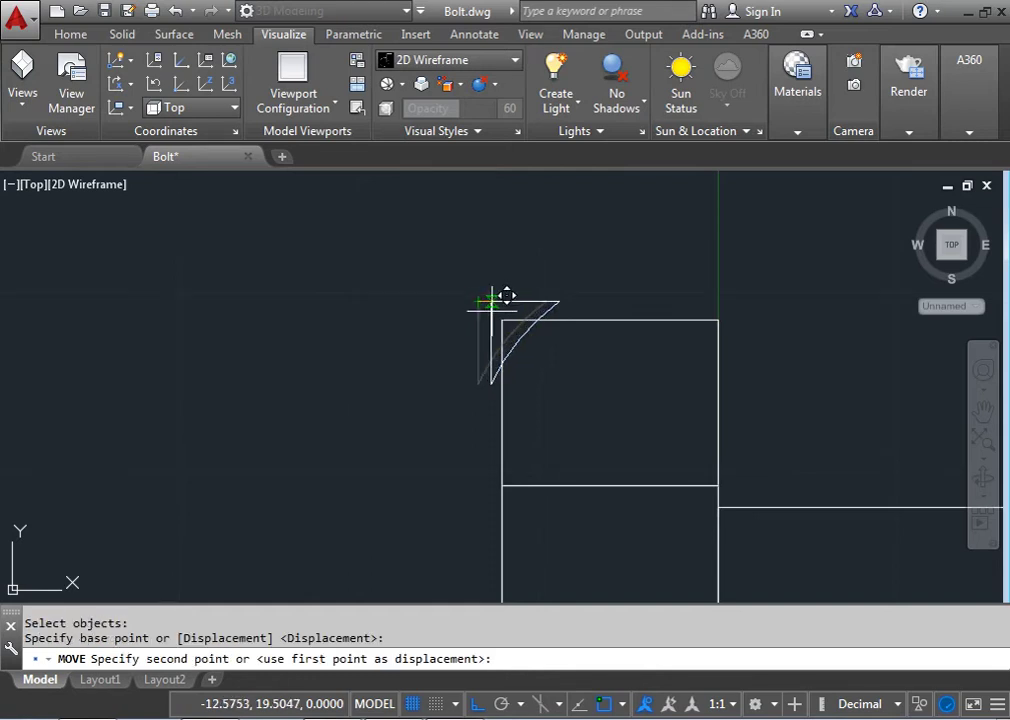
click(491, 311)
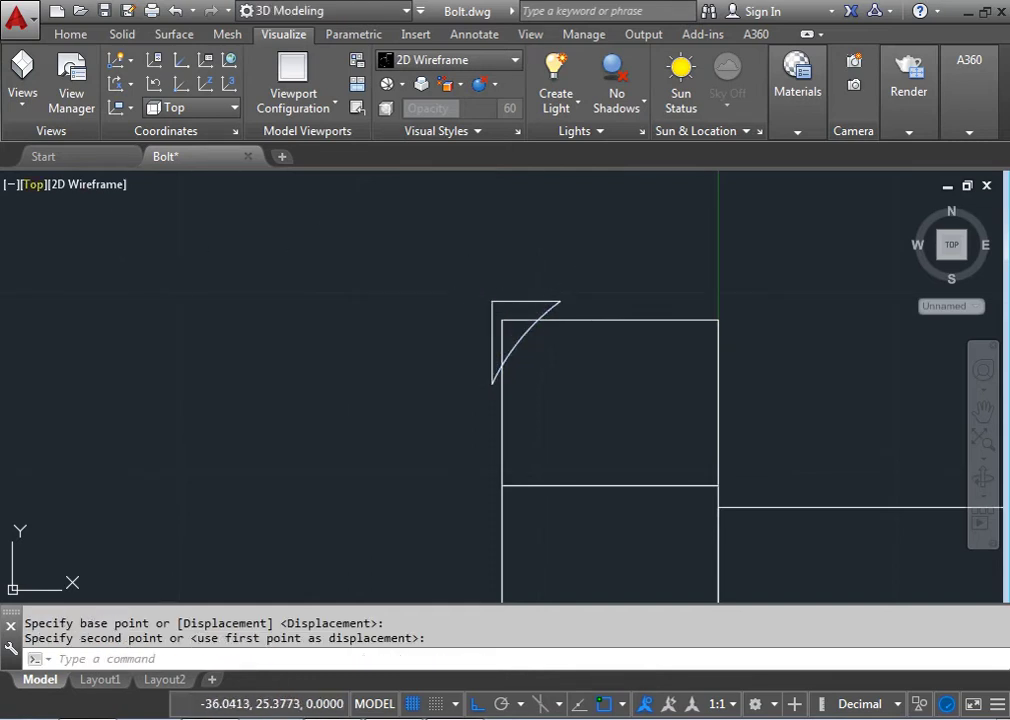
click(32, 184)
click(100, 387)
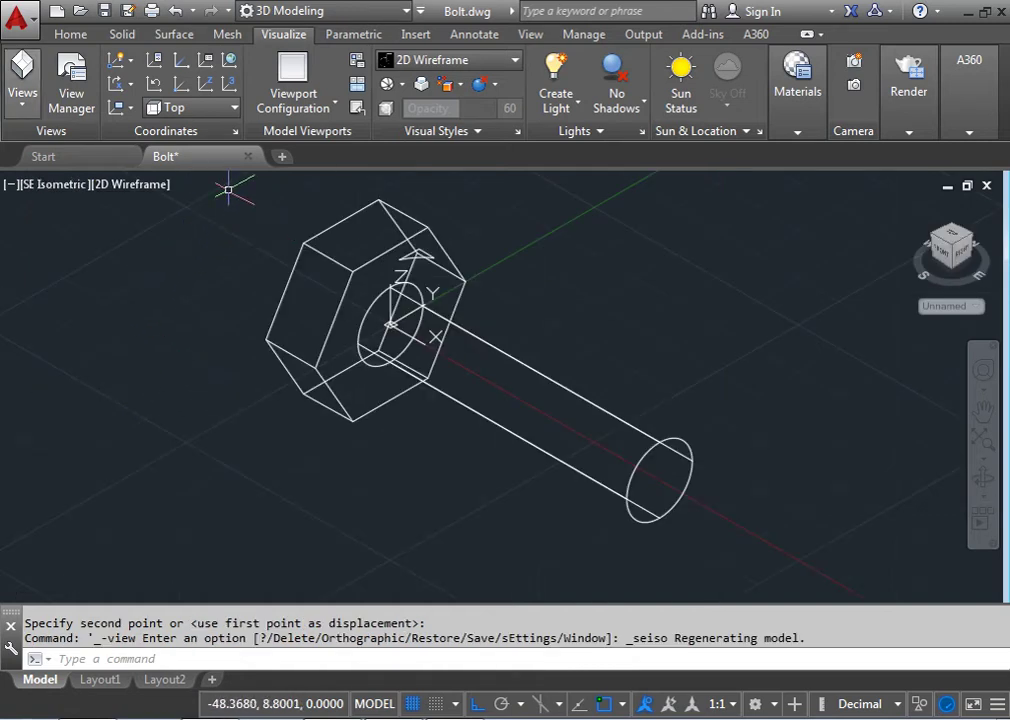
Step: Revolve the corner region 360° about the bolt's axis into a ring
click(68, 34)
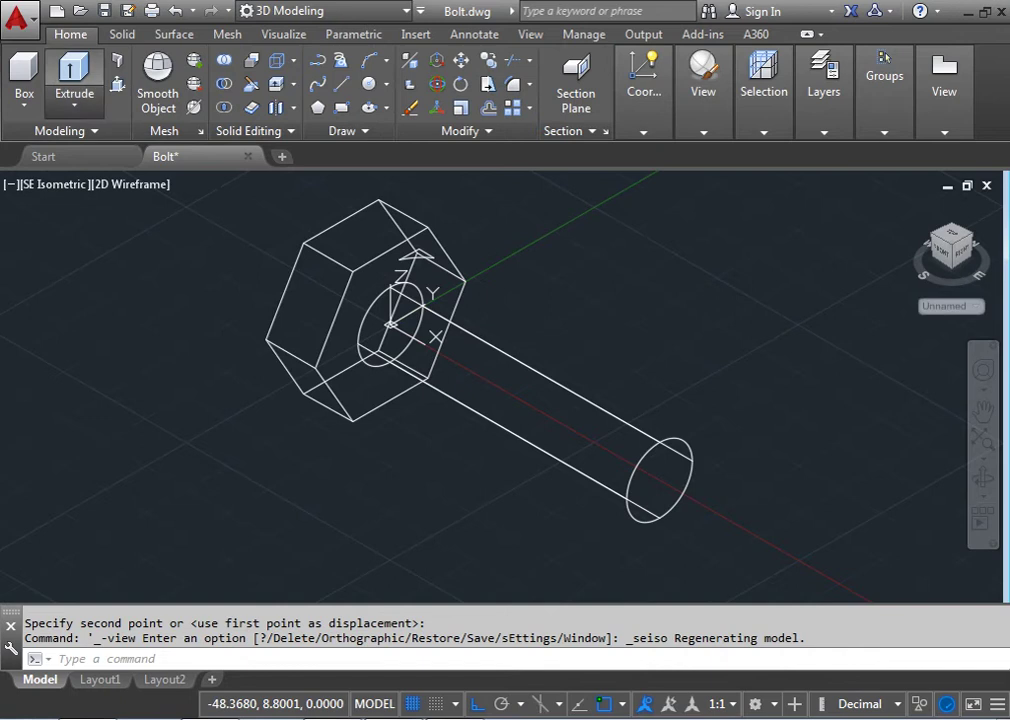
click(74, 104)
click(90, 219)
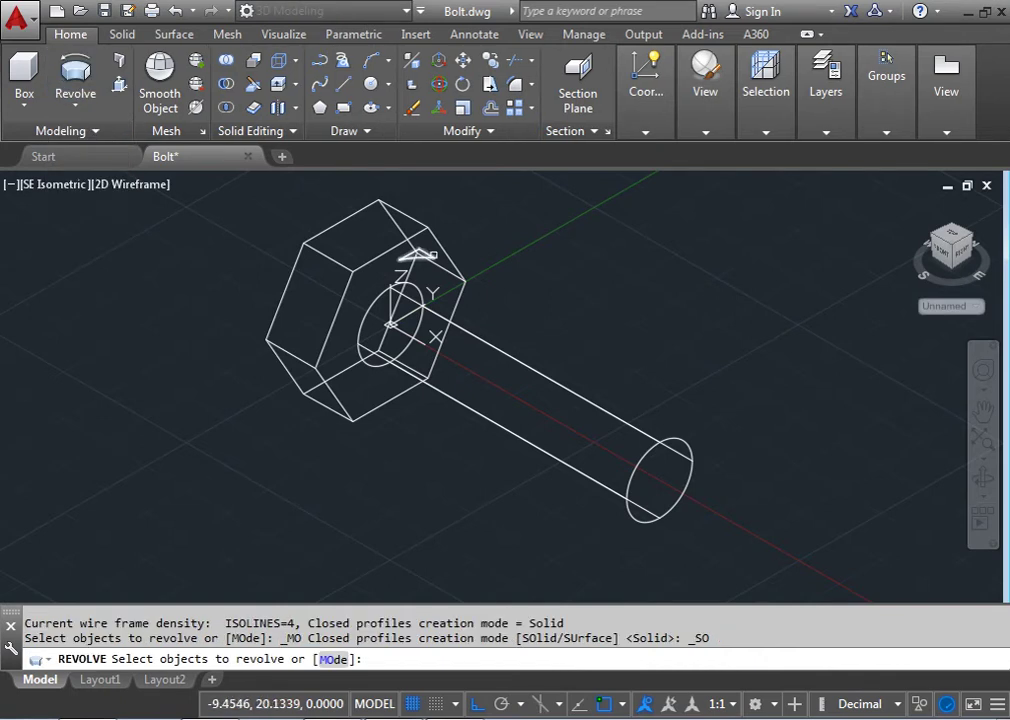
click(430, 255)
key(Return)
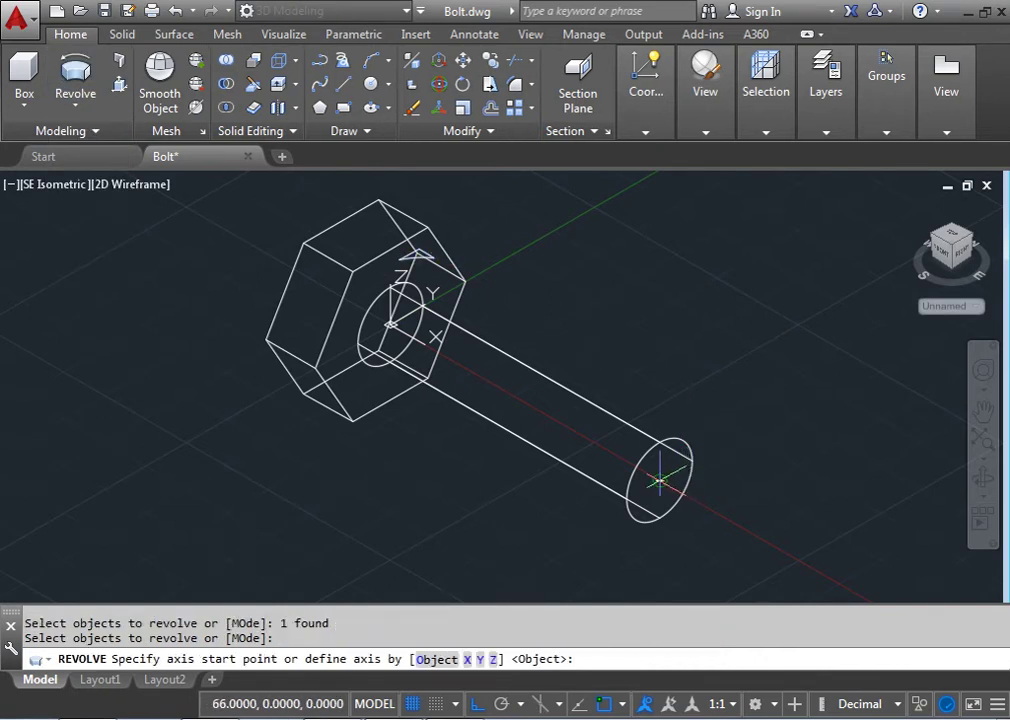
click(659, 481)
click(390, 321)
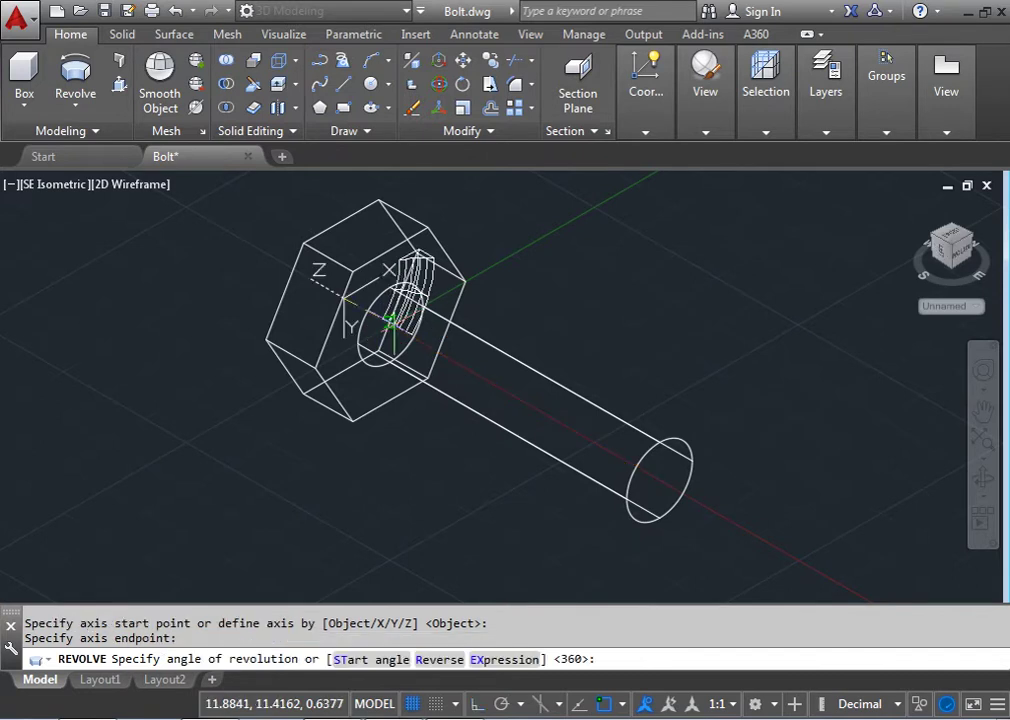
key(Return)
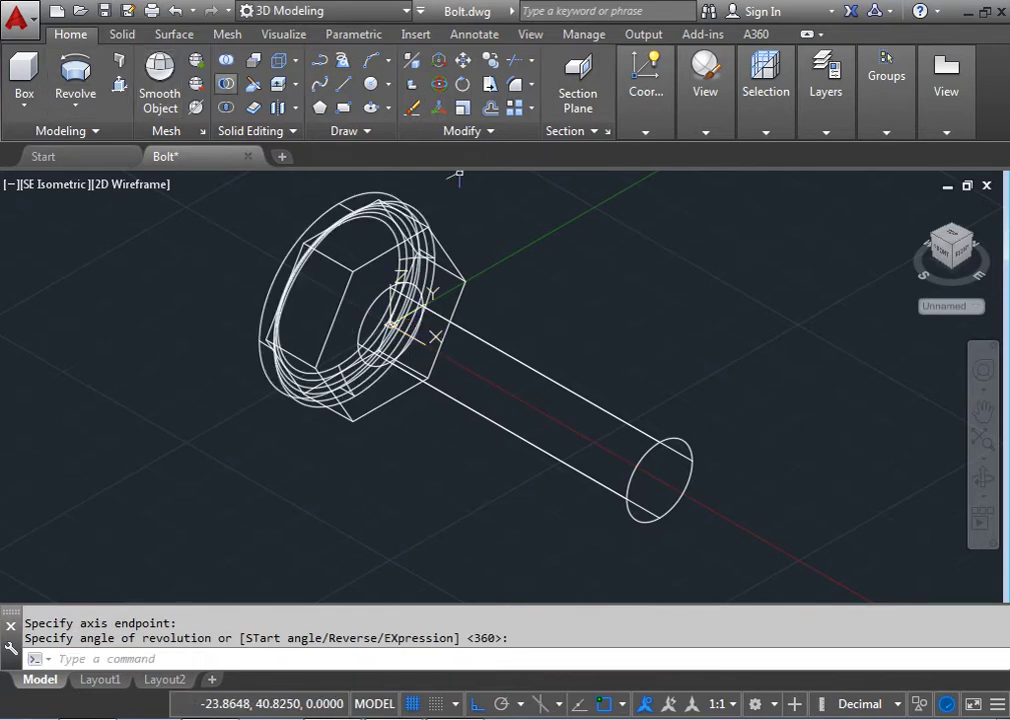
Step: Subtract the revolved ring from the bolt to chamfer the head
click(226, 83)
click(441, 323)
key(Return)
click(275, 272)
key(Return)
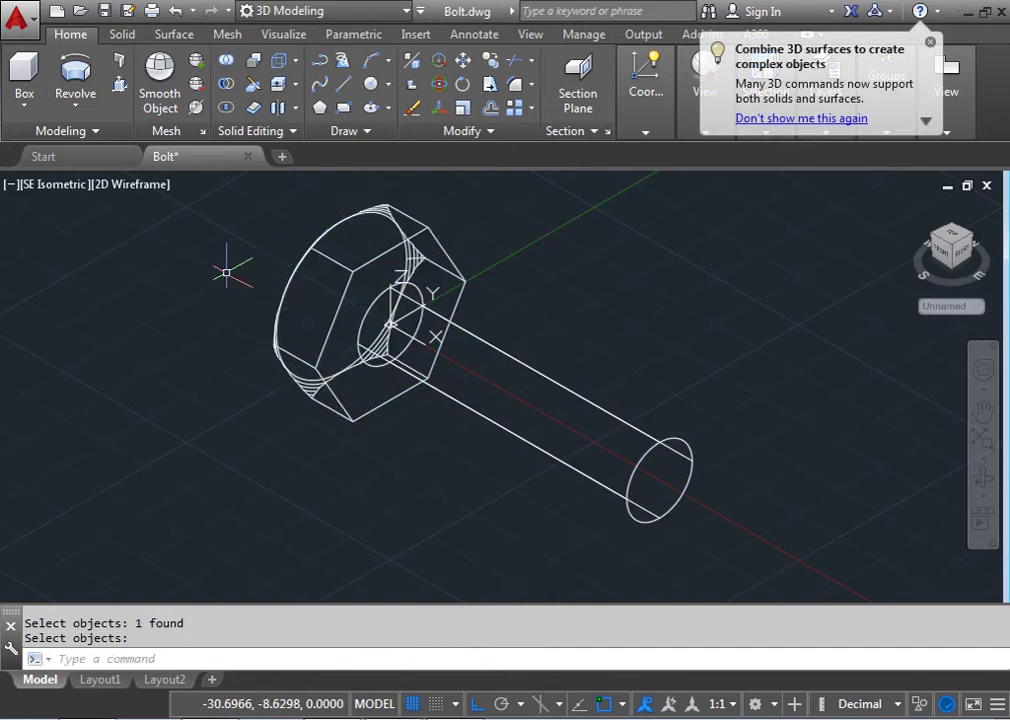
Step: Set the Realistic visual style and orbit the bolt to a side-on view
click(53, 184)
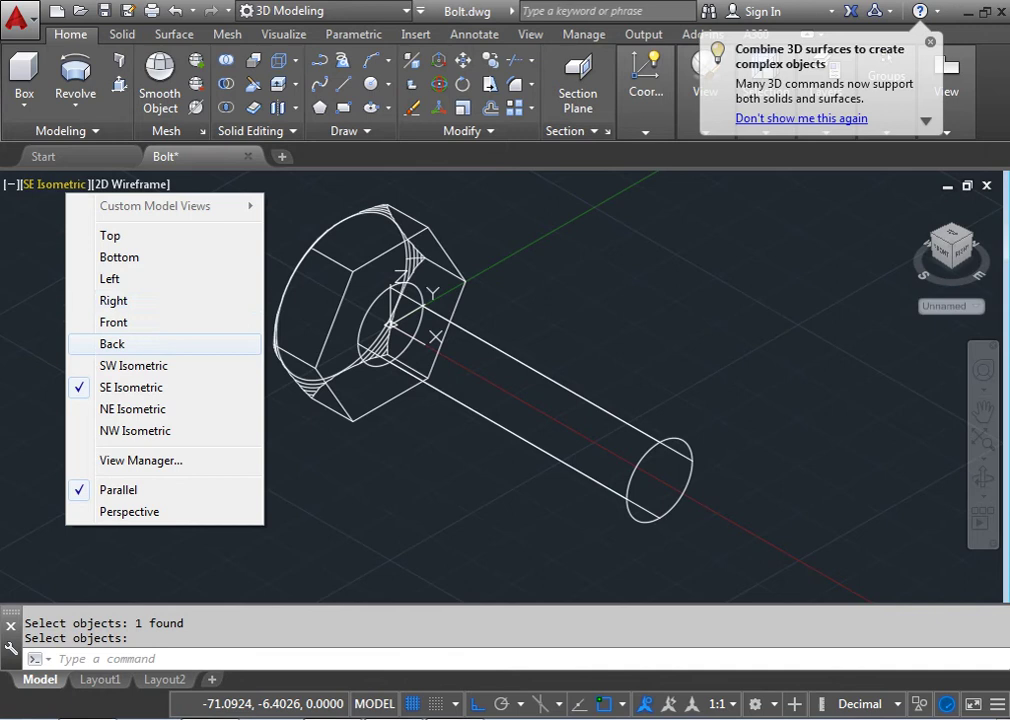
click(131, 184)
click(131, 184)
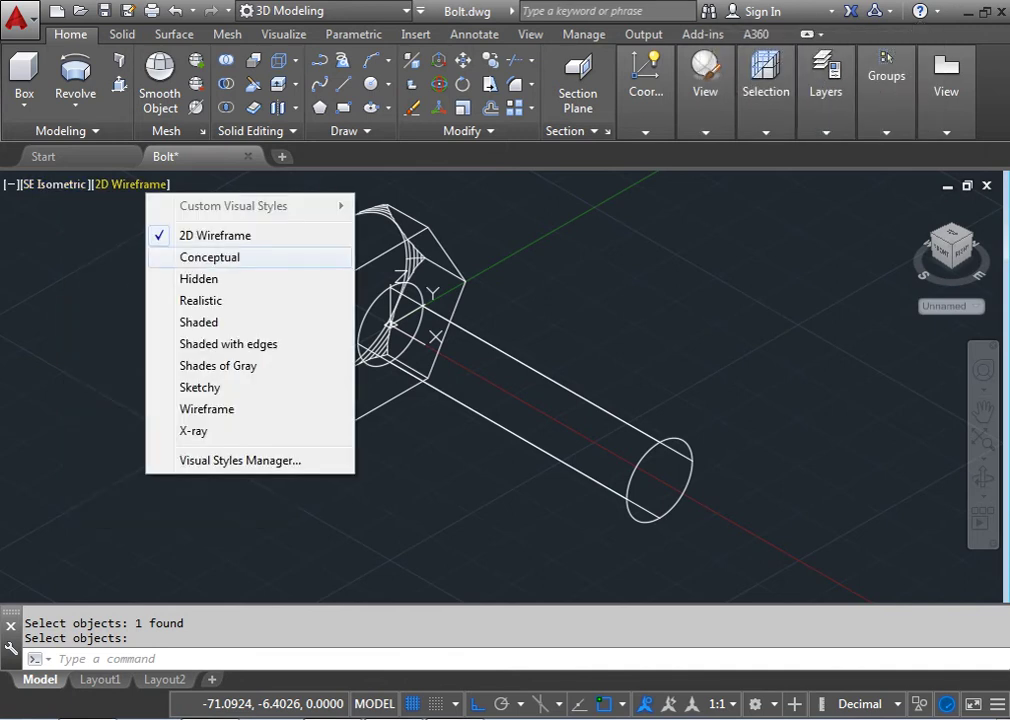
click(201, 300)
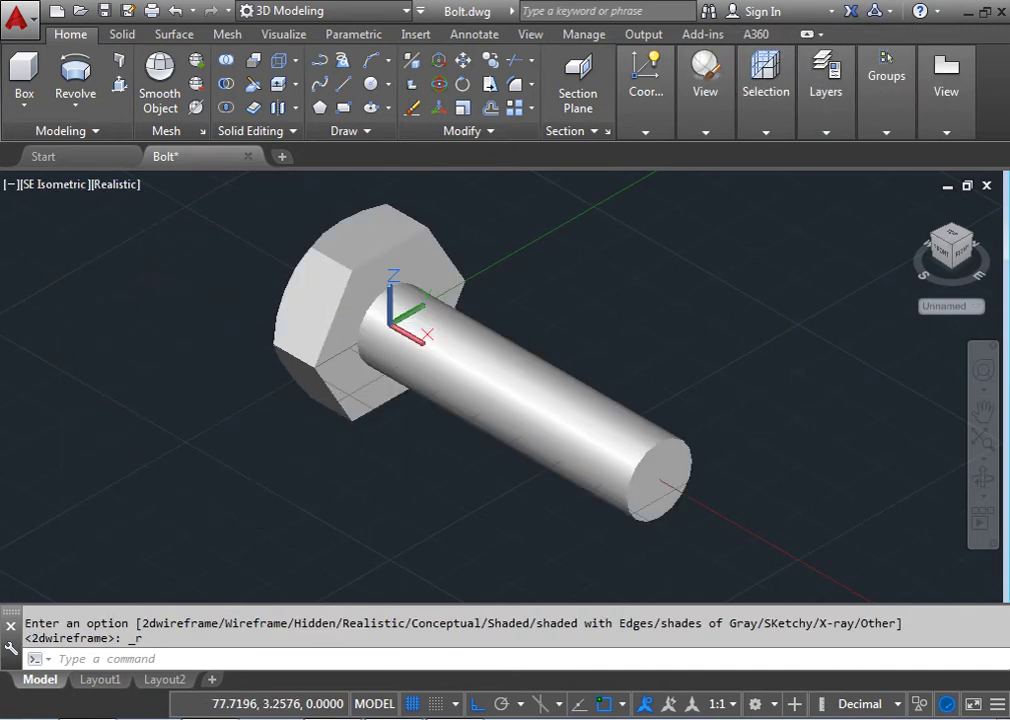
click(983, 478)
mouse_move(600, 400)
mouse_down()
mouse_move(500, 400)
mouse_move(560, 390)
mouse_up()
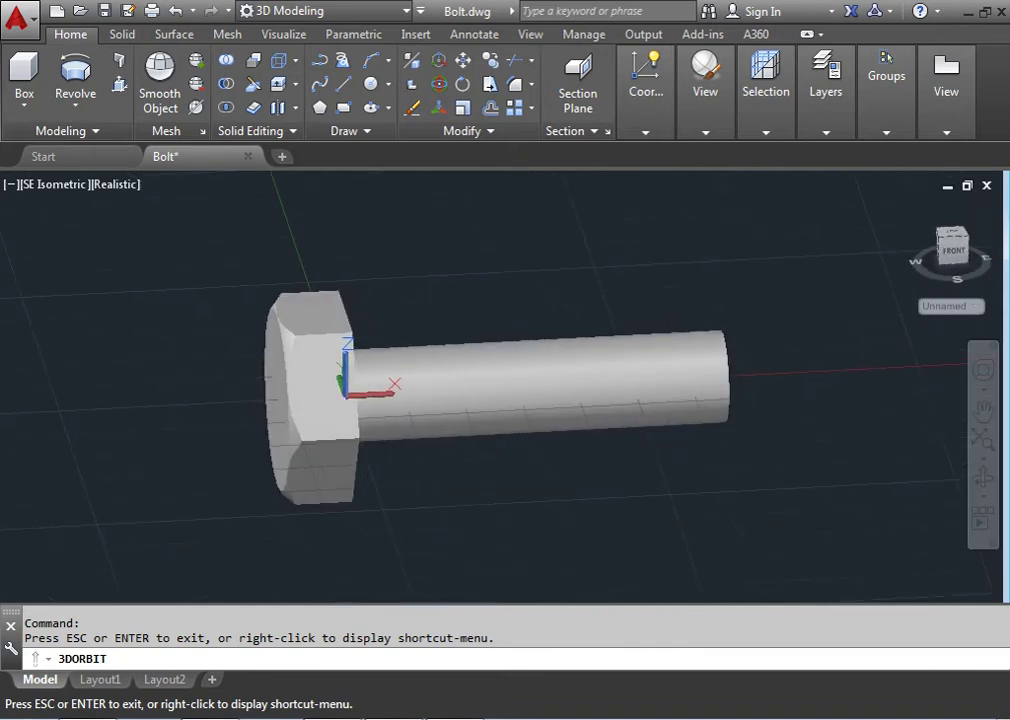
key(Escape)
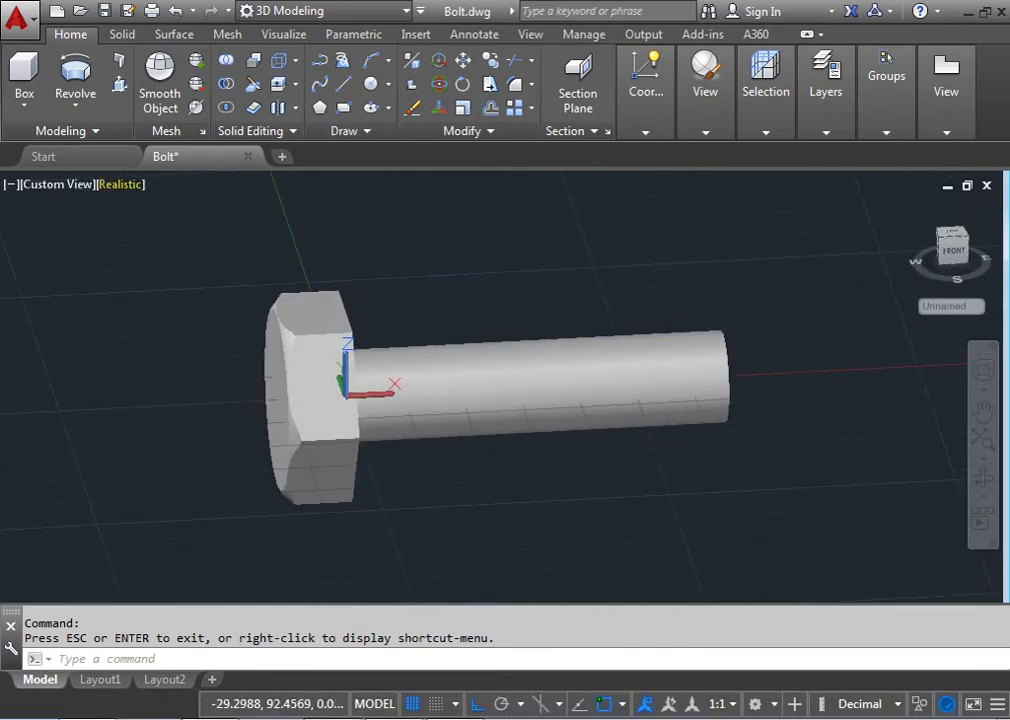
click(284, 34)
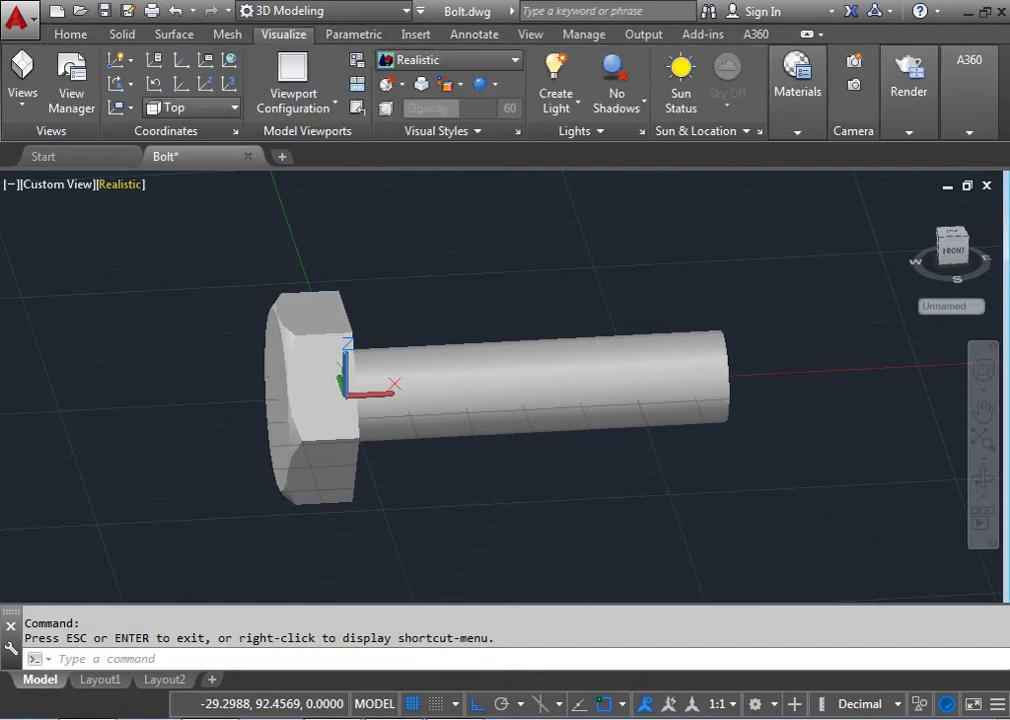
Step: Apply a gold metallic paint material to the bolt from the Materials Browser
click(797, 131)
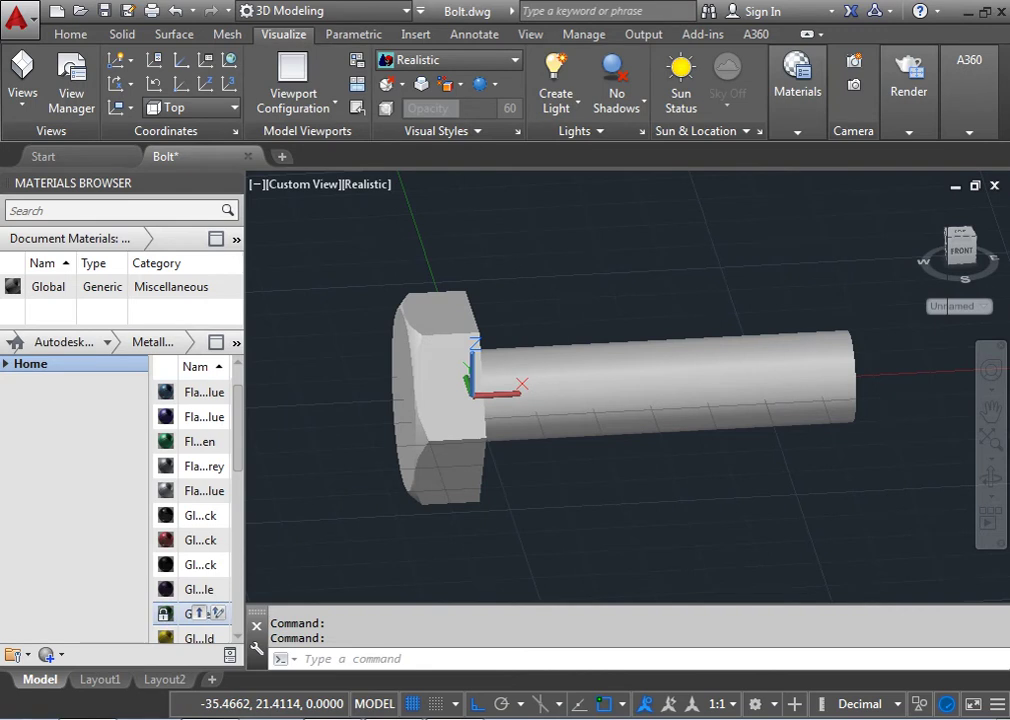
drag(195, 630, 626, 385)
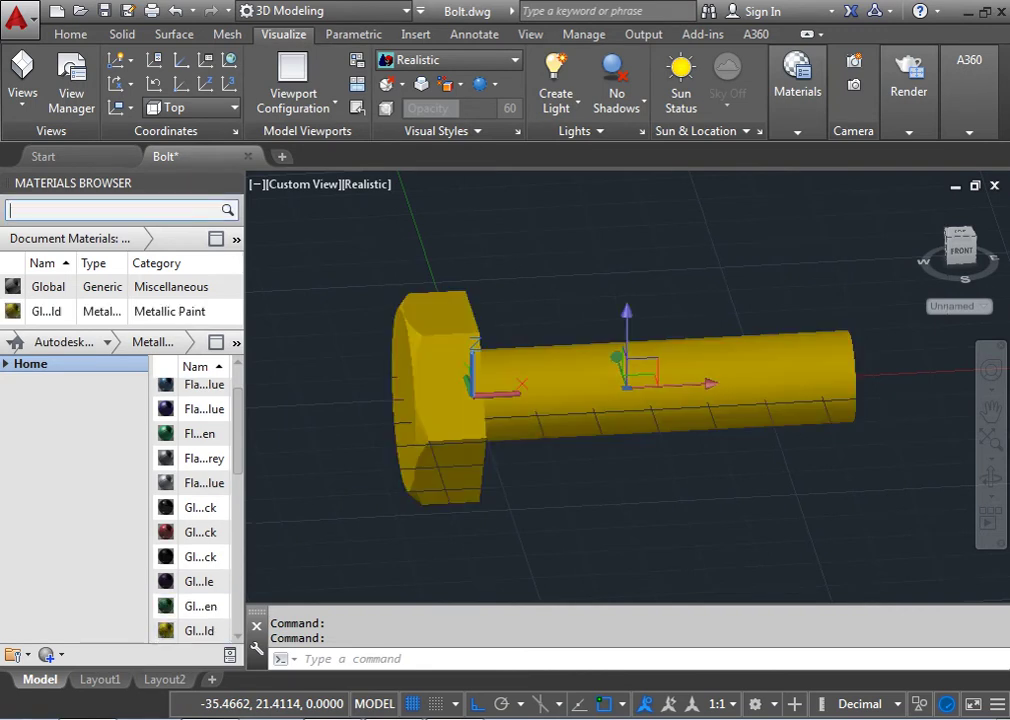
key(Escape)
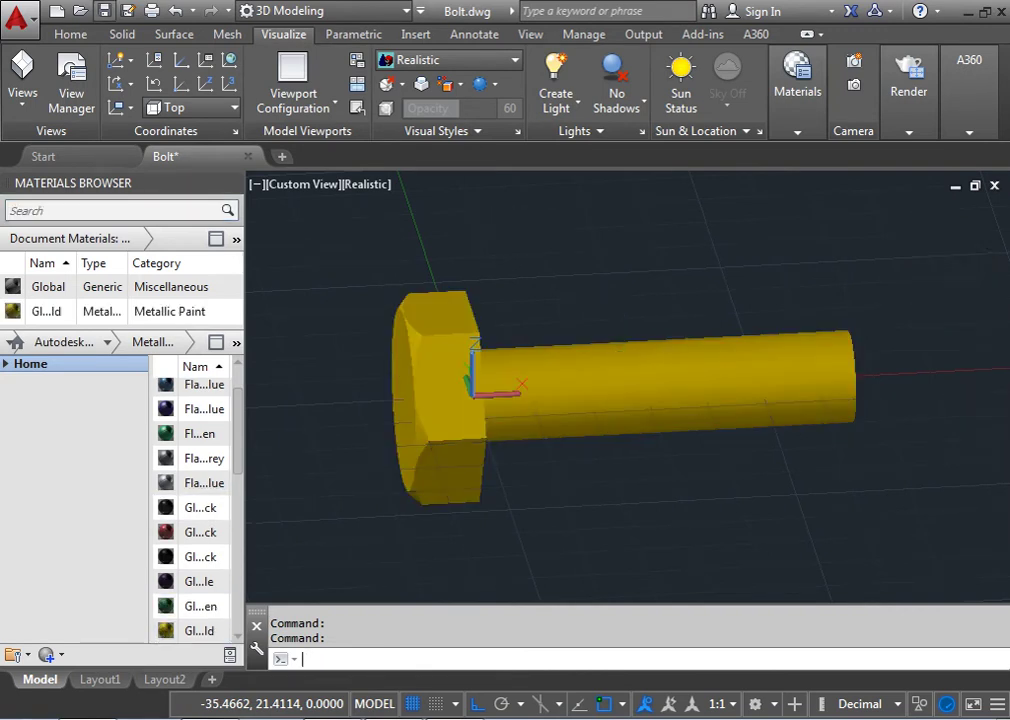
Step: Save the drawing, then save a copy as Nut
key(ctrl+s)
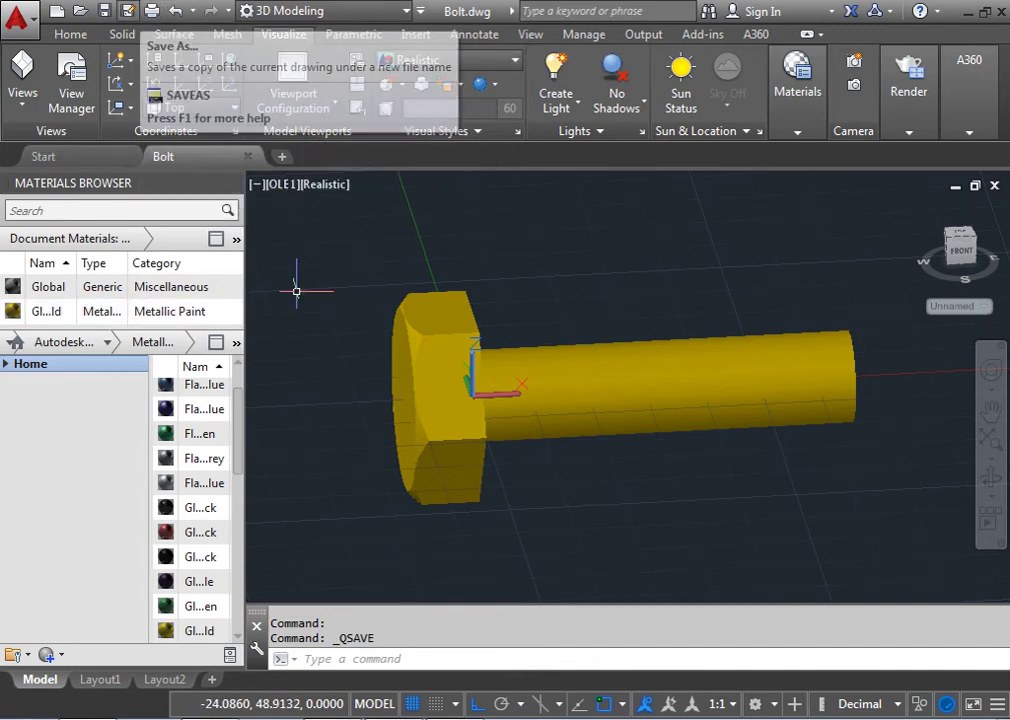
click(127, 10)
text(Nut)
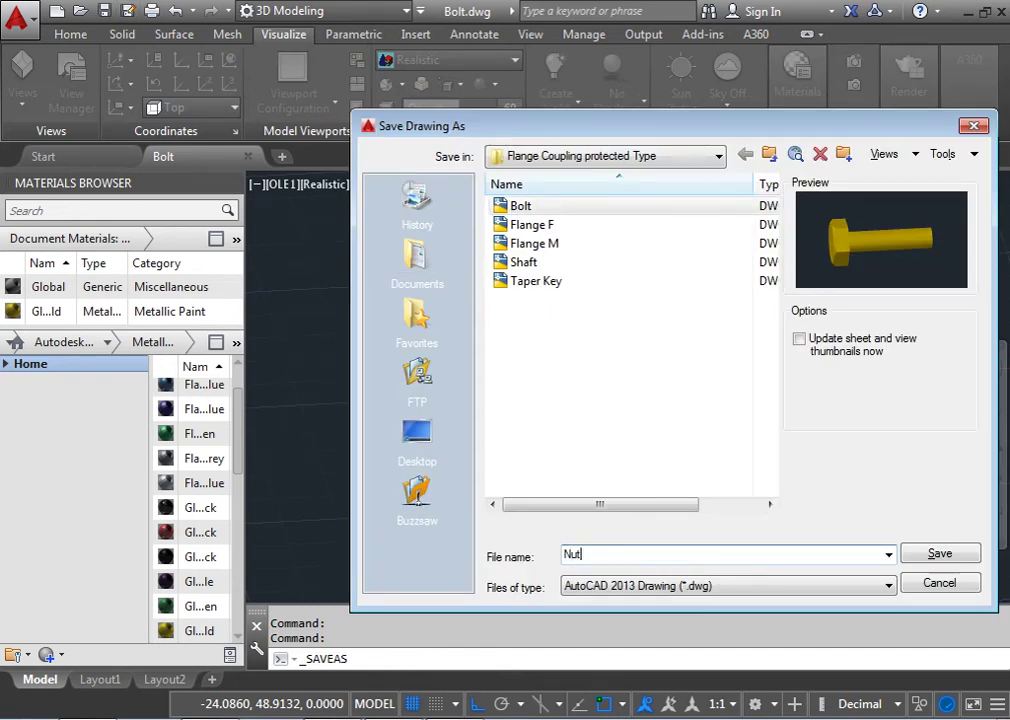
key(Return)
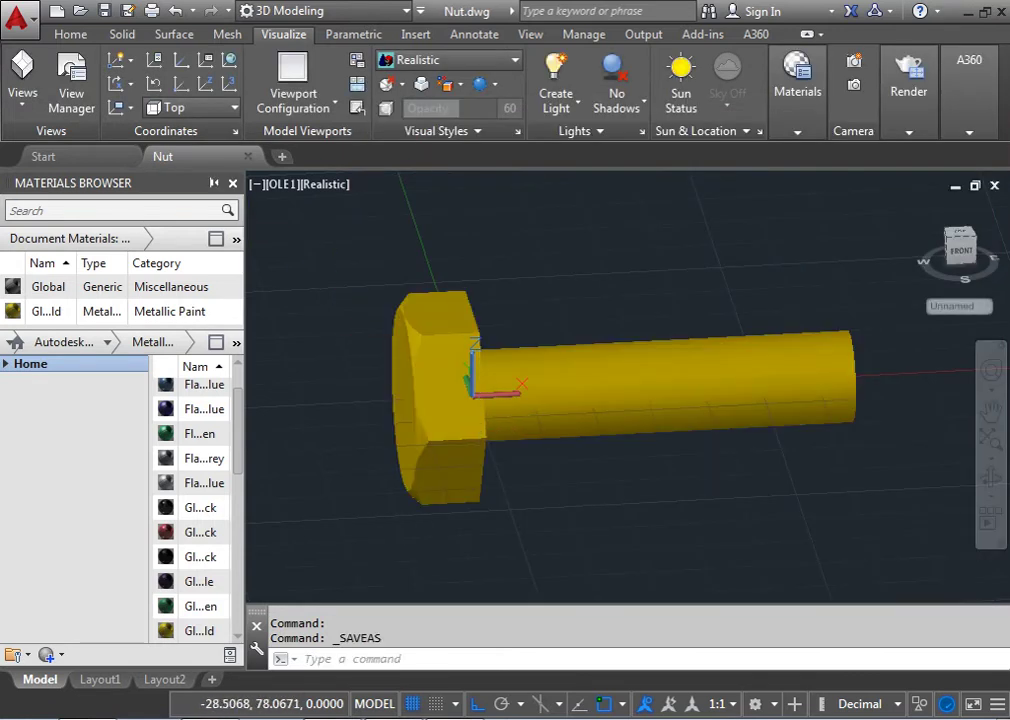
Step: Close the Materials Browser and switch to SE Isometric view
click(233, 183)
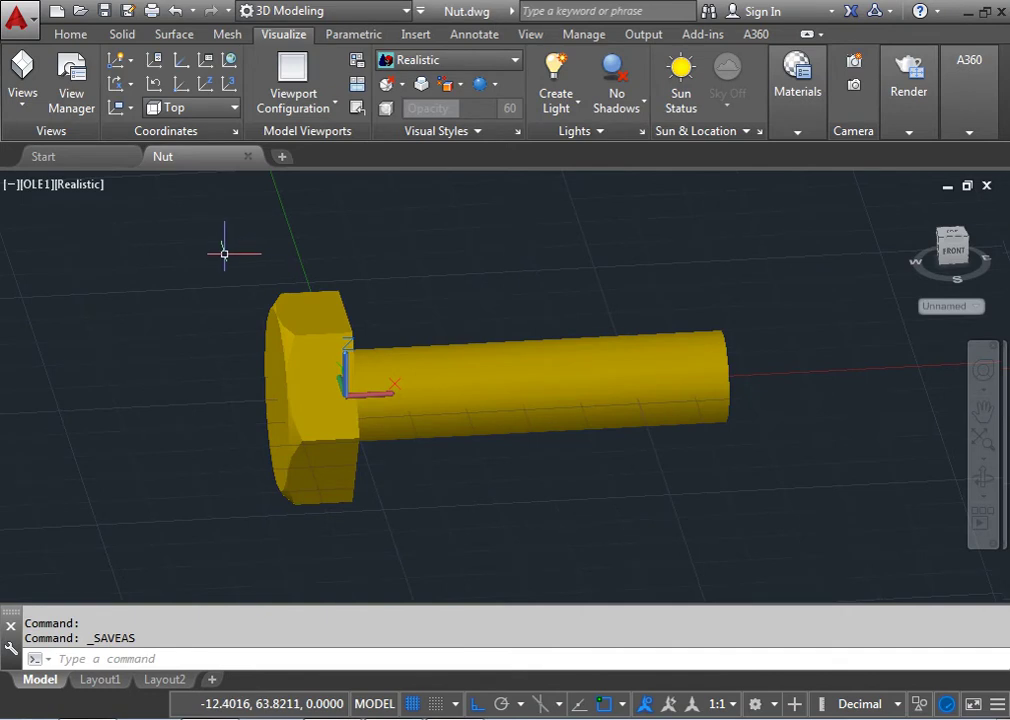
click(55, 184)
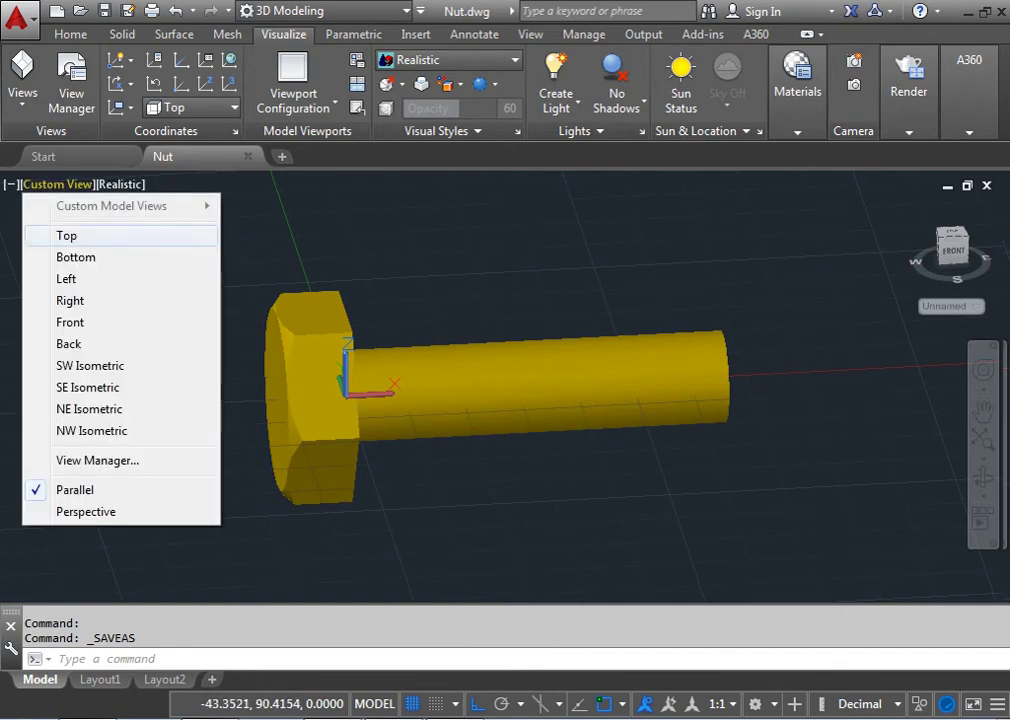
click(88, 387)
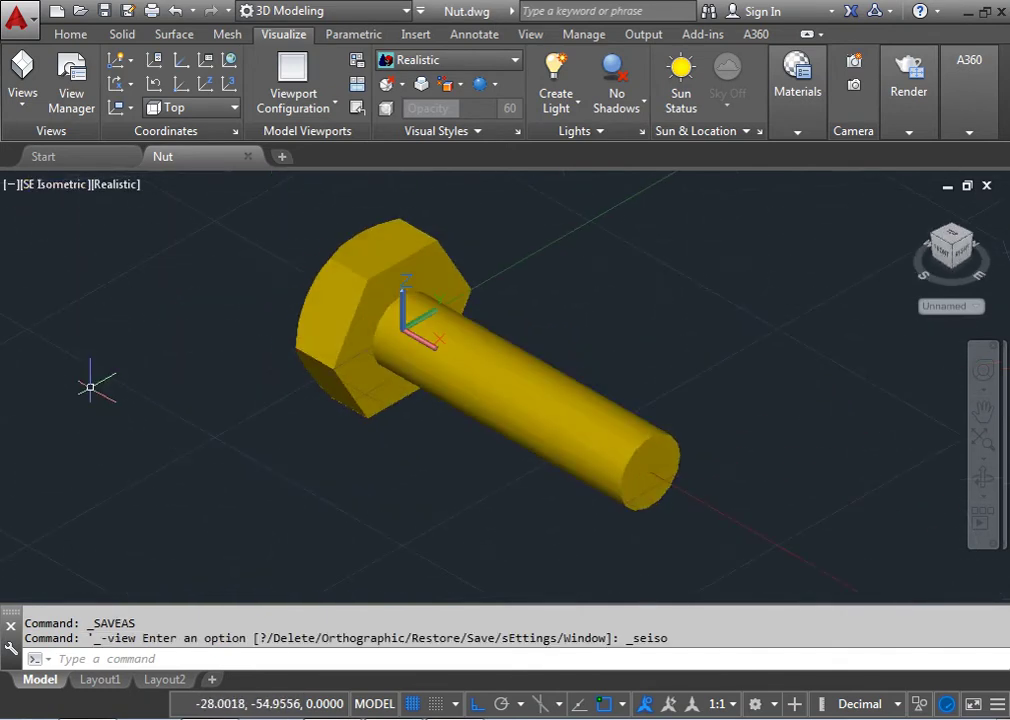
Step: Undo back to the flat hexagon outline with its round hole
key(ctrl+z)
key(ctrl+z)
key(ctrl+z)
key(ctrl+z)
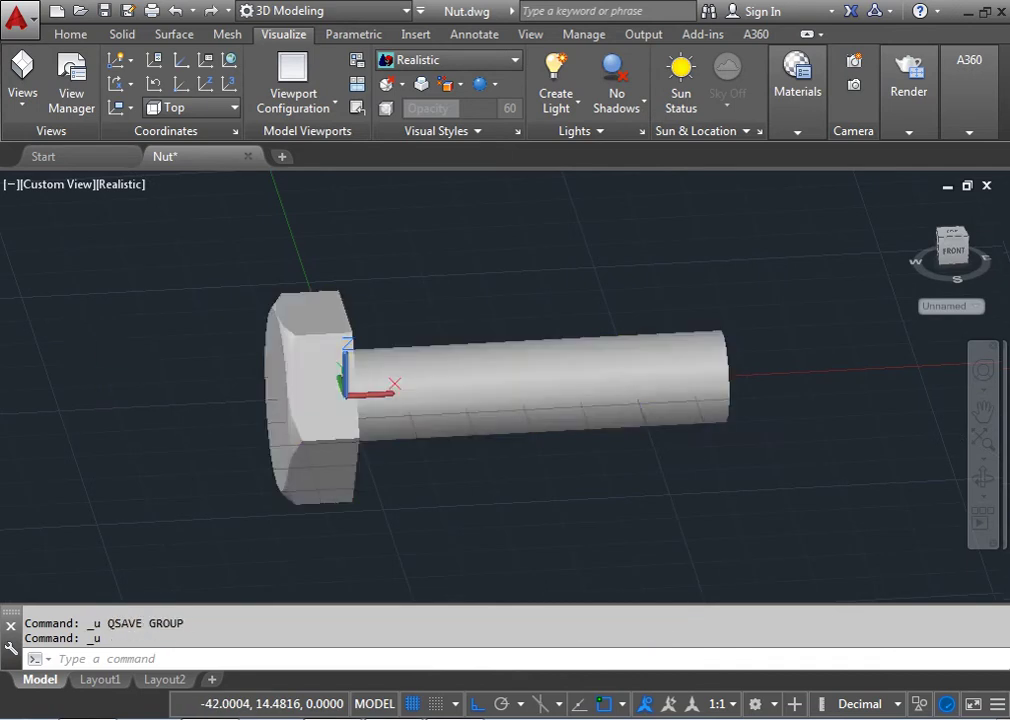
key(ctrl+z)
key(ctrl+z)
key(ctrl+z)
key(ctrl+z)
key(ctrl+z)
key(ctrl+z)
key(ctrl+z)
key(ctrl+z)
key(ctrl+z)
key(ctrl+z)
key(ctrl+z)
key(ctrl+z)
key(ctrl+z)
key(ctrl+z)
key(ctrl+z)
key(ctrl+z)
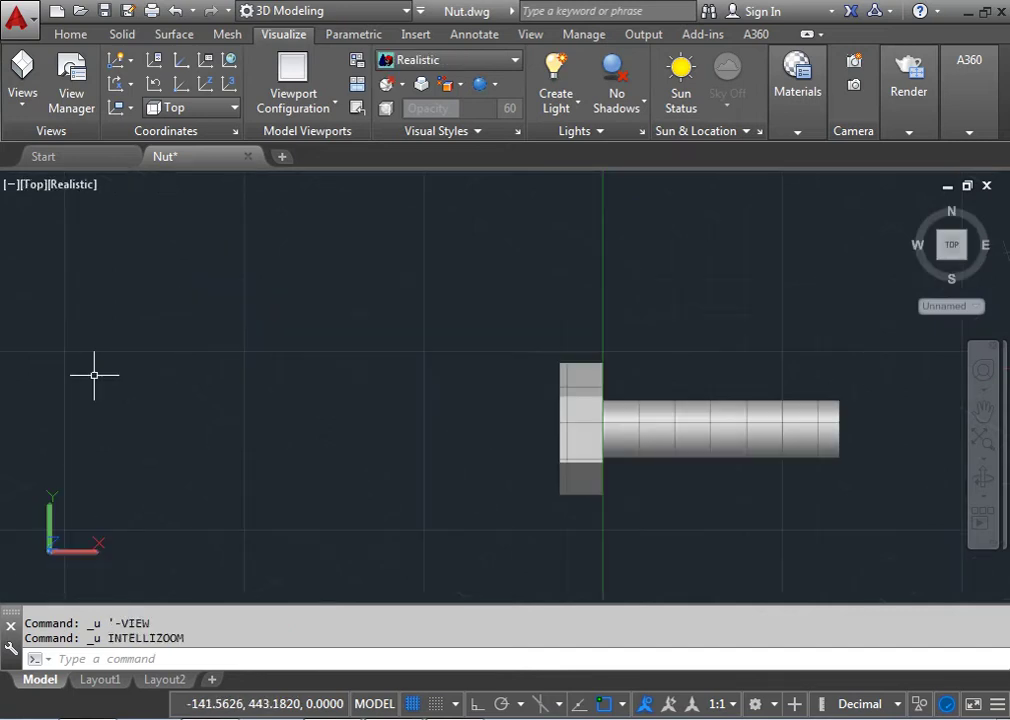
key(ctrl+z)
key(ctrl+z)
key(ctrl+z)
key(ctrl+z)
key(ctrl+z)
key(ctrl+z)
key(ctrl+z)
key(ctrl+z)
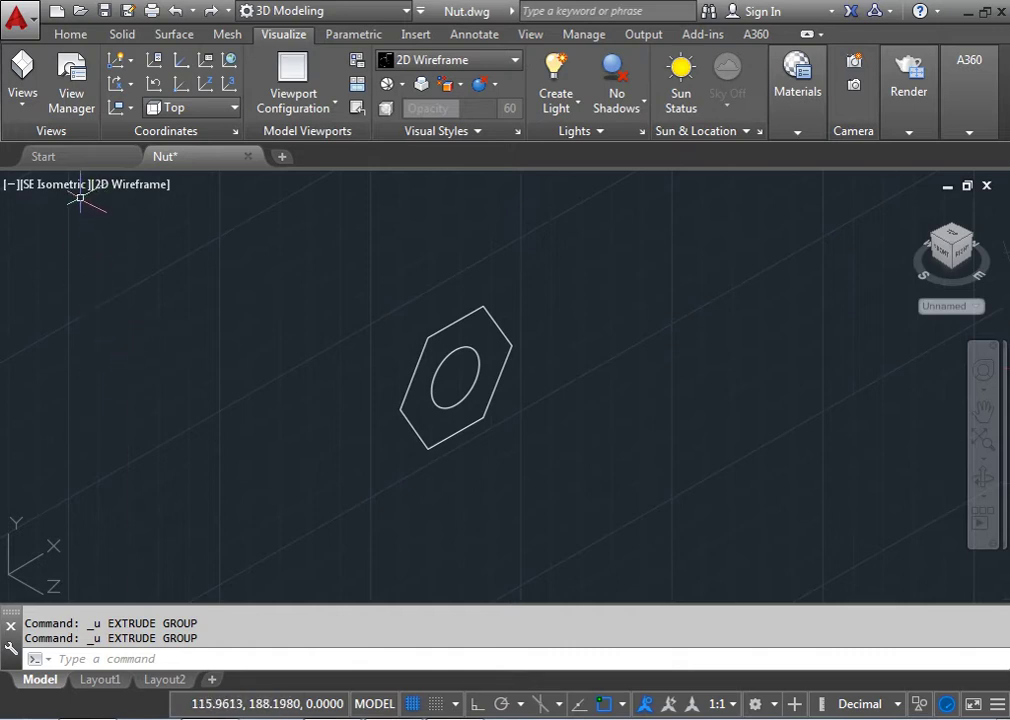
Step: Presspull the hexagon region up 14 units into a solid nut
click(68, 33)
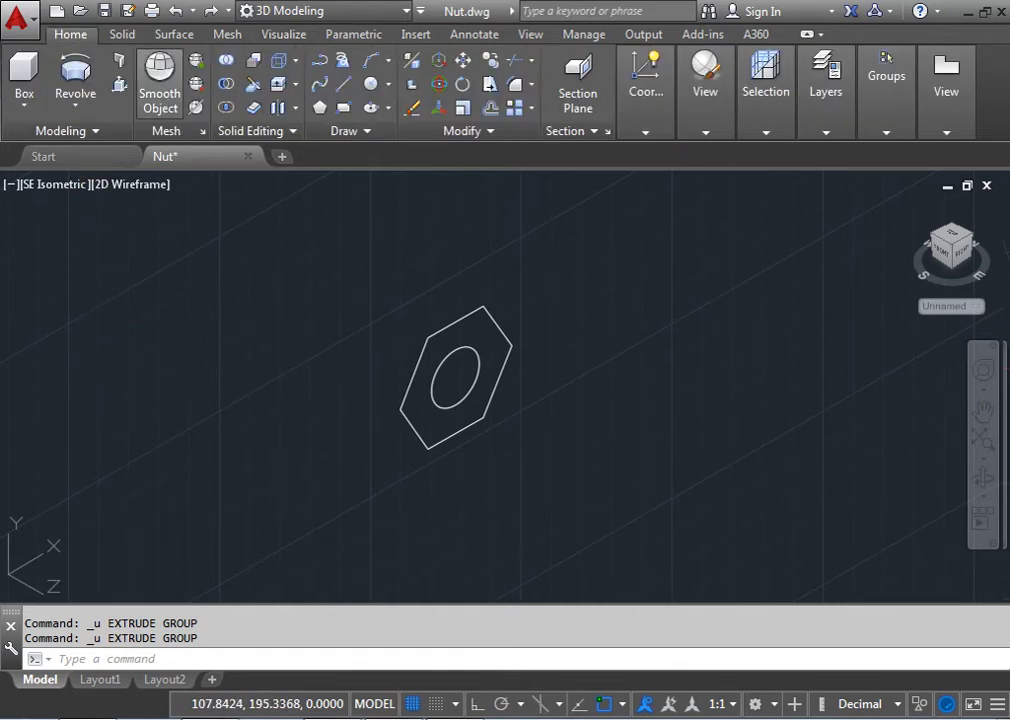
click(119, 59)
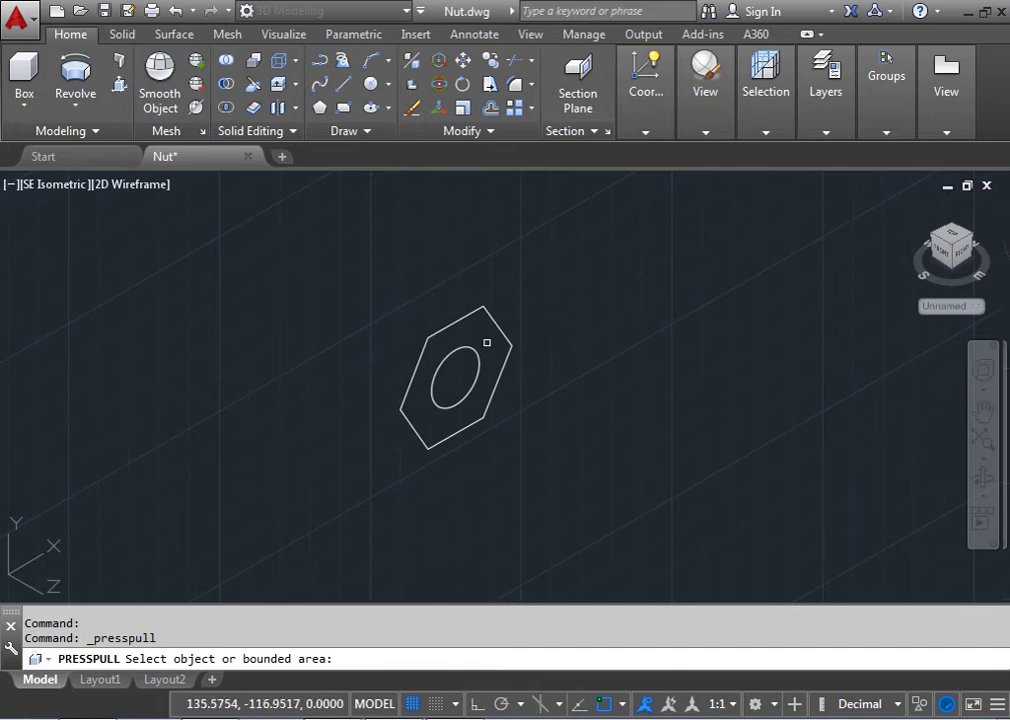
click(488, 282)
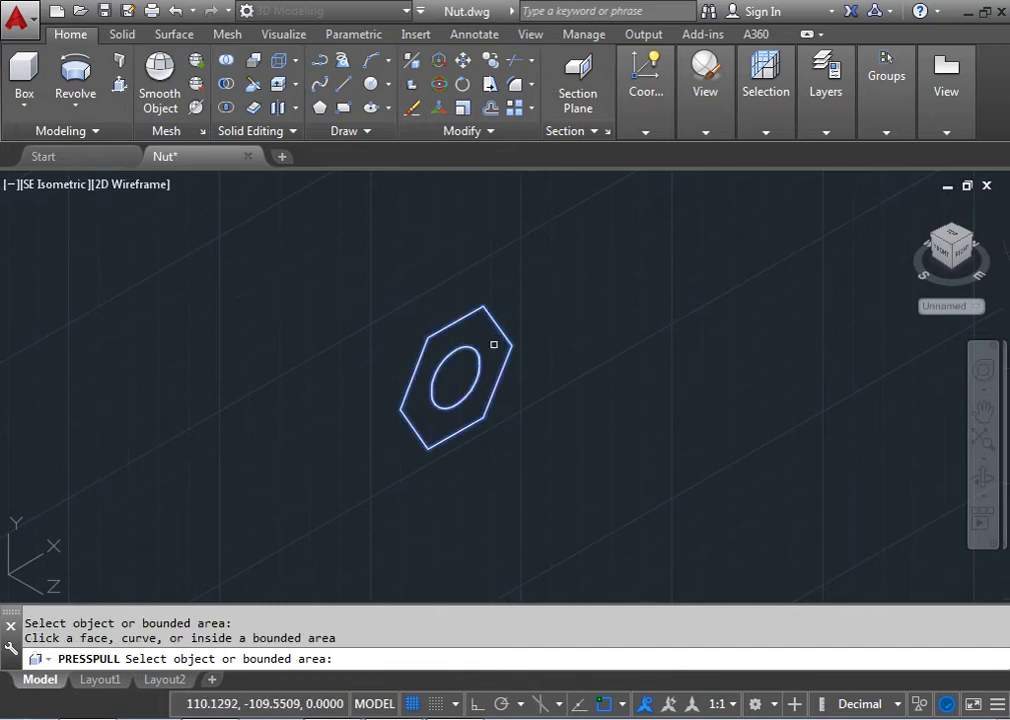
click(493, 344)
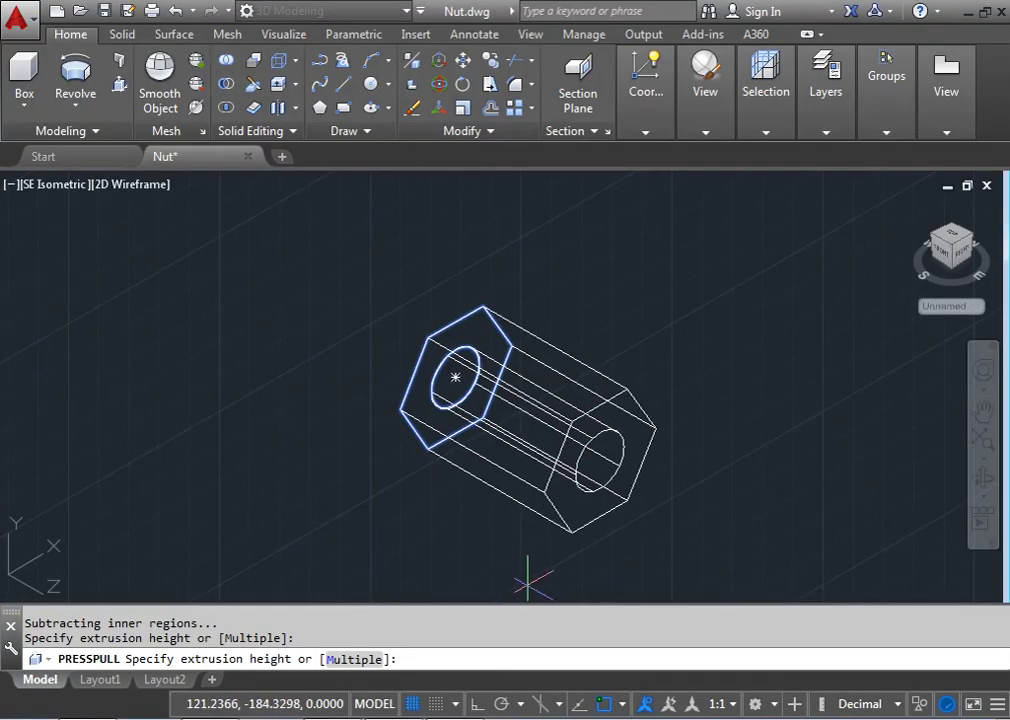
text(4)
key(Return)
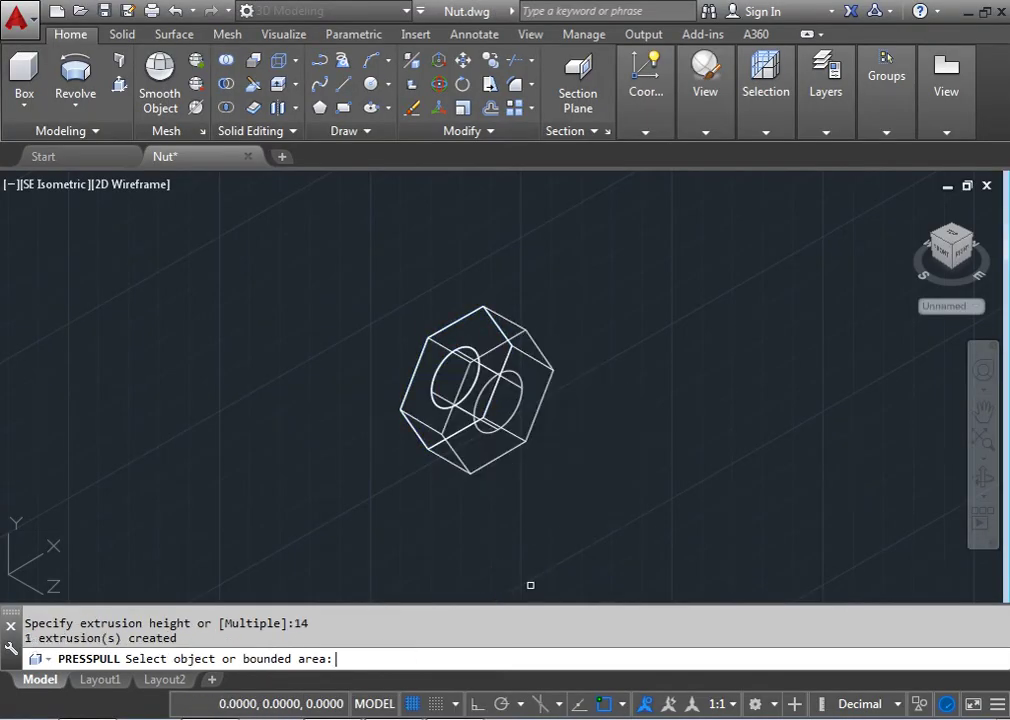
Step: End the pull and window-select the two leftover outline curves
click(379, 243)
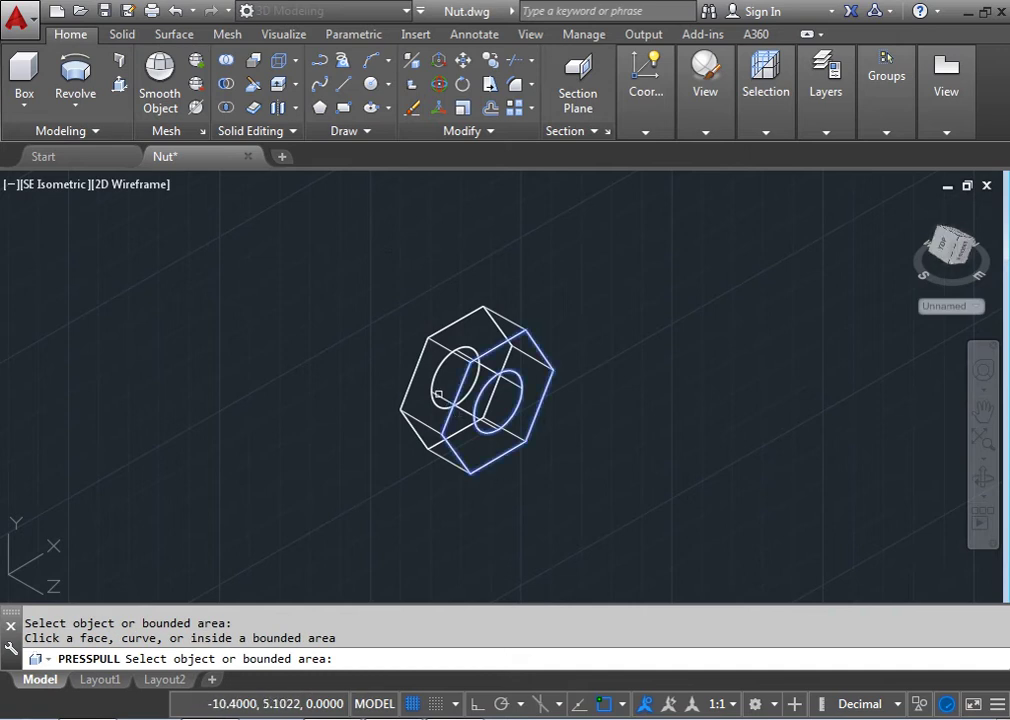
key(Escape)
click(346, 203)
click(517, 538)
Step: Erase the leftover curves and move the nut from its hole centre to 0,0
key(Delete)
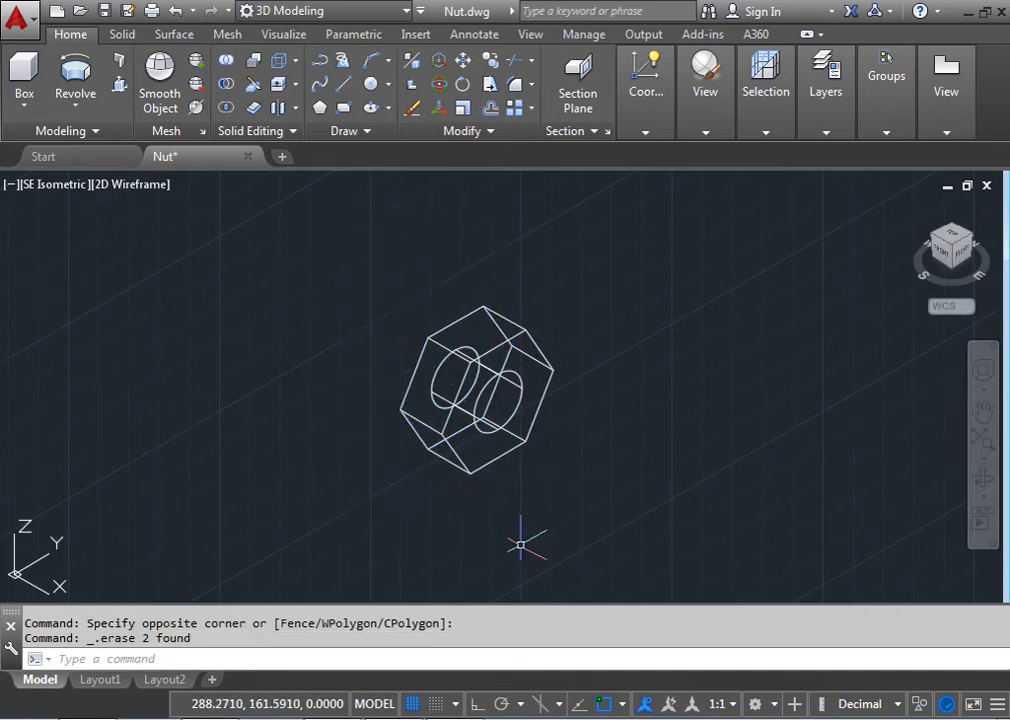
click(541, 348)
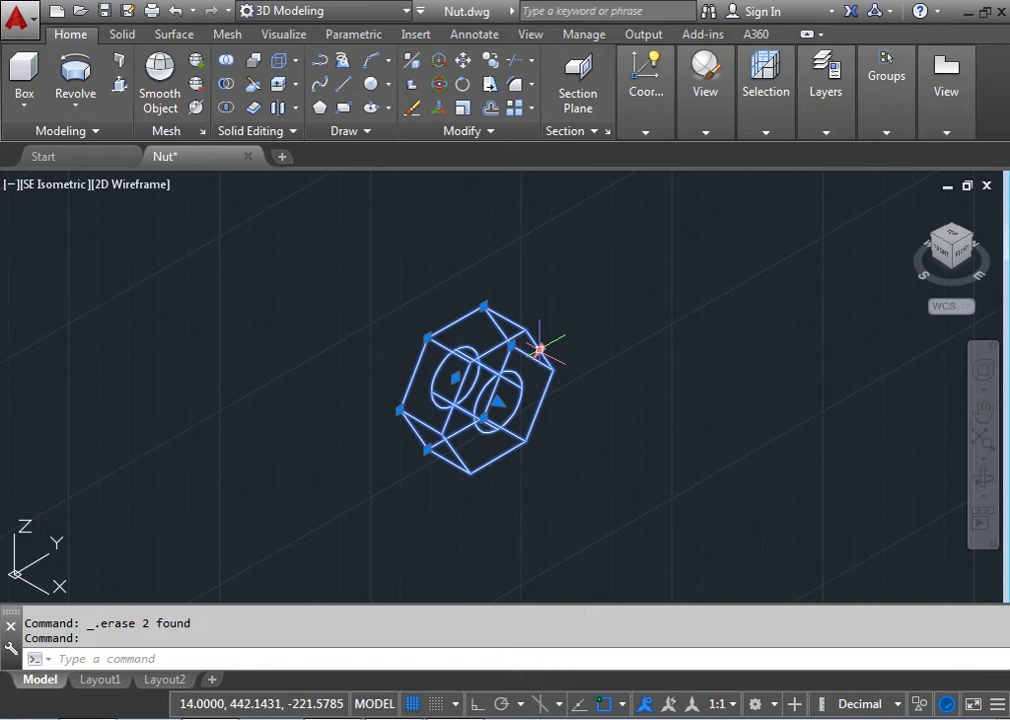
text(m)
key(Return)
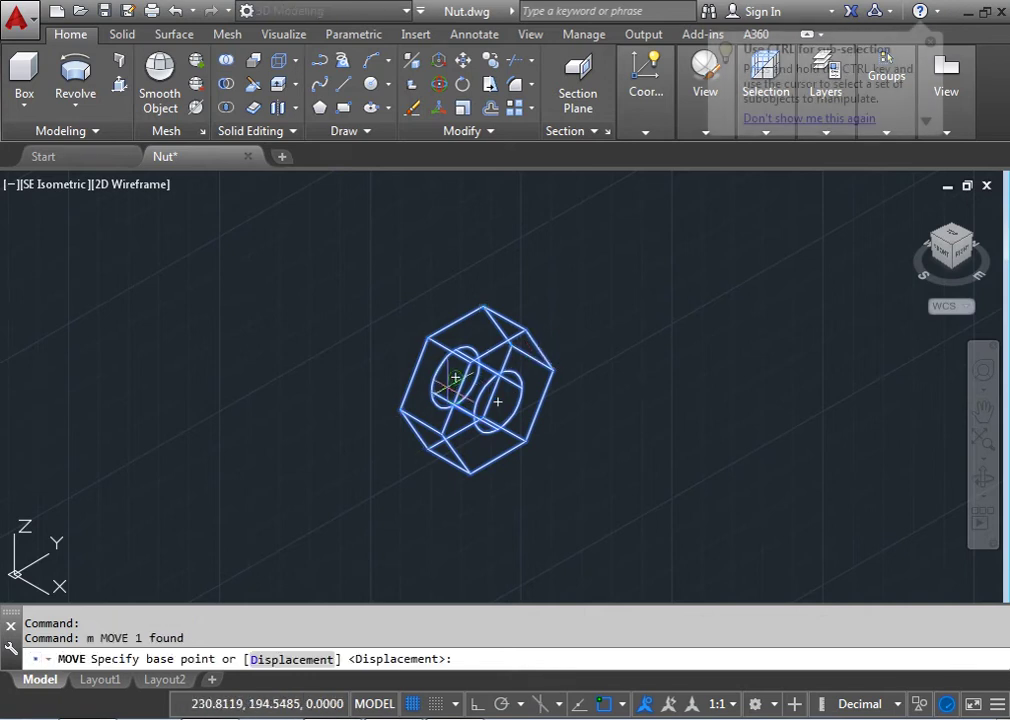
click(466, 358)
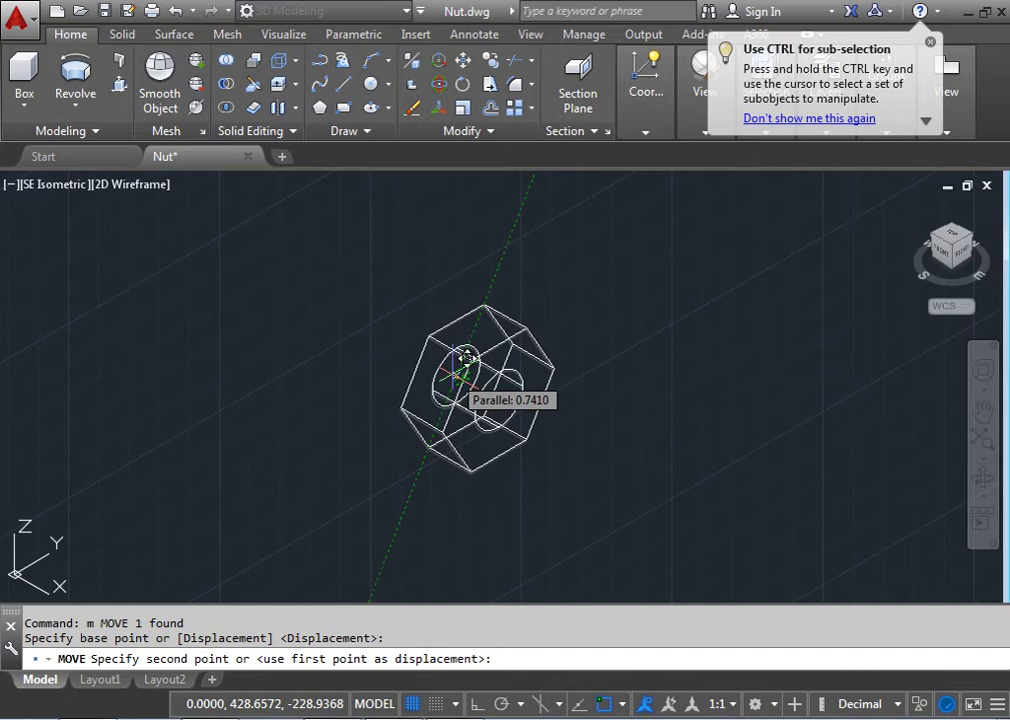
key(Return)
Step: Zoom All to fit the nut, then switch to the Top view
text(z)
key(Return)
text(a)
key(Return)
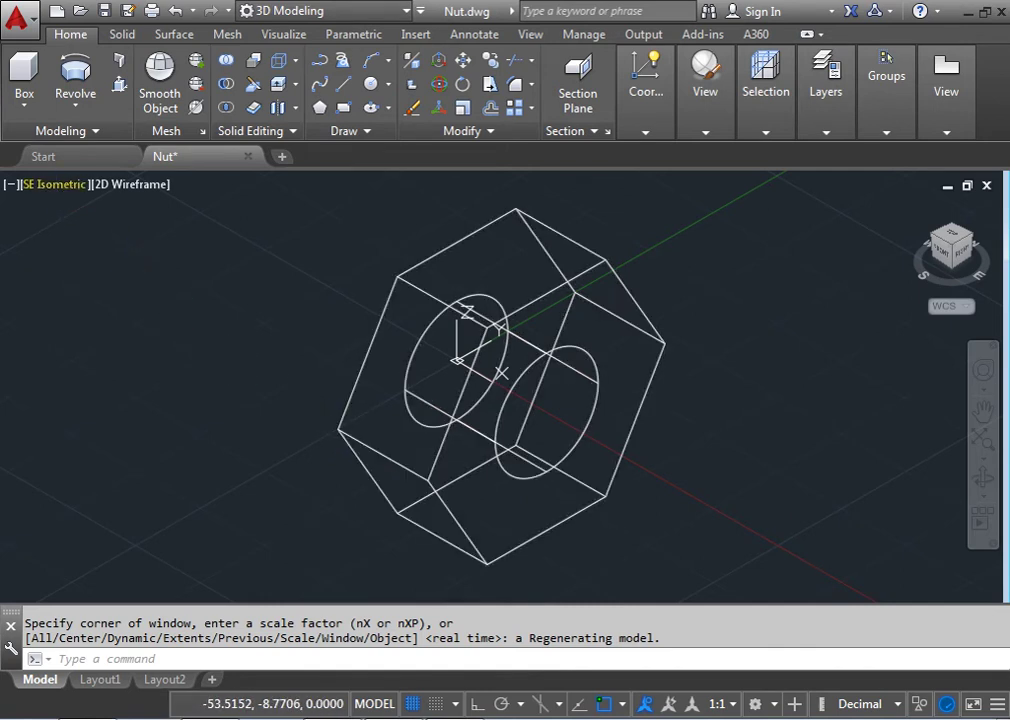
click(55, 184)
click(95, 235)
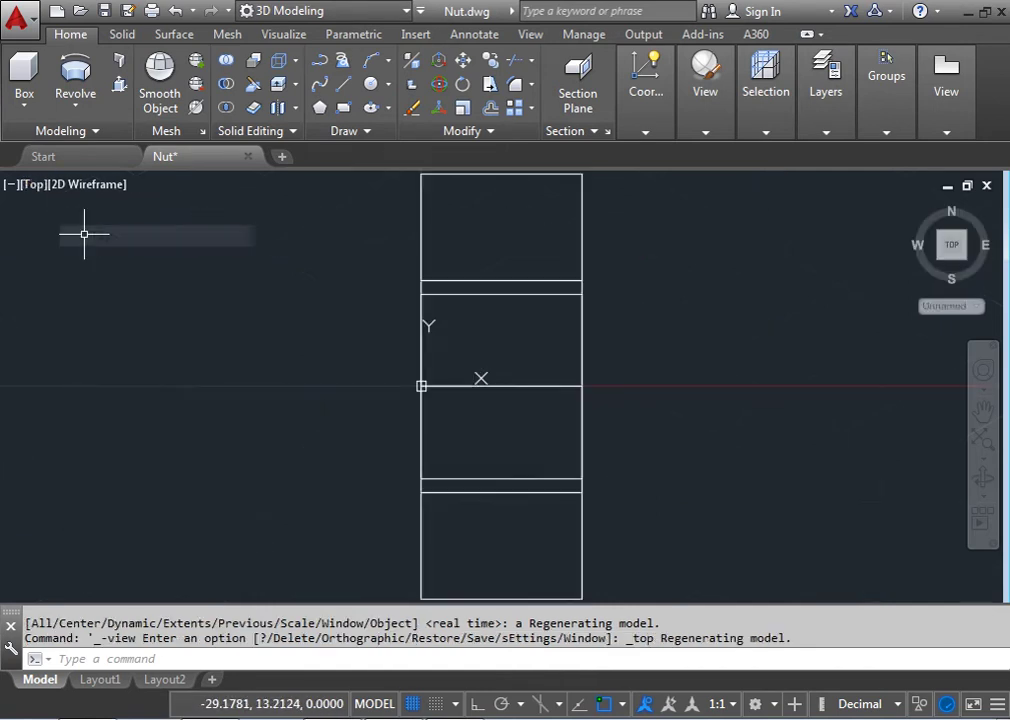
Step: Draw an orthogonal horizontal-then-vertical line above and beside the nut's top-right corner
scroll(190, 412, up, 1)
scroll(190, 412, down, 2)
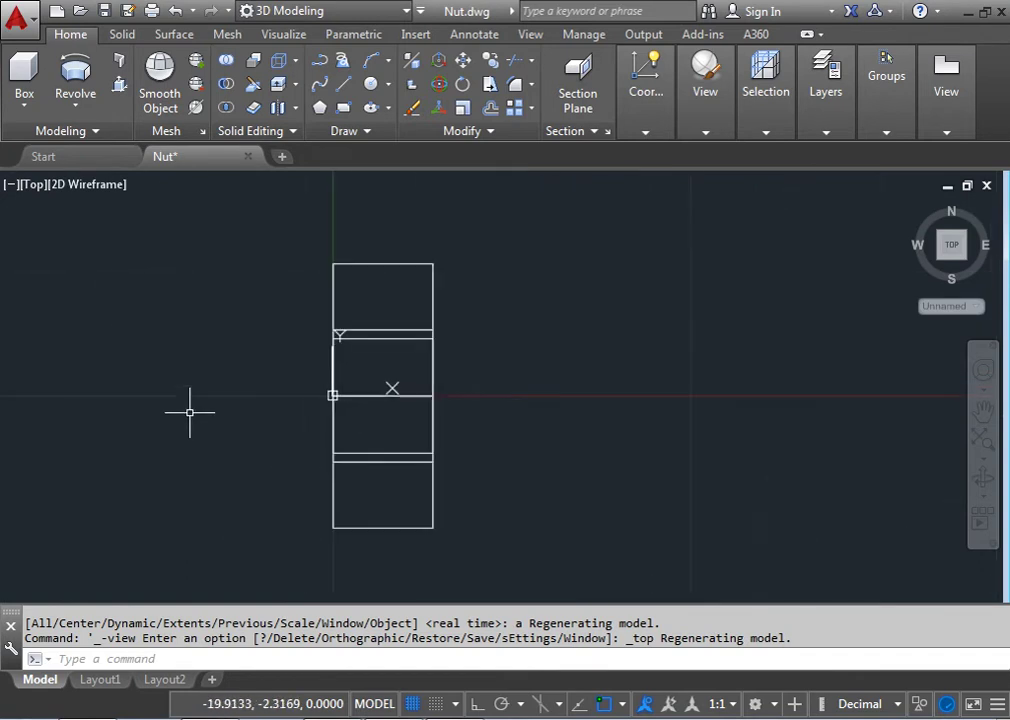
scroll(473, 209, up, 2)
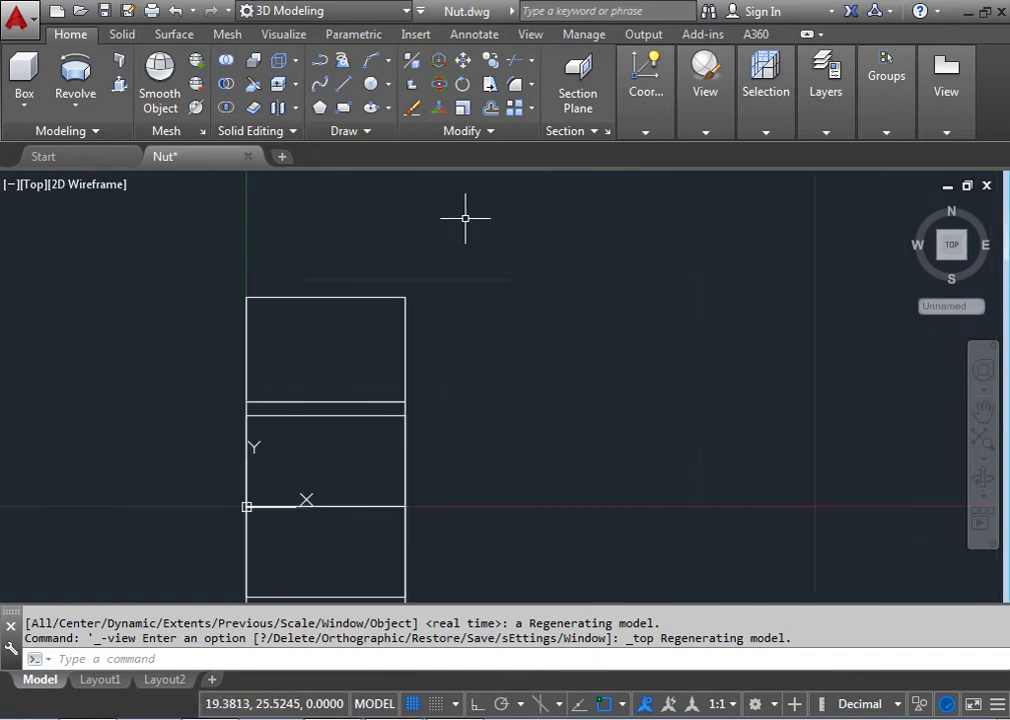
text(l)
key(Return)
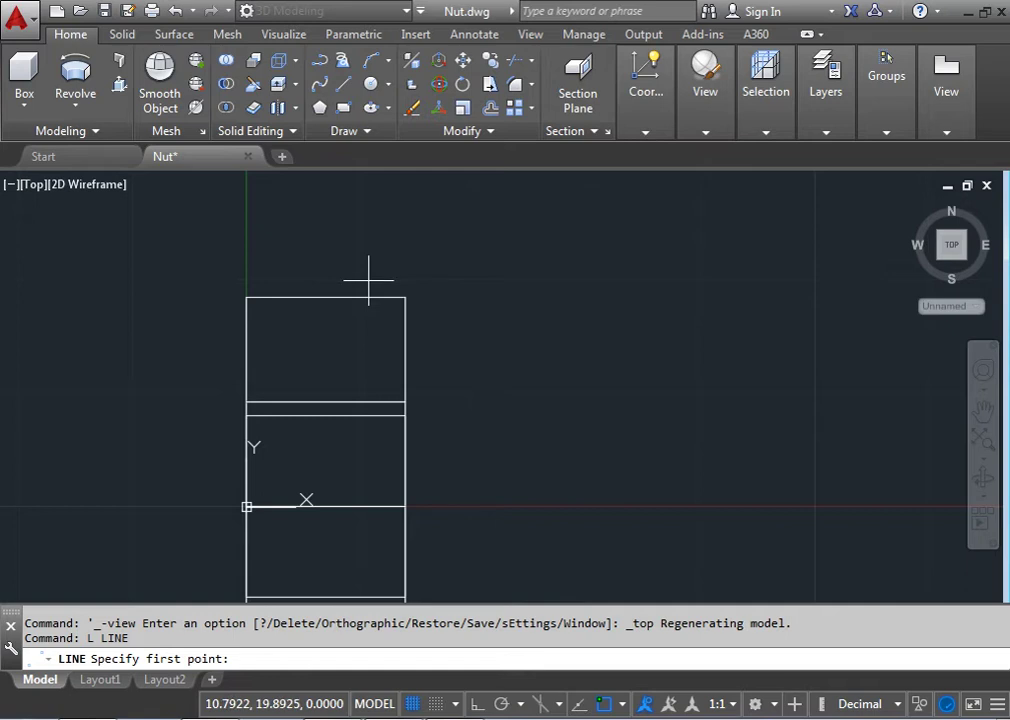
click(363, 286)
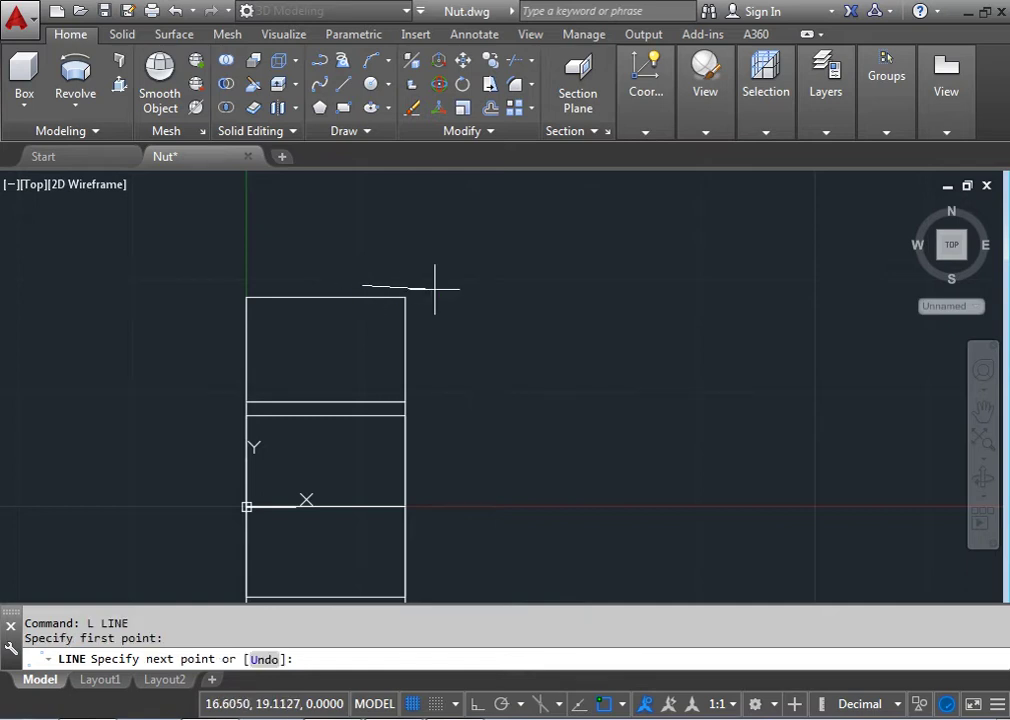
key(F8)
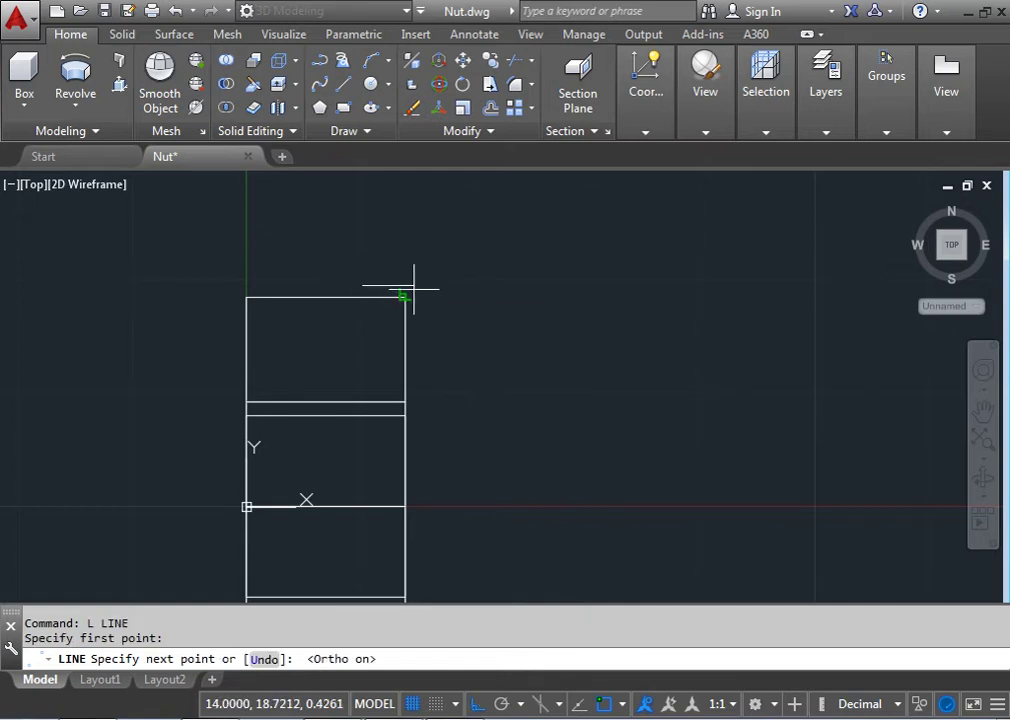
click(413, 286)
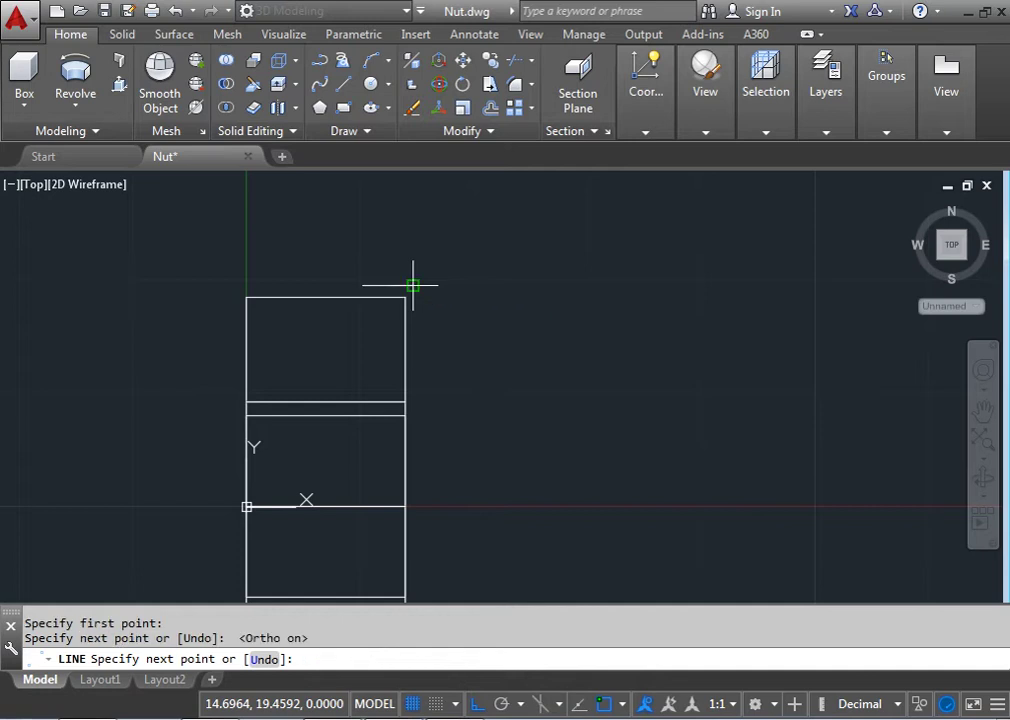
click(414, 347)
key(Escape)
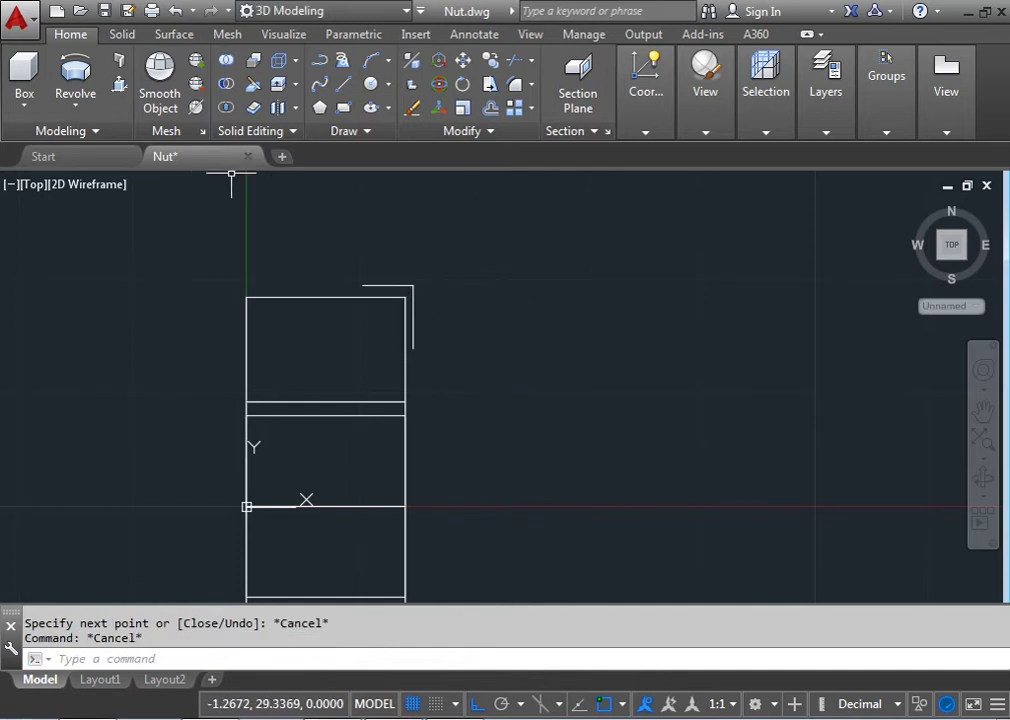
Step: Draw an arc from the vertical line's end down past the corner
text(a)
key(Return)
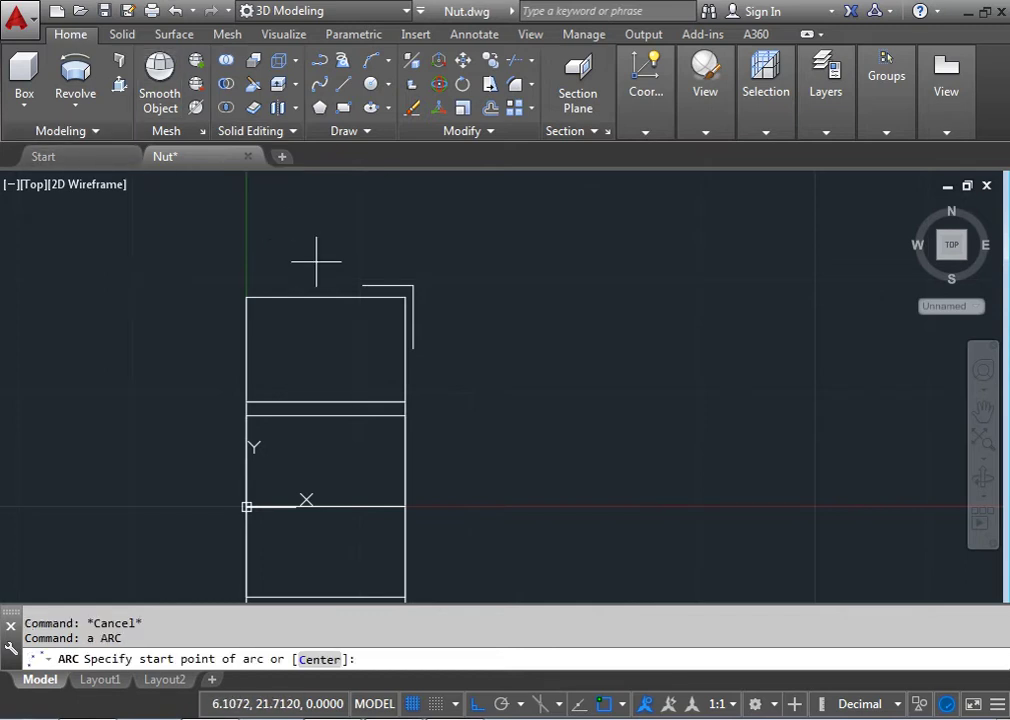
click(412, 347)
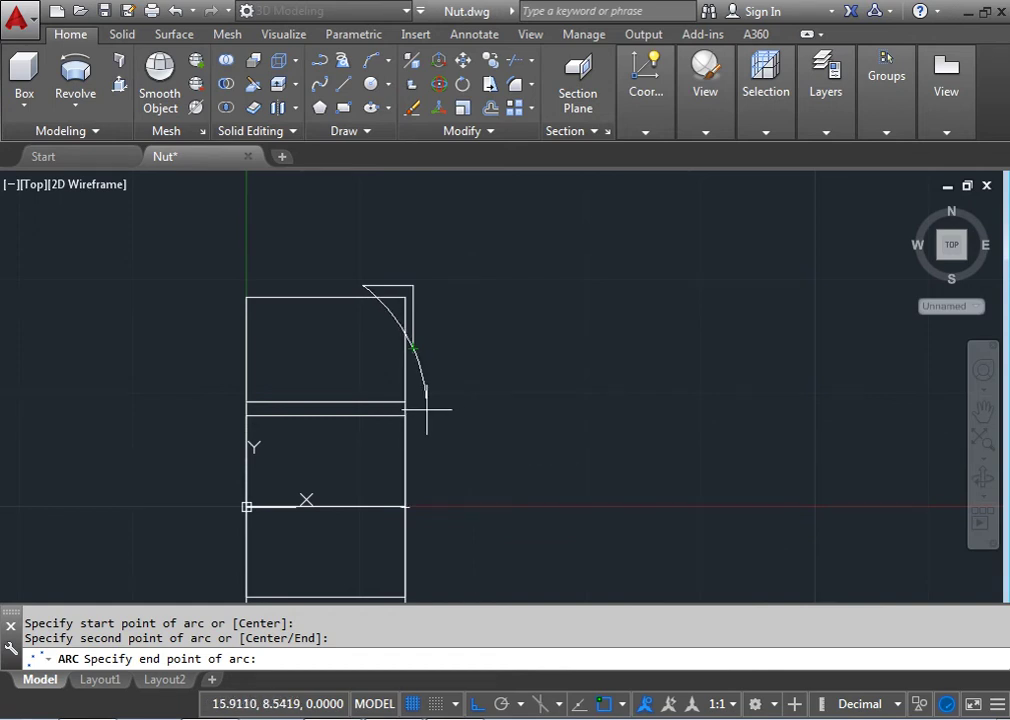
click(427, 409)
key(Escape)
key(Escape)
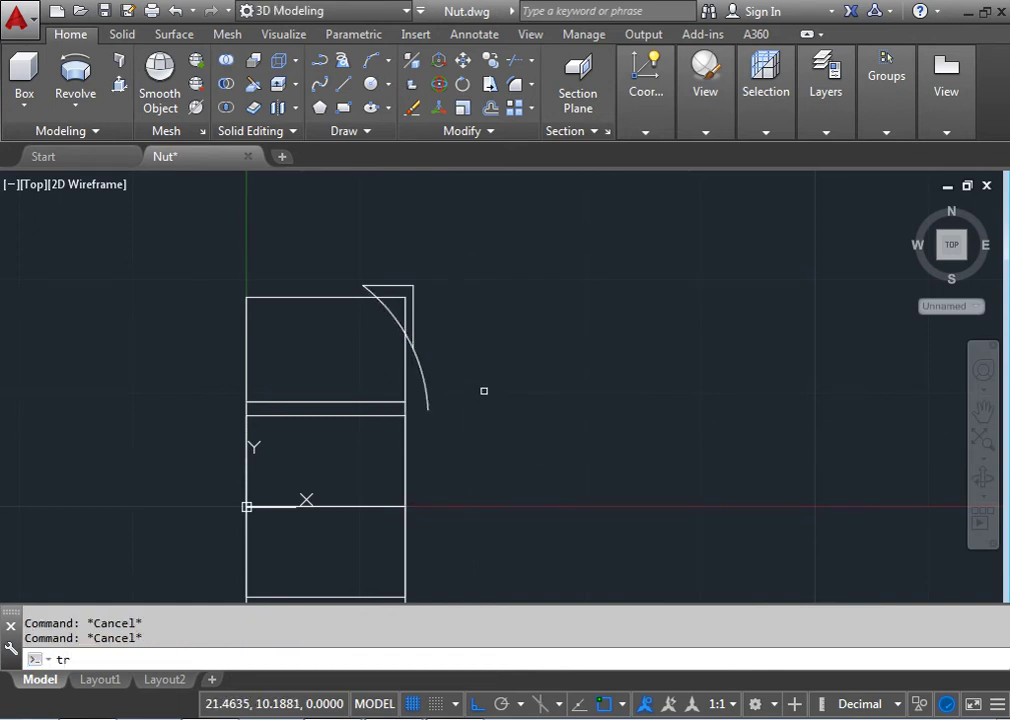
Step: Trim the arc's lower part back to the corner
key(Return)
key(Return)
drag(427, 383, 405, 385)
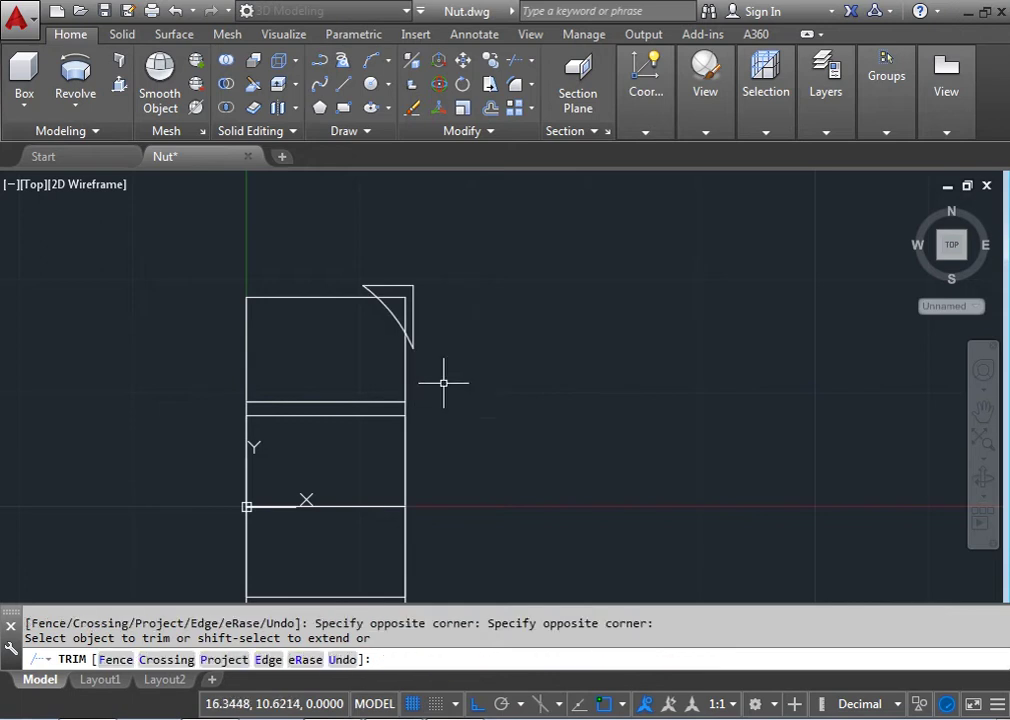
key(Escape)
Step: Convert the small corner outline into a region with REG
key(Return)
click(343, 205)
click(478, 374)
key(Return)
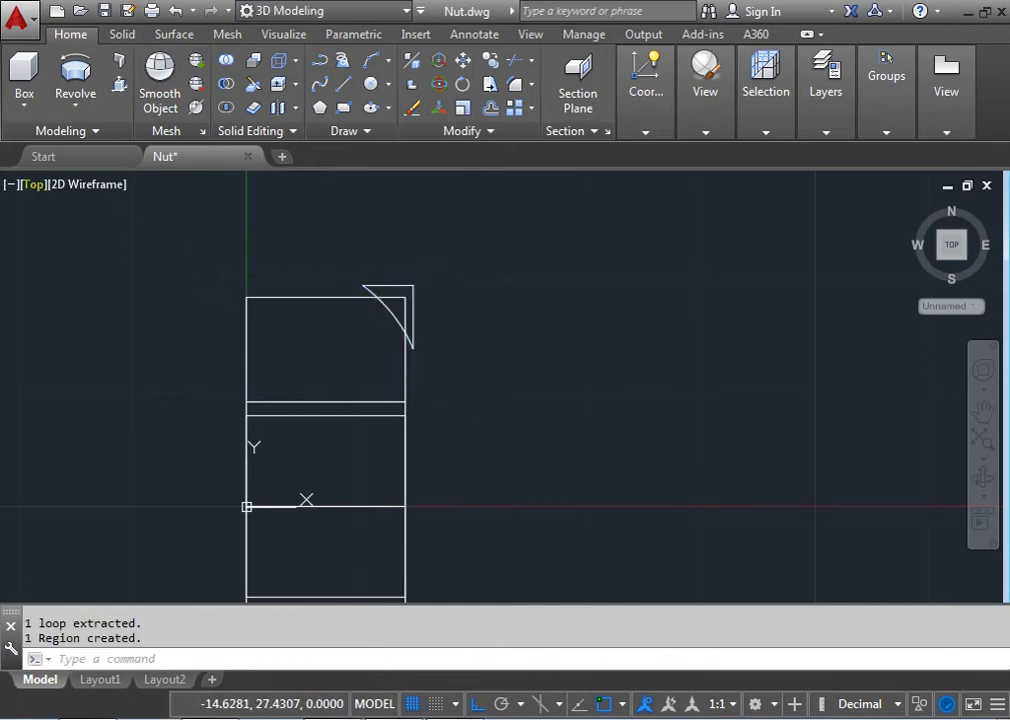
click(33, 184)
Step: Begin mirroring the corner piece about the top edge, then cancel the attempt
key(Escape)
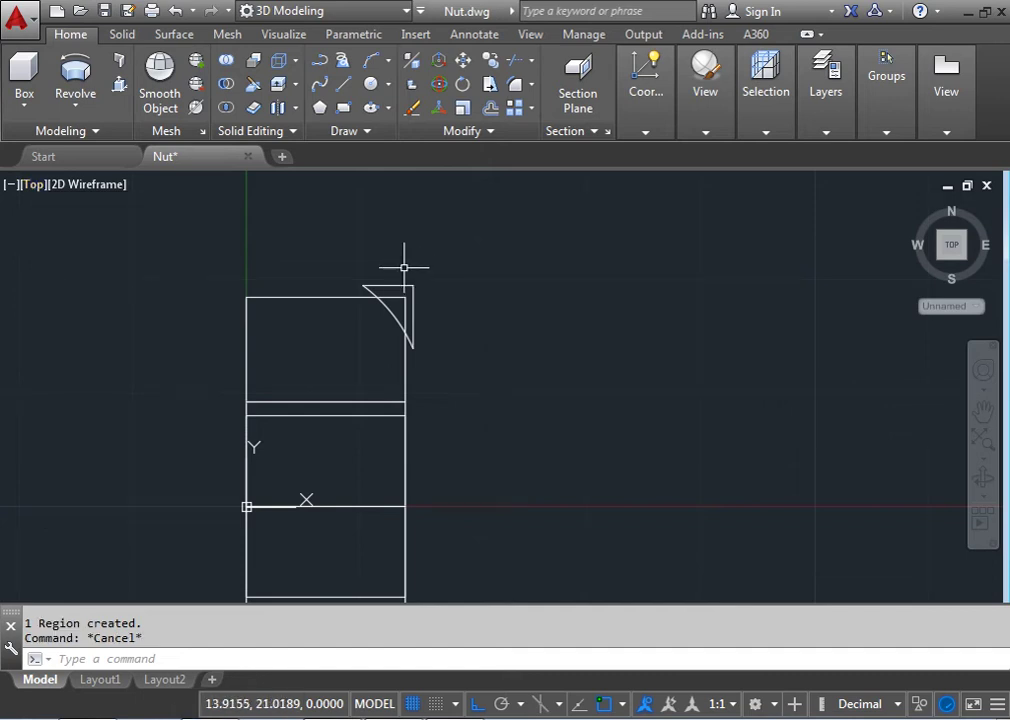
text(mi)
key(Return)
click(343, 255)
click(485, 361)
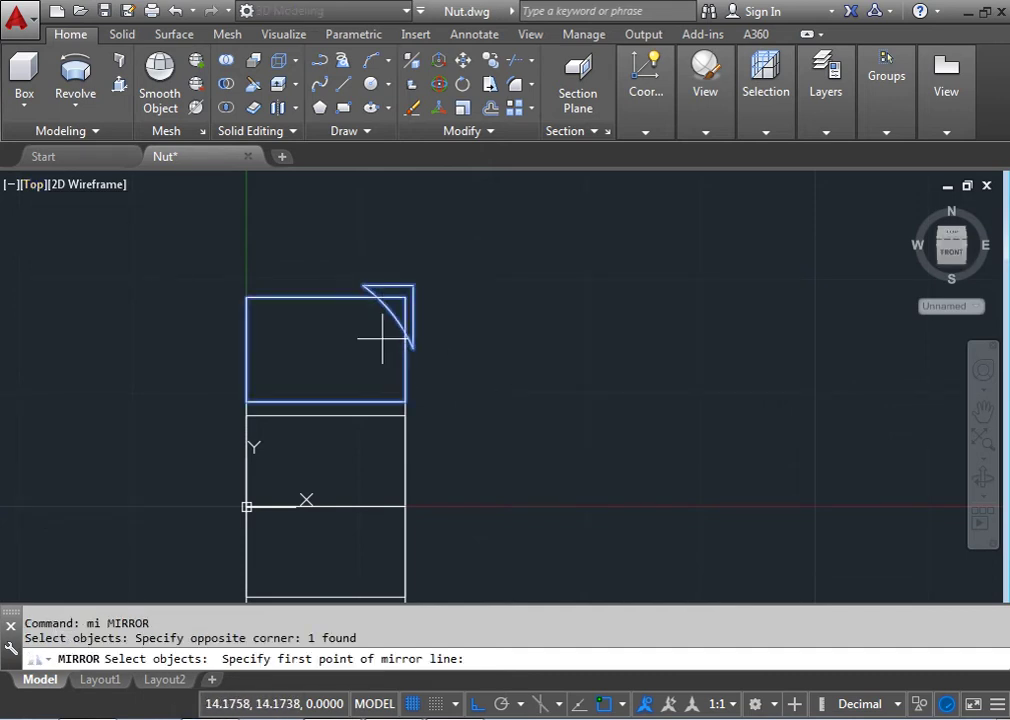
click(331, 296)
click(334, 228)
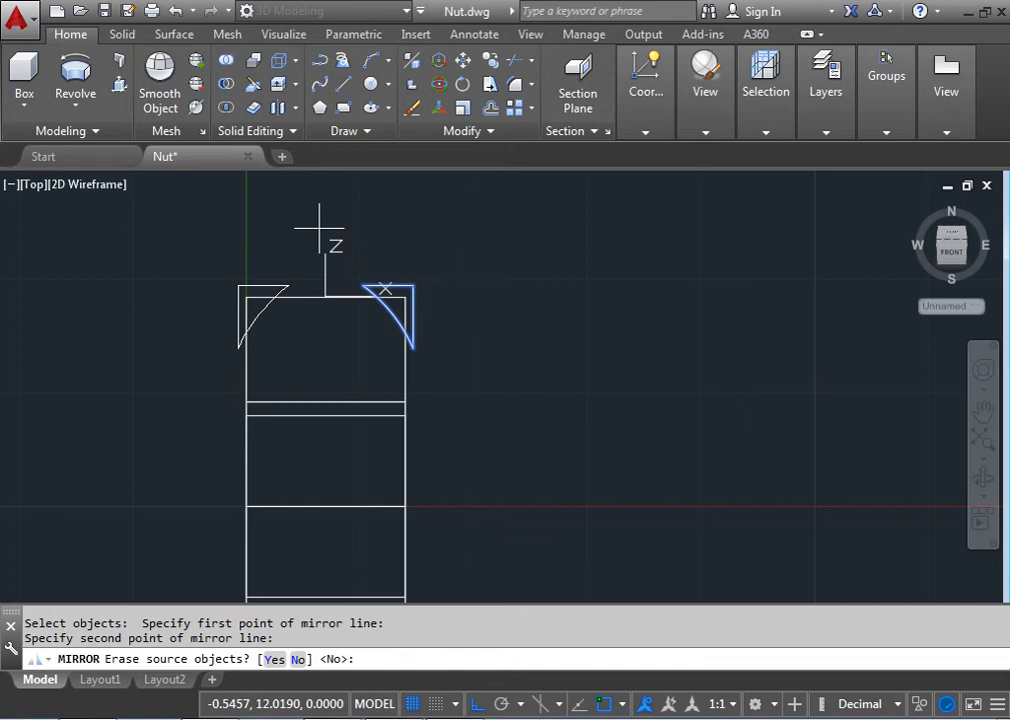
key(Escape)
Step: Mirror the corner piece about a vertical line through the top edge's midpoint
key(Return)
click(338, 240)
click(469, 367)
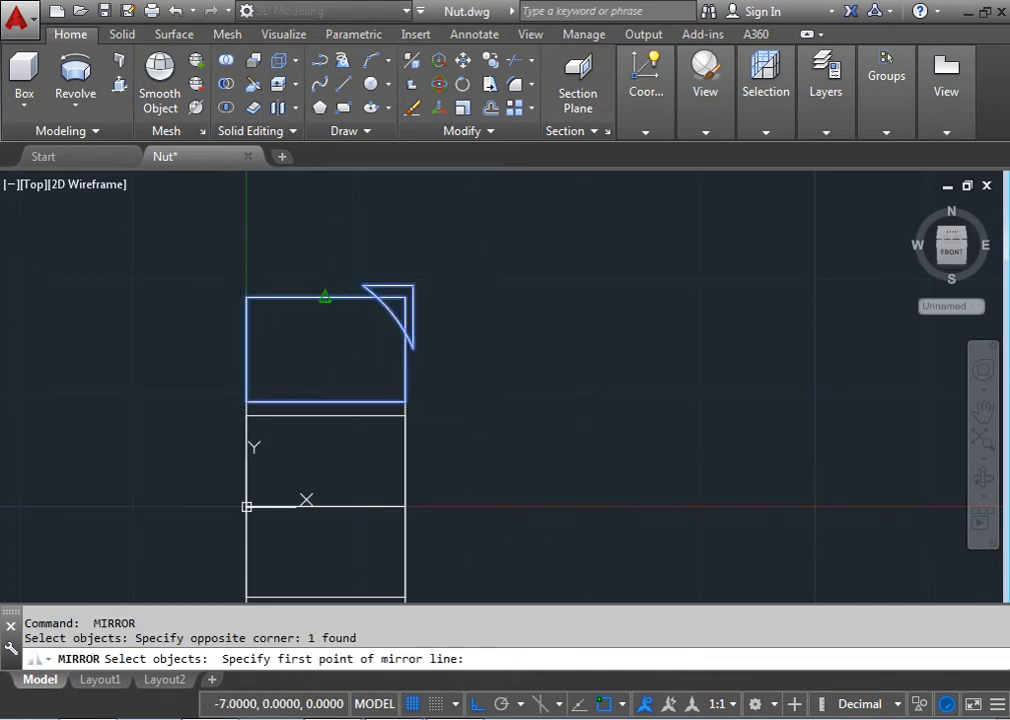
click(325, 296)
click(325, 240)
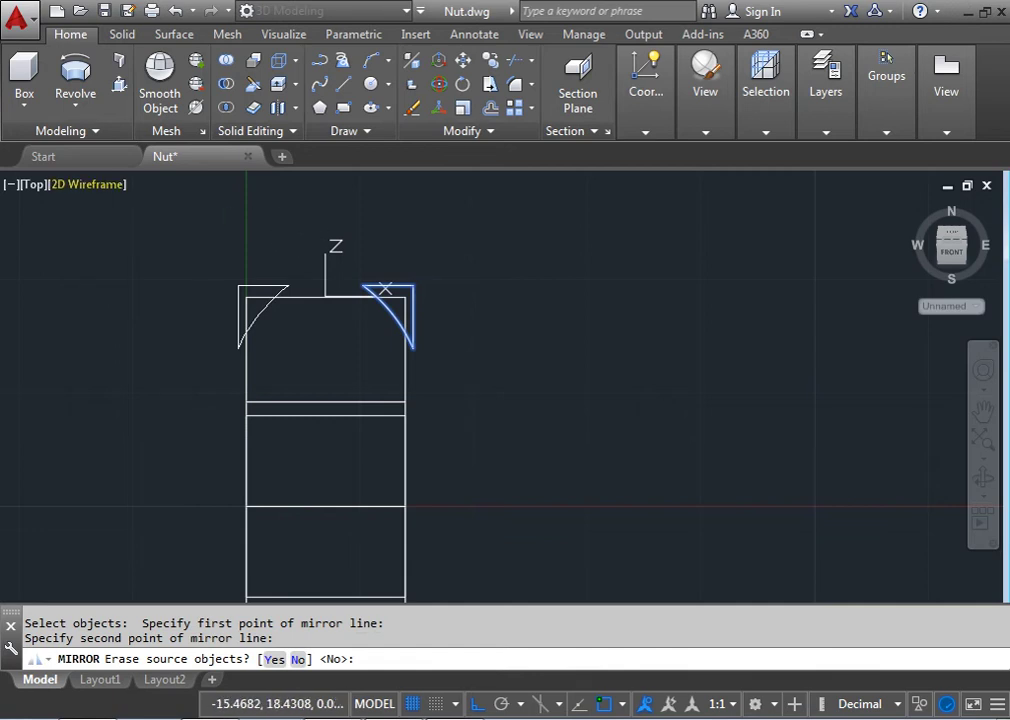
Step: Switch the viewport to the SE Isometric preset view
click(33, 184)
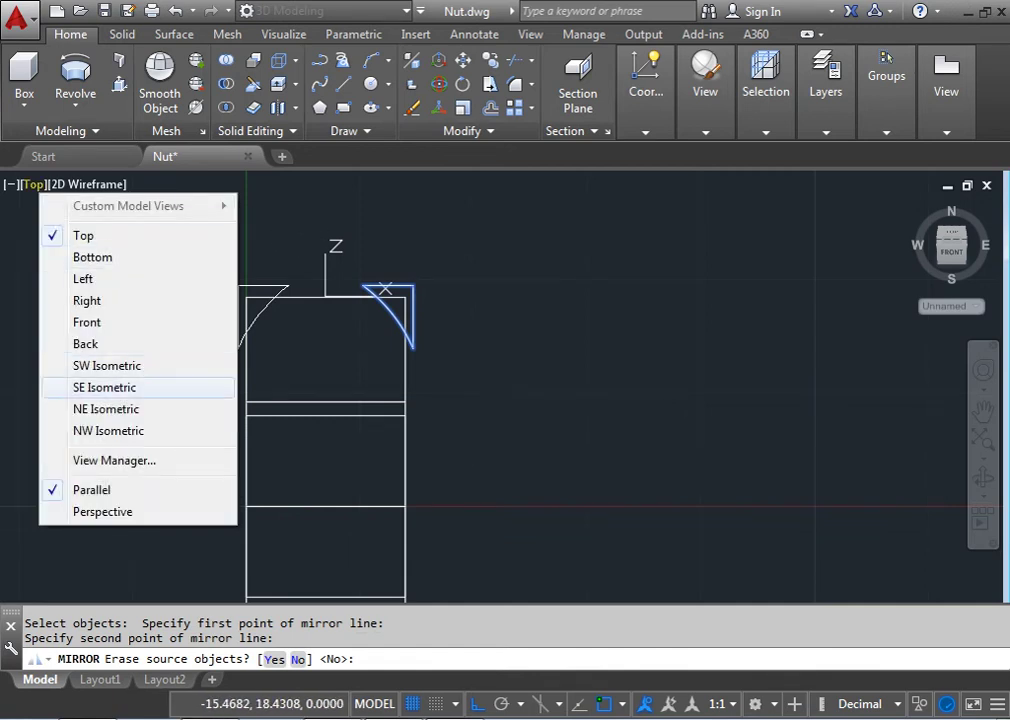
click(117, 387)
click(33, 184)
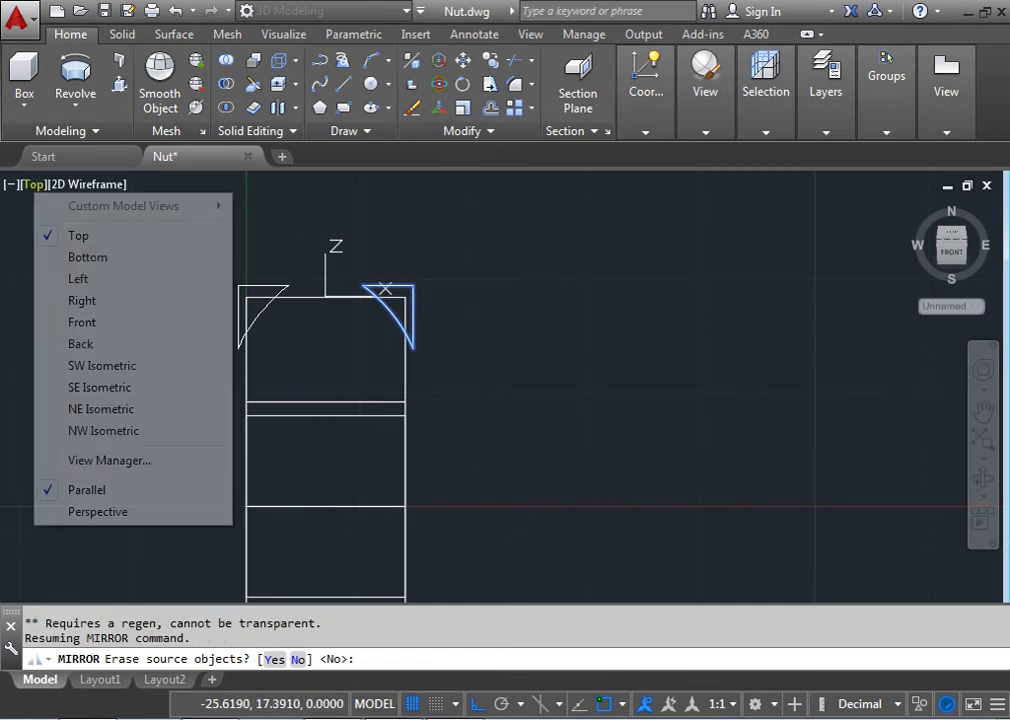
click(110, 387)
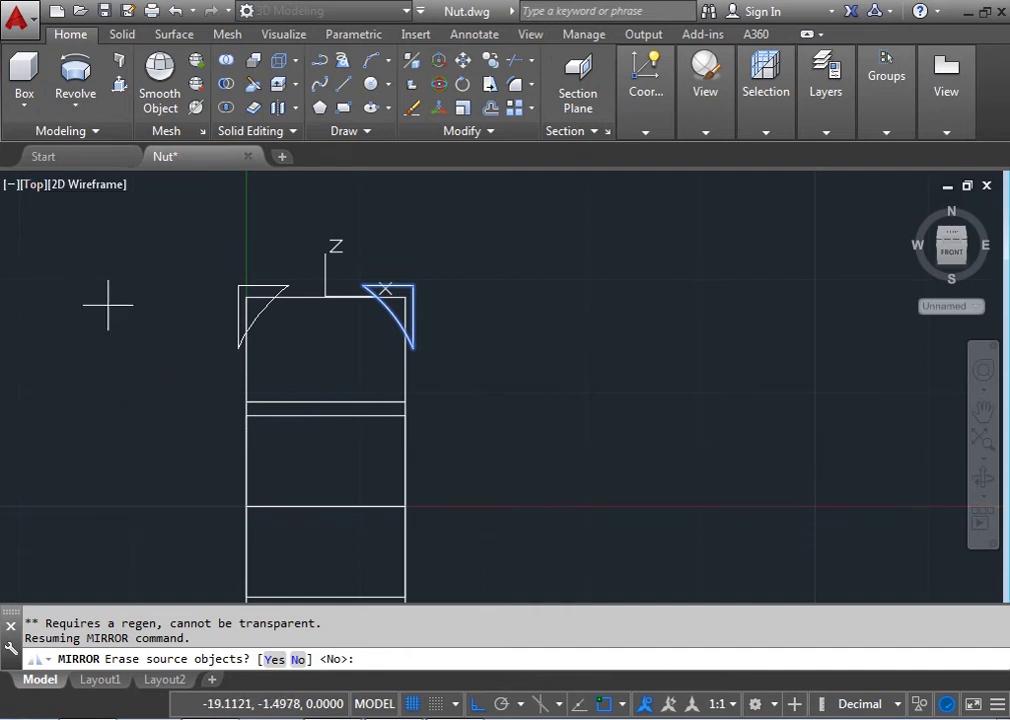
Step: Mirror the corner piece across the top edge's vertical centreline, keeping the original
key(Escape)
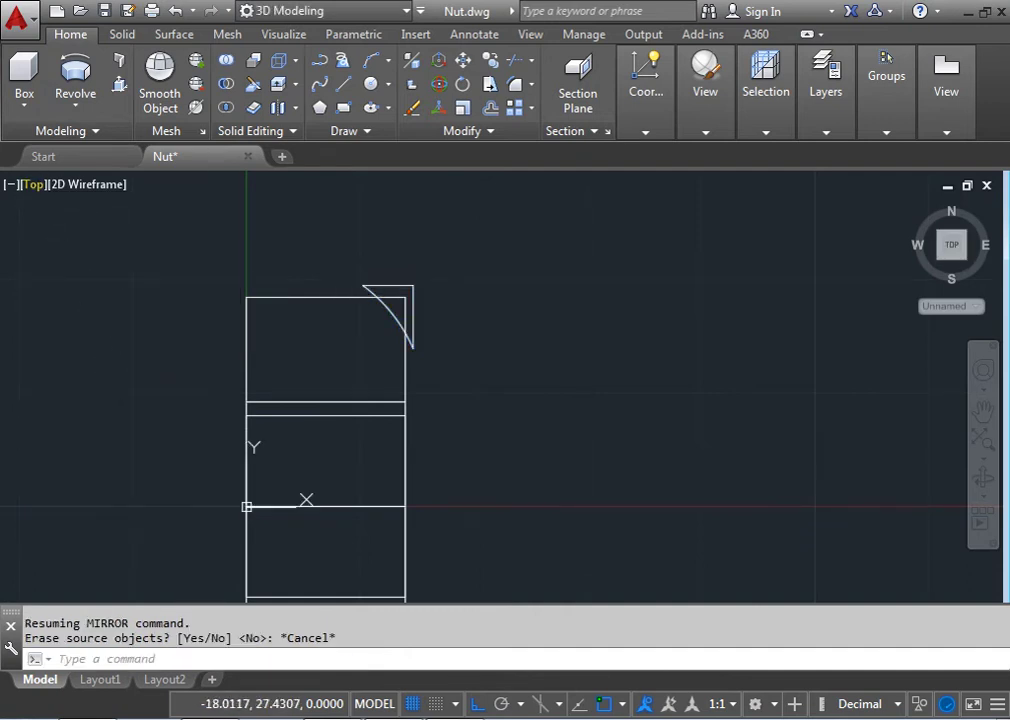
key(Return)
click(348, 263)
click(467, 376)
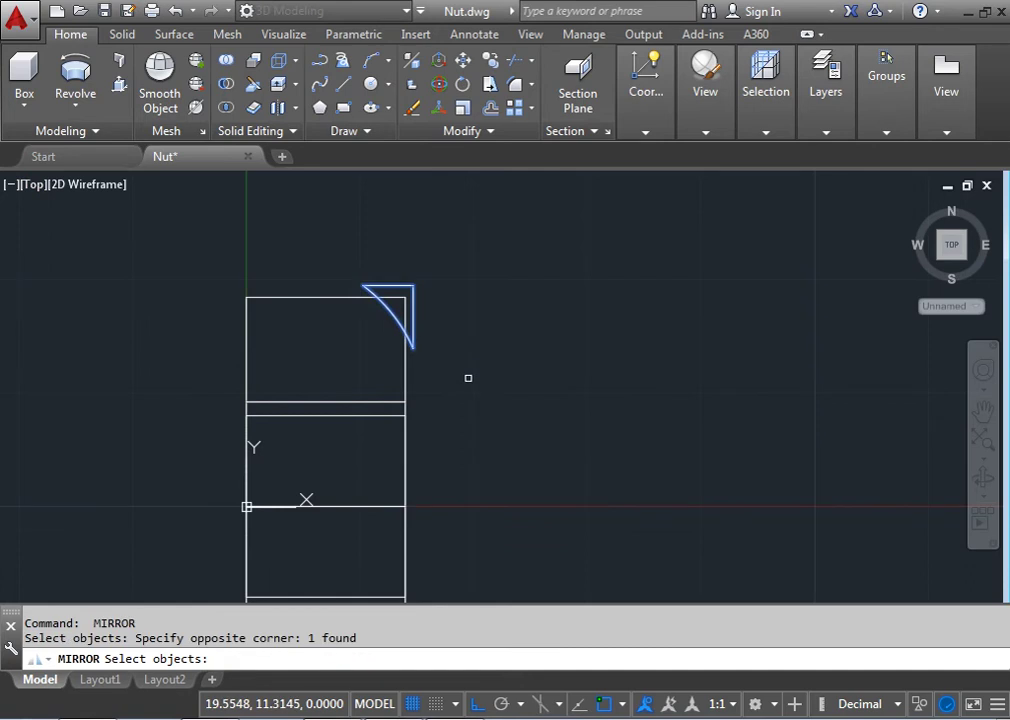
key(Return)
click(326, 297)
click(311, 229)
key(Return)
key(Escape)
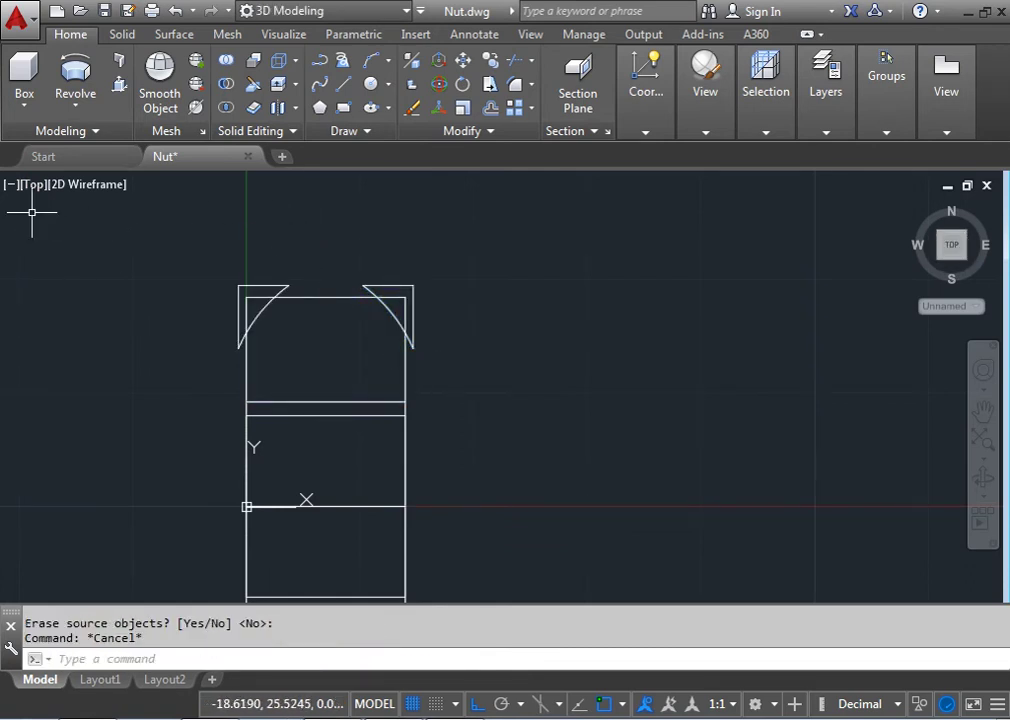
Step: Switch to SE Isometric and window-select both corner pieces for Revolve
click(33, 184)
click(160, 384)
click(490, 208)
click(667, 395)
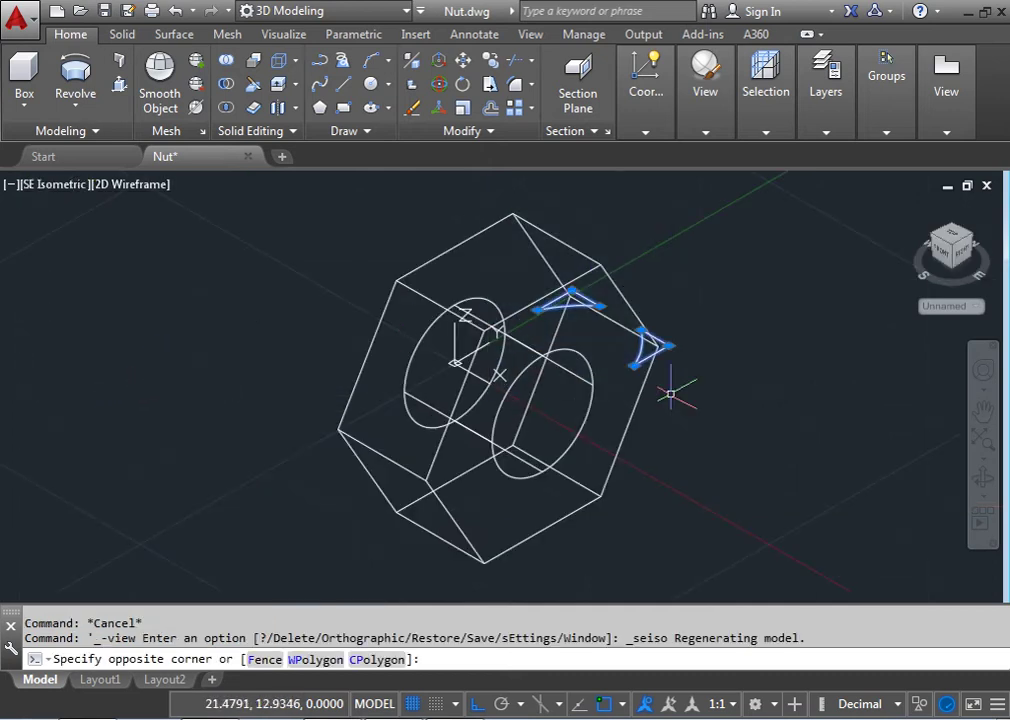
click(75, 70)
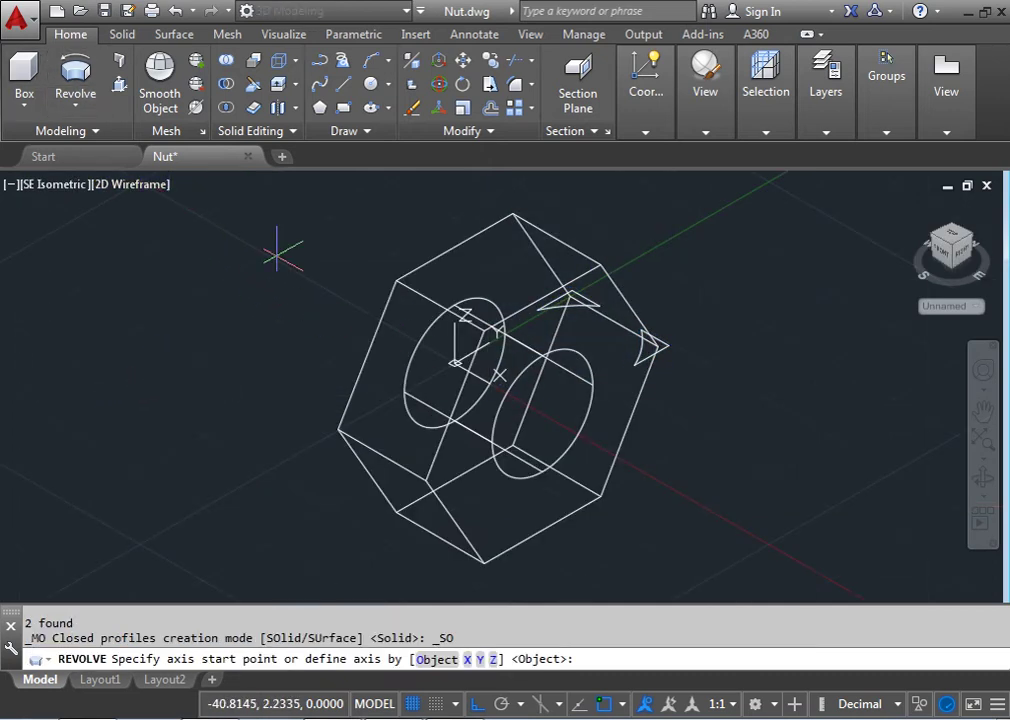
Step: Revolve both corner pieces a full 360° about the bore centre axis
click(455, 362)
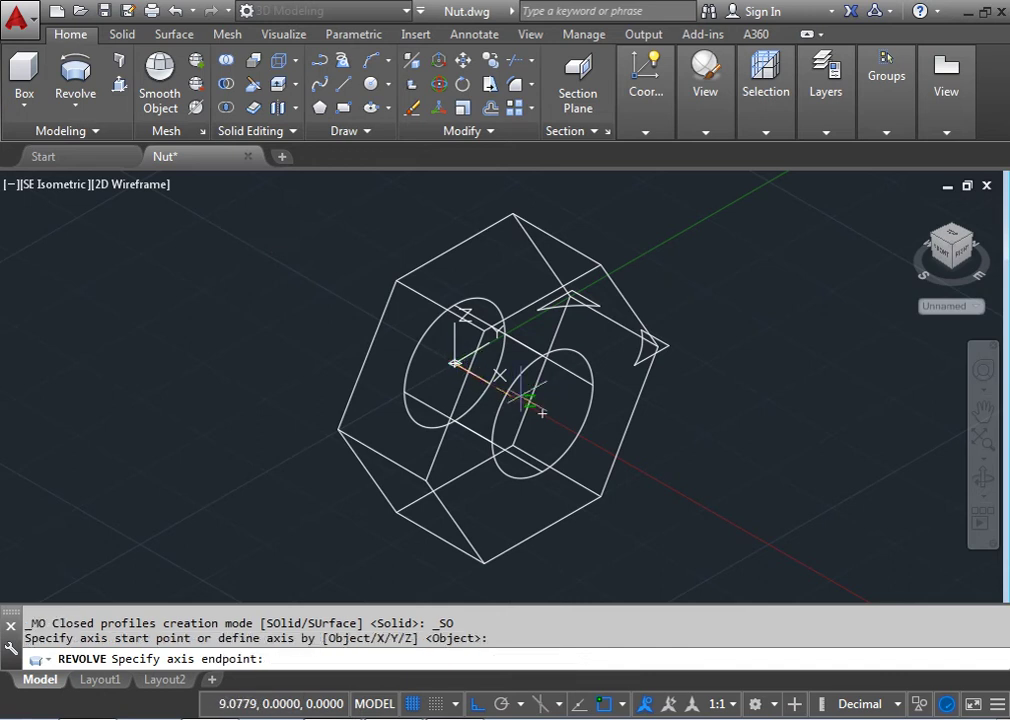
click(541, 403)
key(Return)
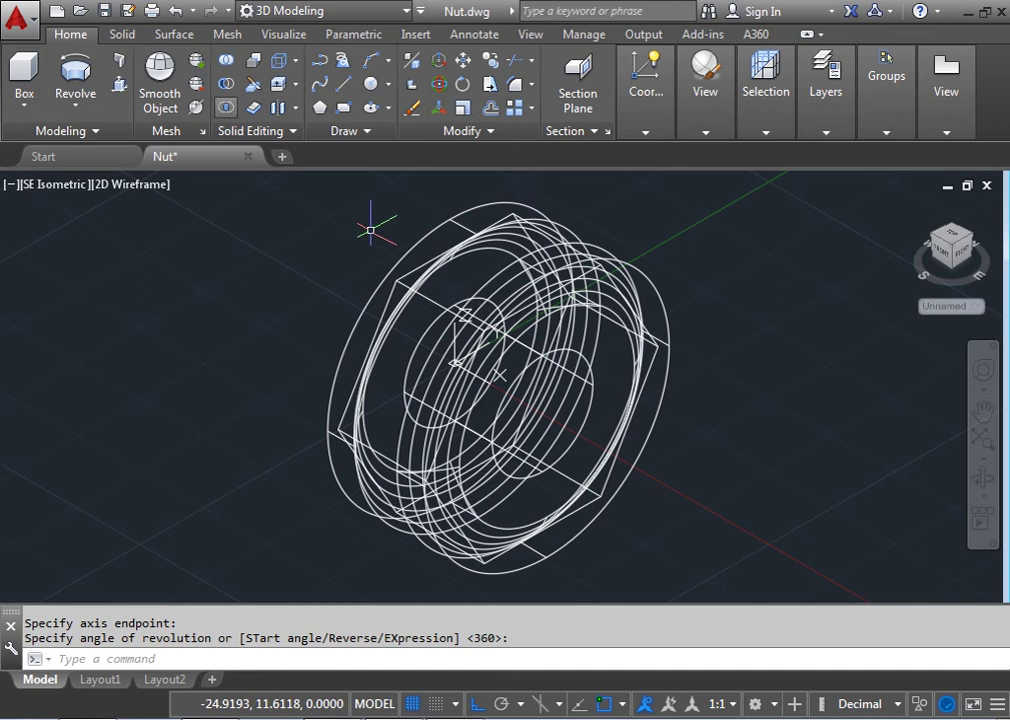
click(226, 83)
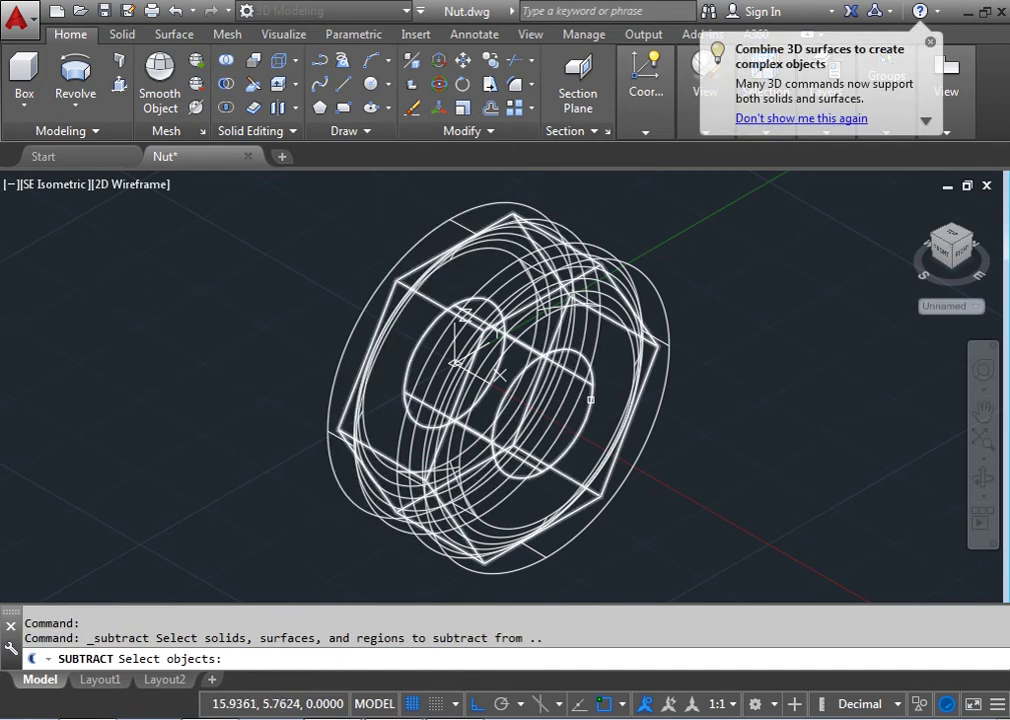
Step: Subtract both revolved rings from the hex nut, chamfering its corners on both faces
click(588, 399)
key(Return)
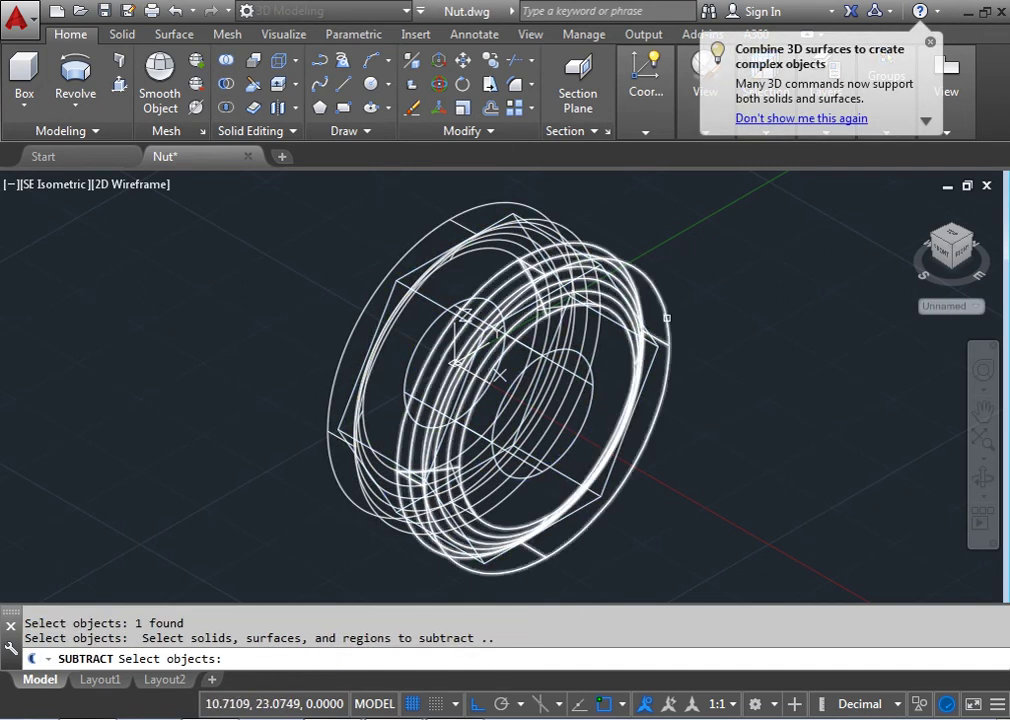
click(653, 315)
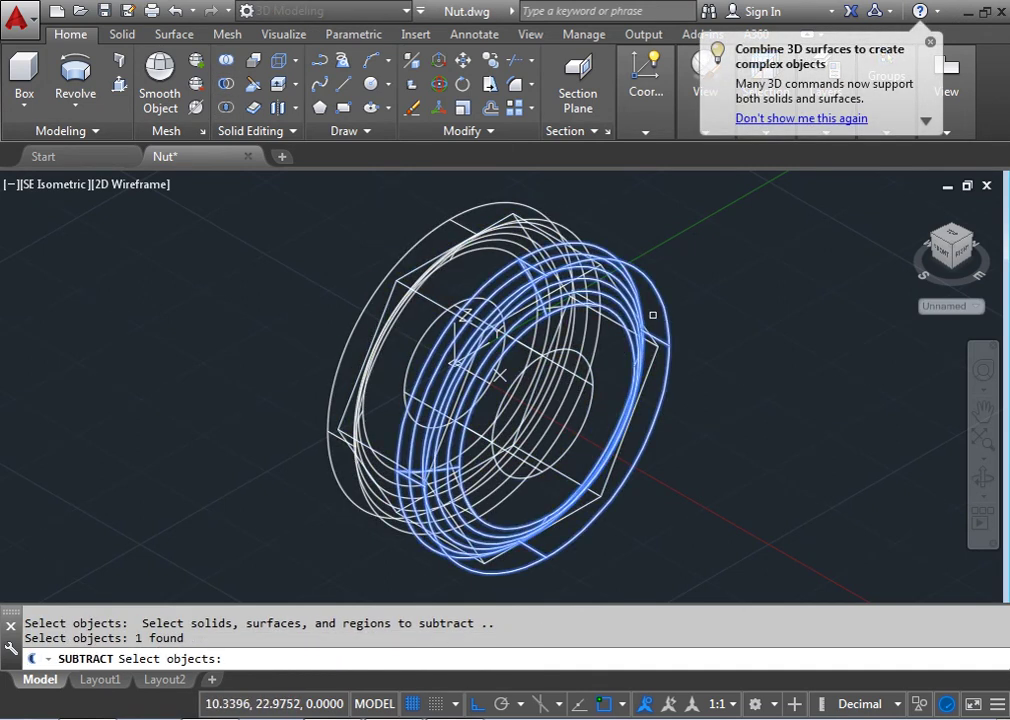
click(342, 358)
key(Return)
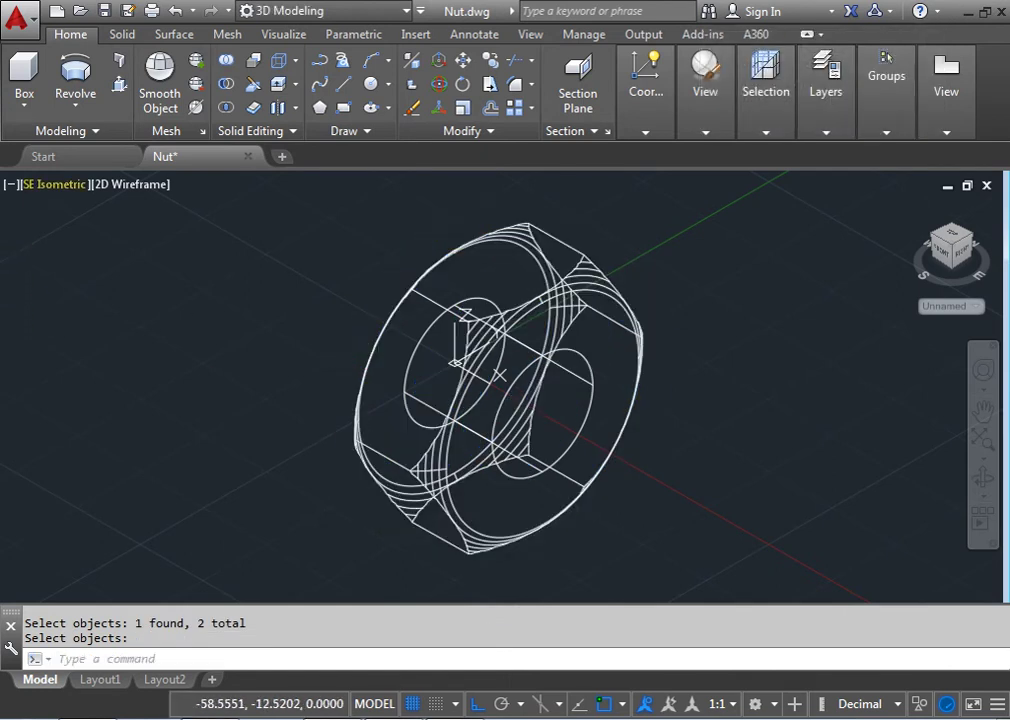
click(54, 184)
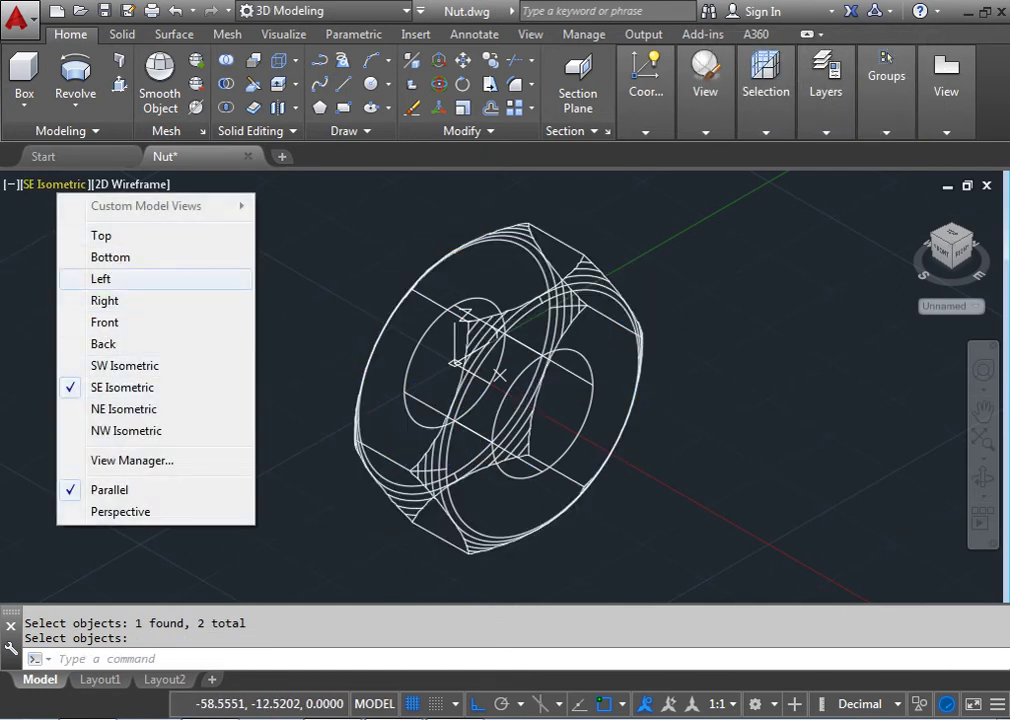
key(Escape)
click(130, 184)
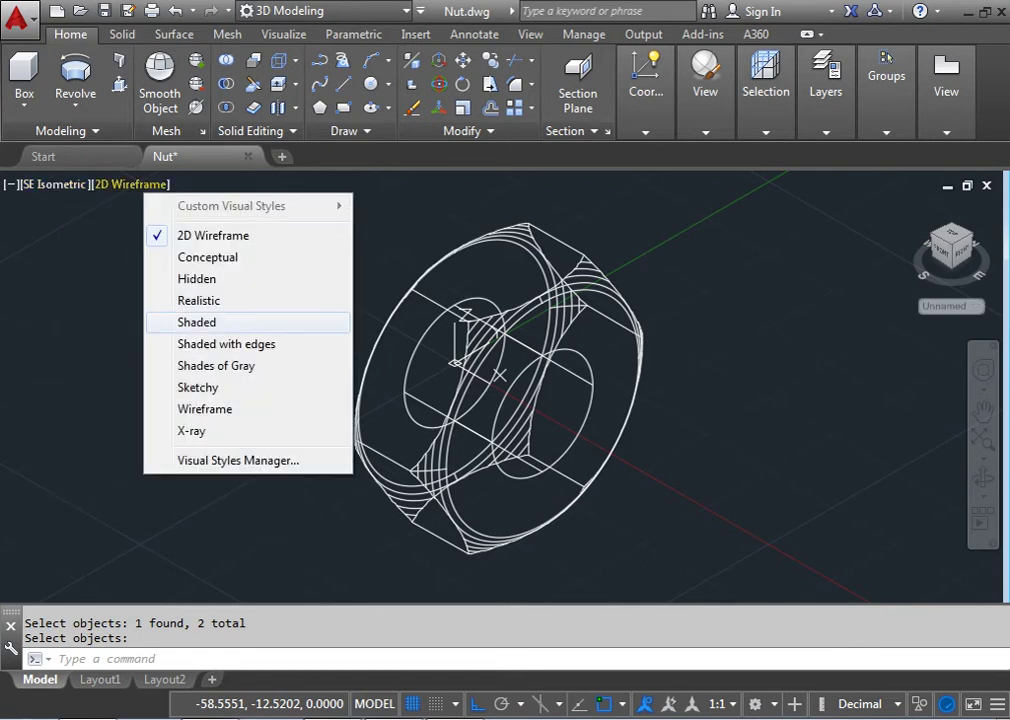
Step: Shade the nut Realistic, apply blue metallic paint from the Materials Browser, and close Nut.dwg
click(241, 297)
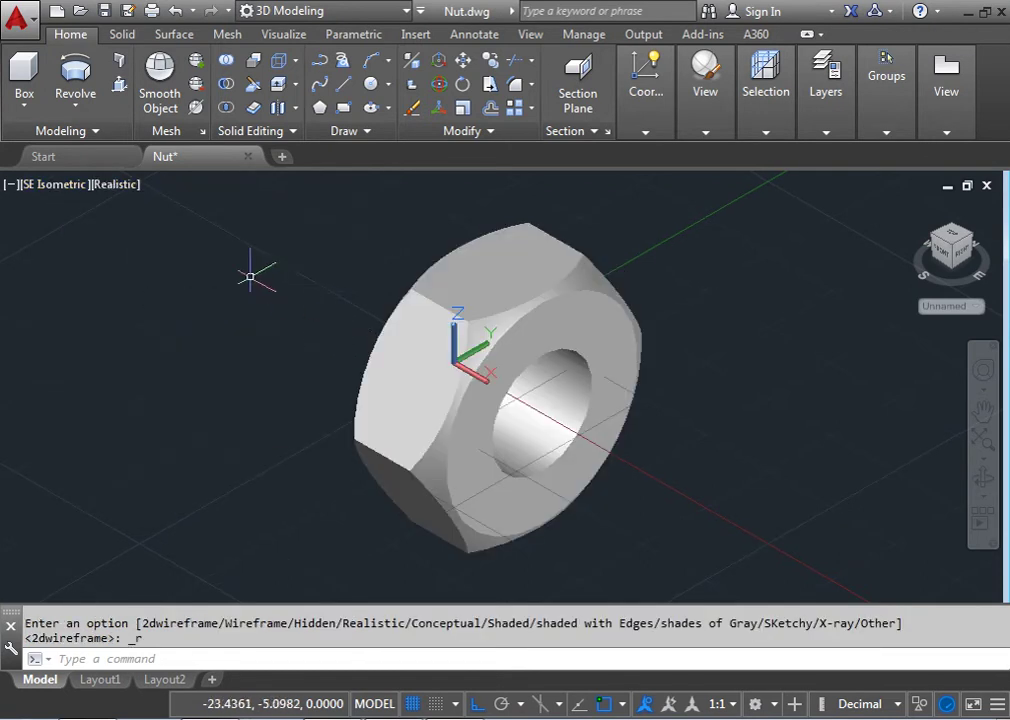
click(284, 34)
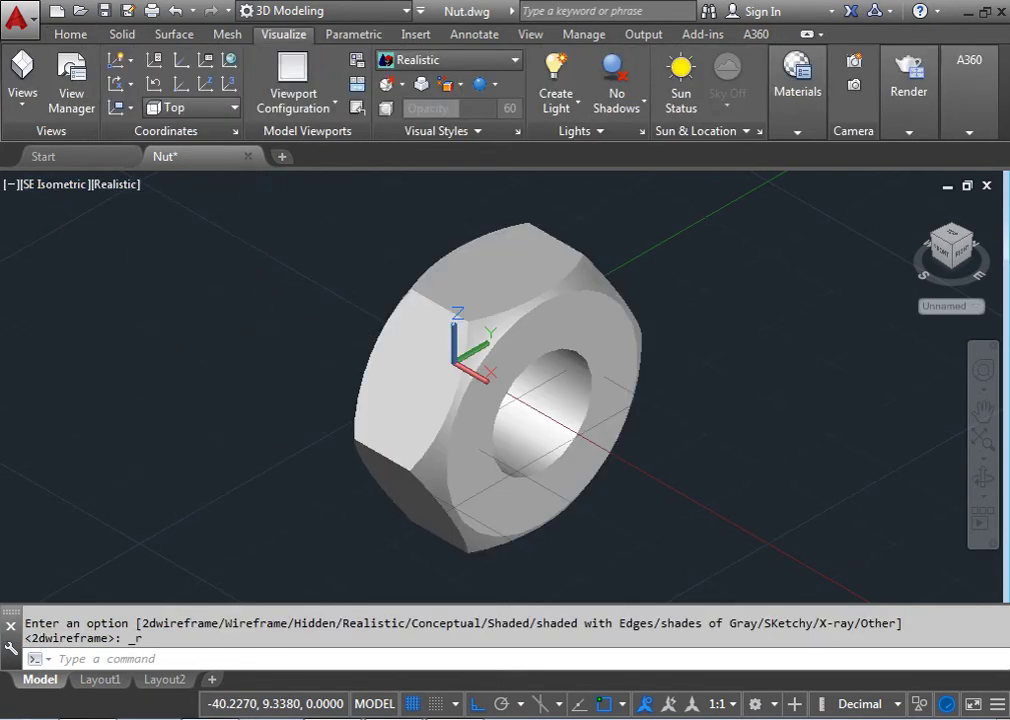
click(797, 131)
click(840, 153)
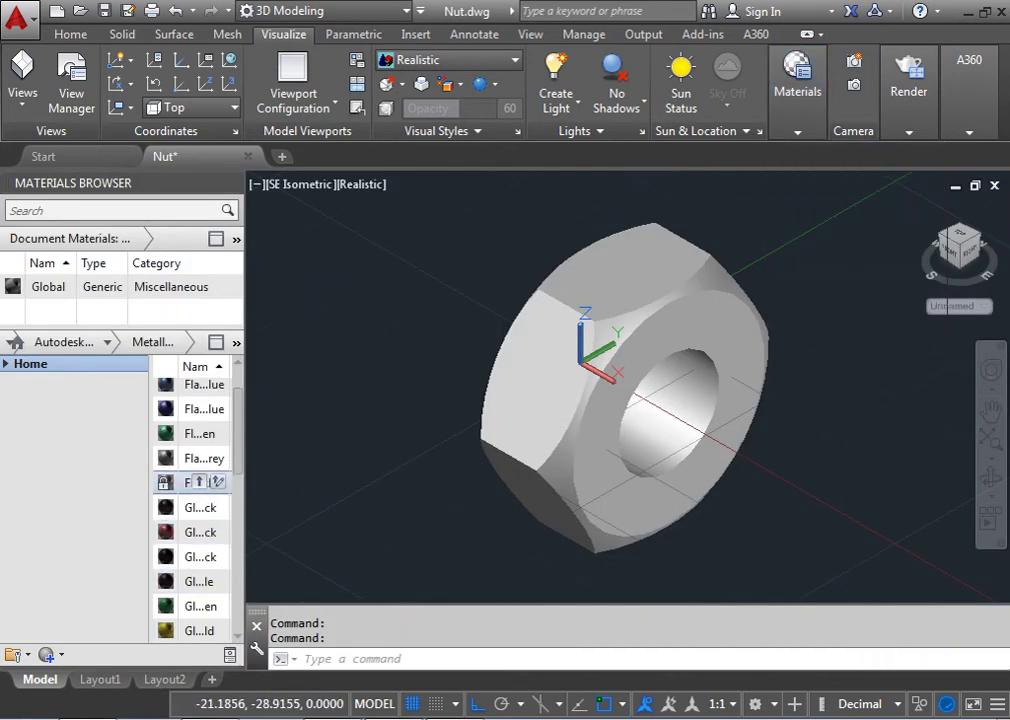
scroll(190, 455, up, 1)
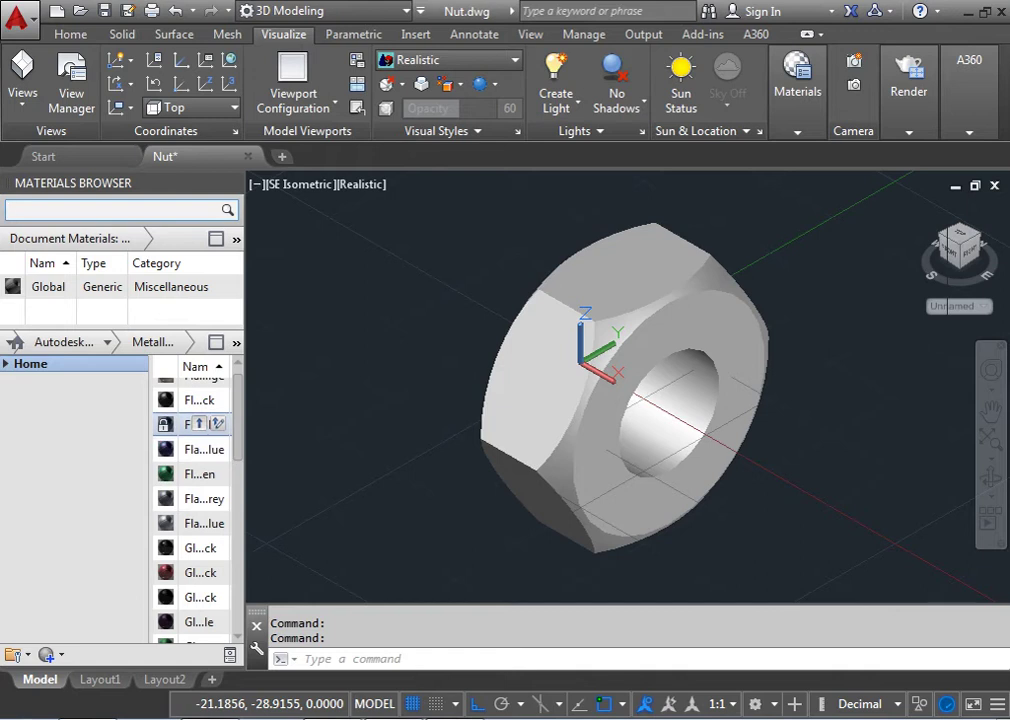
drag(190, 448, 650, 385)
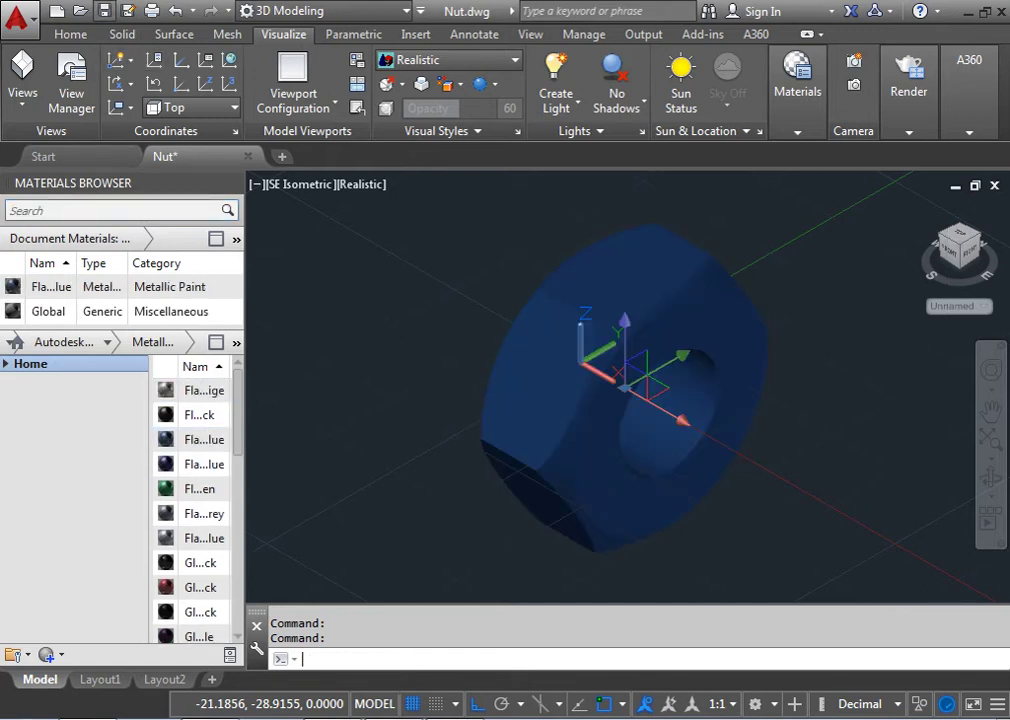
key(Escape)
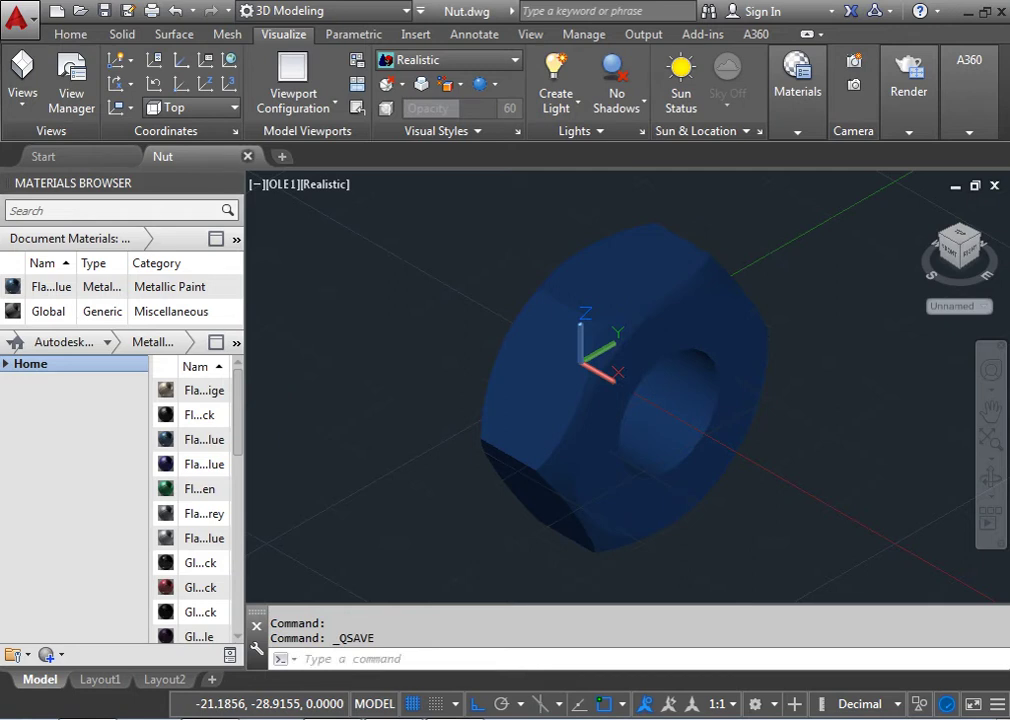
key(ctrl+F4)
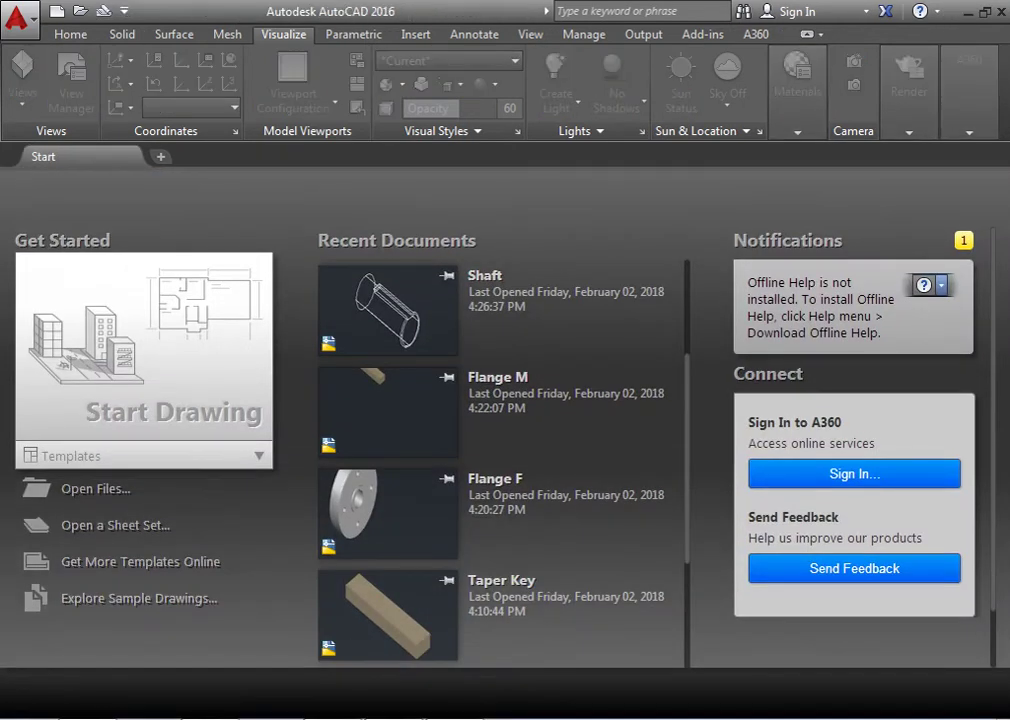
Step: Start a new drawing from acadiso.dwt and close the Materials Browser
key(ctrl+n)
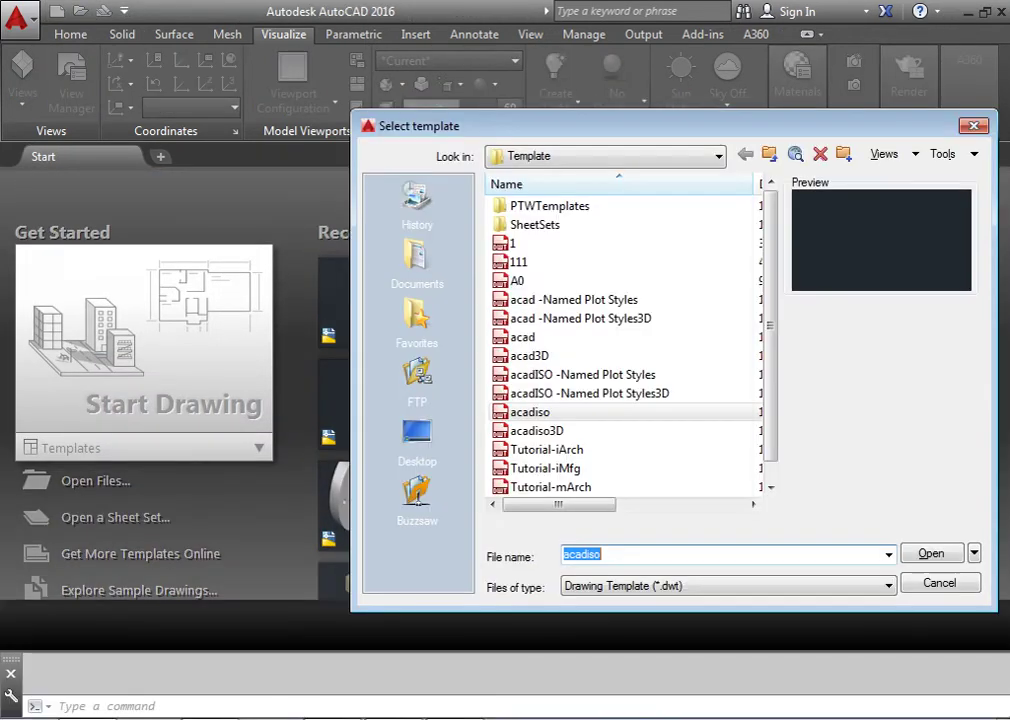
click(931, 553)
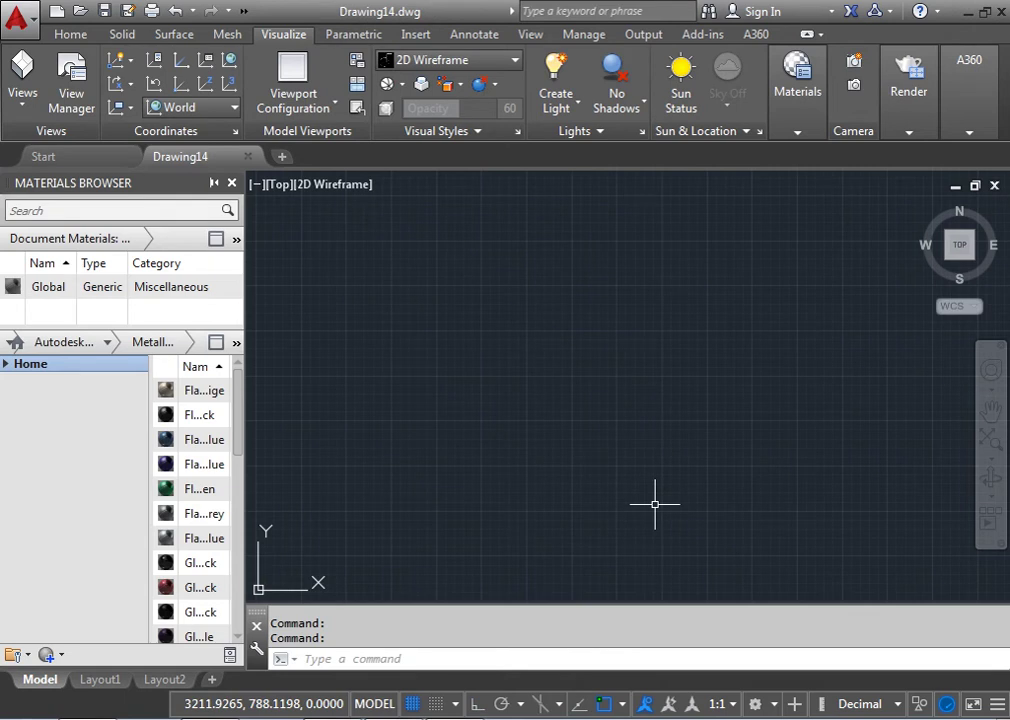
click(232, 183)
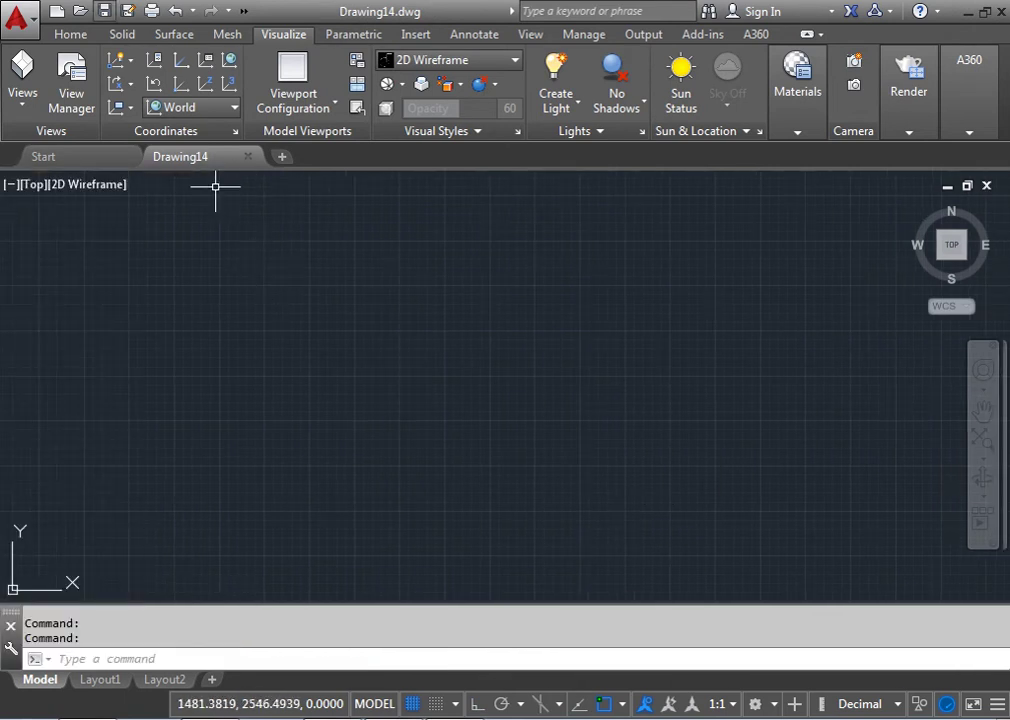
Step: Save it as 'Flange Coupling protected Type' inside the Flange Coupling protected Type folder
click(128, 10)
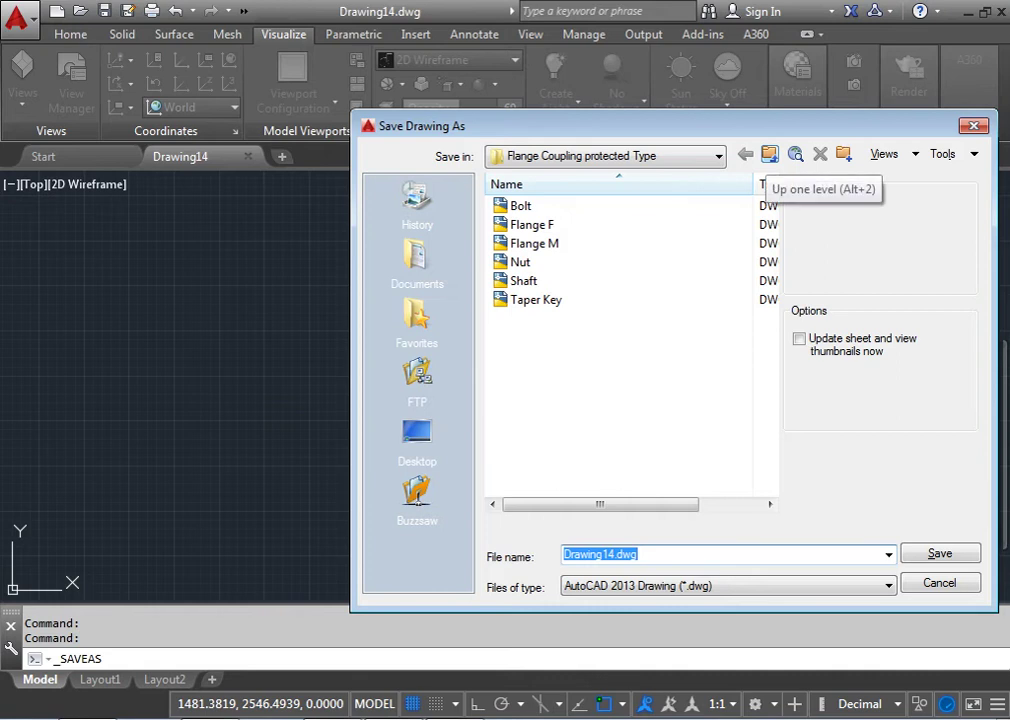
click(769, 154)
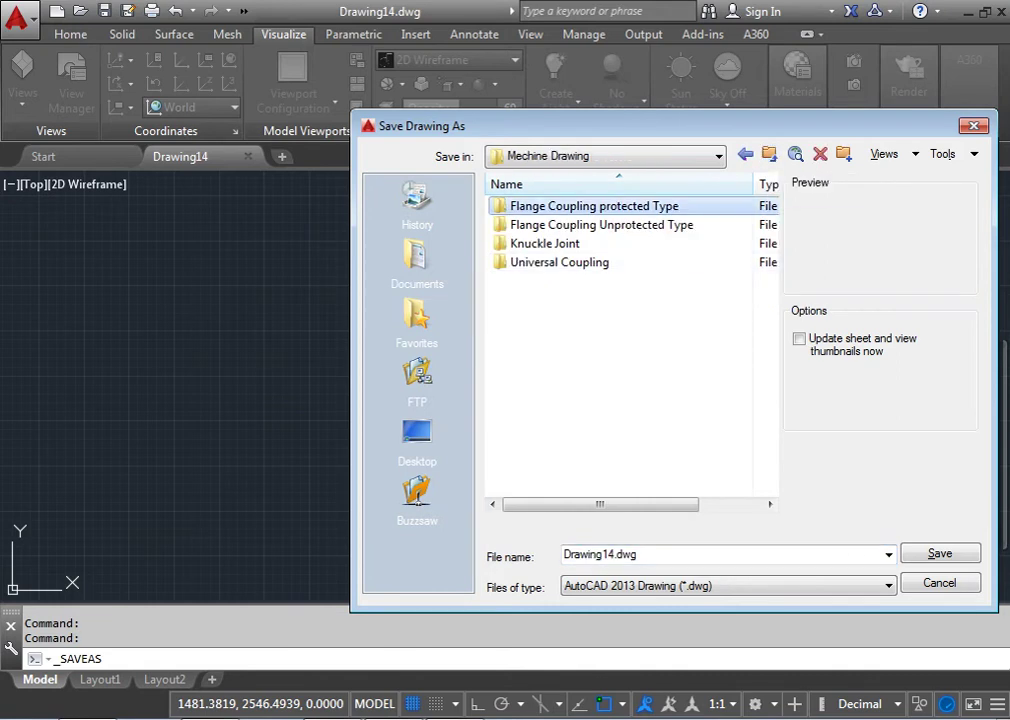
key(F2)
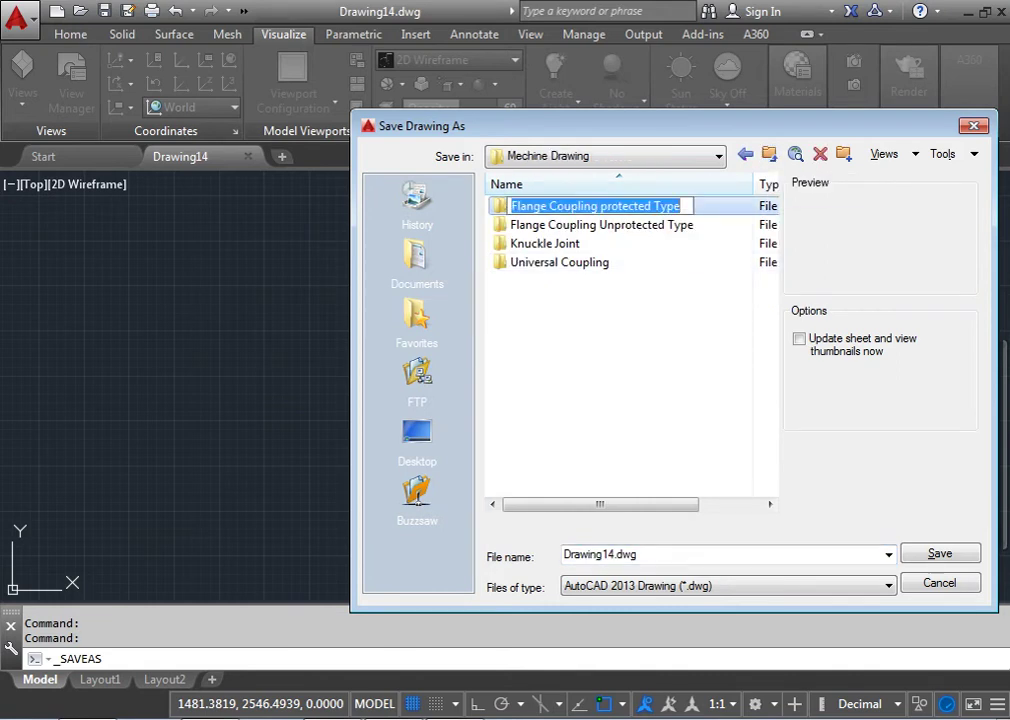
key(Escape)
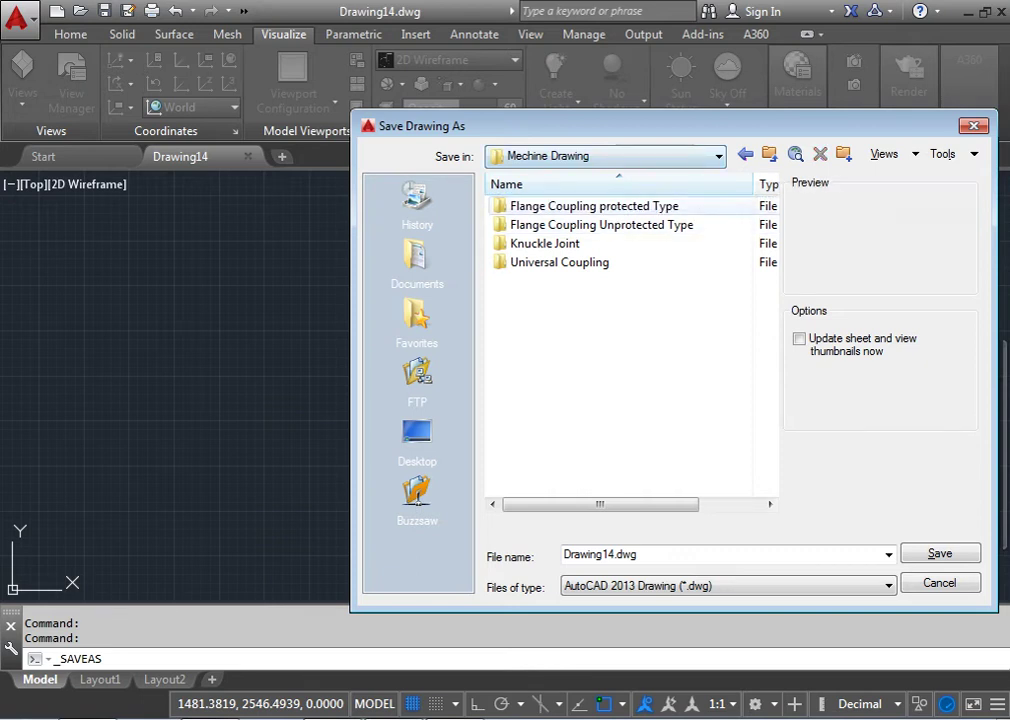
click(594, 206)
key(F2)
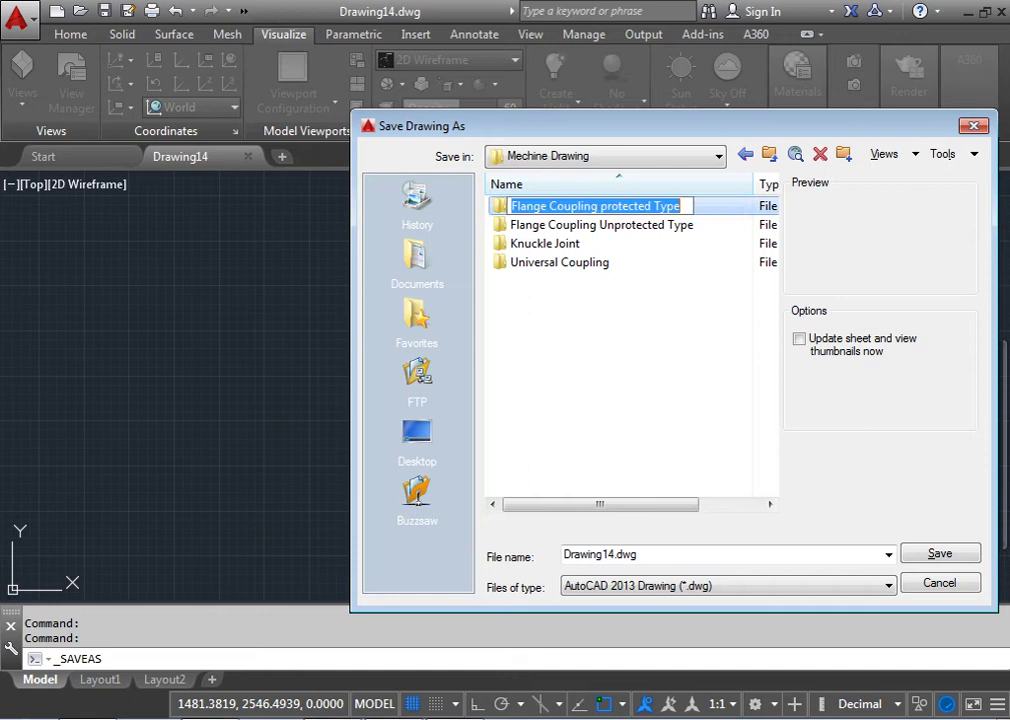
key(Return)
key(Return)
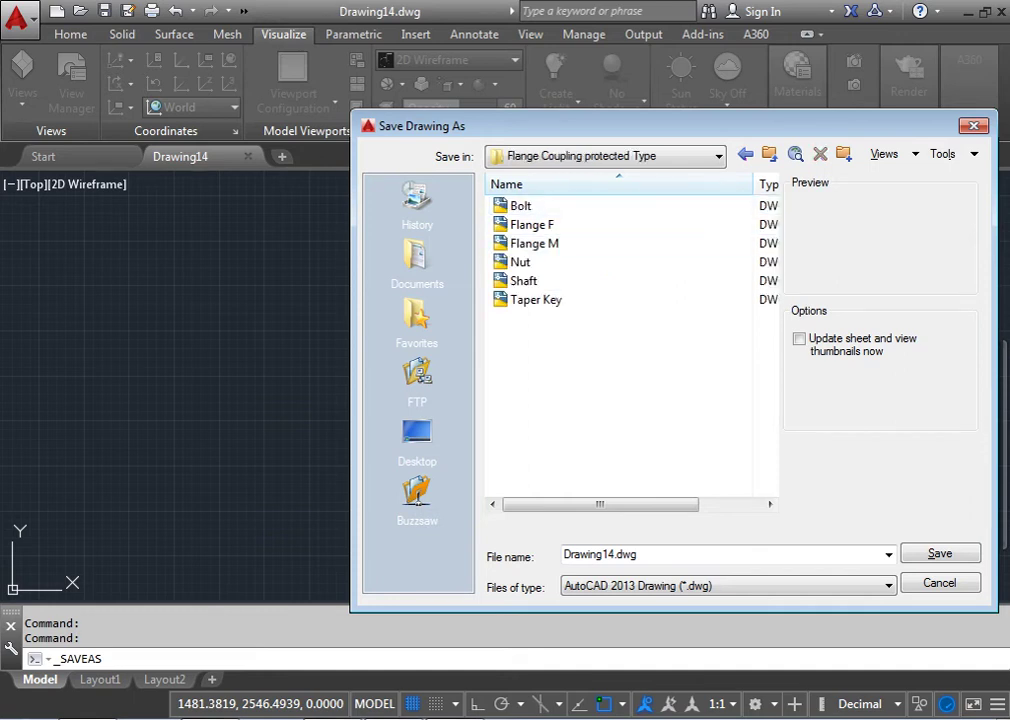
text(Flange Coupling protected Type)
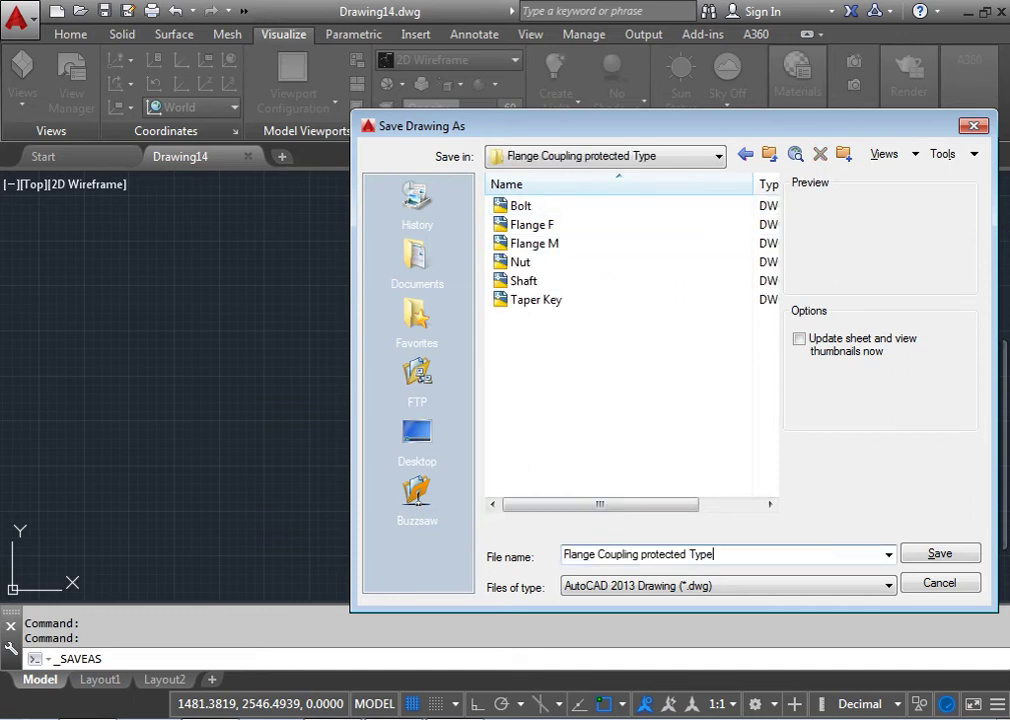
key(Return)
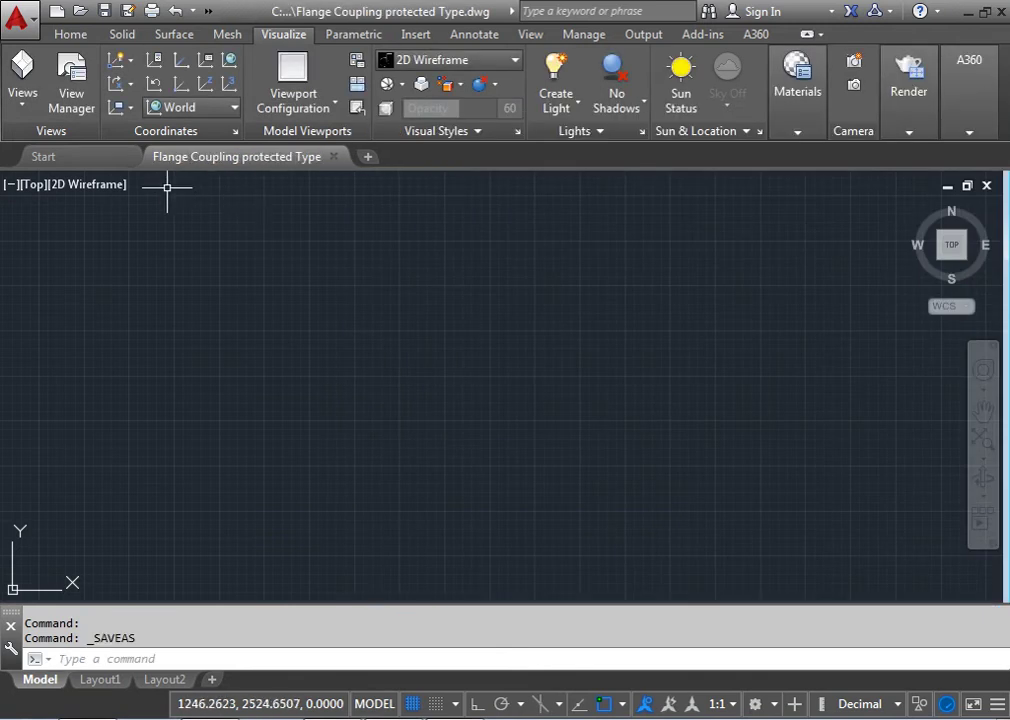
Step: Switch to SE Isometric and open the External References palette with XREF
click(33, 184)
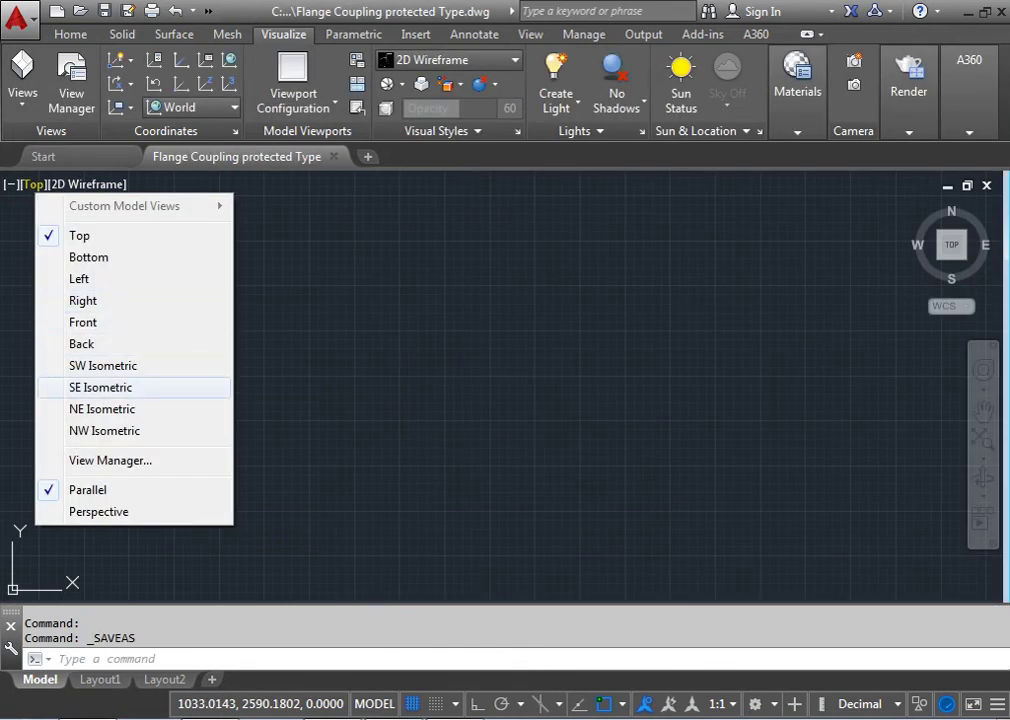
click(80, 386)
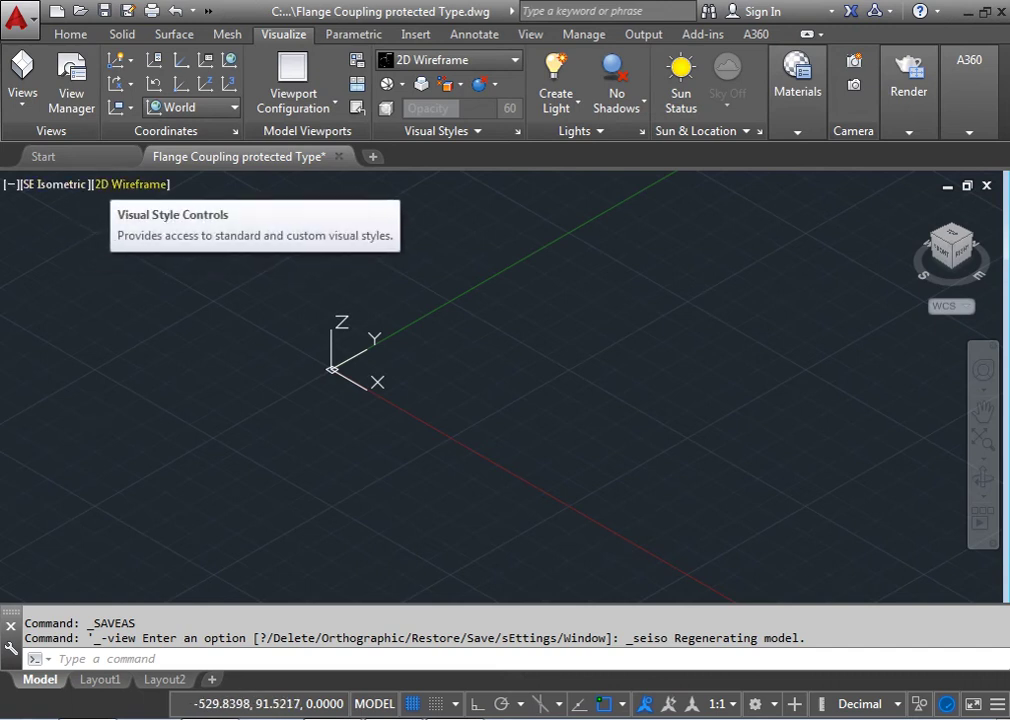
text(xref)
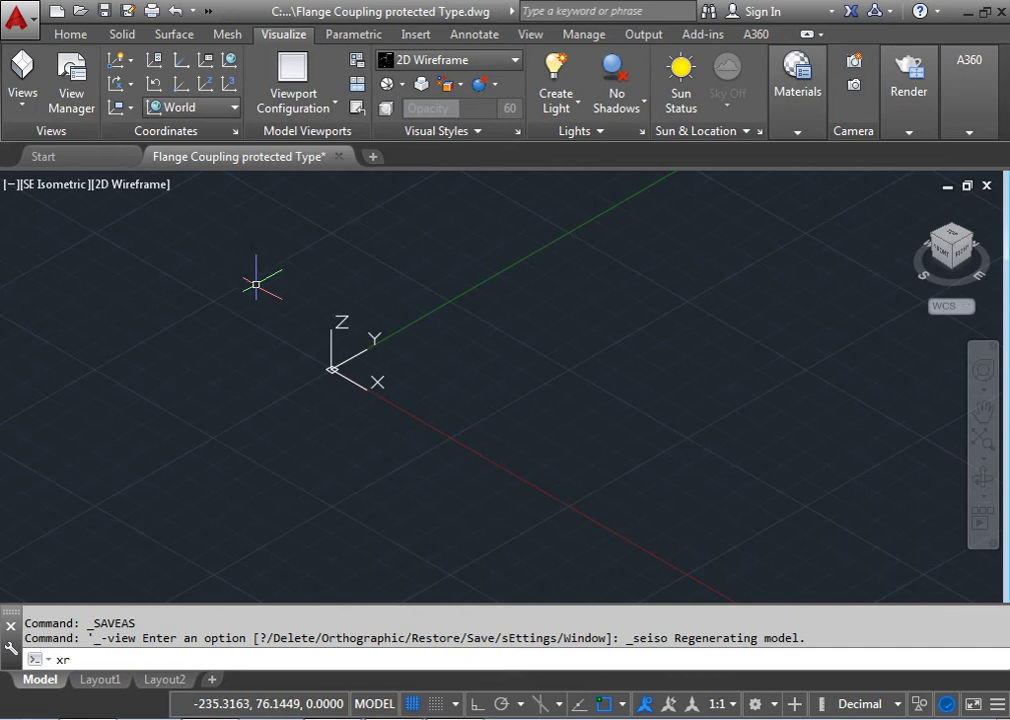
key(Return)
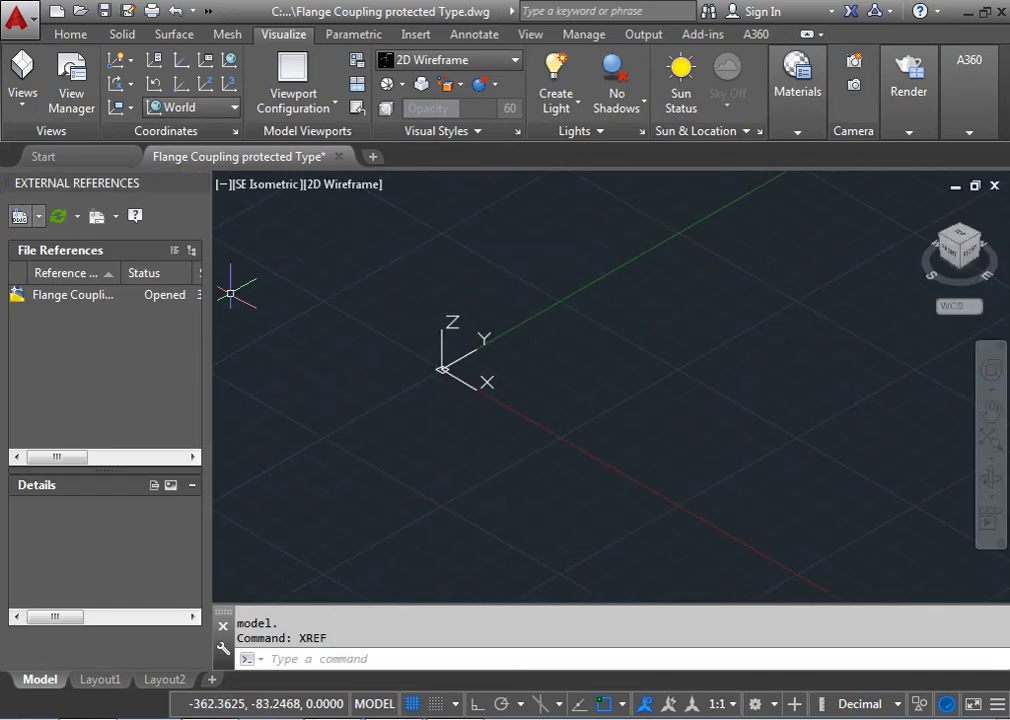
Step: Attach Flange M.dwg from the Flange Coupling protected Type folder as an xref at 0,0,0
click(19, 216)
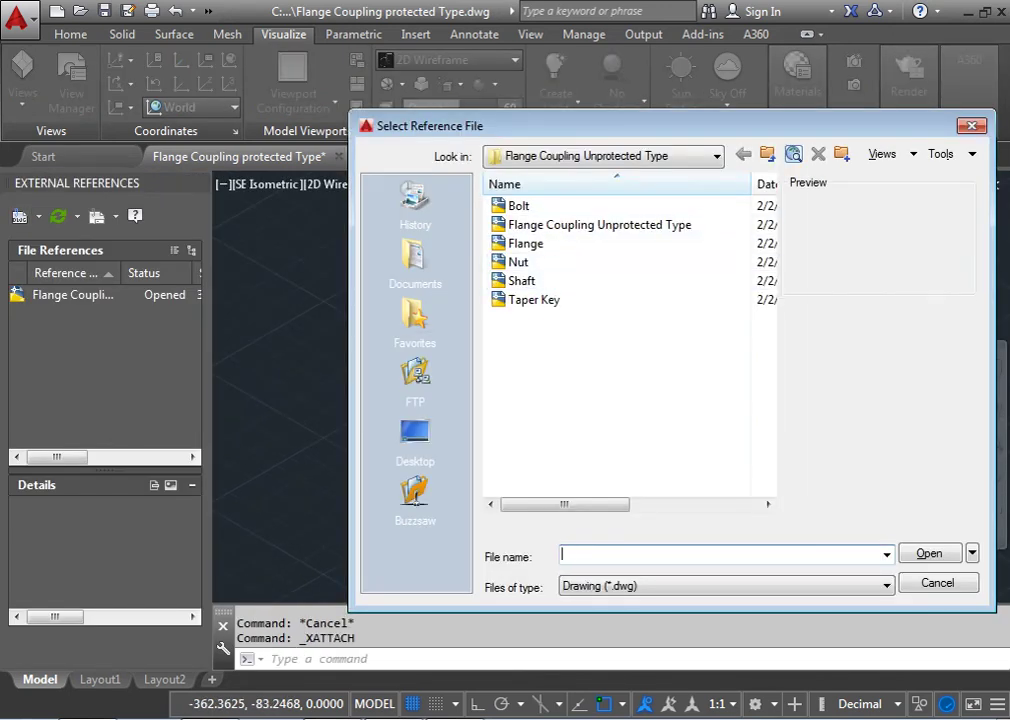
click(767, 154)
double_click(586, 205)
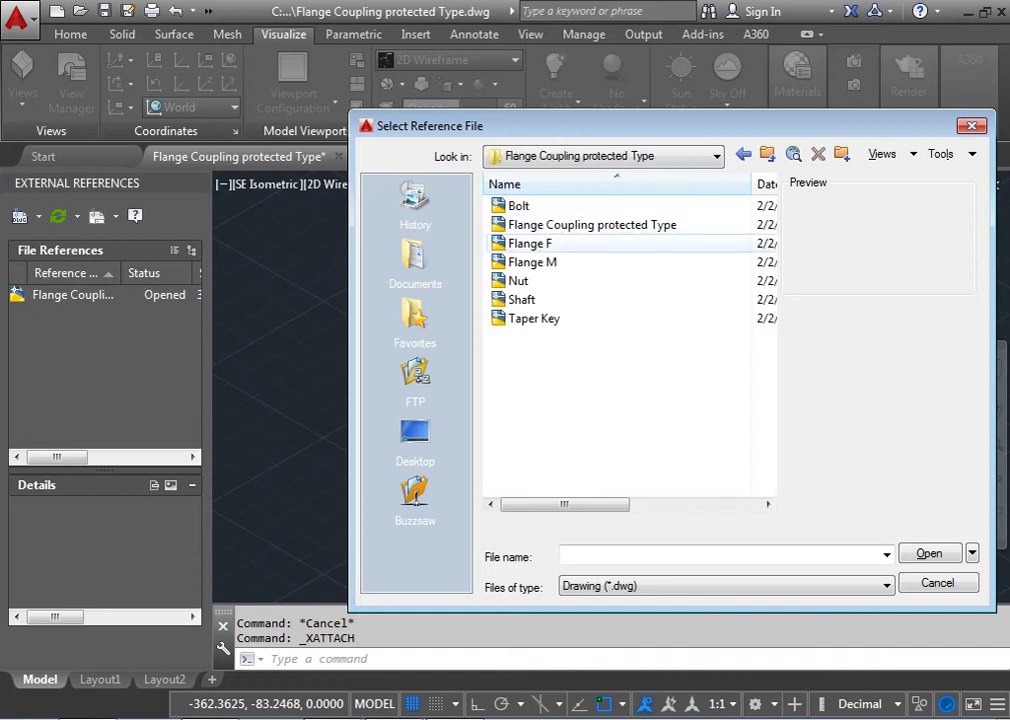
click(535, 262)
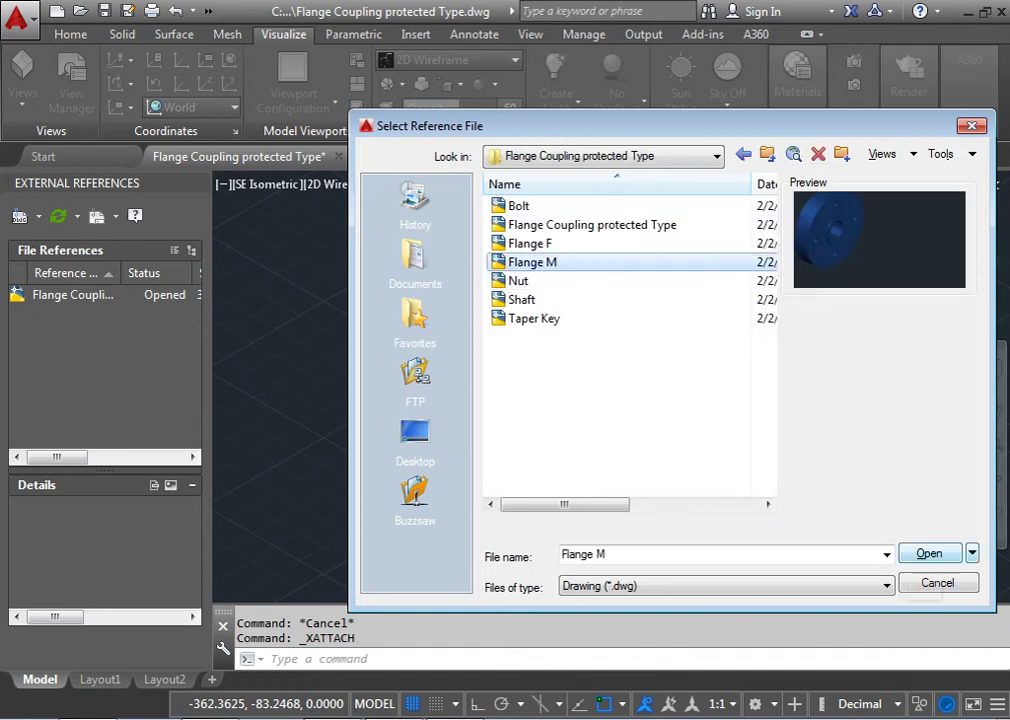
key(Return)
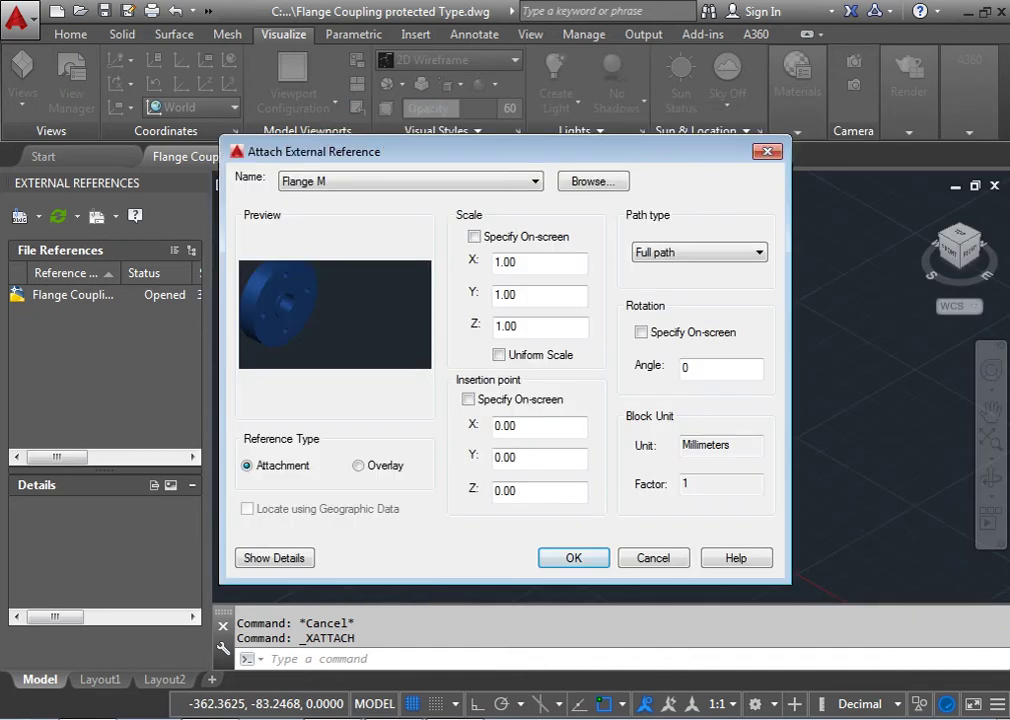
click(573, 557)
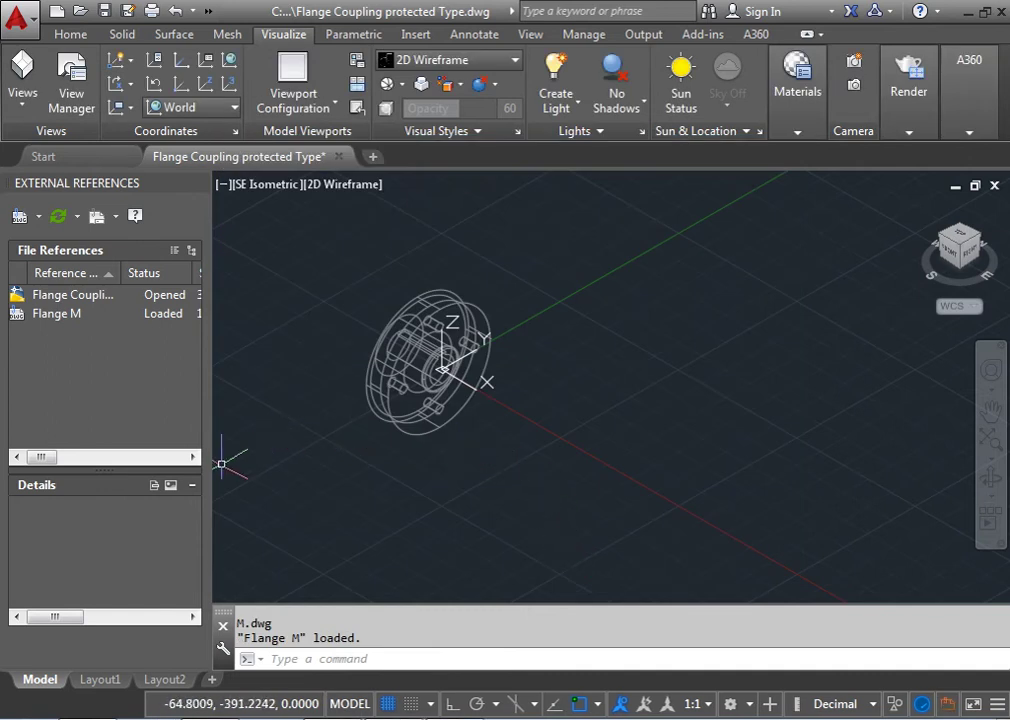
scroll(218, 474, up, 3)
scroll(292, 344, down, 1)
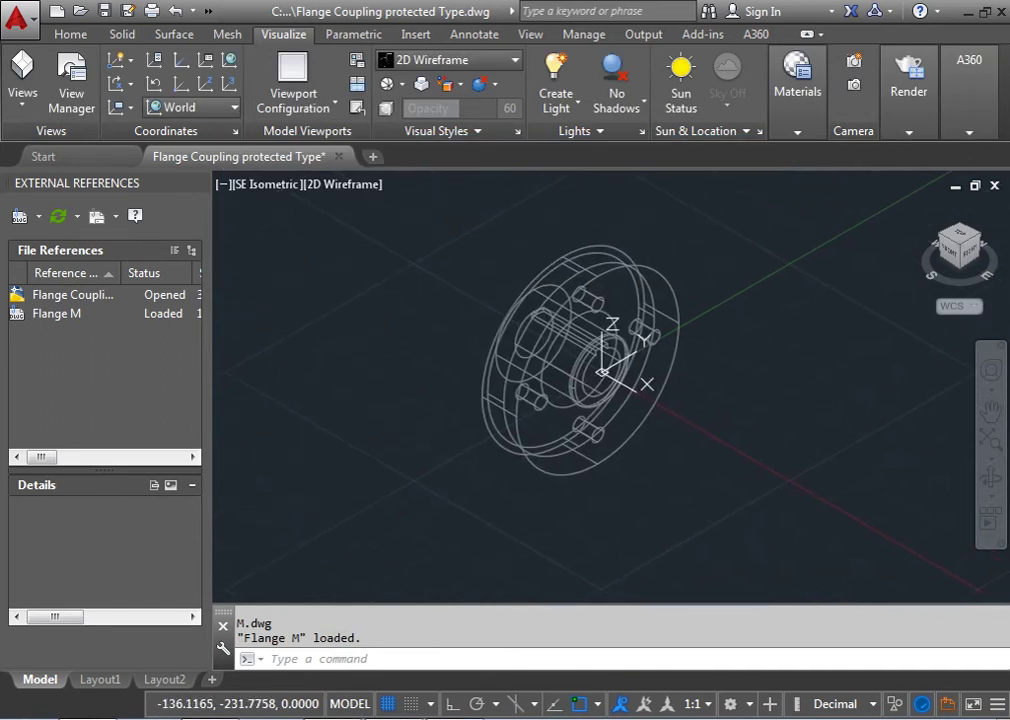
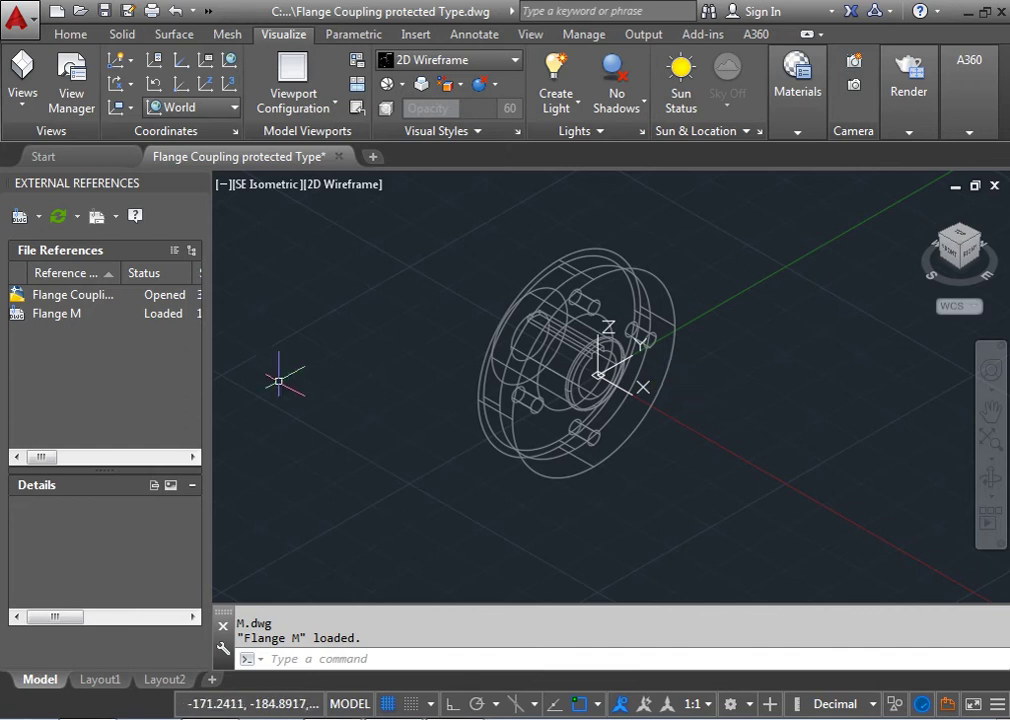
Step: Abandon a stray move of Flange M, then attach Shaft.dwg at the origin
click(499, 384)
text(m)
key(Return)
click(642, 388)
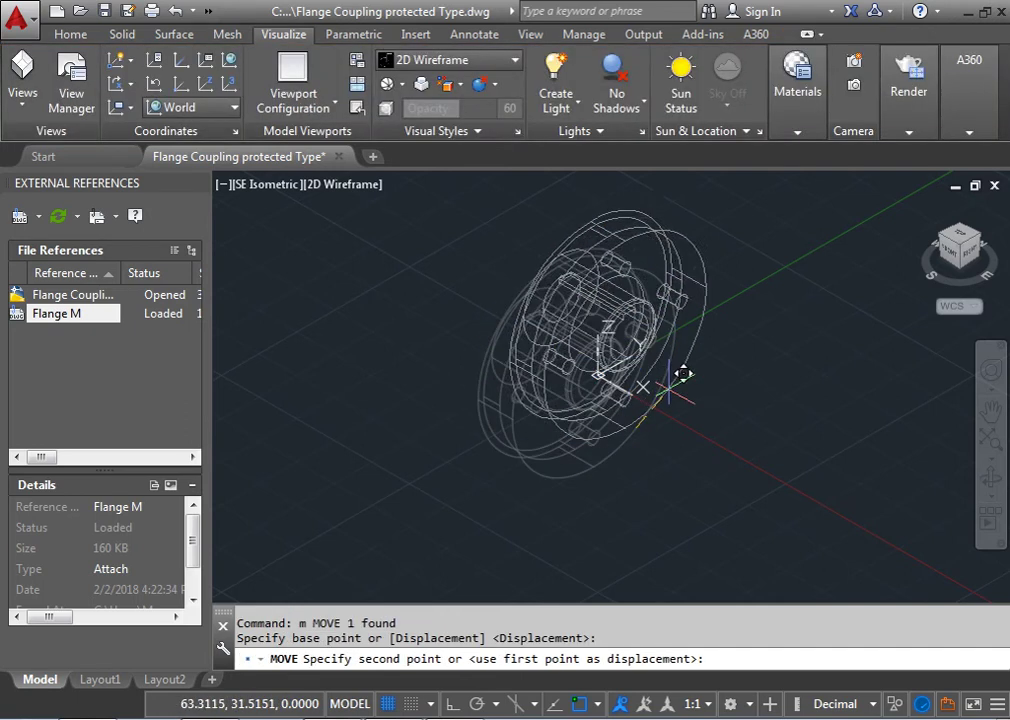
key(Escape)
key(Escape)
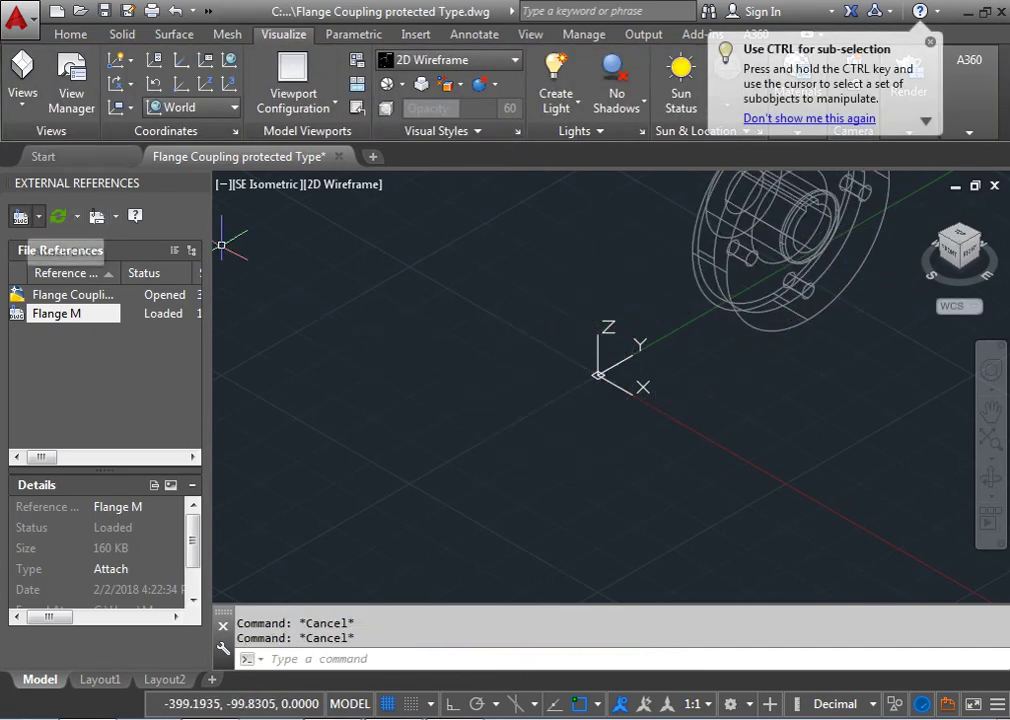
click(20, 216)
click(521, 299)
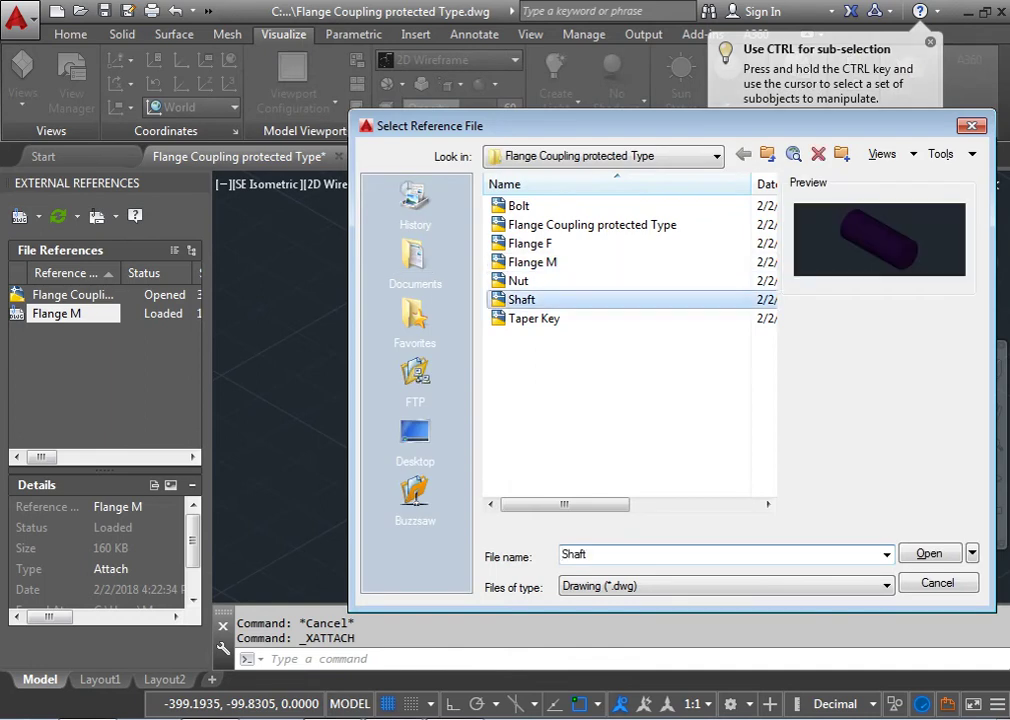
click(929, 553)
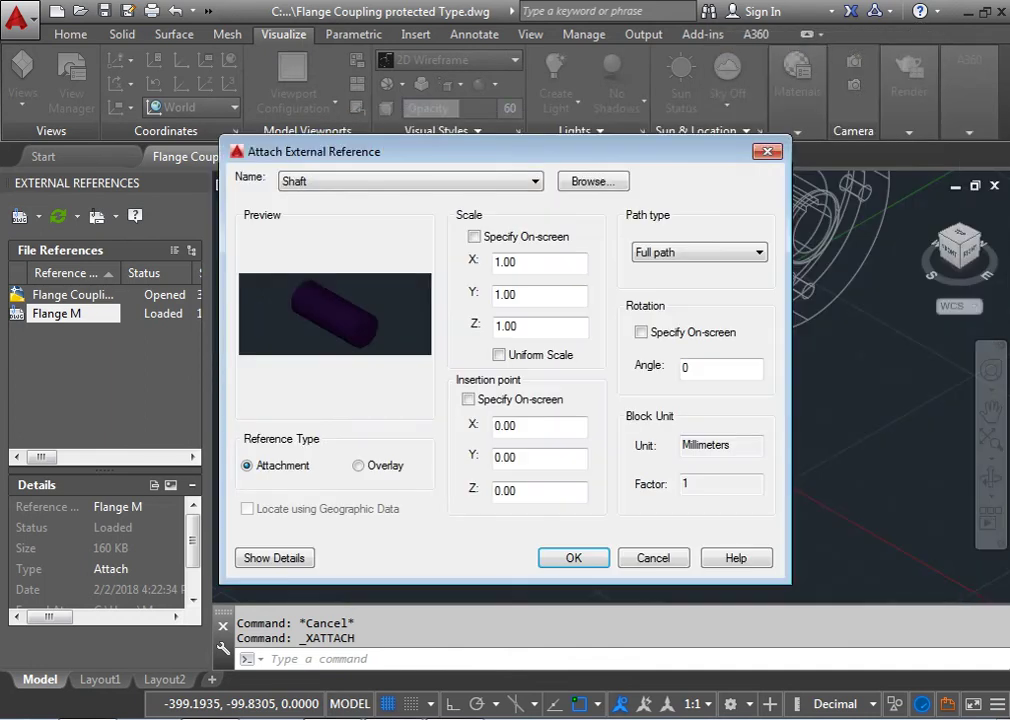
click(589, 557)
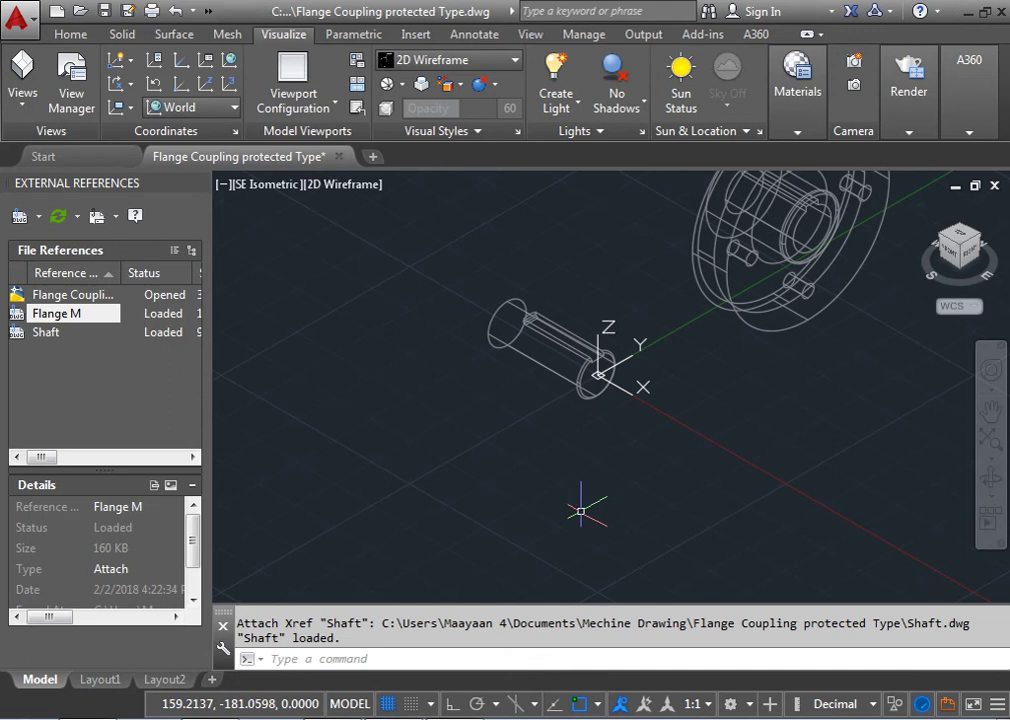
Step: Move the shaft from its end into the Flange M bore and reopen Attach DWG
scroll(596, 365, up, 3)
scroll(585, 345, up, 2)
scroll(576, 332, up, 2)
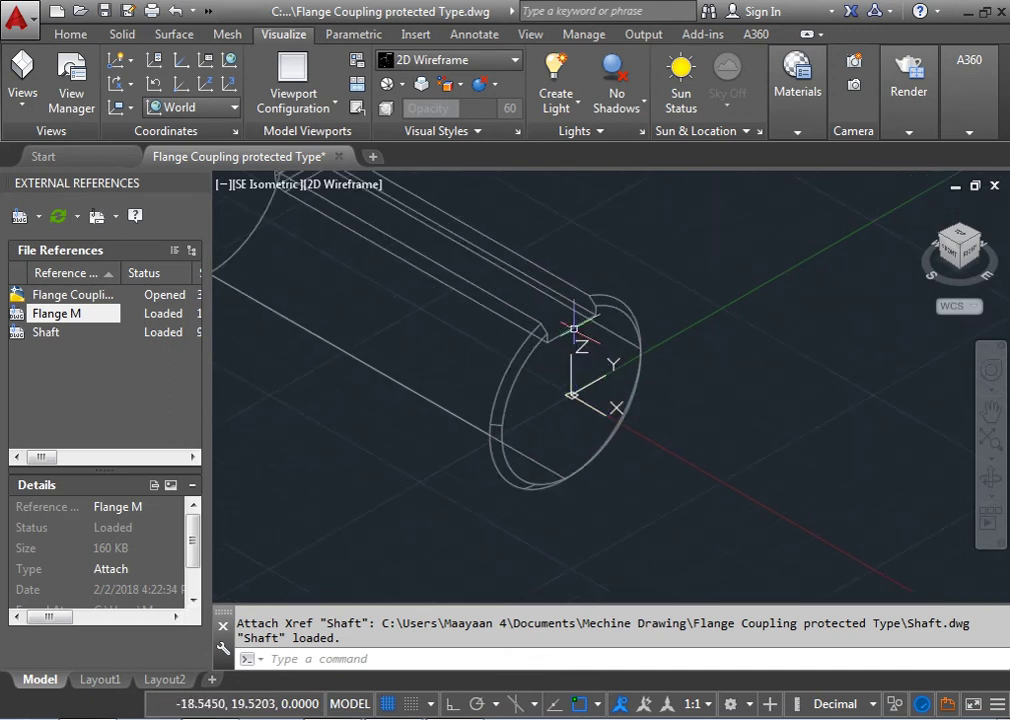
click(573, 328)
text(m)
key(Return)
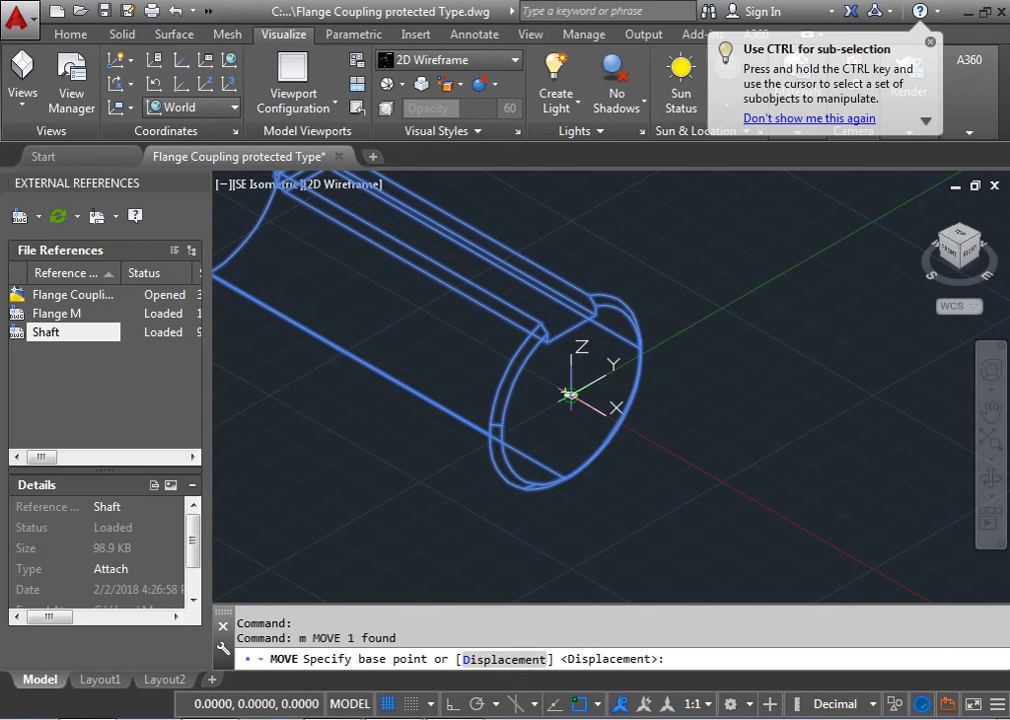
click(570, 395)
scroll(360, 480, down, 3)
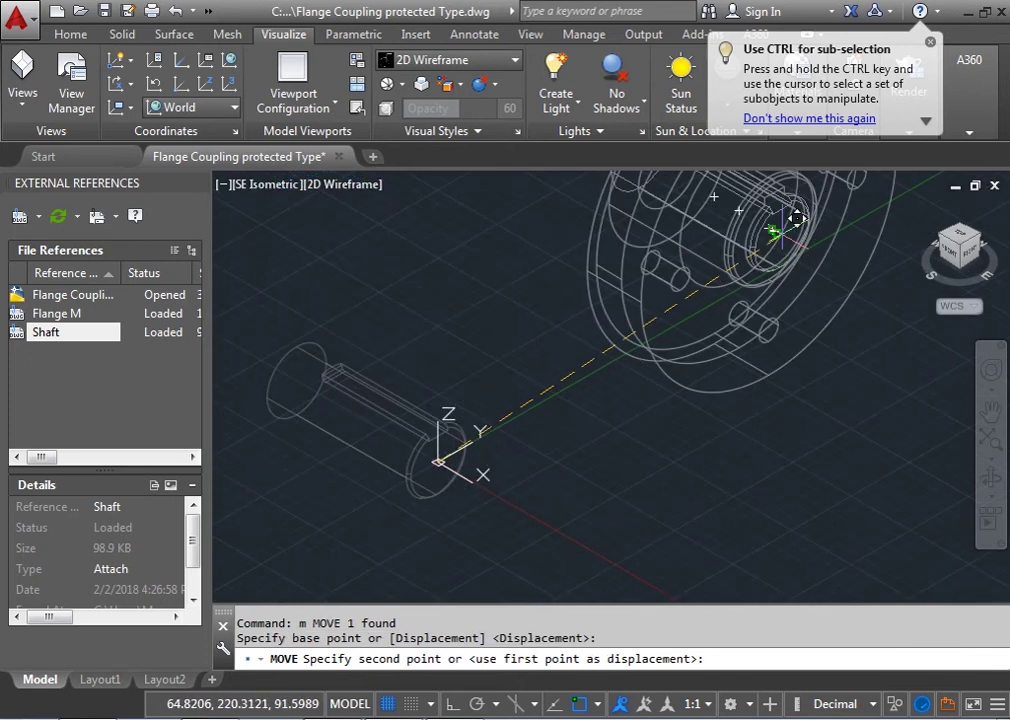
scroll(790, 205, up, 3)
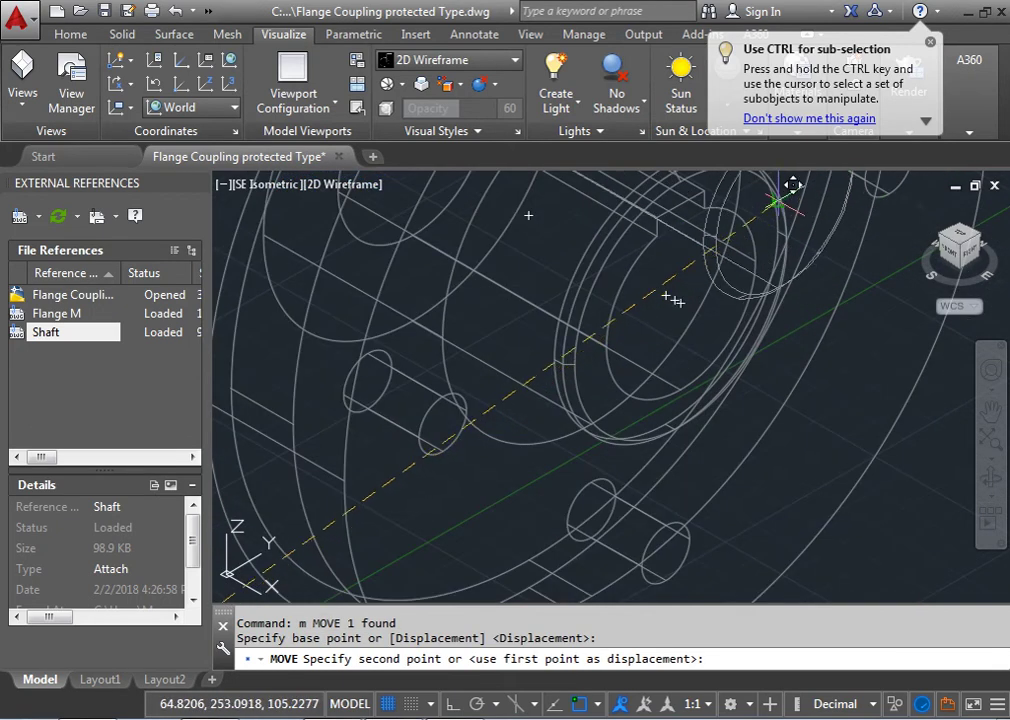
click(680, 302)
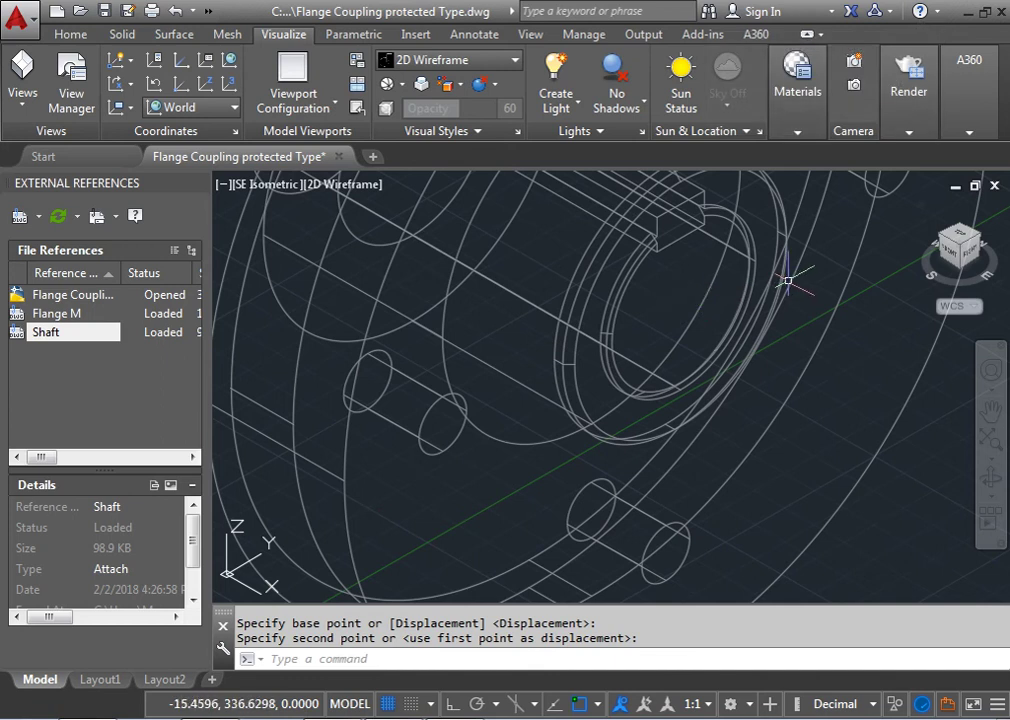
scroll(788, 281, down, 3)
scroll(788, 281, up, 3)
scroll(788, 281, down, 3)
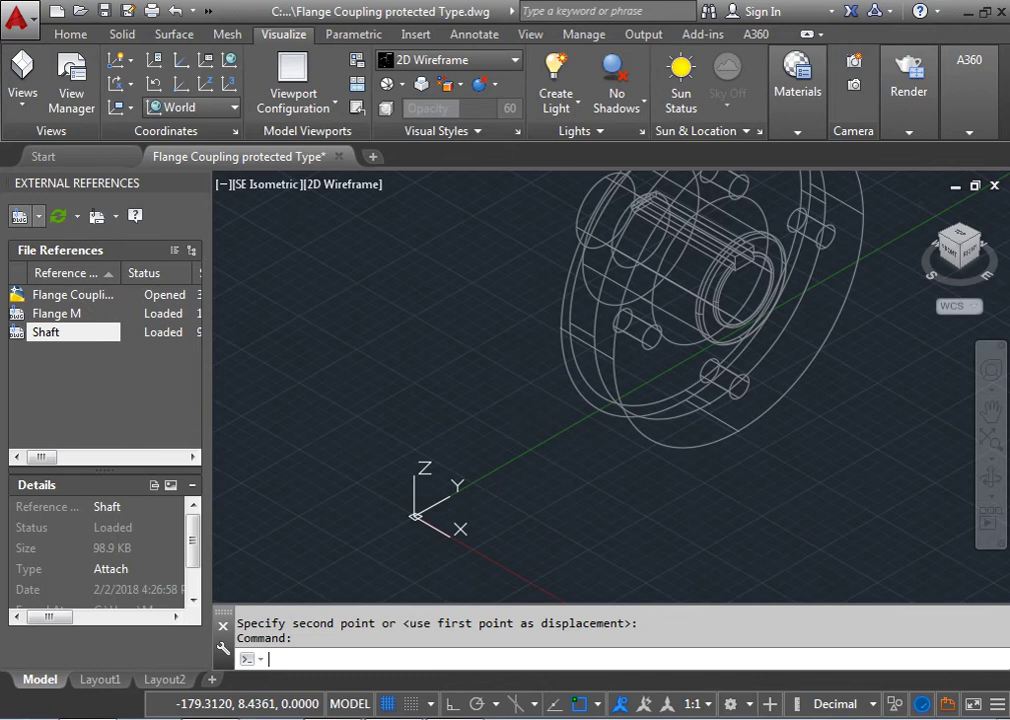
click(19, 216)
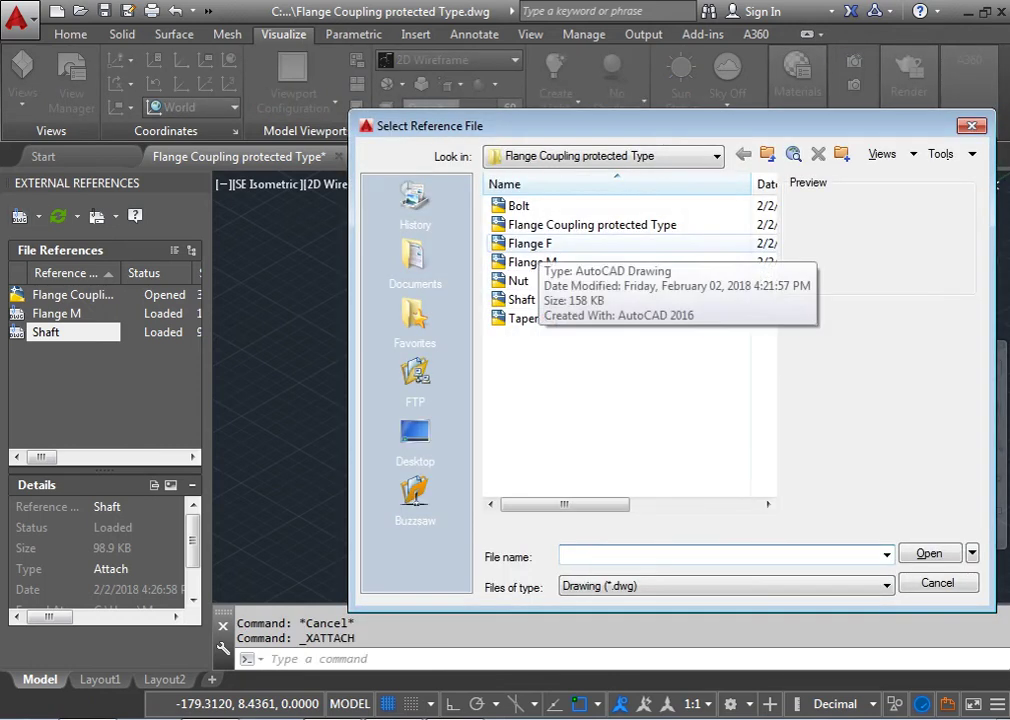
Step: Attach Taper Key.dwg at the origin
click(534, 318)
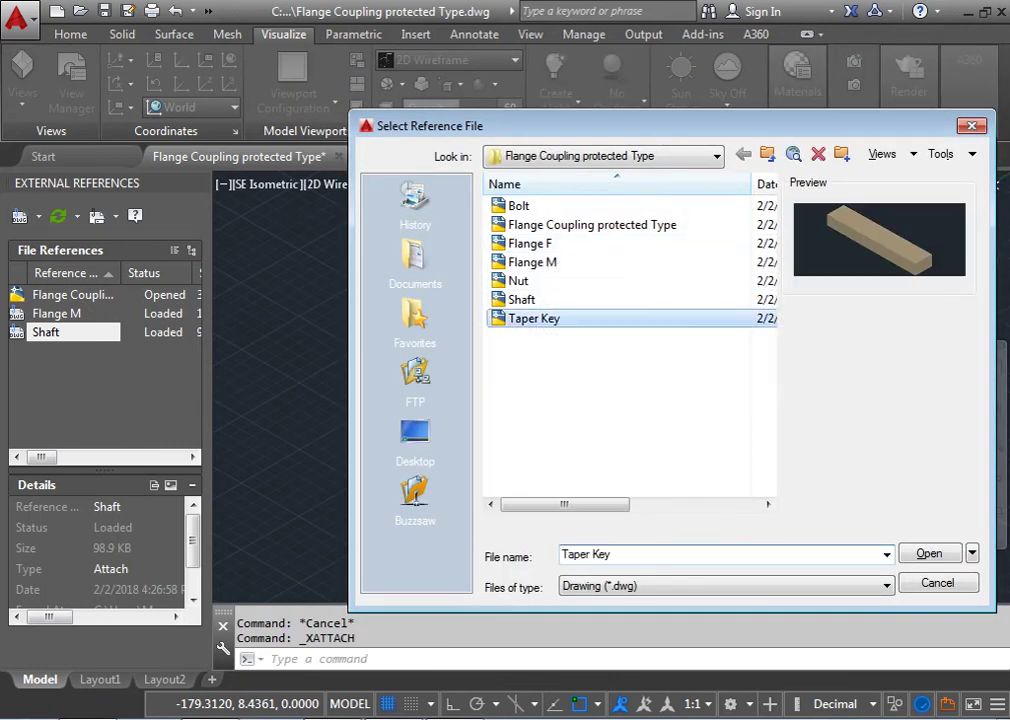
key(Return)
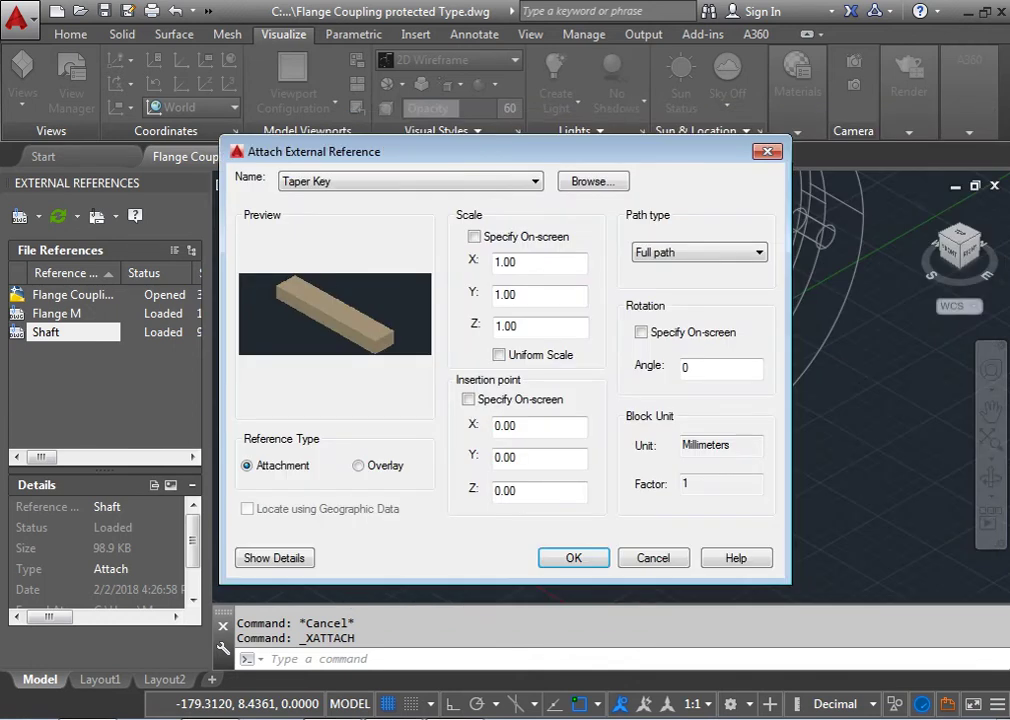
key(Return)
scroll(411, 524, down, 2)
scroll(409, 528, up, 5)
scroll(408, 533, up, 2)
Step: Move the taper key from its corner into the flange keyway
click(399, 457)
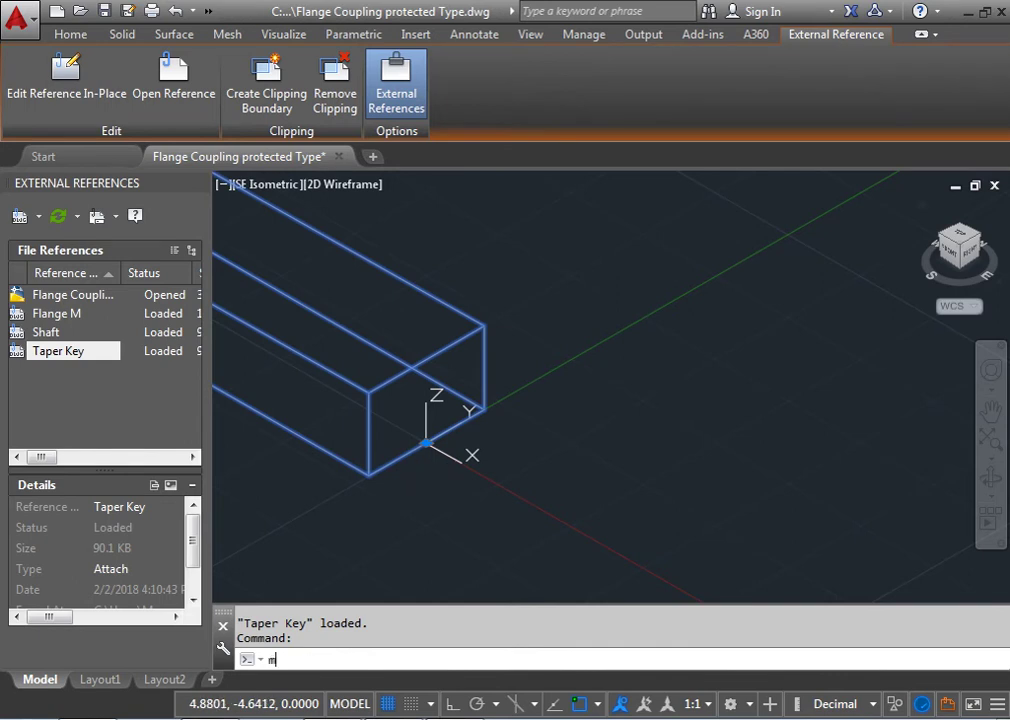
key(Return)
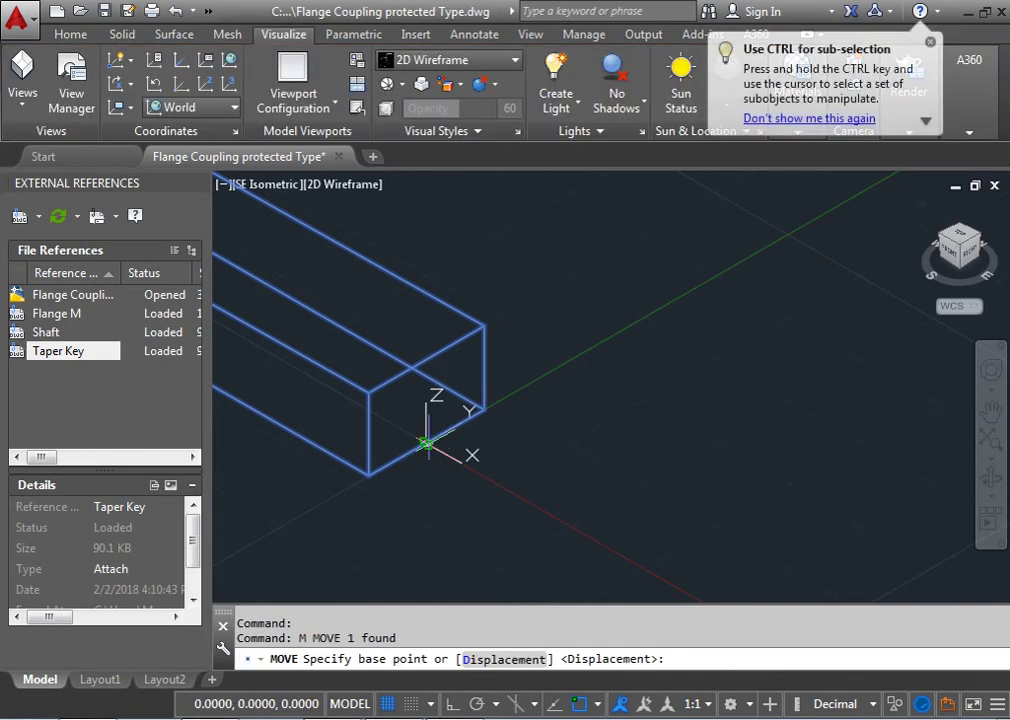
click(426, 442)
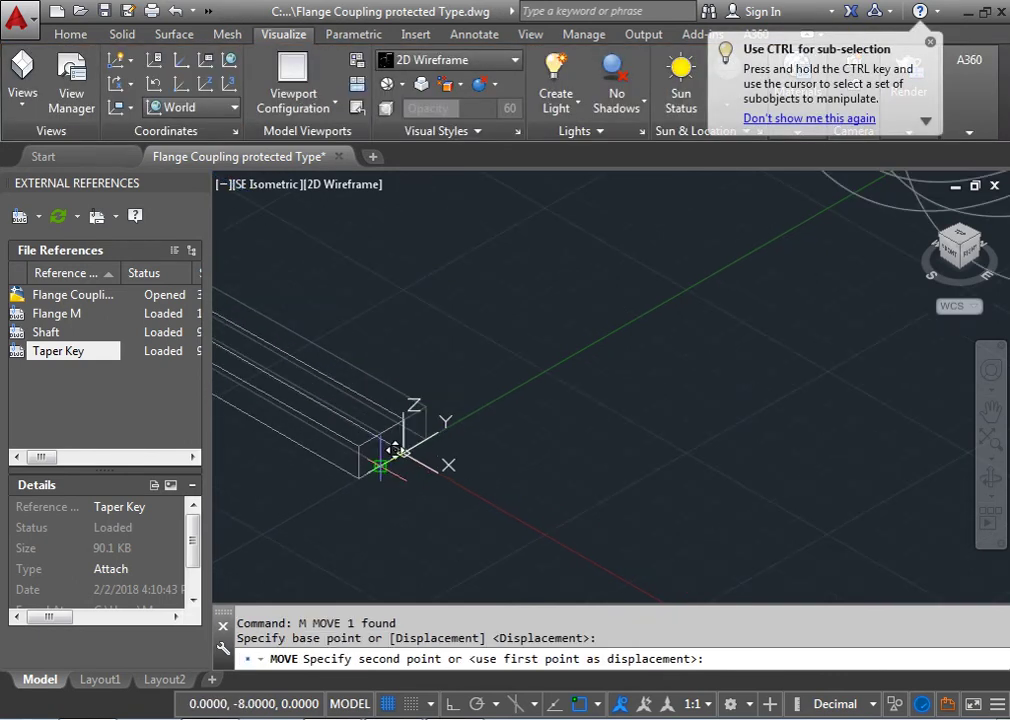
scroll(395, 450, down, 3)
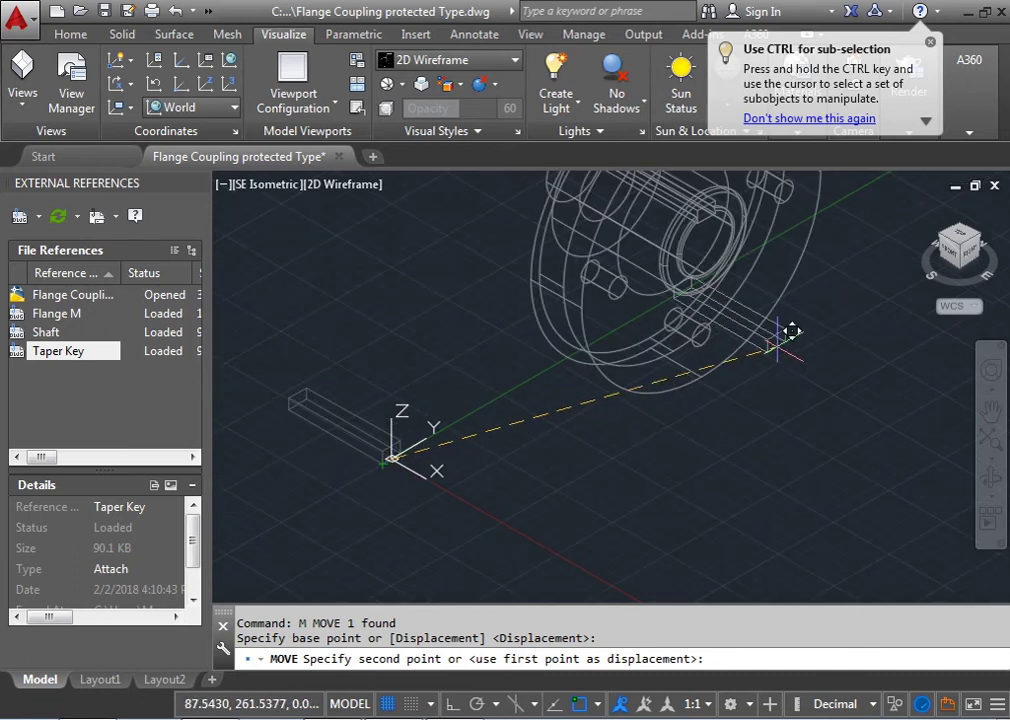
scroll(773, 252, up, 1)
scroll(775, 370, up, 1)
scroll(744, 444, up, 1)
scroll(680, 444, up, 1)
scroll(726, 367, up, 2)
scroll(737, 361, up, 1)
click(732, 374)
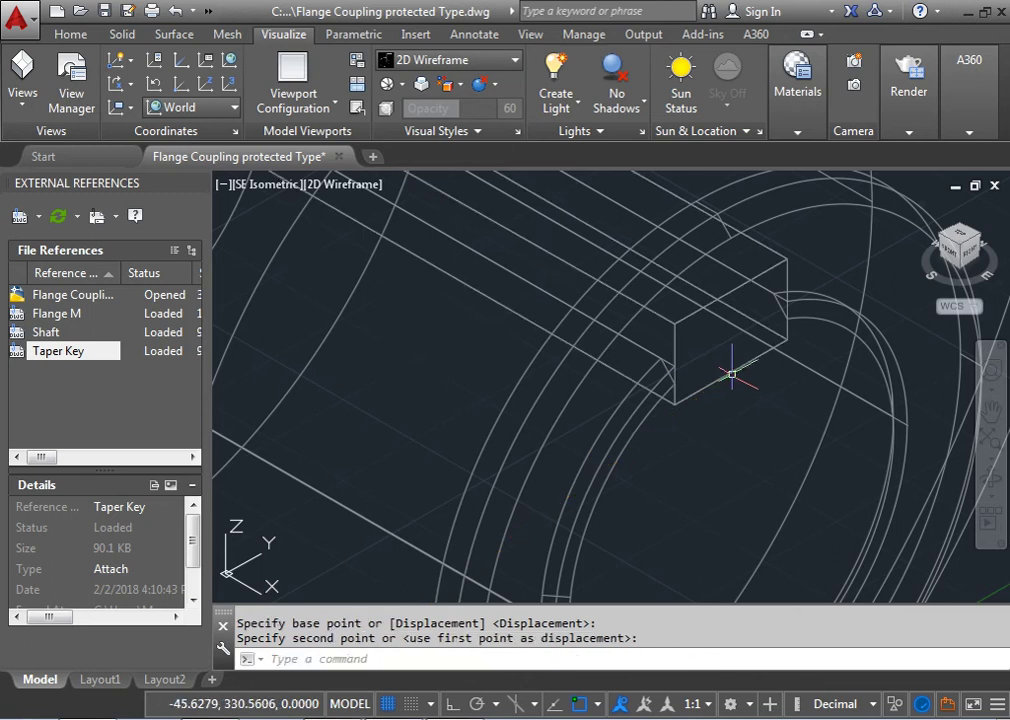
Step: Recentre the view on the flange and reopen the Attach DWG file picker
scroll(683, 418, down, 3)
scroll(683, 418, down, 2)
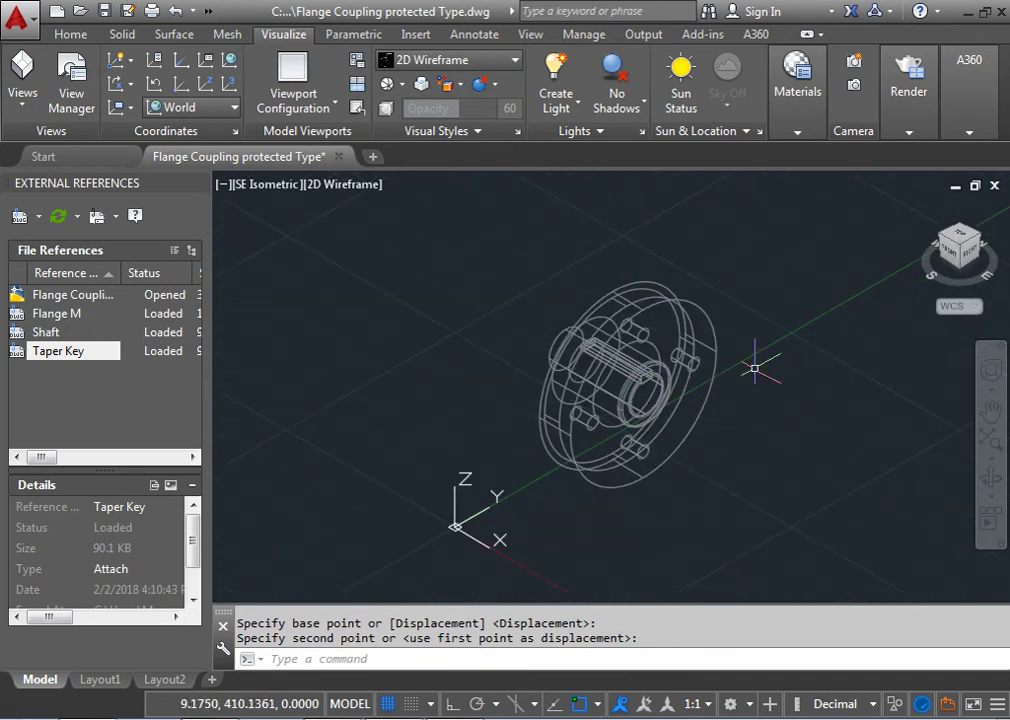
key(Escape)
key(Escape)
middle_drag(794, 368, 822, 303)
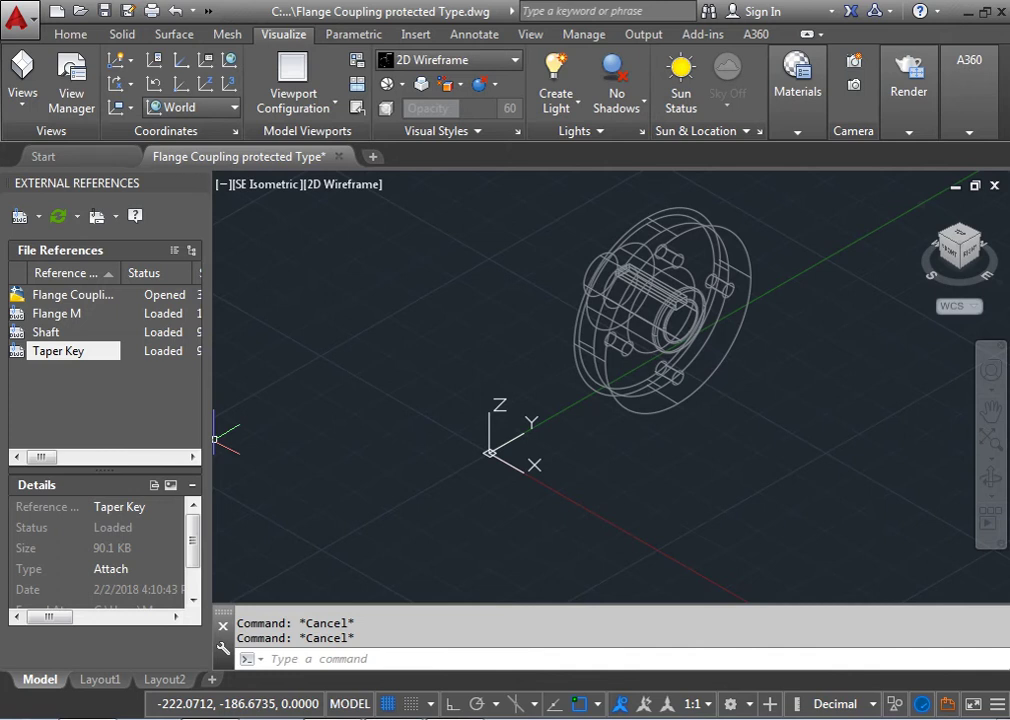
click(20, 216)
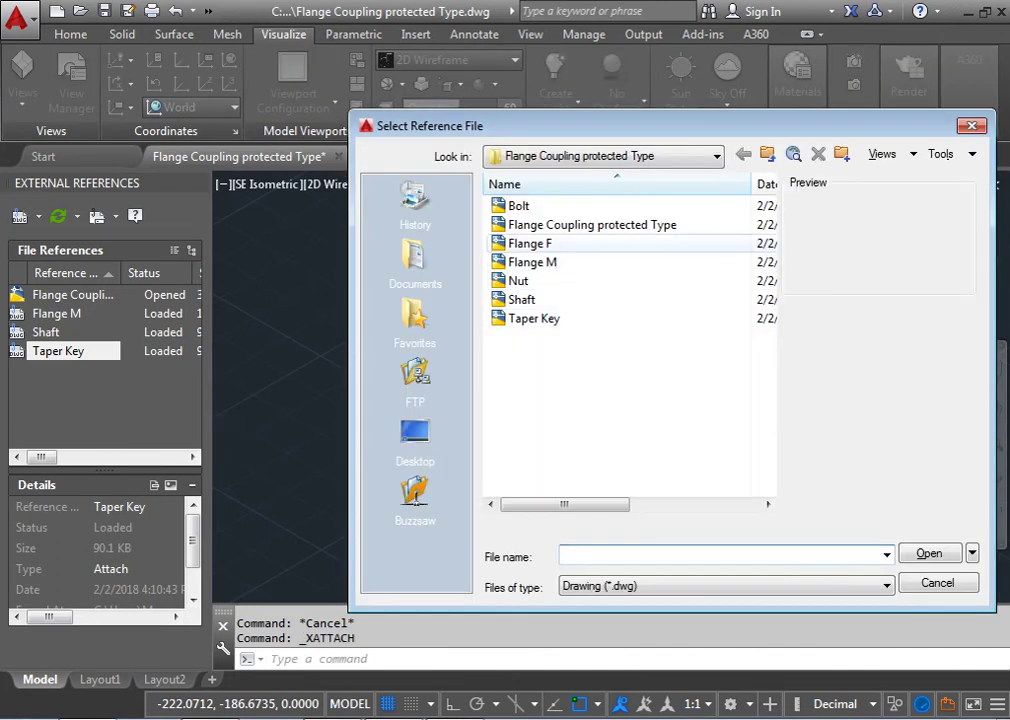
Step: Attach Flange F.dwg at the origin
click(529, 243)
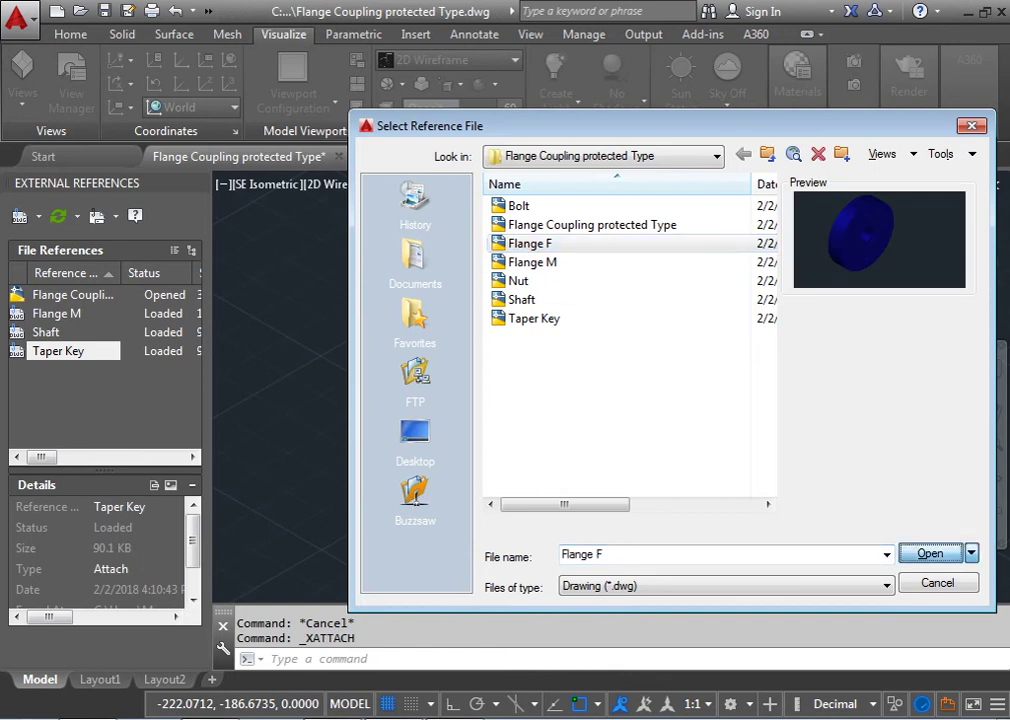
click(929, 553)
click(571, 556)
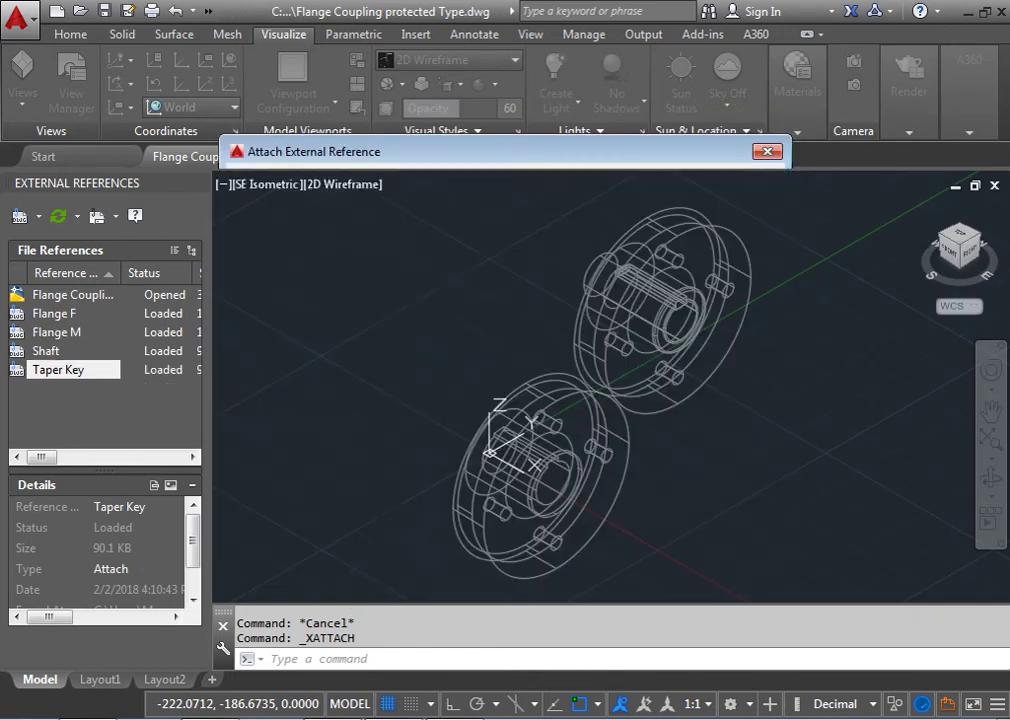
Step: Move Flange F off to the upper left of the first flange
click(576, 510)
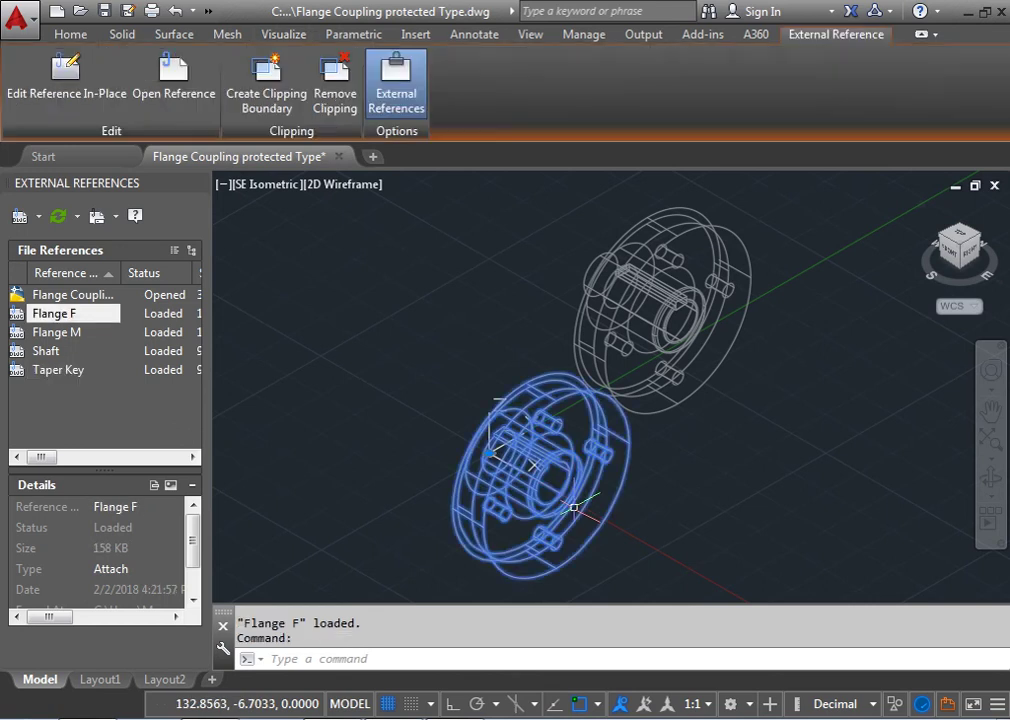
text(m)
key(Return)
click(591, 501)
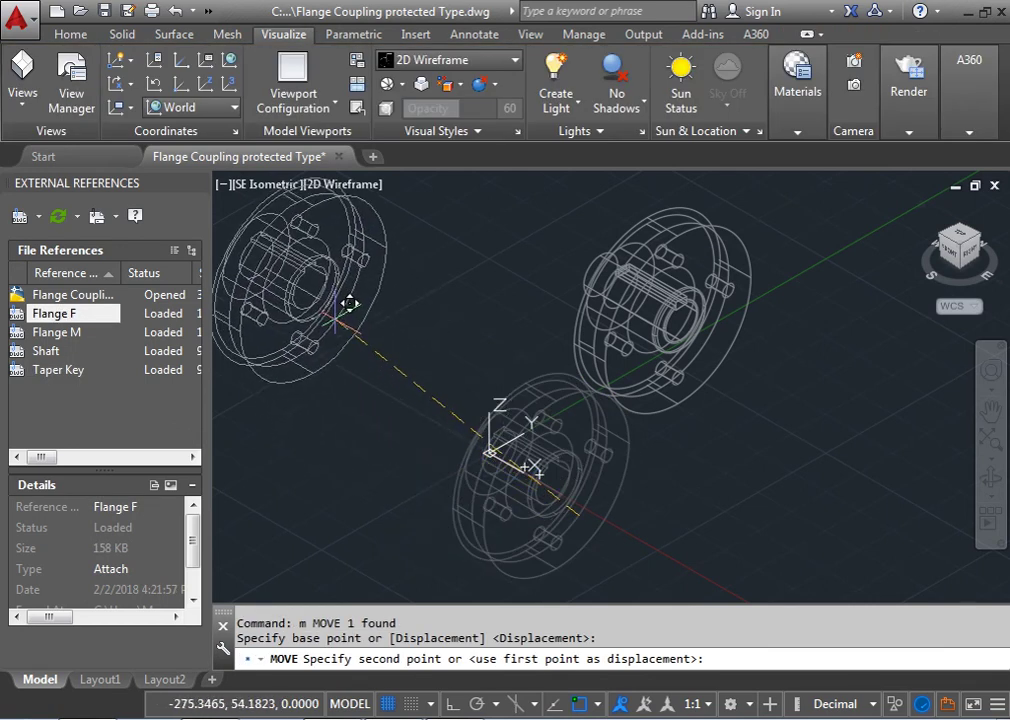
click(322, 282)
key(Escape)
key(Escape)
middle_drag(443, 351, 523, 376)
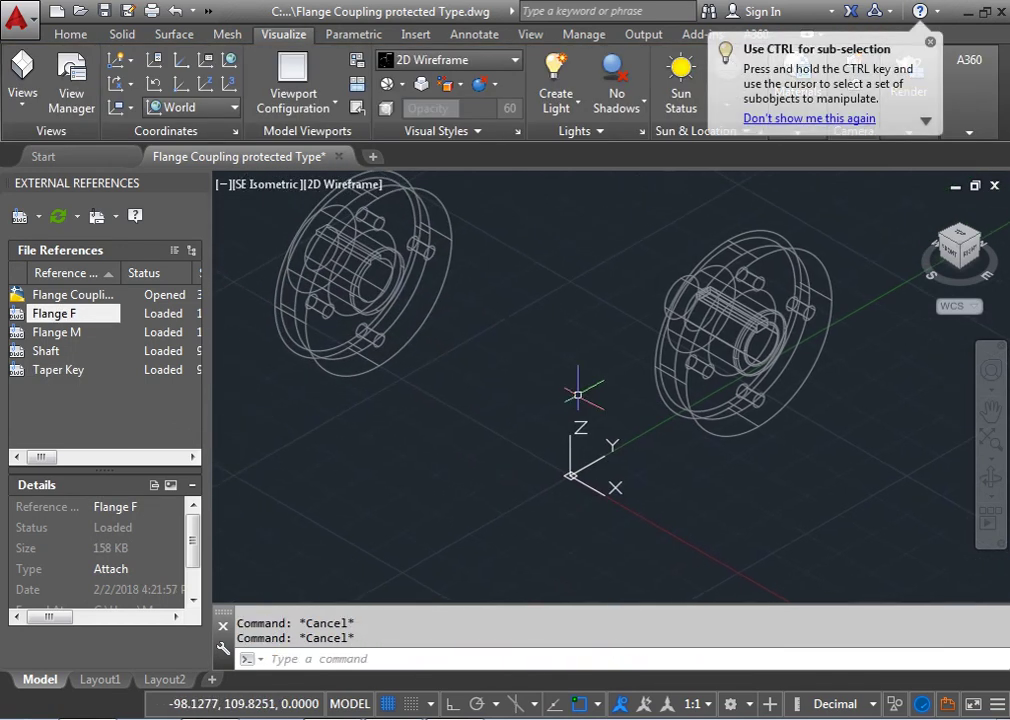
Step: Switch the viewport to the Realistic visual style and pick Shaft.dwg to attach
click(343, 184)
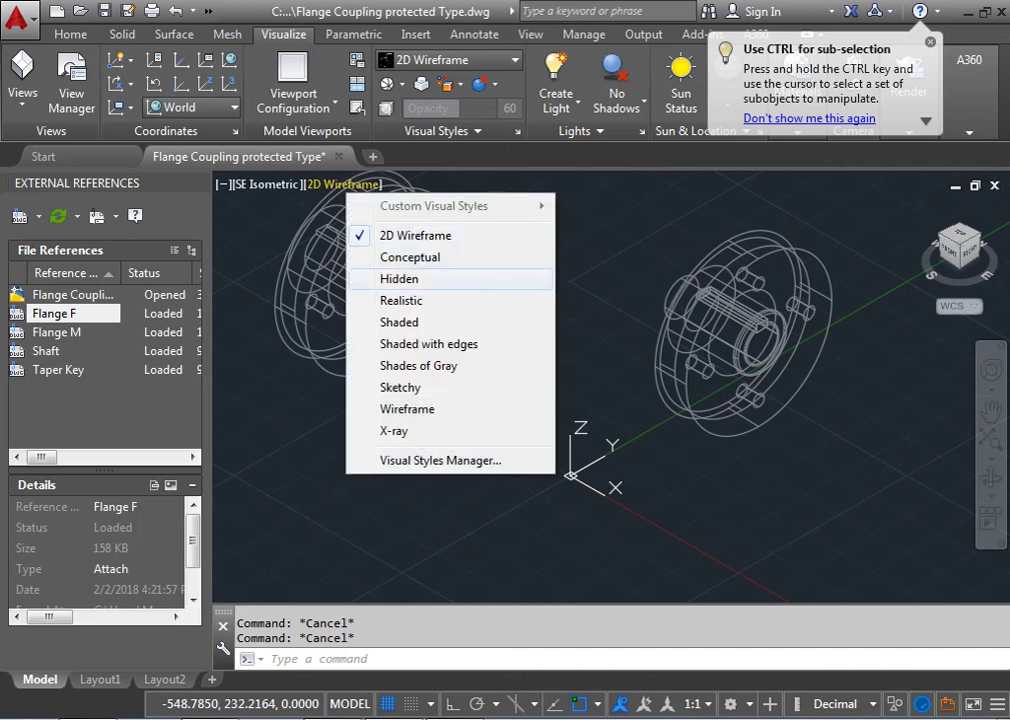
click(436, 301)
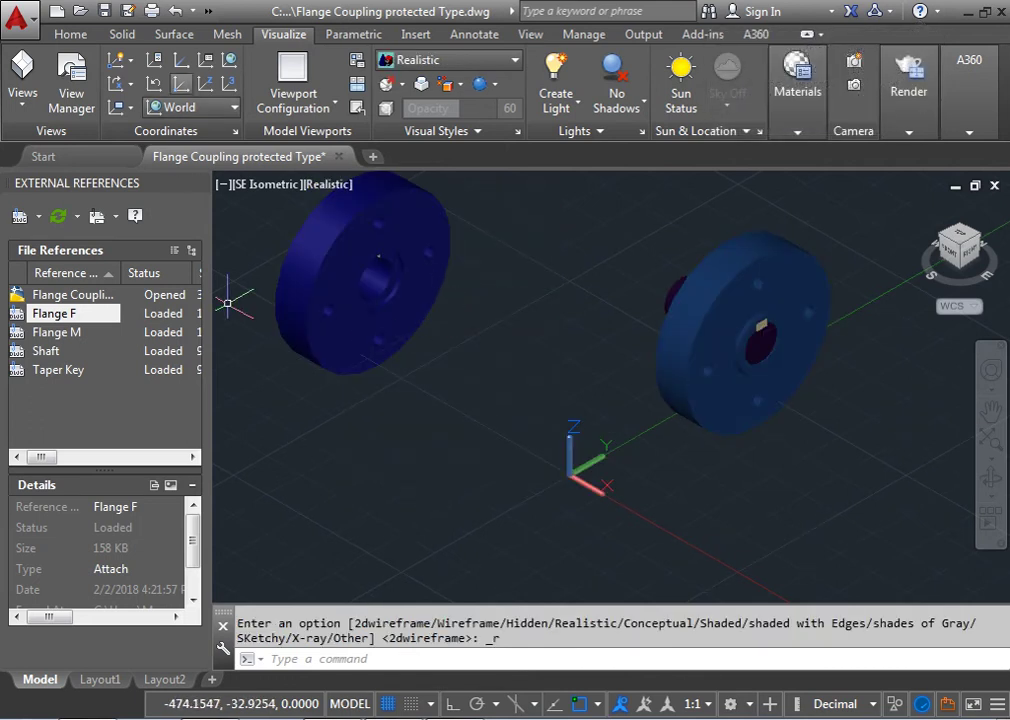
click(20, 216)
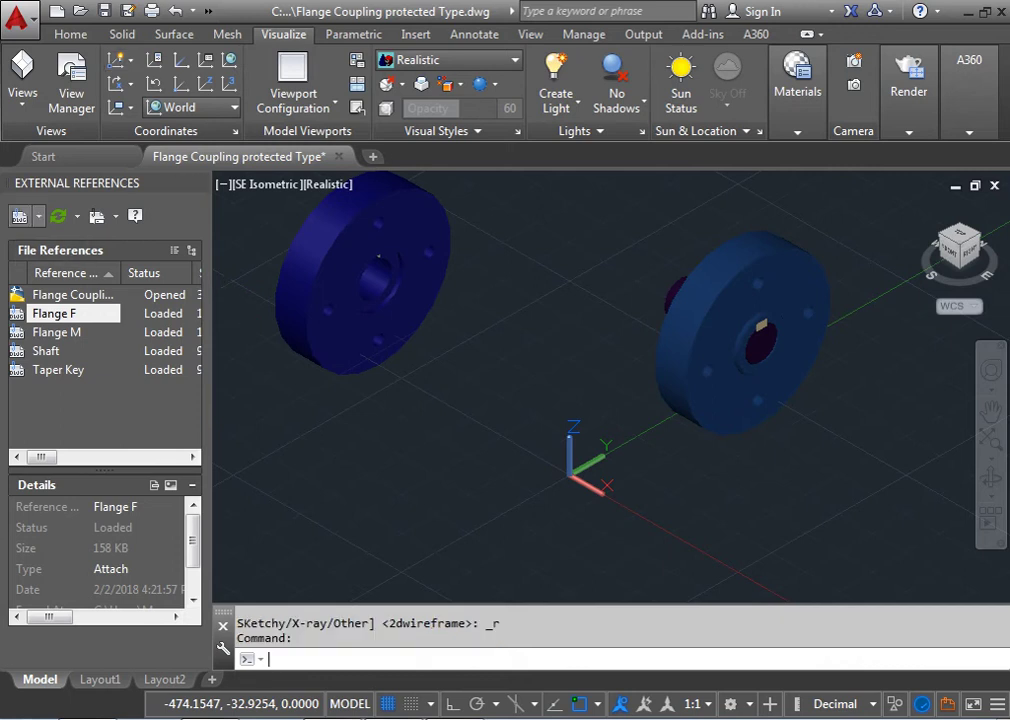
click(521, 299)
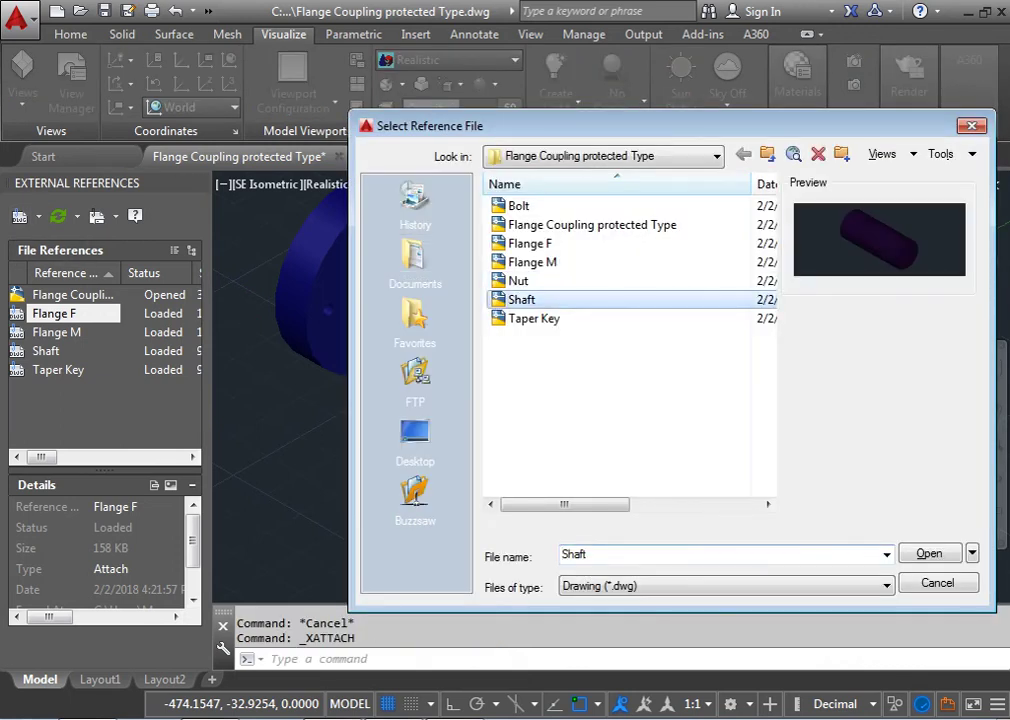
Step: Attach the Shaft reference at the origin and set the view to 2D Wireframe
click(929, 553)
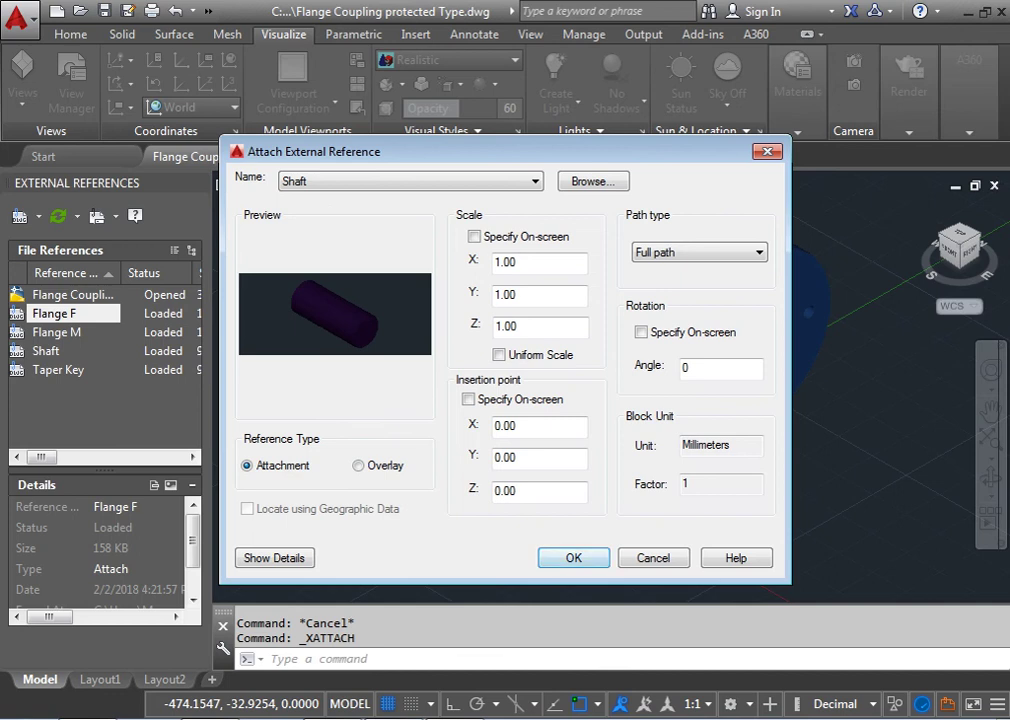
key(Return)
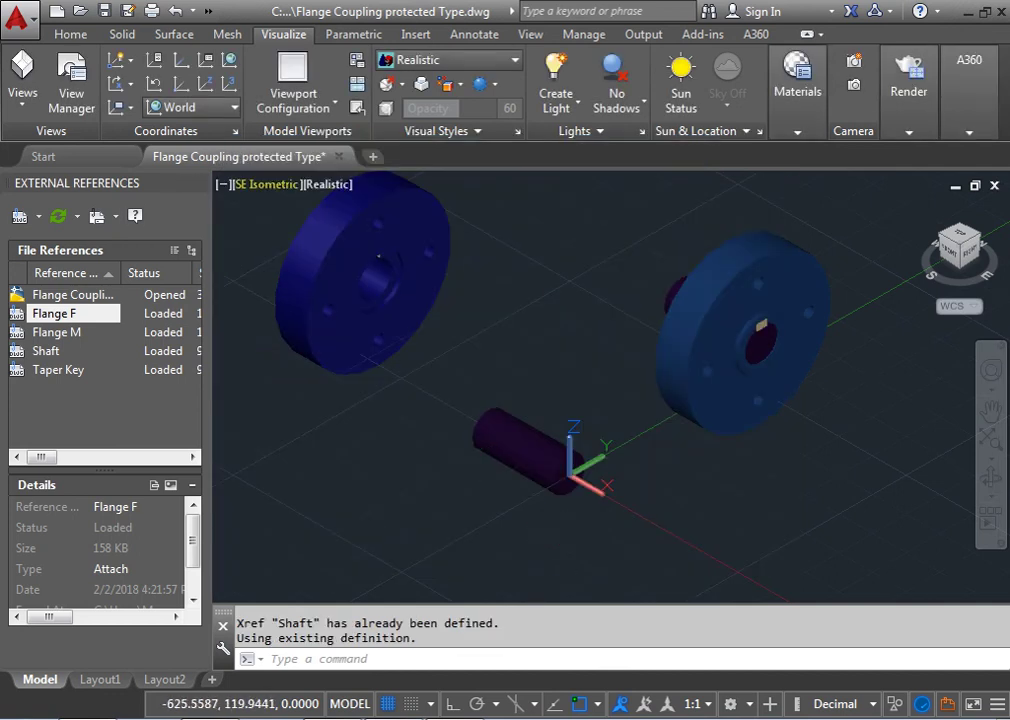
click(329, 184)
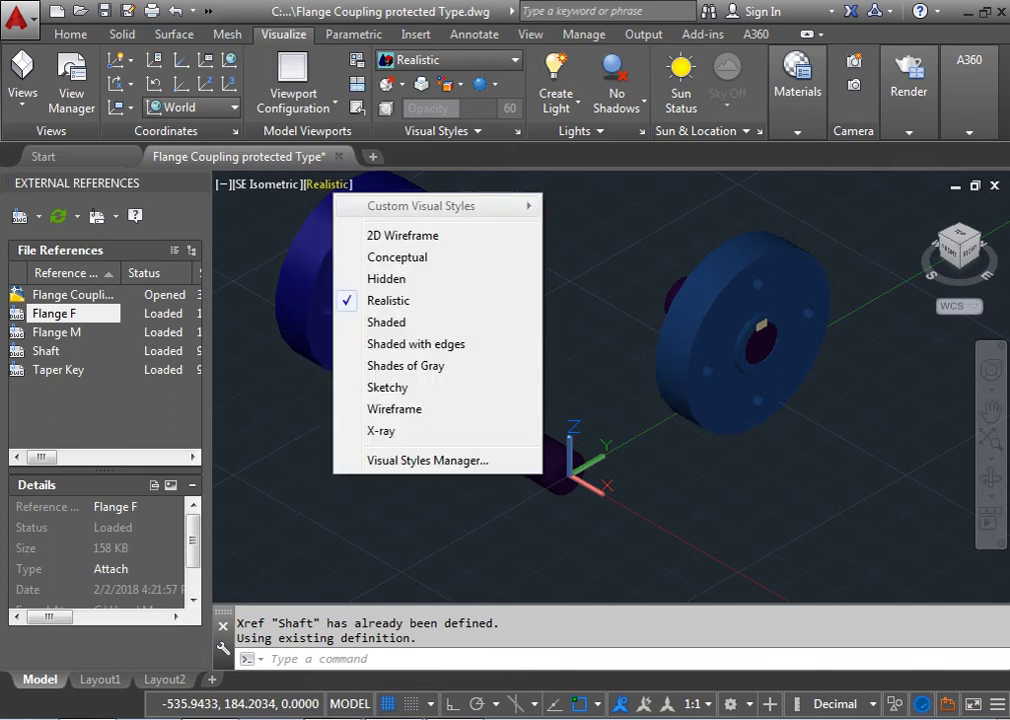
click(400, 235)
scroll(550, 433, down, 5)
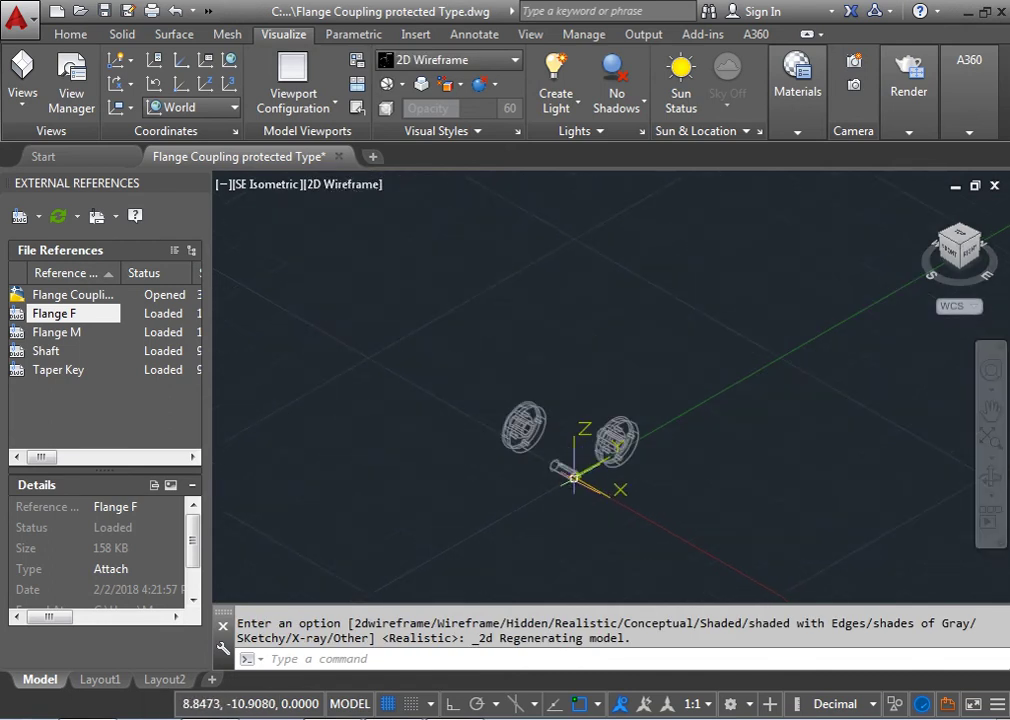
scroll(550, 465, up, 4)
scroll(568, 463, up, 5)
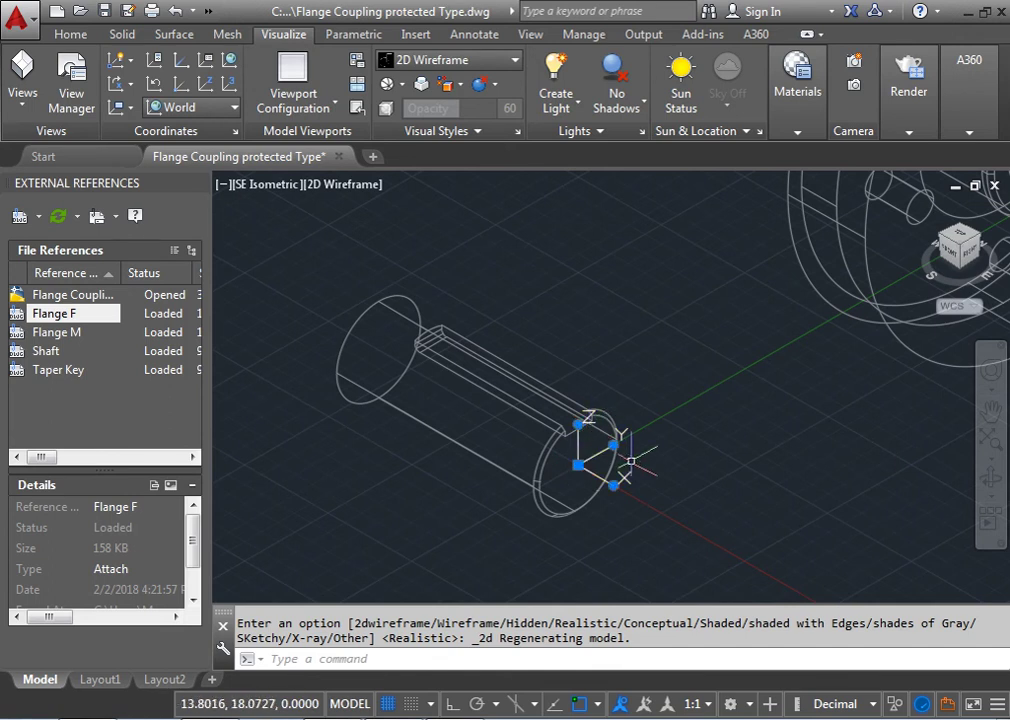
text(m)
Step: Select the shaft for moving and set a base point on it
key(Return)
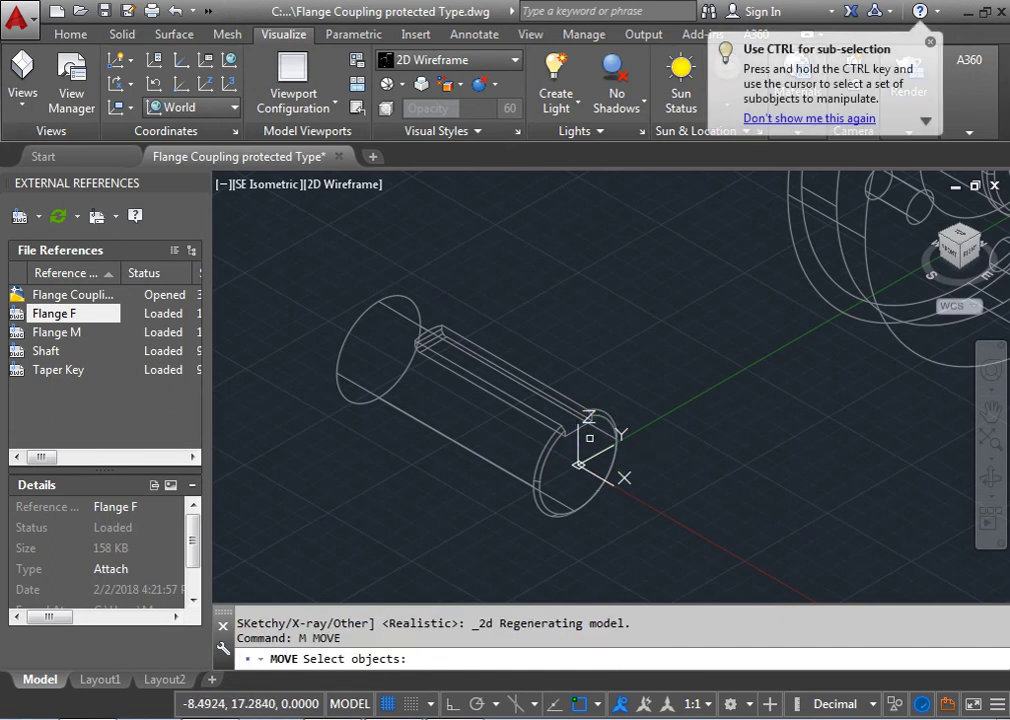
click(555, 436)
key(Return)
scroll(579, 483, up, 5)
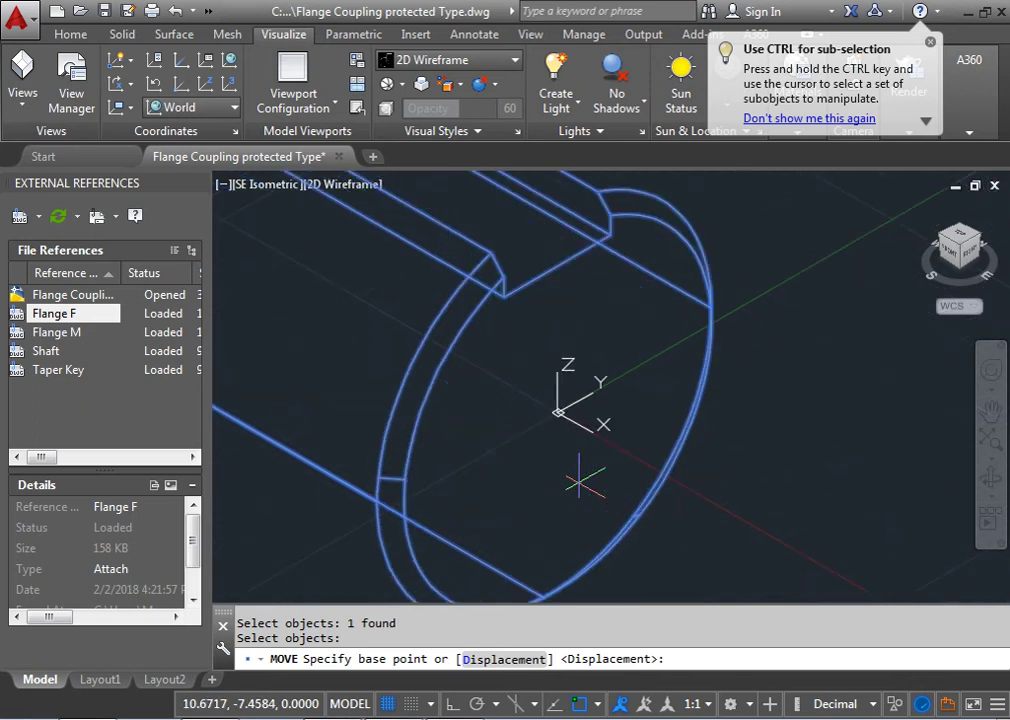
click(557, 412)
scroll(557, 412, down, 2)
scroll(597, 410, down, 3)
scroll(857, 401, down, 3)
scroll(836, 372, down, 2)
Step: Drop the shaft at the centre of the flange bore
middle_drag(836, 372, 845, 600)
scroll(790, 560, up, 1)
scroll(694, 410, up, 3)
scroll(723, 418, up, 2)
scroll(724, 418, down, 2)
scroll(615, 399, up, 1)
click(620, 368)
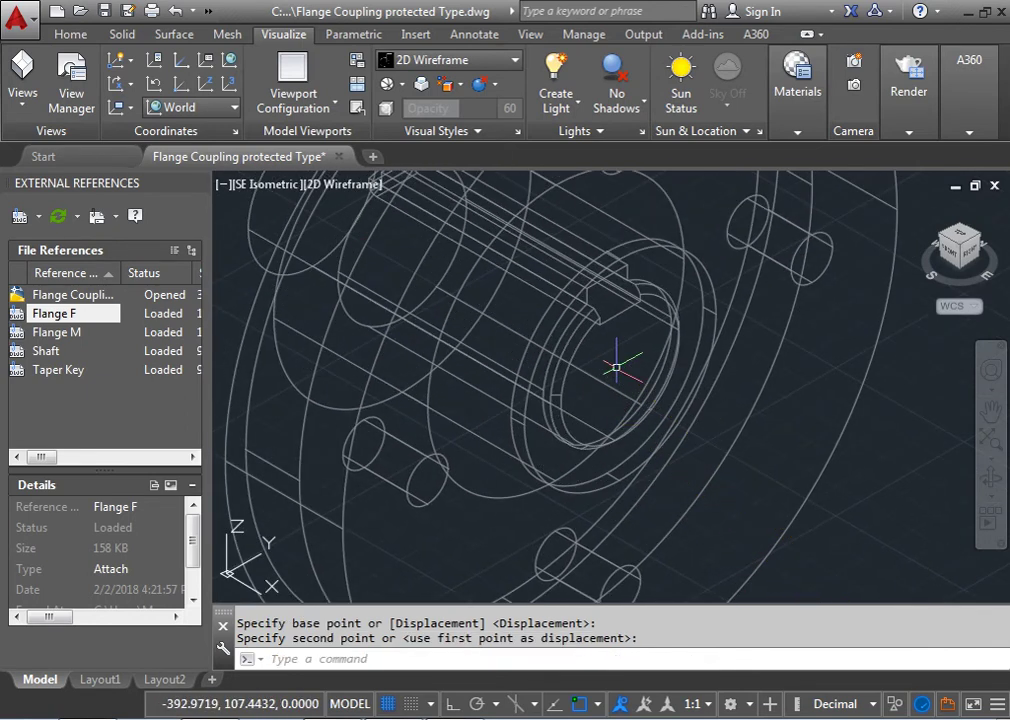
key(Escape)
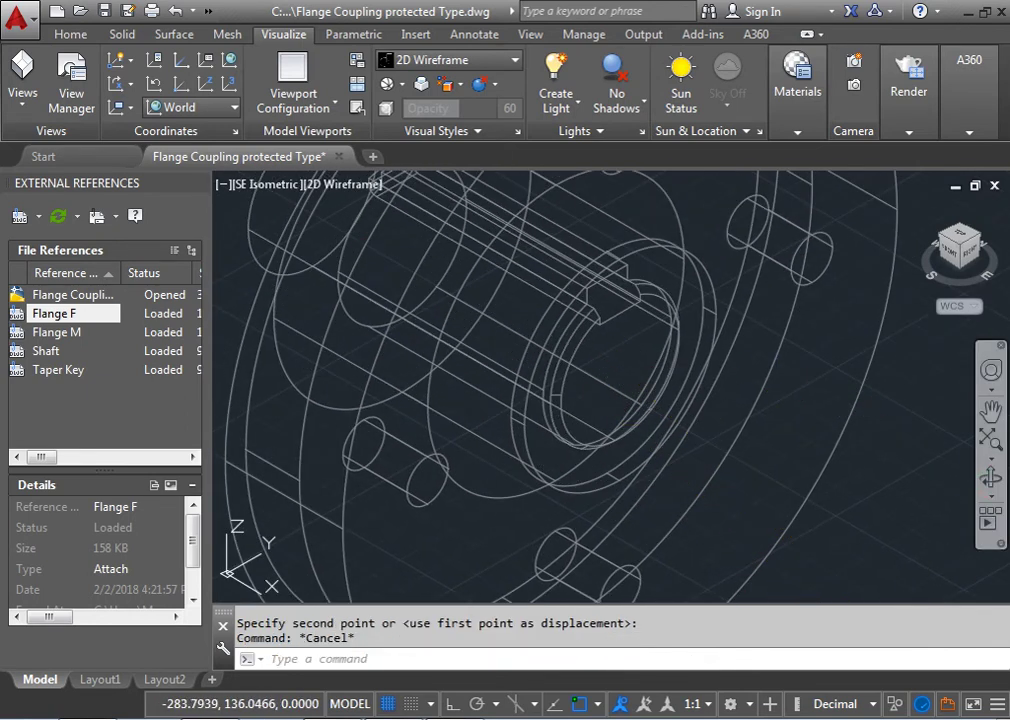
Step: Orbit to inspect the fit, then undo the misplaced shaft move
click(991, 477)
mouse_move(620, 400)
mouse_down()
mouse_move(520, 380)
mouse_move(620, 300)
mouse_up()
key(Escape)
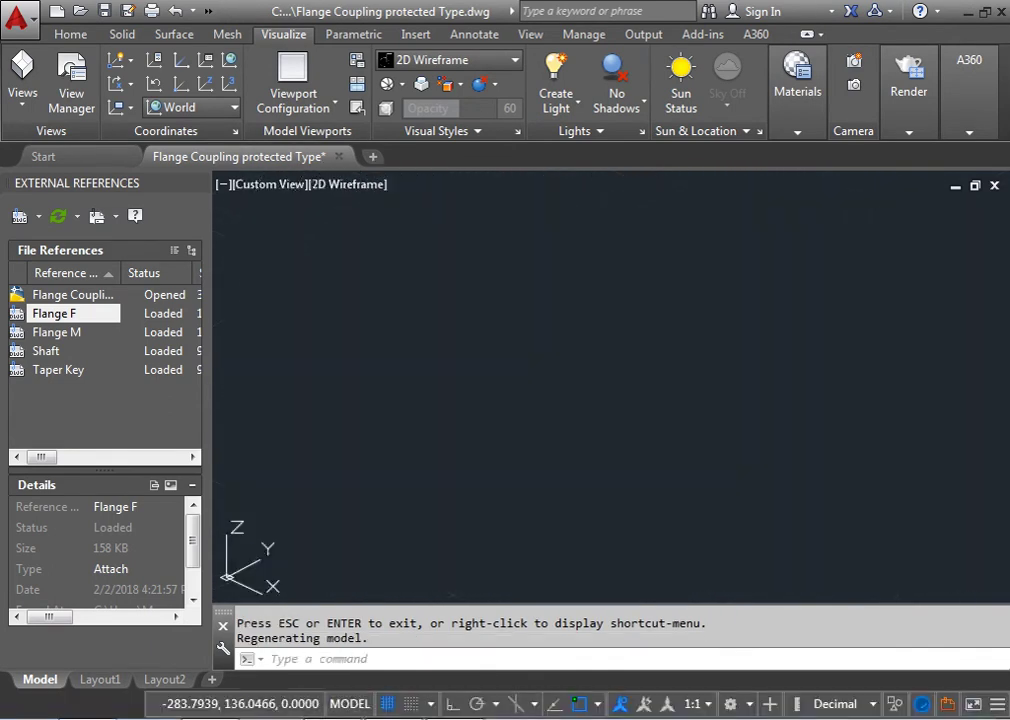
click(616, 302)
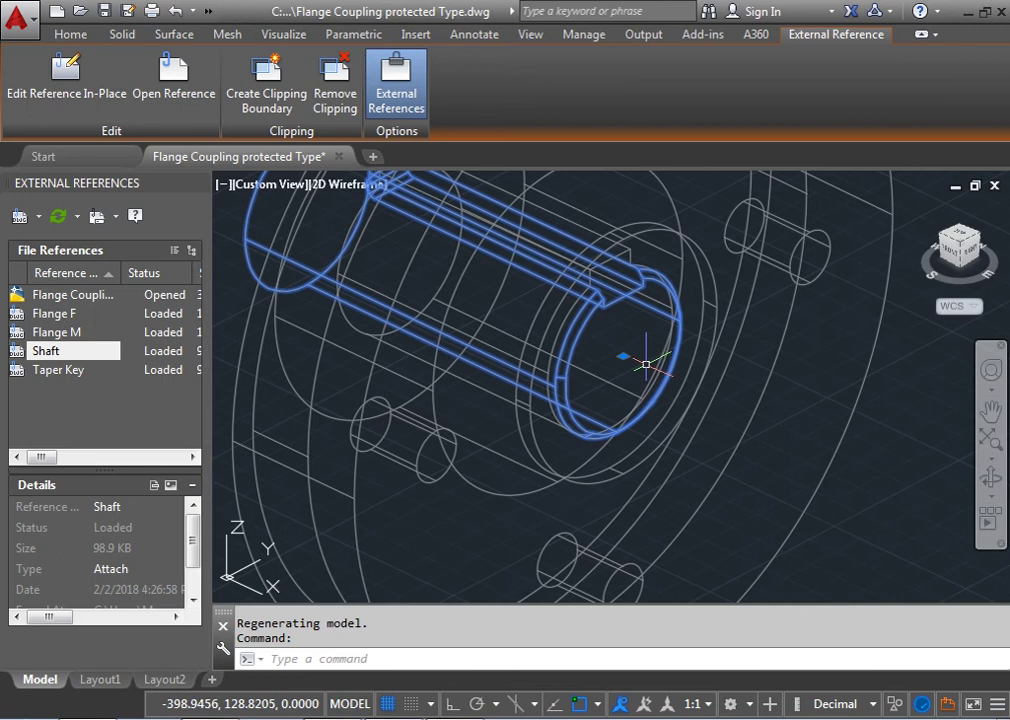
text(m)
key(Return)
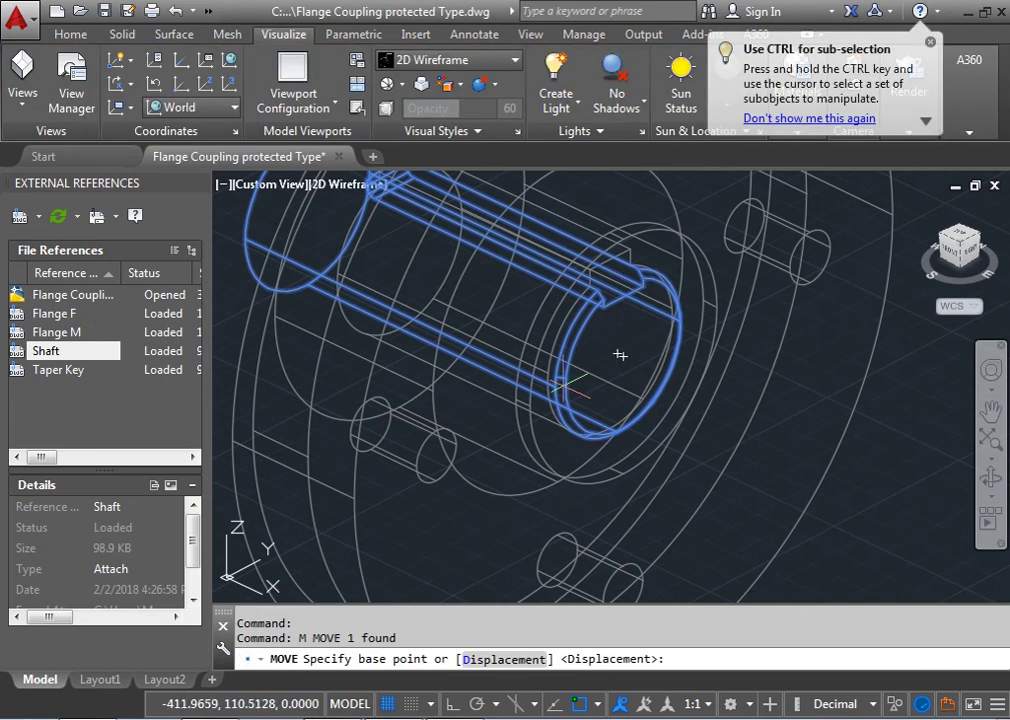
click(612, 350)
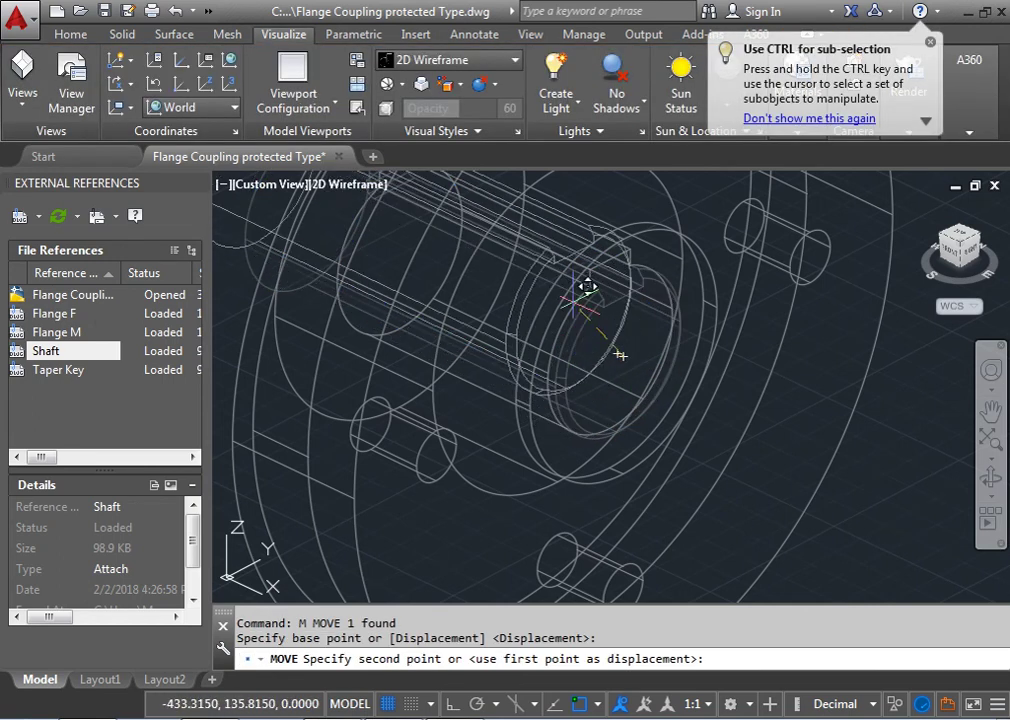
key(Escape)
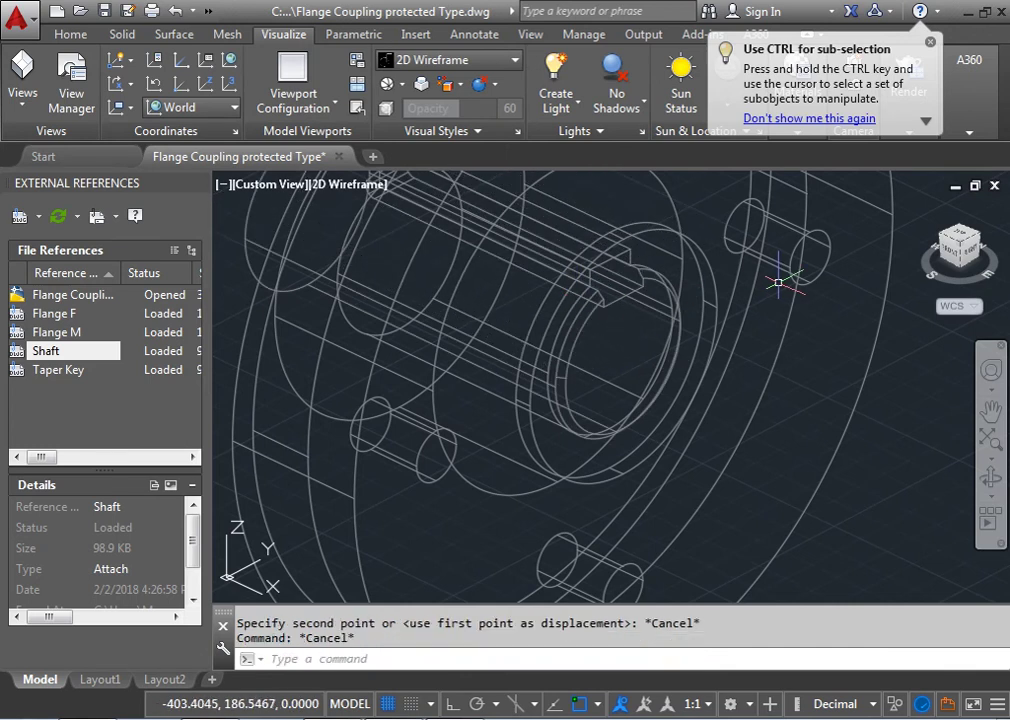
key(ctrl+z)
key(ctrl+z)
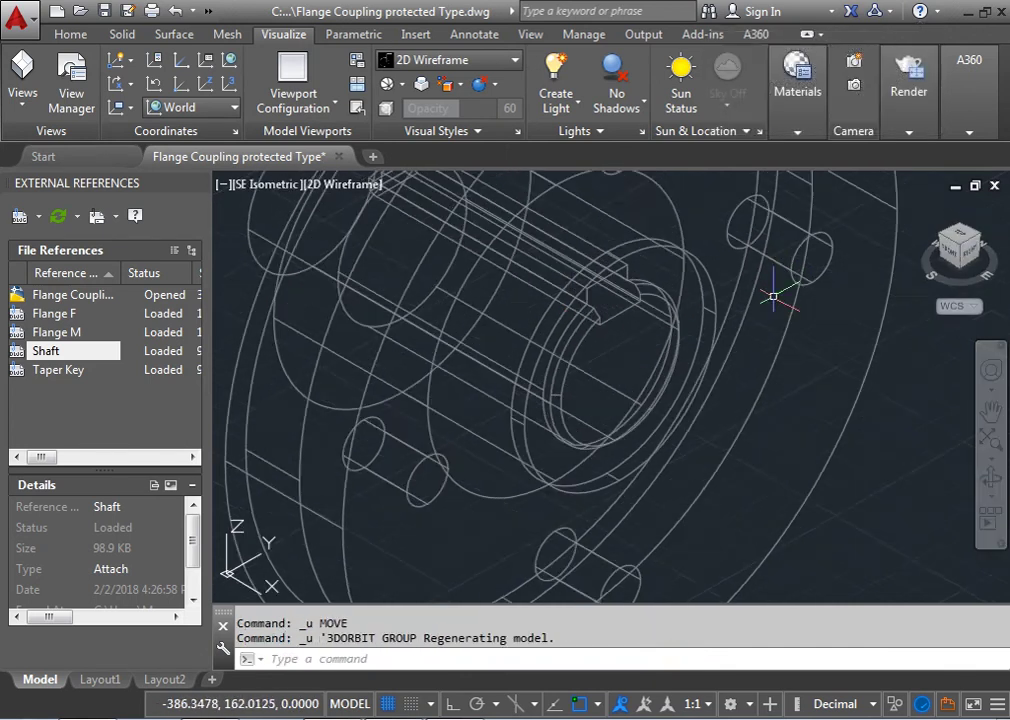
key(ctrl+z)
Step: Move the shaft from the centre of its end into the flange bore
click(550, 442)
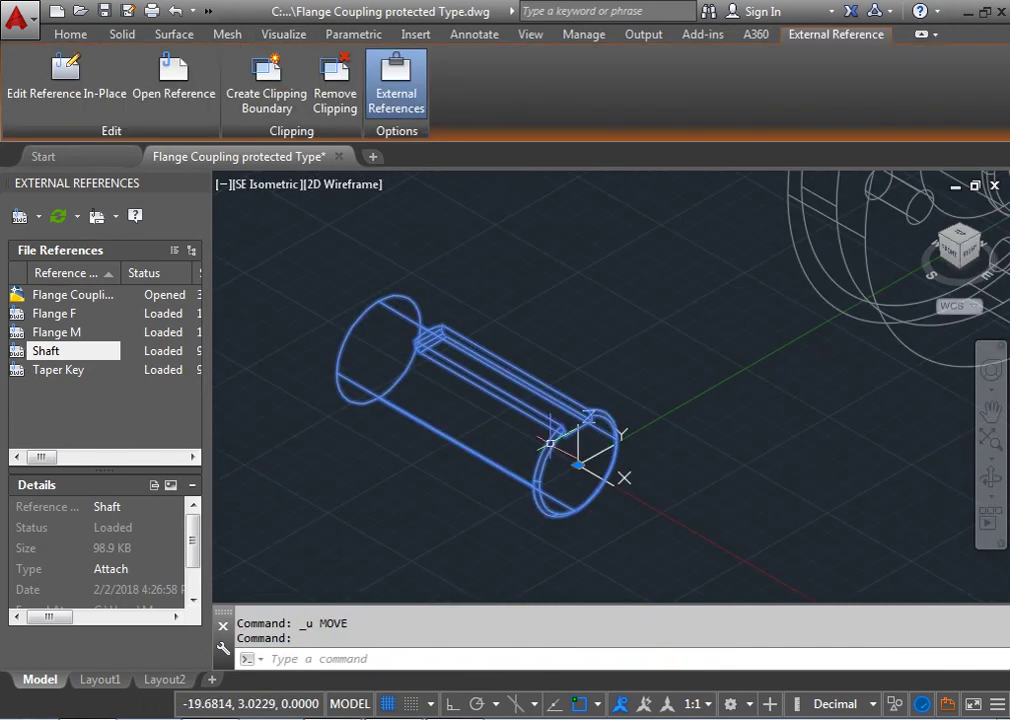
text(m)
key(Return)
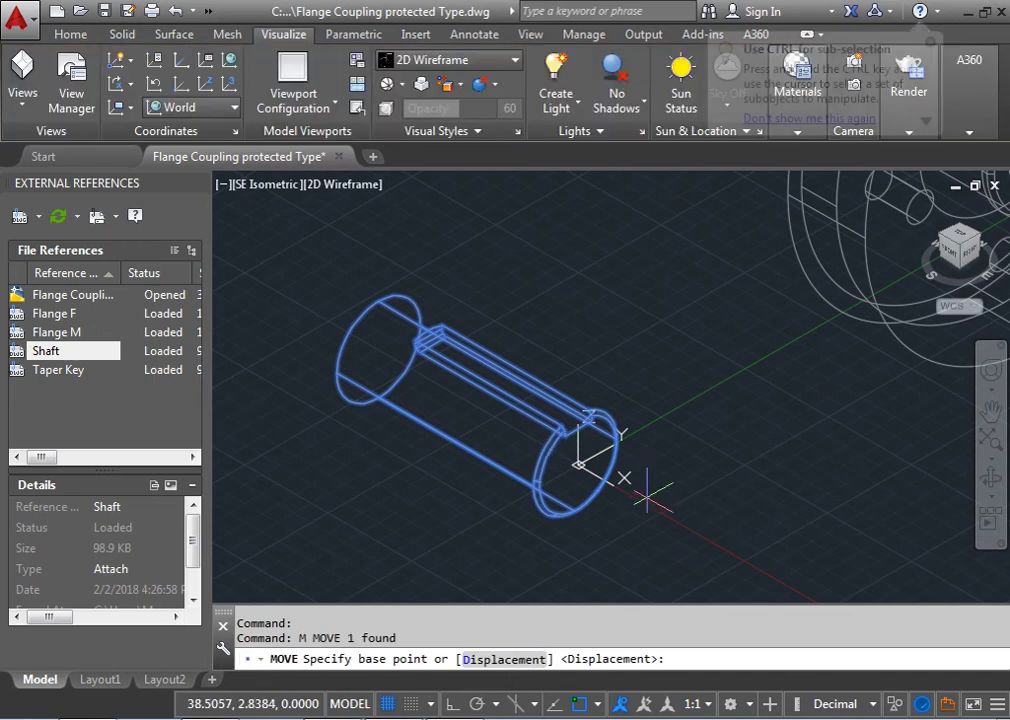
scroll(610, 470, up, 4)
click(495, 432)
scroll(505, 425, down, 2)
scroll(520, 430, down, 2)
scroll(640, 430, down, 2)
scroll(745, 421, down, 2)
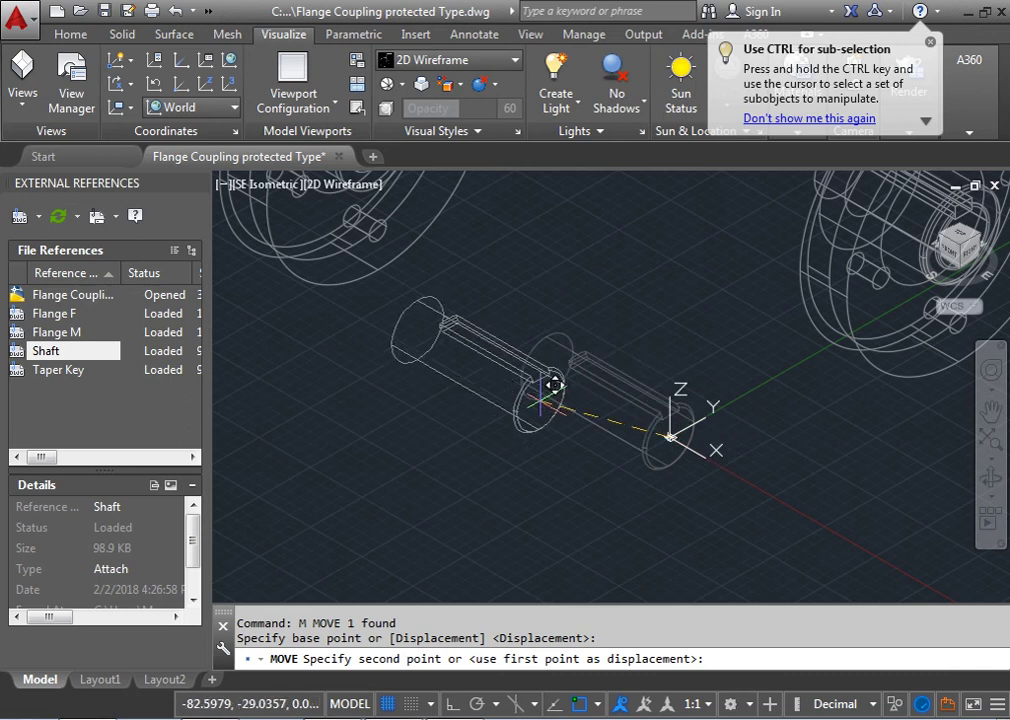
scroll(485, 399, down, 2)
scroll(525, 424, up, 4)
scroll(622, 372, up, 3)
scroll(577, 286, up, 1)
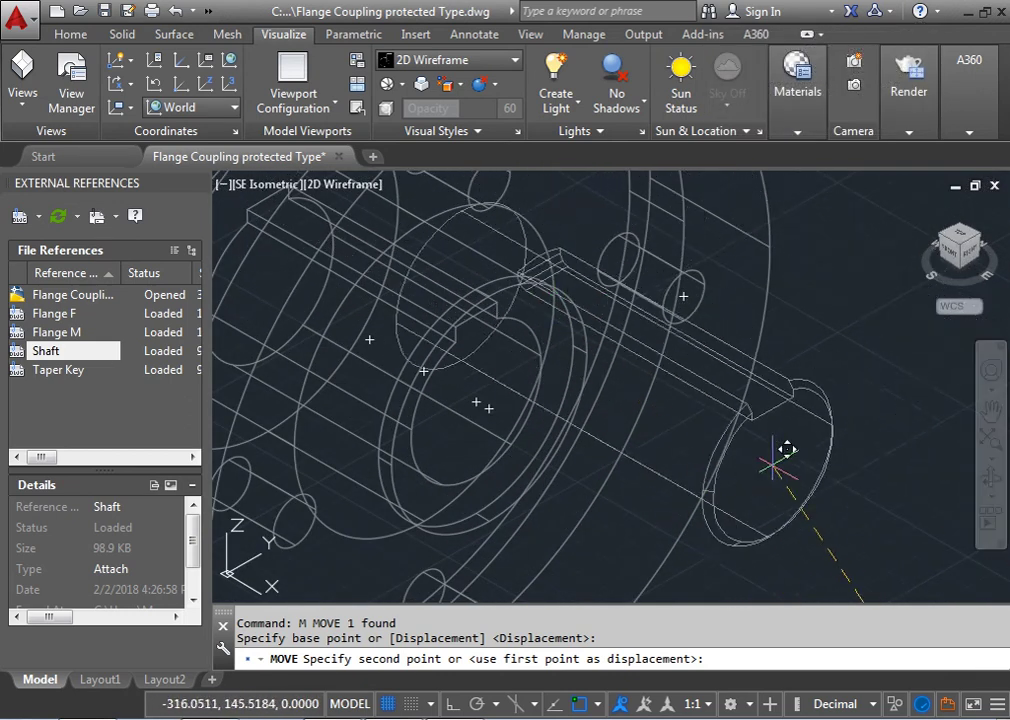
click(470, 399)
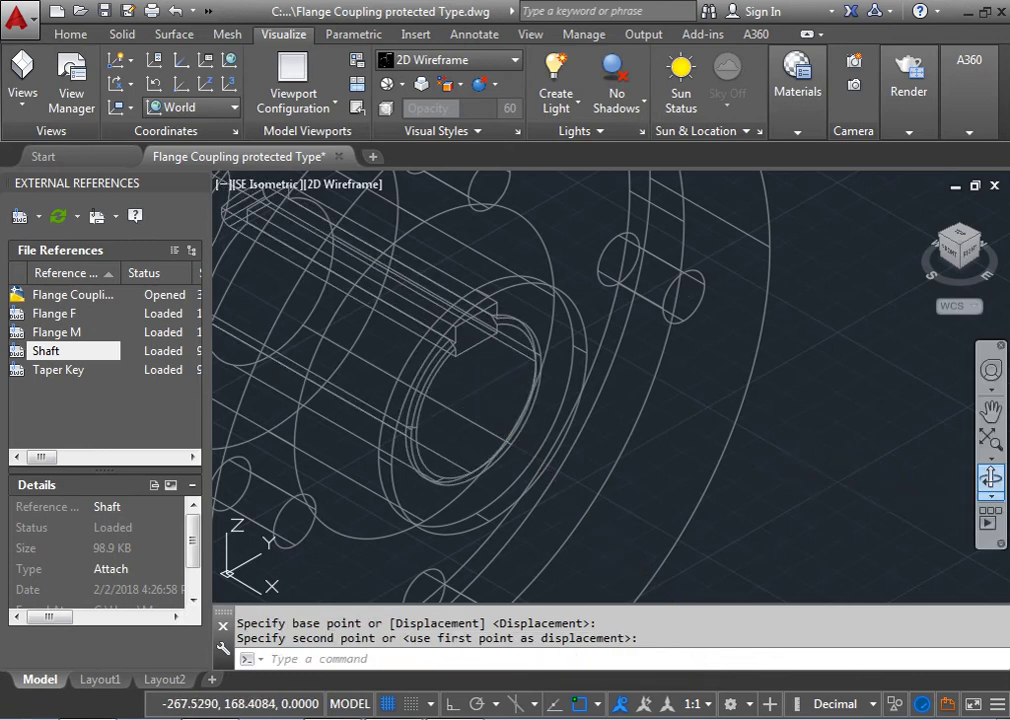
Step: Orbit around the assembly to check the shaft's fit, then reopen Attach DWG
shift+middle_drag(492, 411, 430, 415)
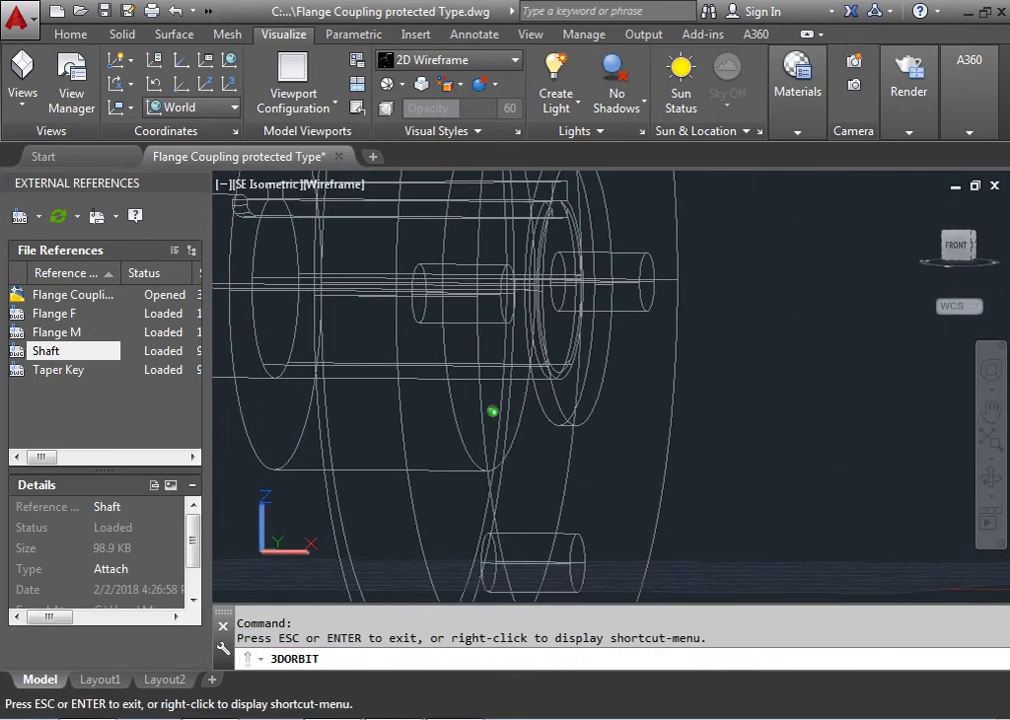
shift+middle_drag(492, 411, 283, 190)
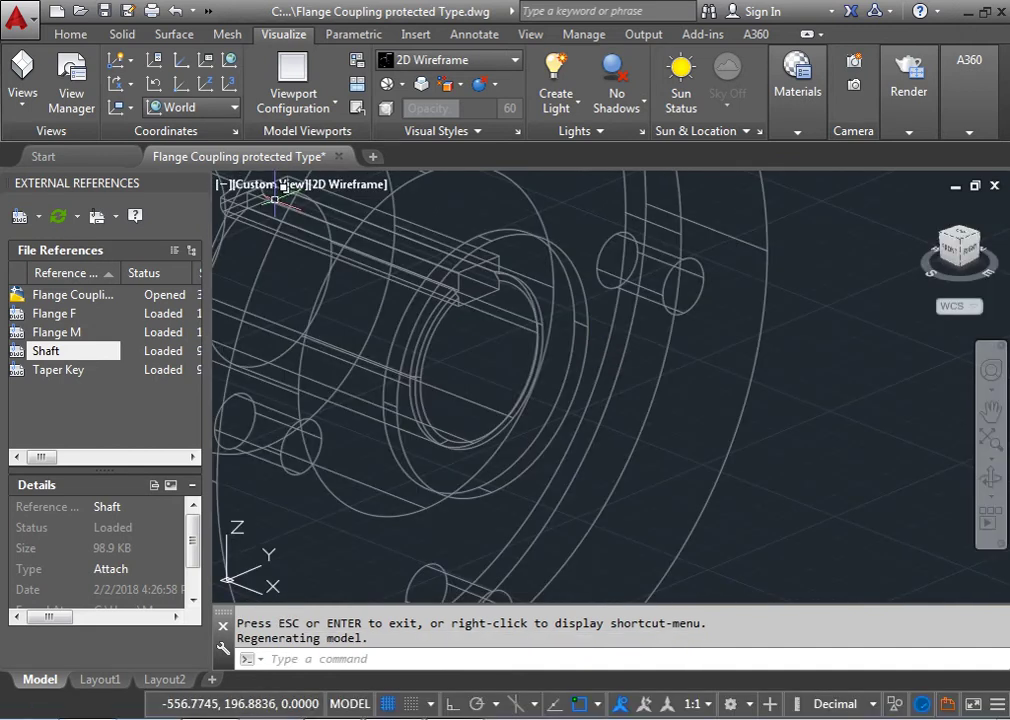
key(Escape)
click(20, 216)
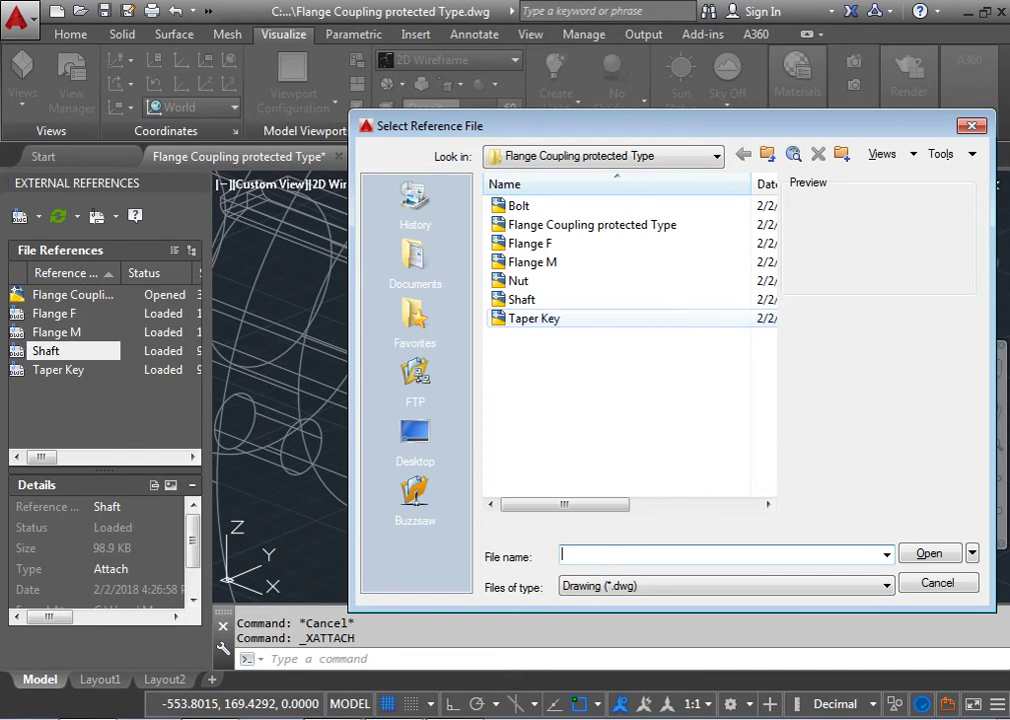
Step: Attach Taper Key.dwg at the origin and bring it into view
click(534, 318)
click(929, 553)
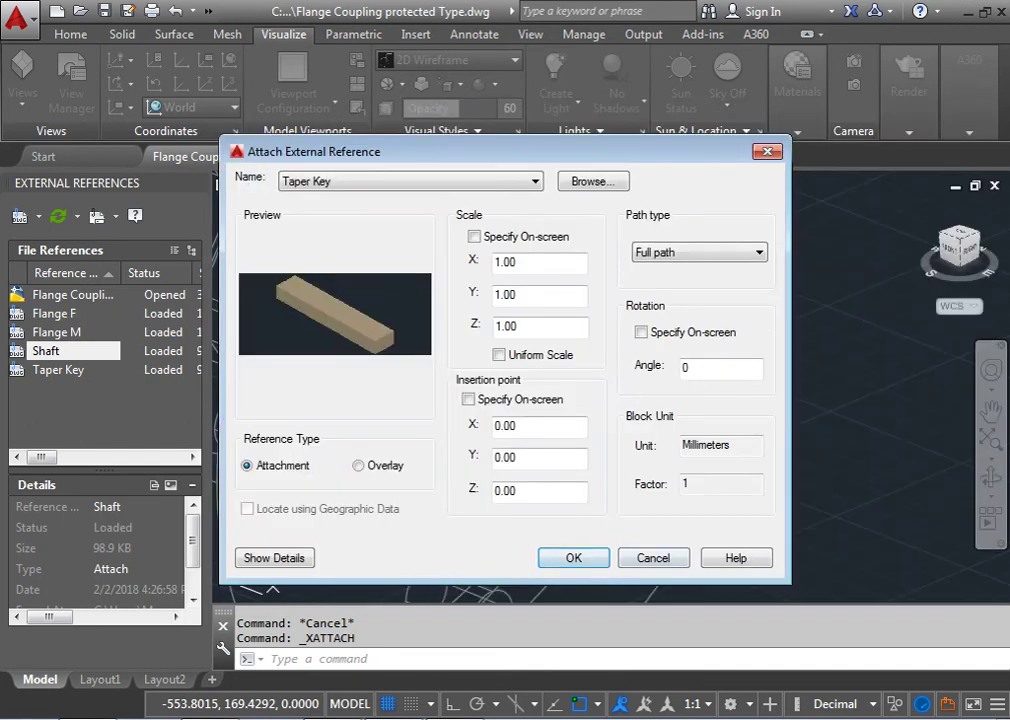
click(575, 555)
middle_drag(672, 513, 730, 305)
scroll(620, 360, up, 2)
scroll(800, 428, down, 4)
scroll(821, 468, up, 2)
scroll(717, 467, up, 3)
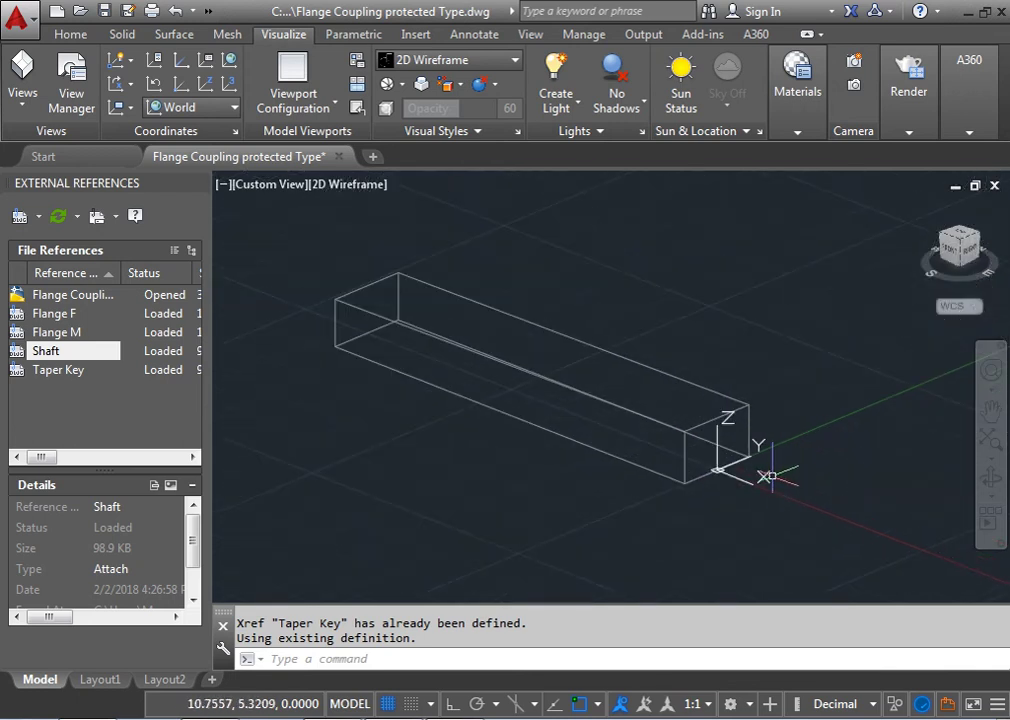
scroll(721, 458, up, 3)
Step: Move the taper key from its corner into the keyway at the flange
click(722, 452)
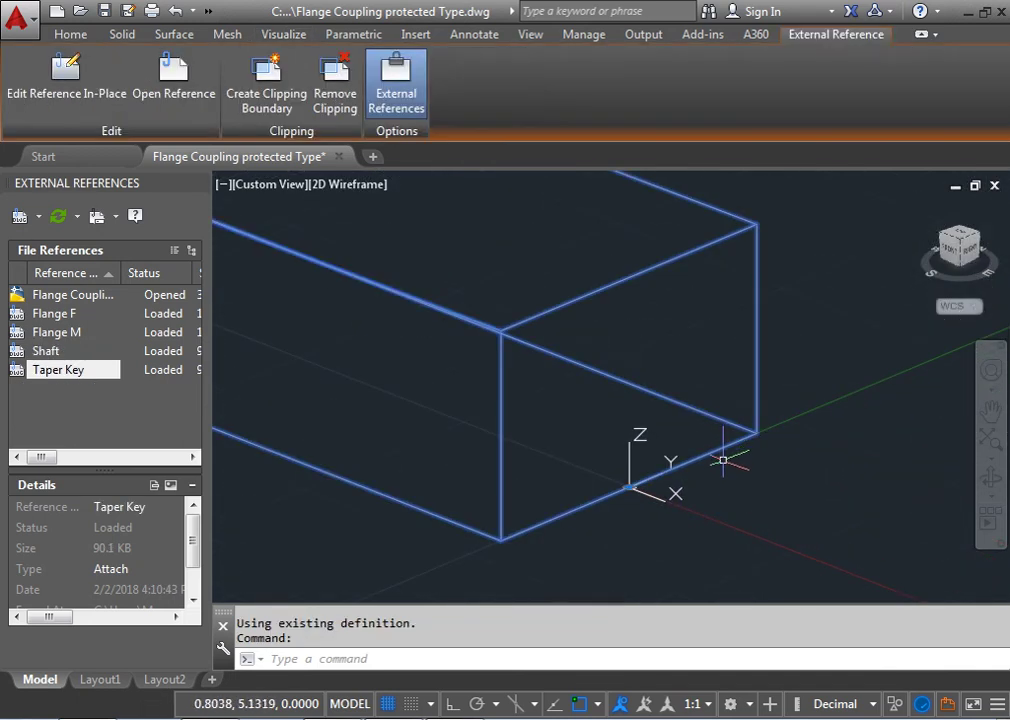
text(m)
key(Return)
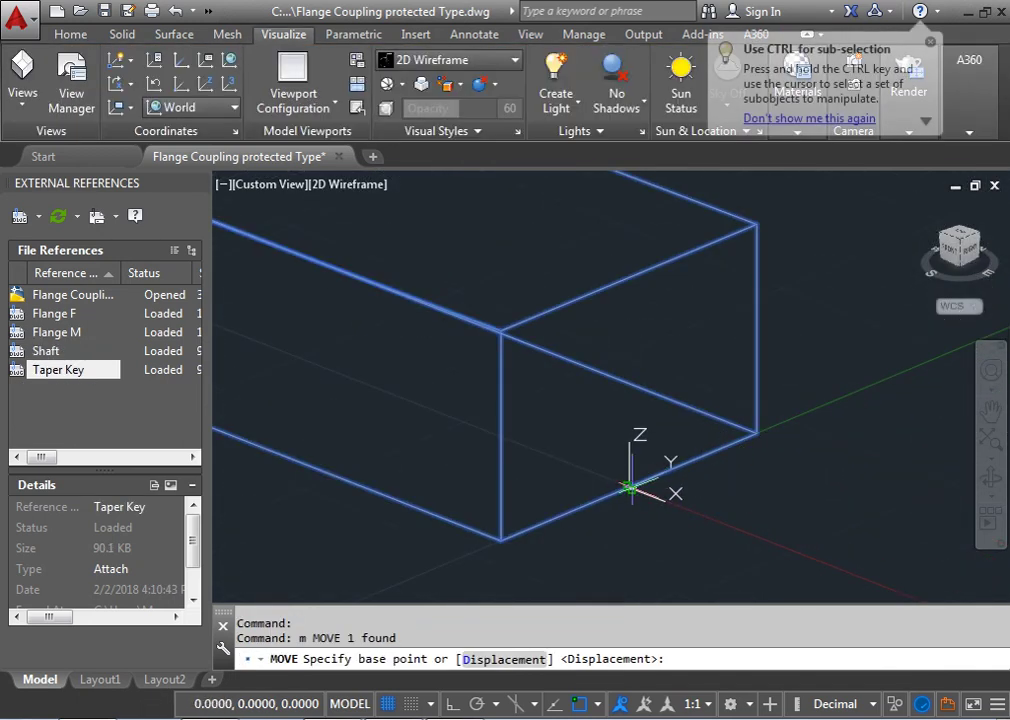
click(628, 488)
scroll(640, 490, down, 5)
scroll(733, 490, down, 3)
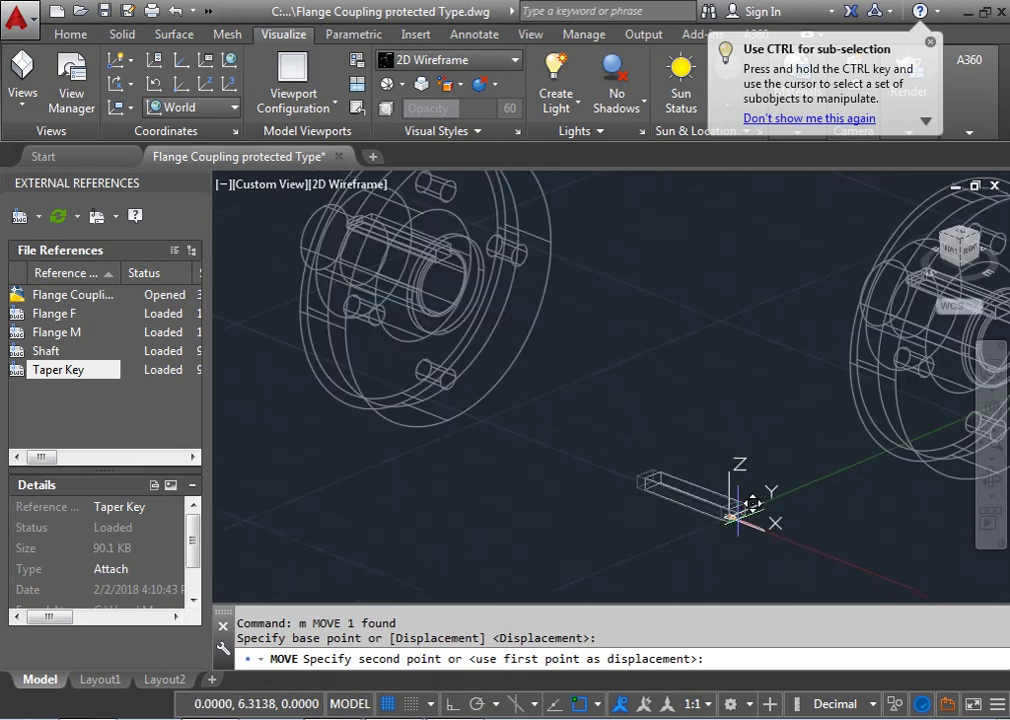
scroll(565, 240, up, 4)
scroll(565, 240, up, 3)
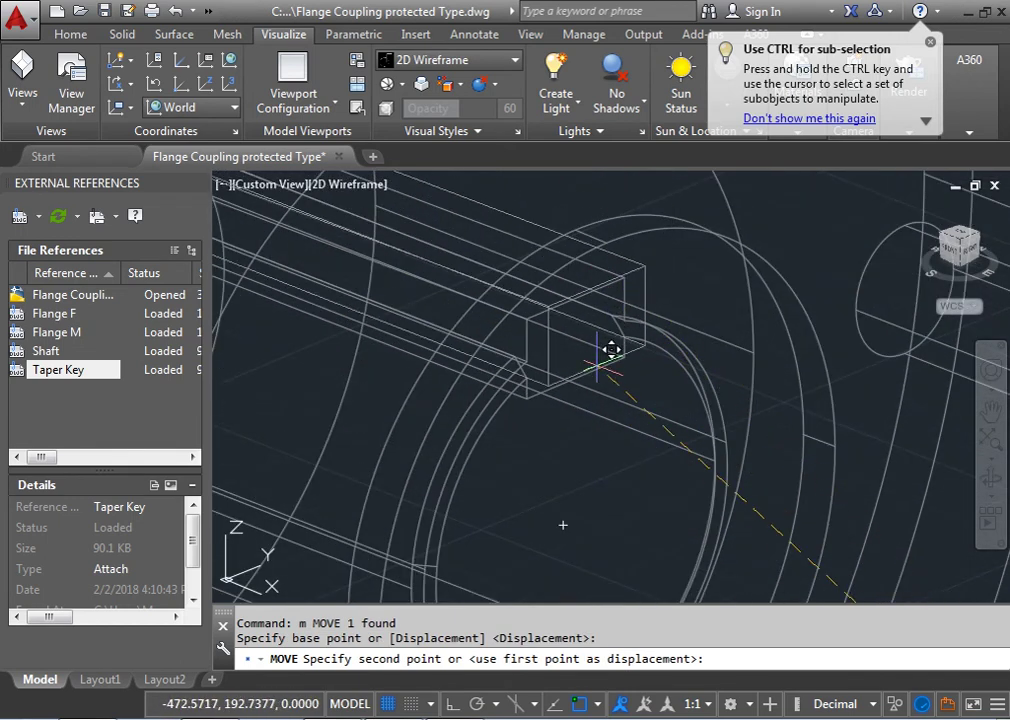
click(573, 378)
key(Escape)
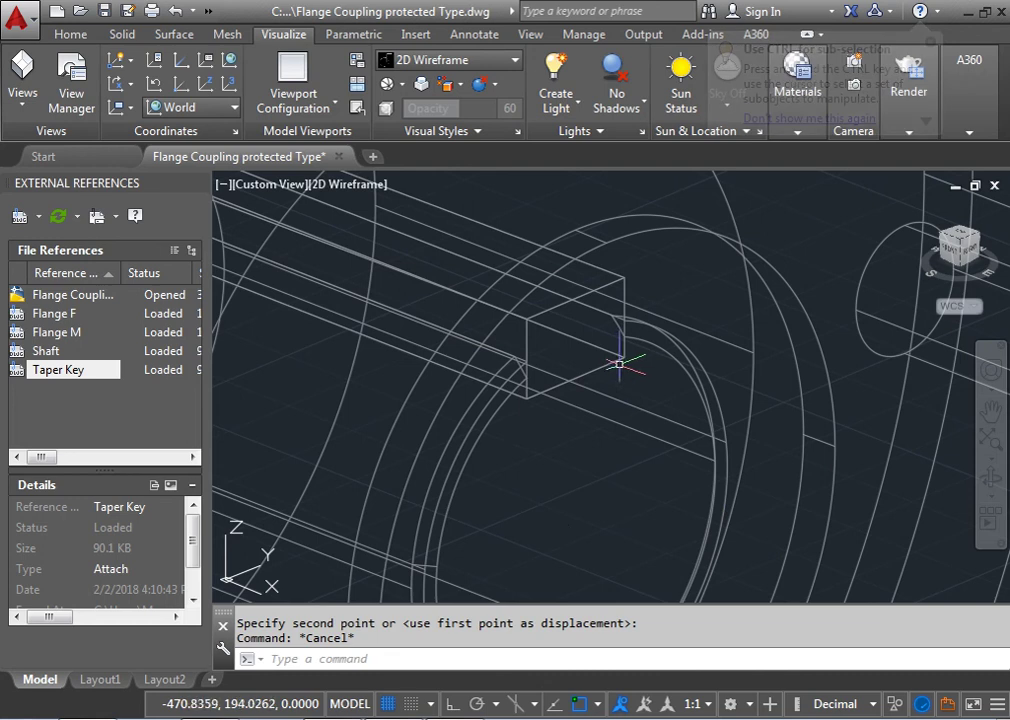
scroll(590, 356, down, 2)
scroll(590, 356, down, 1)
scroll(590, 356, down, 1)
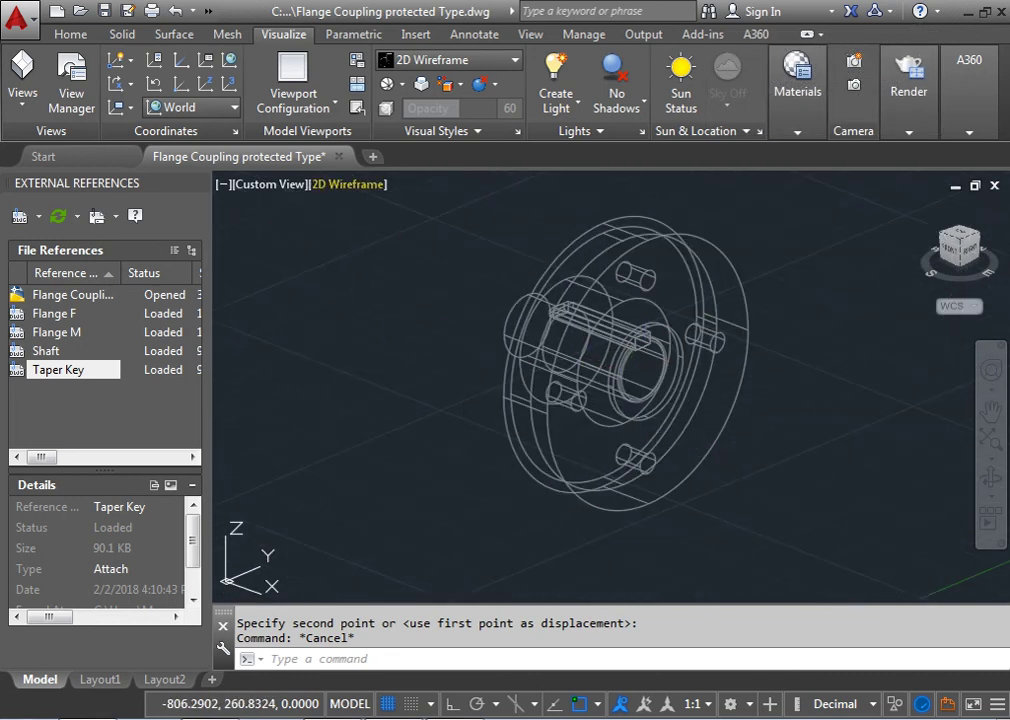
click(348, 184)
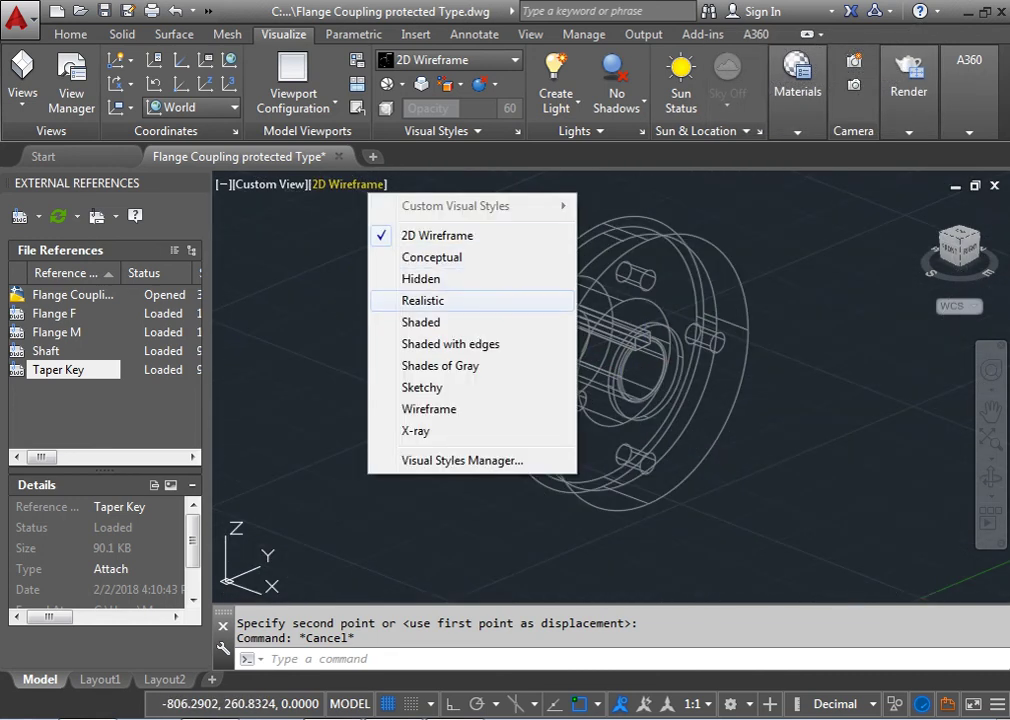
Step: Switch to Realistic shading and window-select the right flange assembly
click(423, 300)
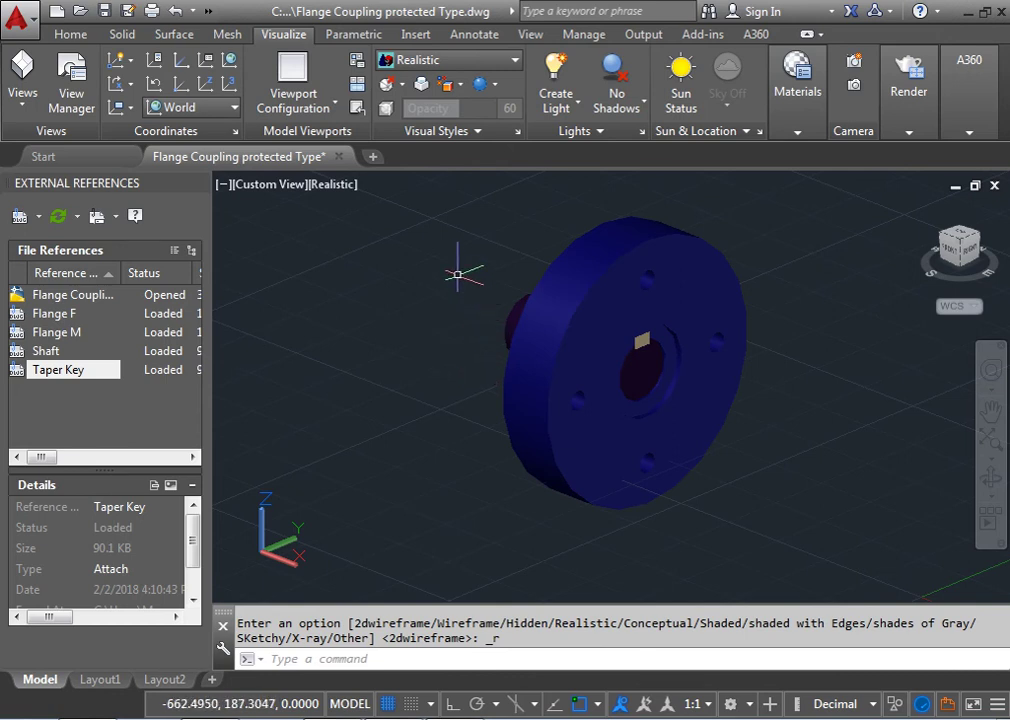
click(421, 200)
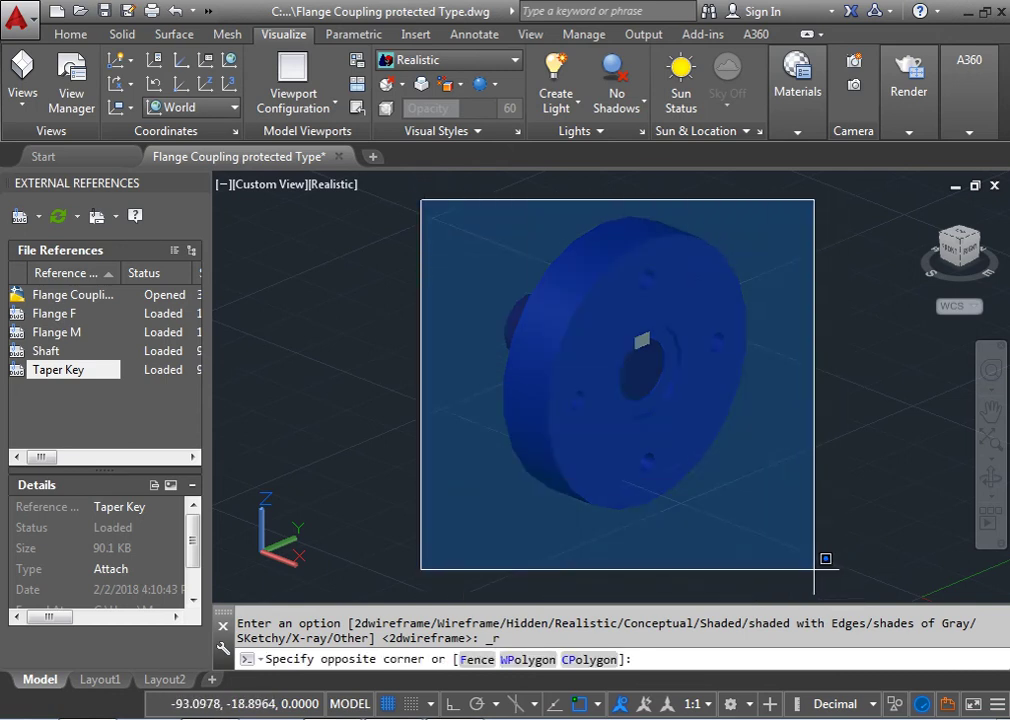
key(Escape)
scroll(347, 391, down, 2)
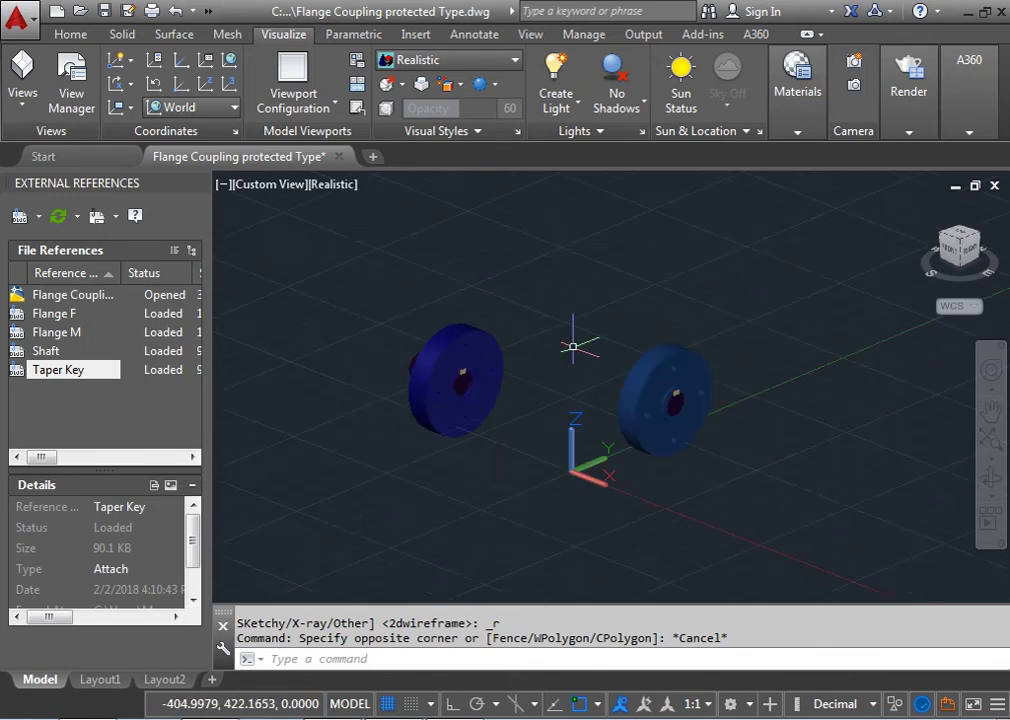
scroll(571, 348, up, 2)
click(262, 238)
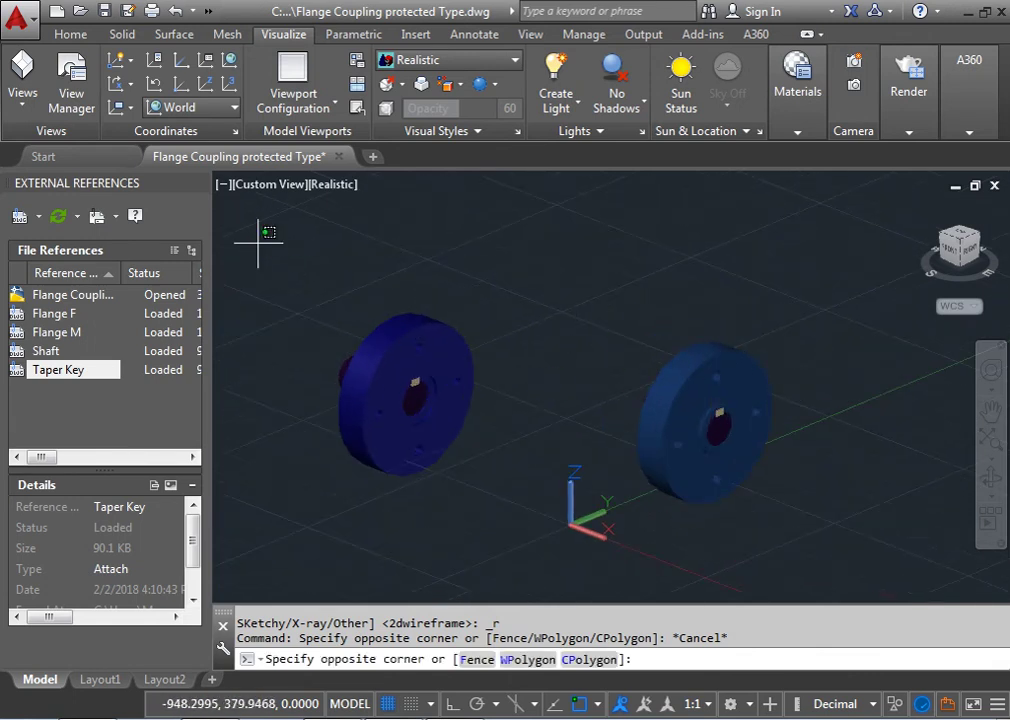
key(Escape)
click(552, 252)
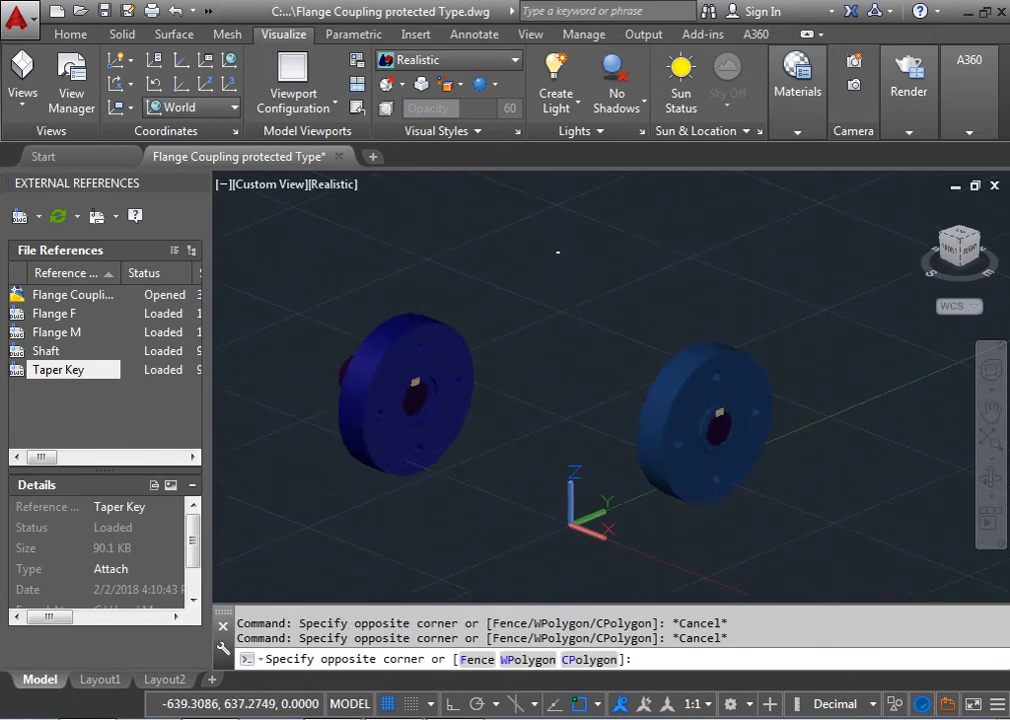
click(858, 556)
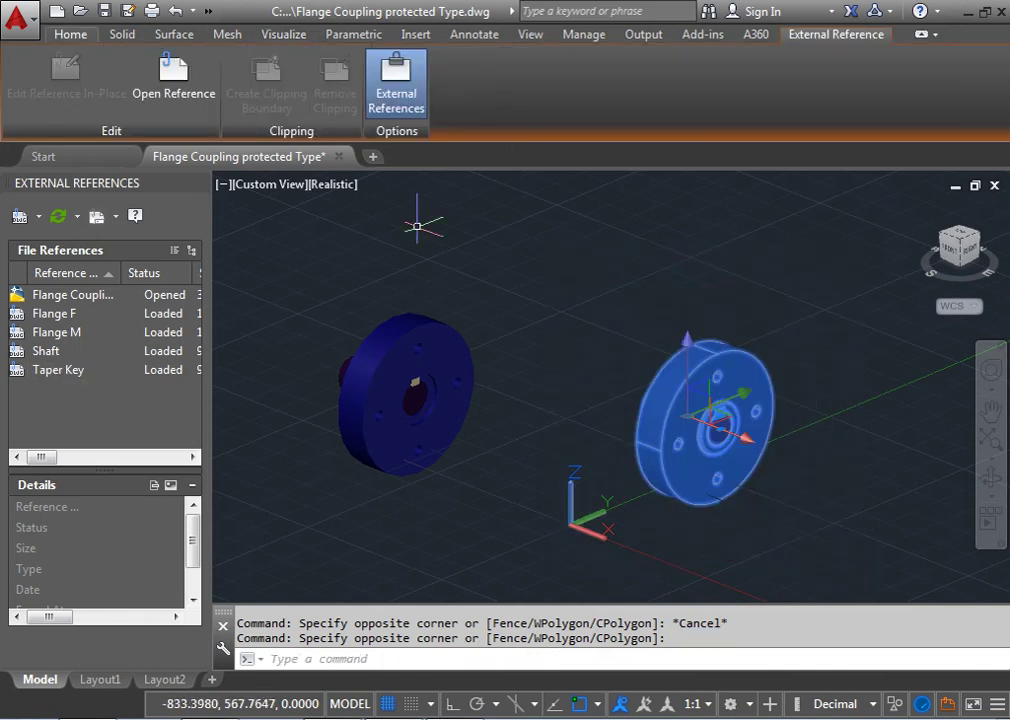
Step: Rotate the right flange with 3DROTATE about its ring axis, Ortho on, to flip it around
click(70, 34)
click(439, 83)
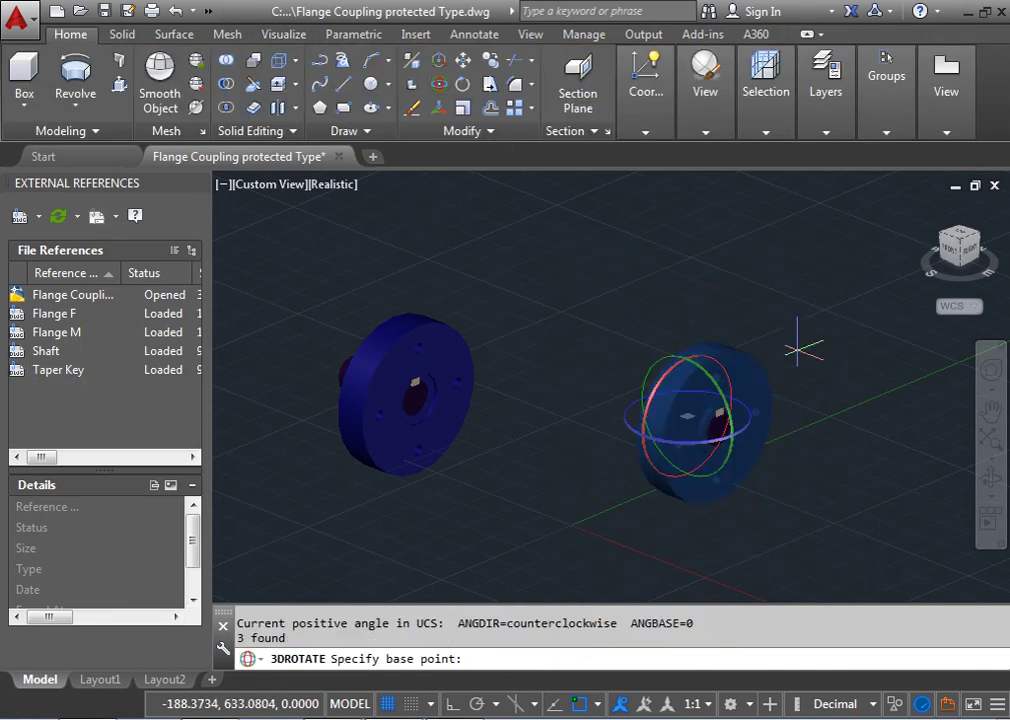
click(712, 418)
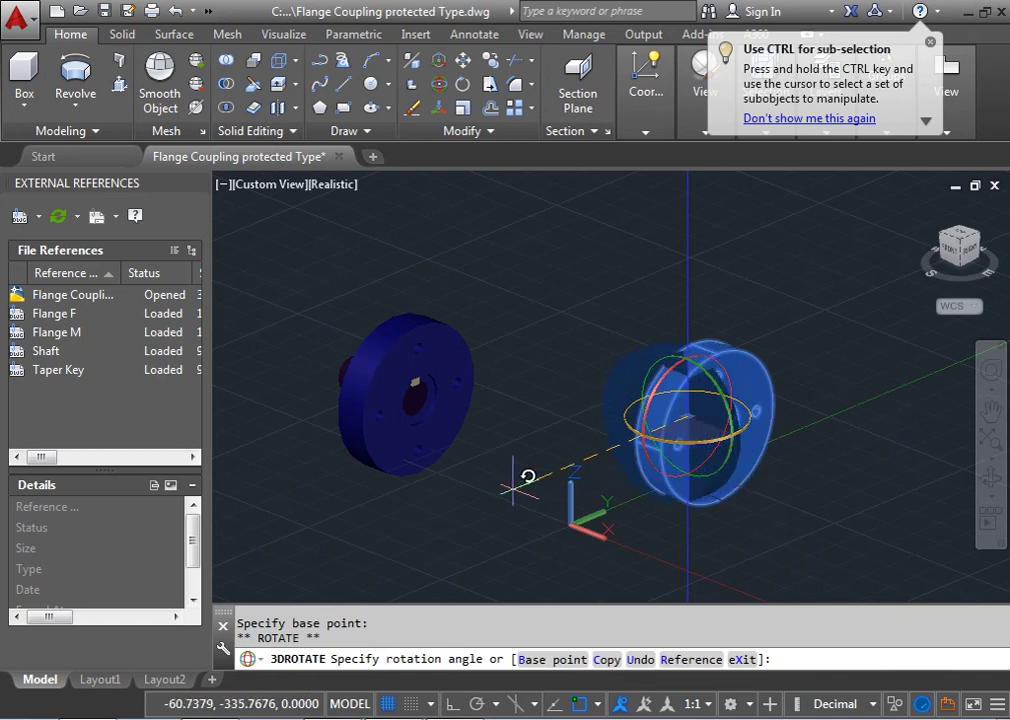
key(F8)
click(469, 307)
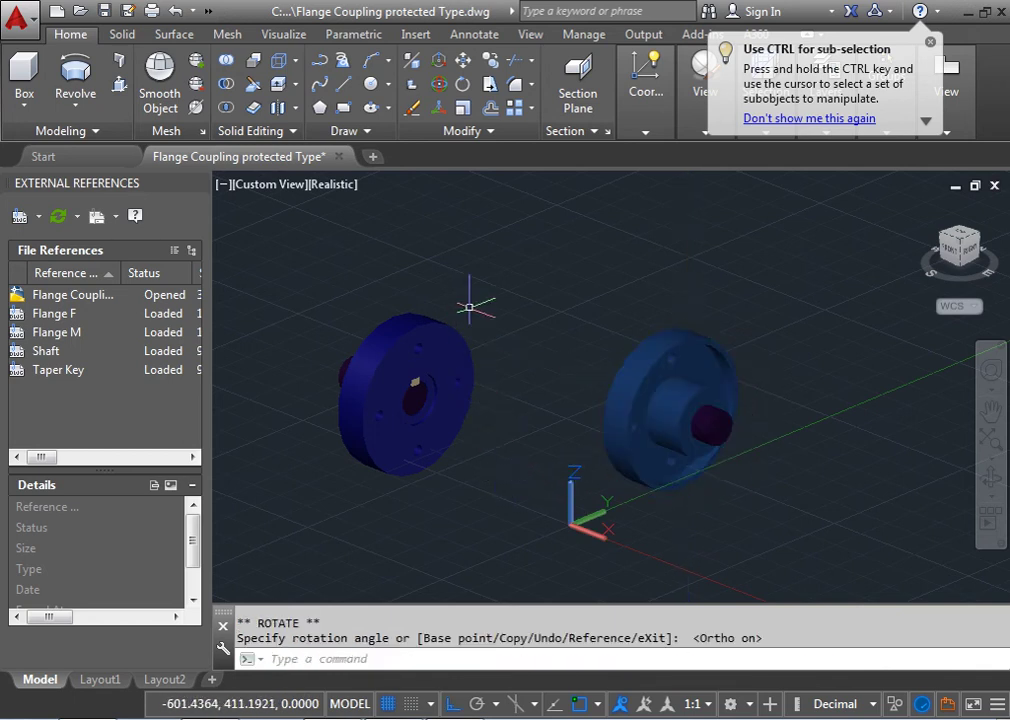
key(Escape)
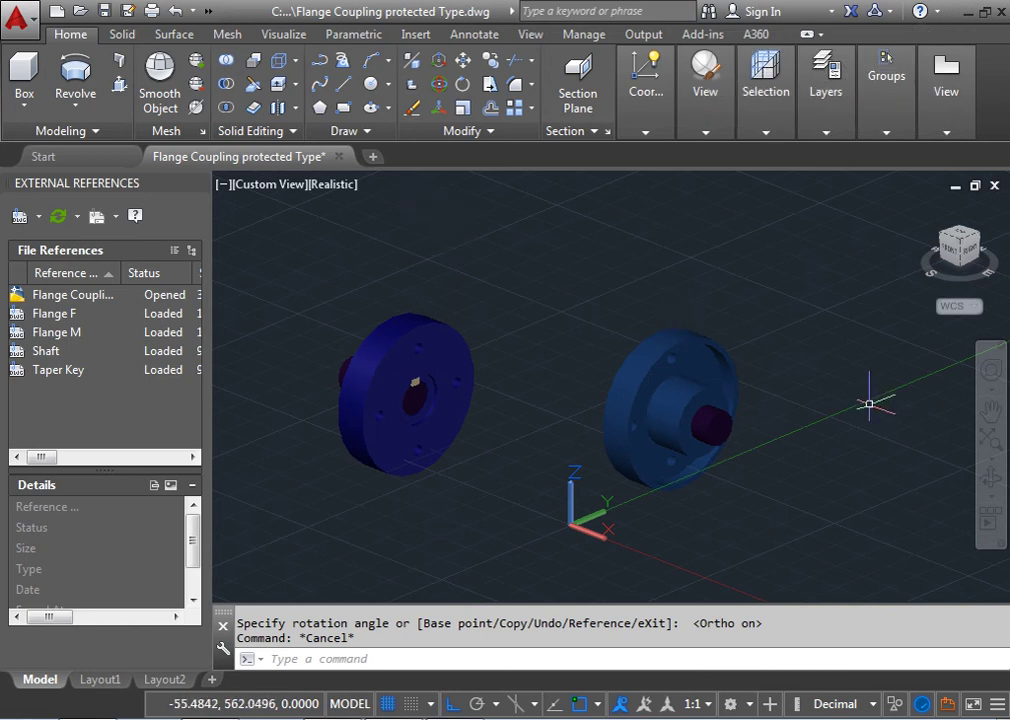
Step: Orbit the view from above until the two flanges swap sides
click(990, 477)
drag(600, 420, 480, 430)
mouse_move(535, 400)
mouse_down()
mouse_move(535, 470)
mouse_move(490, 400)
mouse_move(465, 455)
mouse_move(630, 455)
mouse_up()
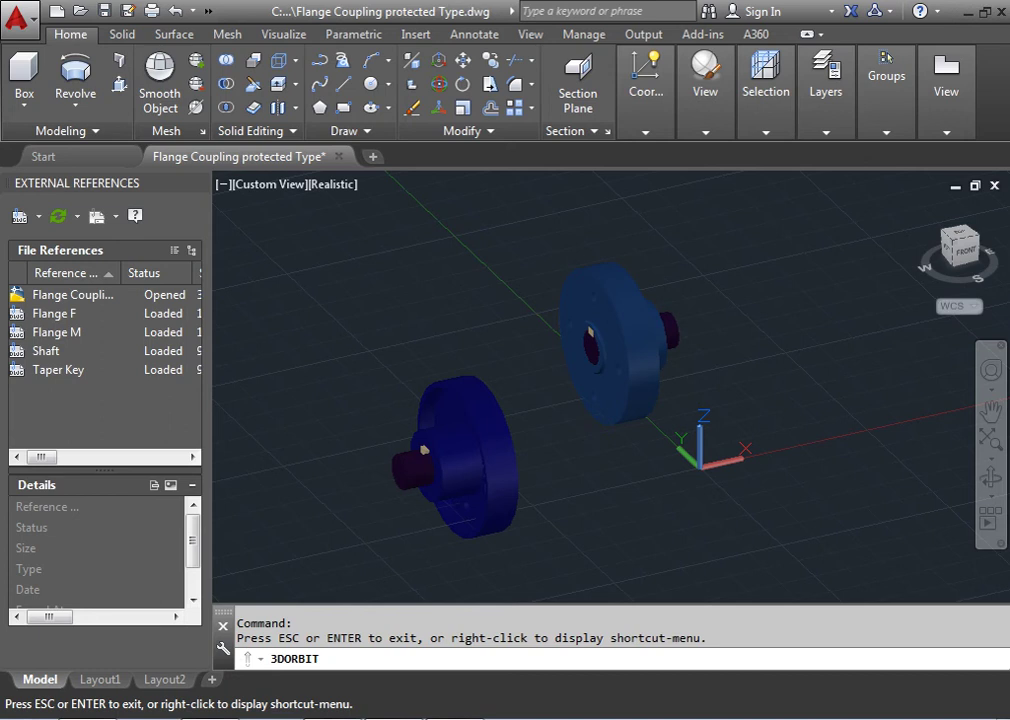
key(Escape)
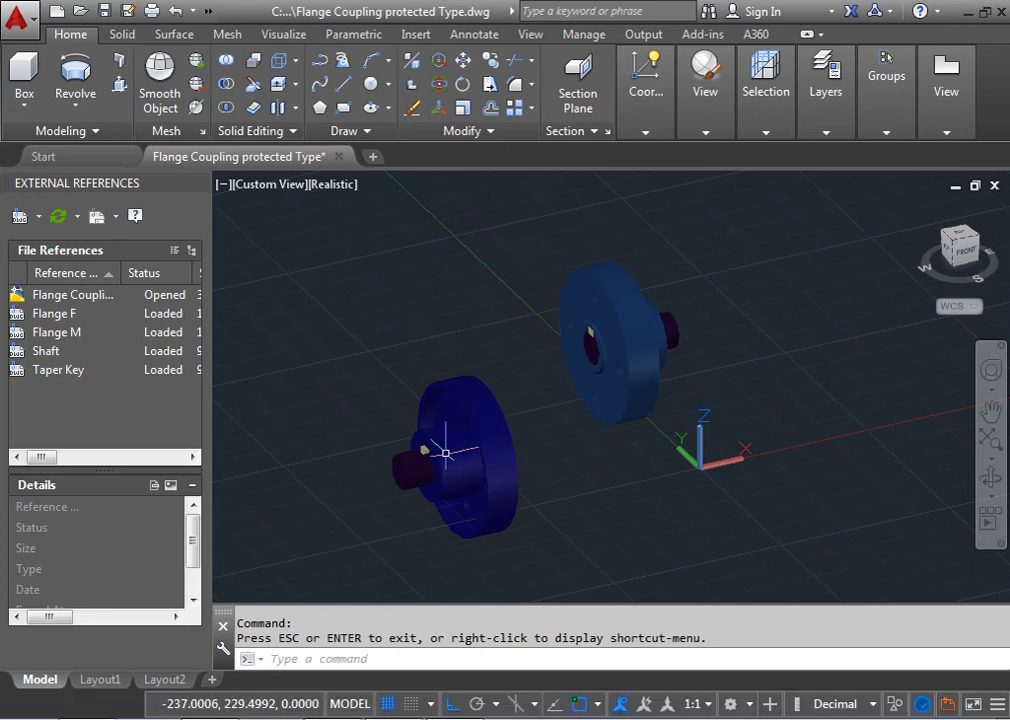
middle_drag(424, 467, 452, 469)
click(990, 477)
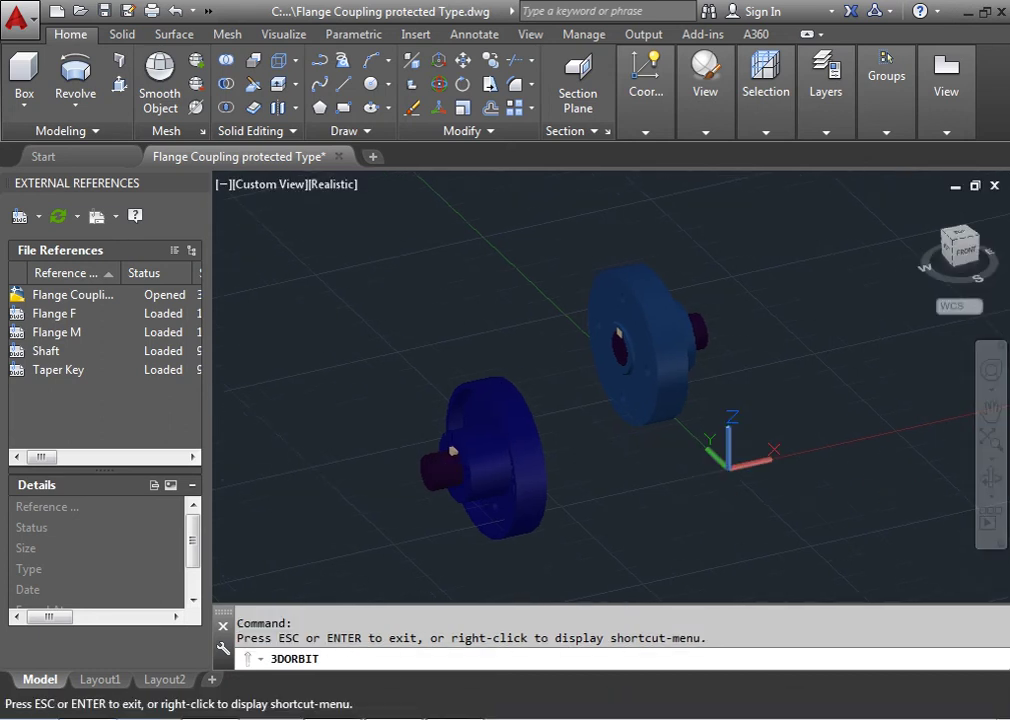
drag(600, 400, 450, 400)
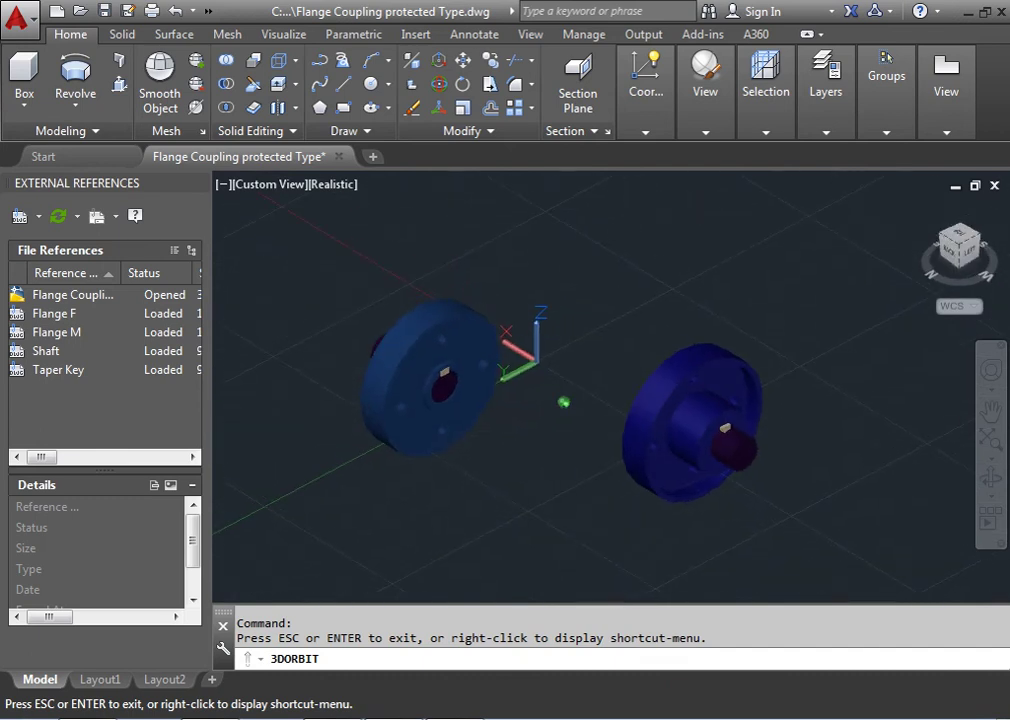
key(Escape)
Step: Window-select the right flange and begin a 3D rotation at its centre, then cancel it
click(587, 265)
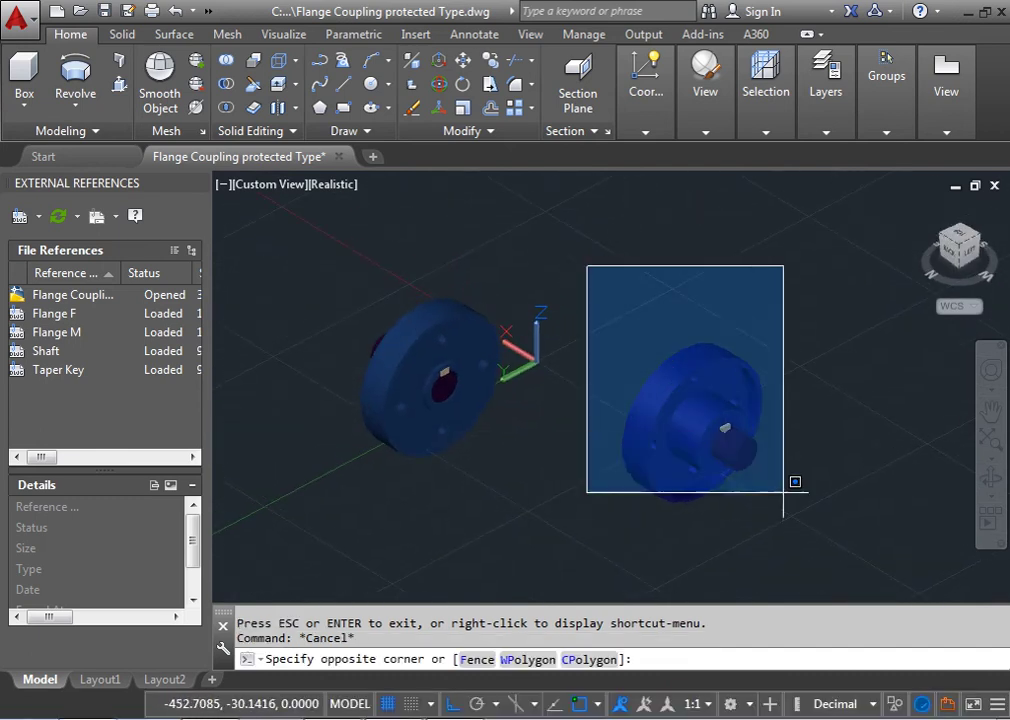
click(785, 500)
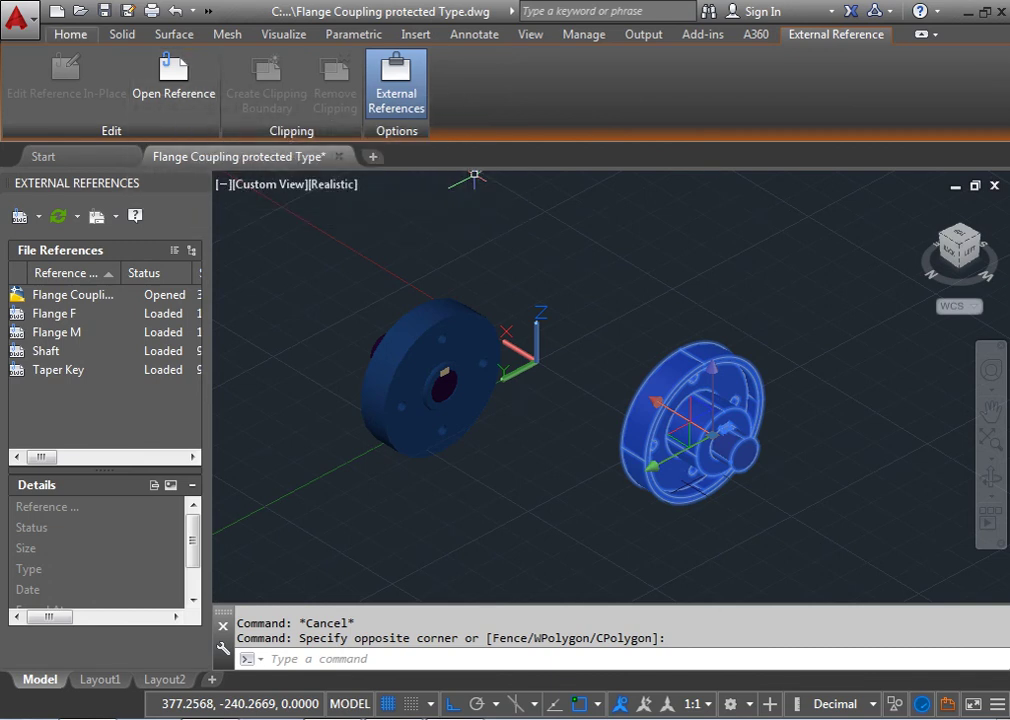
click(70, 34)
click(438, 83)
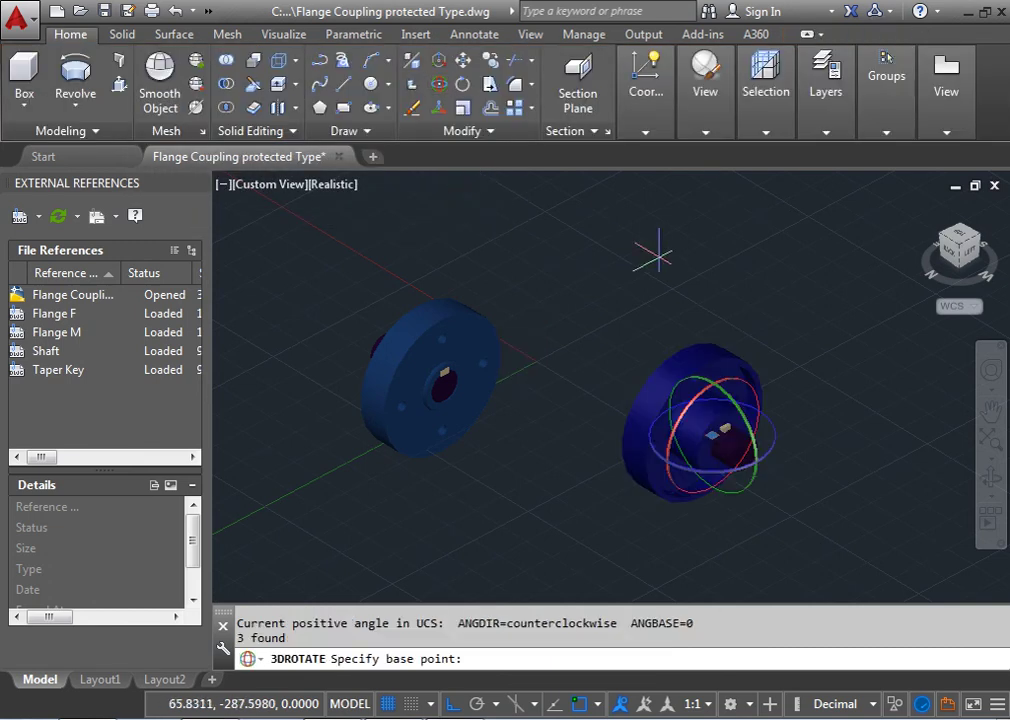
click(693, 425)
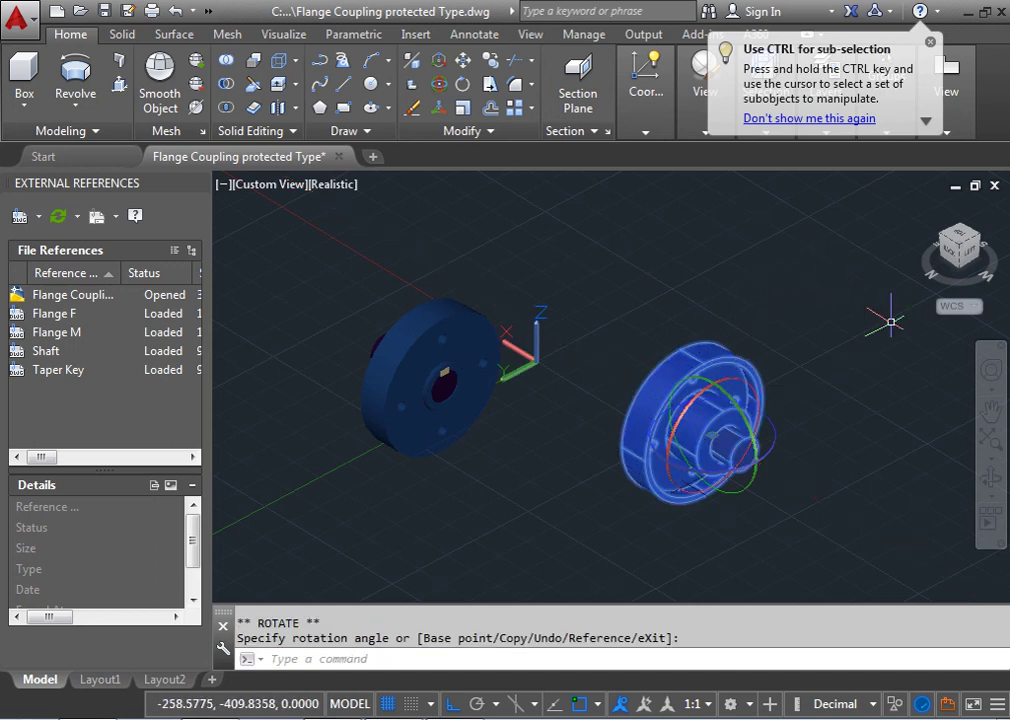
key(Escape)
Step: Clear the right flange selection and set the viewport visual style to 2D Wireframe
click(578, 243)
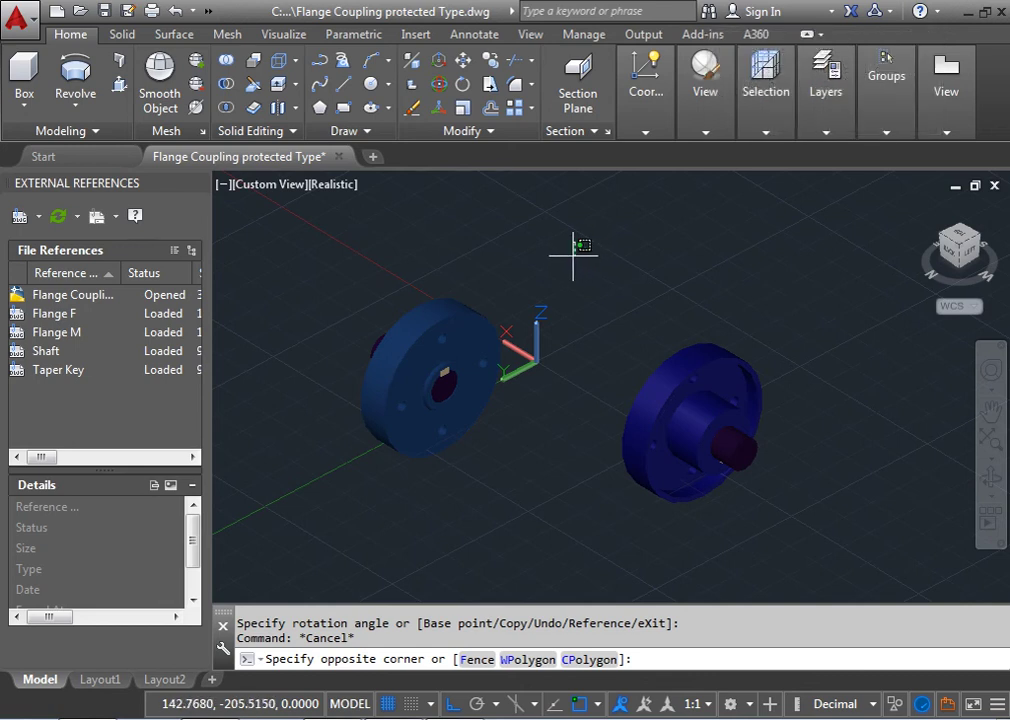
click(572, 257)
click(577, 271)
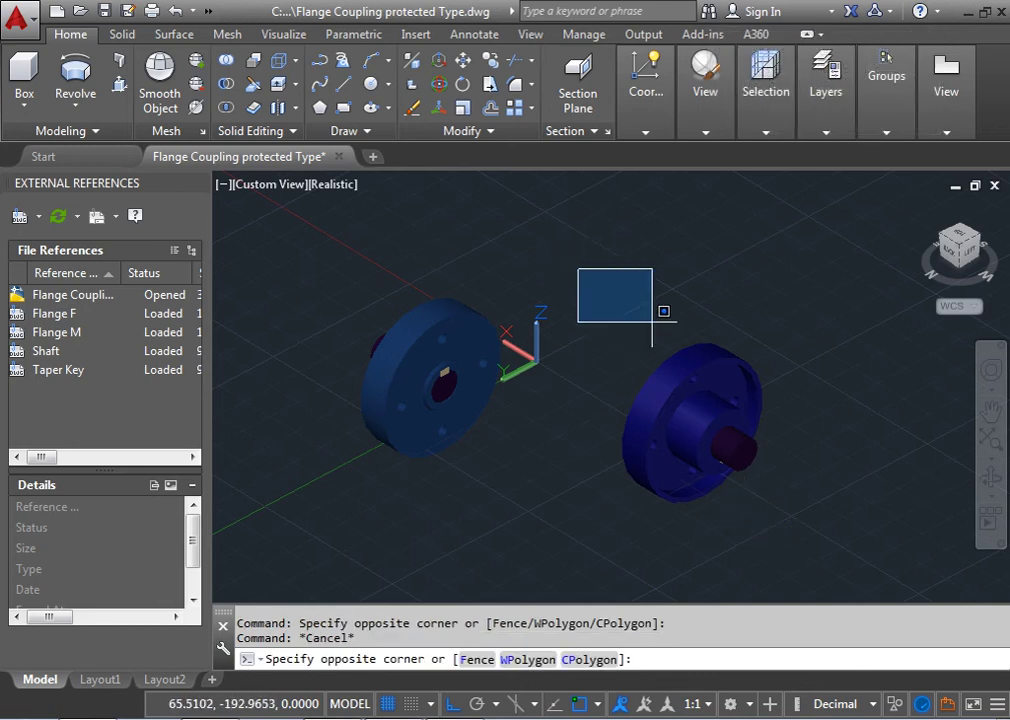
click(817, 548)
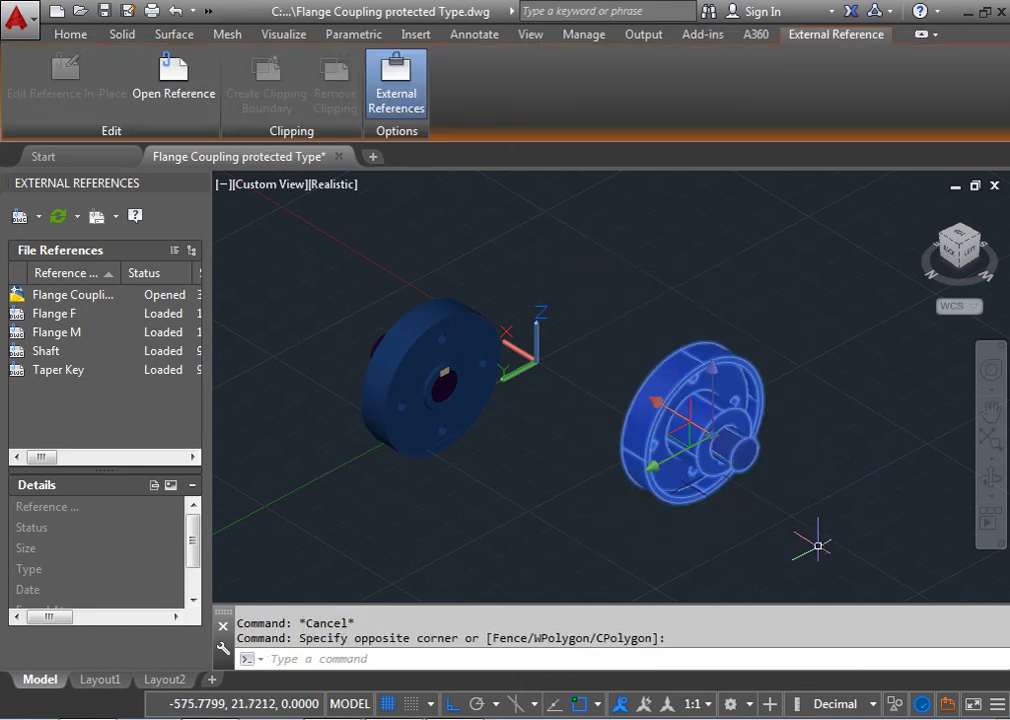
key(Escape)
click(334, 184)
click(369, 233)
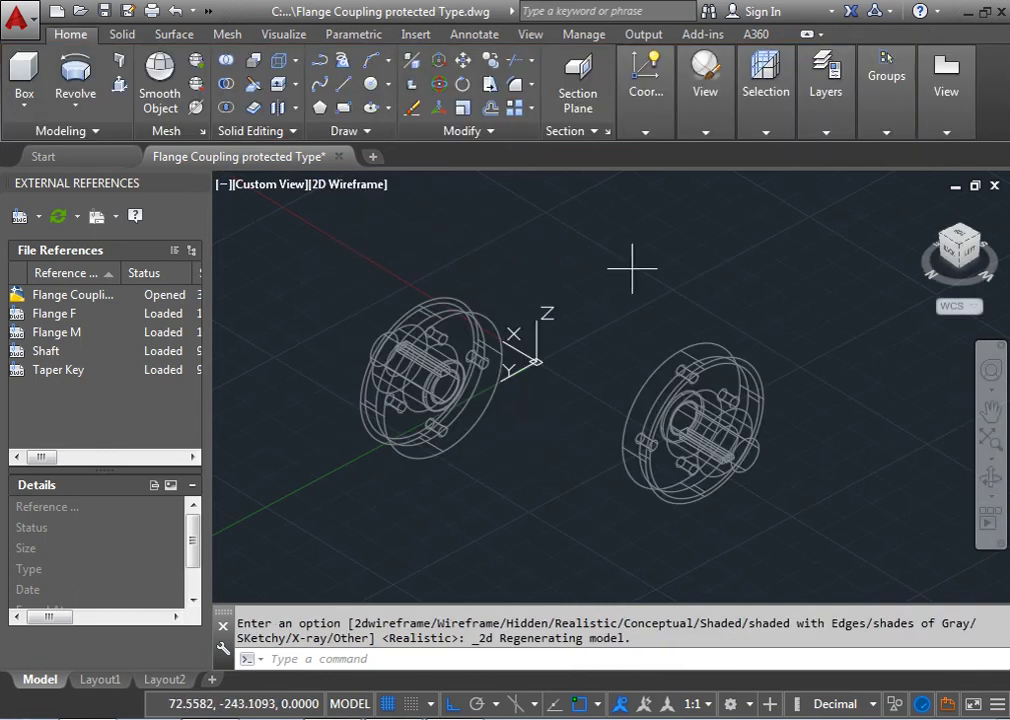
Step: Move the right coupling onto the left flange with M, snapping bolt hole to matching bolt hole
click(632, 268)
click(800, 536)
key(Escape)
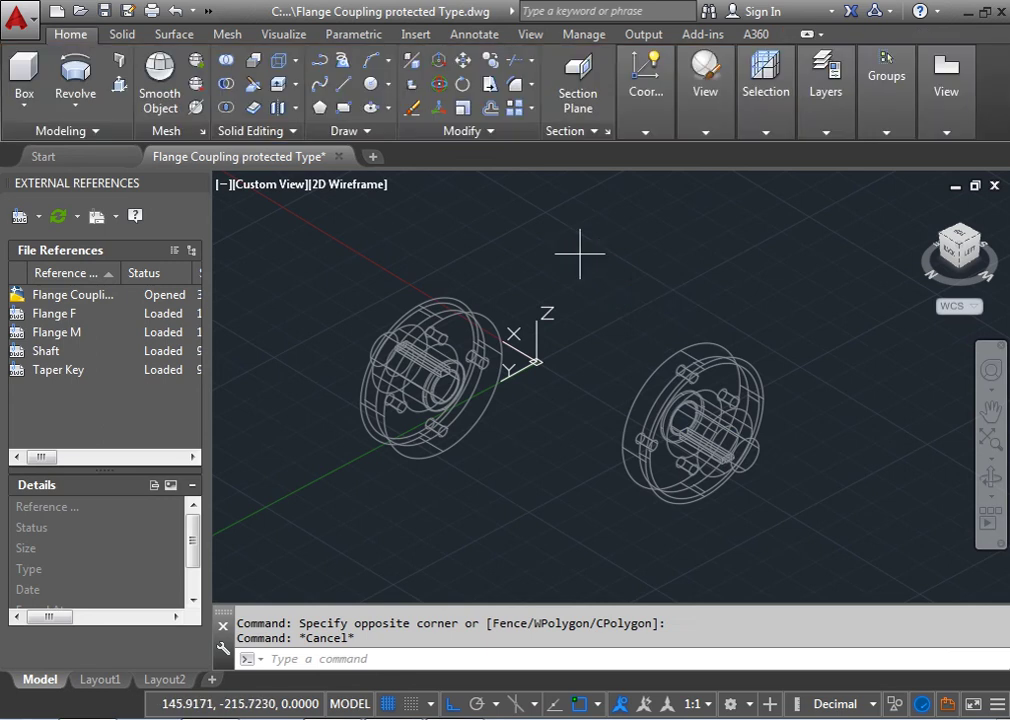
click(579, 255)
click(800, 541)
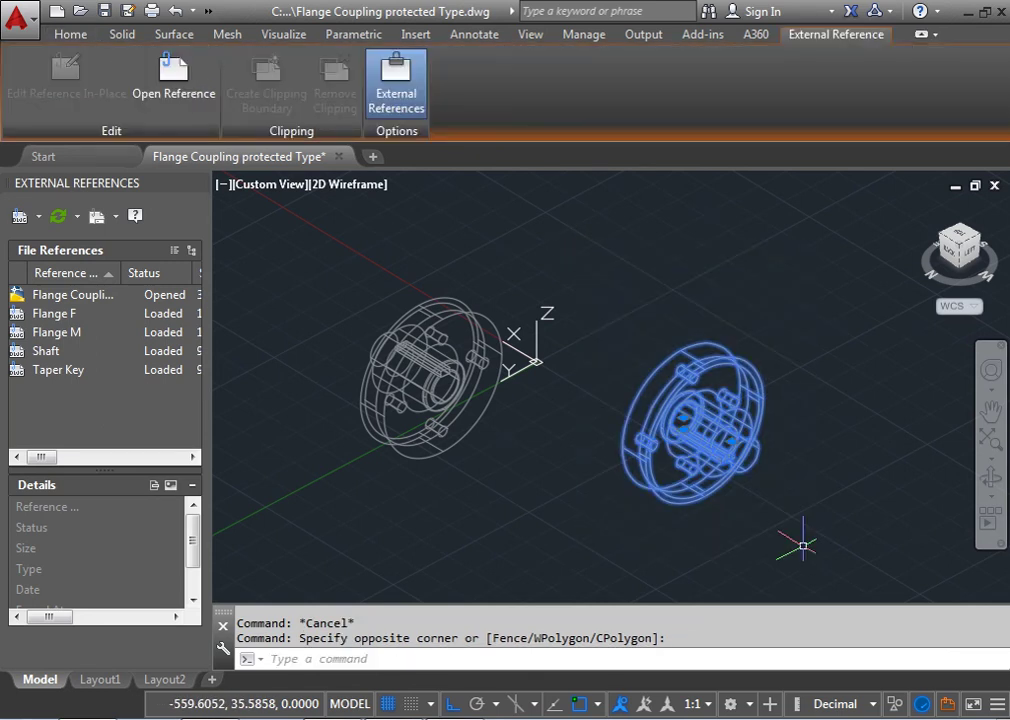
text(m)
key(Return)
scroll(640, 355, up, 3)
scroll(640, 355, up, 3)
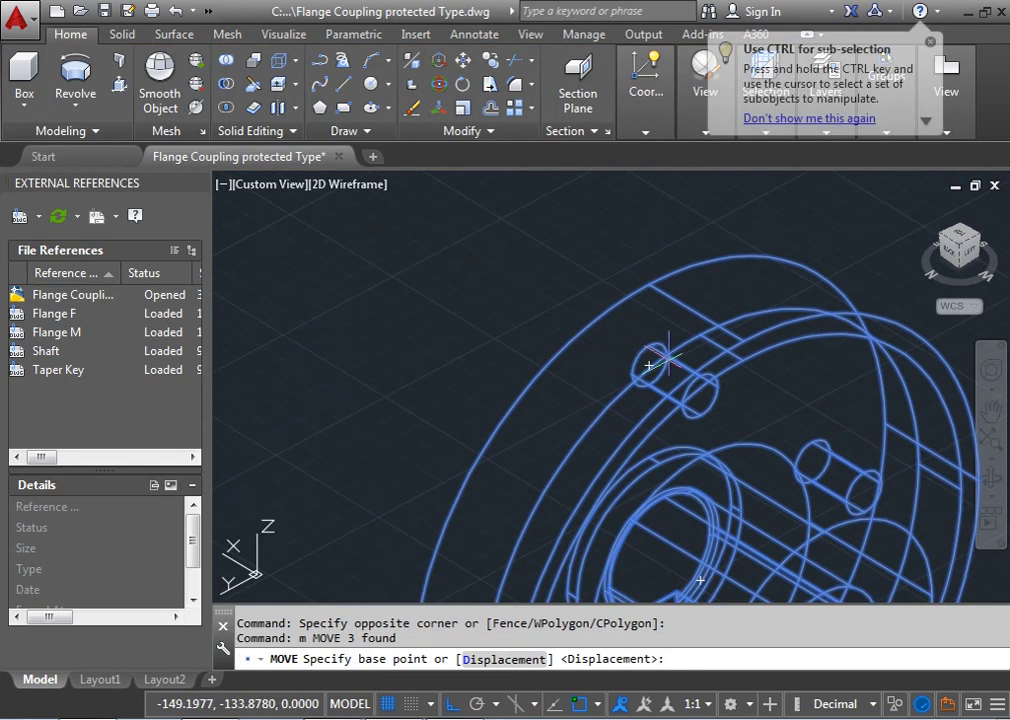
click(650, 365)
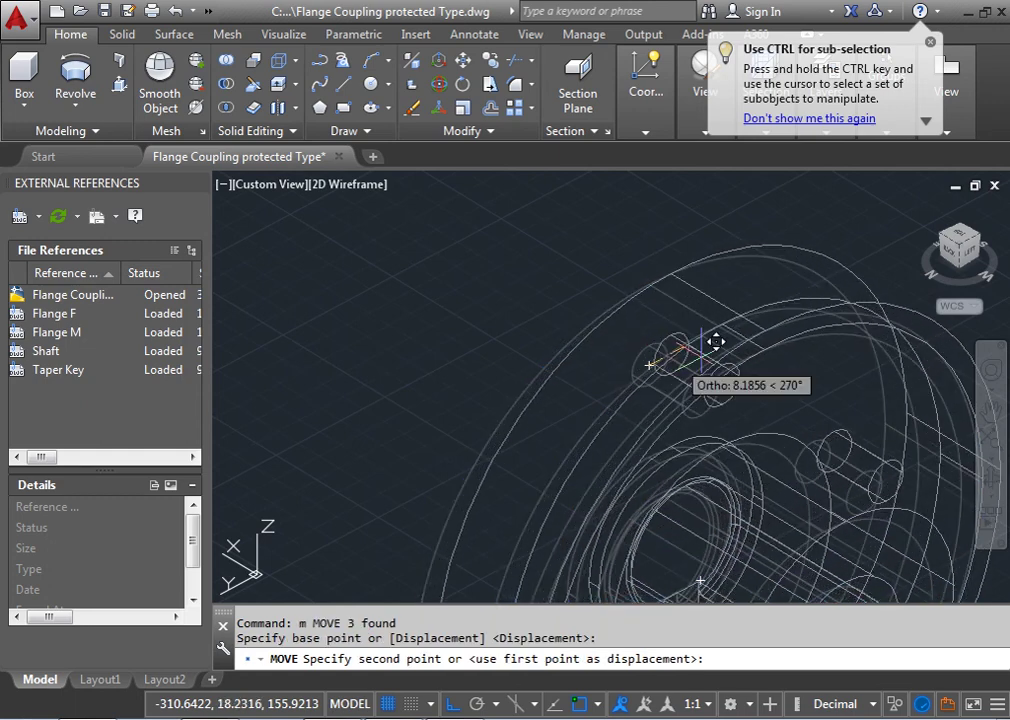
scroll(672, 349, down, 5)
scroll(451, 288, up, 4)
scroll(339, 296, down, 3)
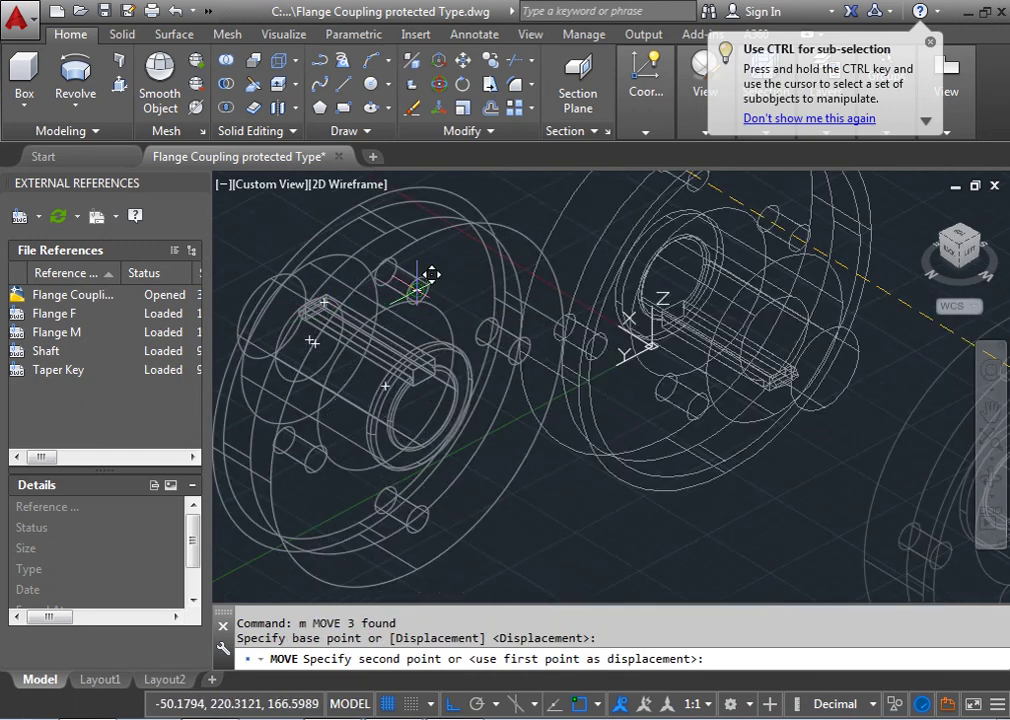
click(420, 282)
key(Escape)
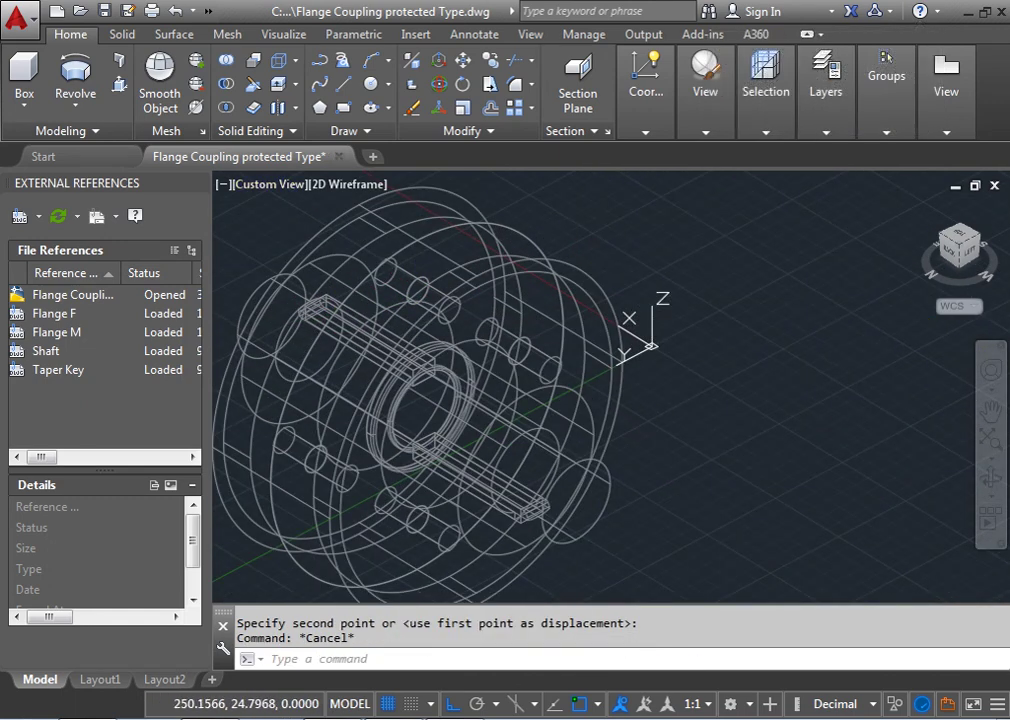
Step: Return the model to Realistic shading
key(Escape)
click(348, 184)
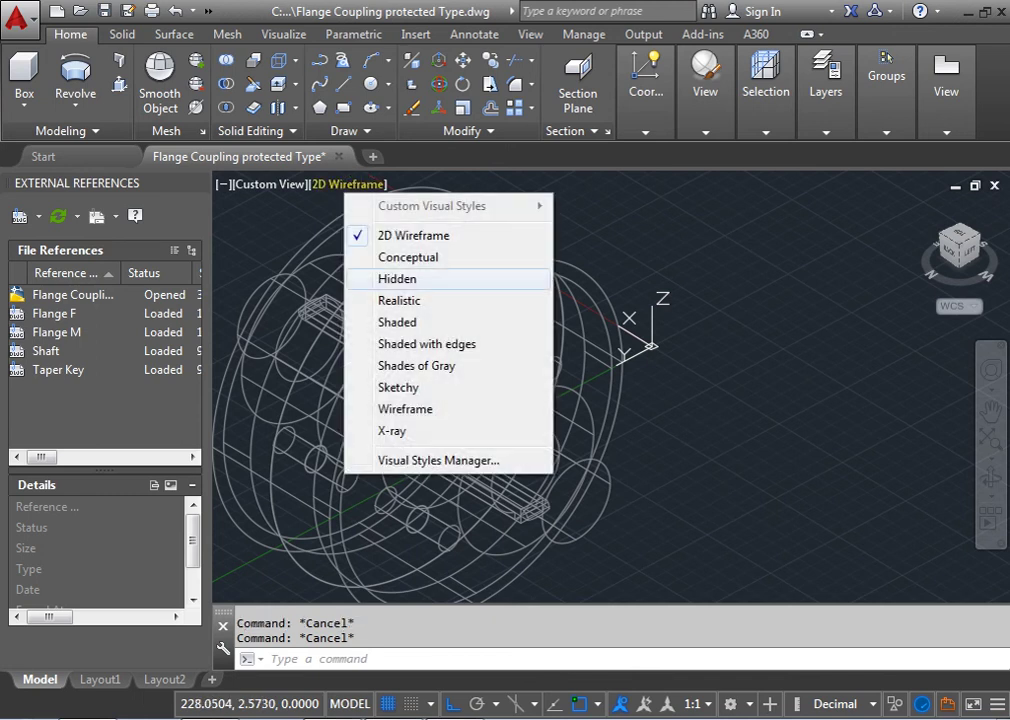
click(425, 300)
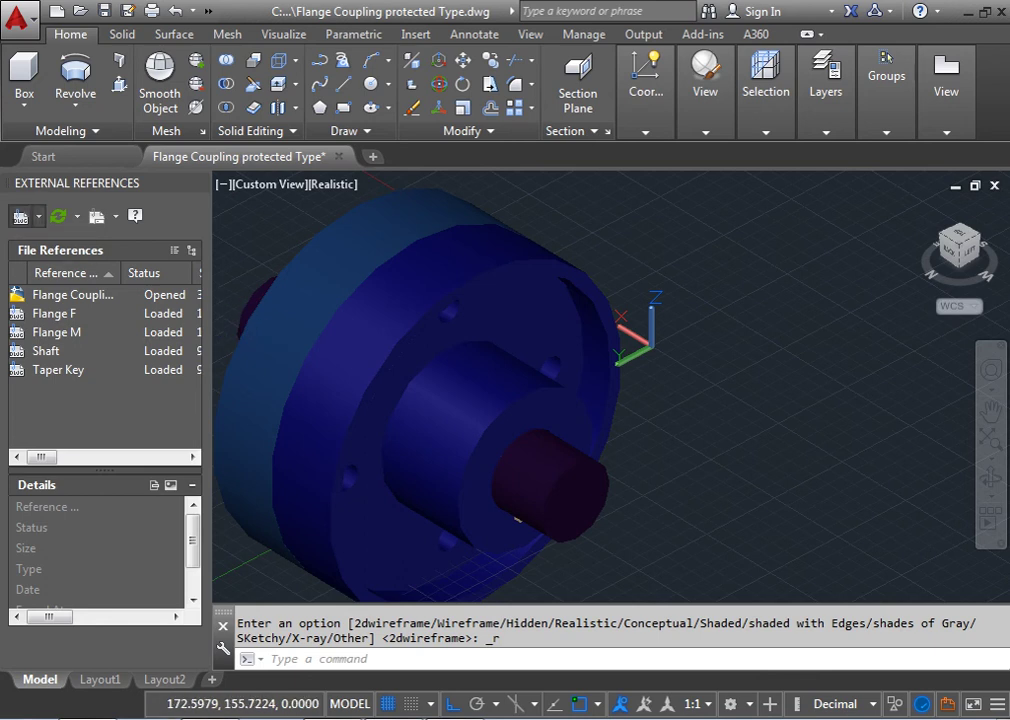
click(20, 216)
Step: Attach the Nut drawing as an external reference with default settings
click(518, 281)
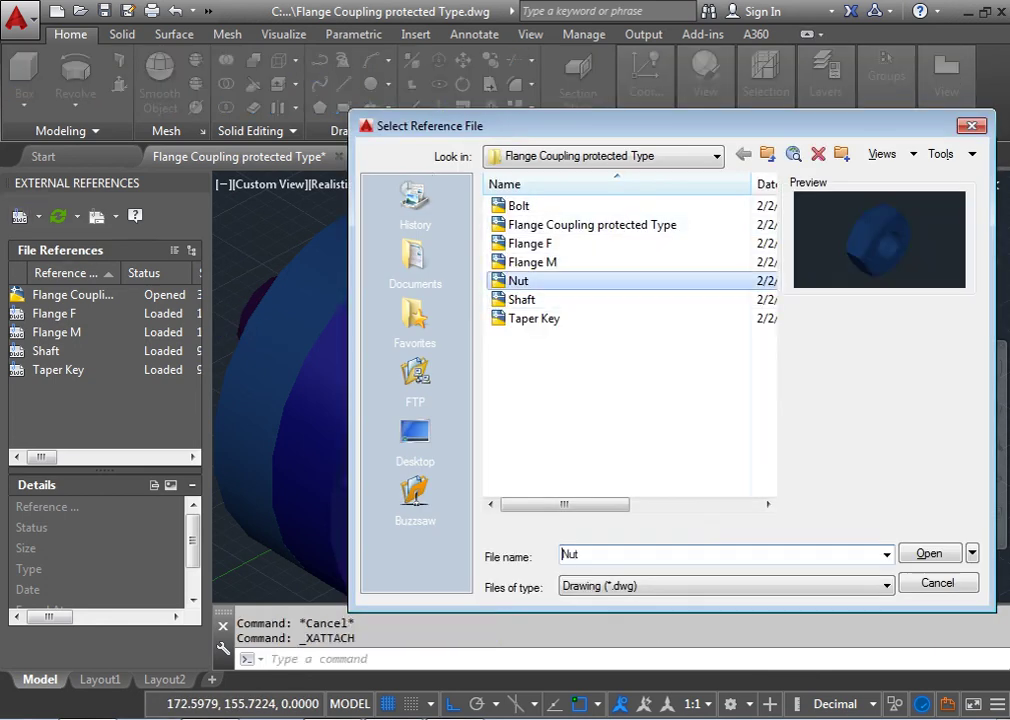
click(929, 553)
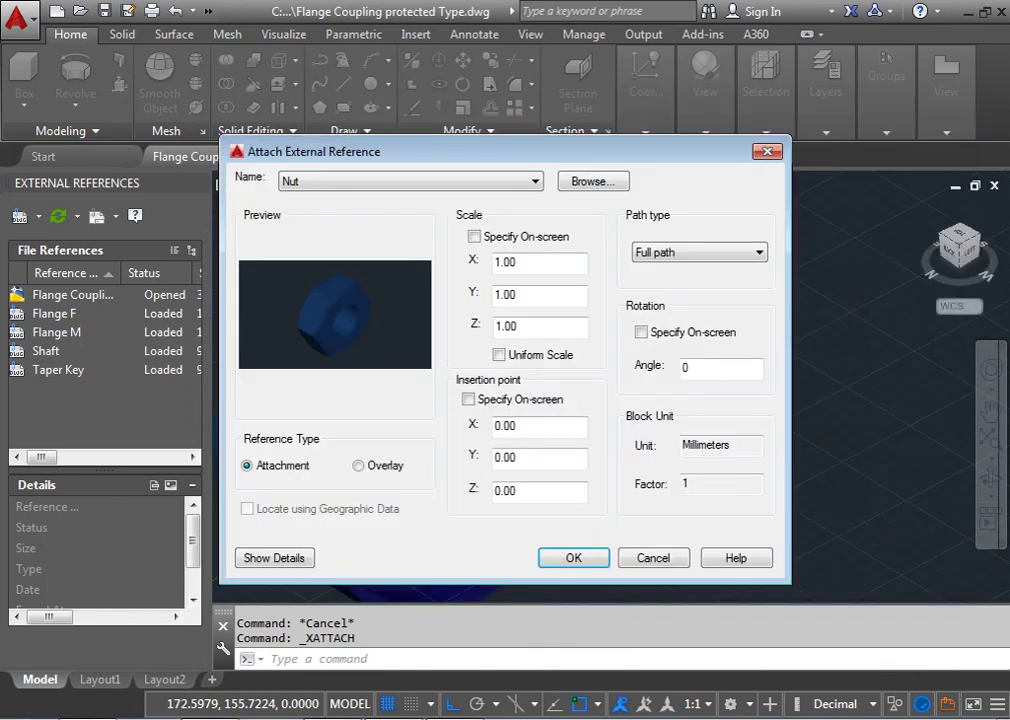
key(Return)
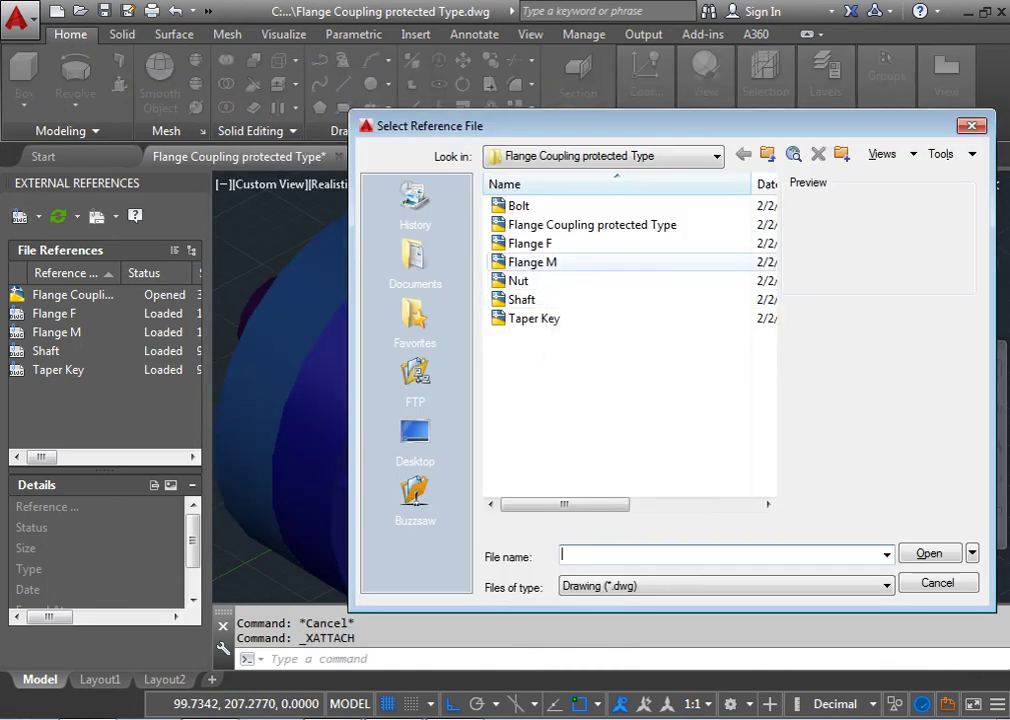
Step: Attach the Bolt drawing as an external reference with default settings
click(519, 205)
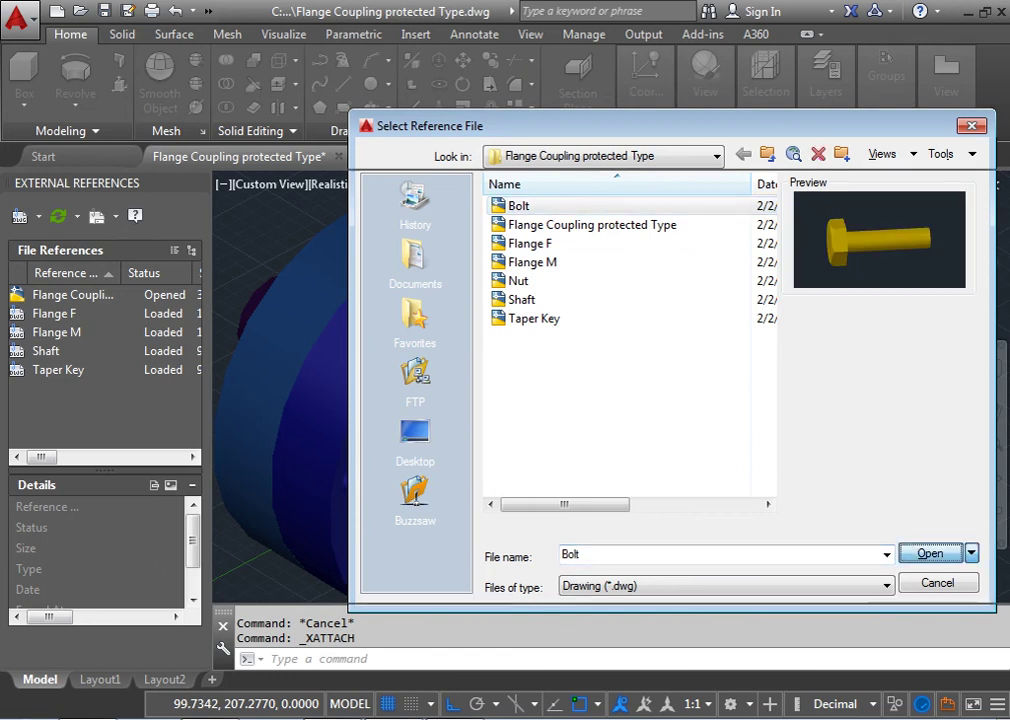
click(929, 553)
key(Return)
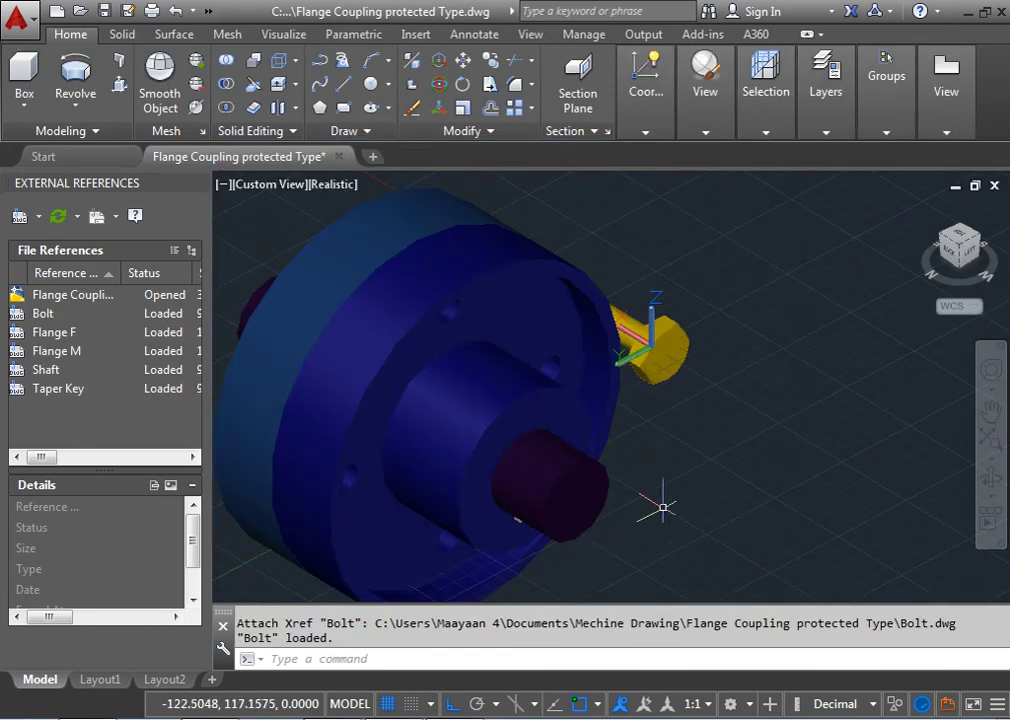
Step: Move the Bolt reference up and to the right, away from the flange
key(Escape)
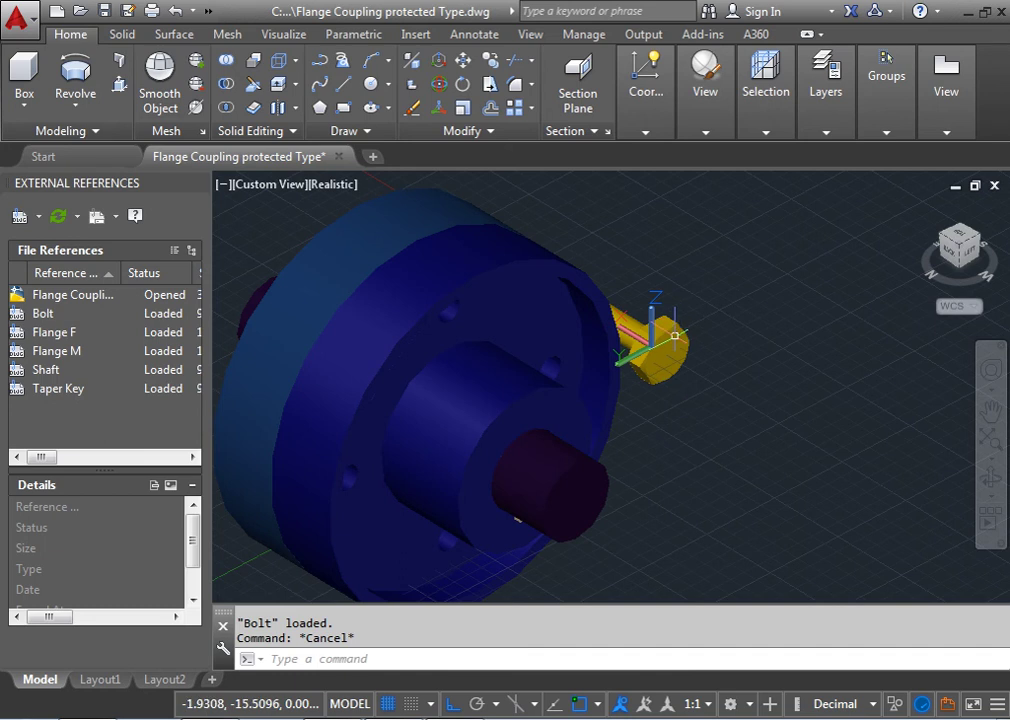
click(672, 336)
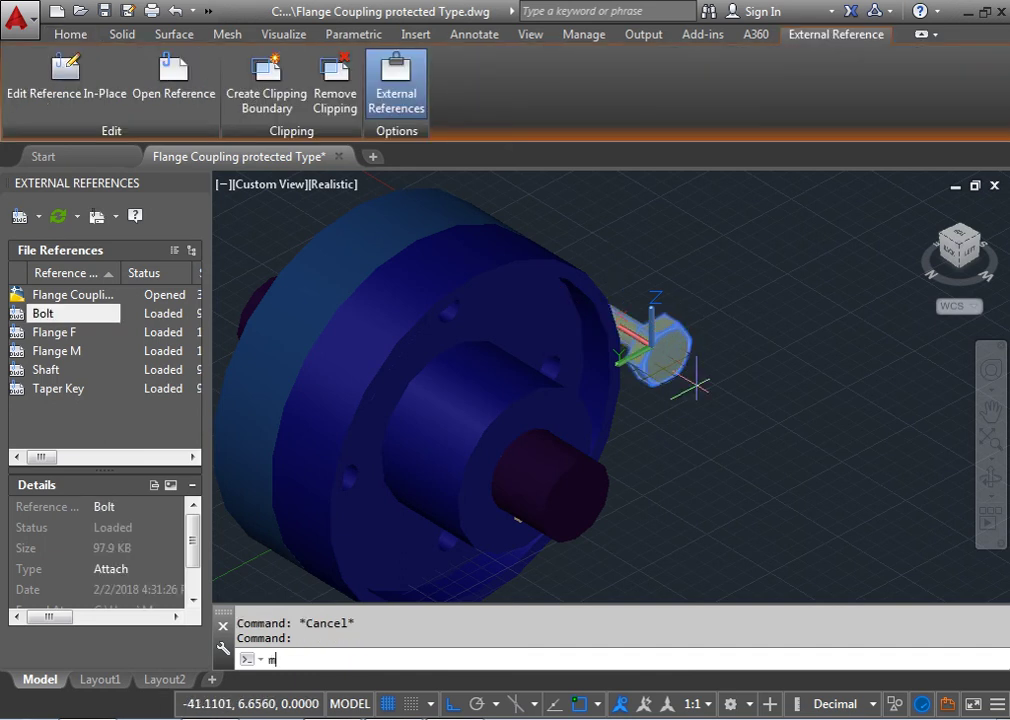
key(Return)
click(697, 384)
click(812, 324)
key(Escape)
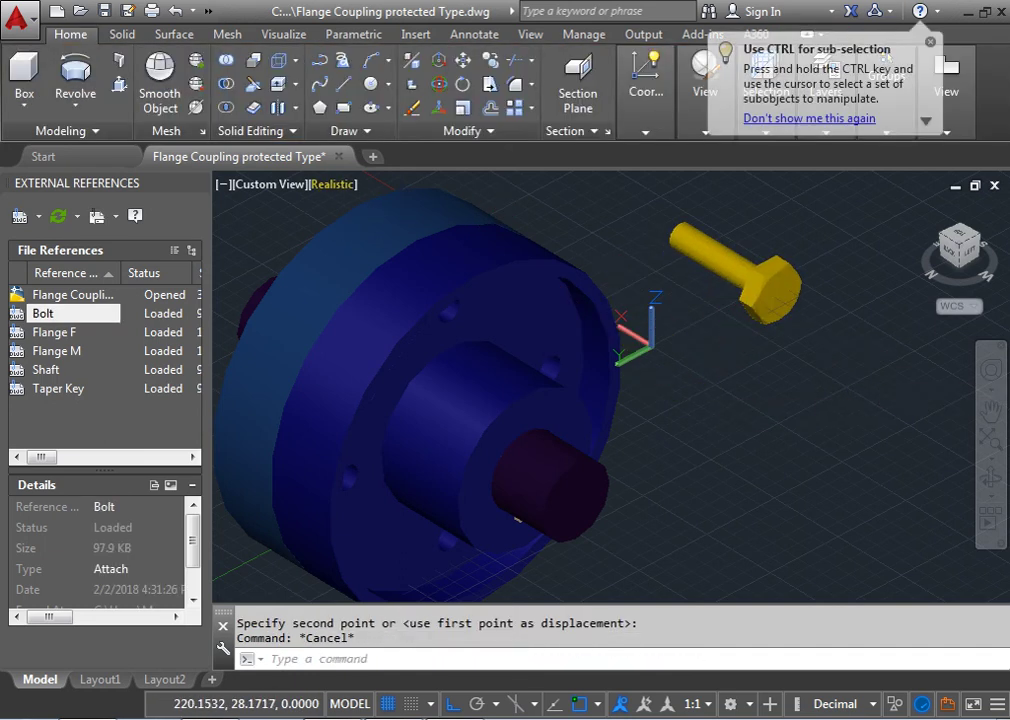
Step: Switch to 2D Wireframe and zoom in on the bolt
click(335, 184)
click(376, 232)
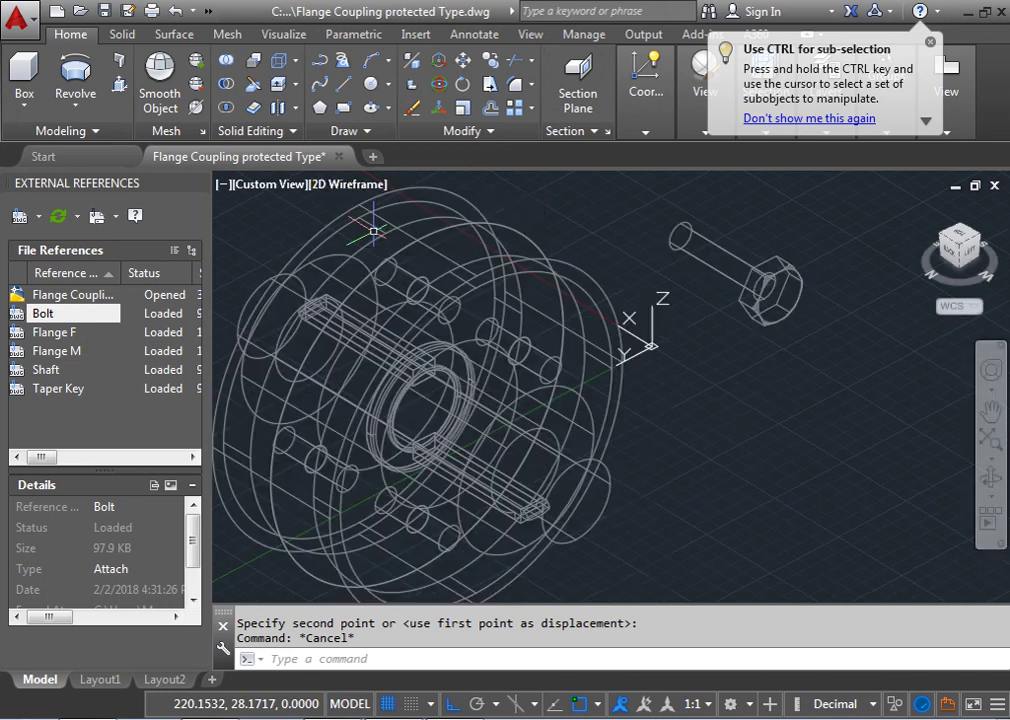
scroll(760, 268, up, 2)
scroll(760, 268, up, 2)
scroll(760, 268, up, 2)
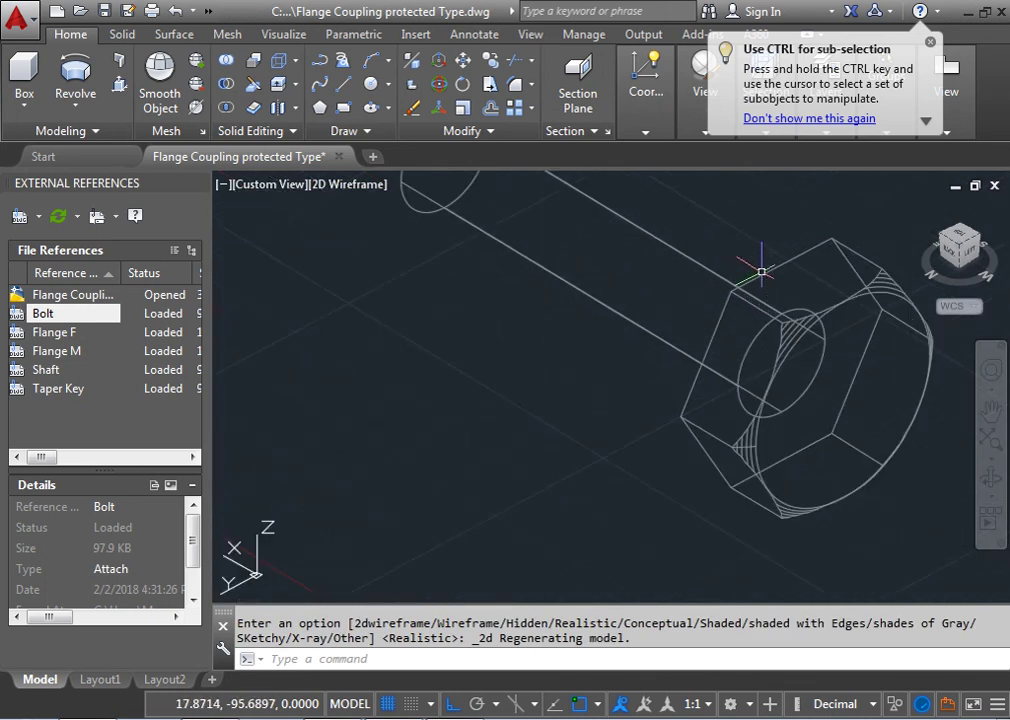
Step: Select the bolt for another move, orbiting around it, then cancel the move
click(762, 270)
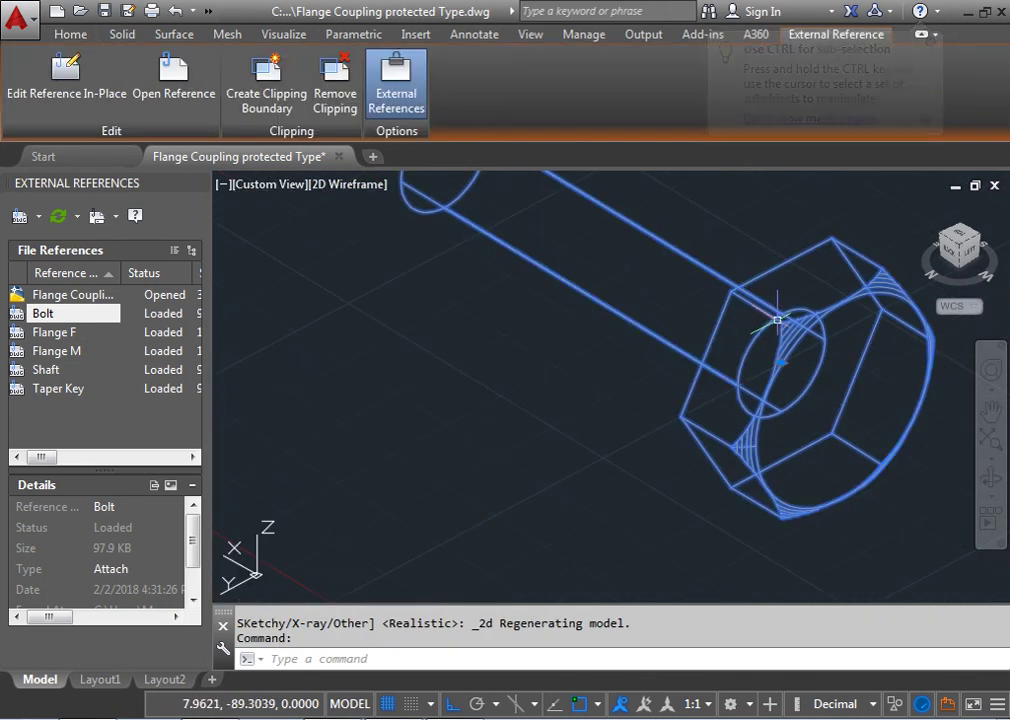
text(m)
key(Return)
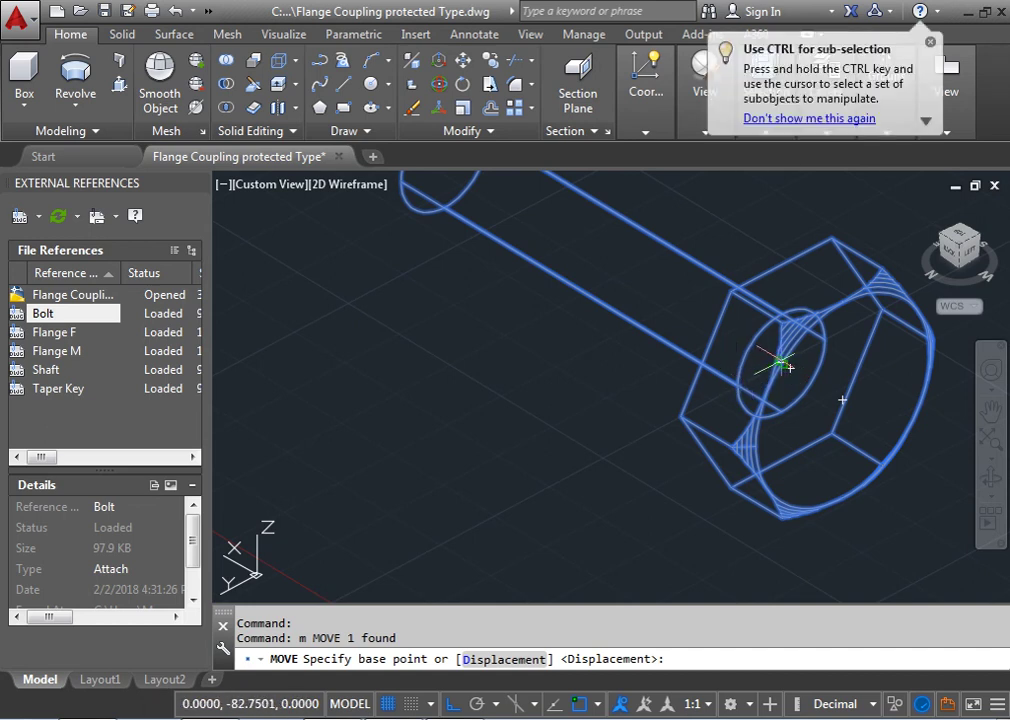
mouse_move(785, 365)
shift+middle_down()
mouse_move(703, 343)
mouse_move(815, 388)
shift+middle_up()
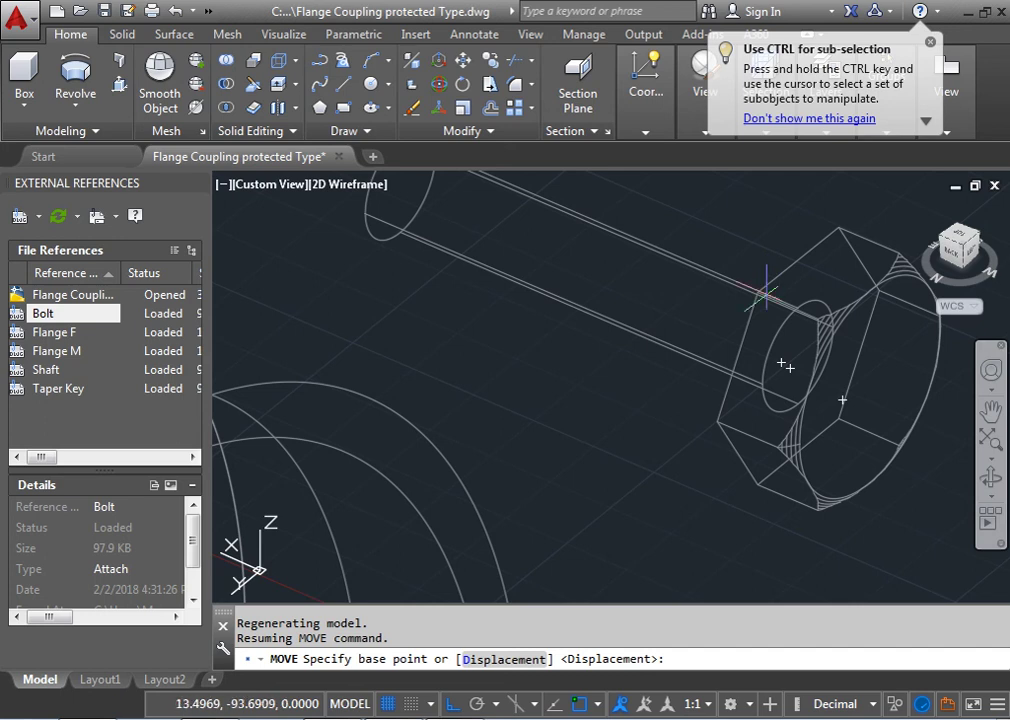
key(Escape)
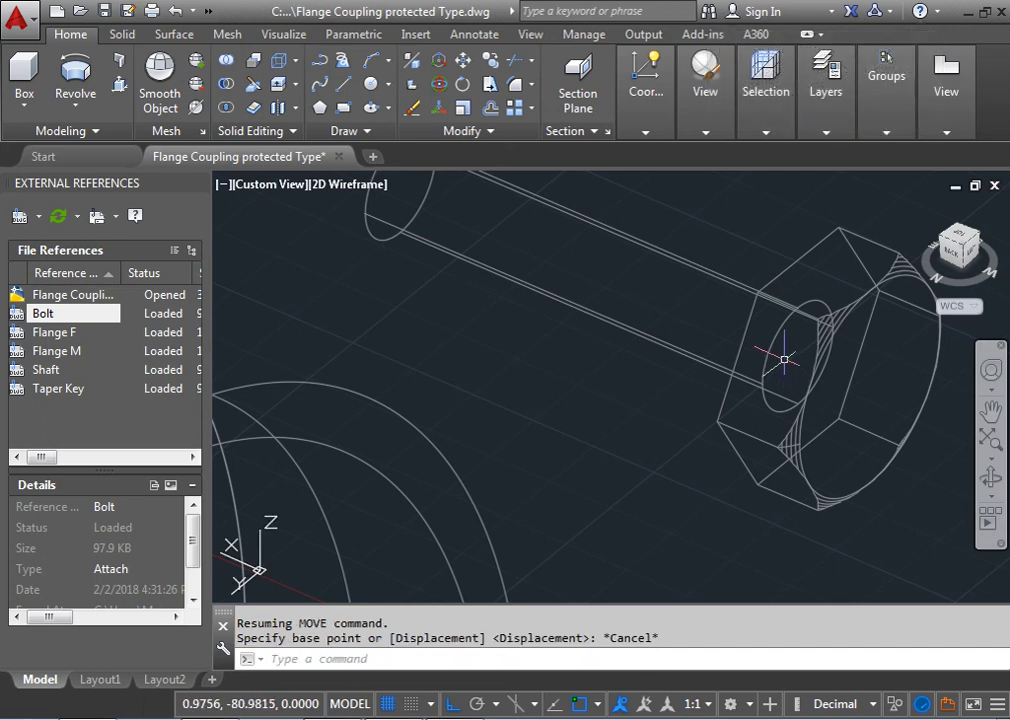
text(m)
key(Return)
click(777, 321)
key(Return)
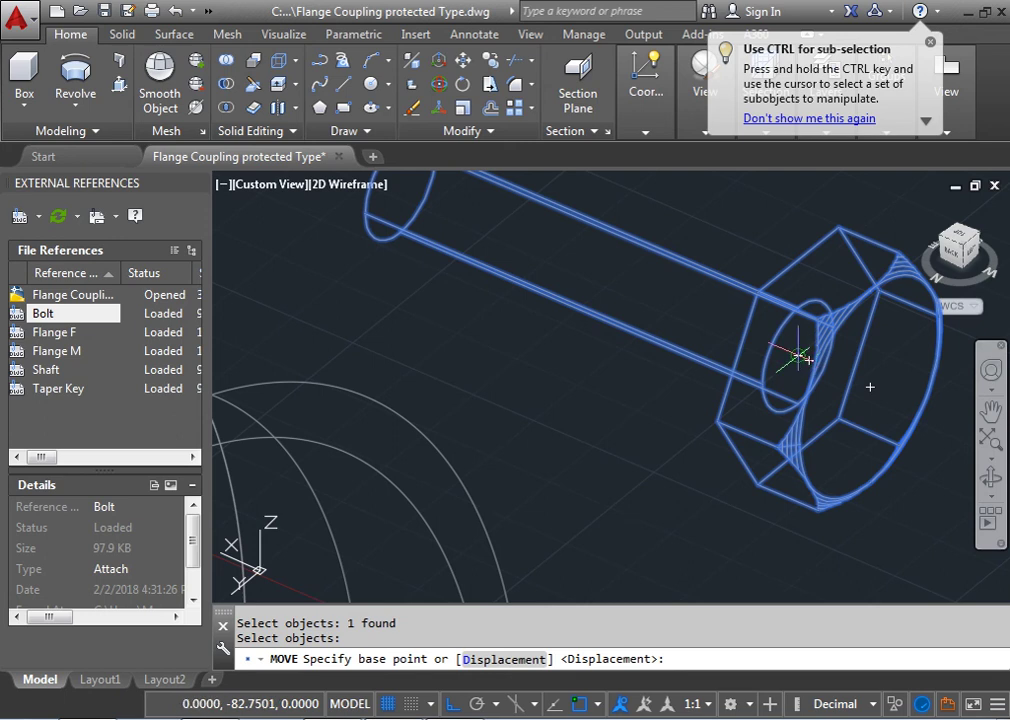
shift+middle_drag(800, 357, 708, 325)
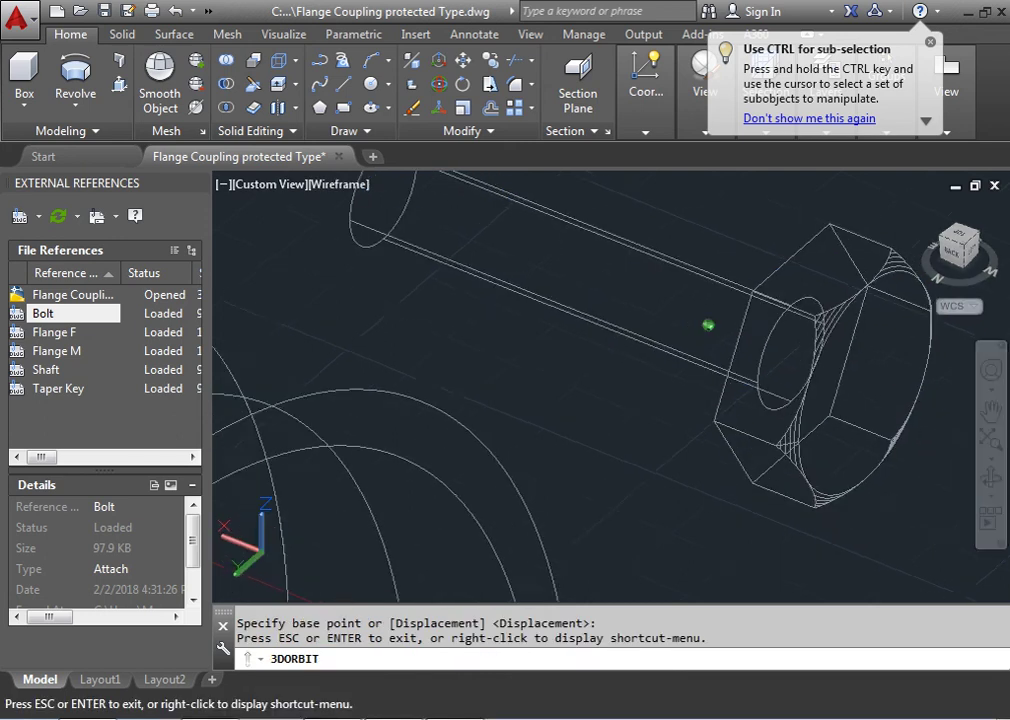
key(Escape)
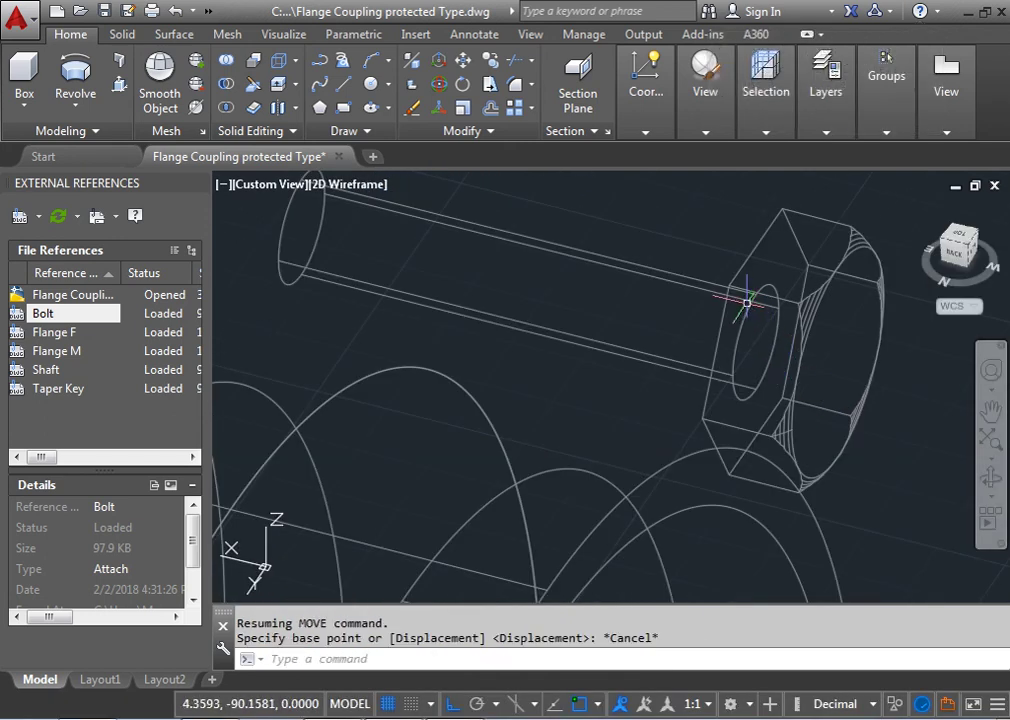
text(m)
Step: Move the bolt from its nut centre to a trial point and orbit to check its position
key(Return)
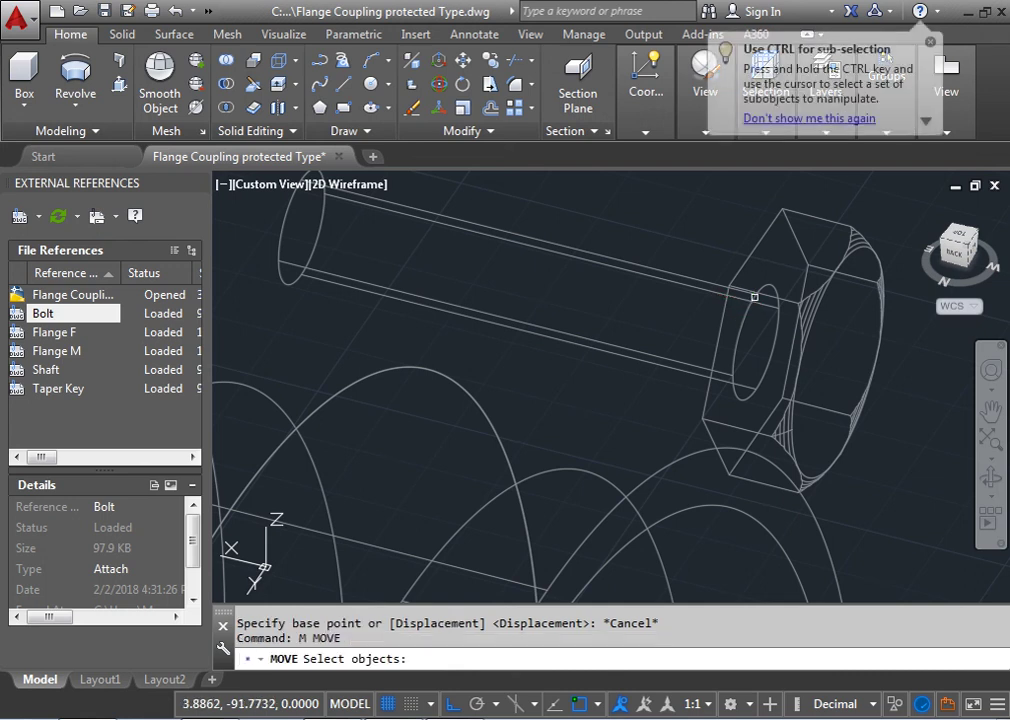
click(746, 300)
key(Return)
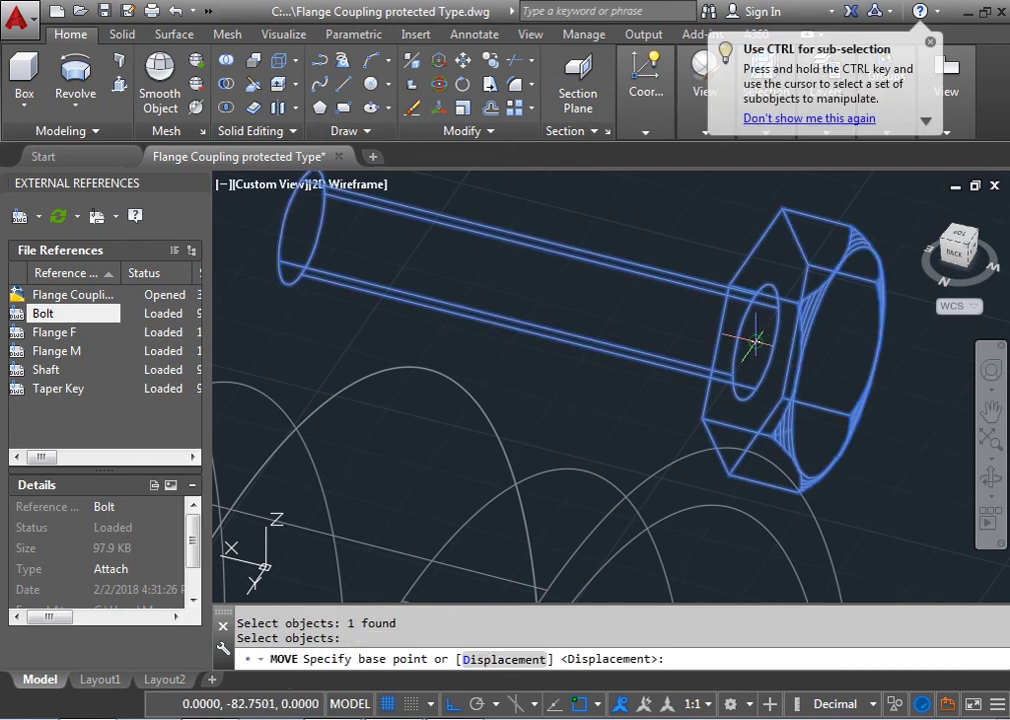
click(755, 342)
scroll(768, 295, down, 4)
scroll(785, 365, up, 2)
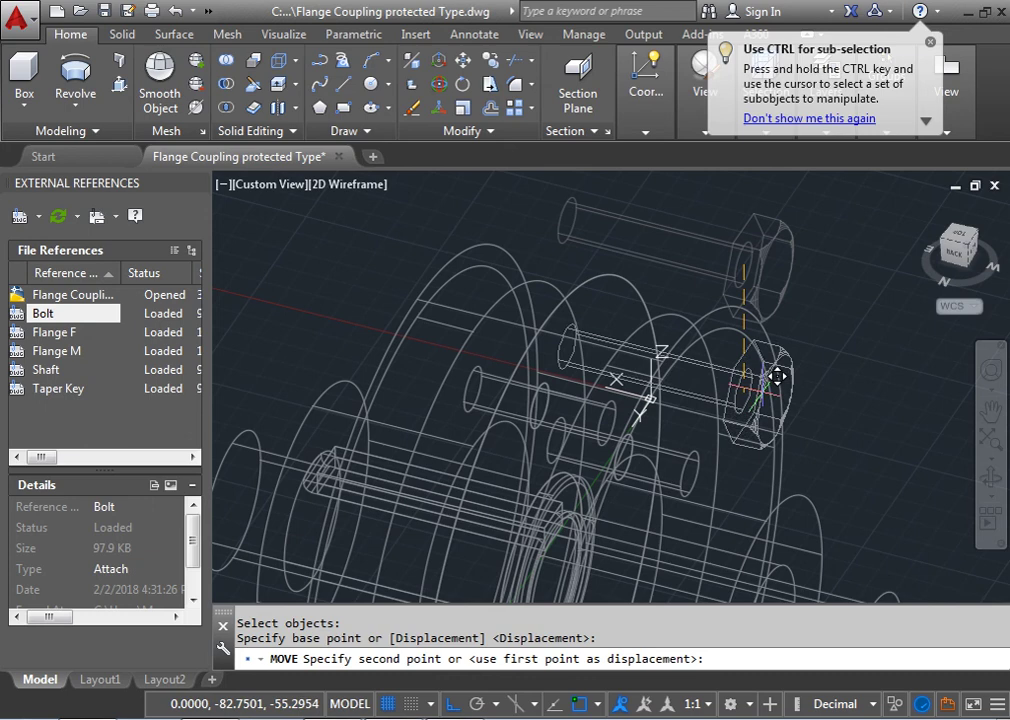
click(991, 494)
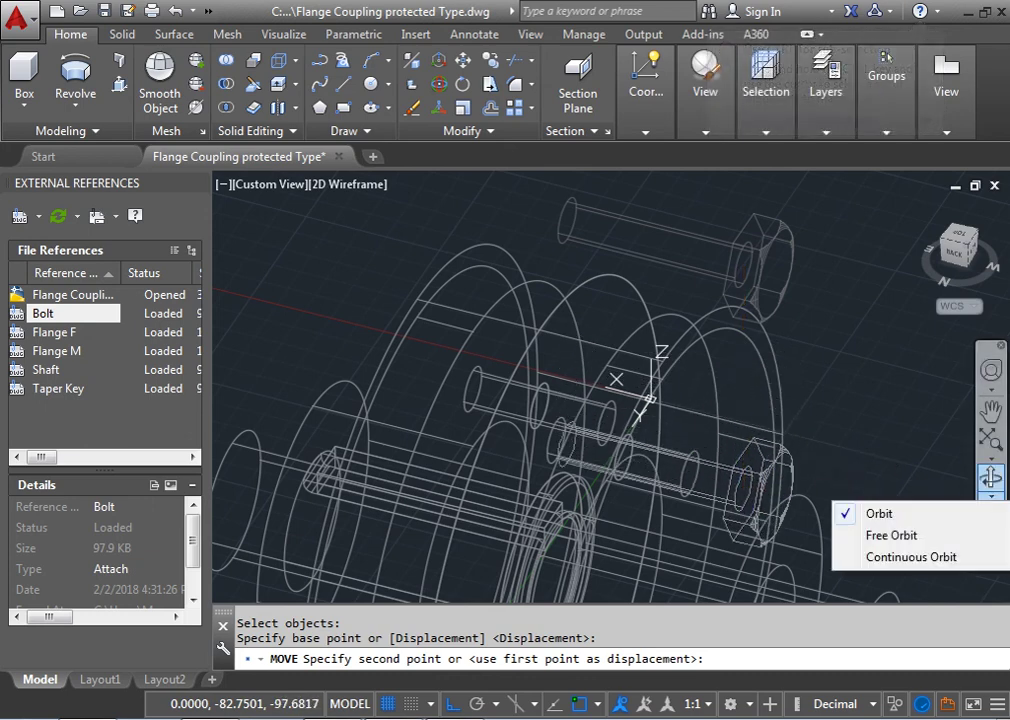
click(889, 433)
click(987, 478)
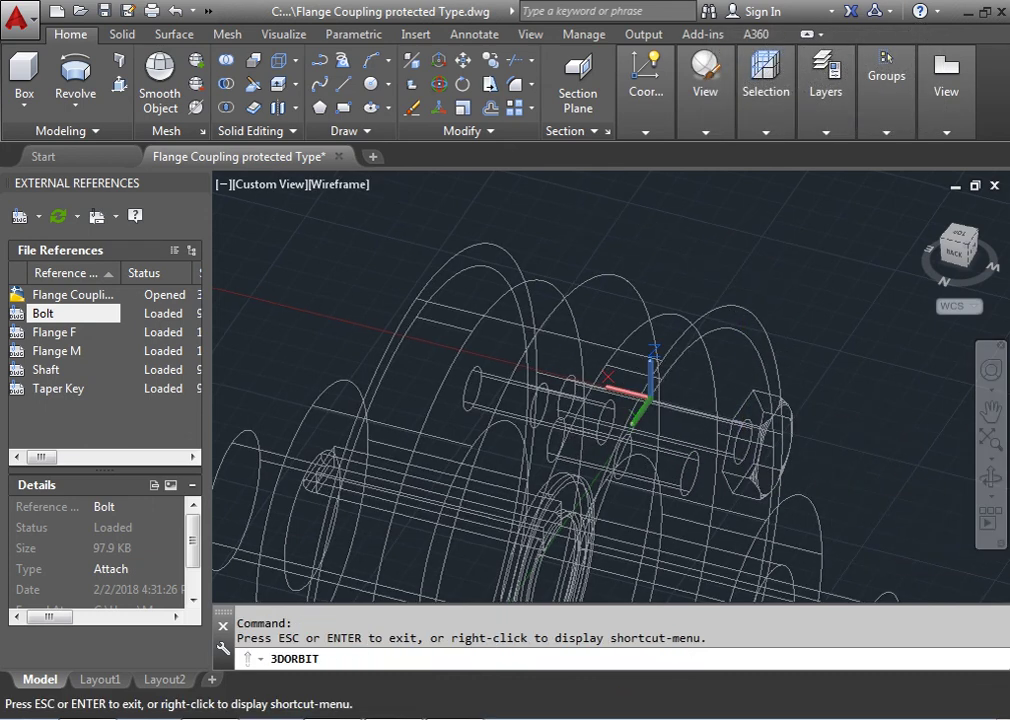
drag(640, 420, 552, 462)
key(Escape)
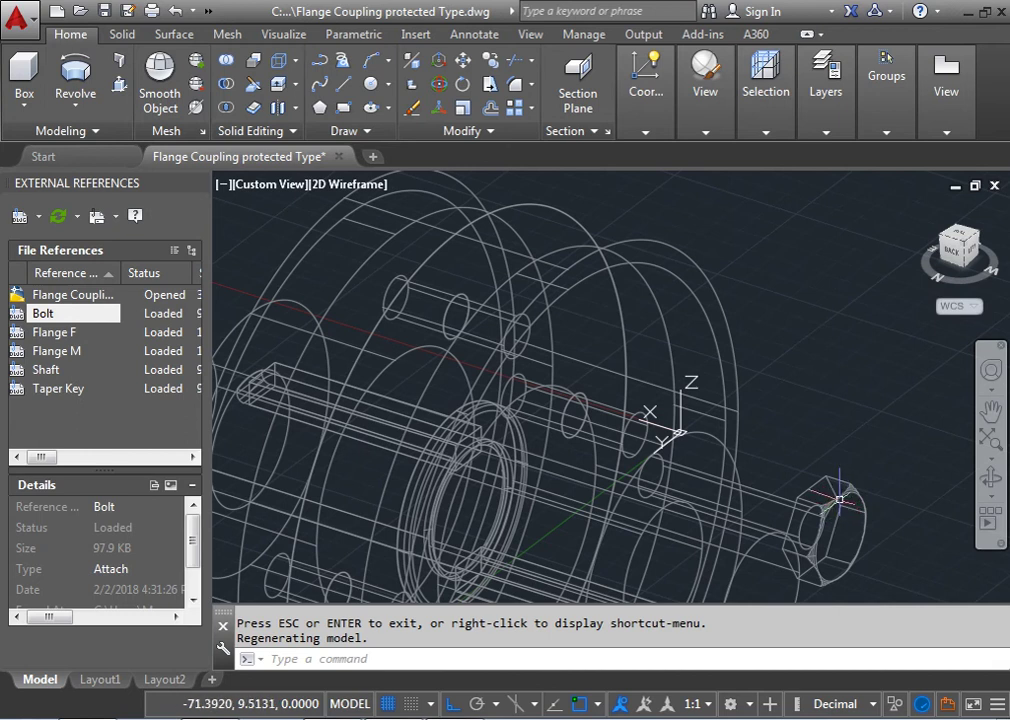
Step: Abandon a new move and undo the two earlier bolt moves
click(839, 498)
text(m)
key(Return)
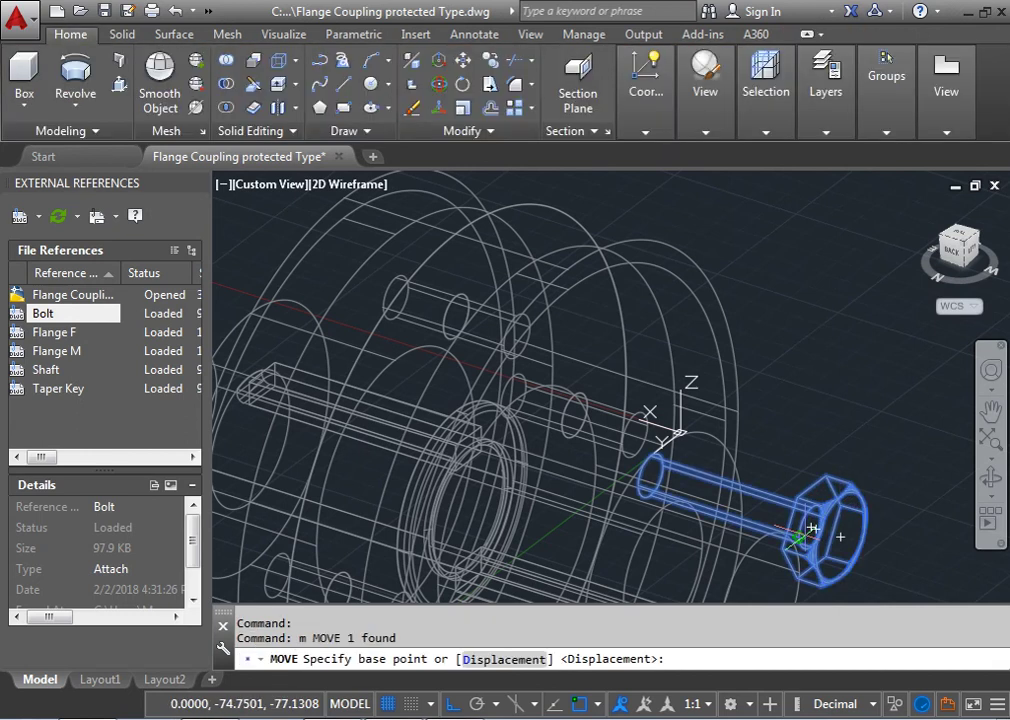
key(Escape)
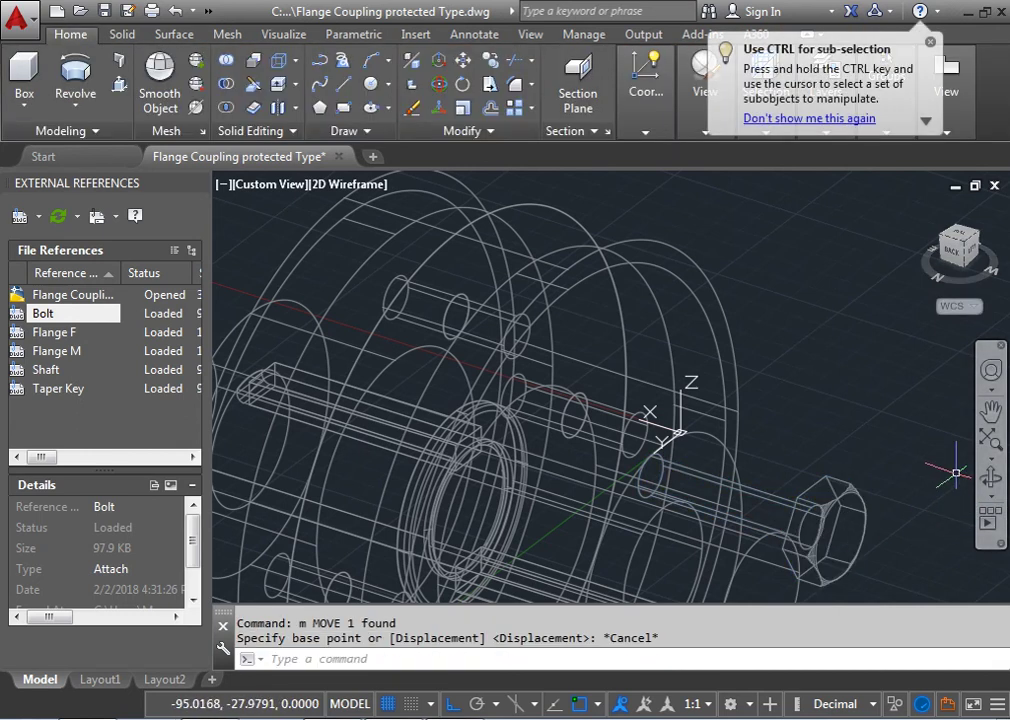
key(ctrl+z)
key(ctrl+z)
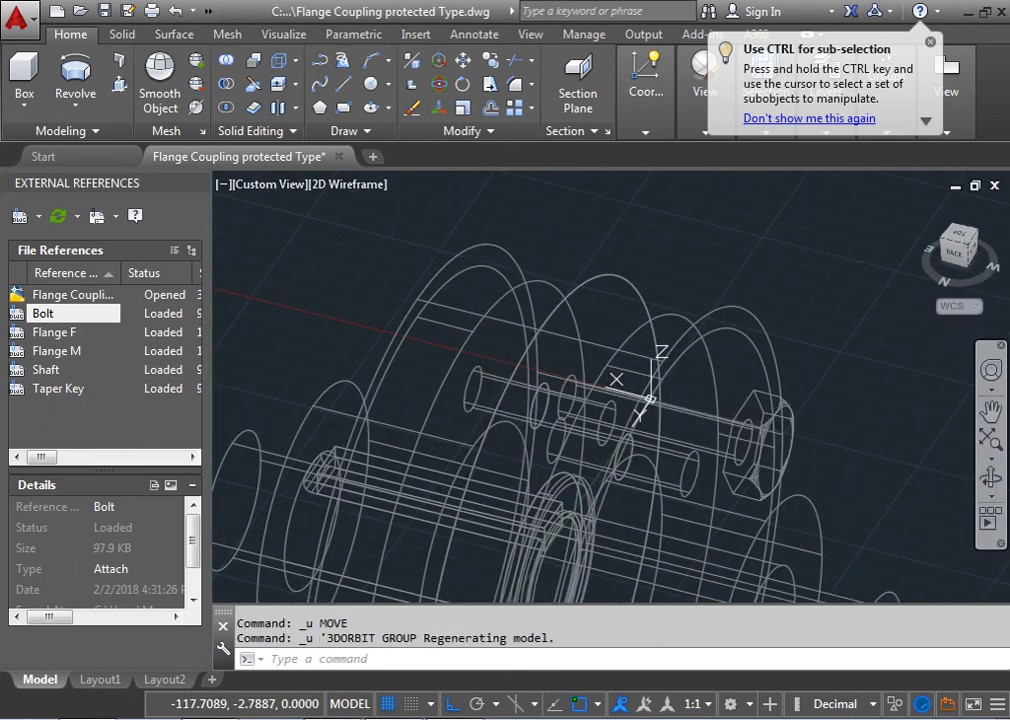
key(ctrl+z)
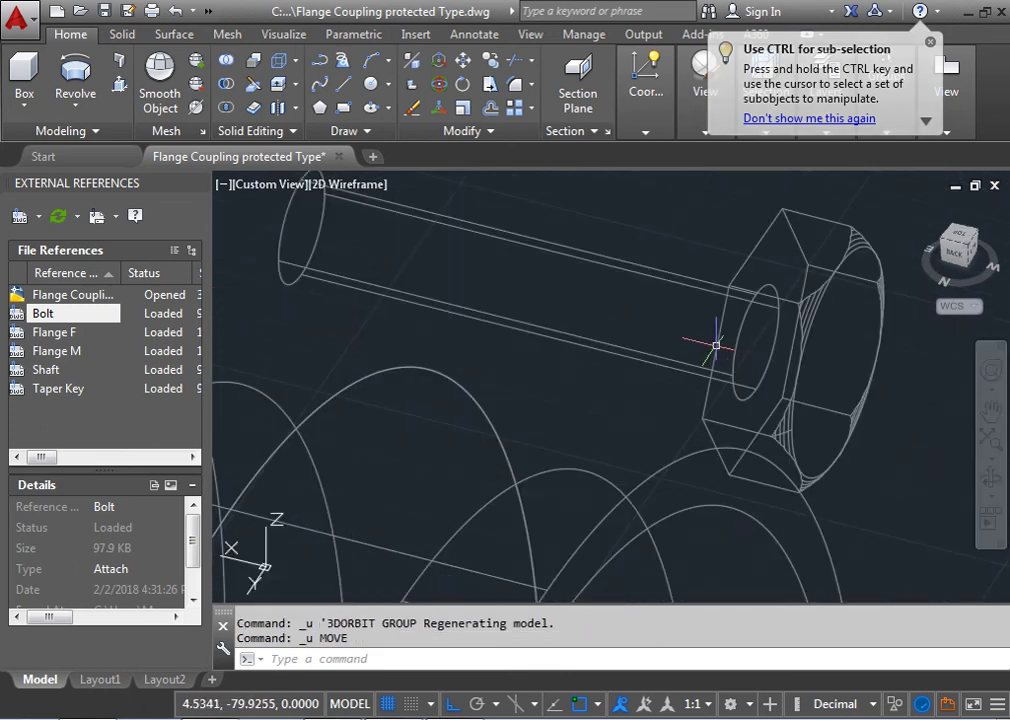
Step: Move the bolt by its nut centre into the flange's bolt hole and recentre the coupling
click(716, 347)
text(m)
key(Return)
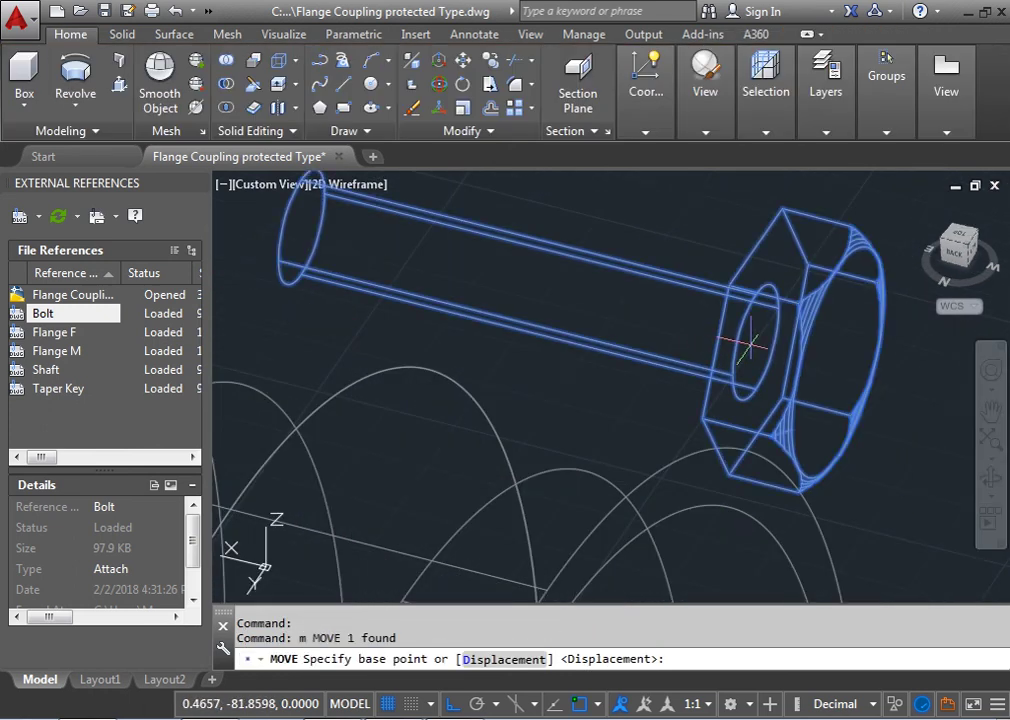
click(757, 341)
scroll(755, 330, down, 3)
scroll(755, 322, down, 2)
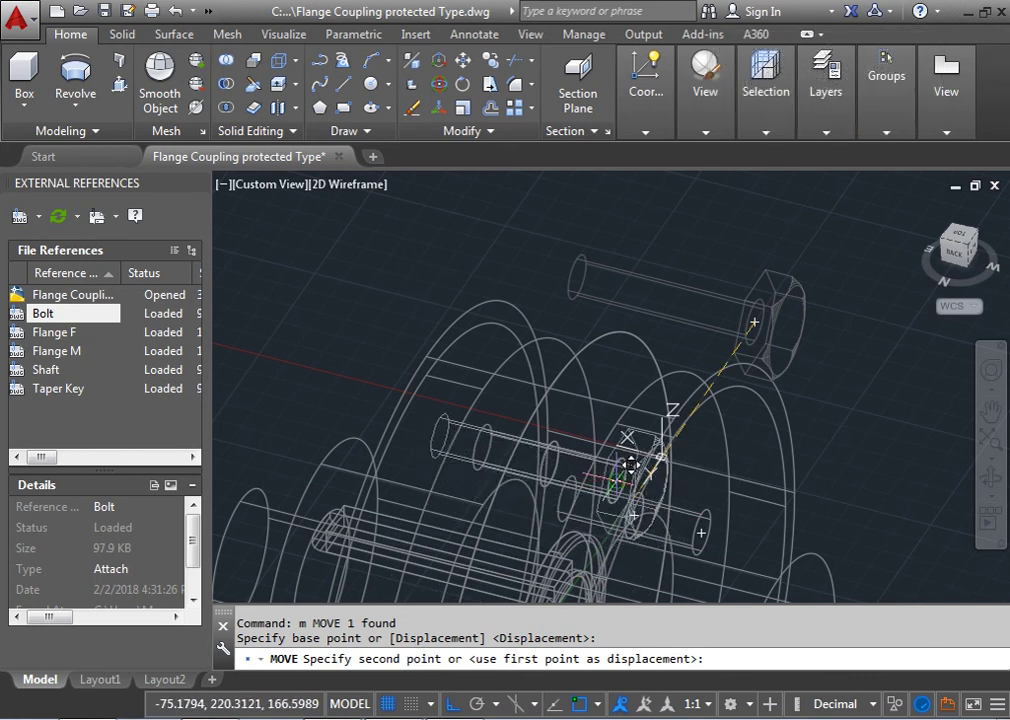
key(Escape)
key(Escape)
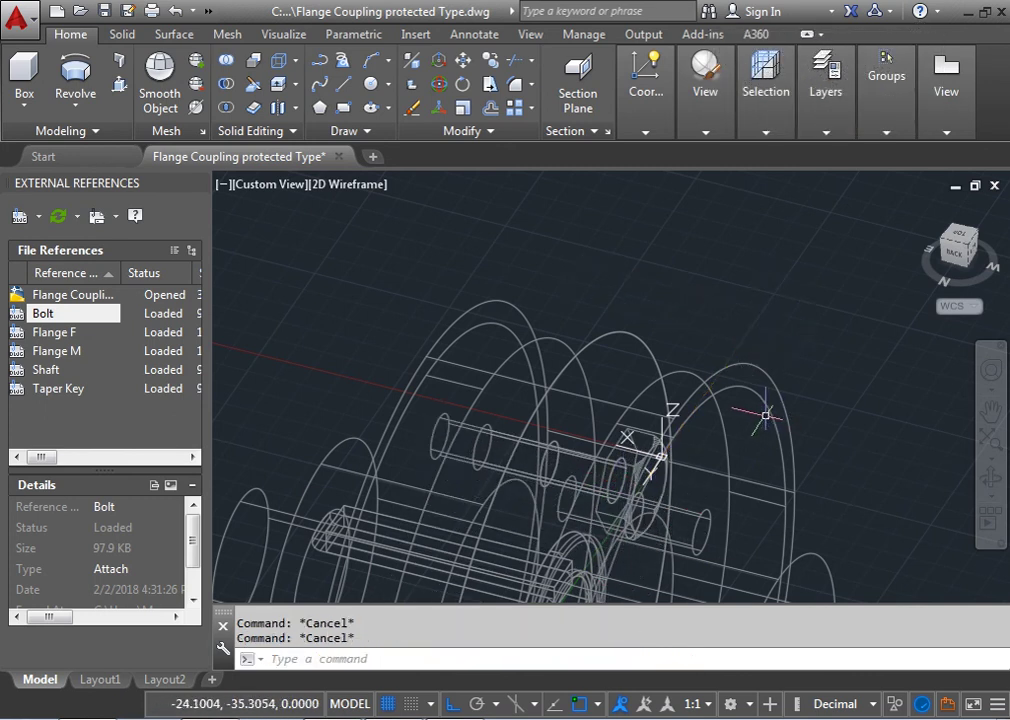
middle_drag(765, 414, 717, 310)
Step: Switch back to Realistic shading and orbit around to inspect the bolt head seated in its hole
click(348, 184)
click(440, 300)
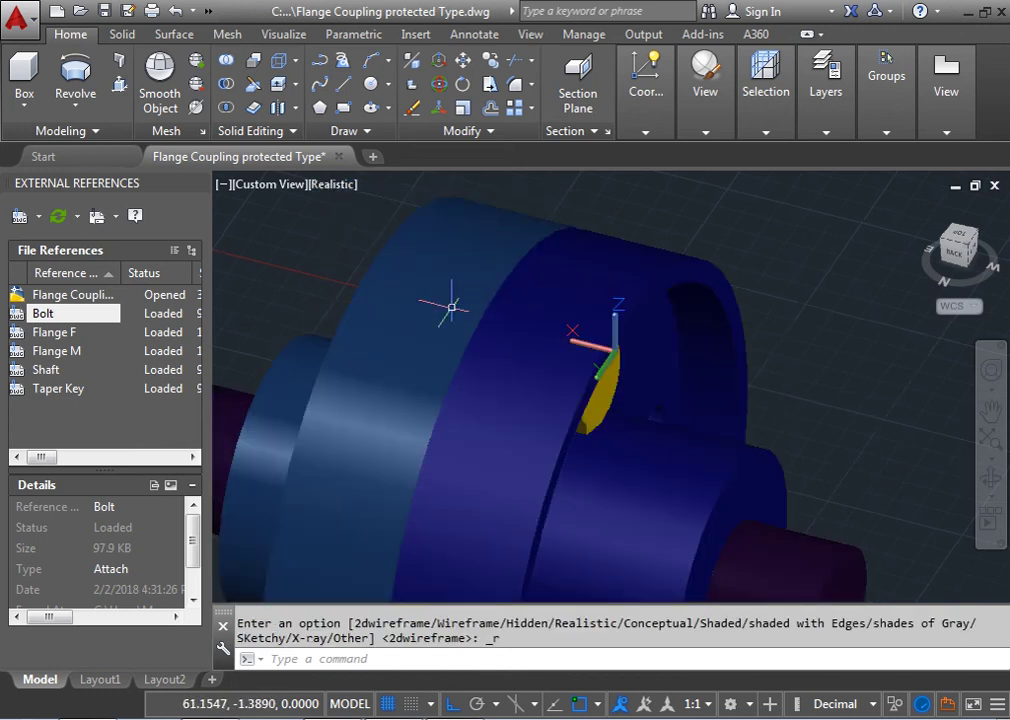
click(990, 477)
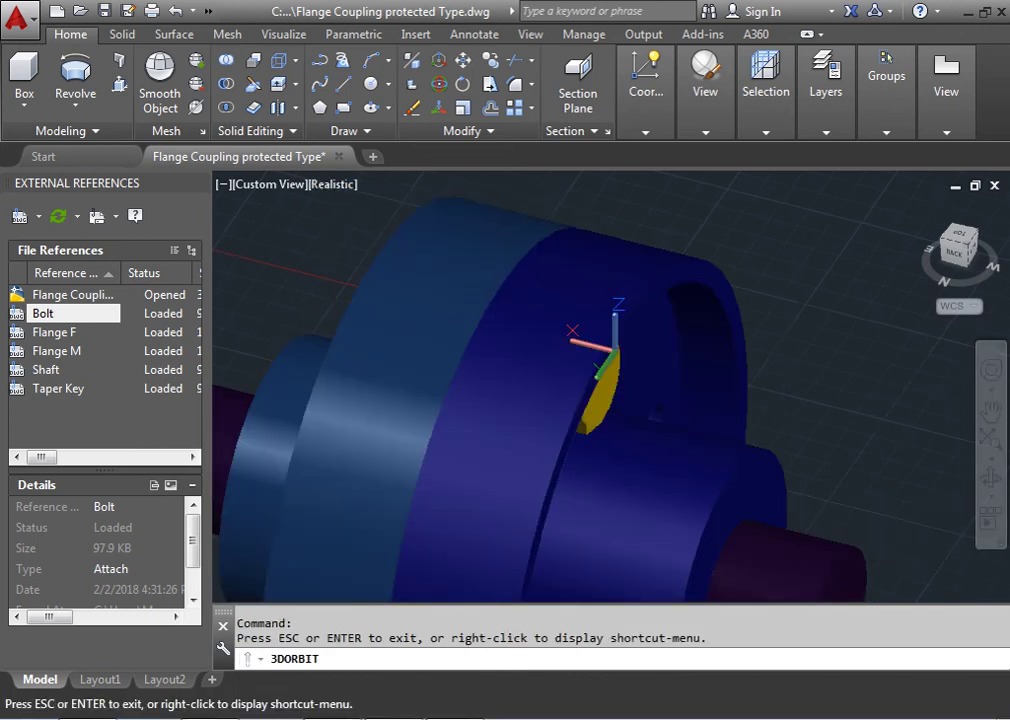
drag(700, 400, 560, 420)
drag(449, 404, 355, 319)
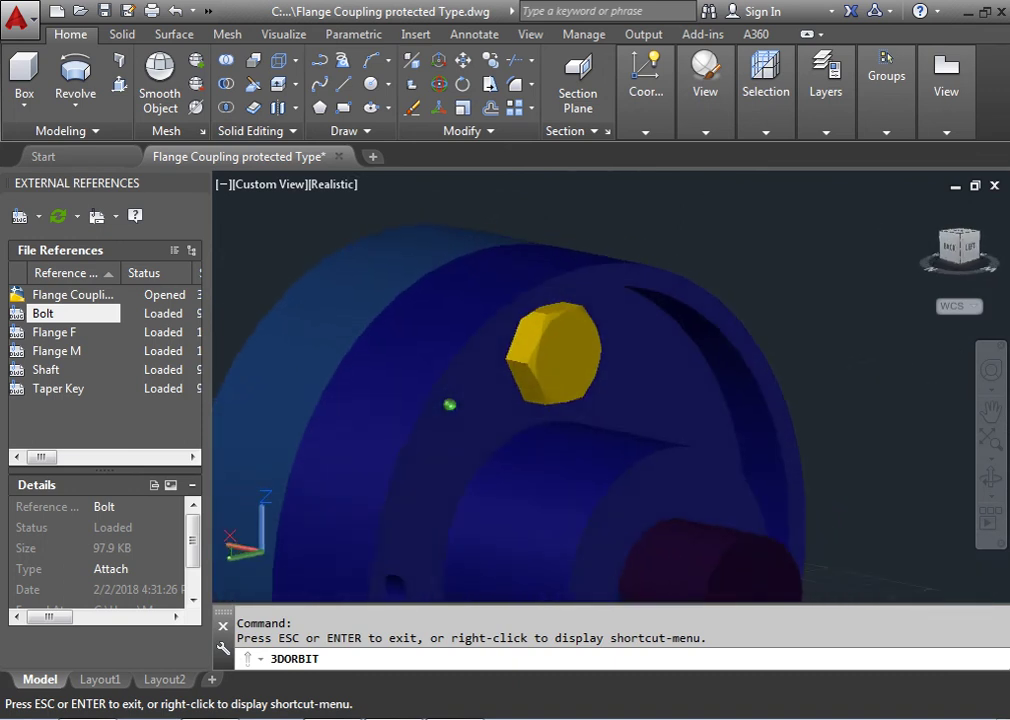
drag(560, 380, 590, 385)
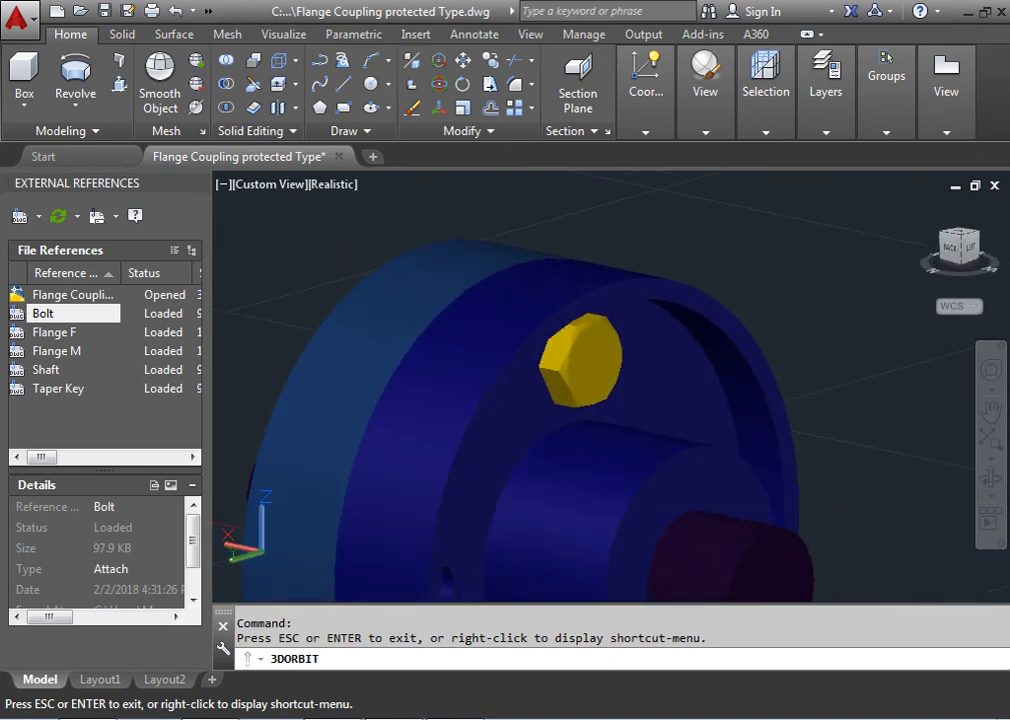
drag(590, 385, 640, 396)
drag(726, 524, 600, 370)
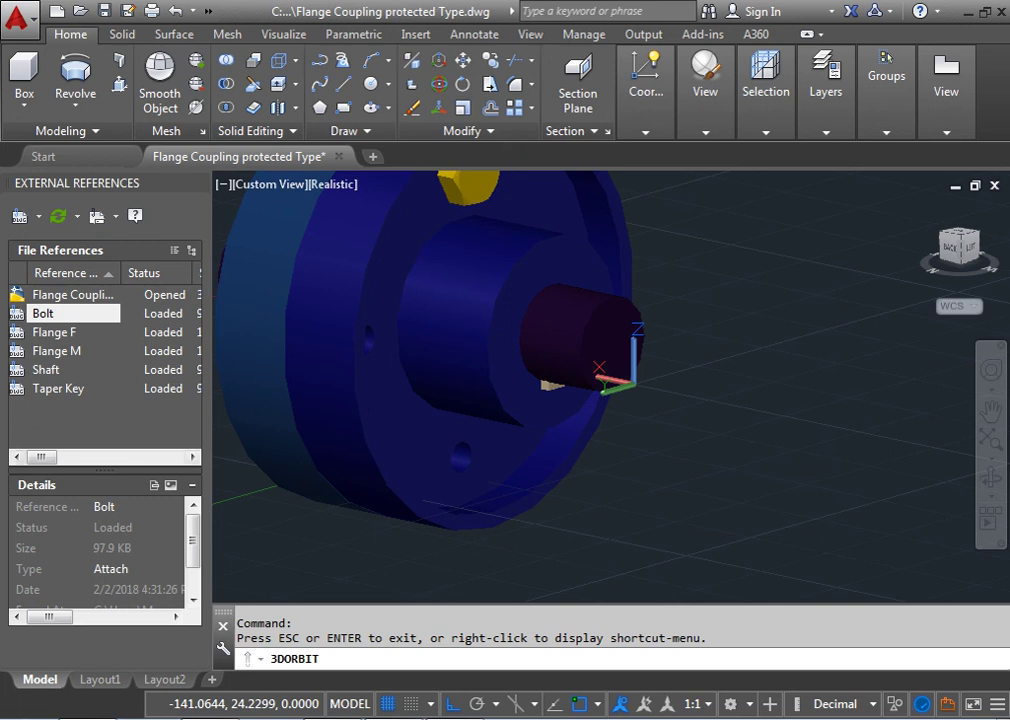
click(19, 216)
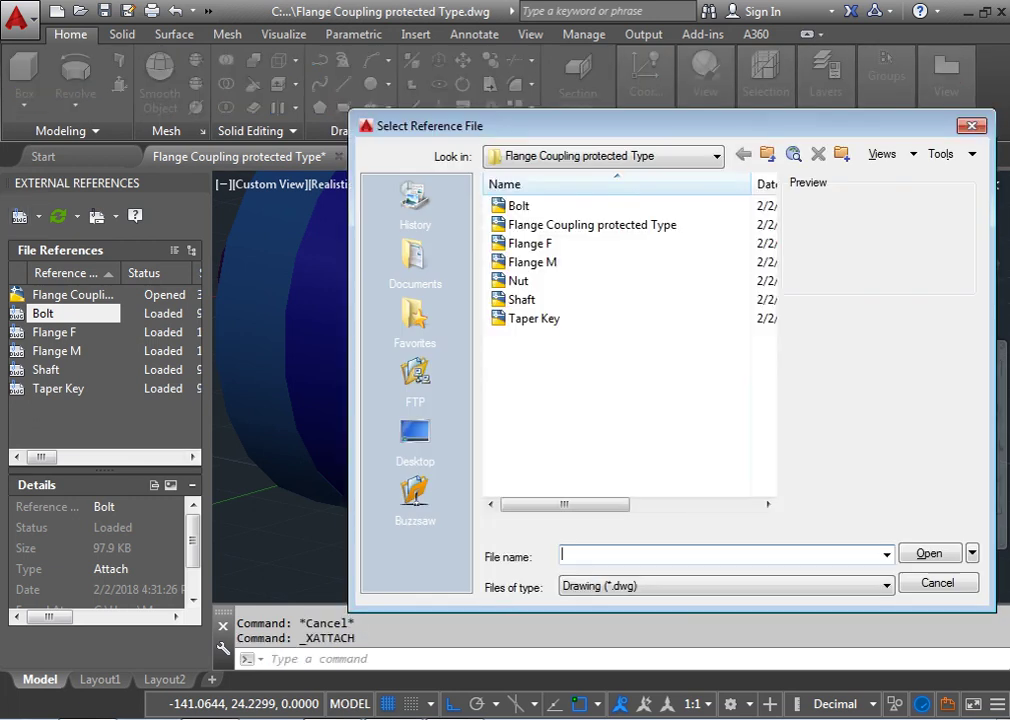
Step: Attach Nut.dwg as an external reference with default settings and orbit to view it
click(518, 281)
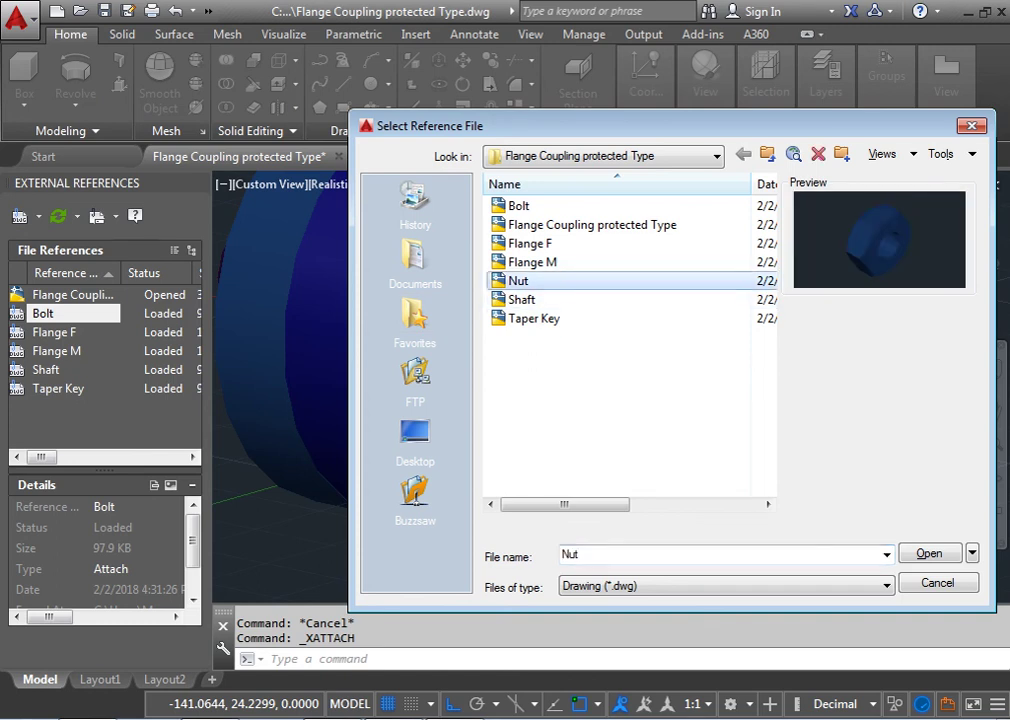
click(929, 553)
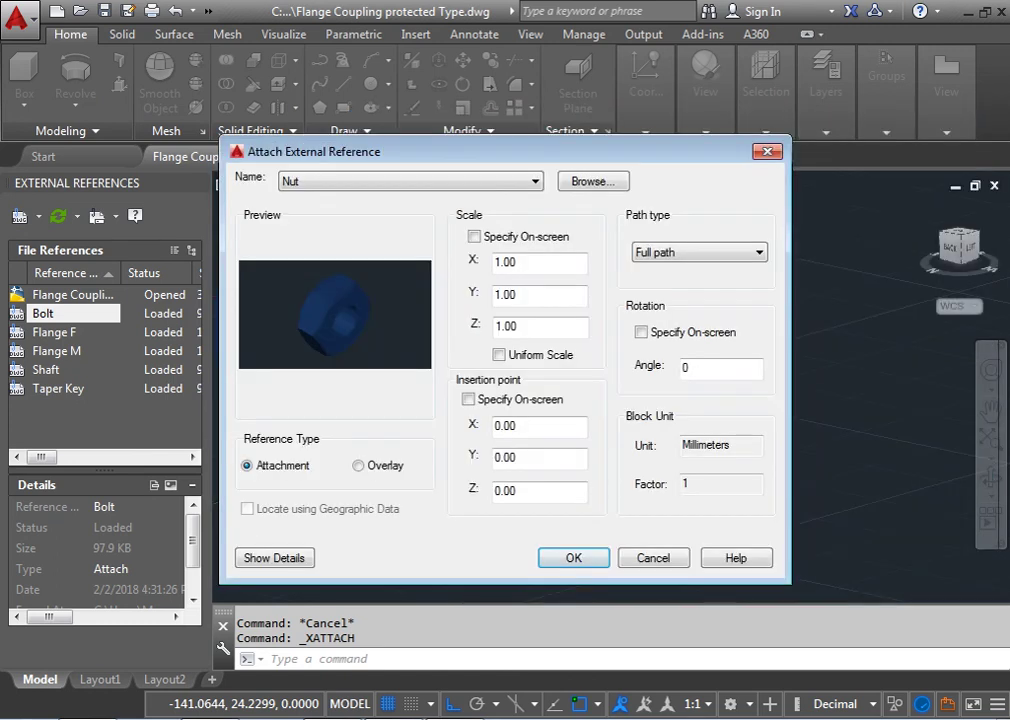
click(574, 557)
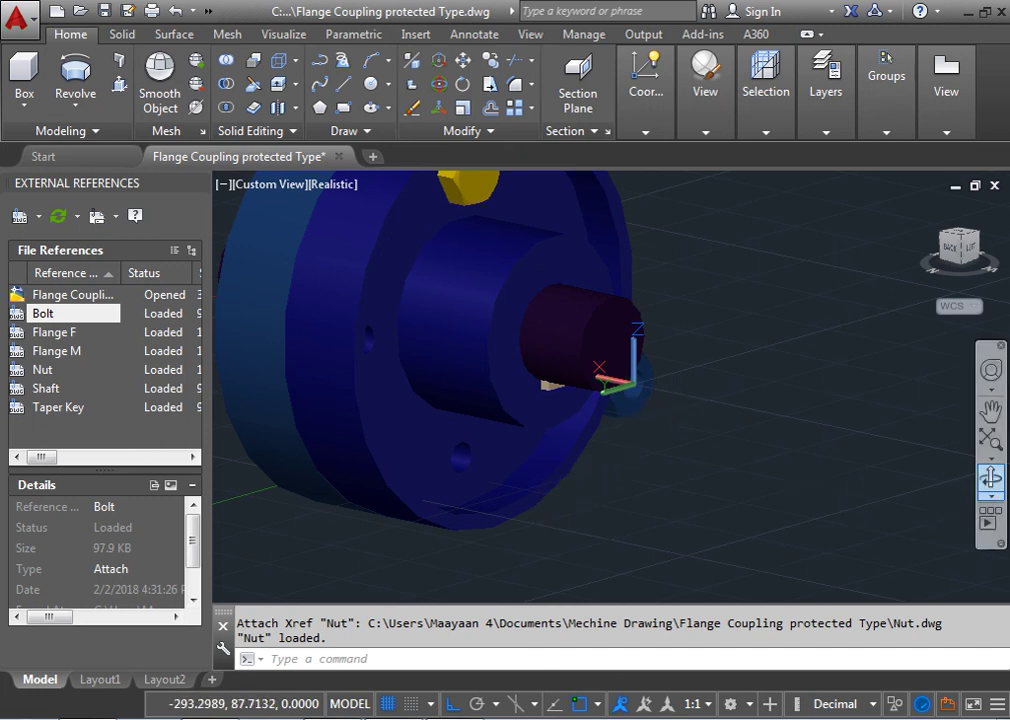
click(990, 478)
drag(469, 321, 440, 330)
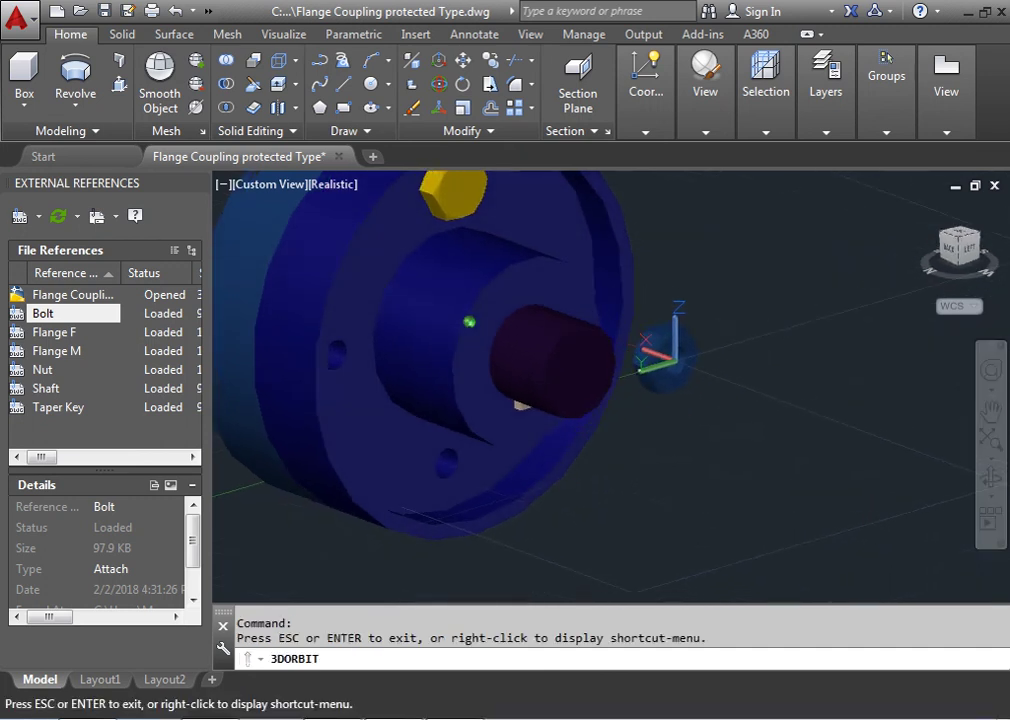
Step: Switch the viewport visual style to 2D Wireframe
key(Escape)
click(333, 184)
click(417, 232)
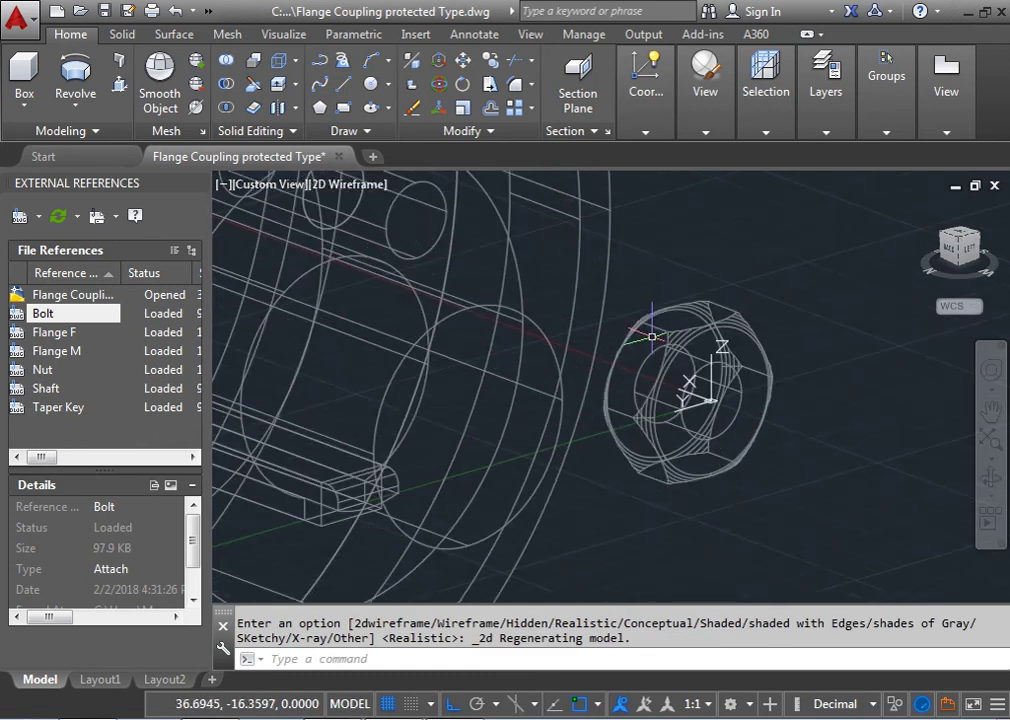
scroll(770, 340, up, 2)
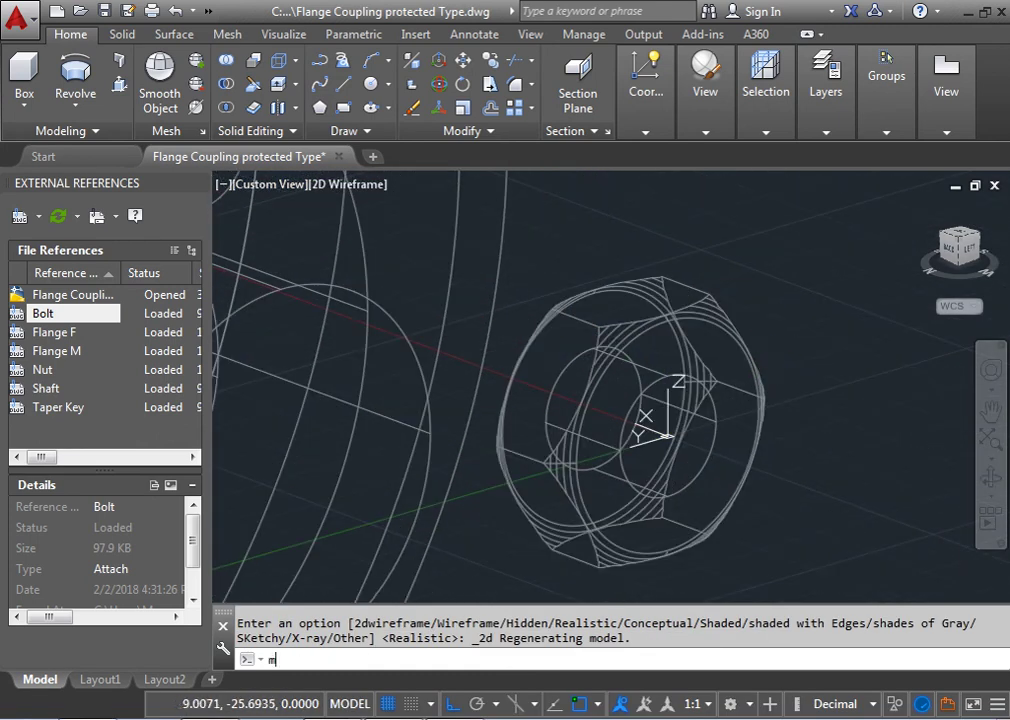
Step: Select the Nut with a window and start moving it, cancelling the first attempts
key(Return)
click(751, 374)
key(Return)
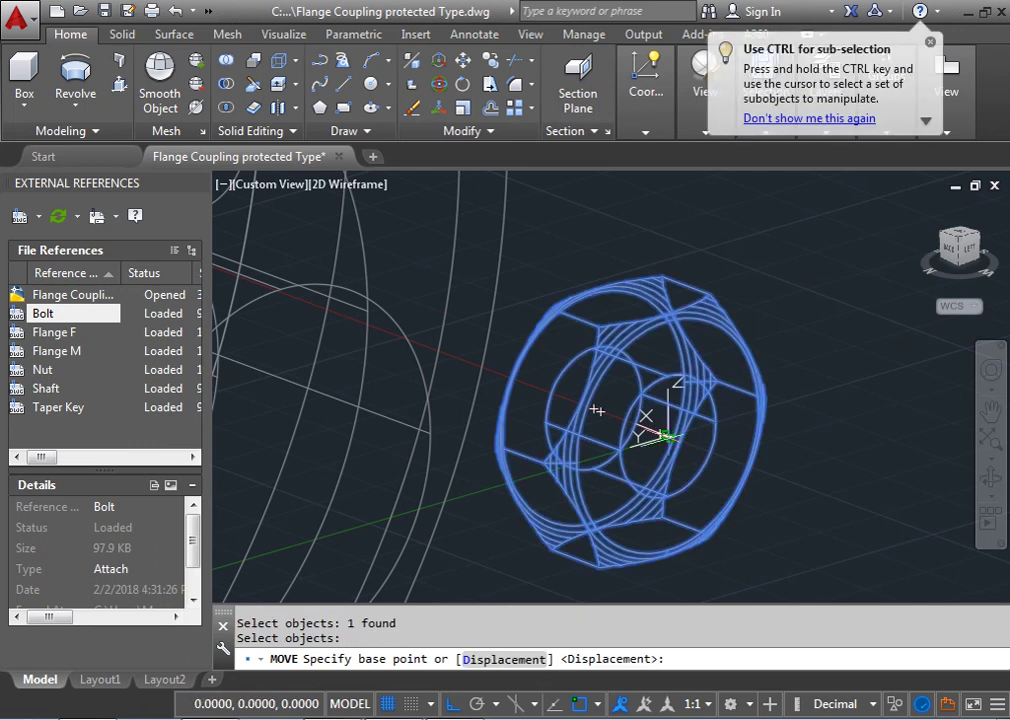
shift+middle_drag(597, 410, 629, 422)
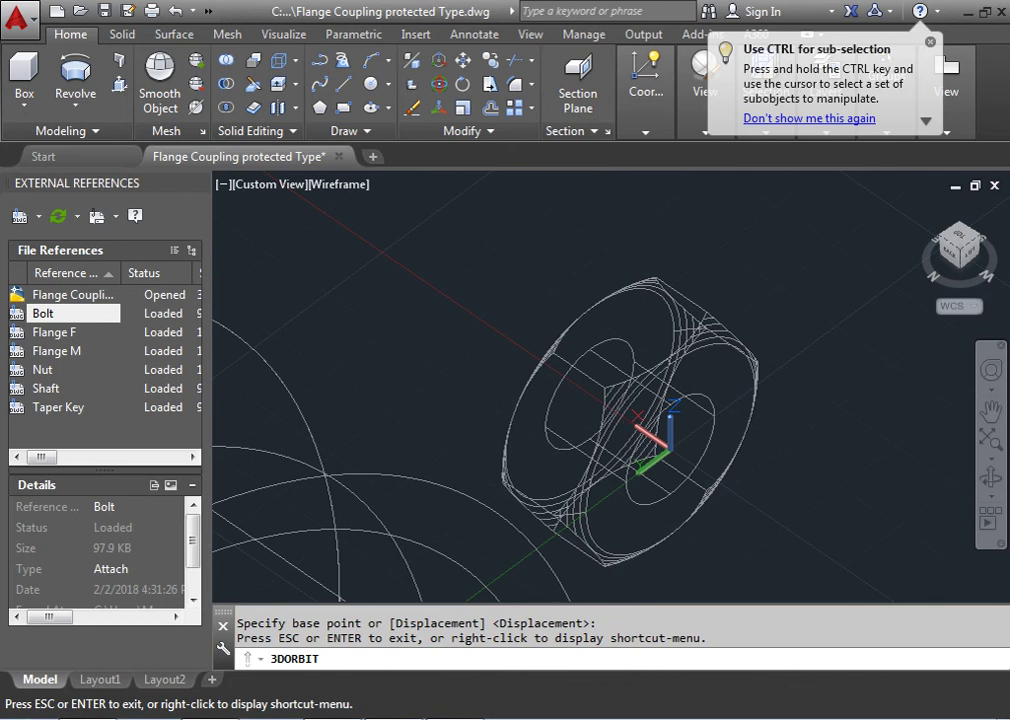
shift+middle_drag(630, 421, 630, 421)
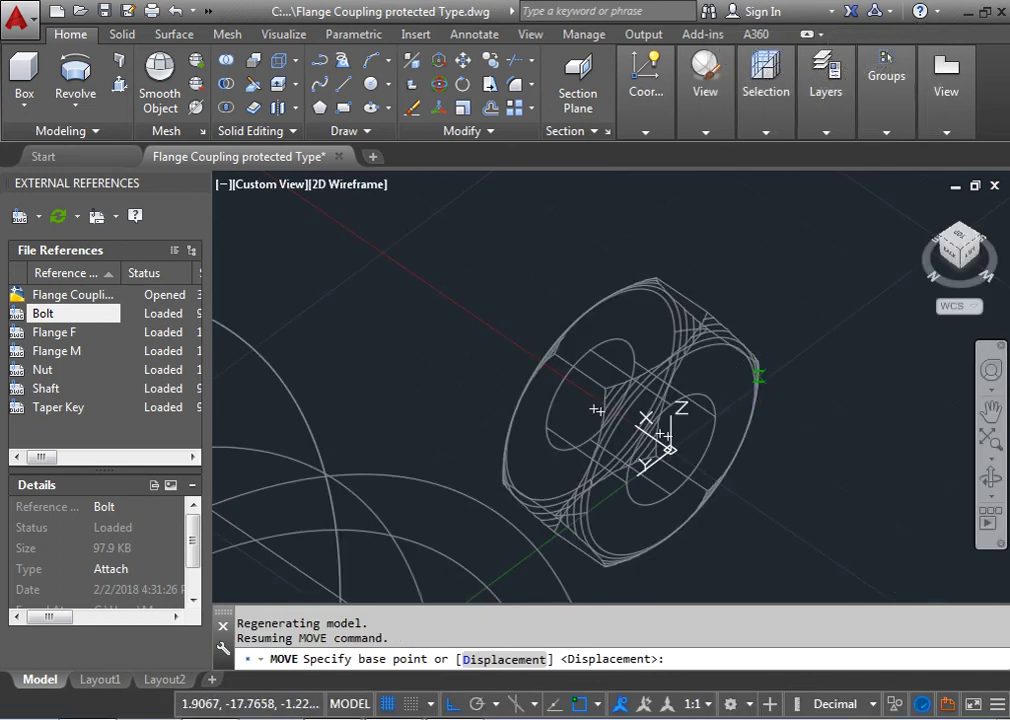
key(Escape)
click(760, 364)
click(555, 250)
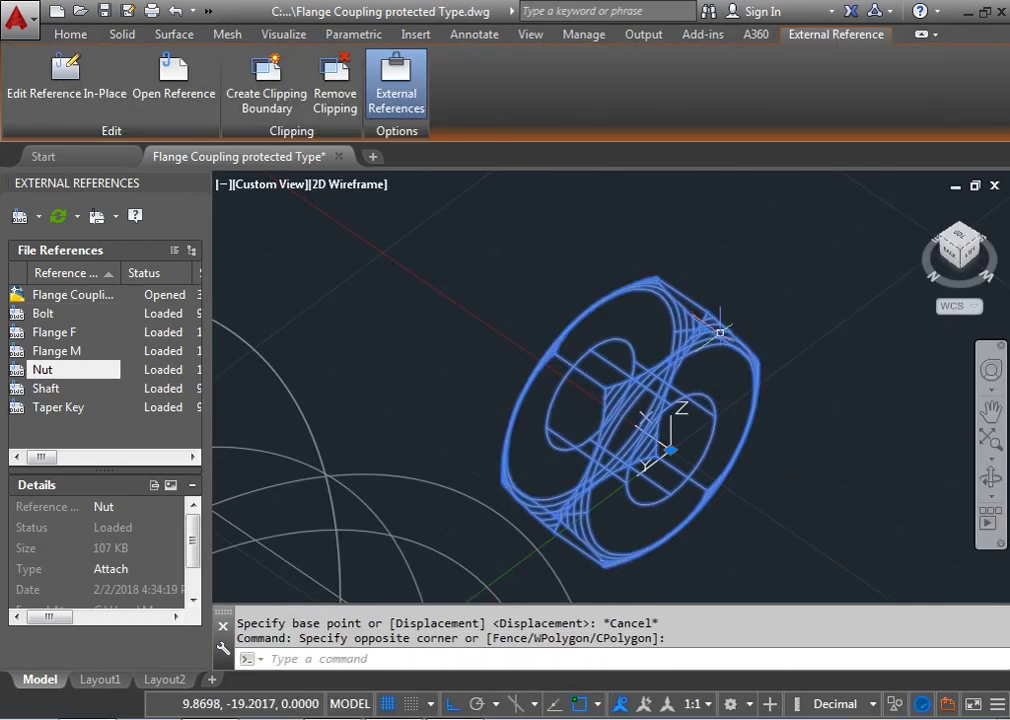
text(m)
key(Return)
scroll(650, 455, up, 4)
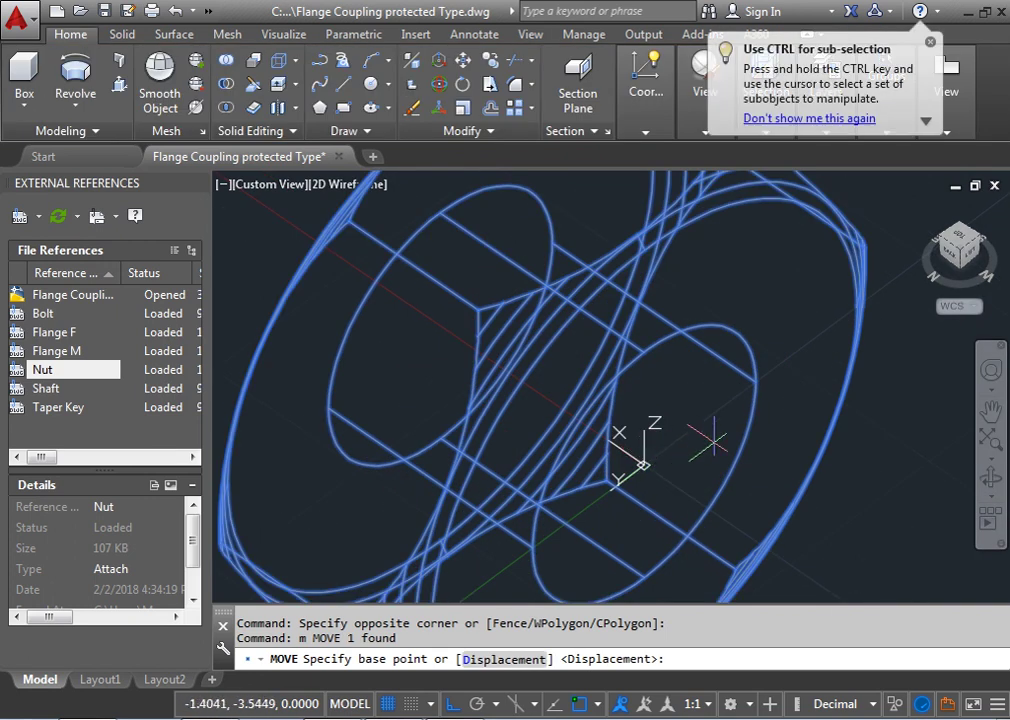
click(790, 461)
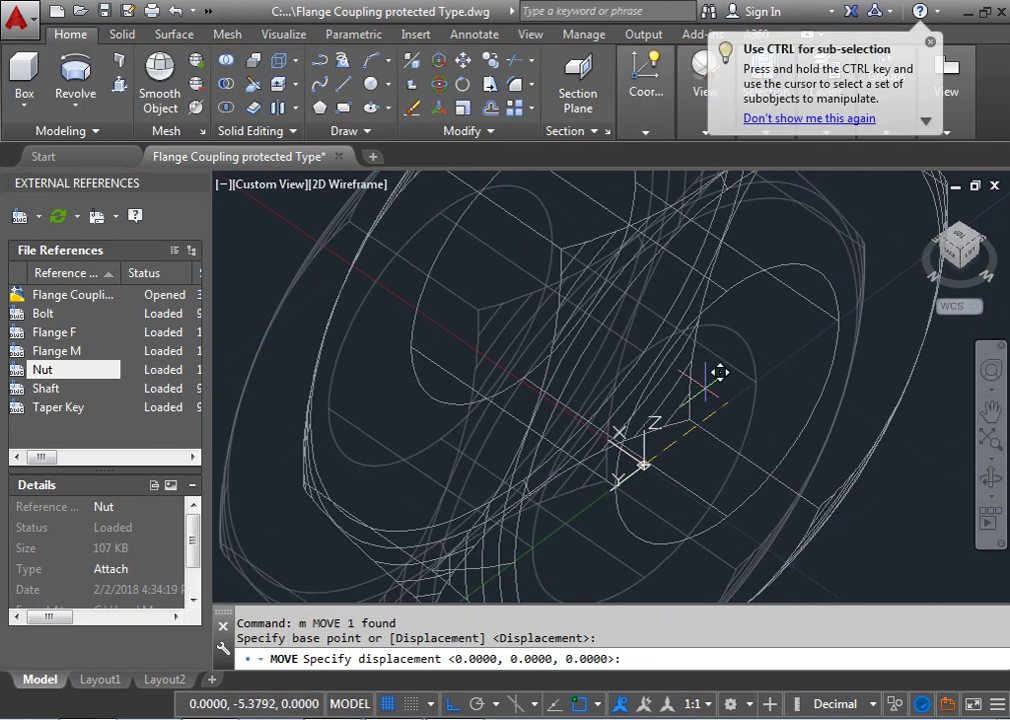
key(Escape)
Step: Move the Nut from its base point onto the end of the bolt, then reselect it
key(Return)
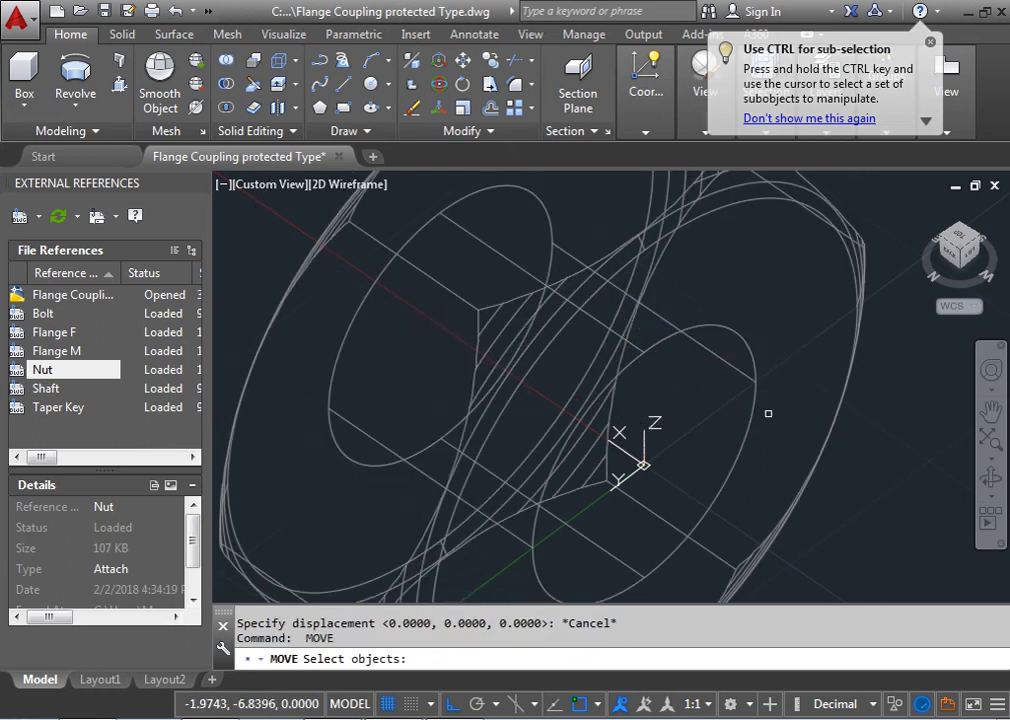
click(748, 413)
key(Return)
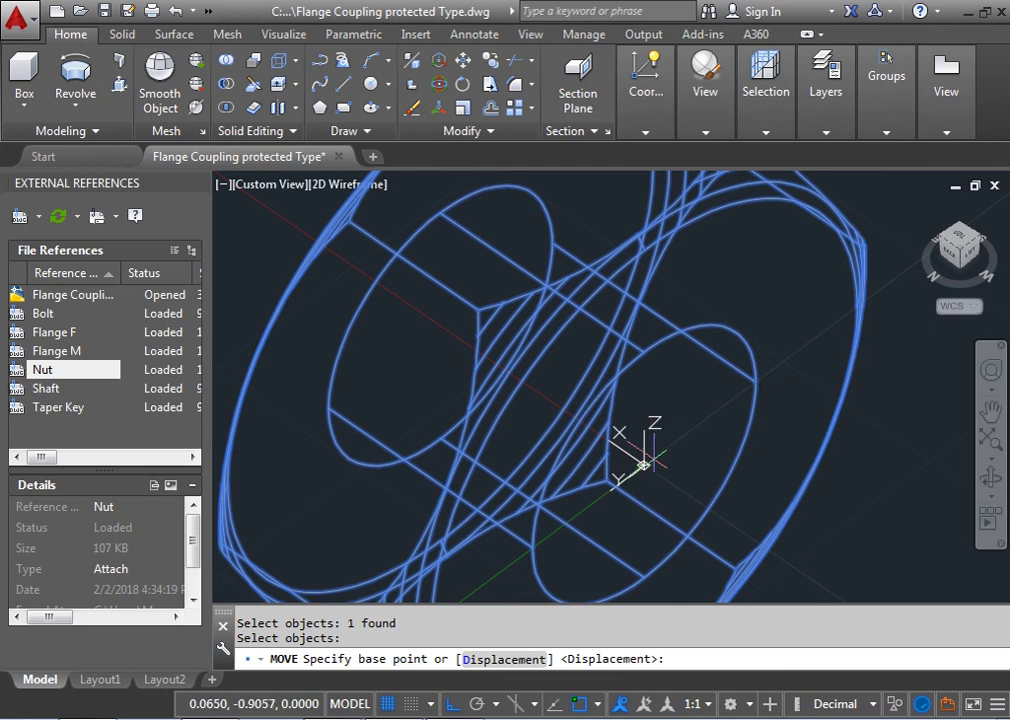
click(644, 465)
scroll(739, 343, down, 3)
scroll(735, 343, down, 2)
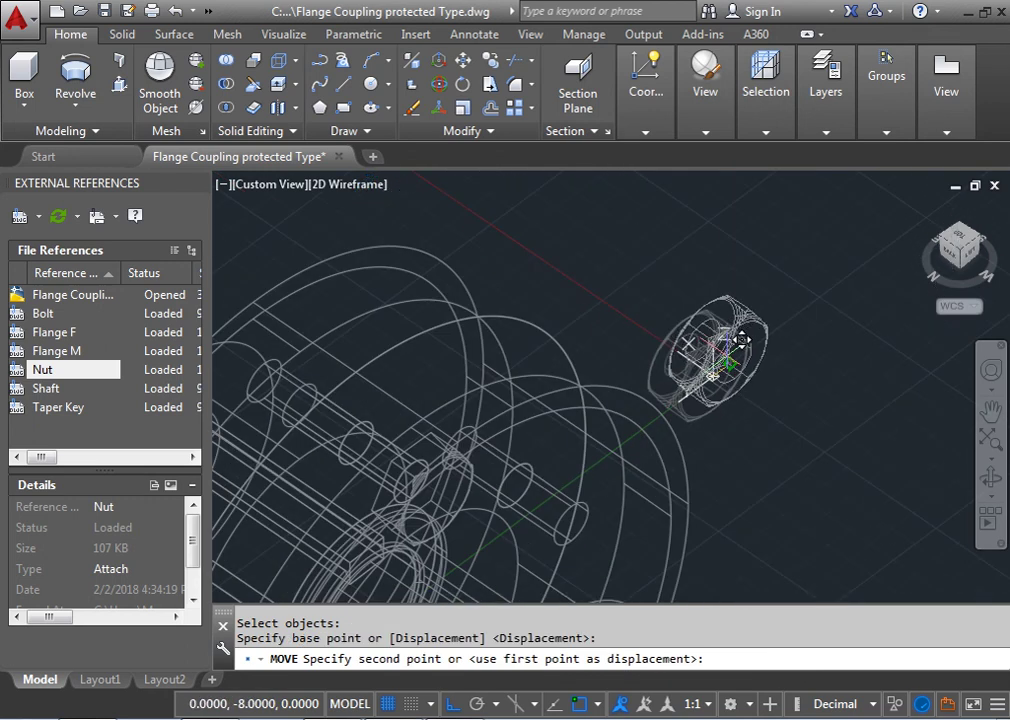
scroll(766, 332, down, 2)
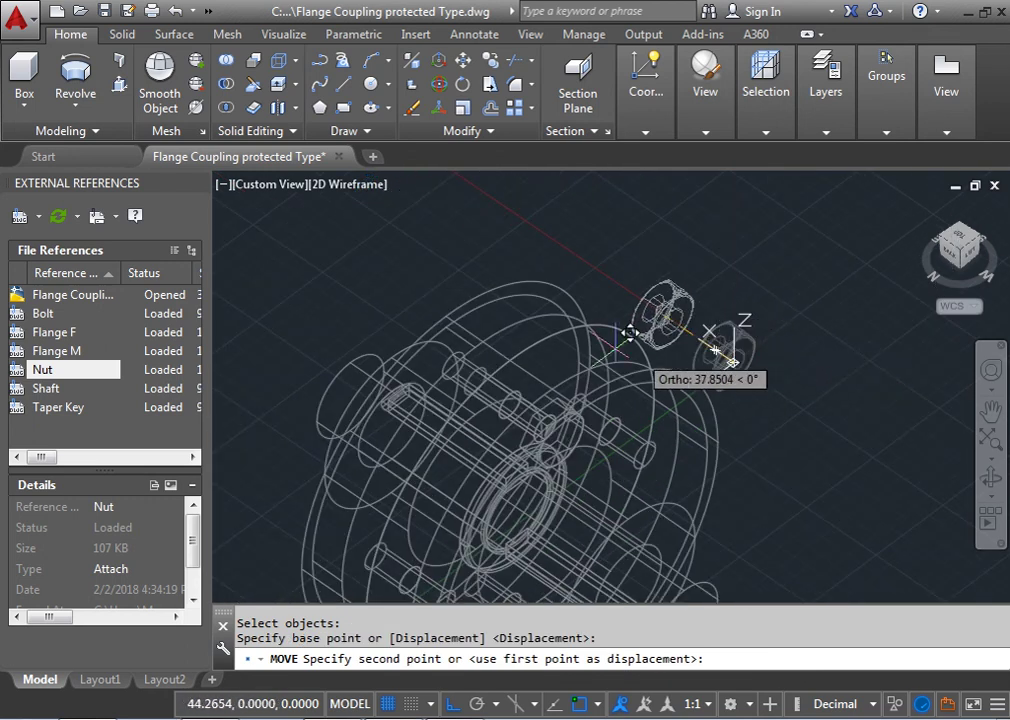
scroll(485, 332, up, 3)
scroll(478, 345, up, 3)
scroll(479, 400, up, 2)
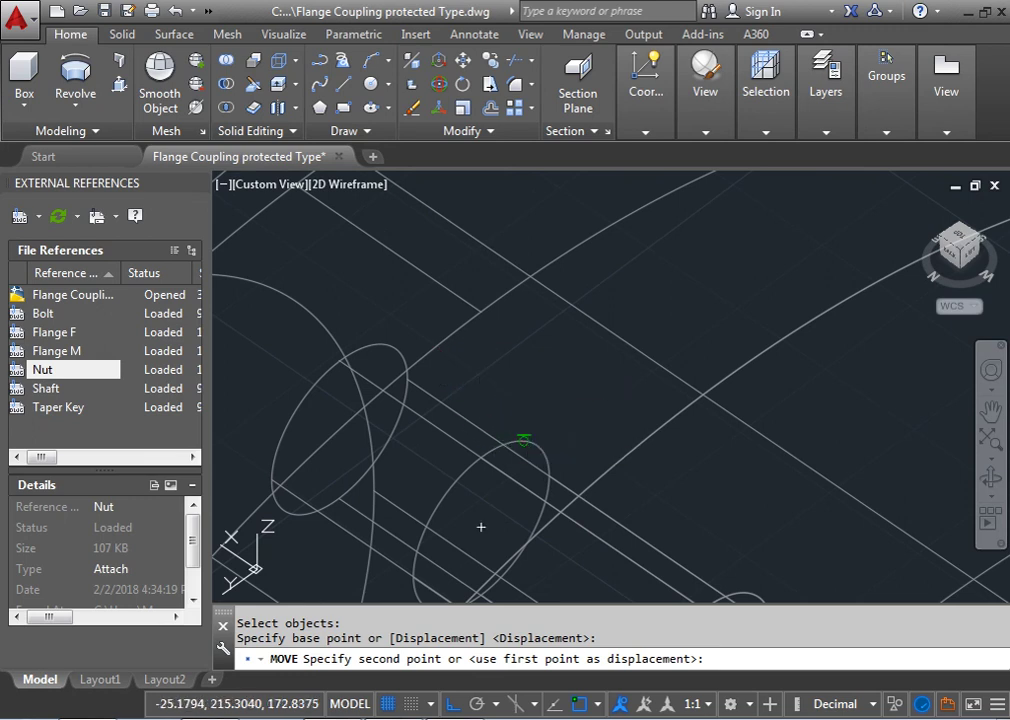
click(481, 518)
key(Escape)
scroll(583, 266, down, 2)
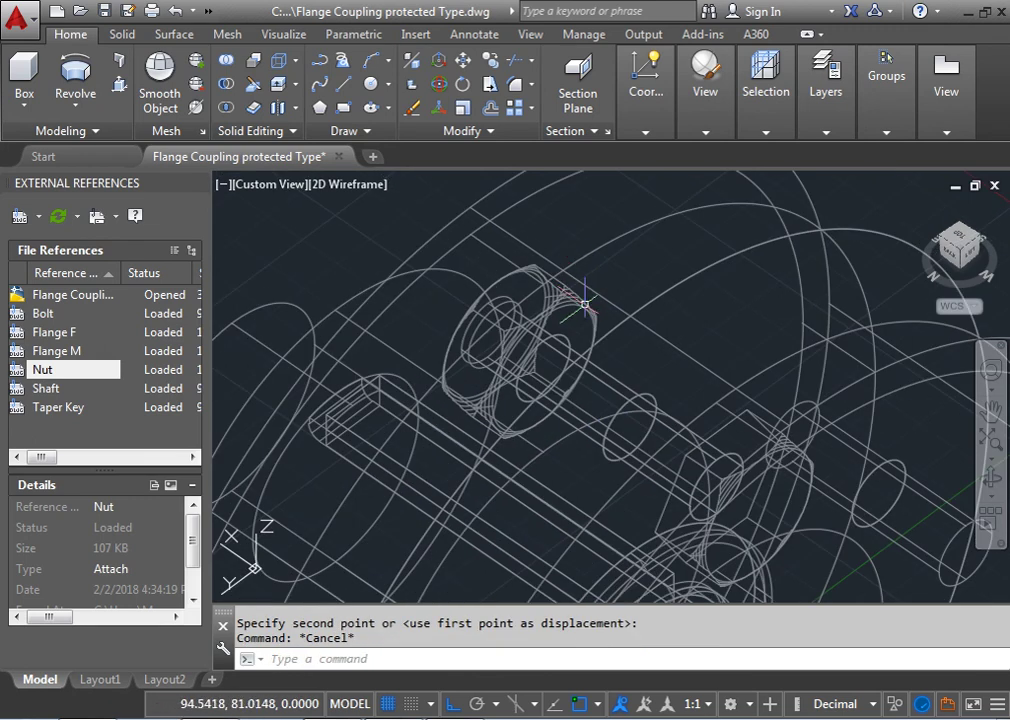
click(576, 304)
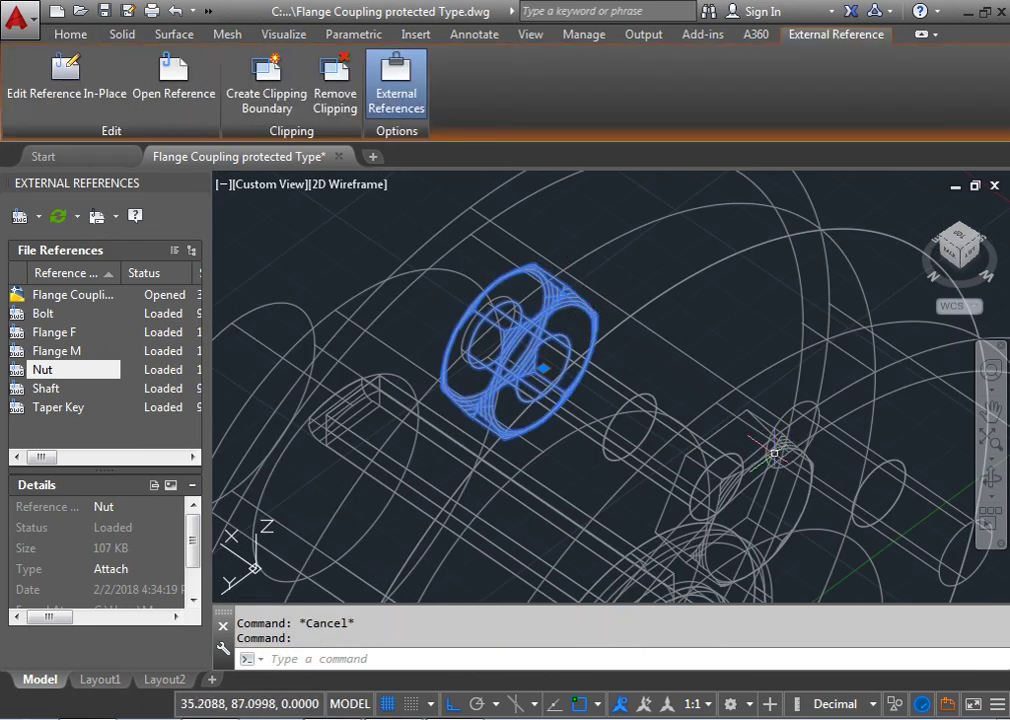
Step: Copy the selected bolt and nut into a second bolt hole of the flange
click(752, 471)
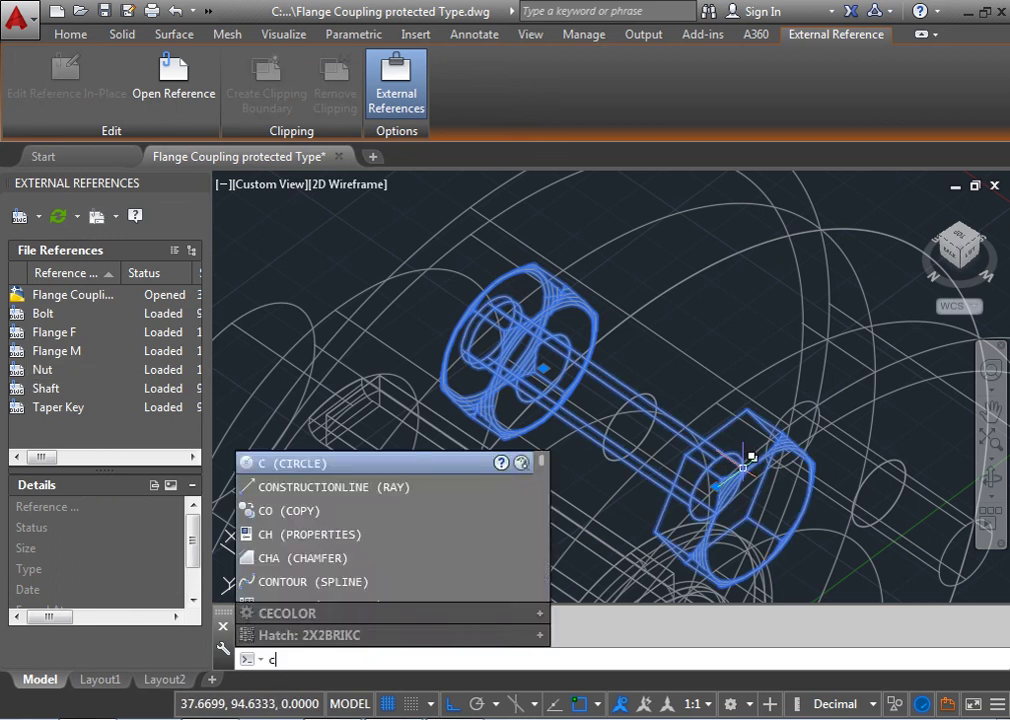
text(o)
key(Return)
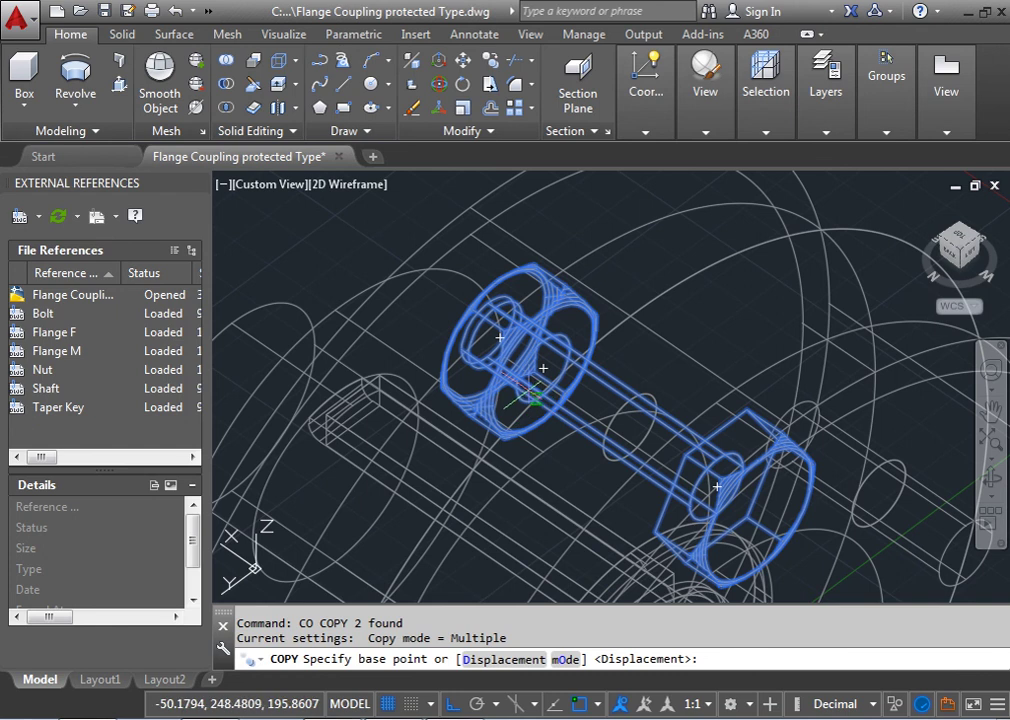
scroll(543, 368, up, 2)
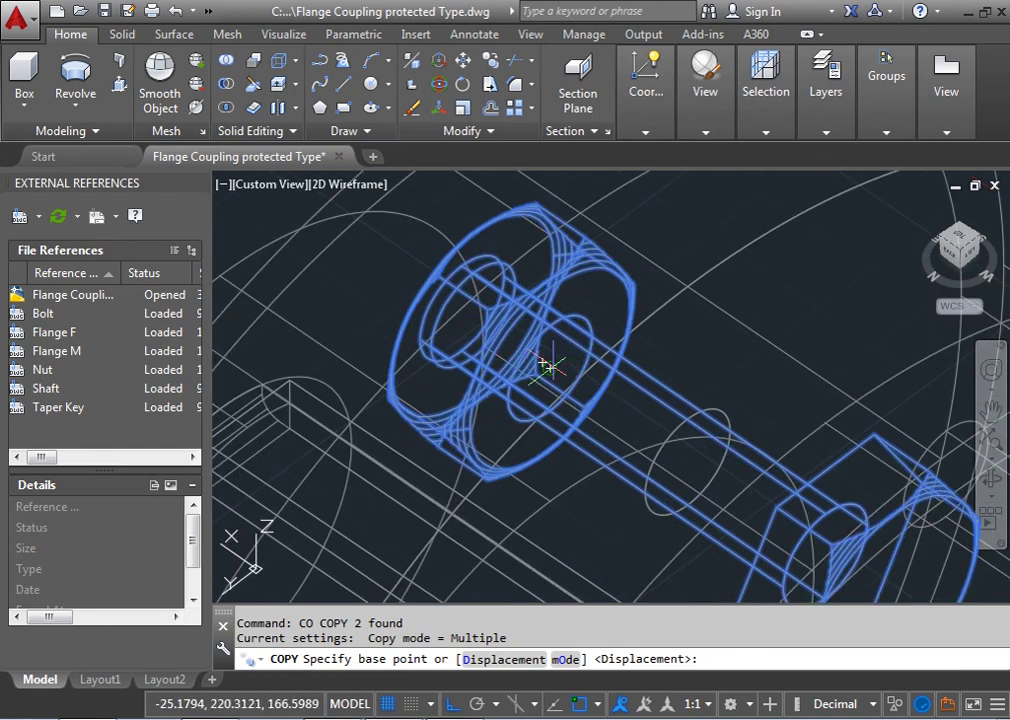
click(561, 357)
scroll(557, 354, down, 2)
scroll(600, 450, down, 2)
scroll(670, 510, up, 4)
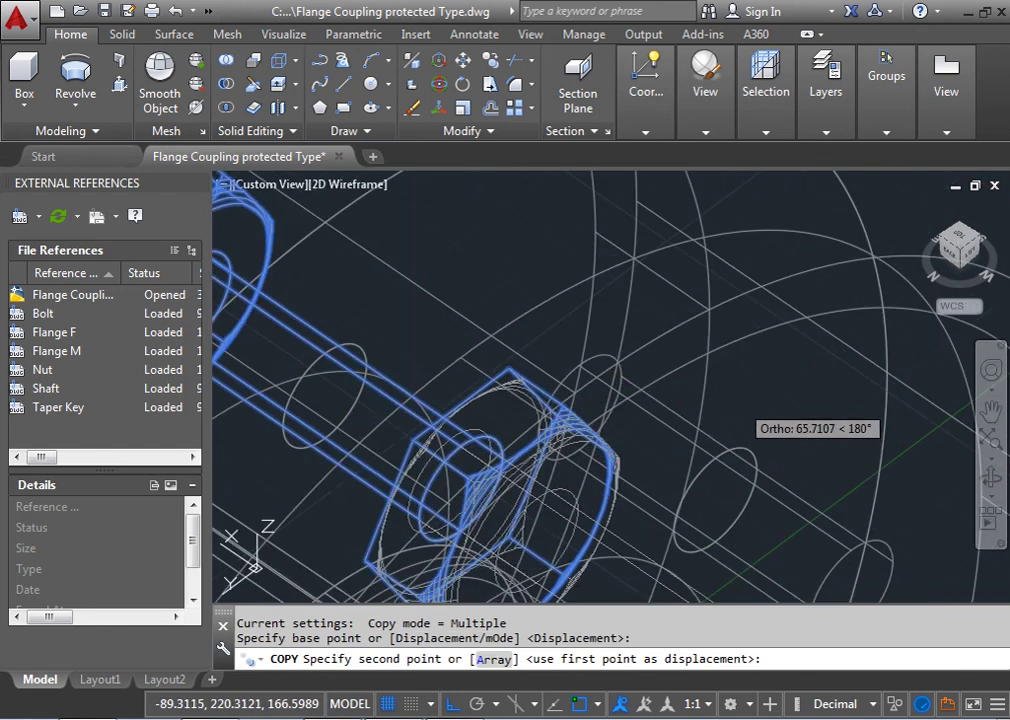
click(640, 370)
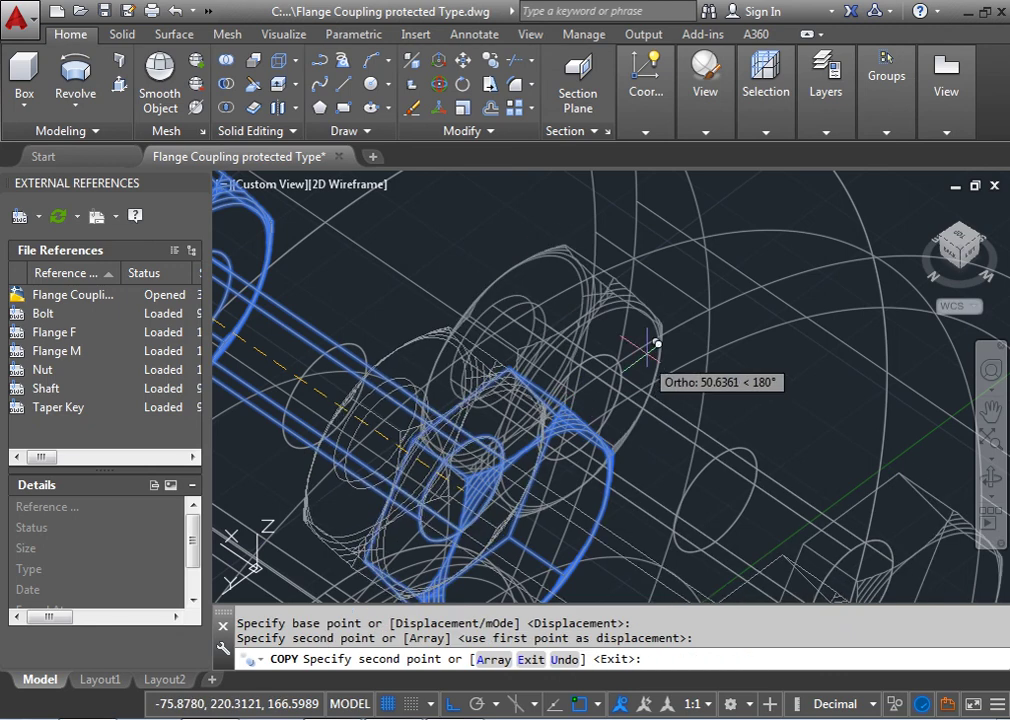
Step: Place another copy of the bolt and nut in a further bolt hole
scroll(697, 290, up, 3)
scroll(706, 288, down, 1)
scroll(706, 288, down, 1)
scroll(708, 288, down, 2)
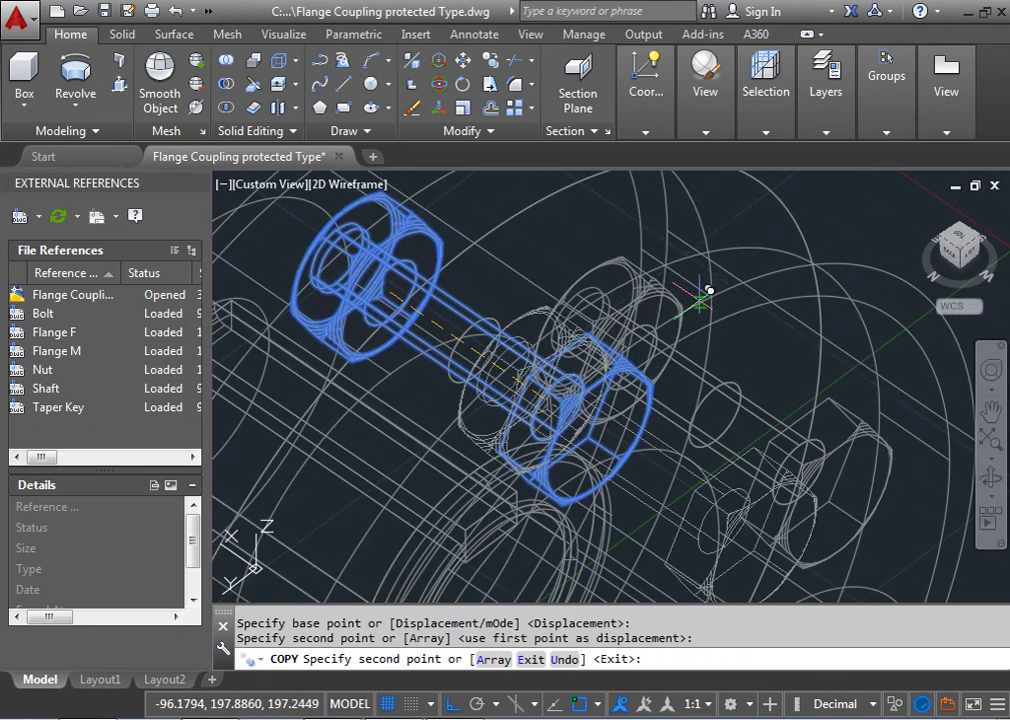
scroll(714, 289, down, 1)
scroll(600, 400, up, 2)
scroll(595, 360, up, 2)
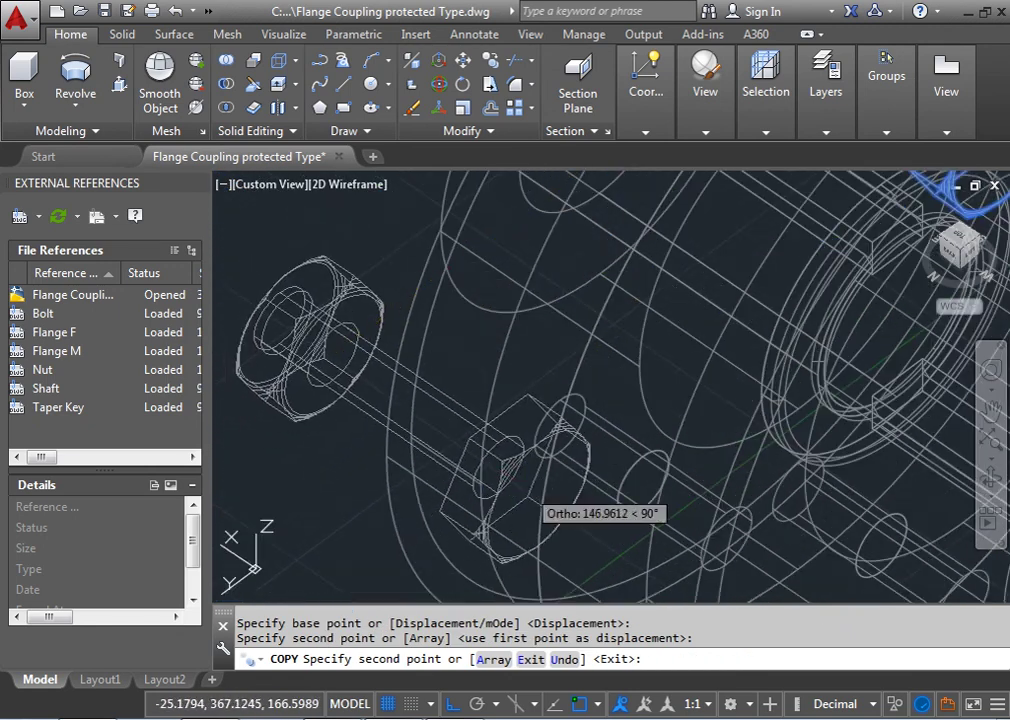
scroll(591, 326, up, 2)
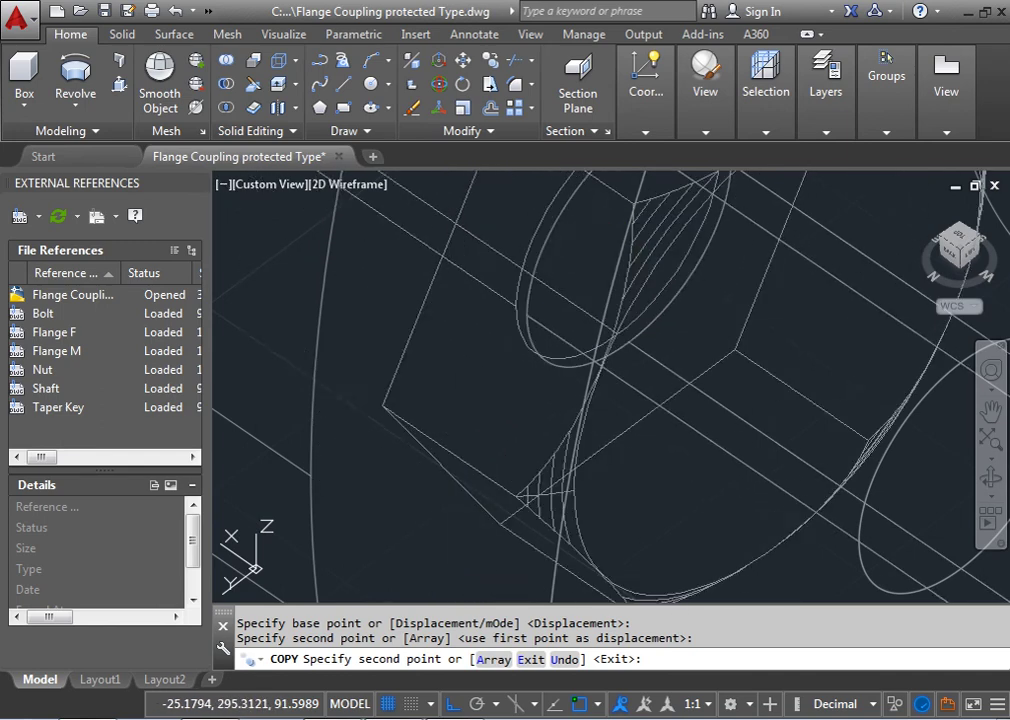
click(633, 242)
scroll(636, 242, down, 1)
scroll(632, 243, down, 2)
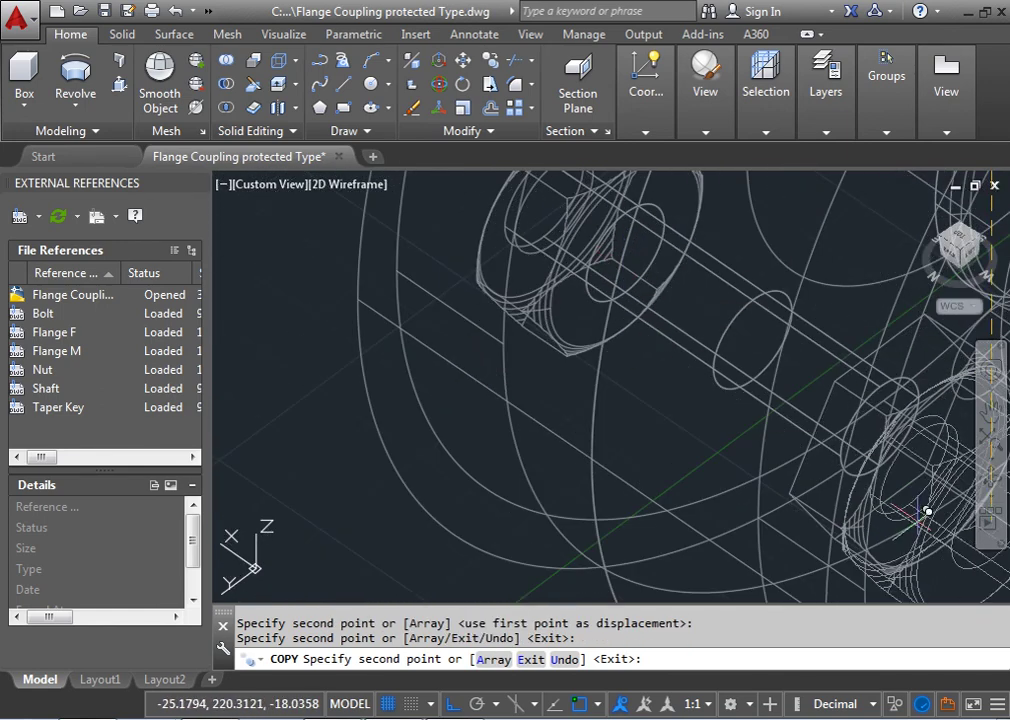
Step: Pan and orbit the wireframe view, end the copy, and open the visual styles list
middle_drag(911, 517, 717, 480)
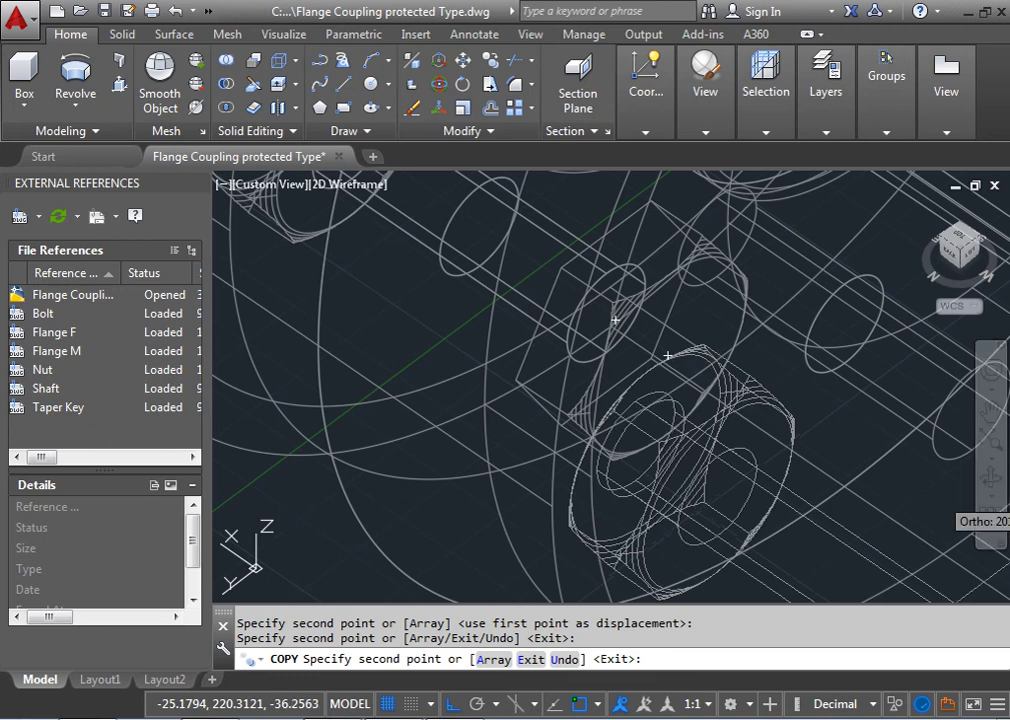
middle_drag(717, 480, 500, 471)
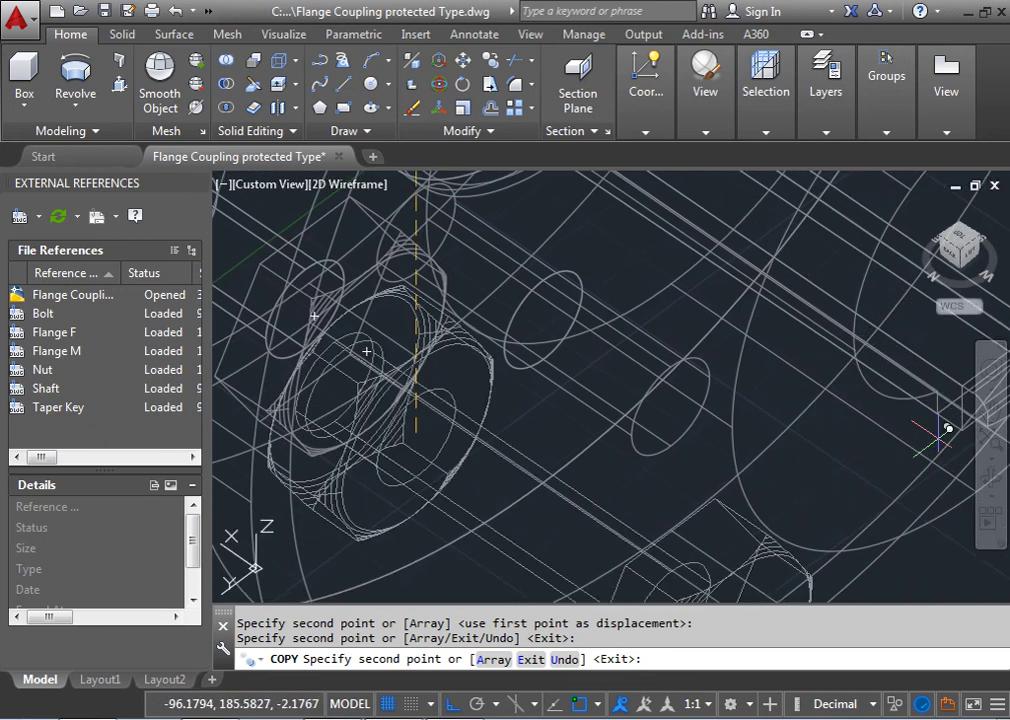
mouse_move(367, 351)
shift+middle_down()
mouse_move(539, 320)
mouse_move(559, 484)
shift+middle_up()
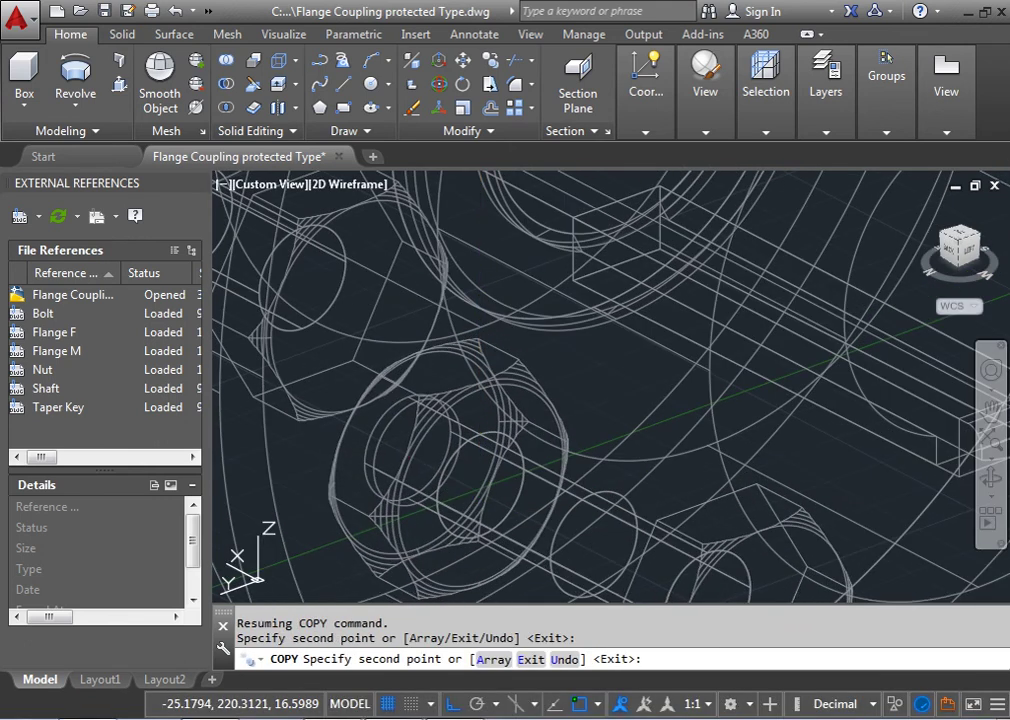
key(Escape)
click(348, 184)
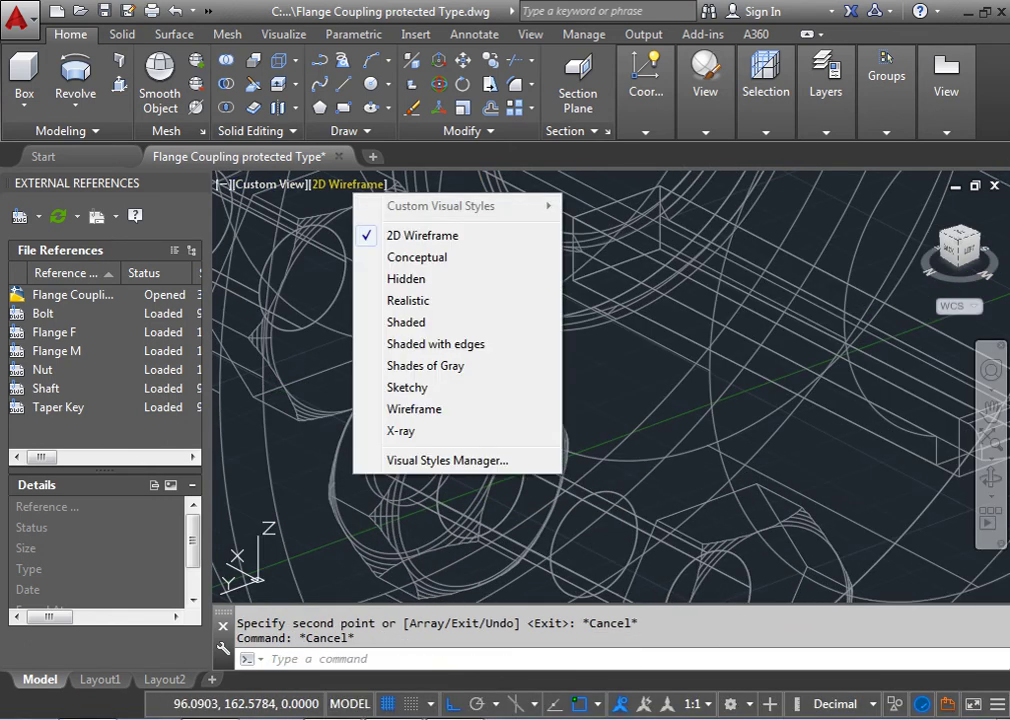
Step: Shade the coupling in the Realistic style and zoom out
click(408, 300)
scroll(616, 415, down, 2)
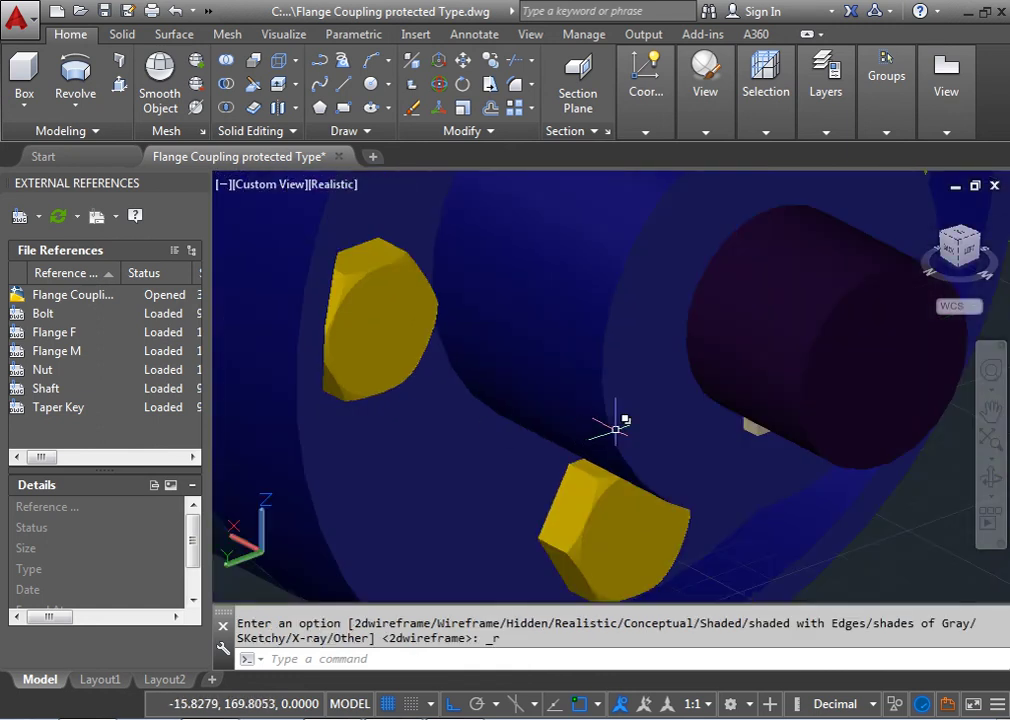
scroll(610, 425, down, 2)
scroll(604, 431, down, 3)
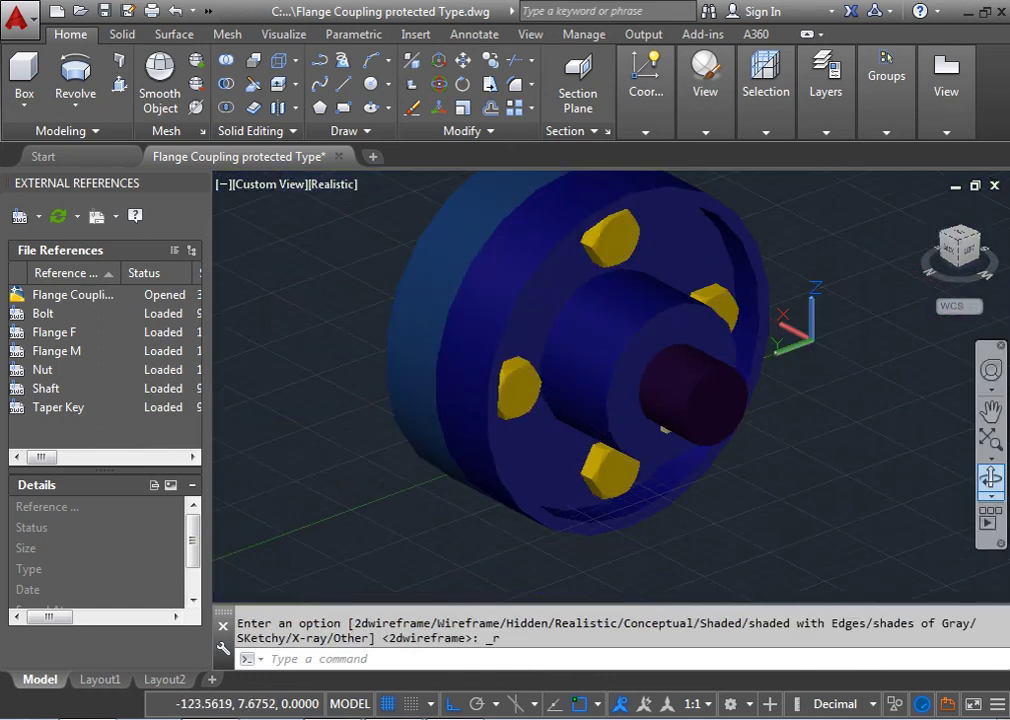
Step: Orbit the coupling to a front-left view of the bolt heads and show the Visualize tools
click(991, 477)
mouse_move(600, 350)
mouse_down()
mouse_move(568, 353)
mouse_move(600, 250)
mouse_up()
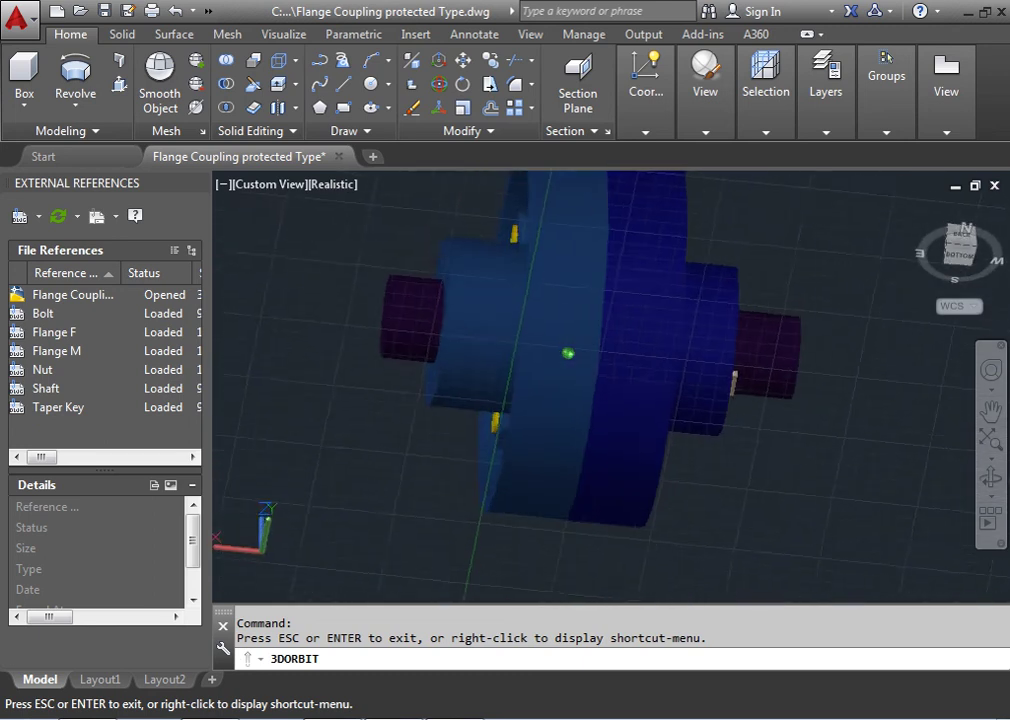
mouse_move(600, 250)
mouse_down()
mouse_move(580, 380)
mouse_move(726, 352)
mouse_up()
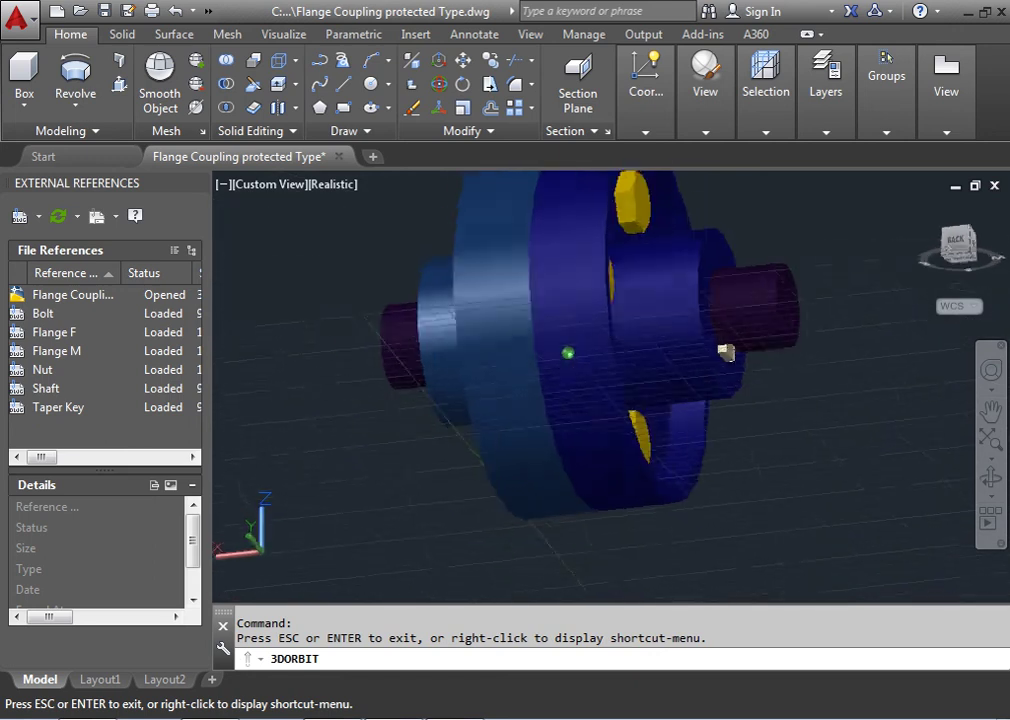
drag(726, 352, 640, 365)
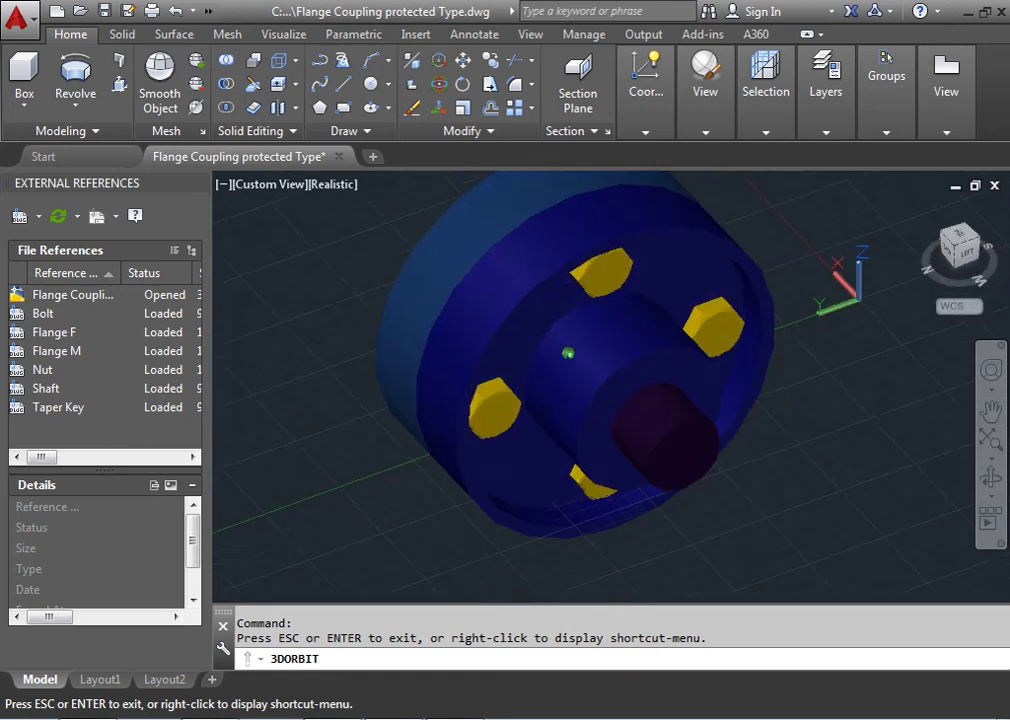
scroll(590, 373, down, 1)
key(Escape)
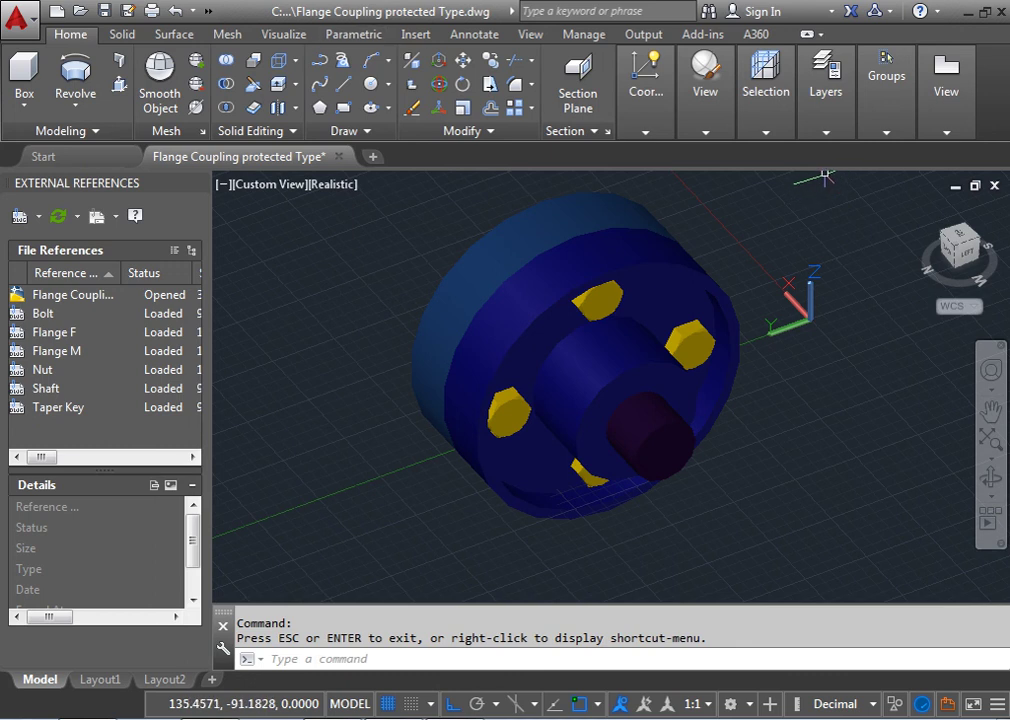
click(284, 34)
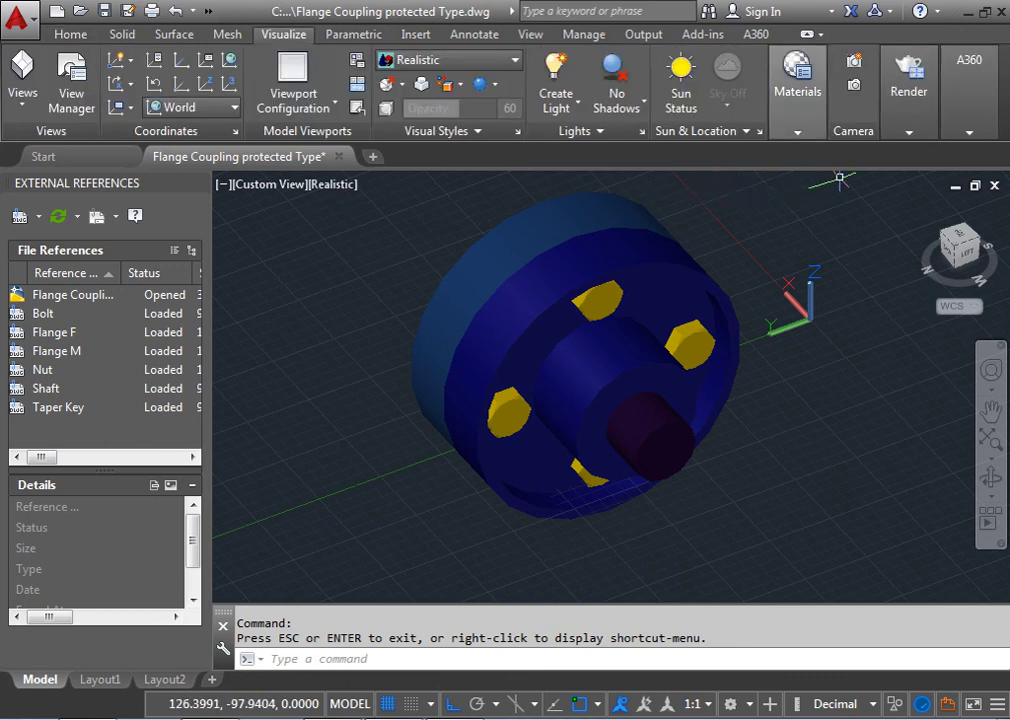
Step: Turn the render environment on with a custom Gradient background and lower exposure to 7.7
click(908, 131)
click(800, 228)
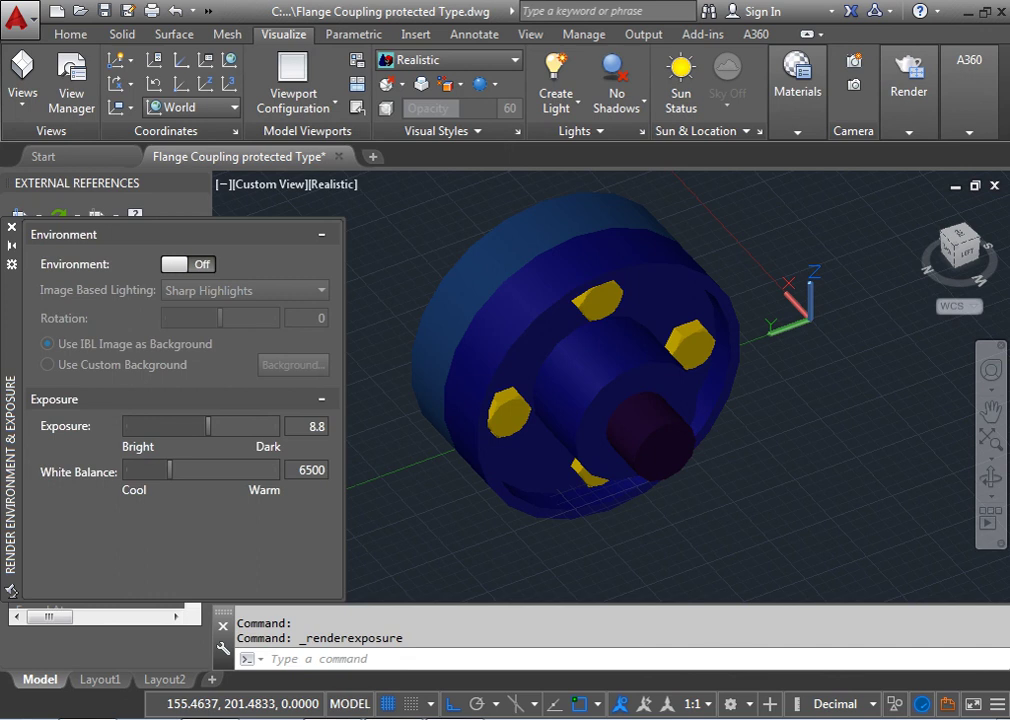
click(188, 264)
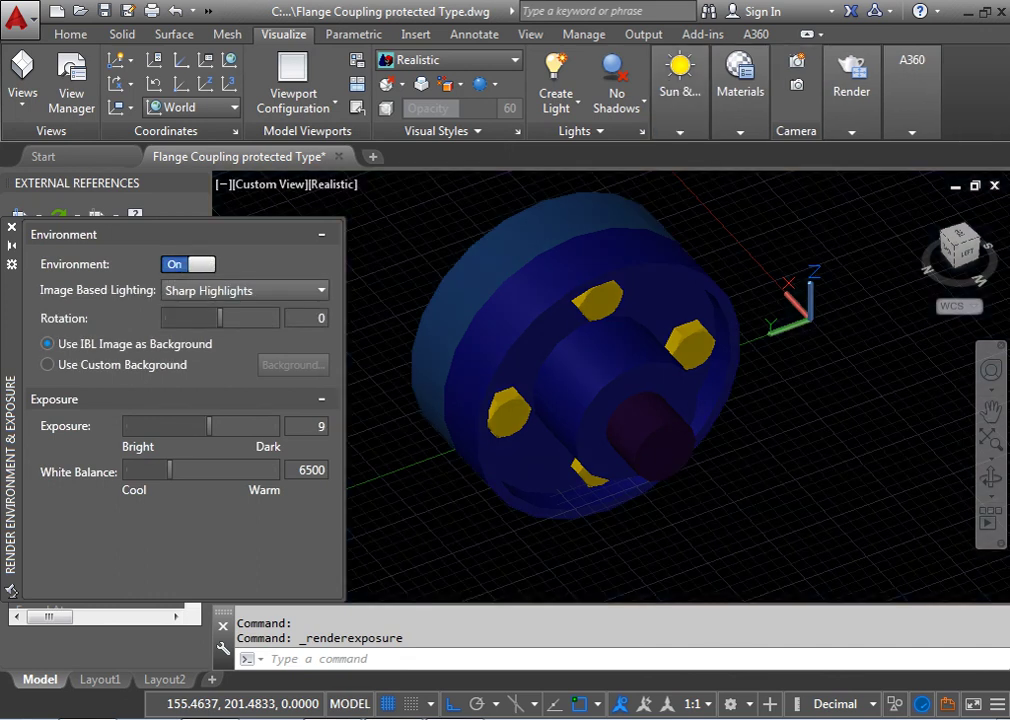
click(48, 364)
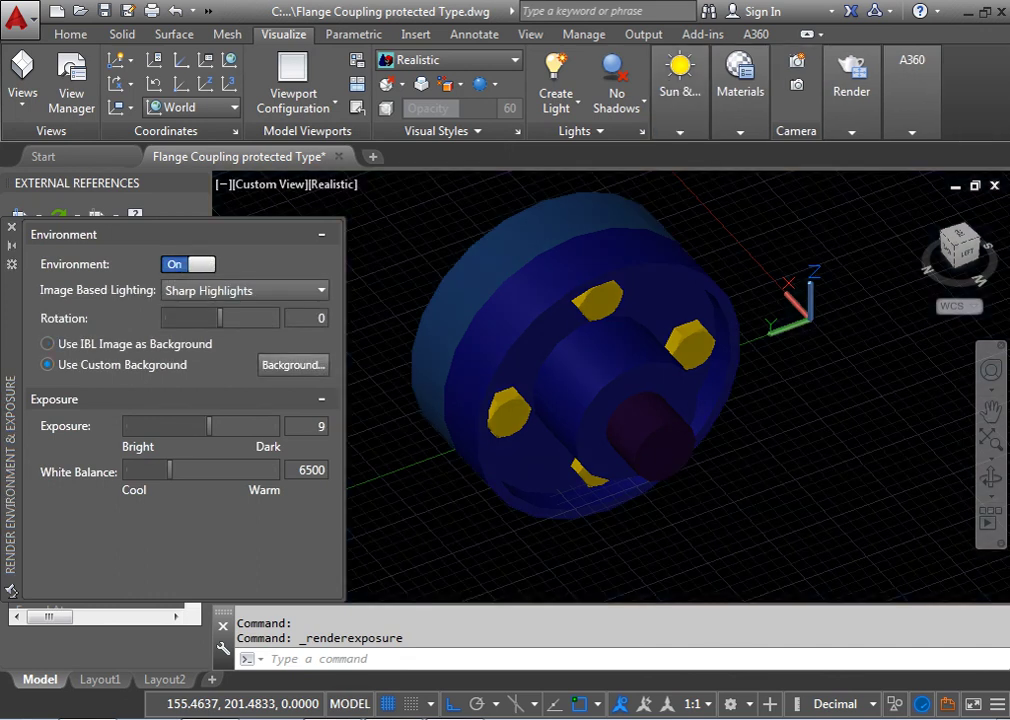
click(292, 364)
click(484, 214)
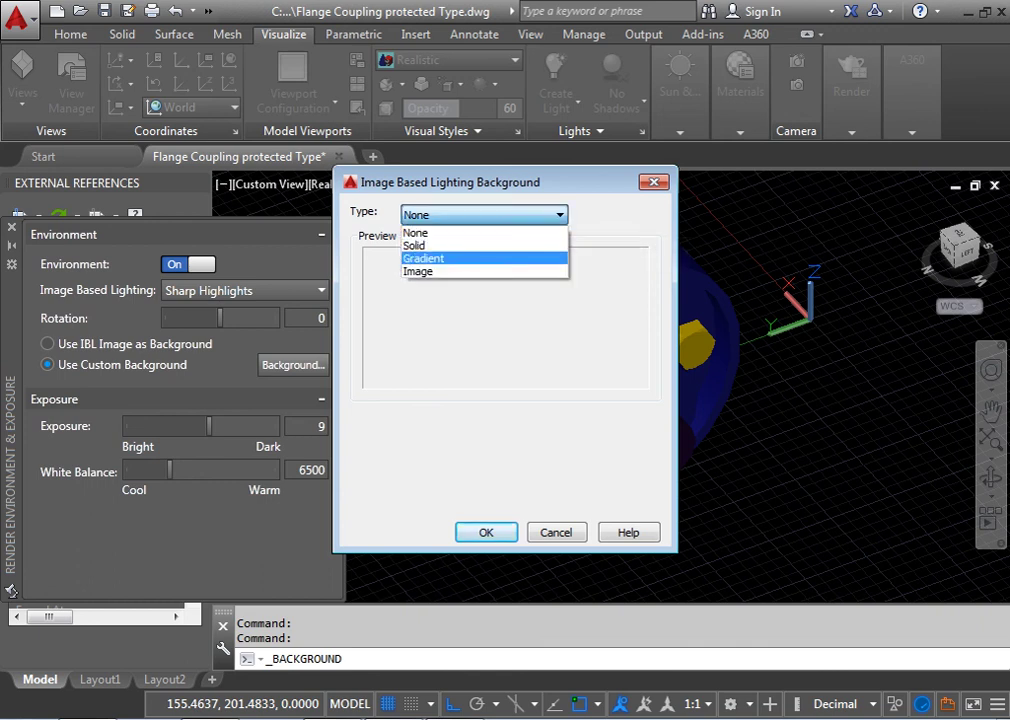
click(423, 258)
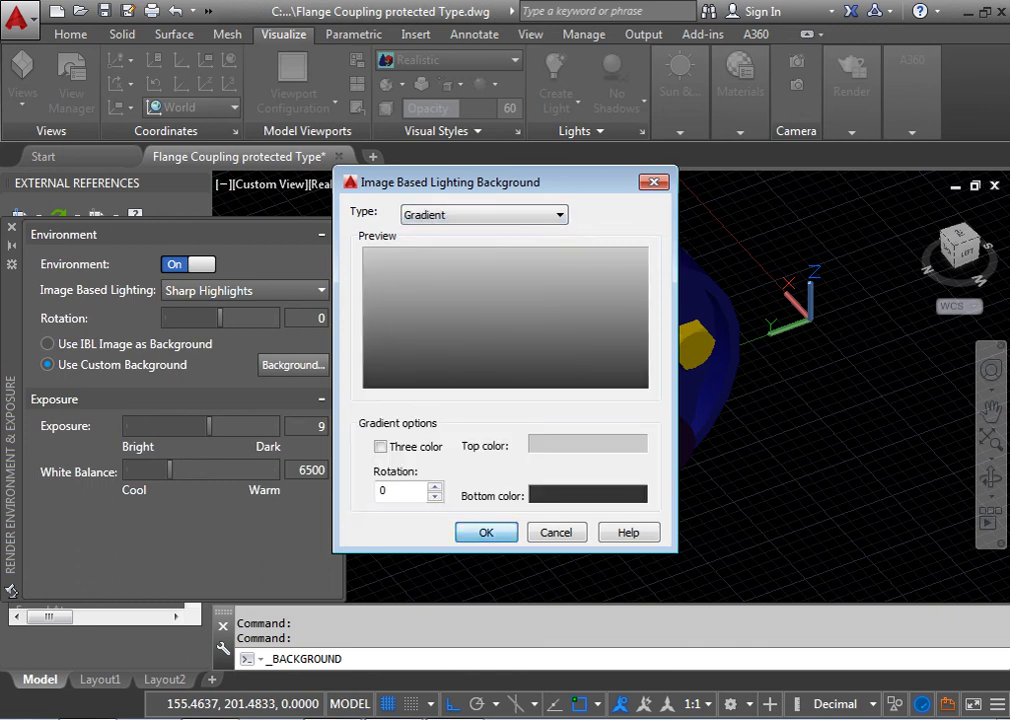
click(485, 532)
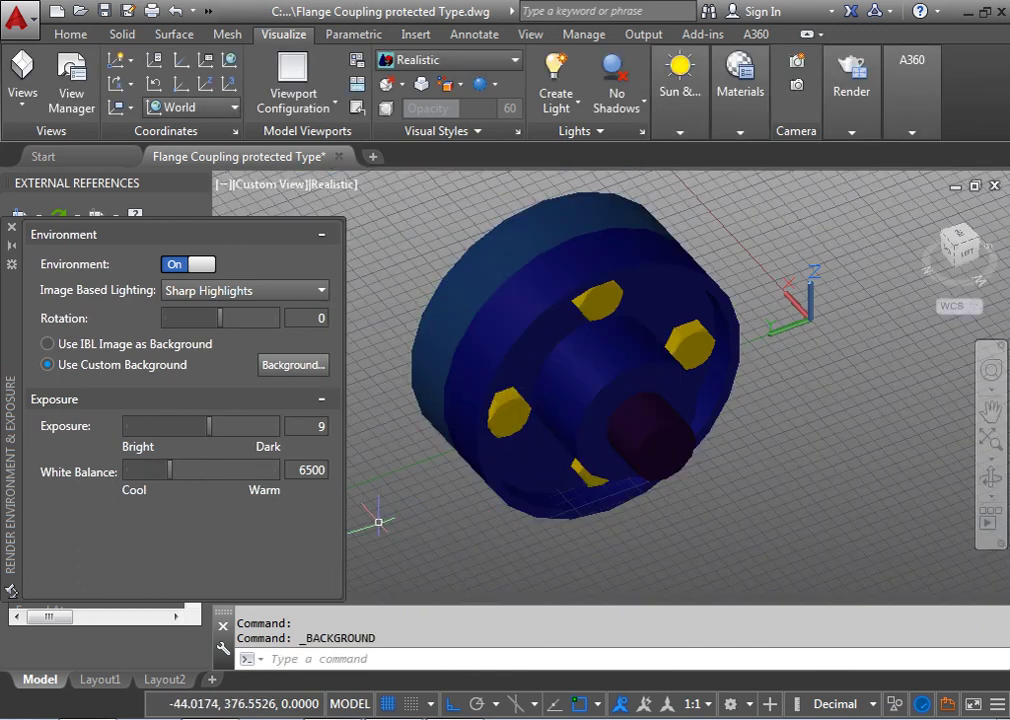
drag(208, 426, 202, 426)
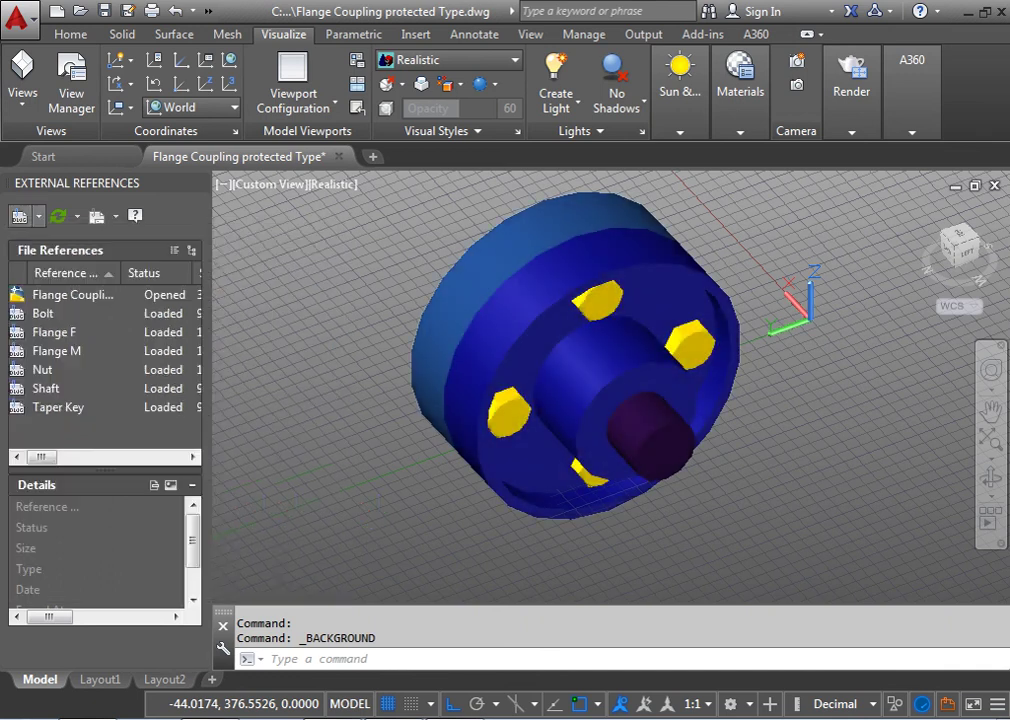
Step: Pan the coupling slightly to recentre it, then start orbiting
mouse_move(699, 523)
middle_down()
mouse_move(720, 525)
mouse_move(737, 500)
middle_up()
drag(751, 467, 755, 438)
middle_drag(755, 438, 722, 473)
click(990, 478)
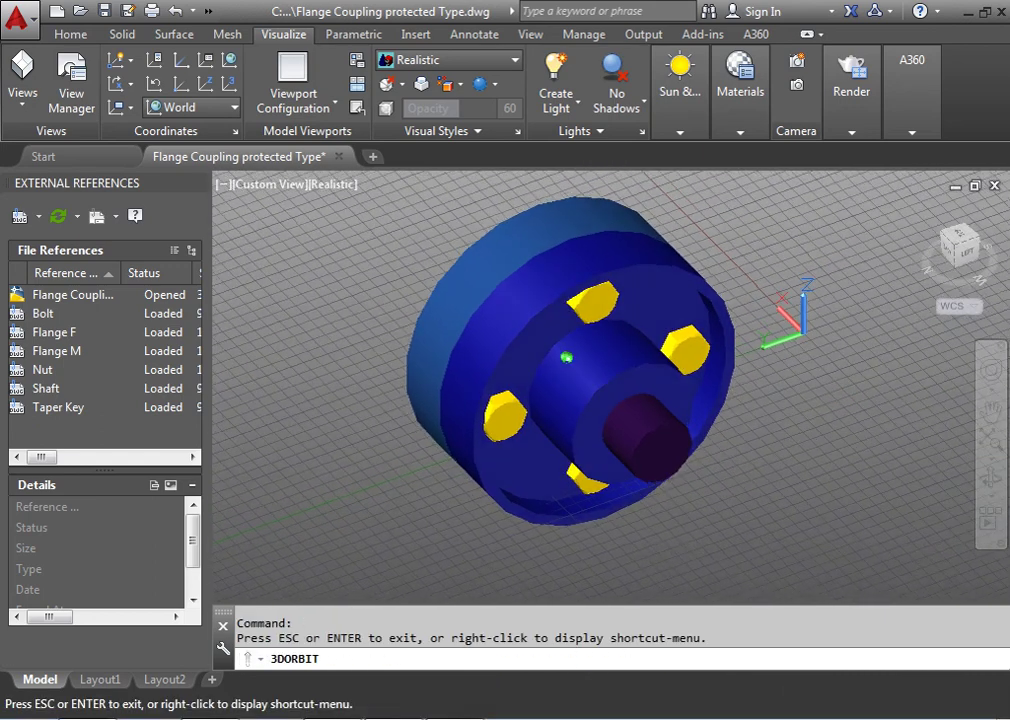
Step: Orbit the coupling to a side-on view, render it, and begin saving the image
drag(700, 400, 600, 400)
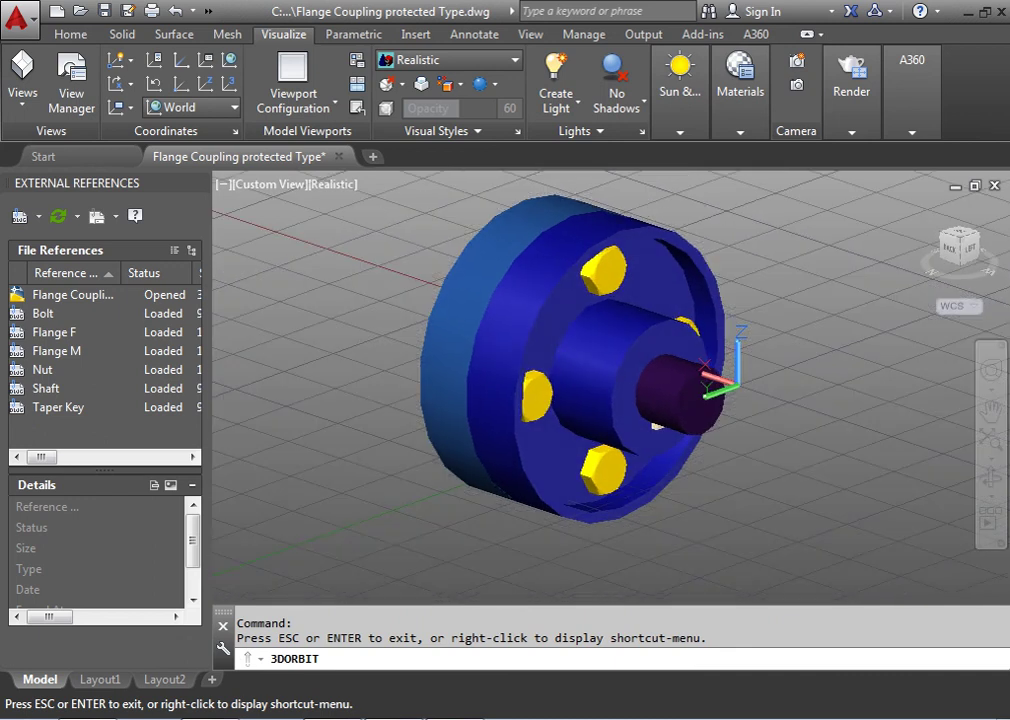
key(Escape)
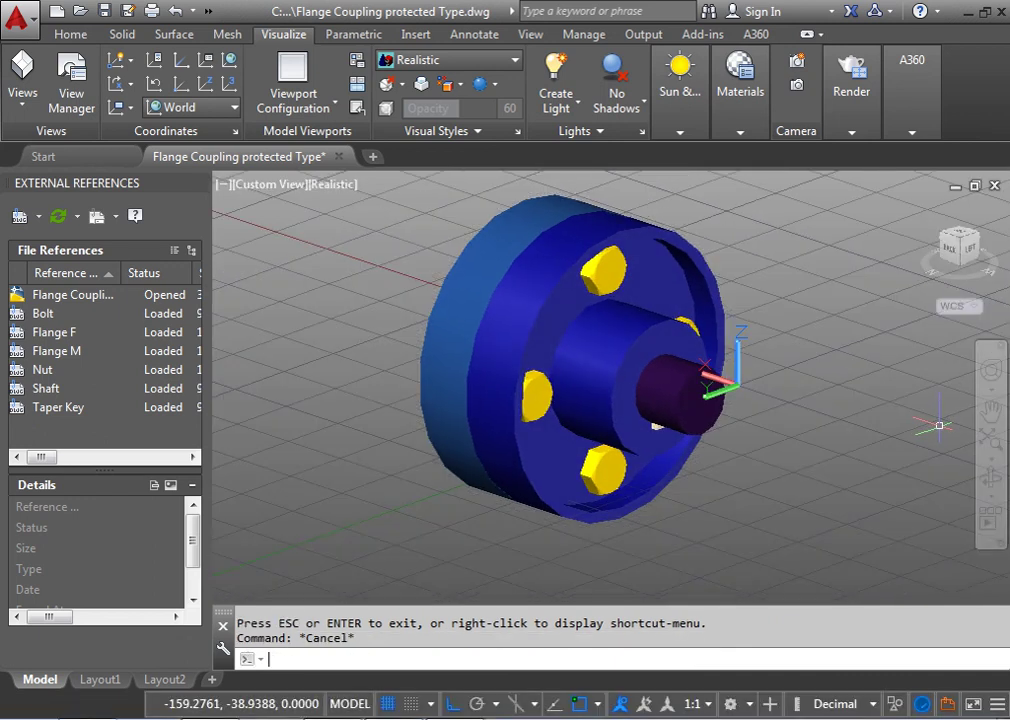
text(rend)
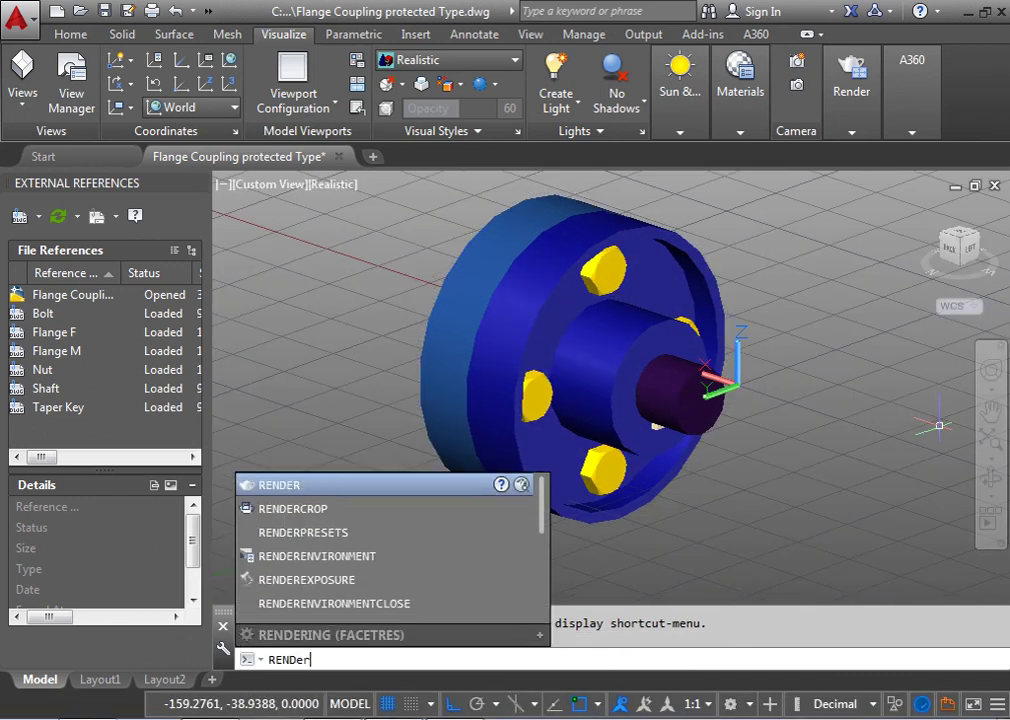
key(Return)
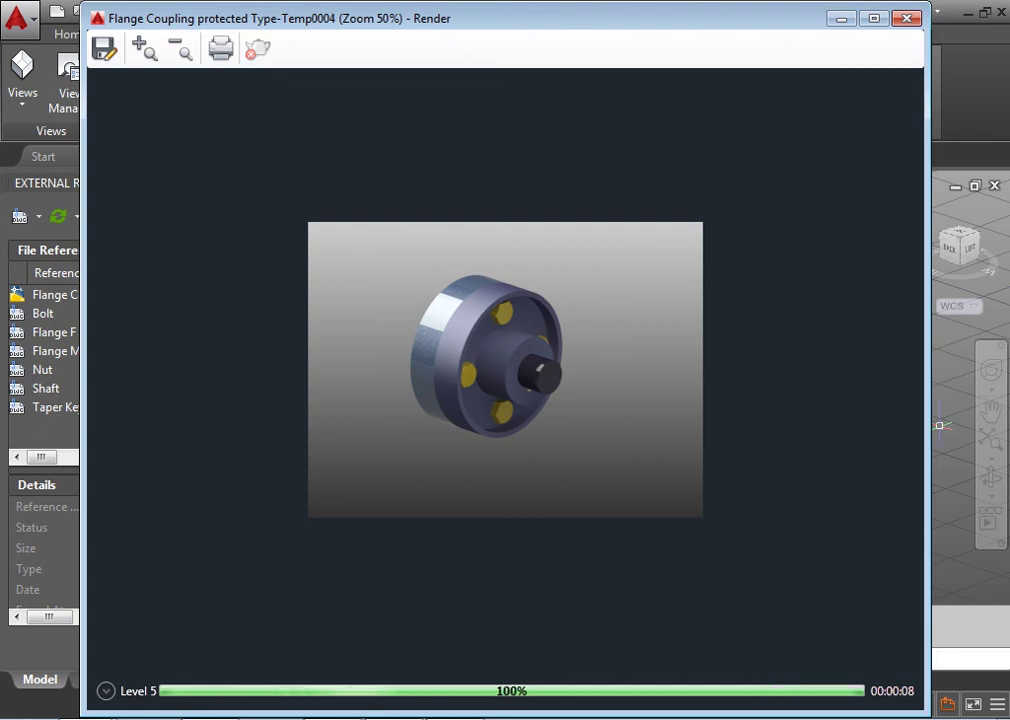
click(104, 47)
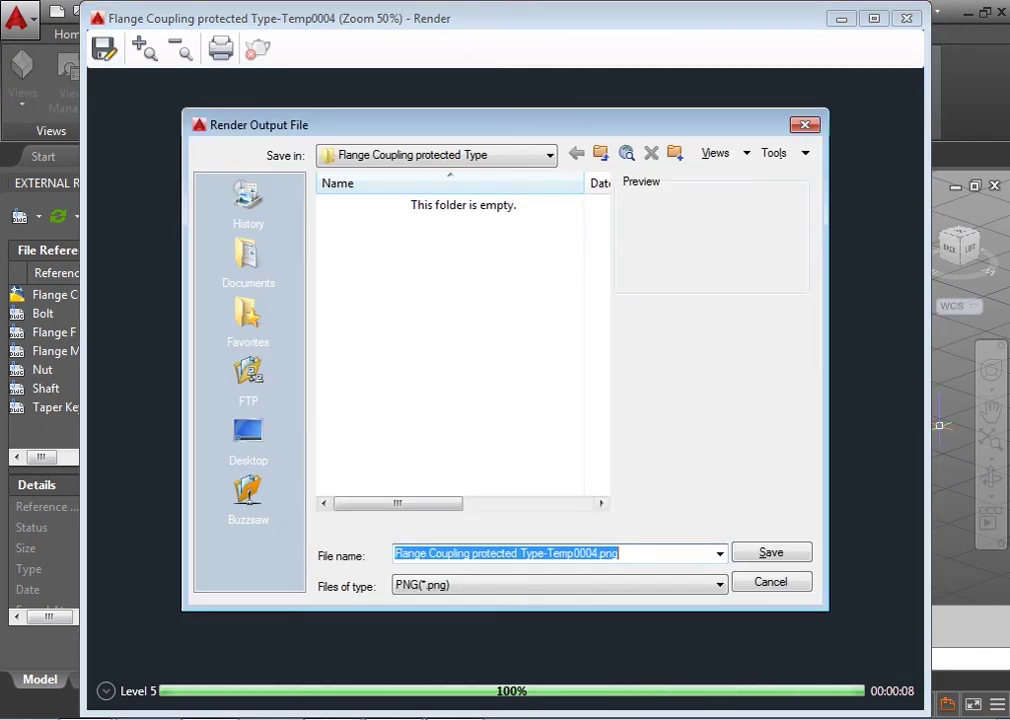
Step: Save the render as 'Flange Coupling protected Type.png' at 300 dpi
drag(620, 553, 545, 553)
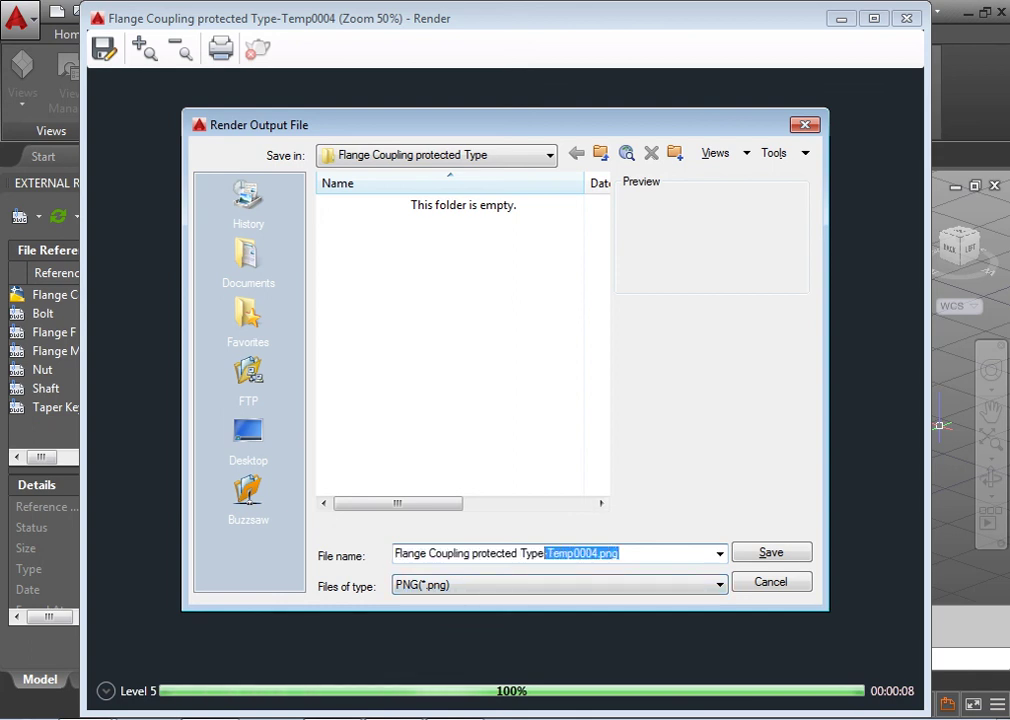
key(BackSpace)
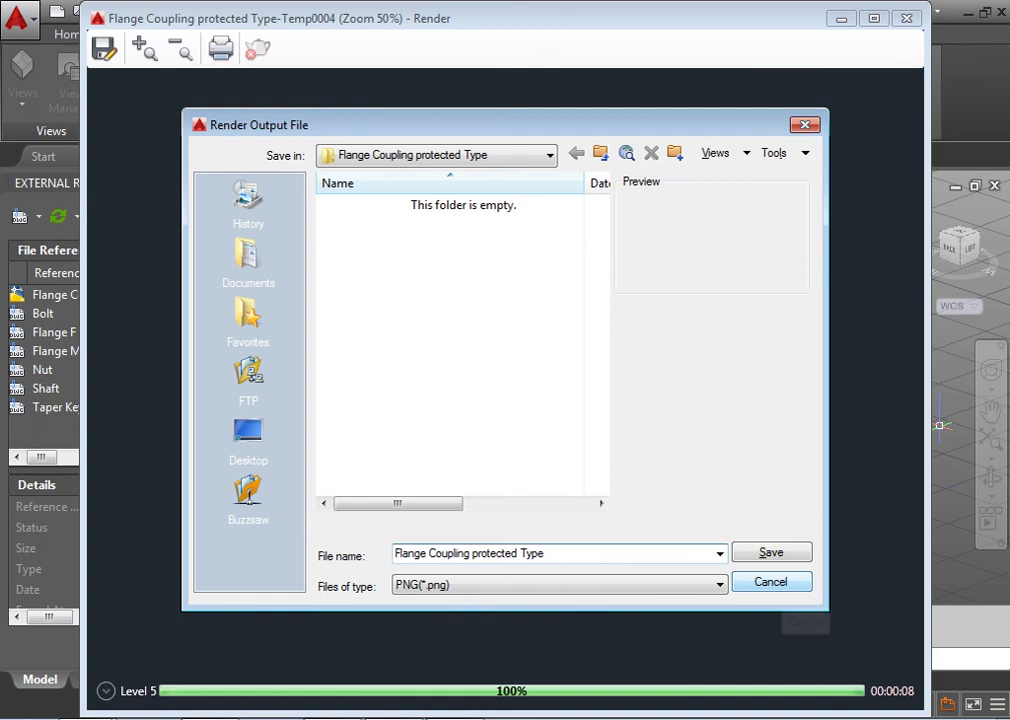
key(Return)
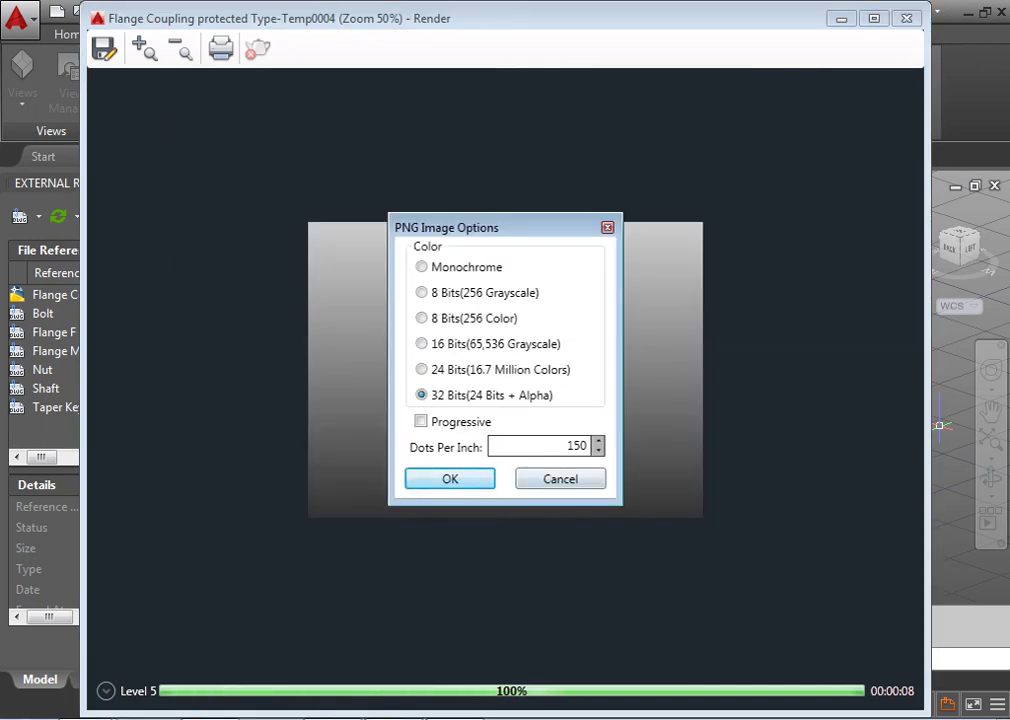
double_click(576, 446)
text(300)
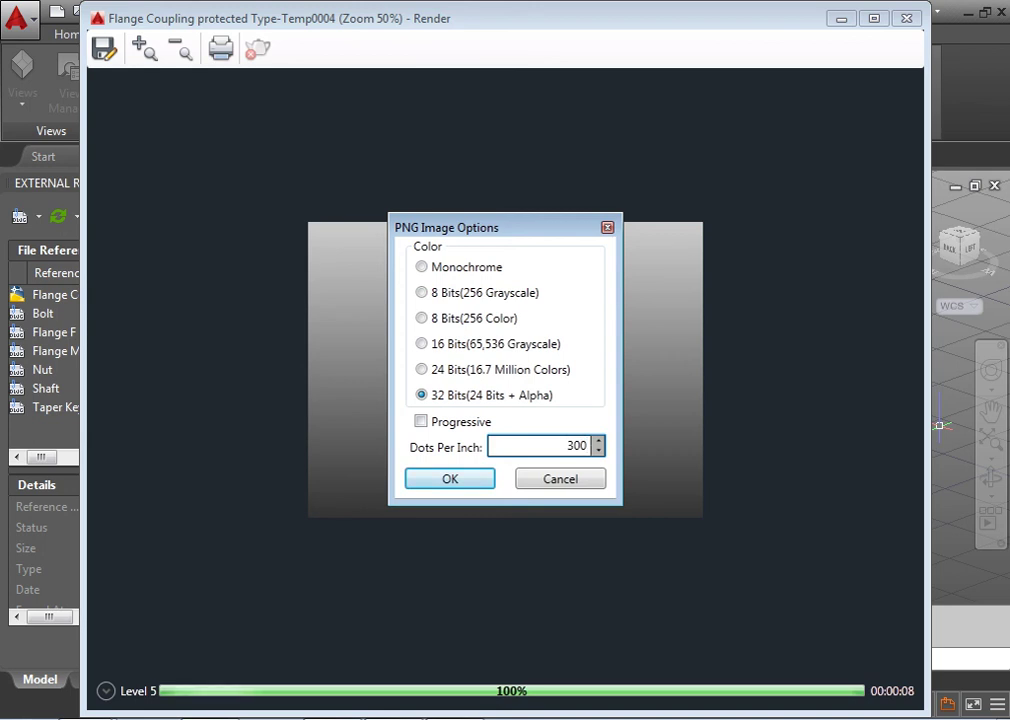
key(Return)
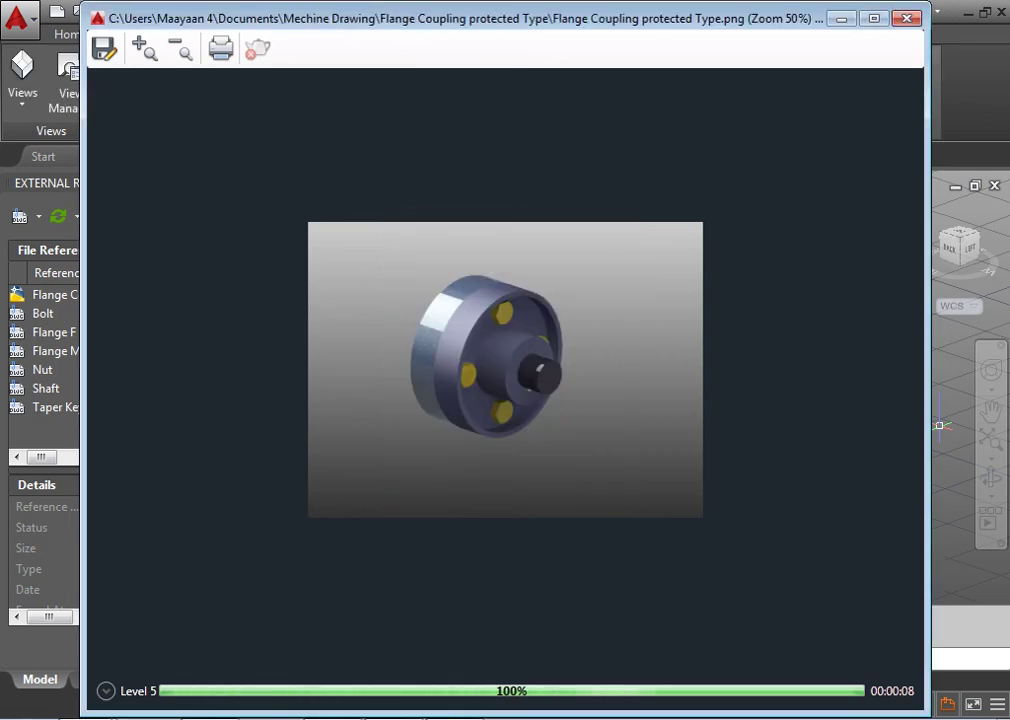
Step: Close the render window and save the drawing
key(alt+F4)
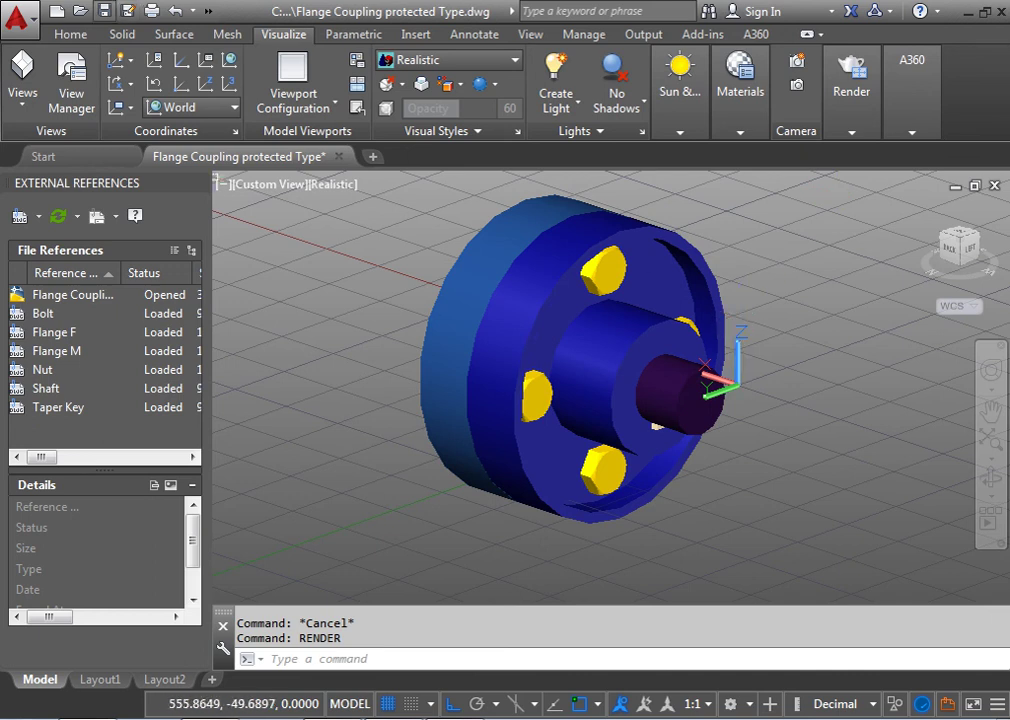
click(104, 10)
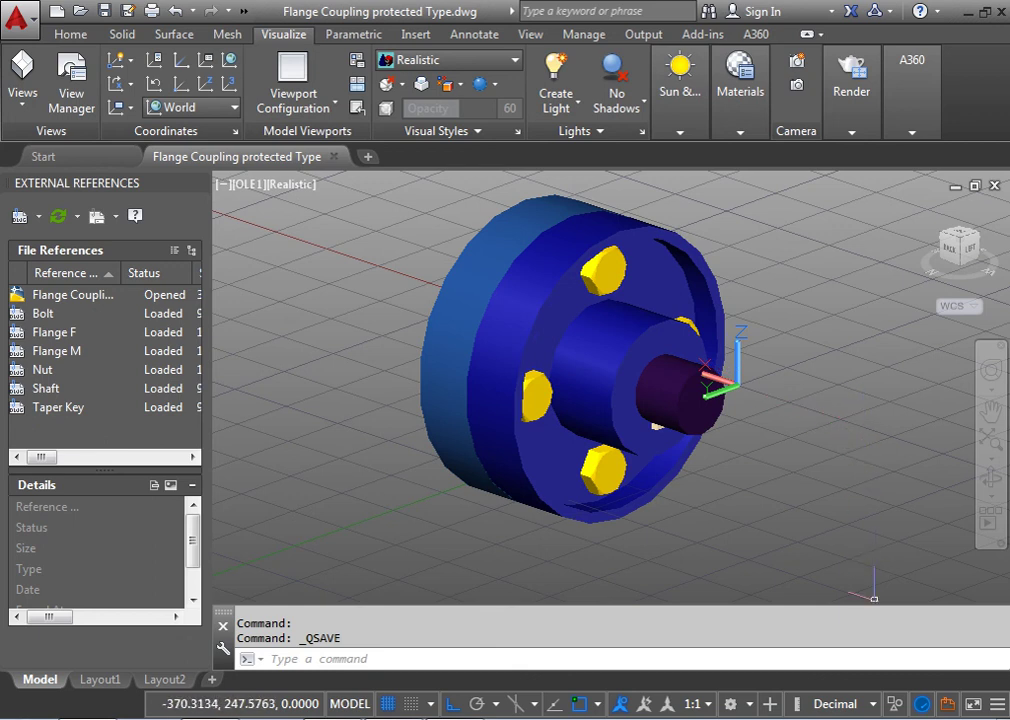
click(839, 718)
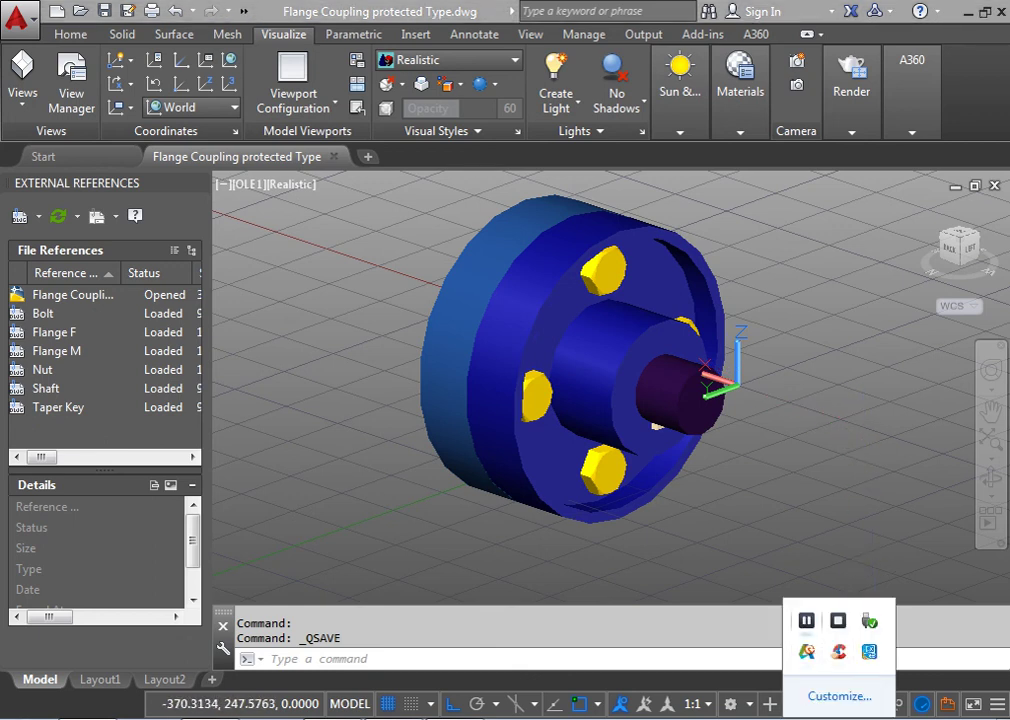